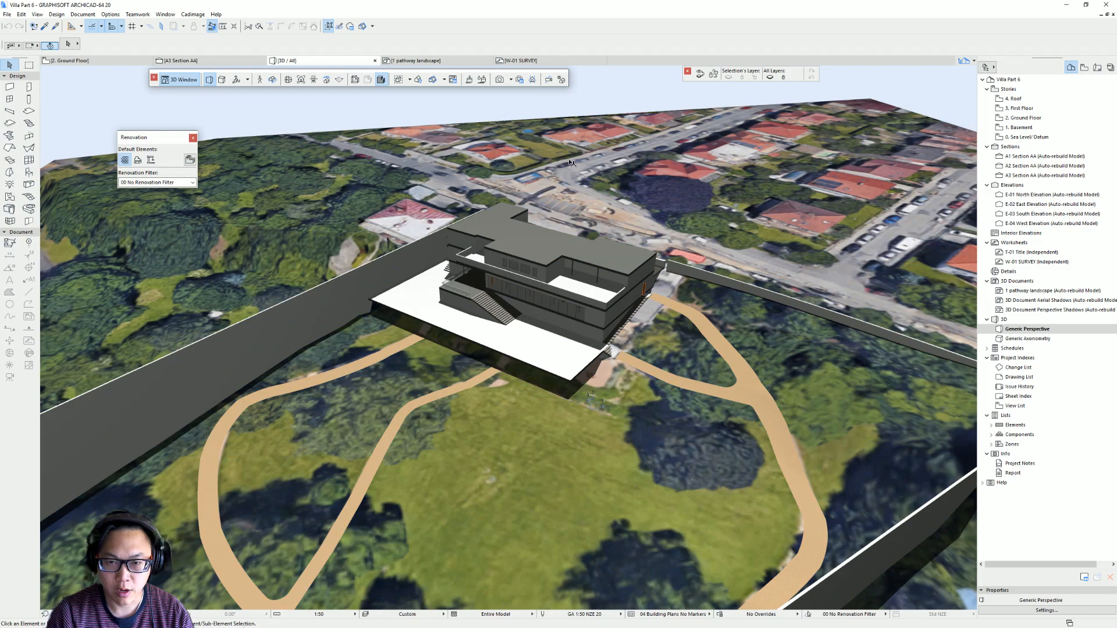
- Examine the villa, its surrounding garden paths and the street slab in the 3D model
shift+middle_drag(697, 372, 648, 403)
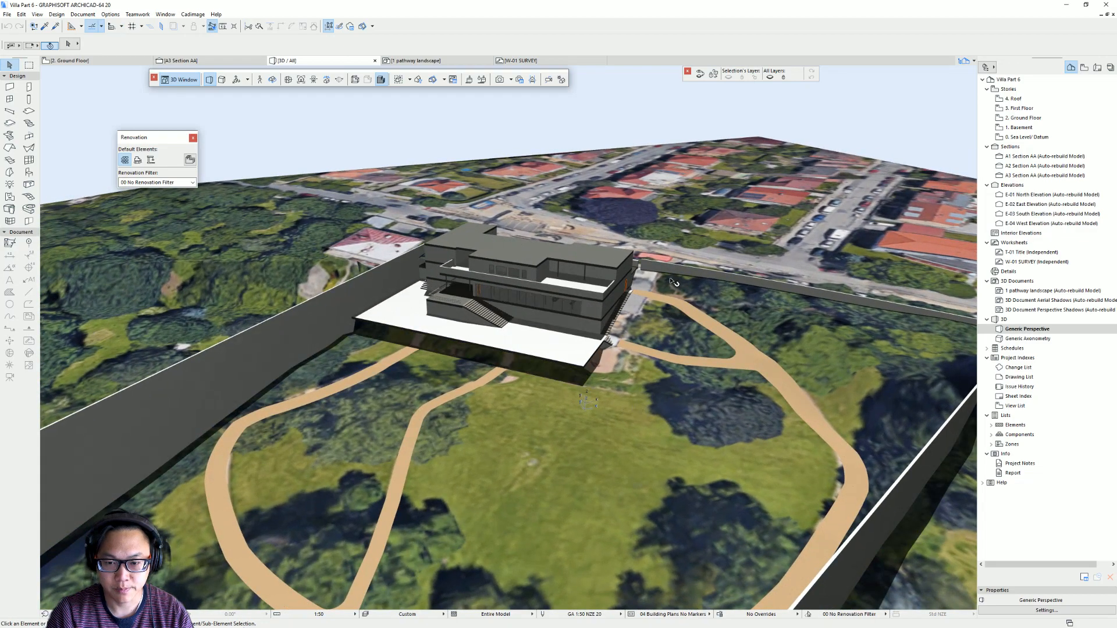
scroll(735, 283, up, 5)
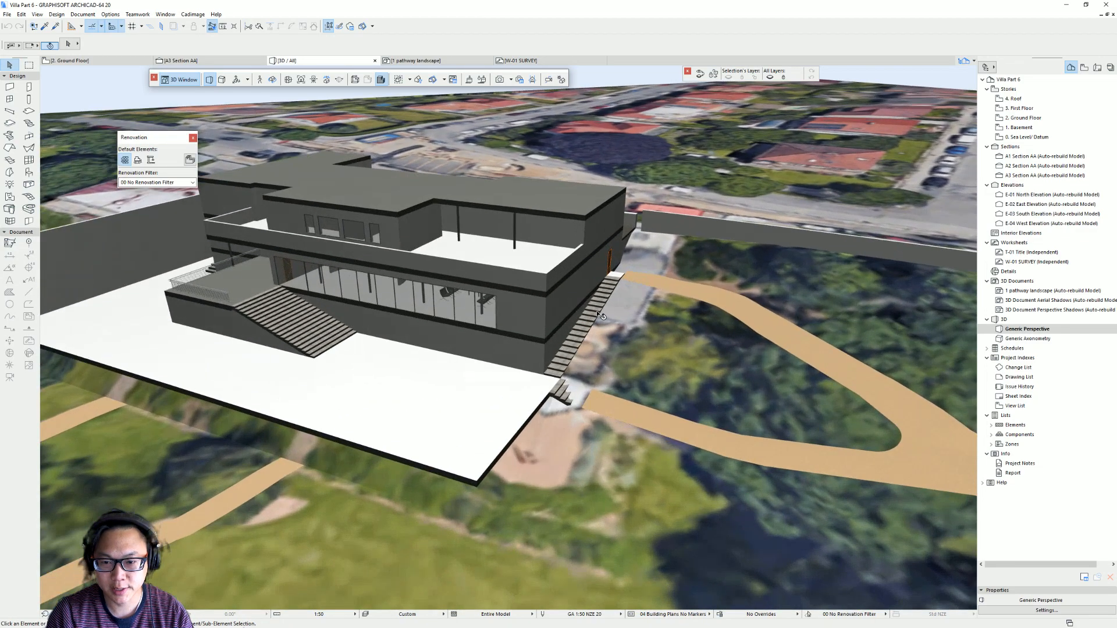
shift+middle_drag(620, 310, 579, 280)
shift+middle_drag(680, 310, 740, 345)
shift+middle_drag(628, 326, 607, 325)
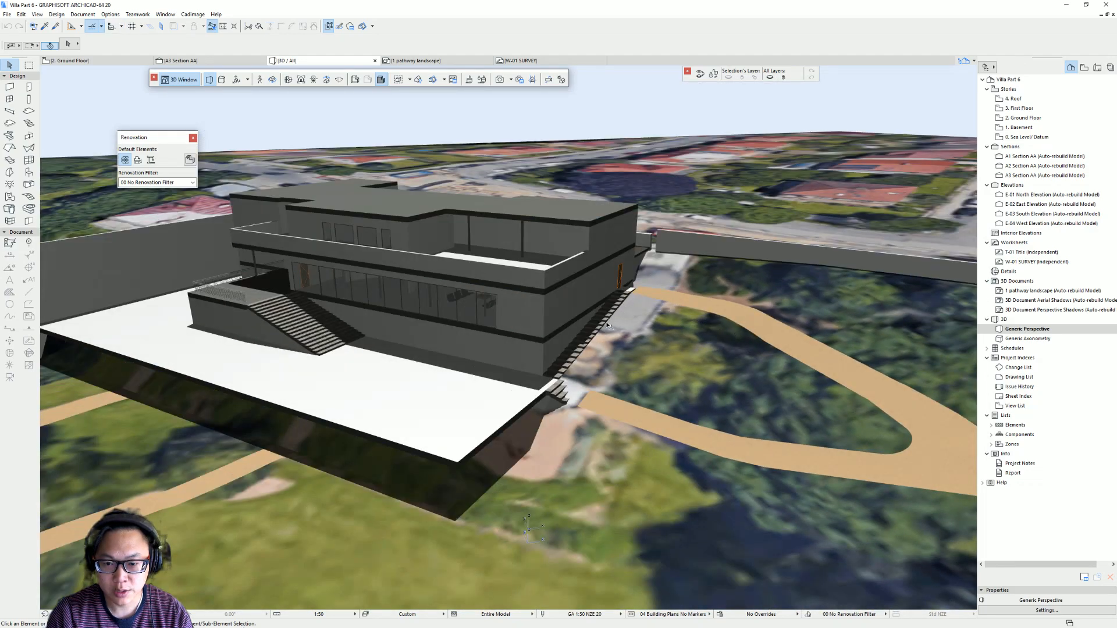
scroll(733, 349, down, 4)
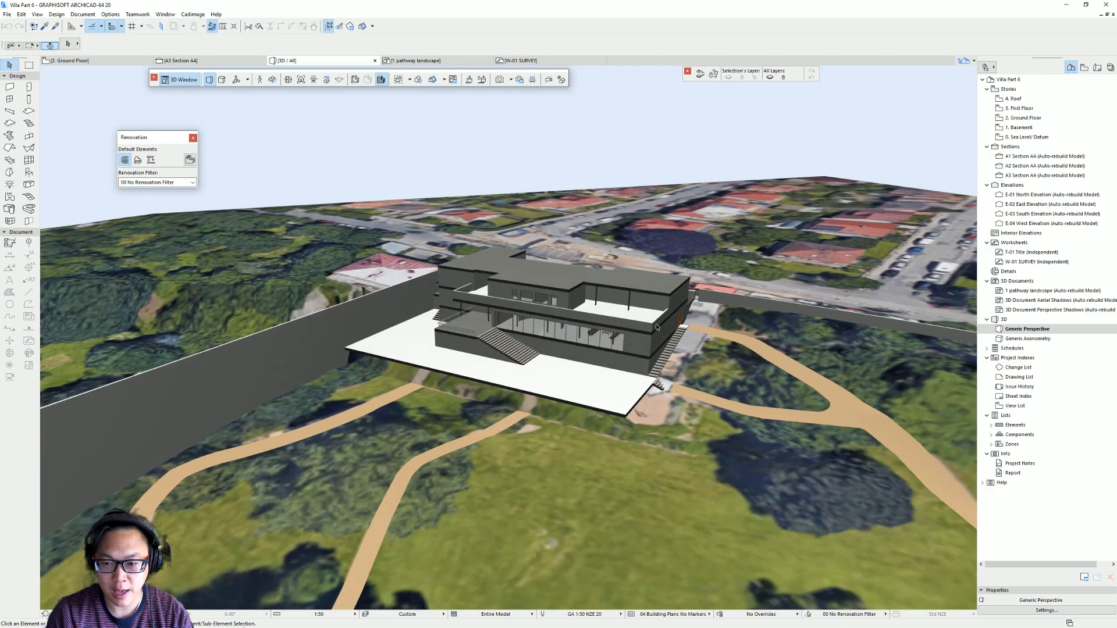
scroll(724, 464, down, 3)
shift+middle_drag(723, 465, 582, 192)
click(550, 168)
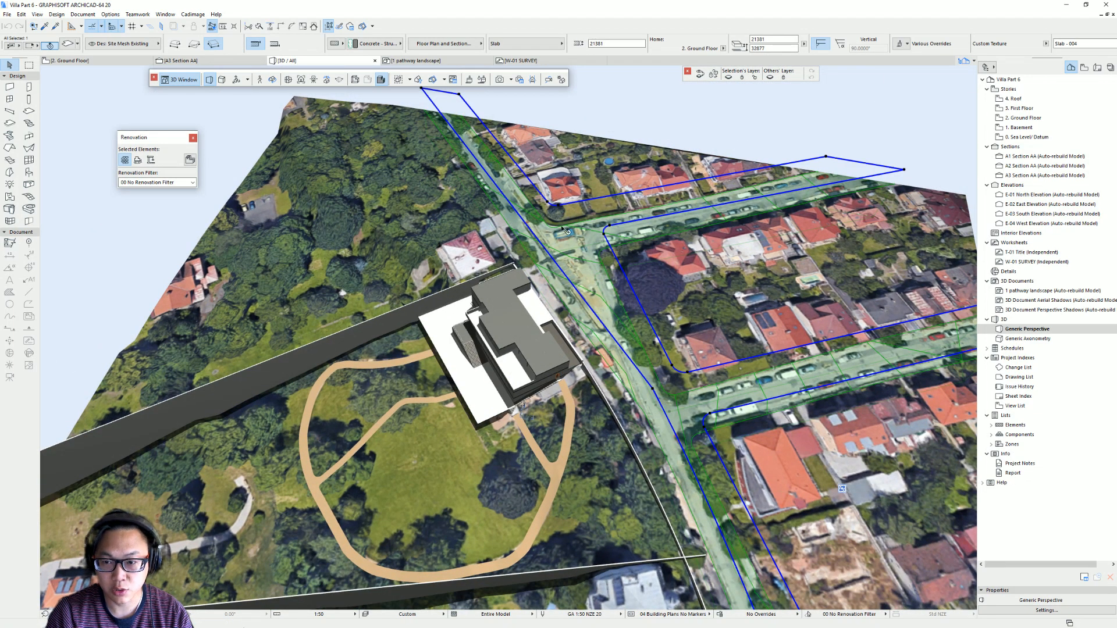
middle_drag(618, 421, 680, 381)
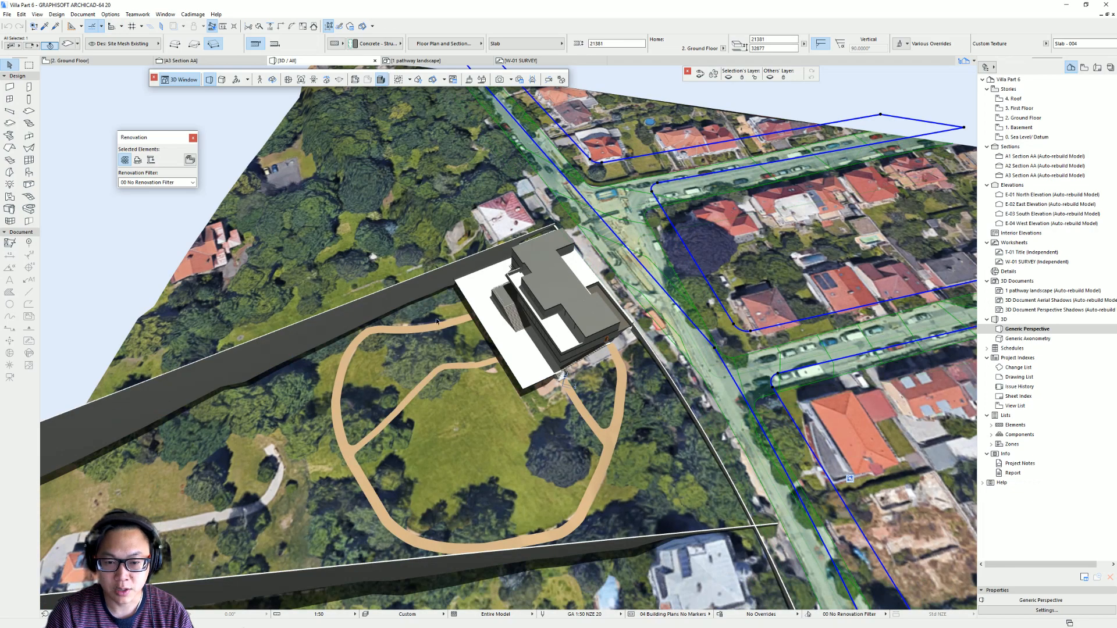
- Trace the outer edge of the looping garden path on the ground floor's aerial image with a polyline
key(F2)
scroll(507, 319, down, 5)
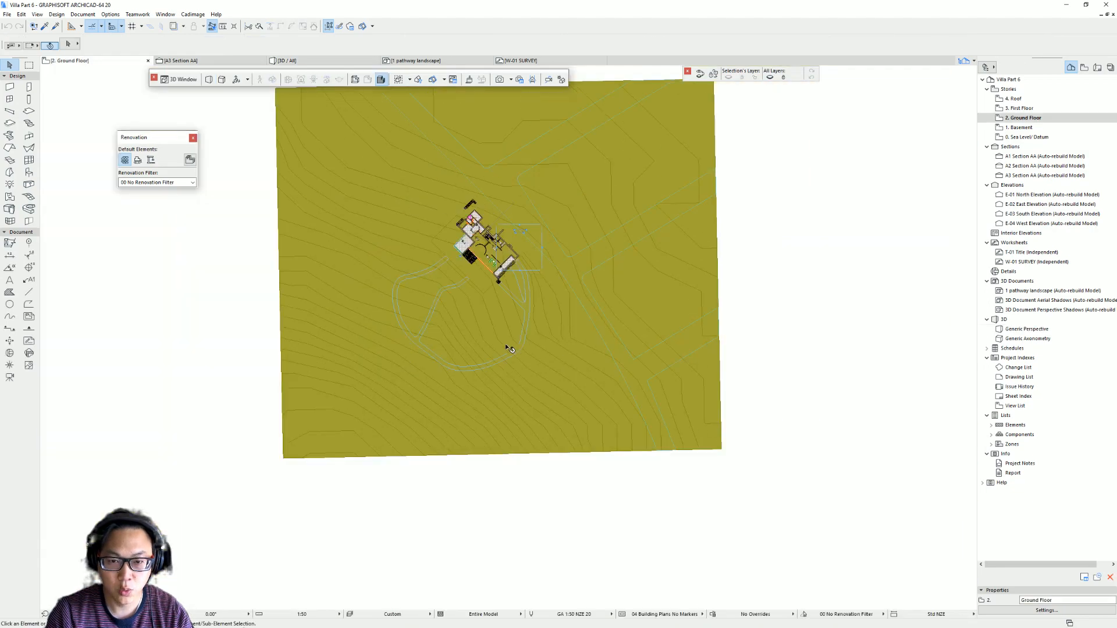
middle_drag(600, 354, 355, 356)
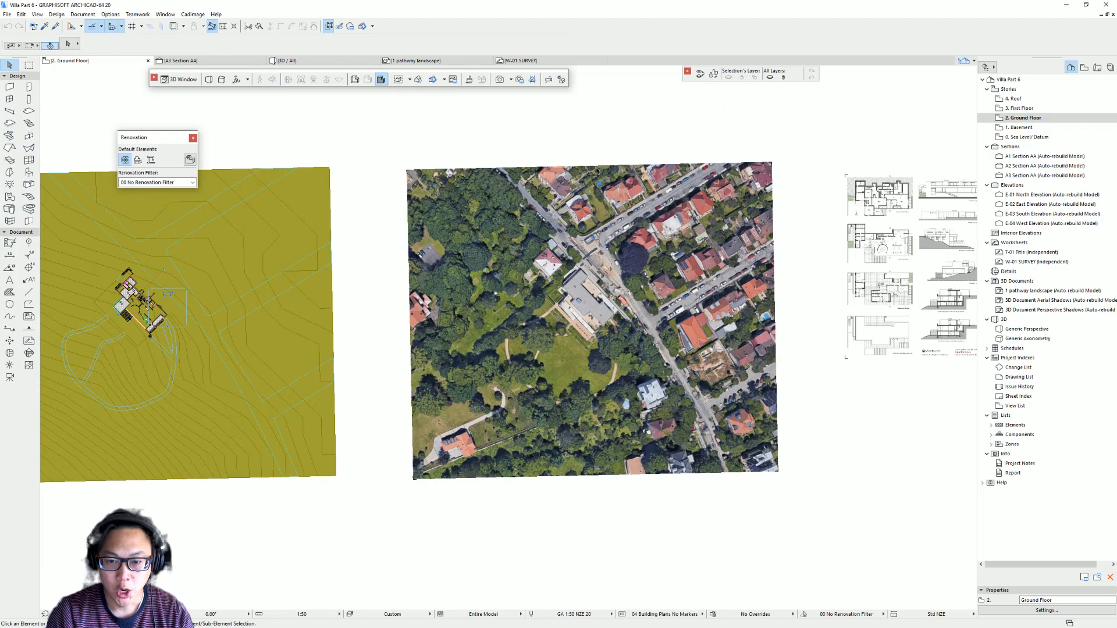
scroll(562, 346, up, 6)
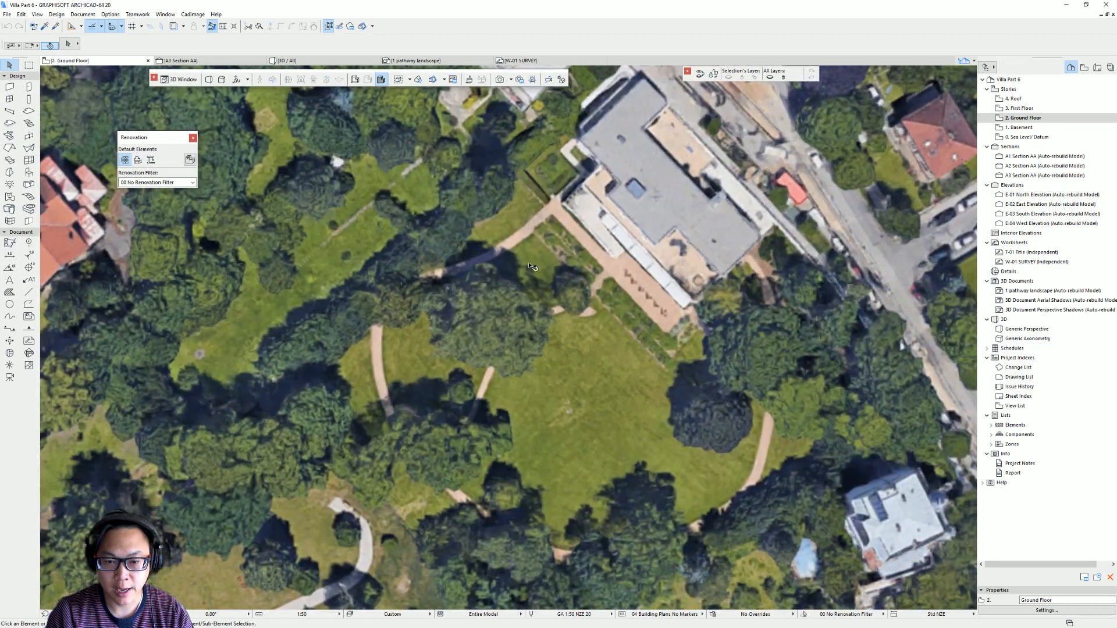
click(29, 304)
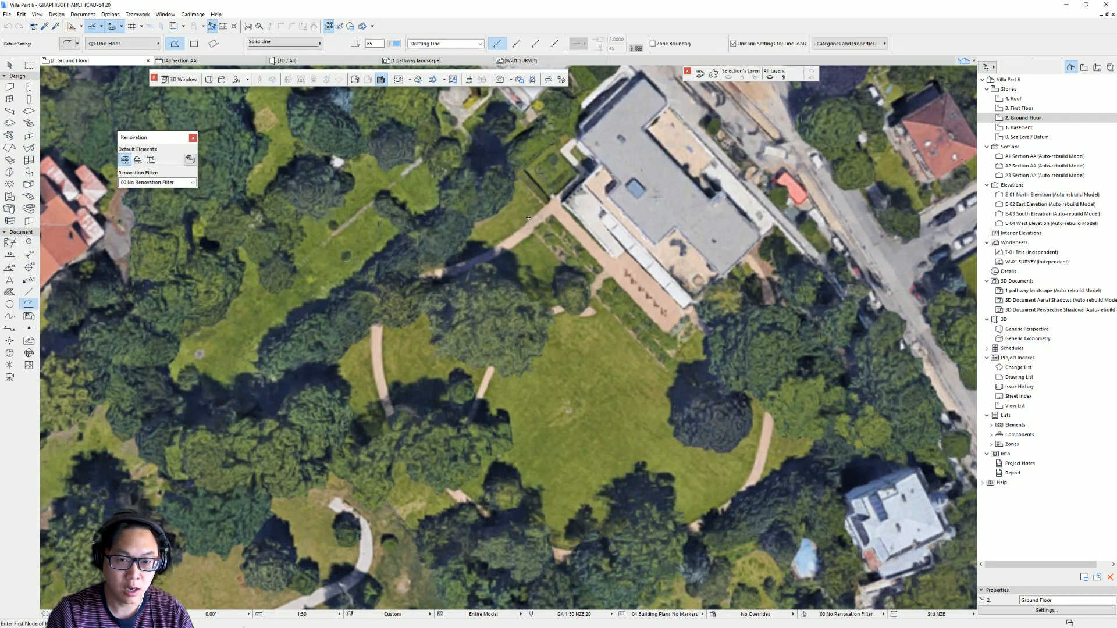
click(545, 208)
click(501, 244)
click(397, 281)
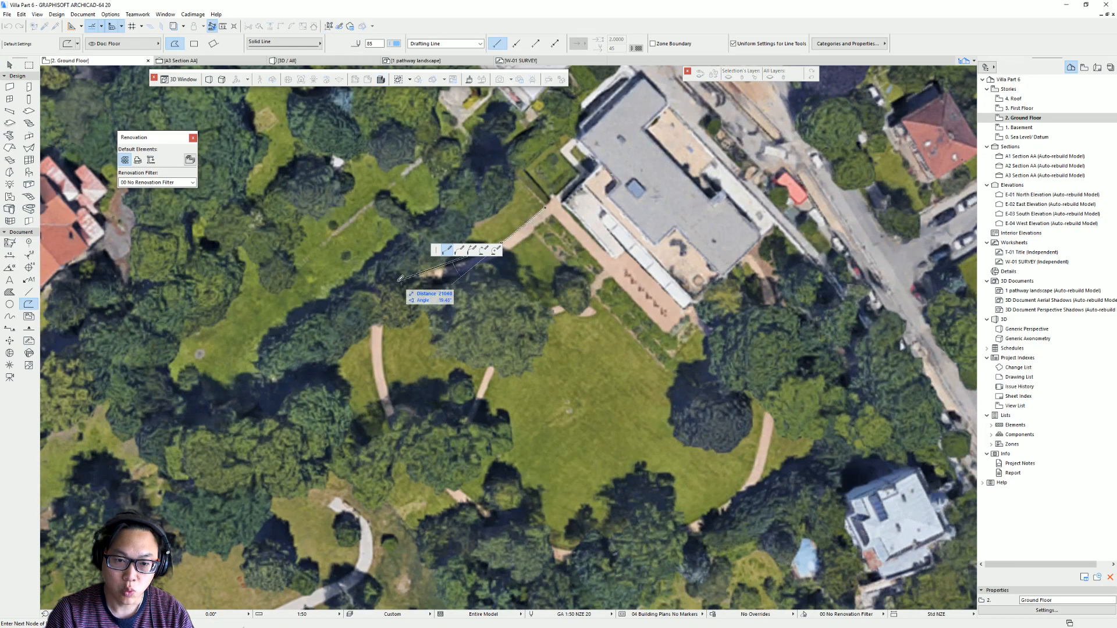
click(367, 312)
click(388, 433)
click(459, 501)
click(540, 547)
click(629, 560)
click(709, 536)
click(749, 499)
double_click(776, 407)
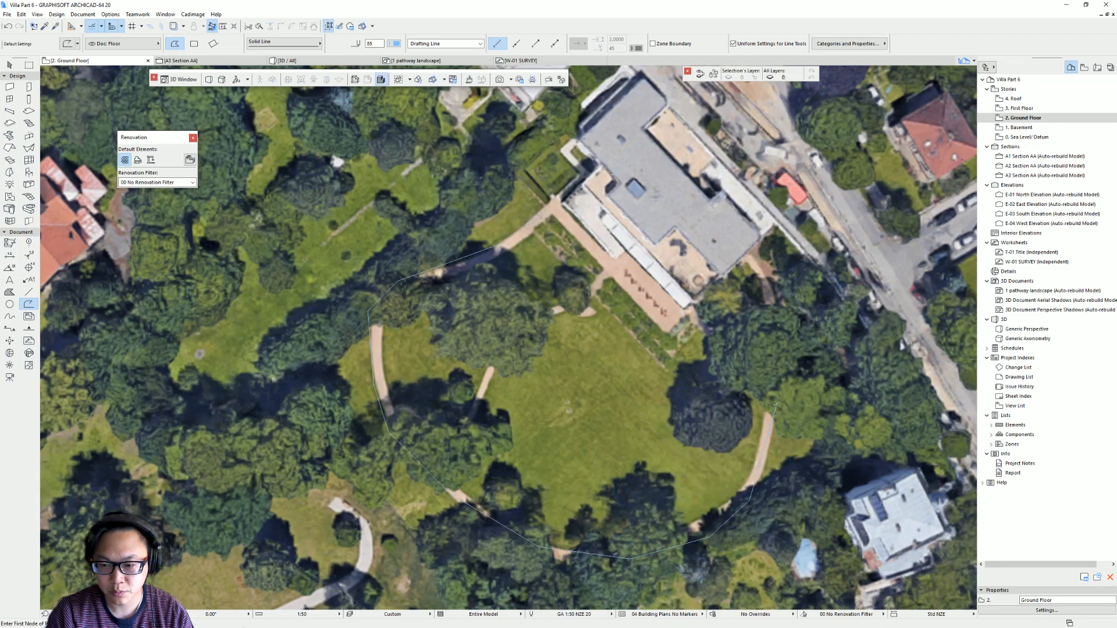
middle_drag(573, 354, 528, 289)
key(Escape)
- Offset a copy of the traced path polyline about 2 m inward to form the path's inner edge
click(431, 190)
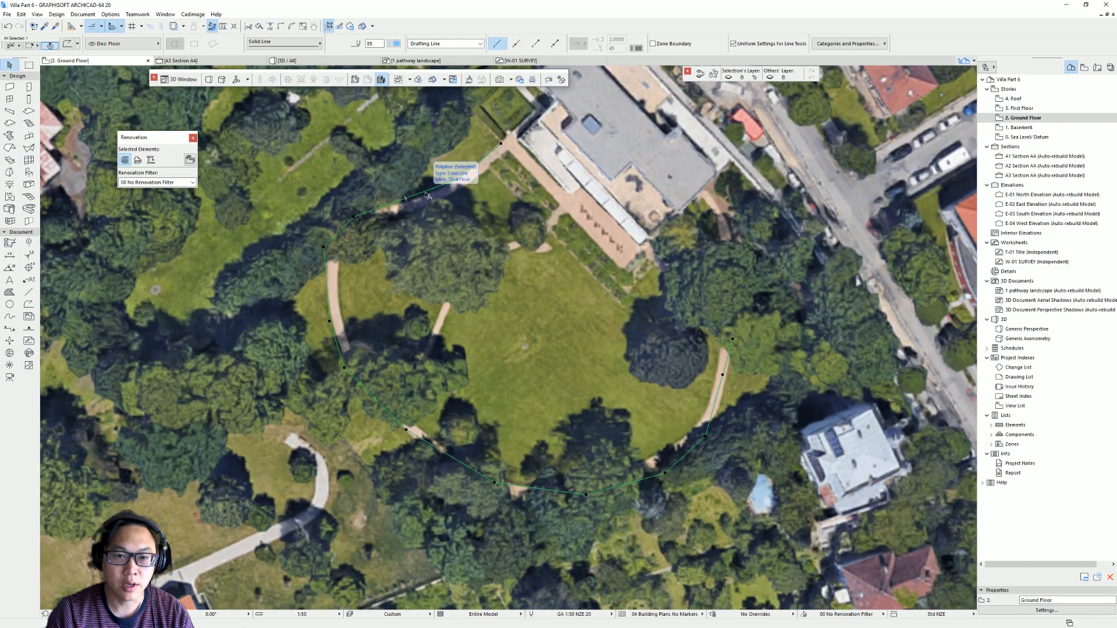
click(458, 181)
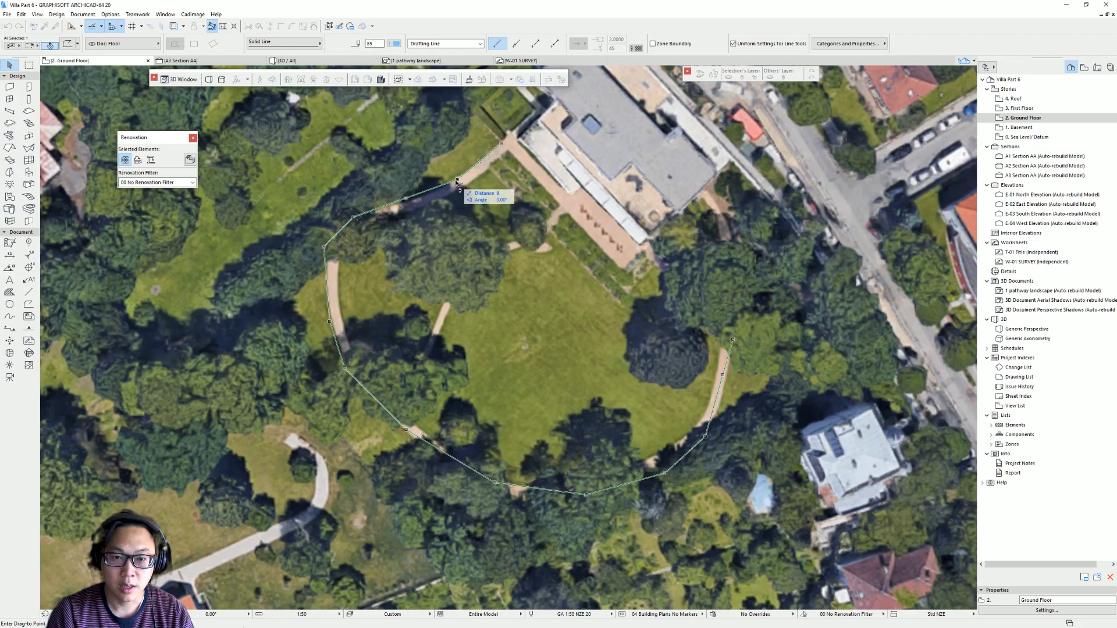
key(Escape)
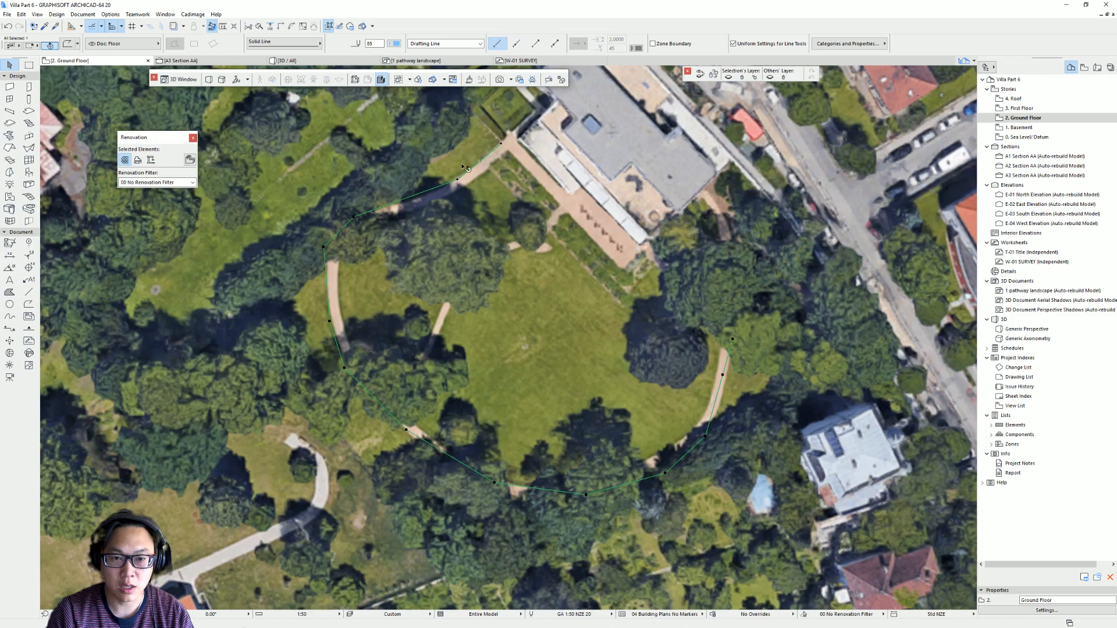
click(494, 151)
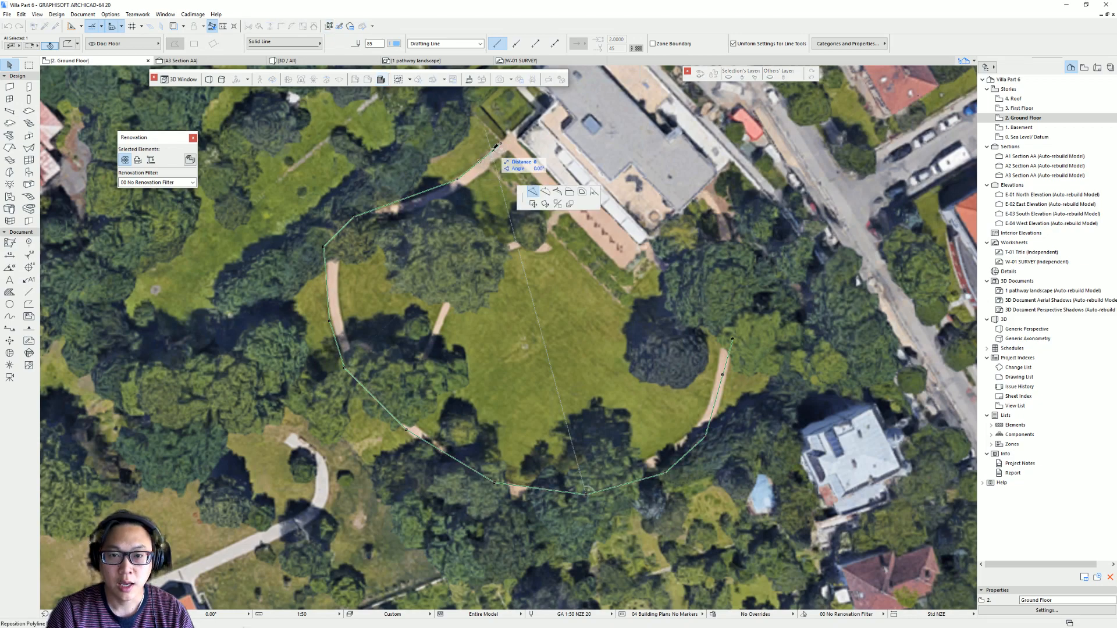
click(583, 198)
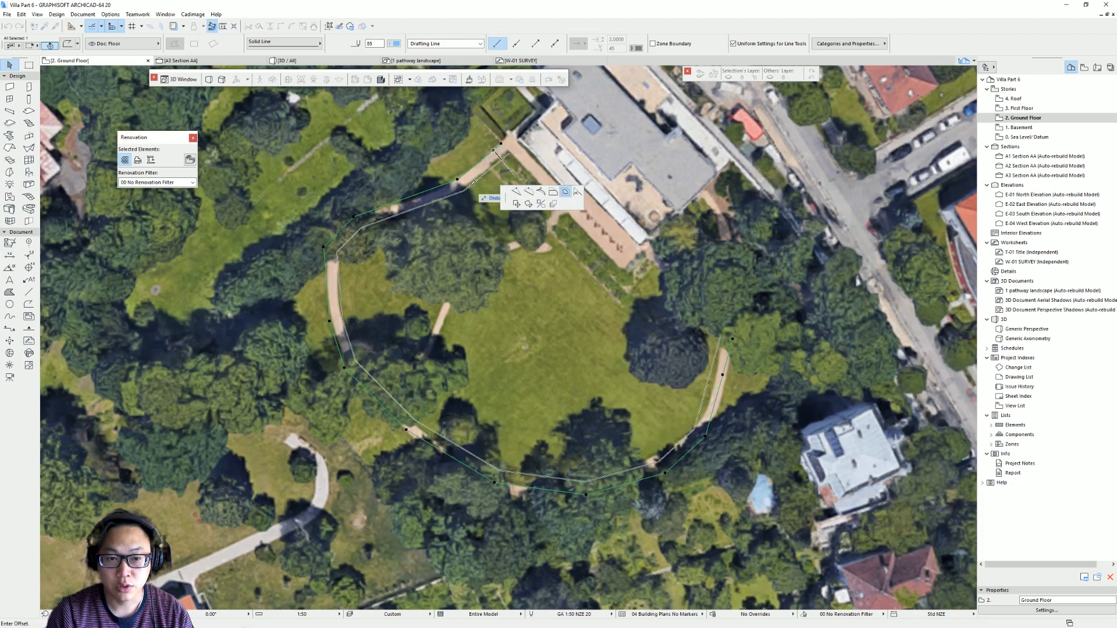
middle_drag(472, 184, 403, 216)
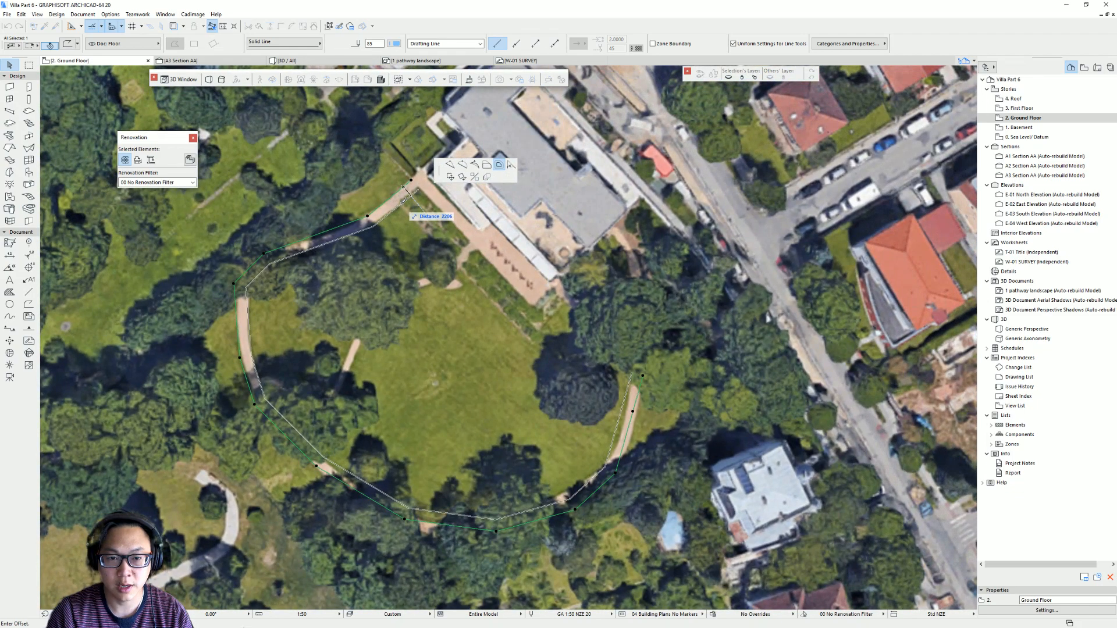
text(2)
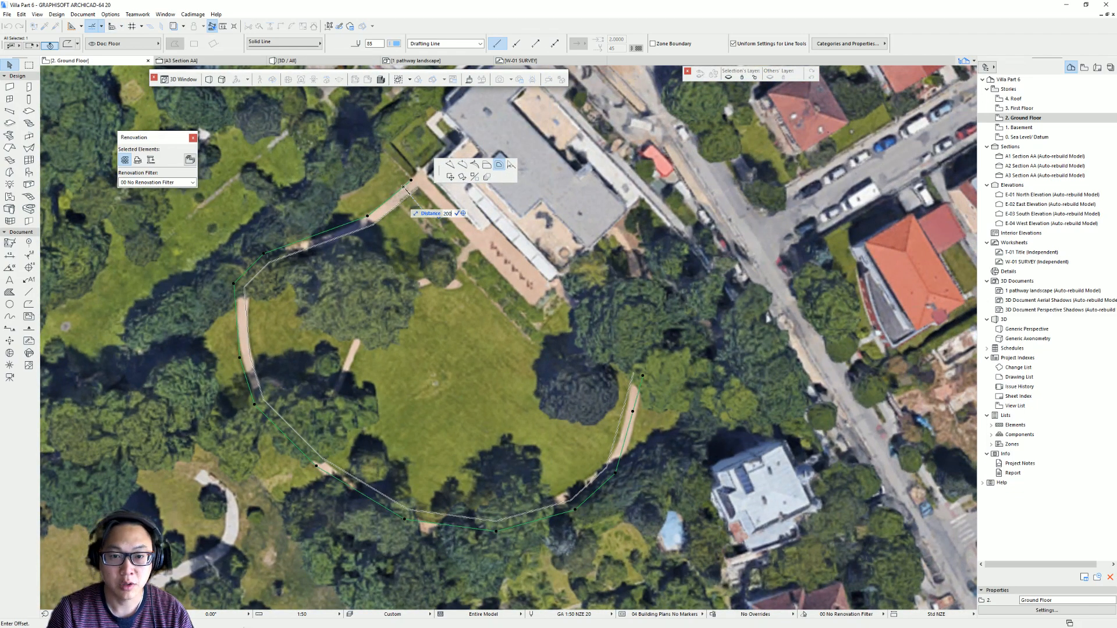
key(Return)
scroll(426, 202, up, 1)
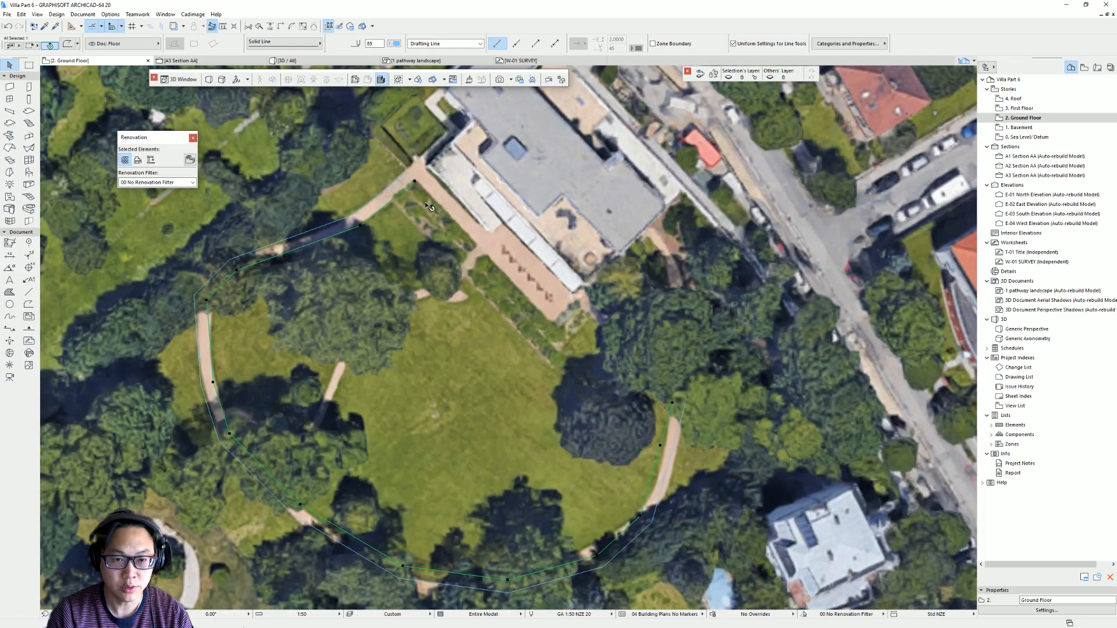
middle_drag(420, 198, 434, 223)
key(Escape)
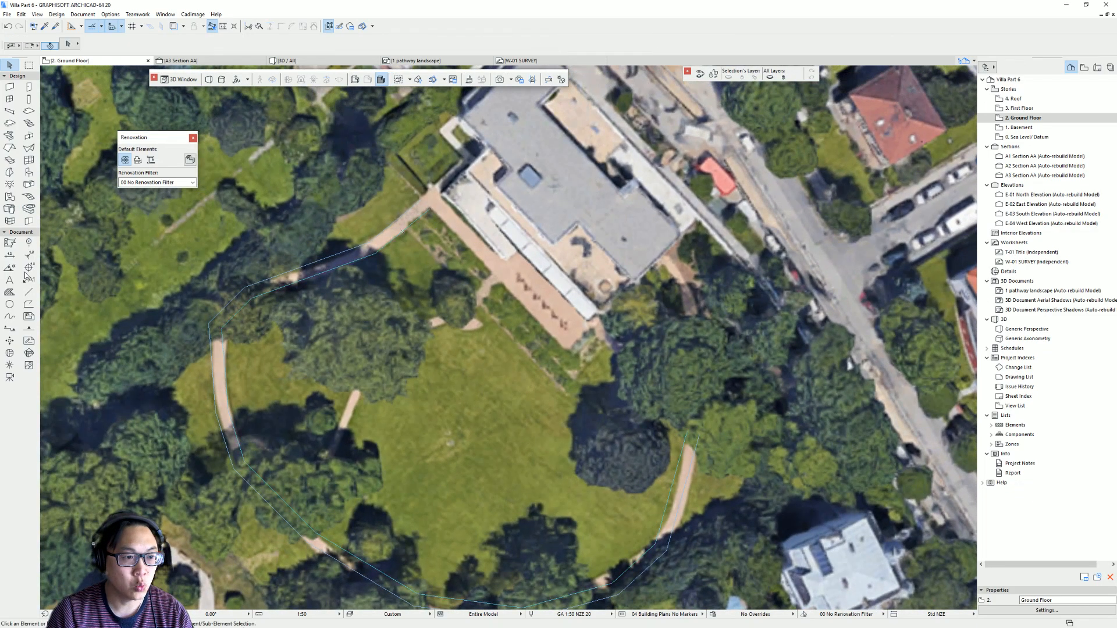
- Close the gap between the two path edges at their open ends with short polyline segments
click(28, 303)
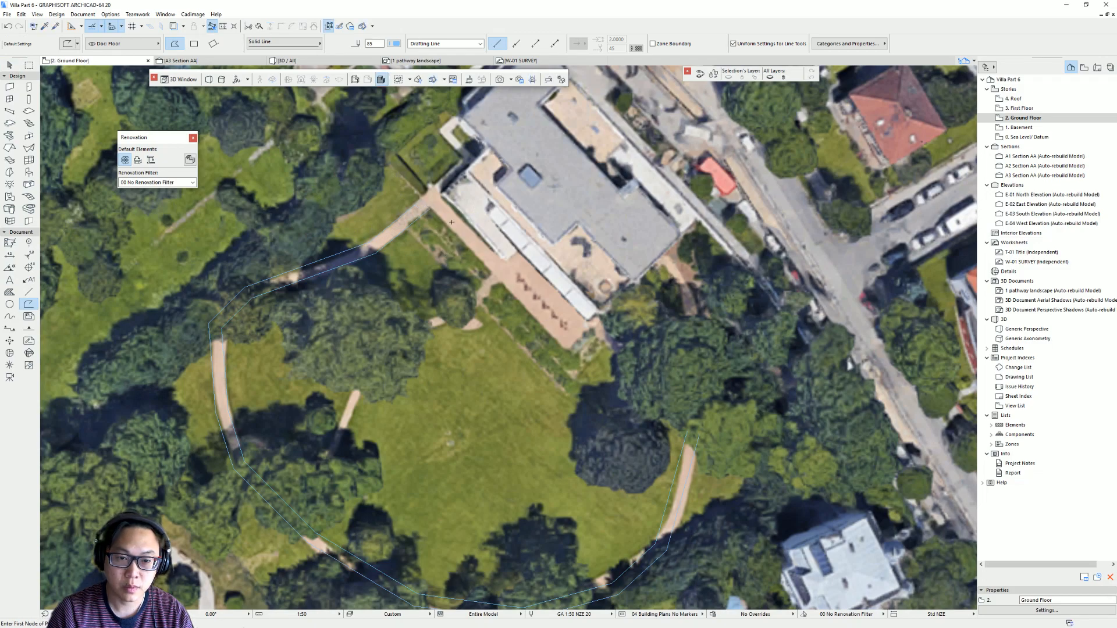
click(688, 430)
double_click(699, 435)
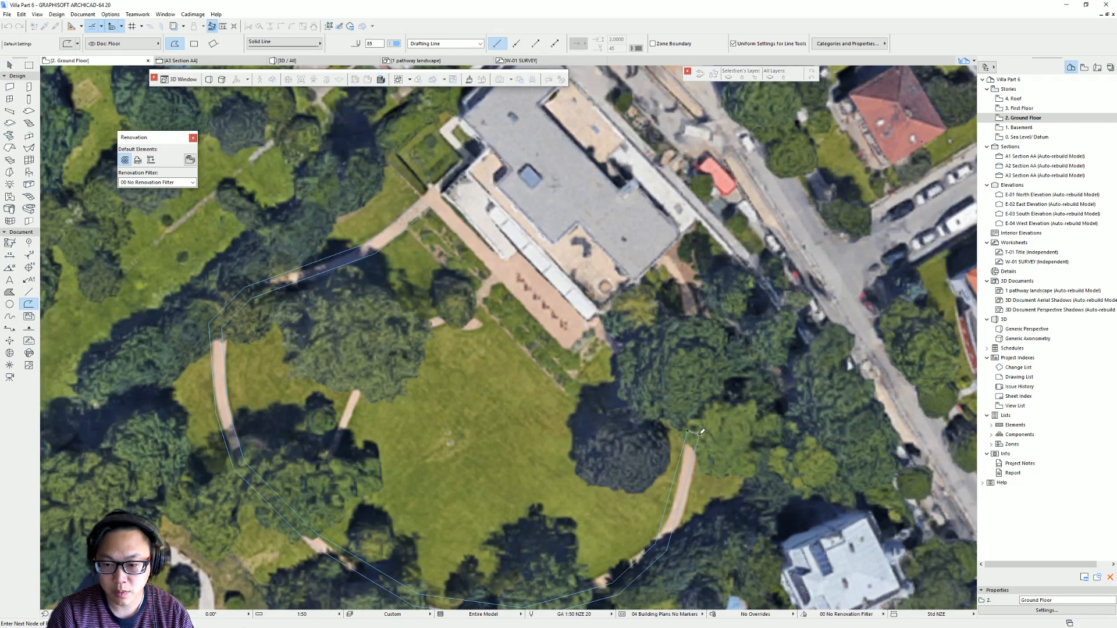
middle_drag(625, 401, 695, 304)
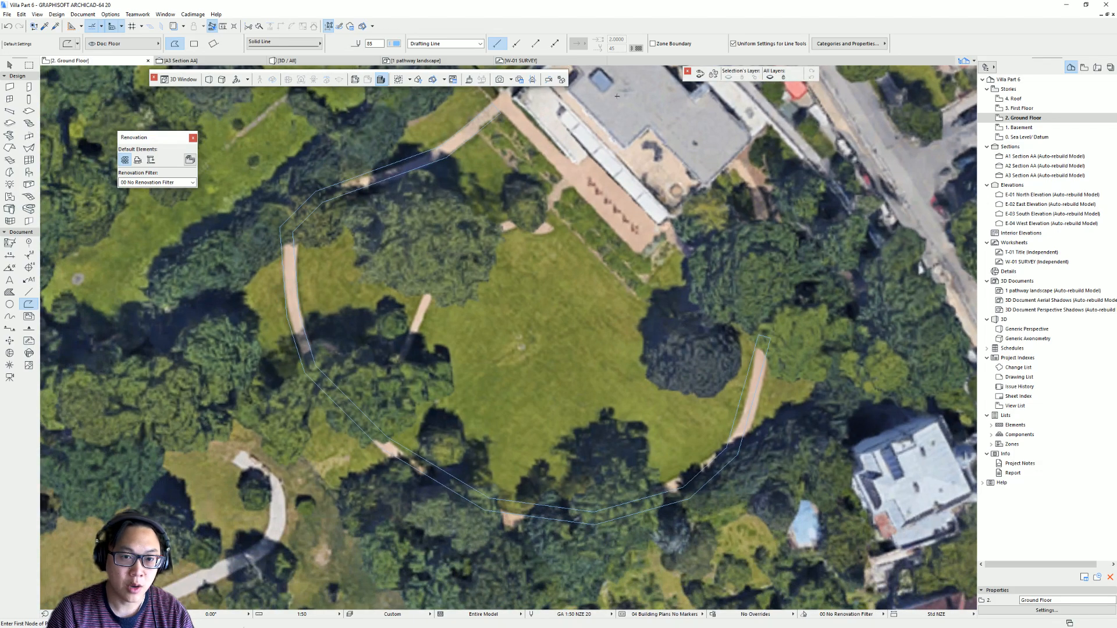
middle_drag(479, 161, 448, 159)
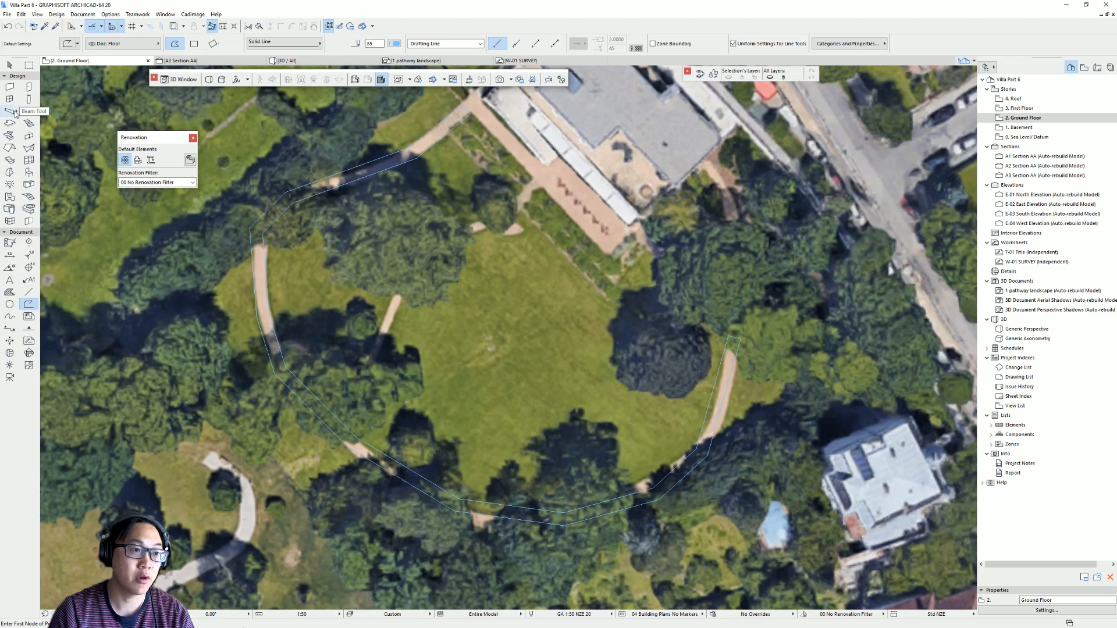
- Create a slab from the closed path outline on the ground floor
click(29, 111)
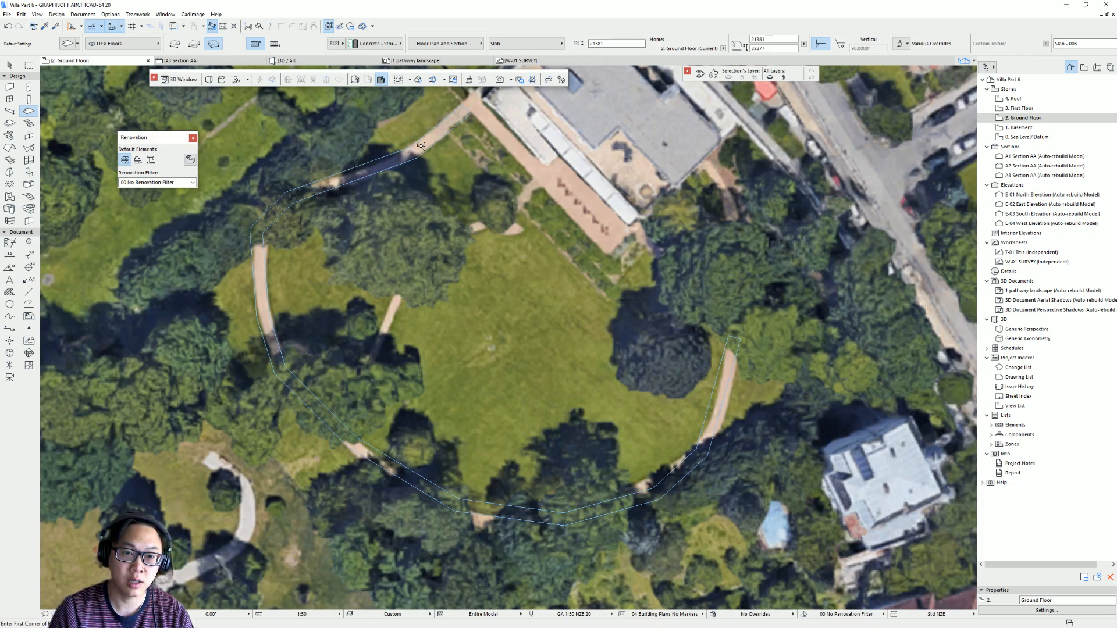
click(411, 149)
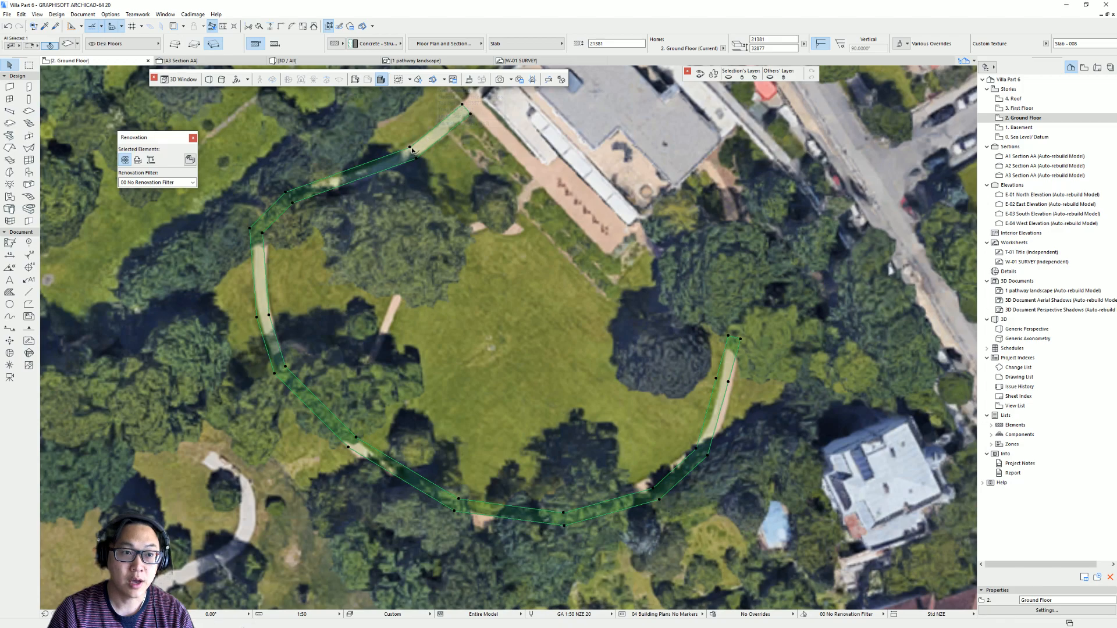
key(Escape)
scroll(408, 309, down, 5)
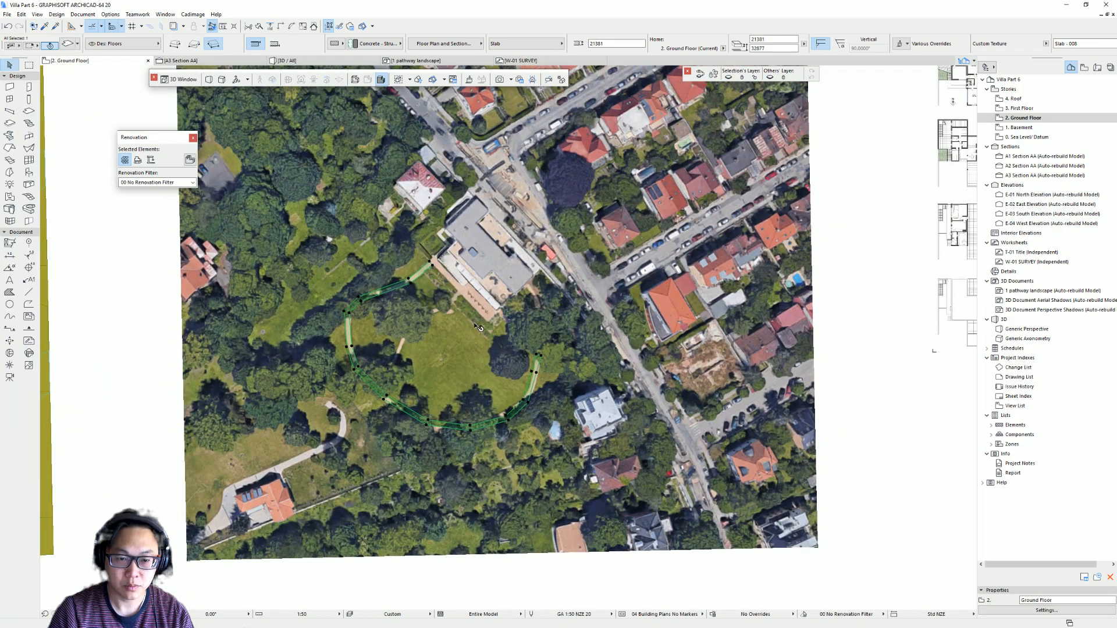
- Examine the new path slab in 3D and compare it with the villa site and its existing paths
key(F3)
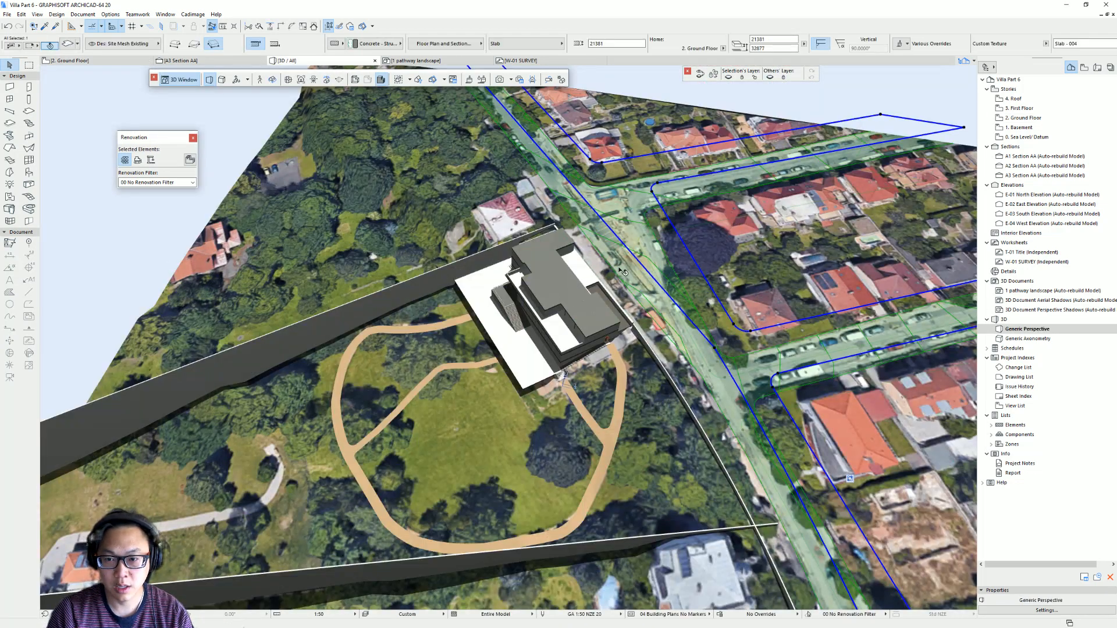
scroll(657, 204, down, 3)
scroll(811, 117, down, 3)
shift+middle_drag(811, 116, 284, 182)
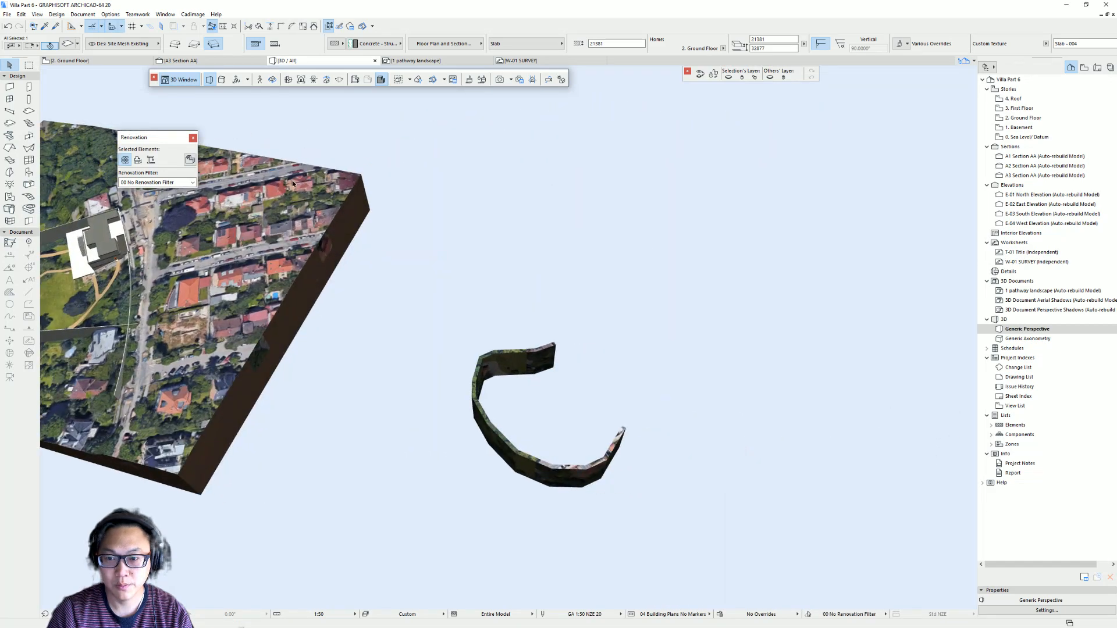
click(593, 467)
shift+middle_drag(643, 386, 752, 394)
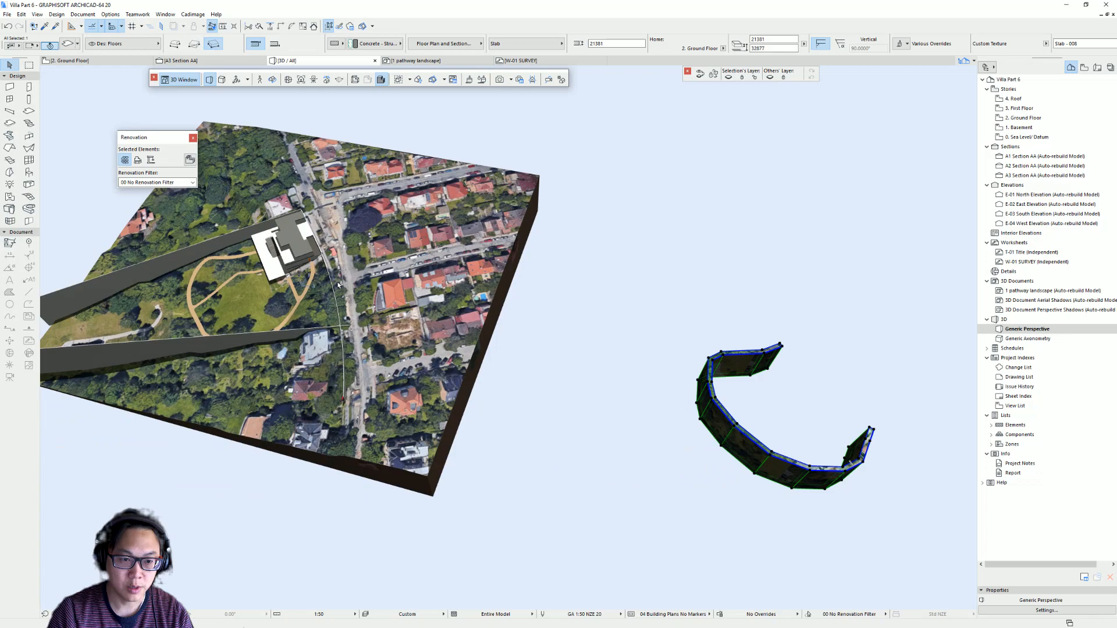
shift+middle_drag(336, 285, 456, 281)
shift+middle_drag(404, 324, 593, 294)
click(645, 281)
shift+middle_drag(384, 215, 511, 310)
- Move the aerial image on the ground floor plan north, clear of the traced path
key(F2)
scroll(547, 296, down, 2)
middle_drag(605, 294, 348, 289)
scroll(468, 273, down, 2)
middle_drag(465, 272, 698, 286)
click(641, 306)
drag(640, 305, 637, 116)
key(Escape)
scroll(514, 267, up, 3)
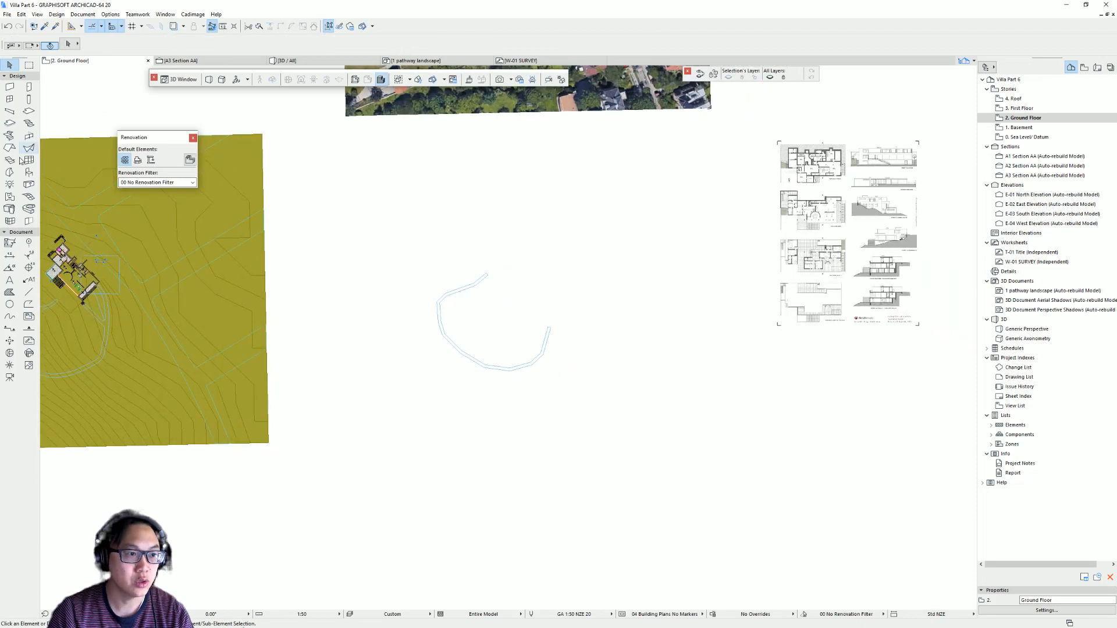
- Draw a slightly rotated rectangular mesh around the traced path on plan, and select that mesh in 3D
click(28, 196)
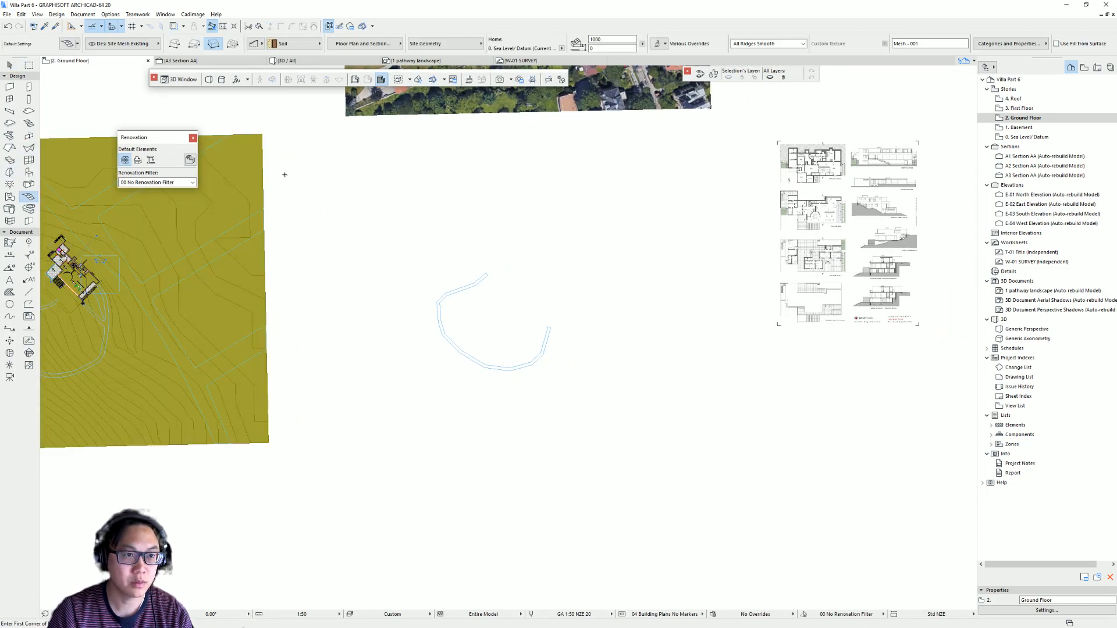
click(380, 255)
click(606, 247)
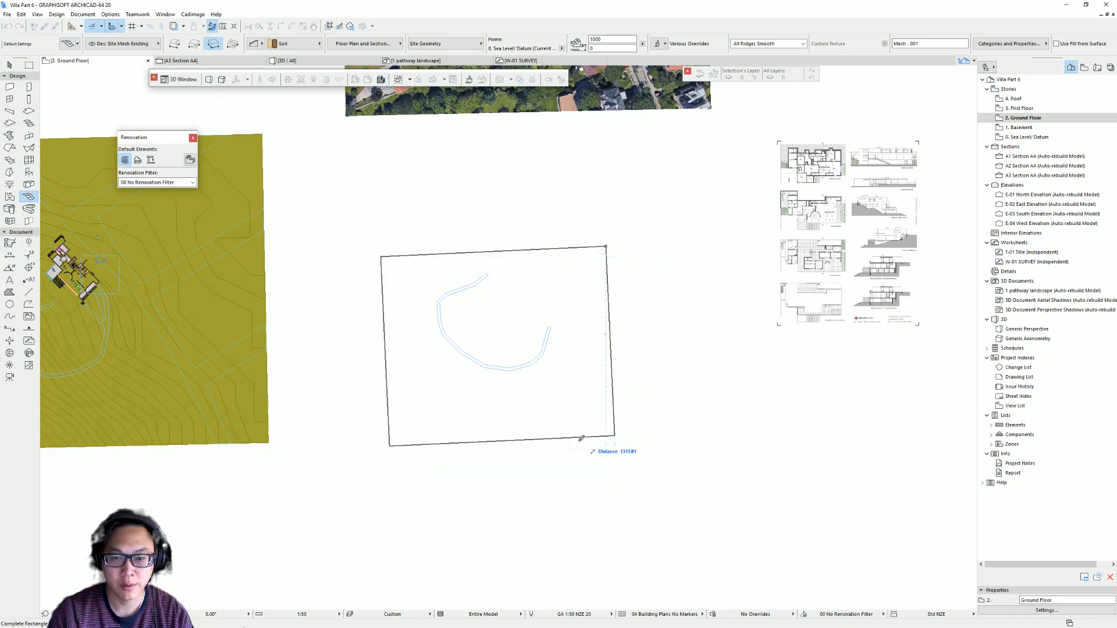
click(581, 438)
key(F3)
shift+middle_drag(687, 410, 704, 378)
click(704, 378)
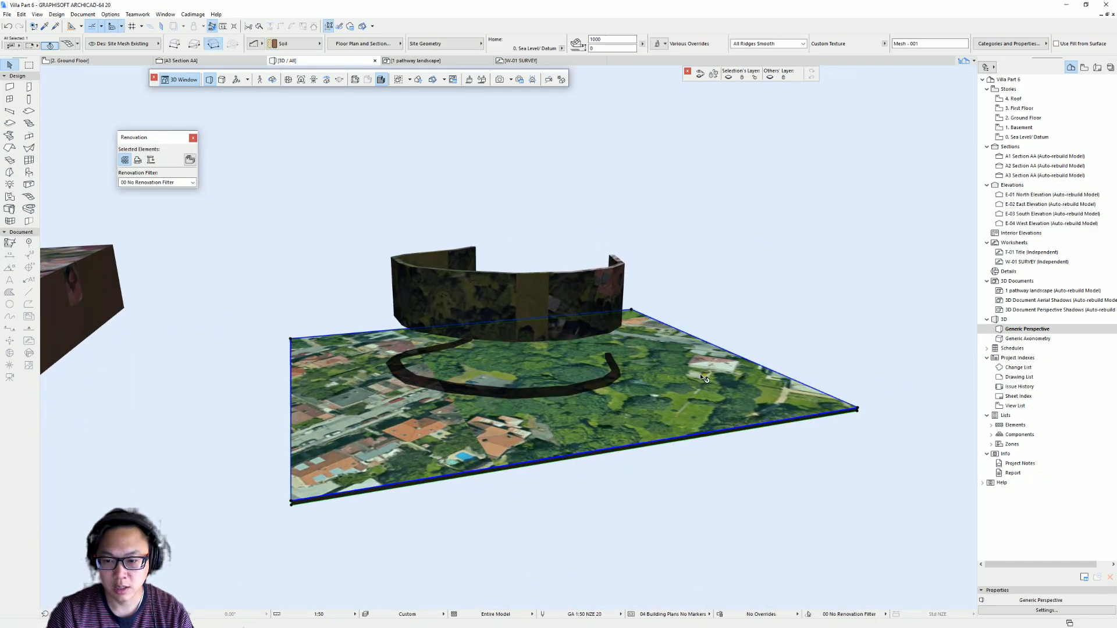
- Raise the top of the rectangular mesh by stretching its height until it is about 25 m thick
click(632, 310)
click(745, 317)
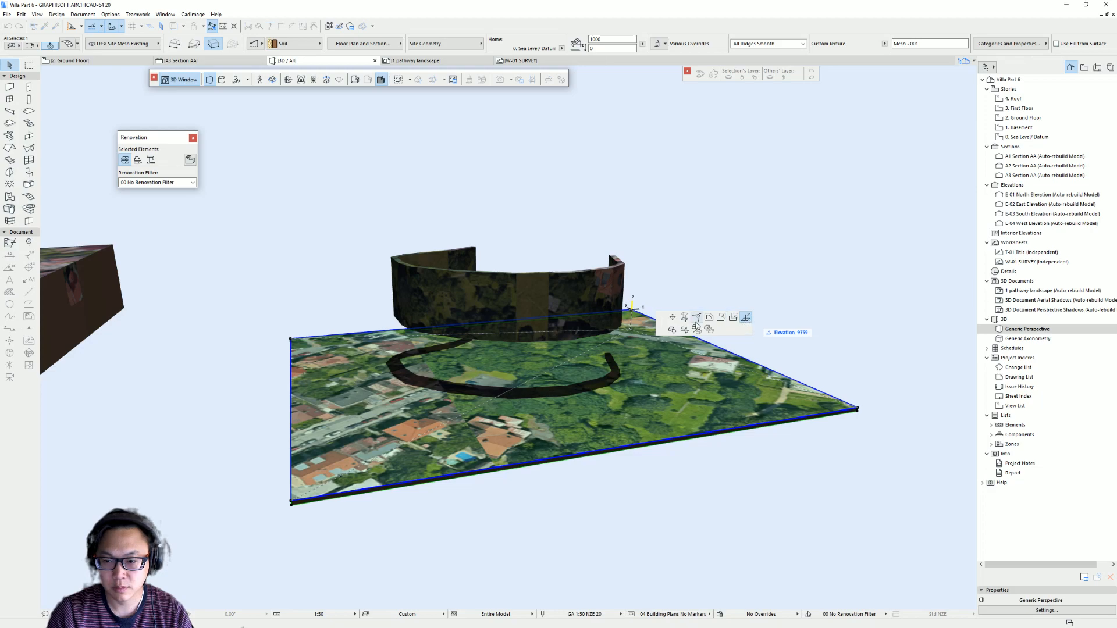
click(697, 328)
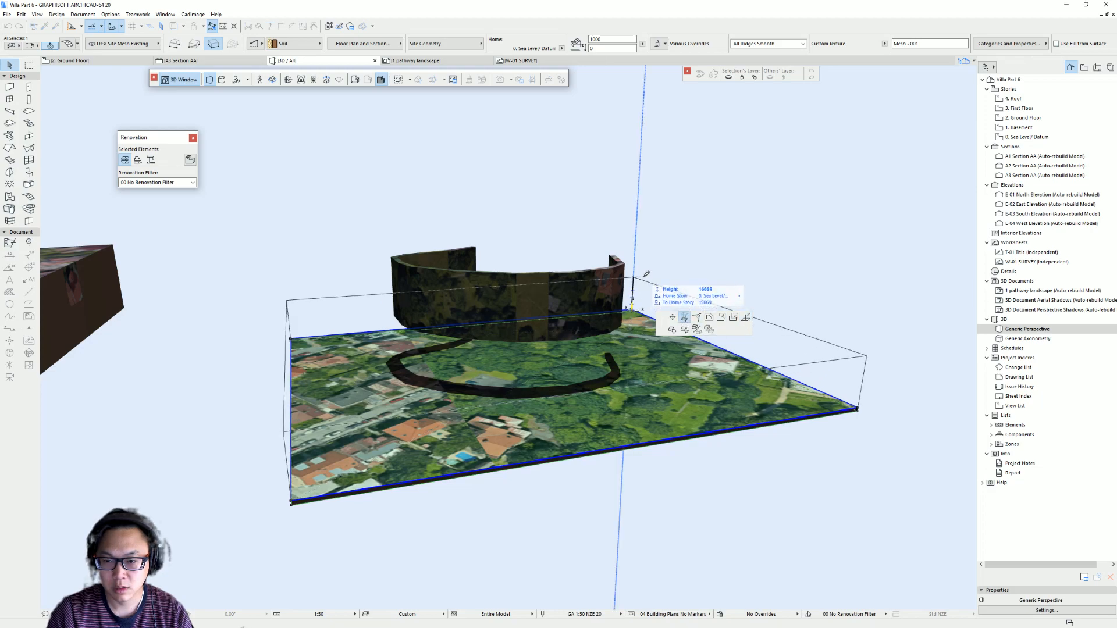
click(672, 236)
click(636, 240)
click(621, 254)
- Turn off the surface overrides on the traced path slab so it displays its building material surfaces
shift+middle_drag(621, 254, 491, 352)
click(491, 351)
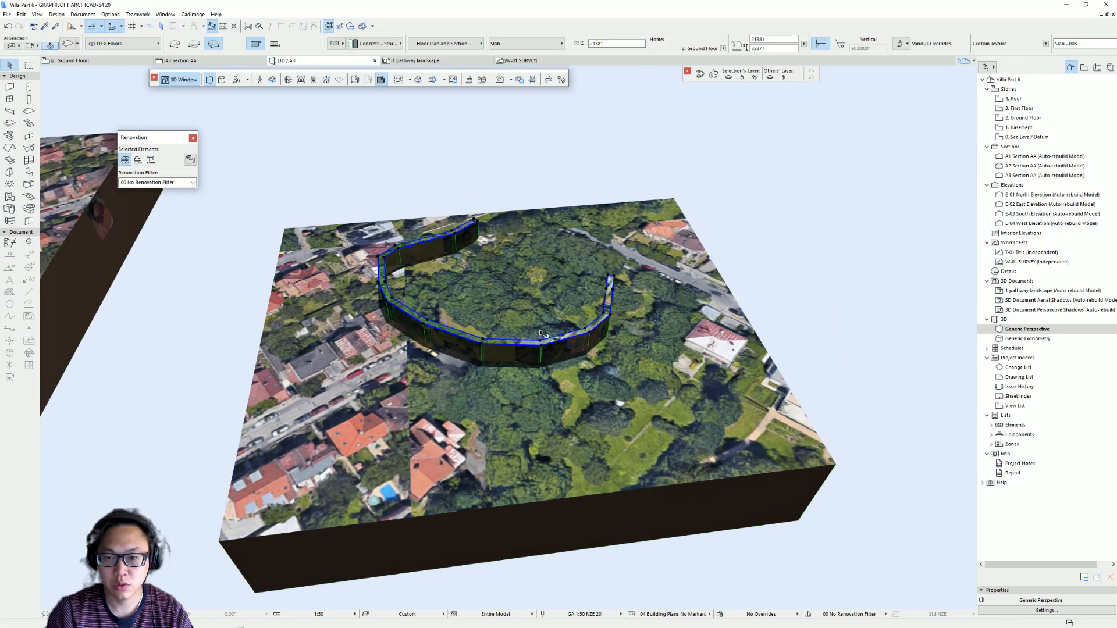
key(ctrl+t)
click(517, 291)
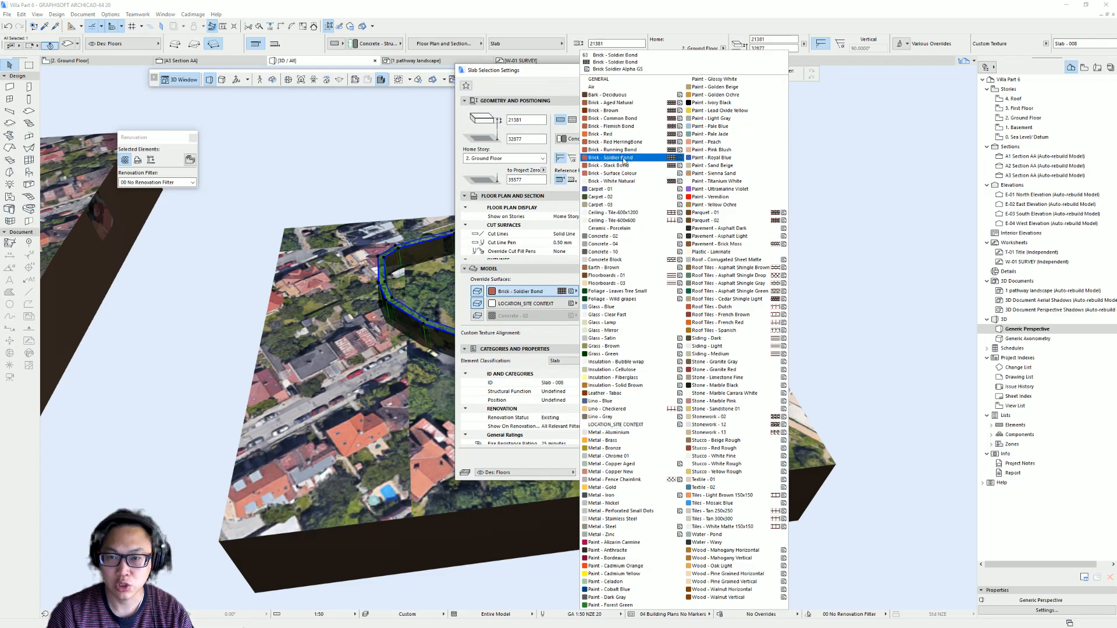
click(615, 424)
click(477, 291)
click(477, 303)
key(Return)
shift+middle_drag(483, 296, 533, 319)
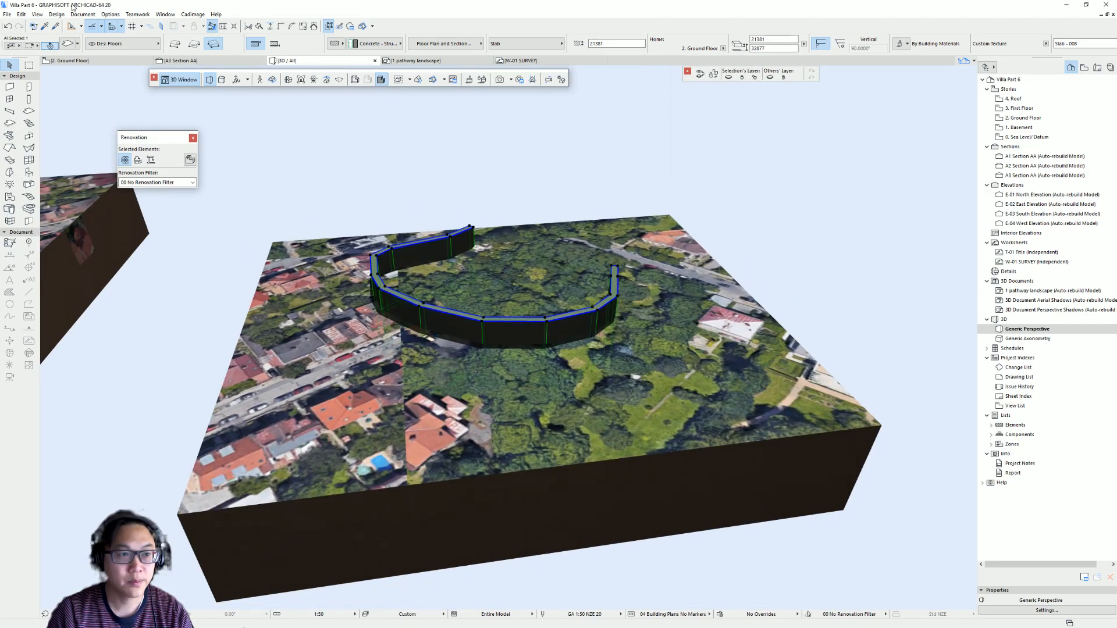
- Set the path slab as the target and the rectangular mesh as the operator for a Solid Element Operation
click(56, 14)
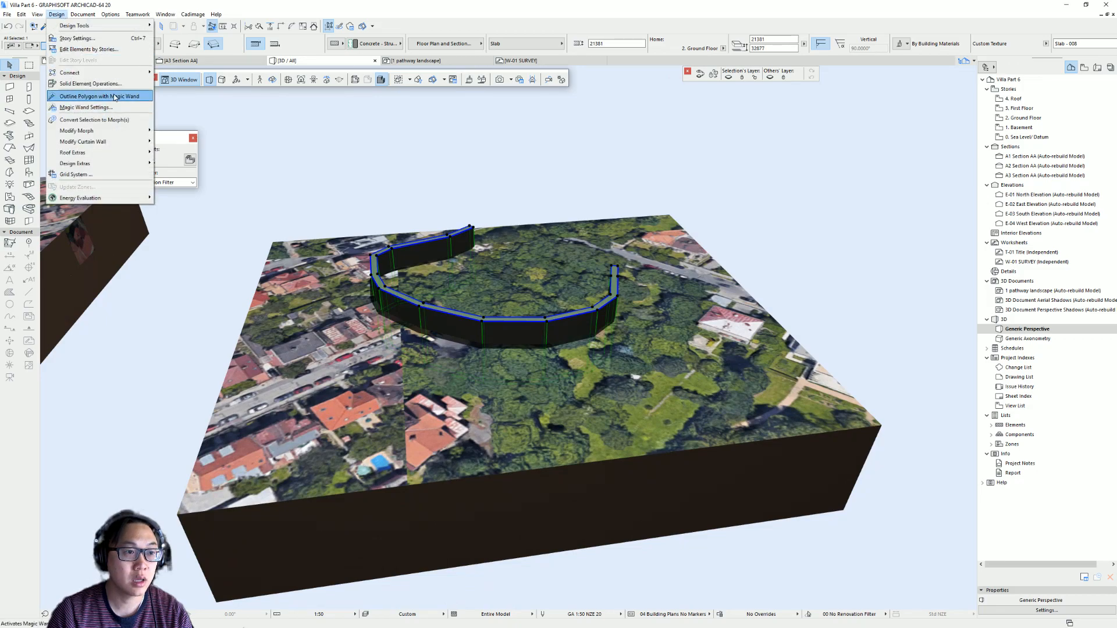
click(90, 83)
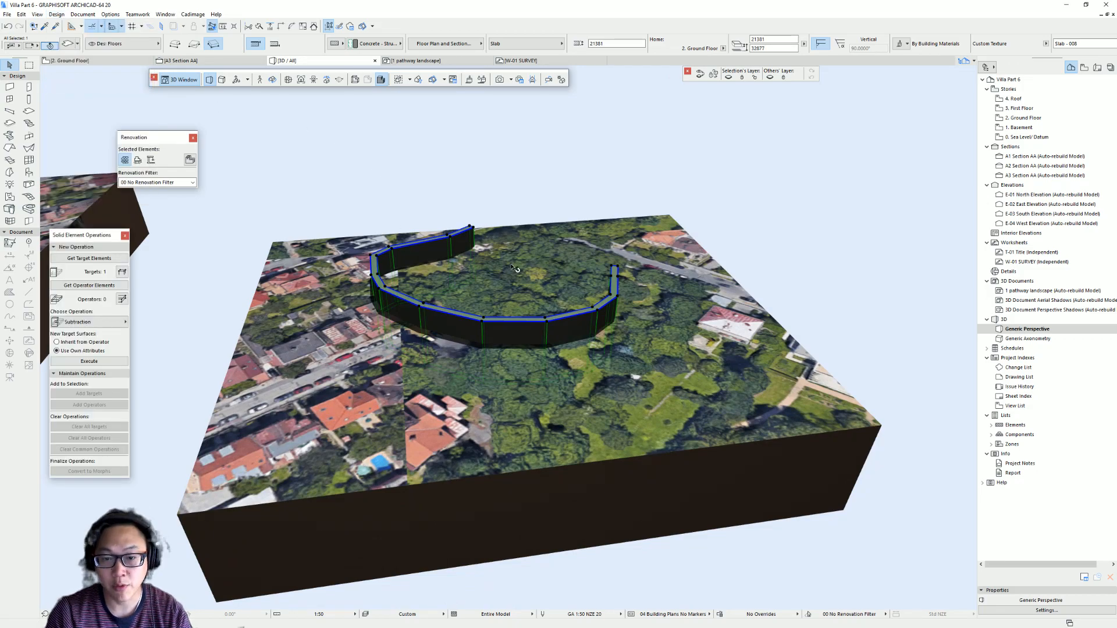
shift+middle_drag(513, 268, 507, 283)
shift+middle_drag(603, 353, 526, 347)
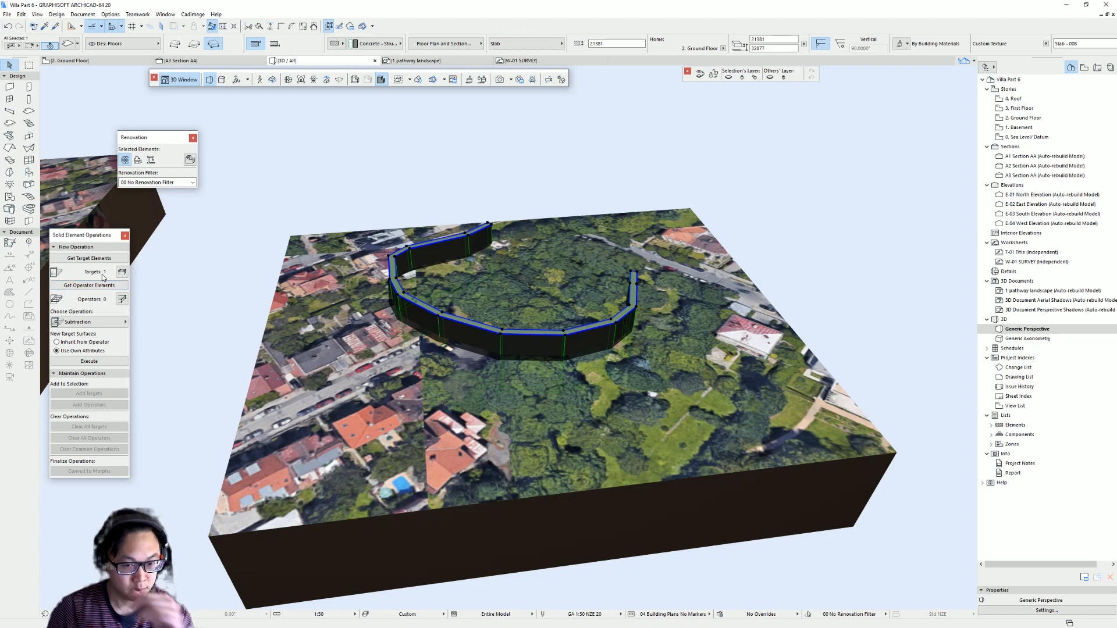
click(489, 410)
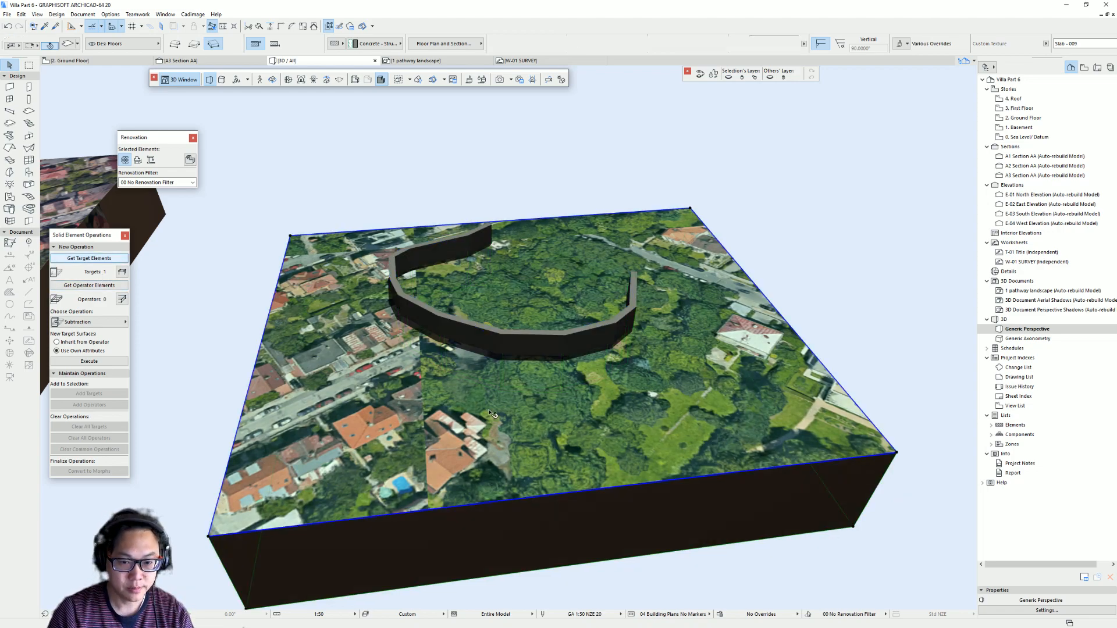
click(107, 285)
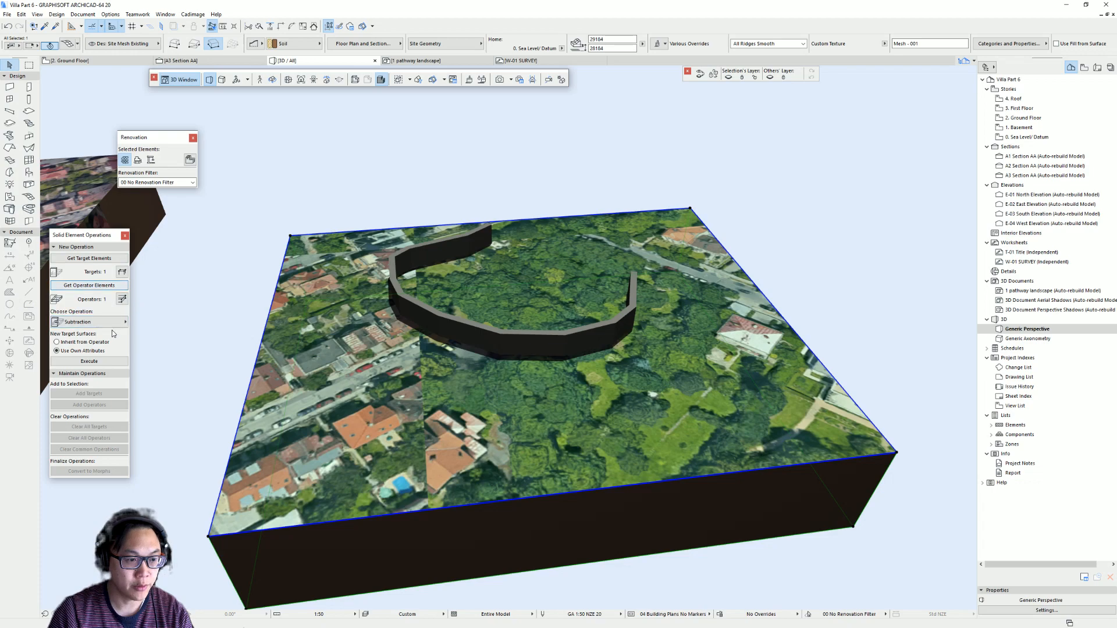
- Execute Subtraction with upward extrusion to trim the path slab to the mesh surface
click(114, 323)
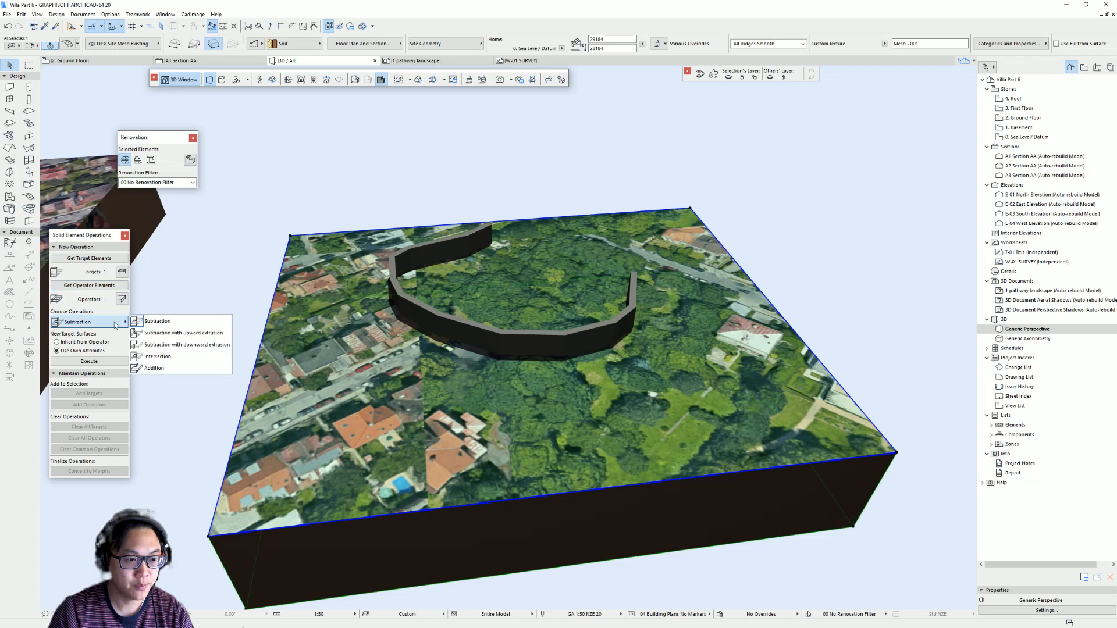
click(195, 334)
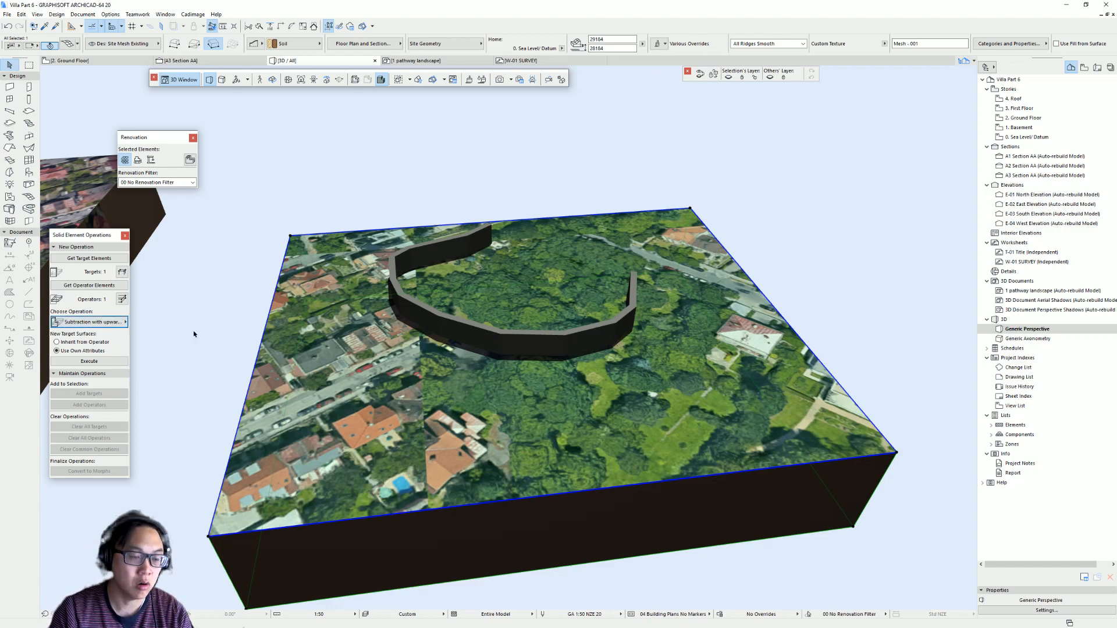
click(109, 360)
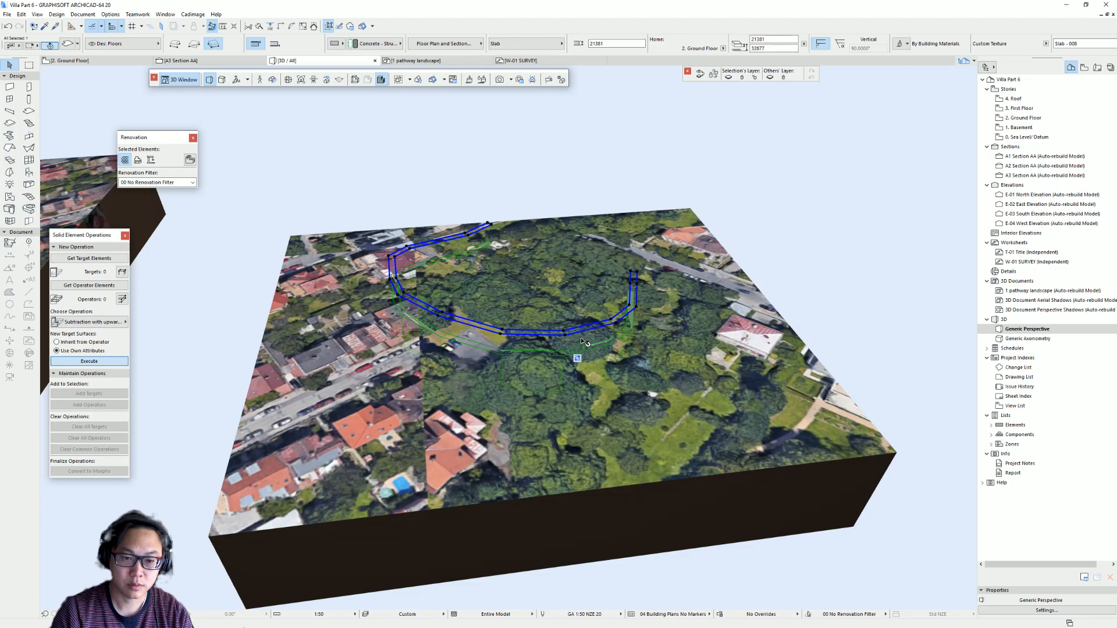
- Set the path slab as operator and the mesh as target, and execute a plain Subtraction between them
scroll(584, 341, up, 8)
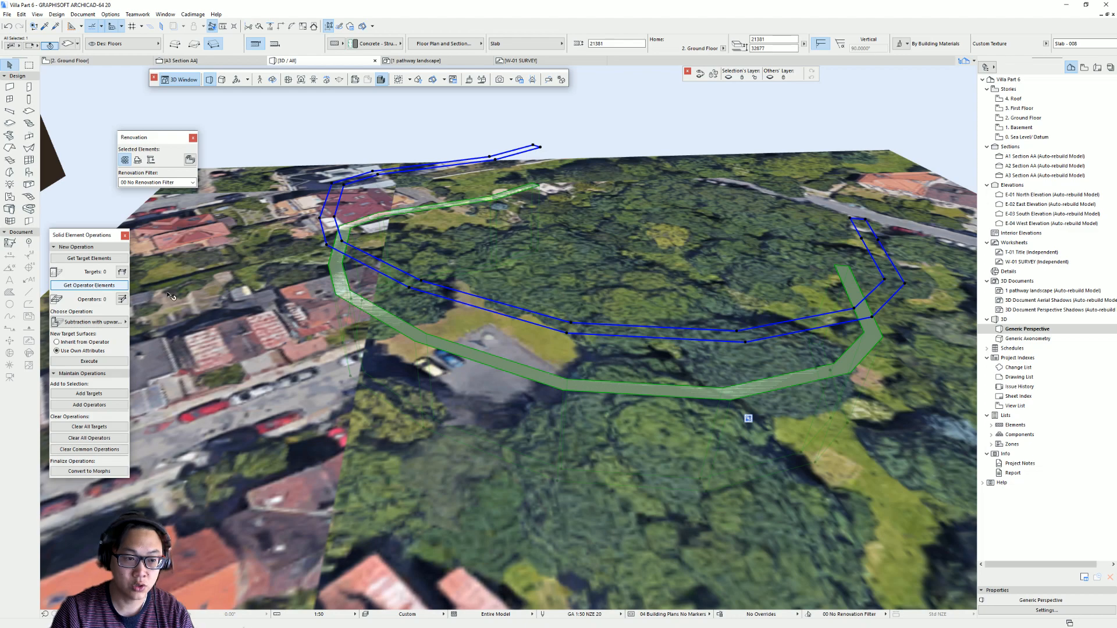
click(271, 275)
click(108, 259)
click(110, 322)
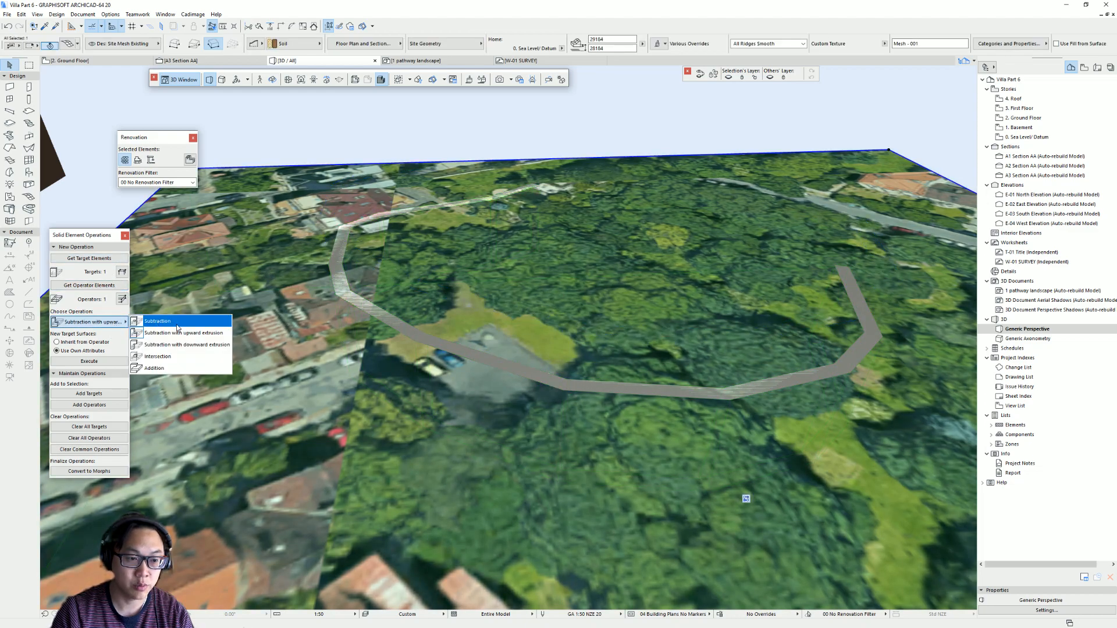
click(176, 323)
click(89, 361)
scroll(472, 335, down, 3)
shift+middle_drag(472, 335, 527, 356)
click(457, 167)
scroll(349, 364, up, 1)
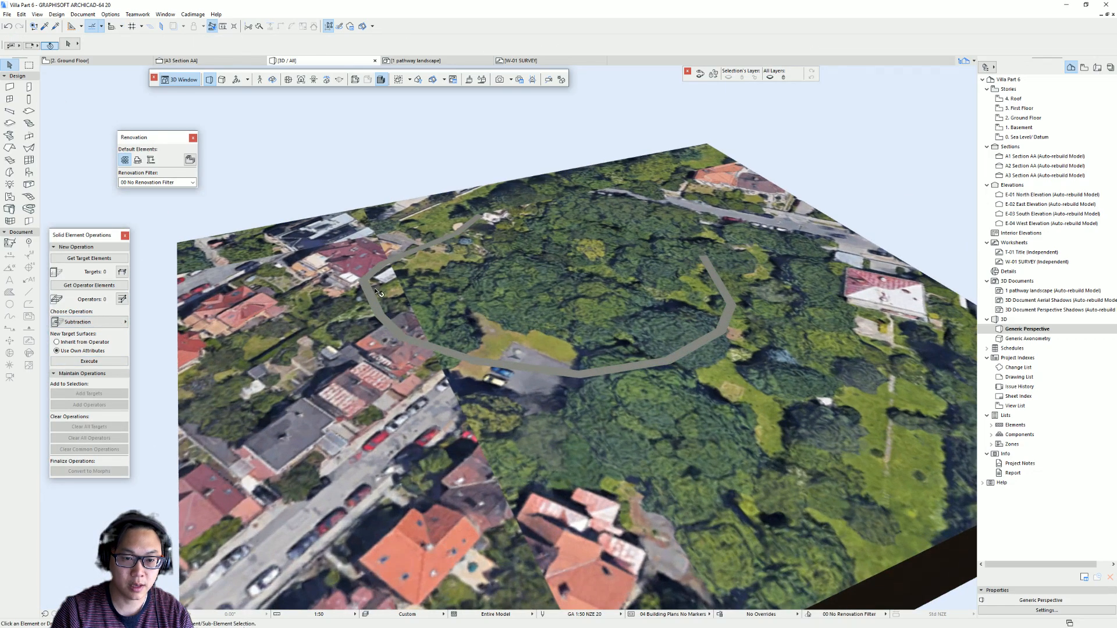
- Examine the villa's existing garden path slab in 3D and how it follows the terrain
scroll(644, 316, down, 4)
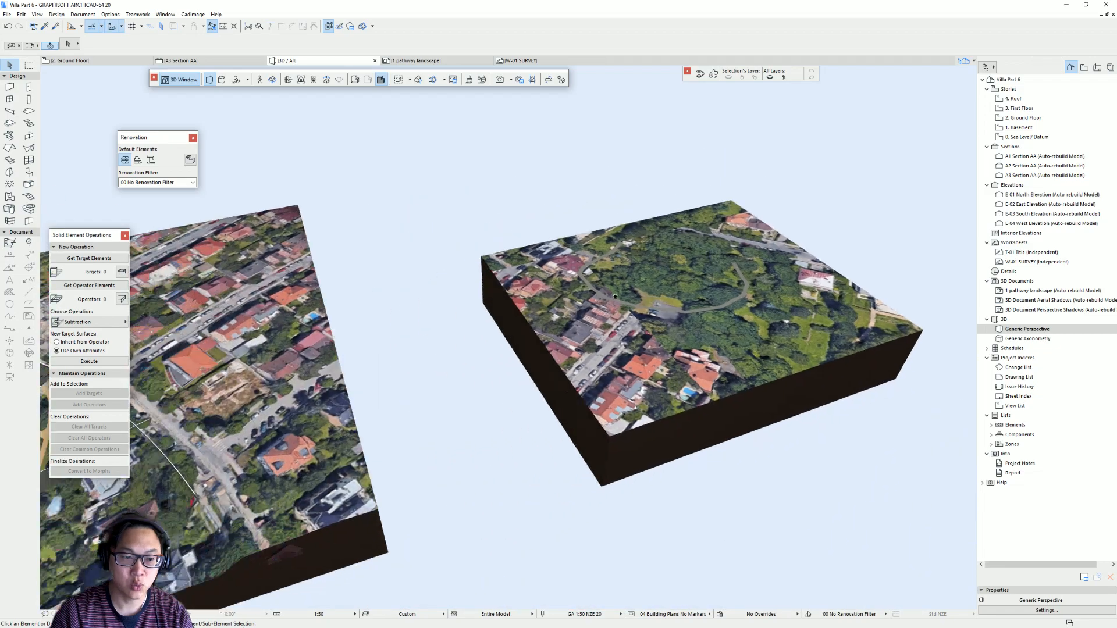
scroll(380, 340, up, 5)
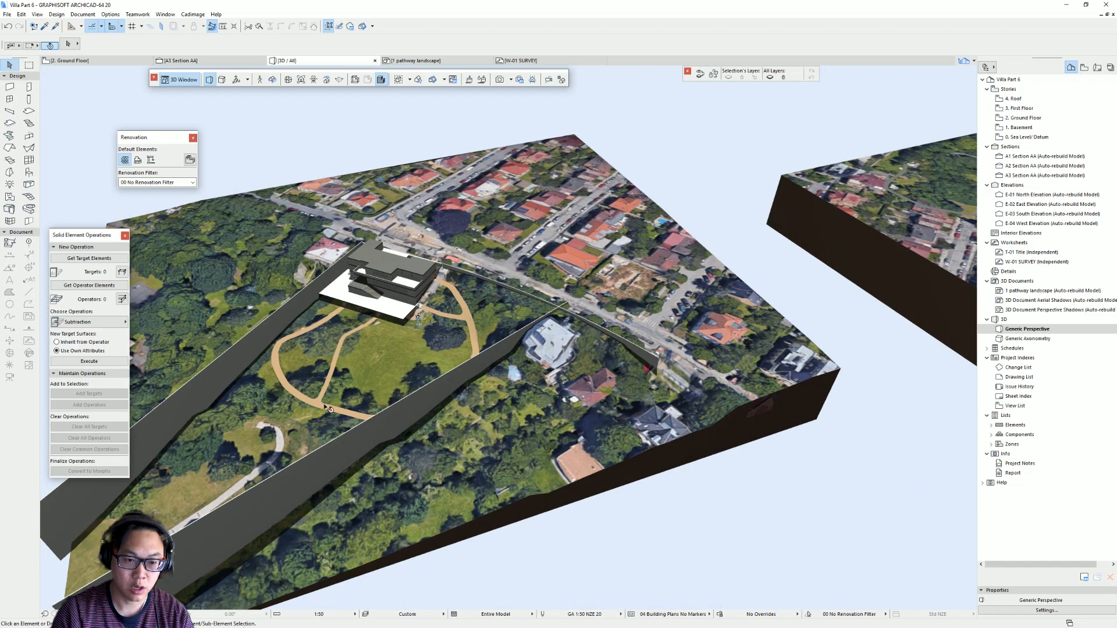
scroll(324, 409, up, 2)
click(264, 357)
shift+middle_drag(435, 266, 494, 336)
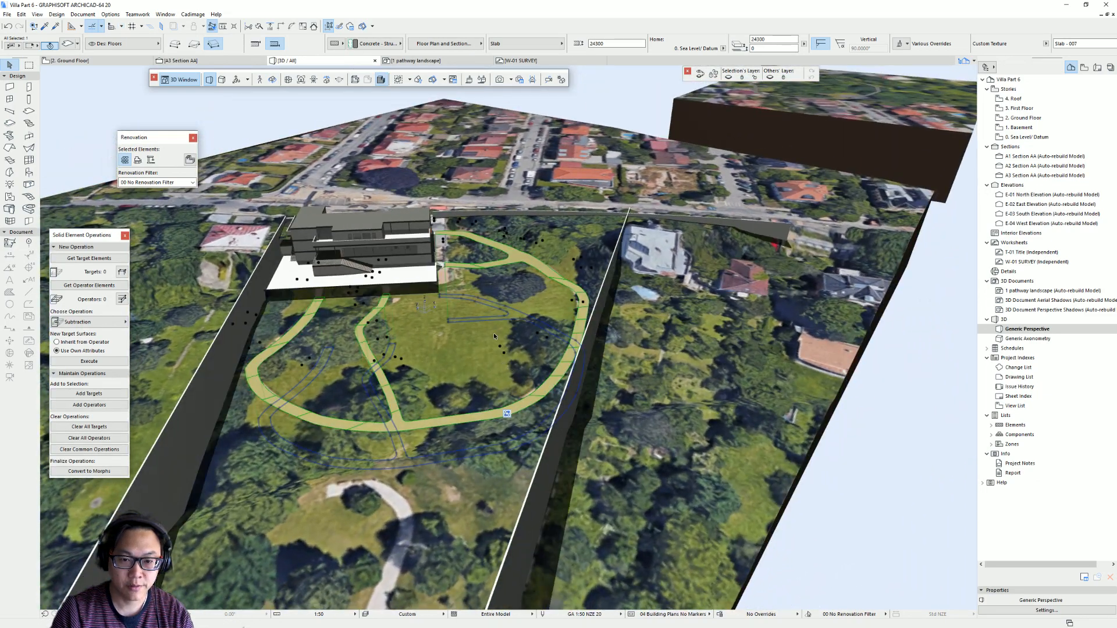
shift+middle_drag(370, 358, 223, 379)
drag(444, 413, 458, 164)
- Examine the villa's site mesh and its contours around the garden path in 3D
shift+middle_drag(457, 165, 436, 235)
scroll(576, 326, down, 4)
shift+middle_drag(611, 354, 875, 386)
scroll(653, 355, up, 2)
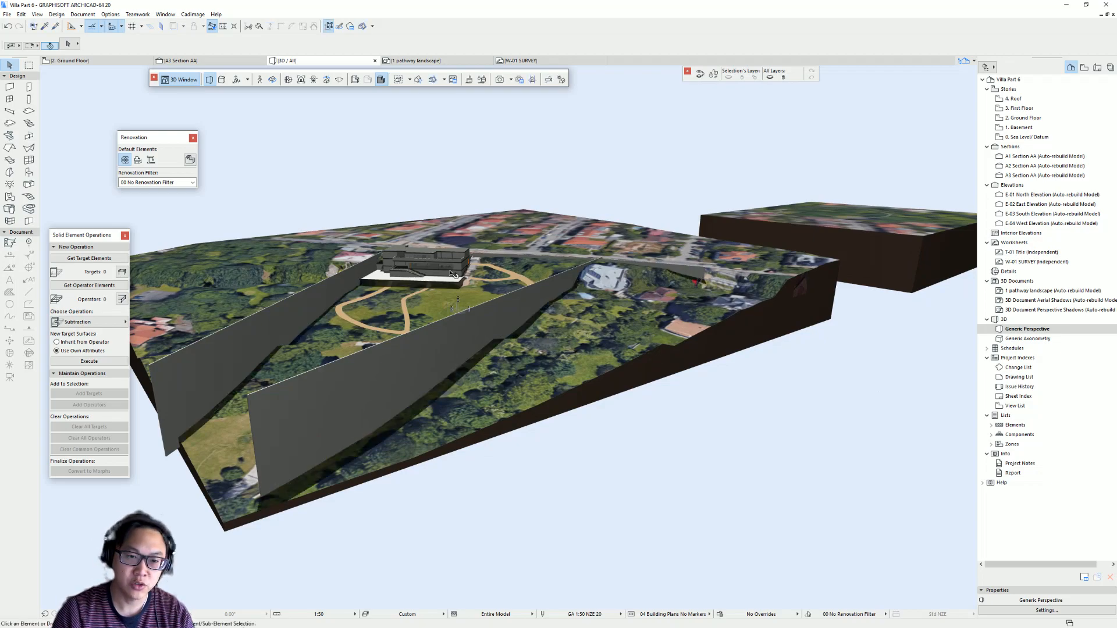
scroll(451, 274, up, 3)
shift+middle_drag(451, 273, 376, 380)
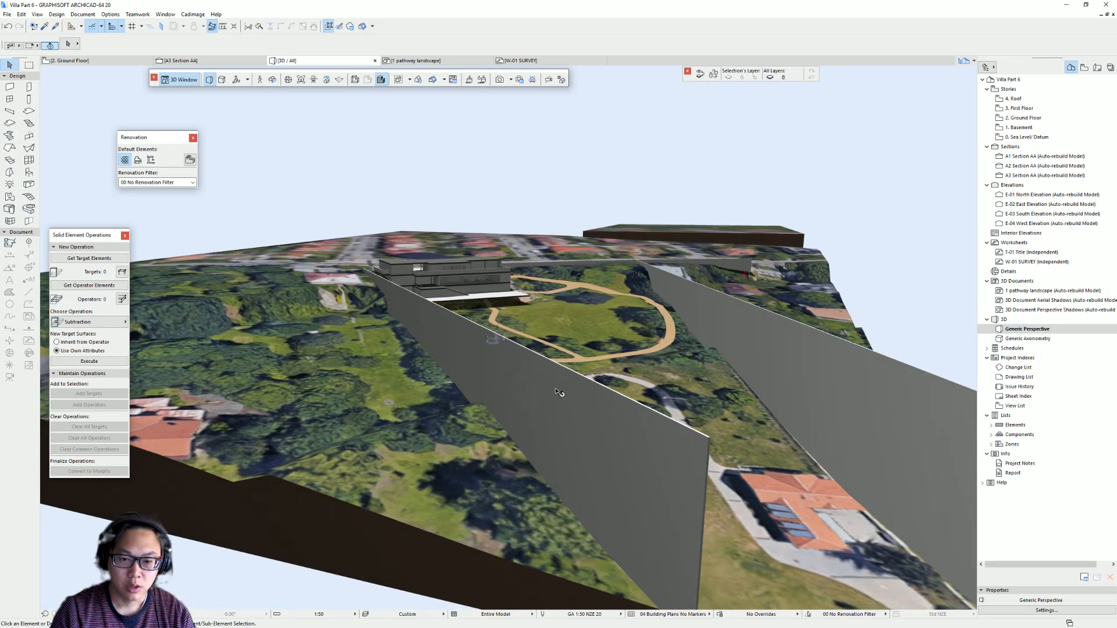
shift+middle_drag(674, 320, 623, 281)
click(578, 404)
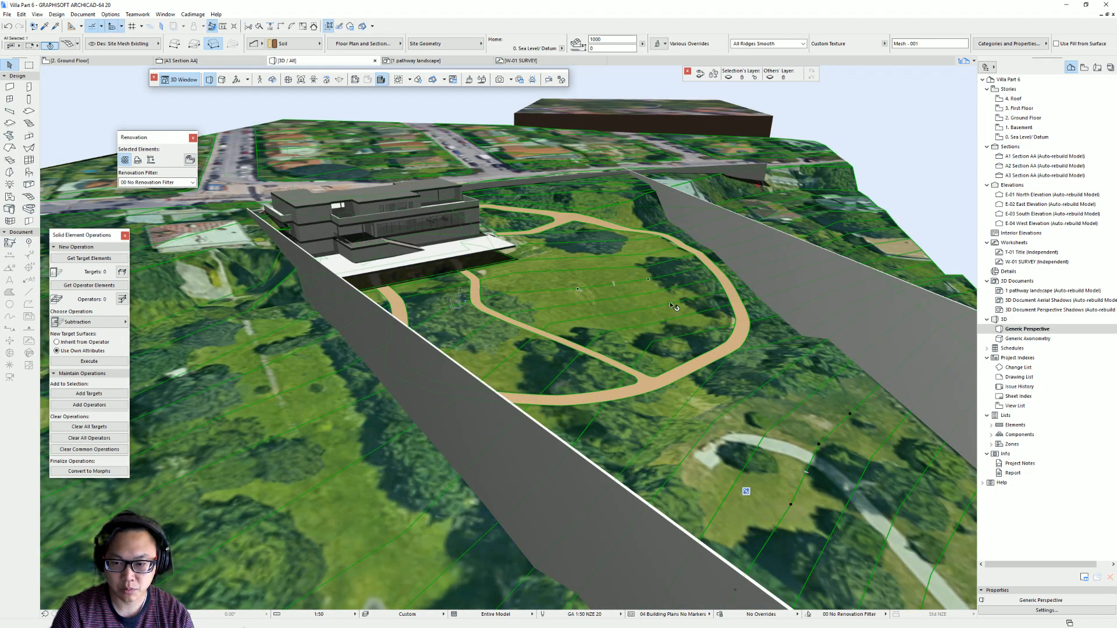
shift+middle_drag(701, 332, 567, 355)
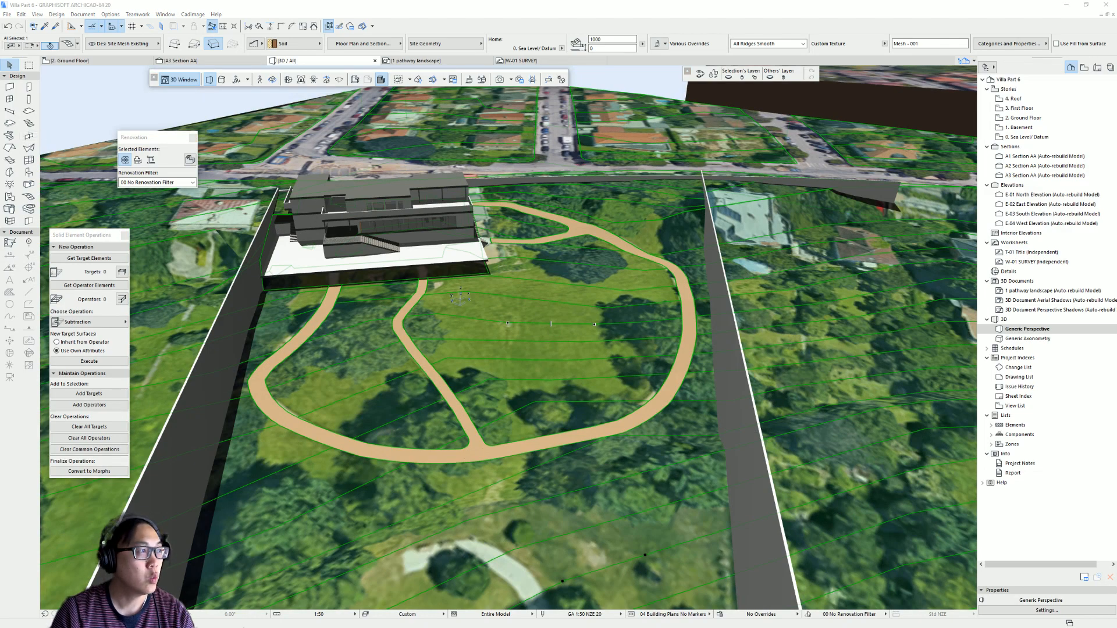
- Switch to Chrome and study Villa Tugendhat's garden paths and slope in Google Maps aerial view and Street View
key(alt+Tab)
scroll(644, 303, up, 3)
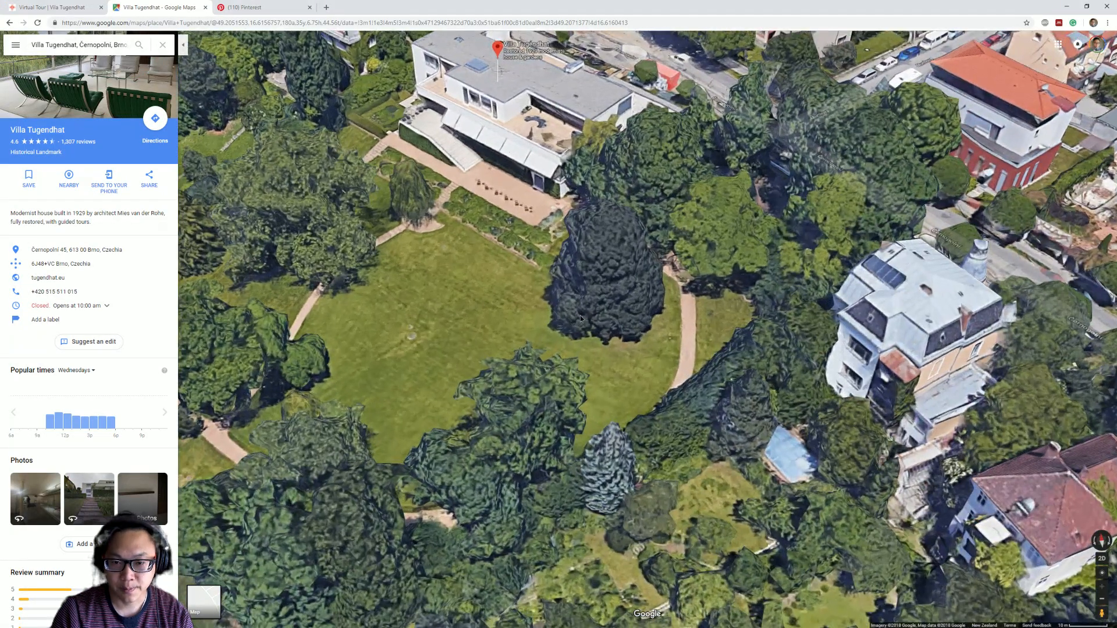
drag(499, 332, 299, 319)
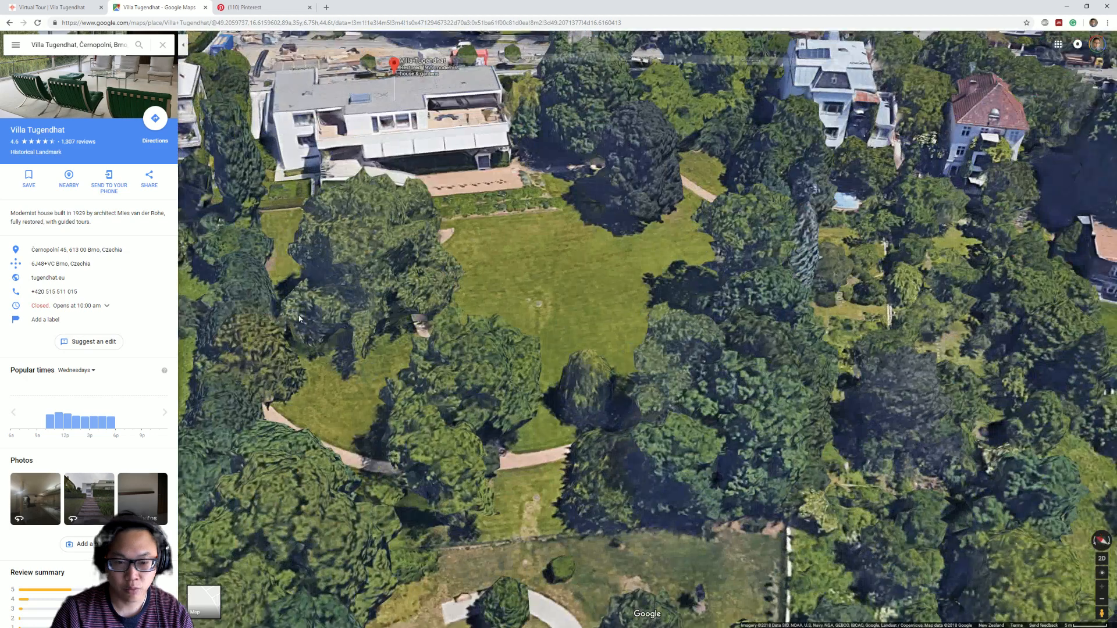
click(1105, 563)
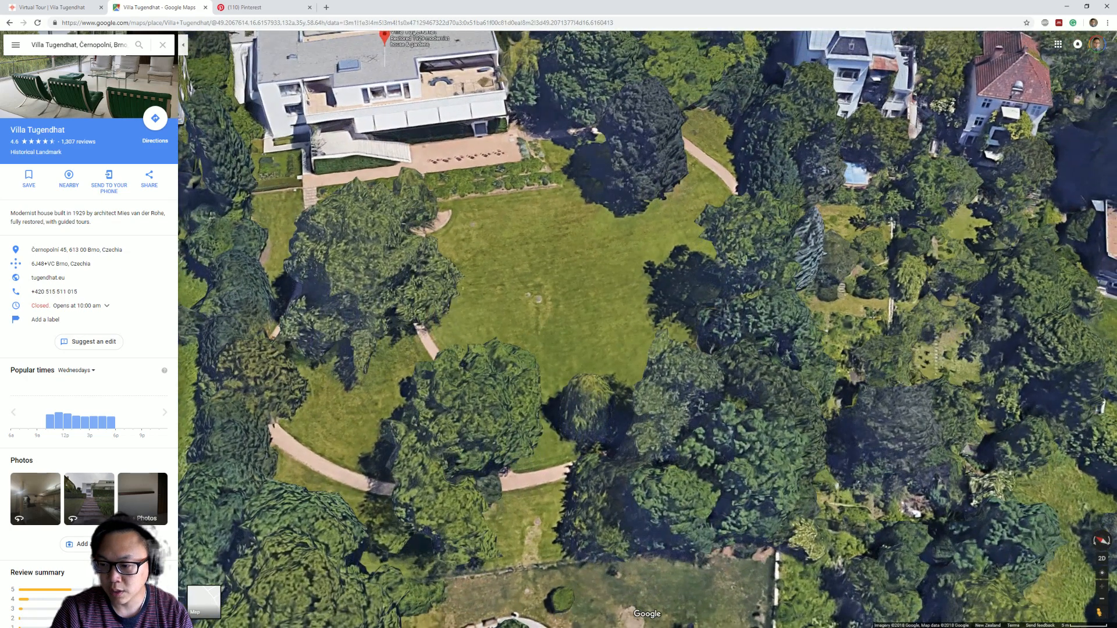
drag(1098, 612, 713, 223)
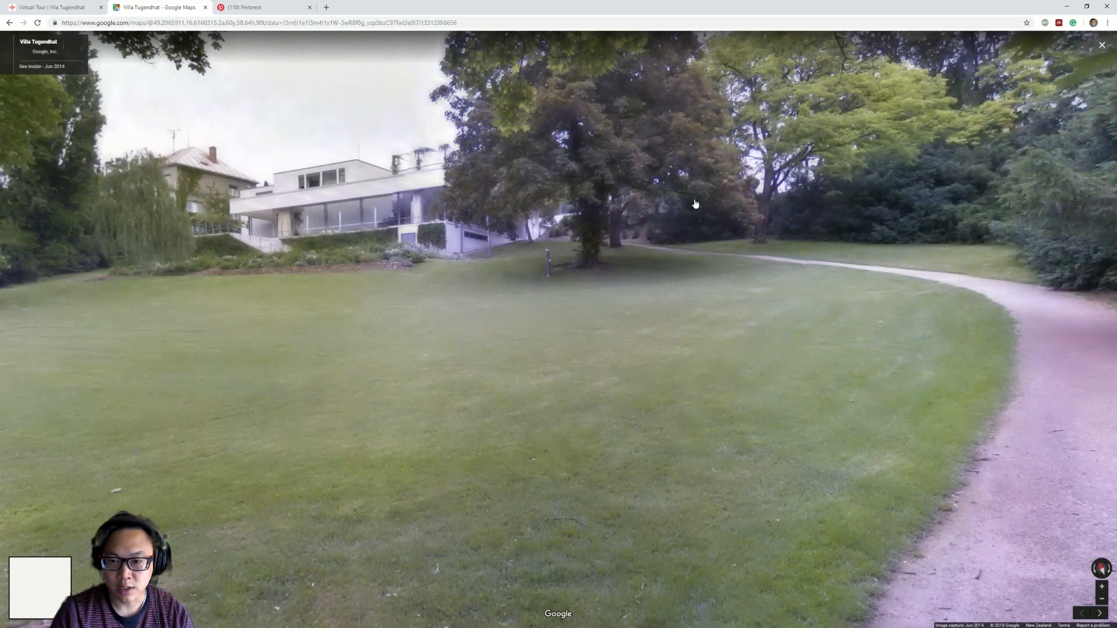
click(109, 339)
drag(437, 315, 349, 291)
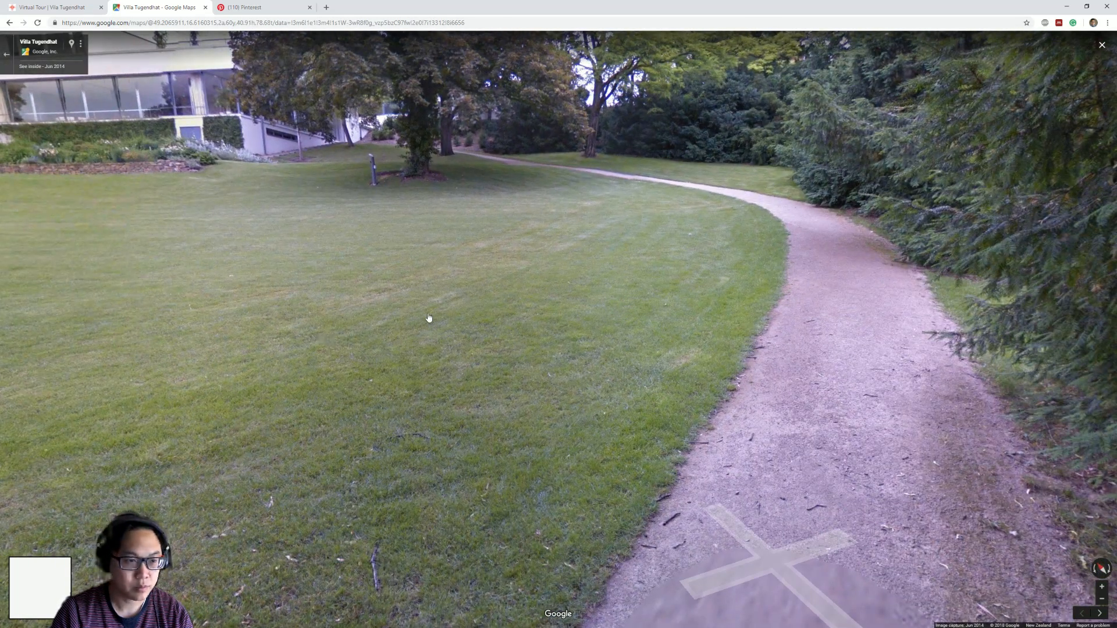
drag(429, 317, 731, 281)
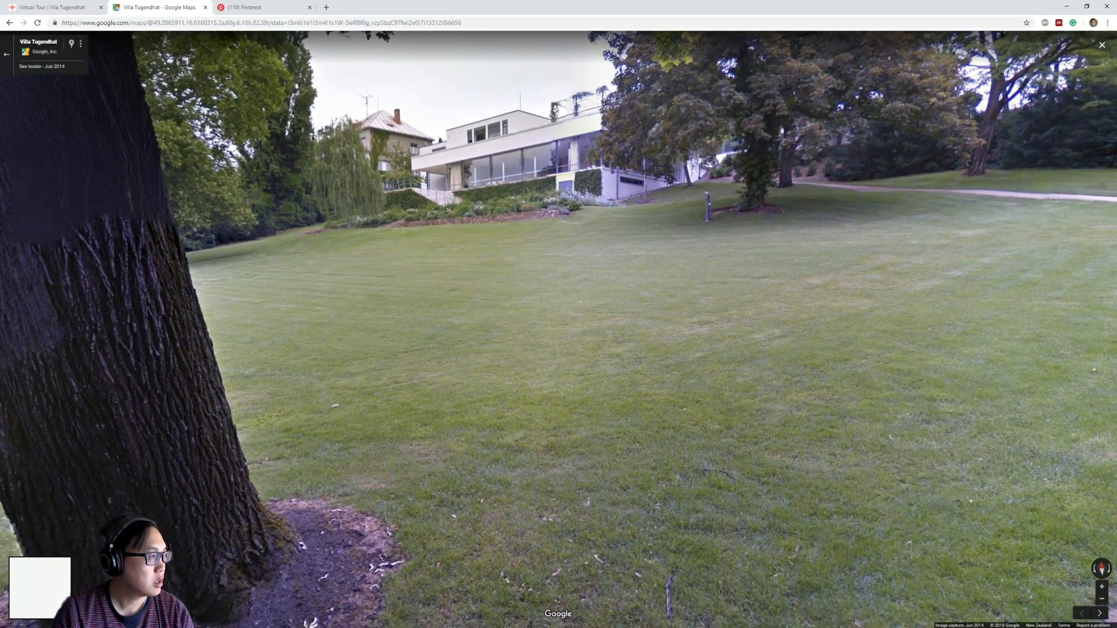
- Switch back to ARCHICAD and delete the sample path slab and its rectangular mesh on the ground floor plan
key(alt+Tab)
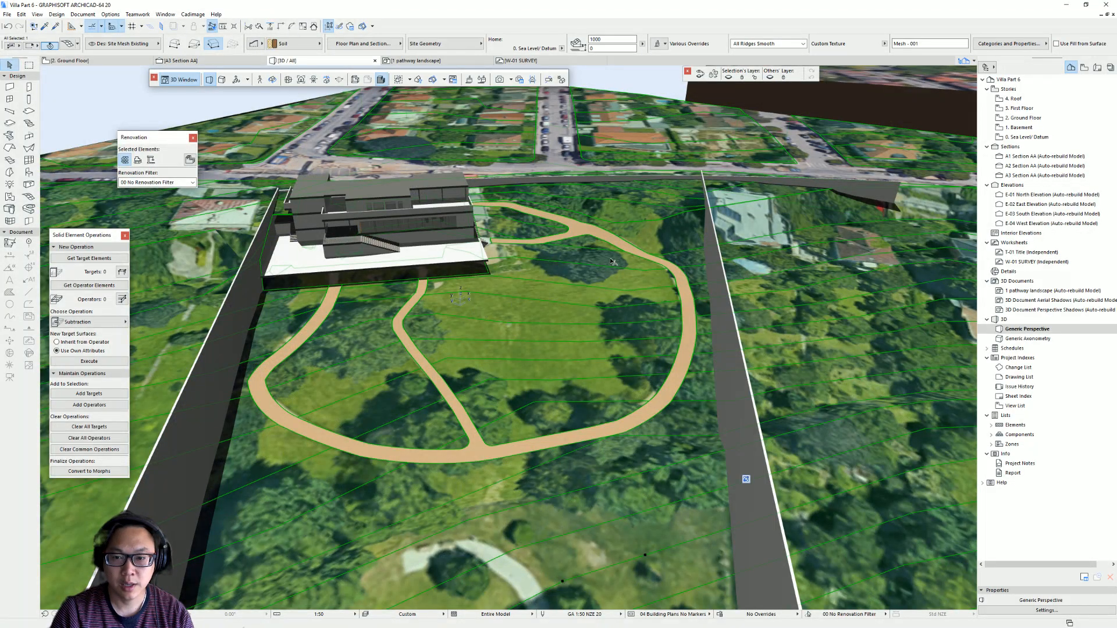
key(Escape)
shift+middle_drag(629, 410, 608, 388)
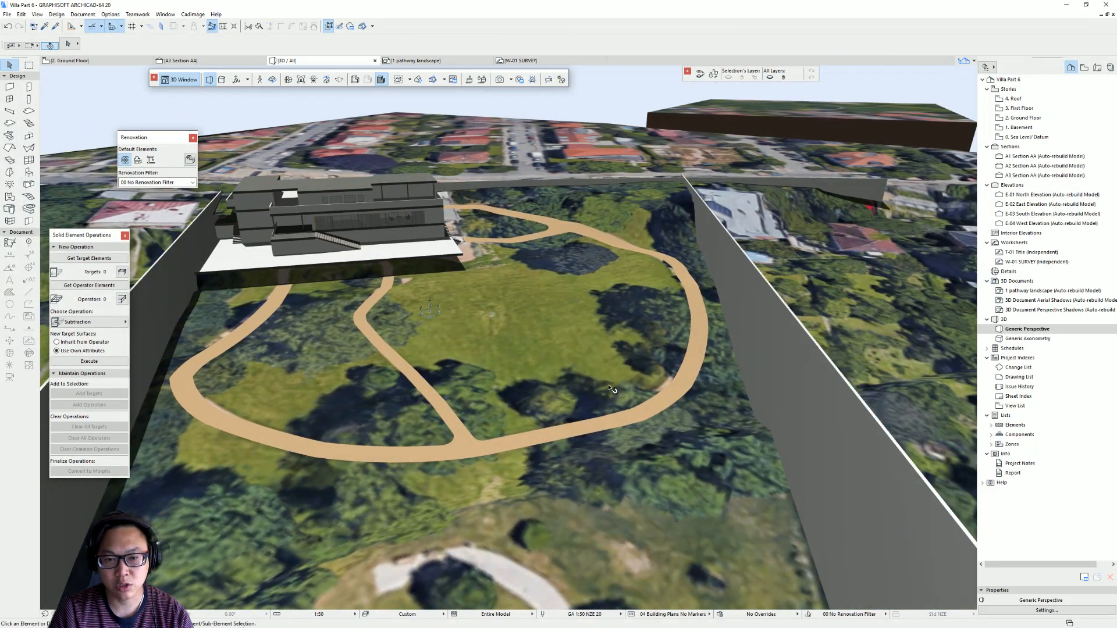
key(F2)
drag(738, 452, 513, 187)
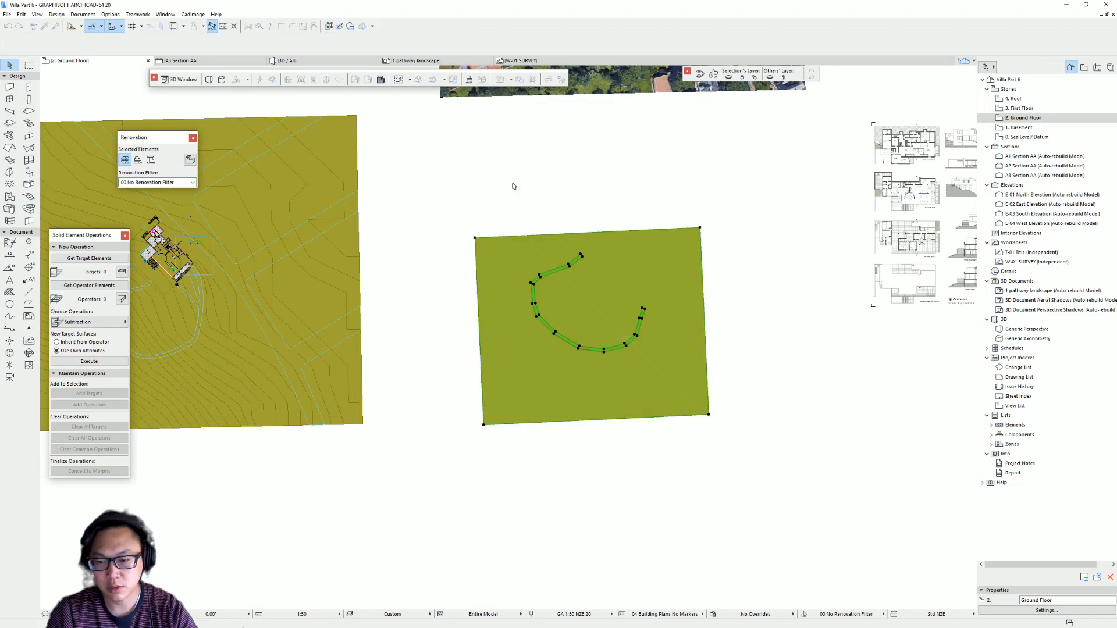
key(Delete)
- Inspect the heights of two contour points on the villa's site mesh near the garden path
middle_drag(508, 340, 791, 297)
scroll(397, 280, up, 4)
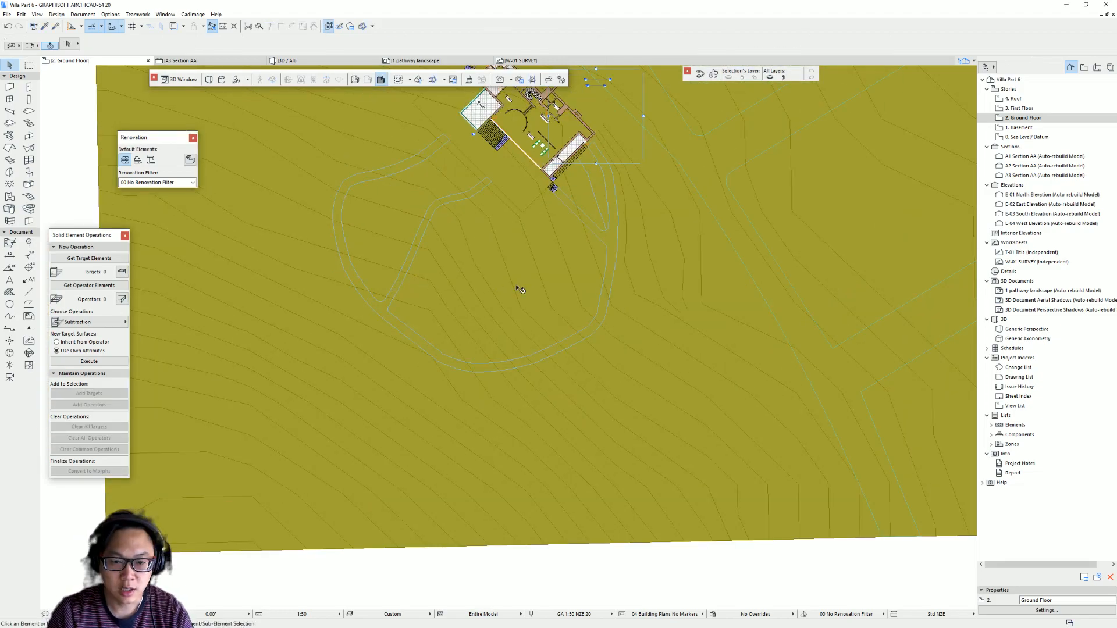
click(471, 291)
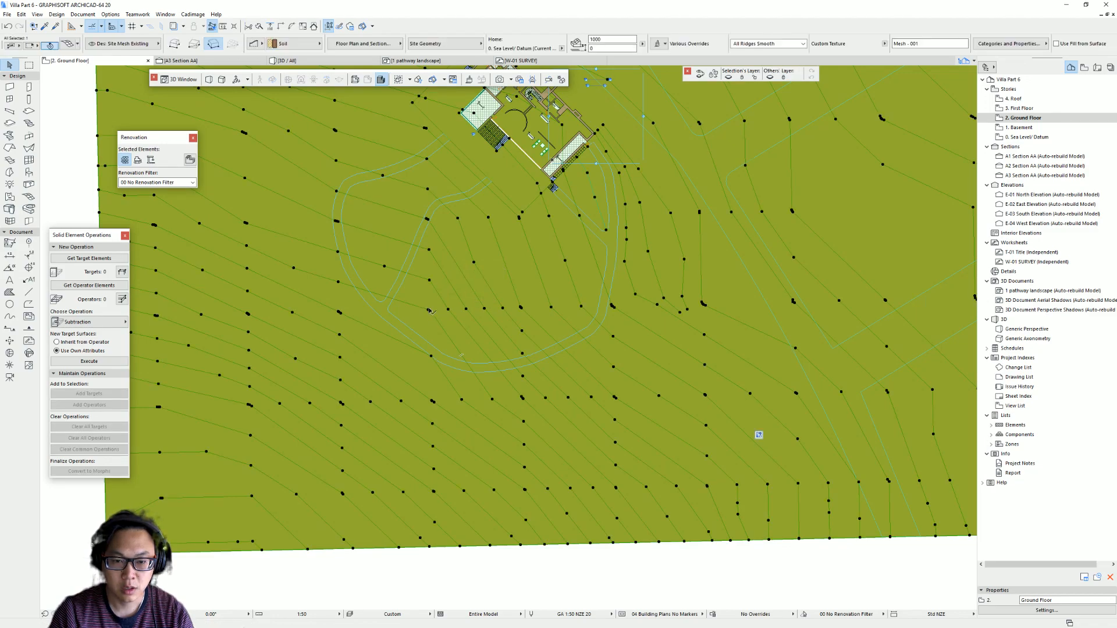
click(428, 311)
click(482, 354)
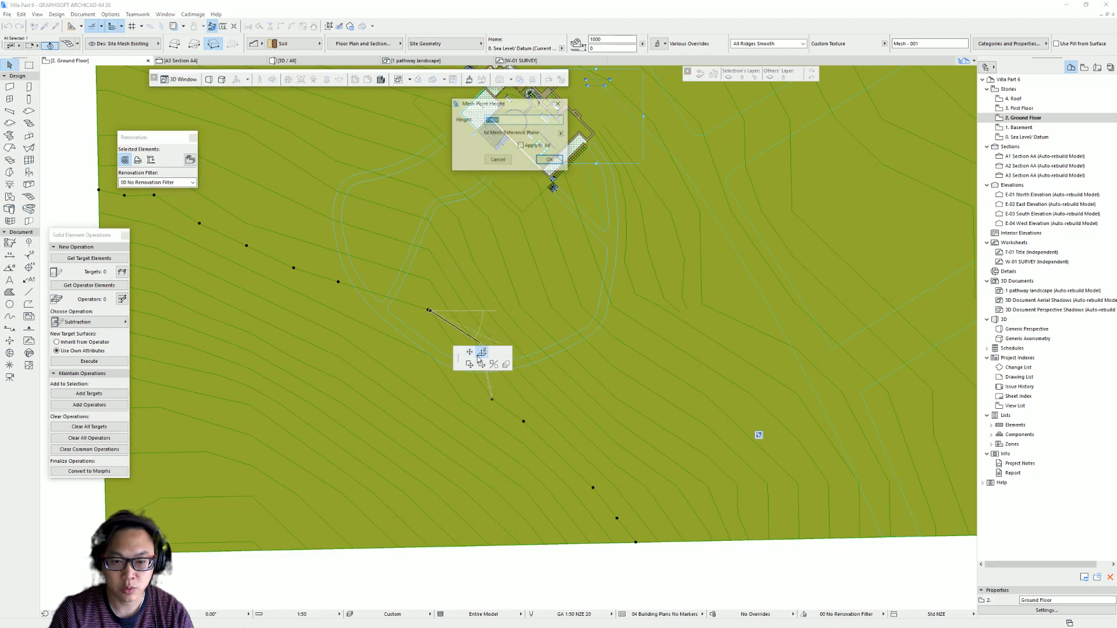
key(Return)
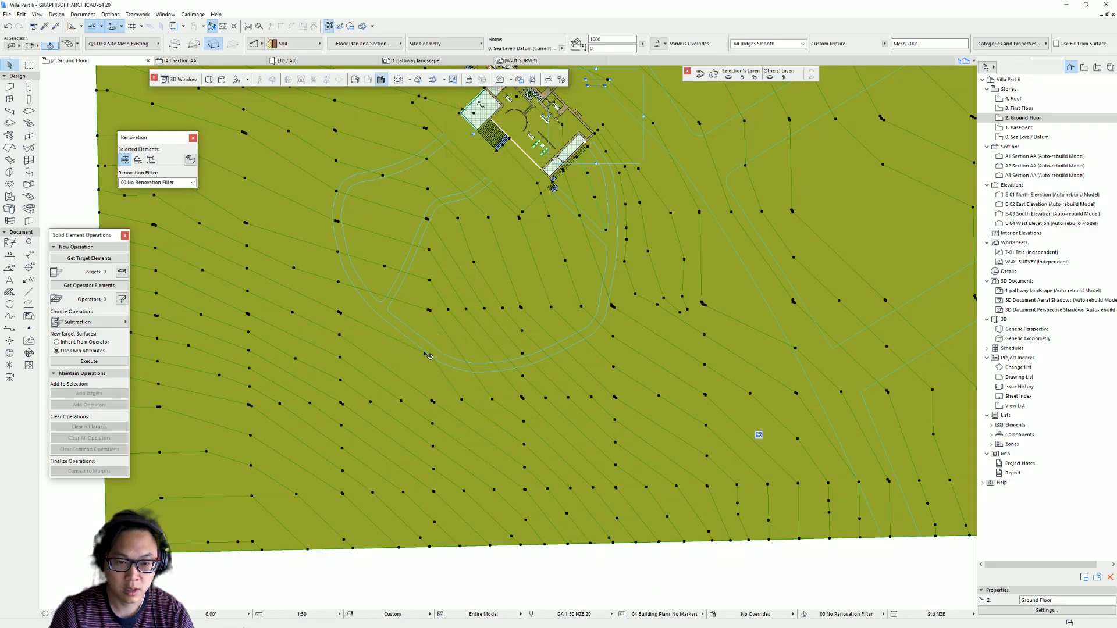
click(430, 356)
click(483, 398)
key(Return)
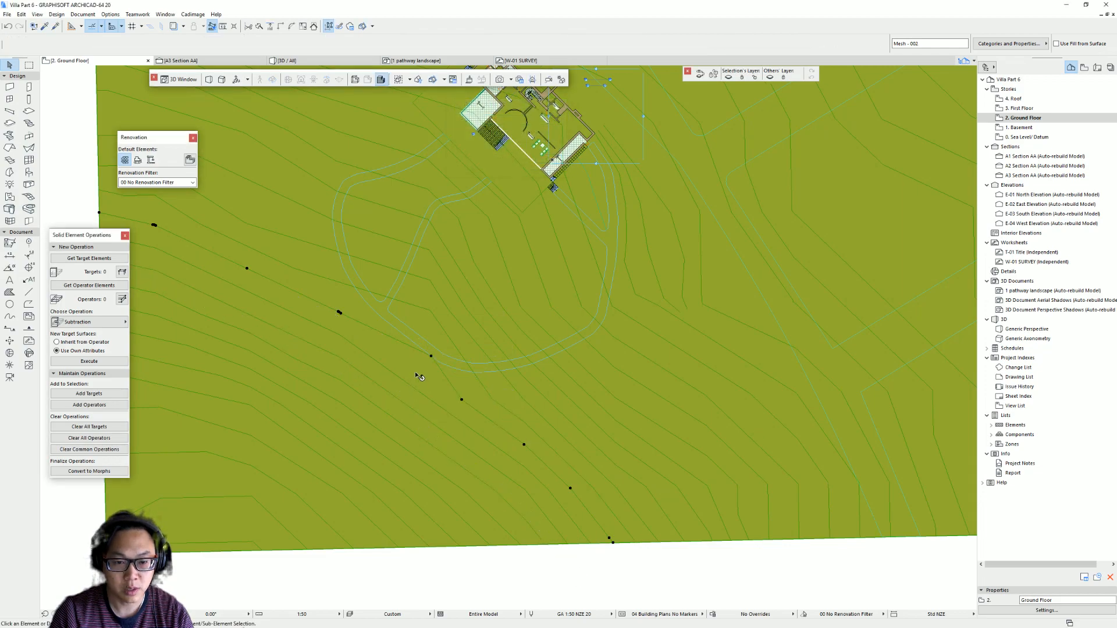
- Set the mesh point height of the contour just below the garden path to 8000, applied to all its points
click(339, 335)
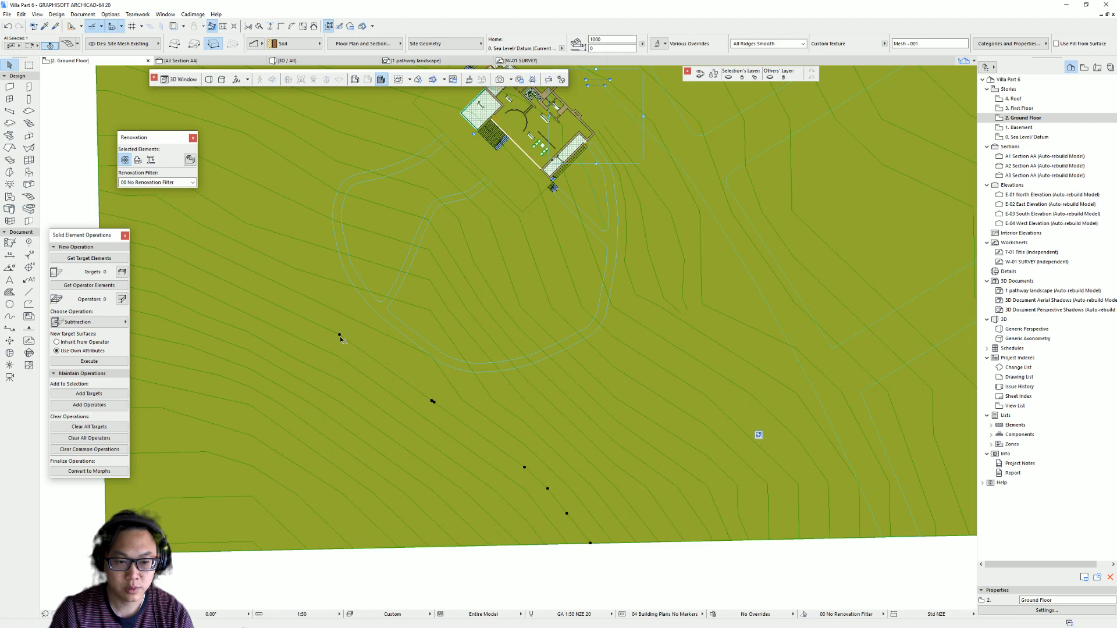
click(339, 335)
click(393, 282)
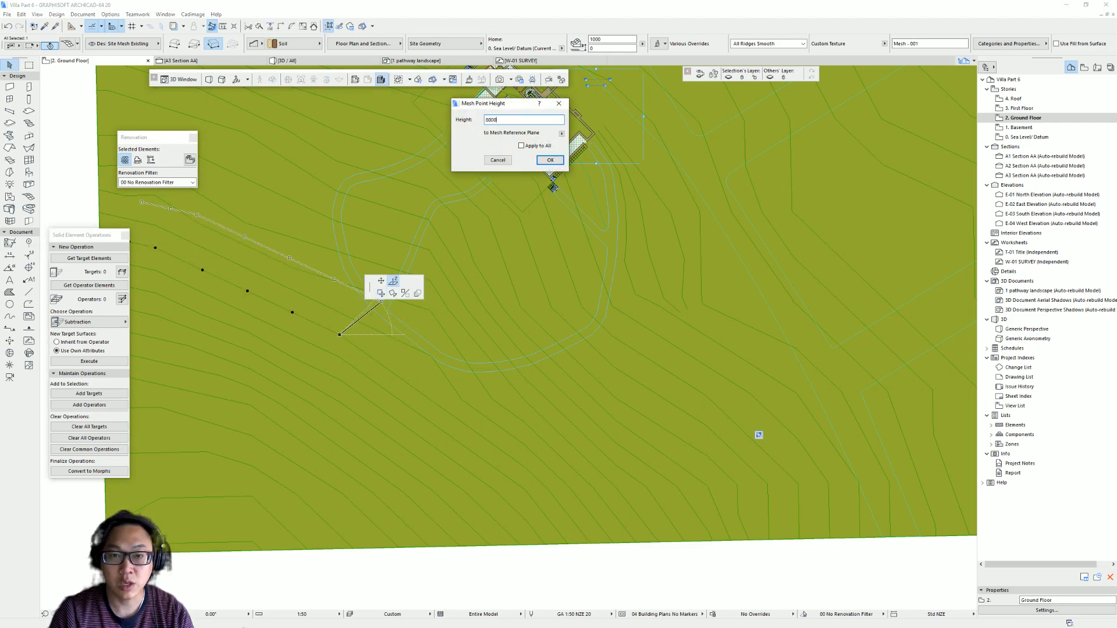
click(550, 161)
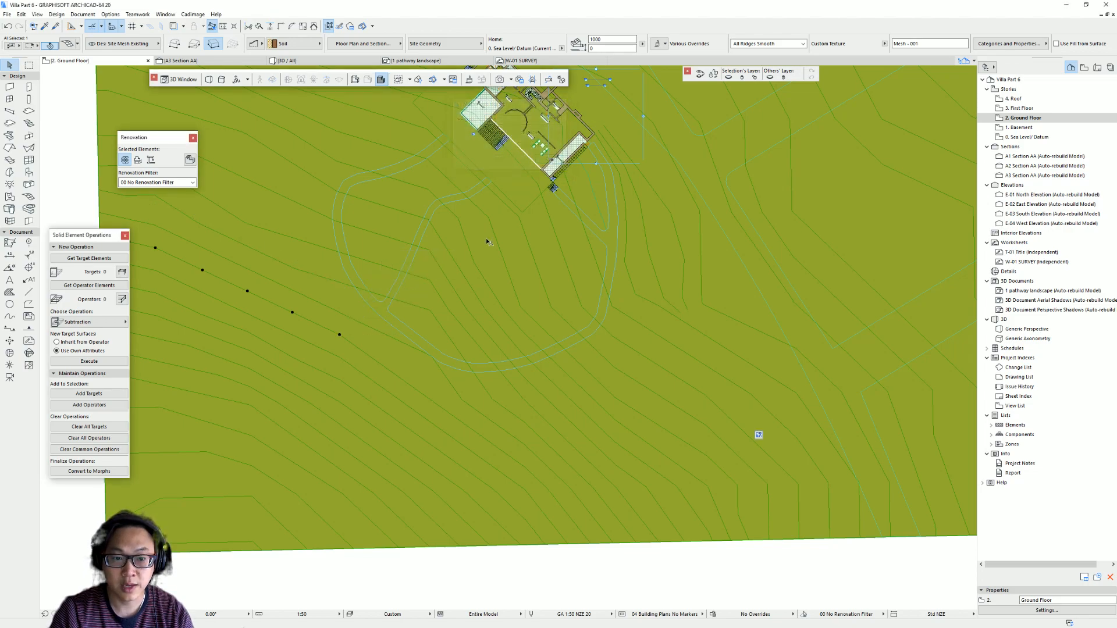
click(433, 401)
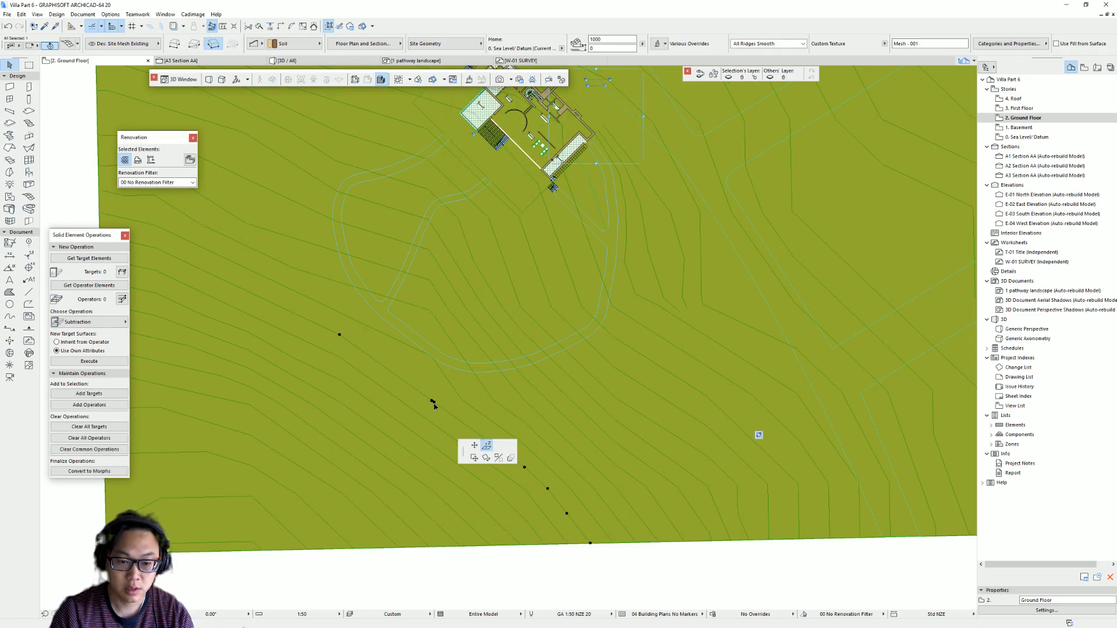
click(487, 445)
text(8000)
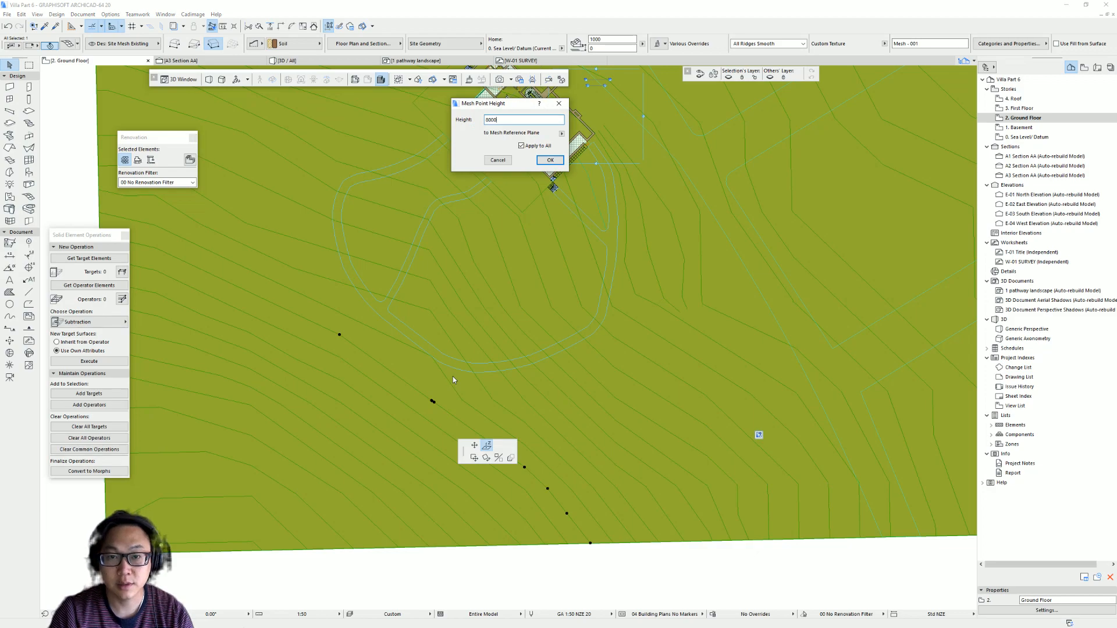
key(Return)
- Examine in 3D how the garden paths and the villa's terrace sit on the sloping terrain
key(F3)
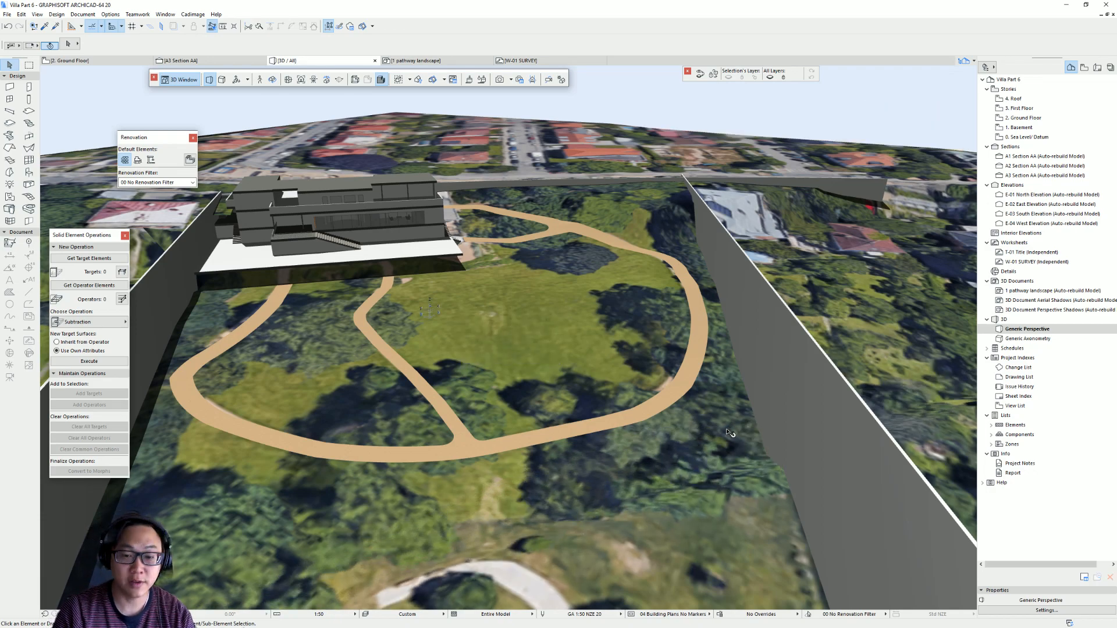
scroll(655, 493, down, 1)
middle_drag(654, 494, 714, 346)
scroll(655, 344, down, 2)
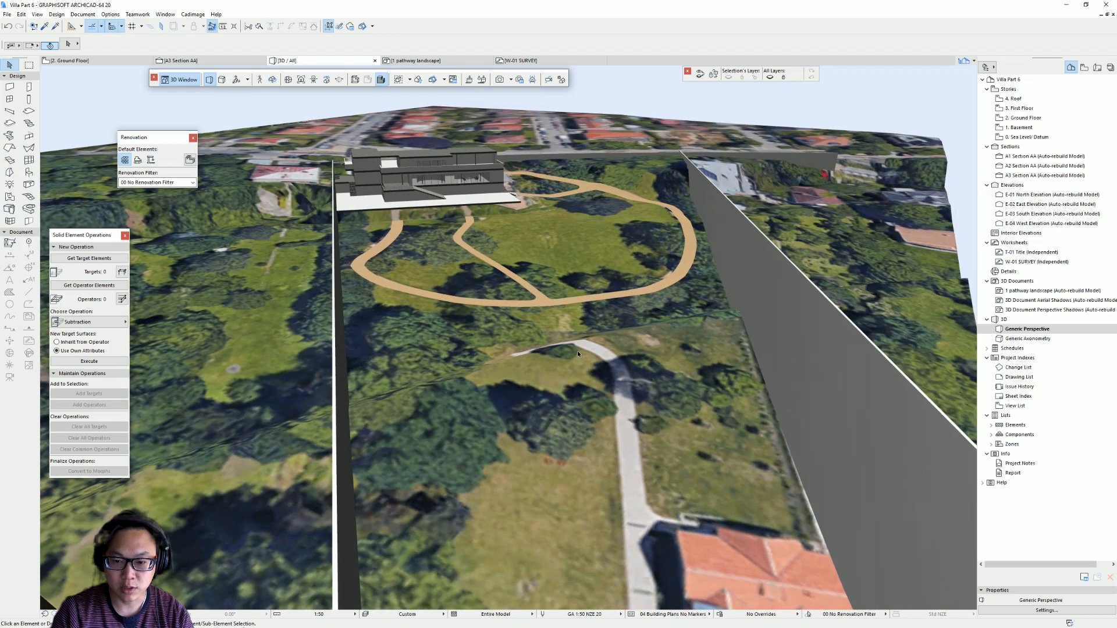
shift+middle_drag(754, 353, 782, 291)
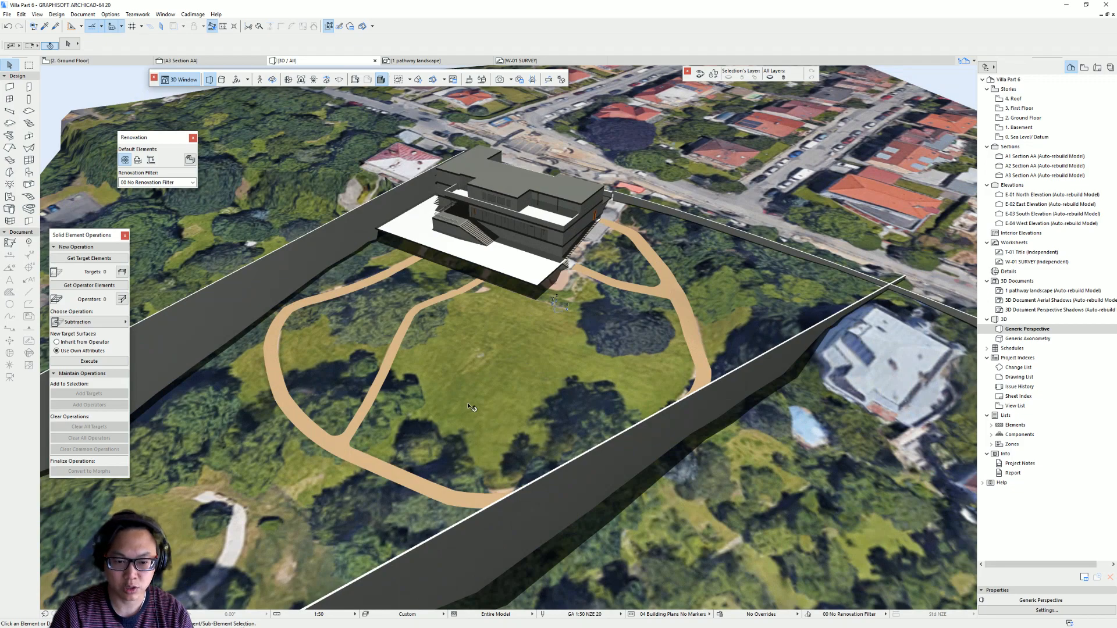
scroll(457, 292, up, 5)
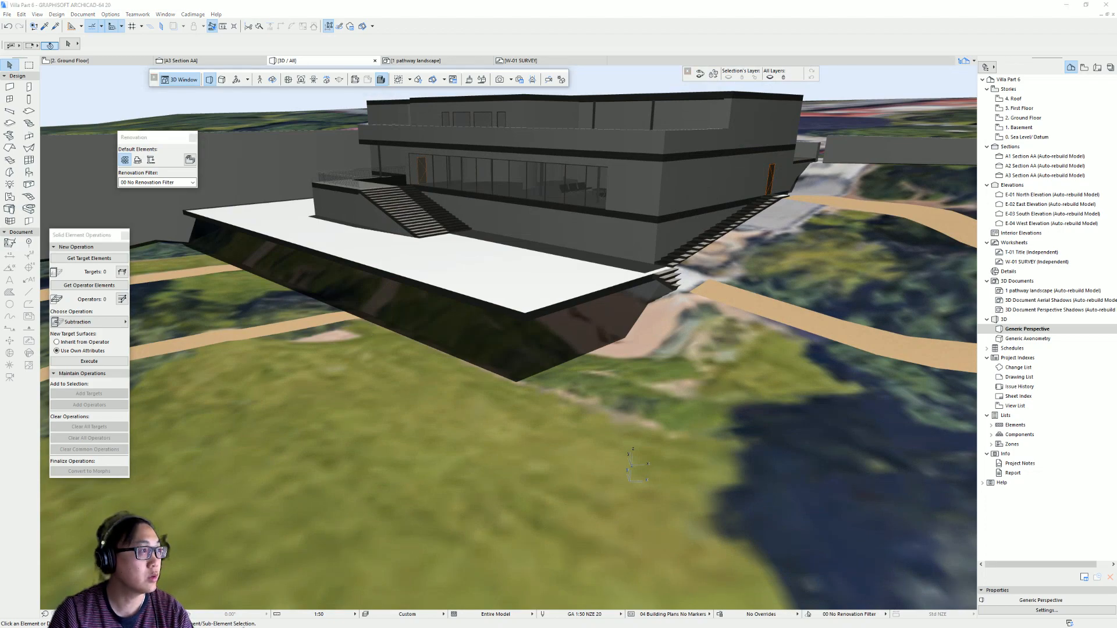
- Switch to Chrome, look over the villa's lawn slope in Street View, and return to the aerial map
key(alt+Tab)
drag(520, 290, 430, 302)
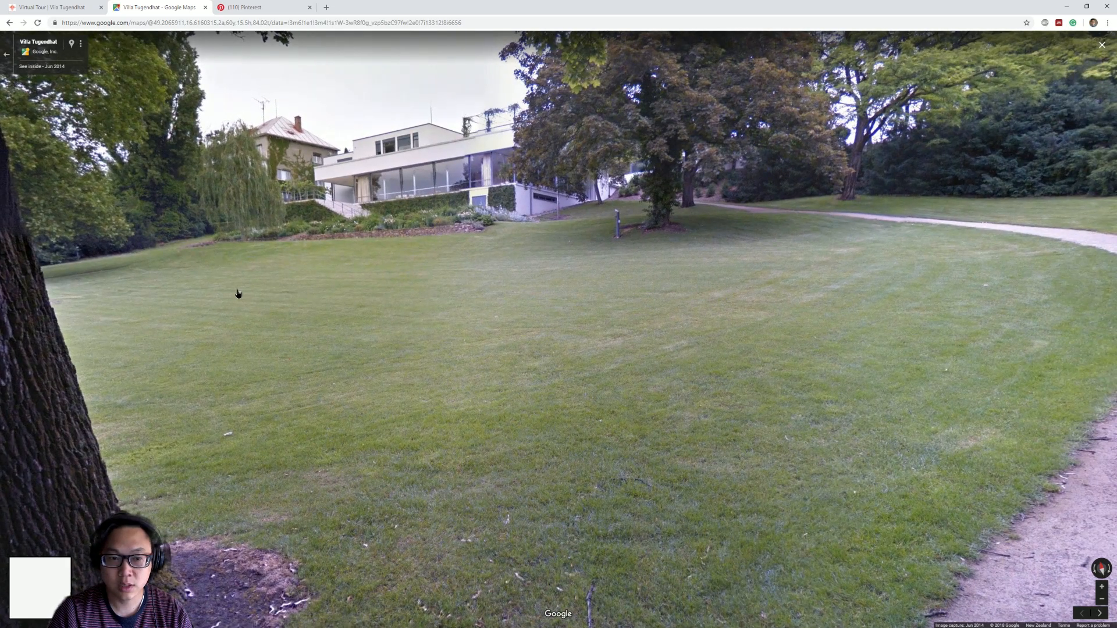
click(239, 293)
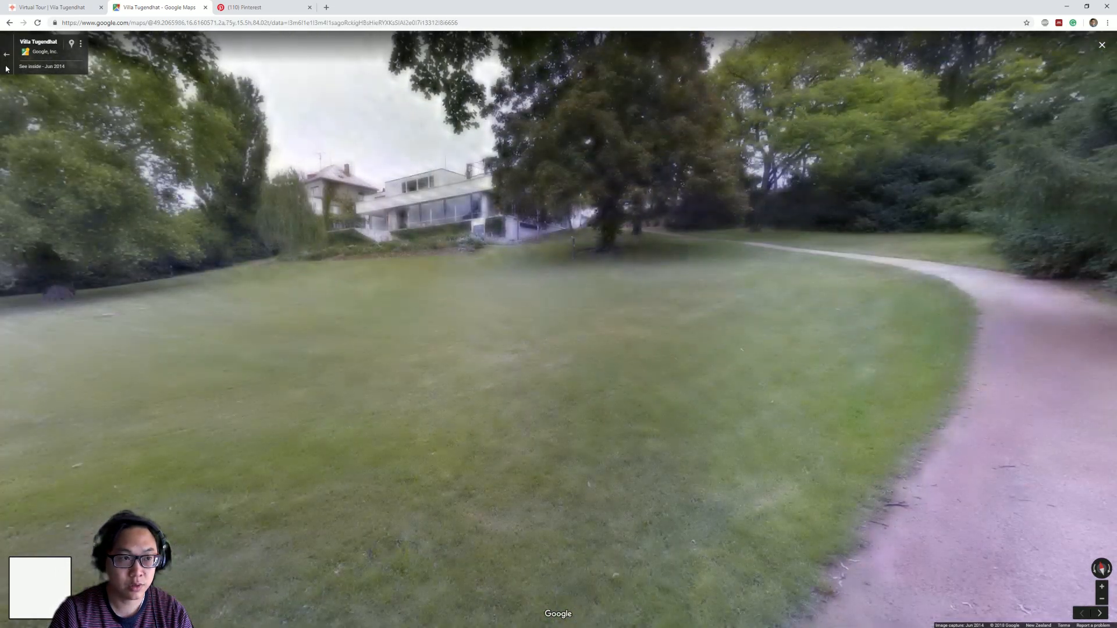
click(7, 54)
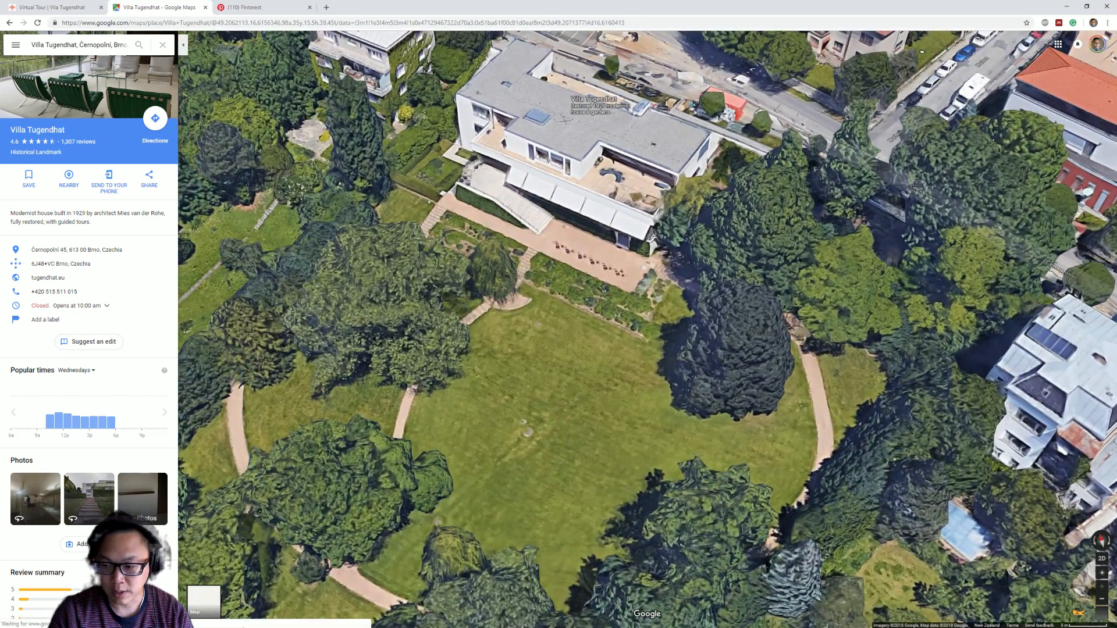
- Enter Street View on the stepped garden path and study its stone steps, landing and retaining wall
drag(1079, 613, 445, 350)
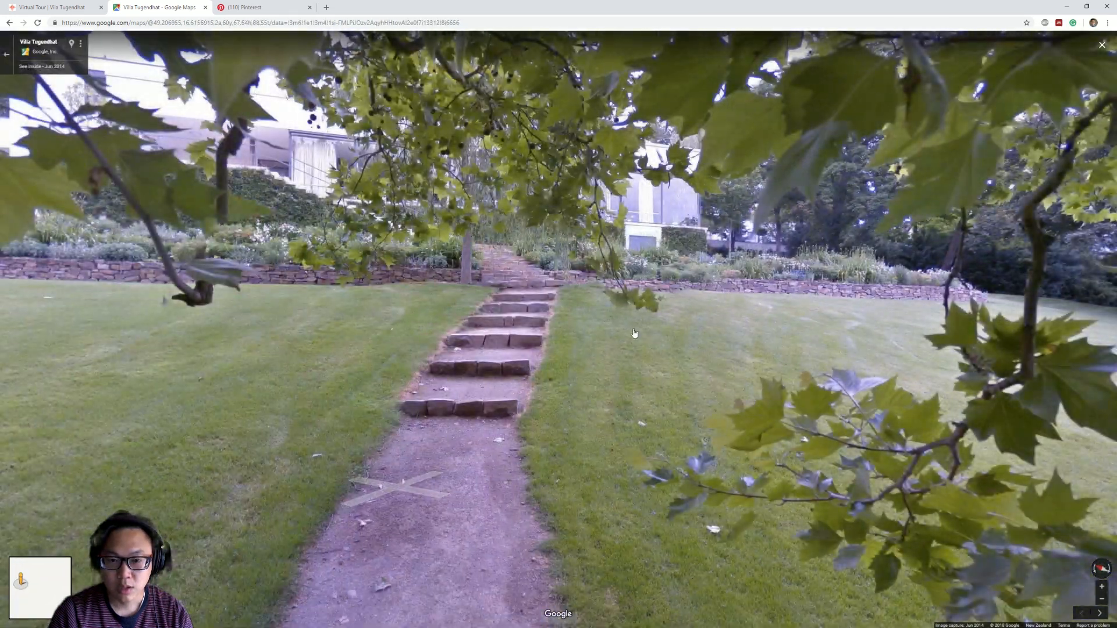
click(488, 356)
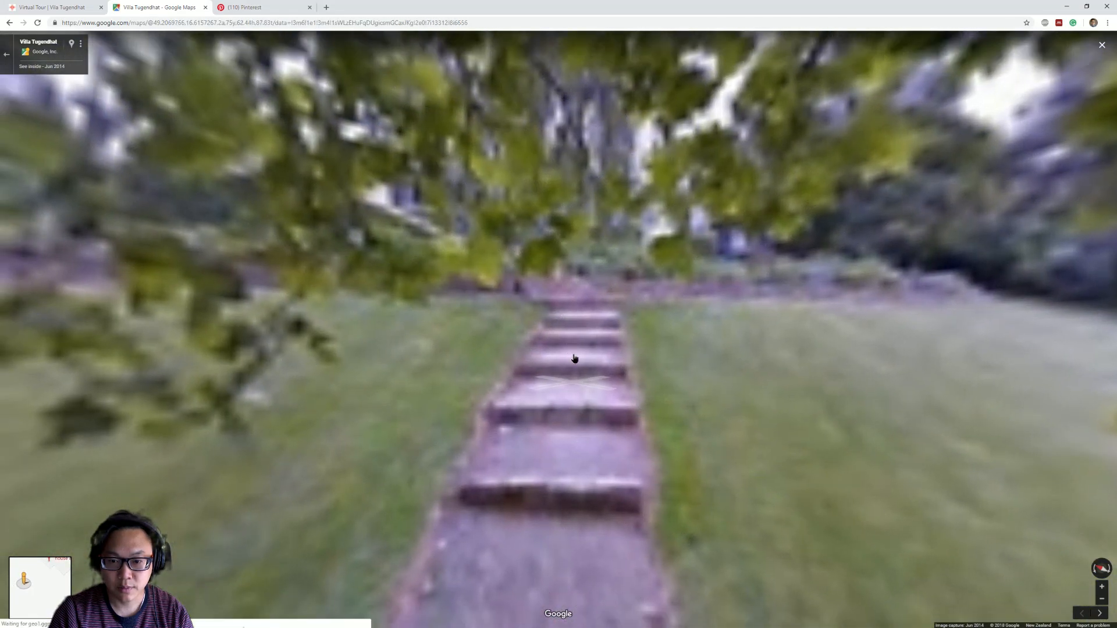
click(576, 359)
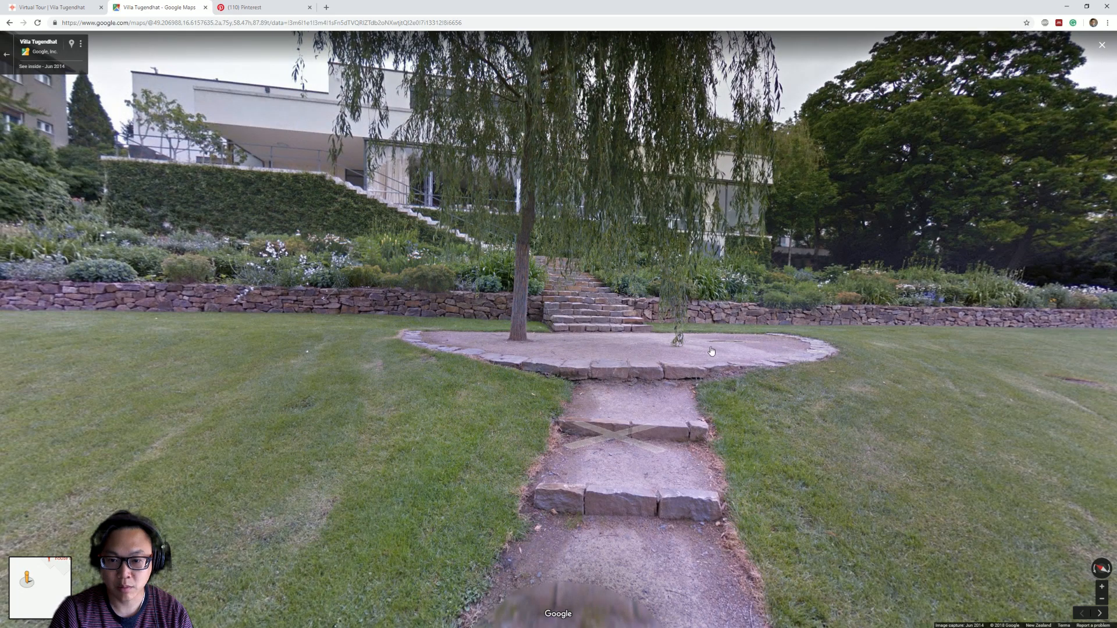
drag(367, 249, 484, 273)
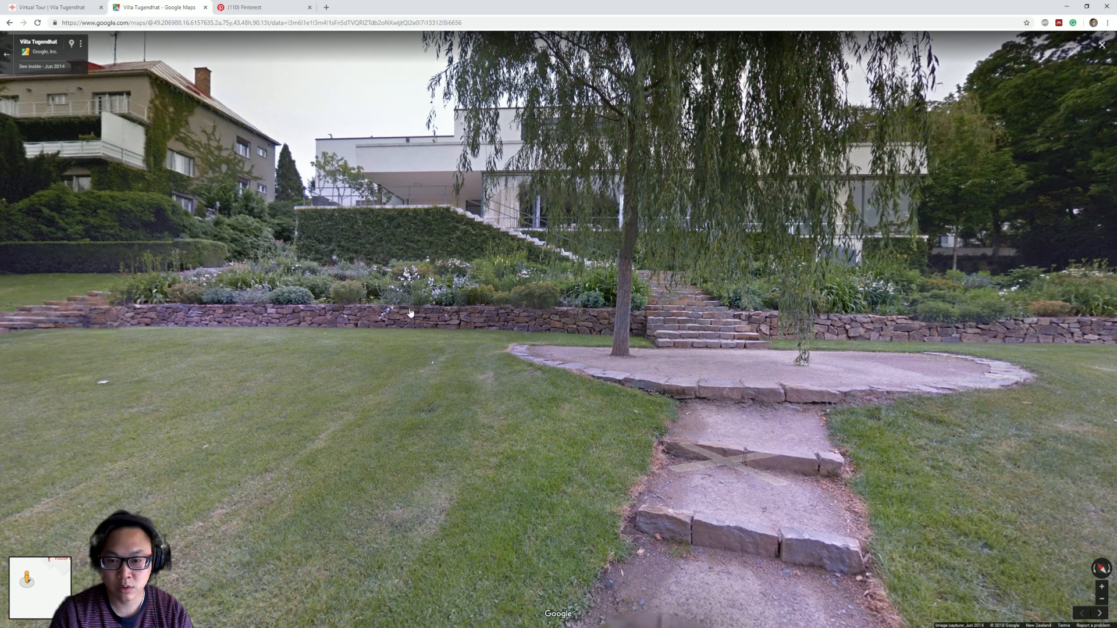
drag(432, 314, 583, 303)
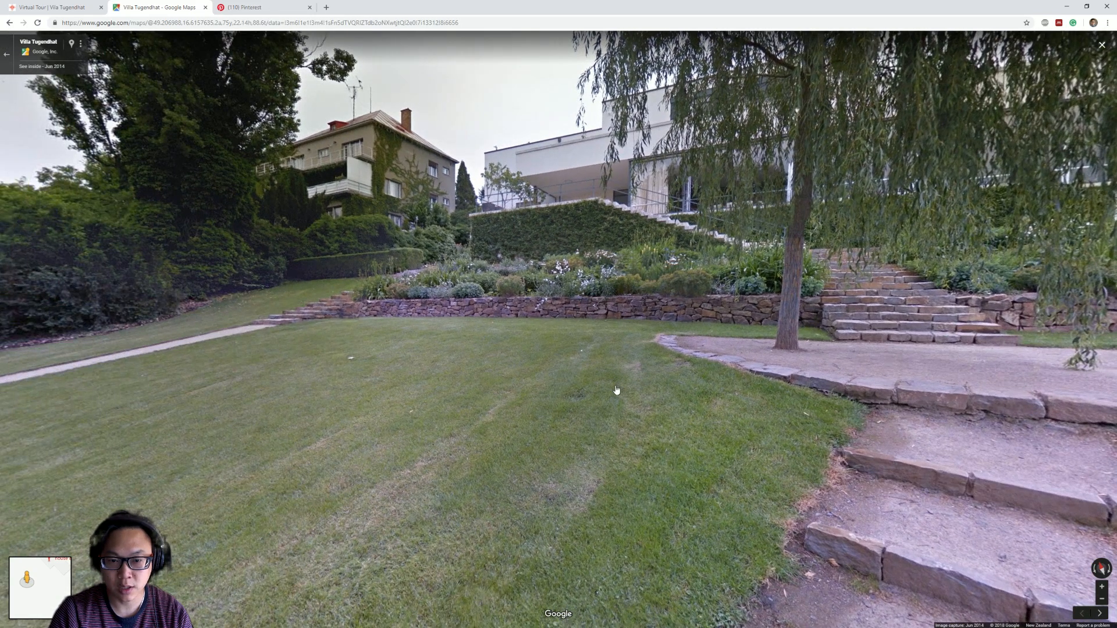
drag(278, 293, 237, 297)
drag(501, 293, 232, 288)
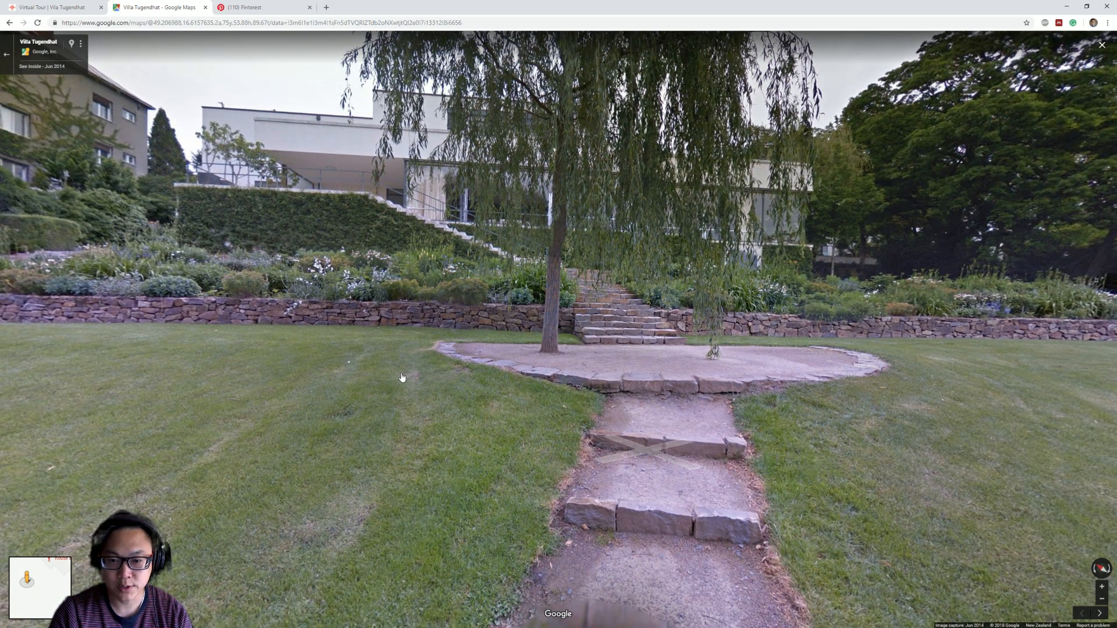
click(648, 343)
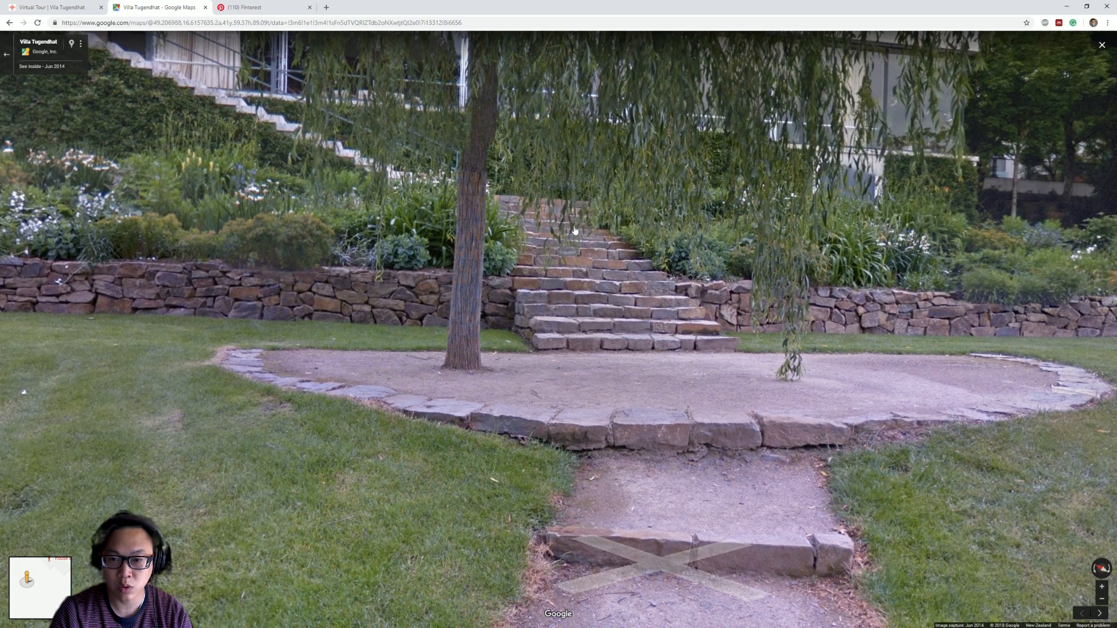
drag(573, 221, 45, 411)
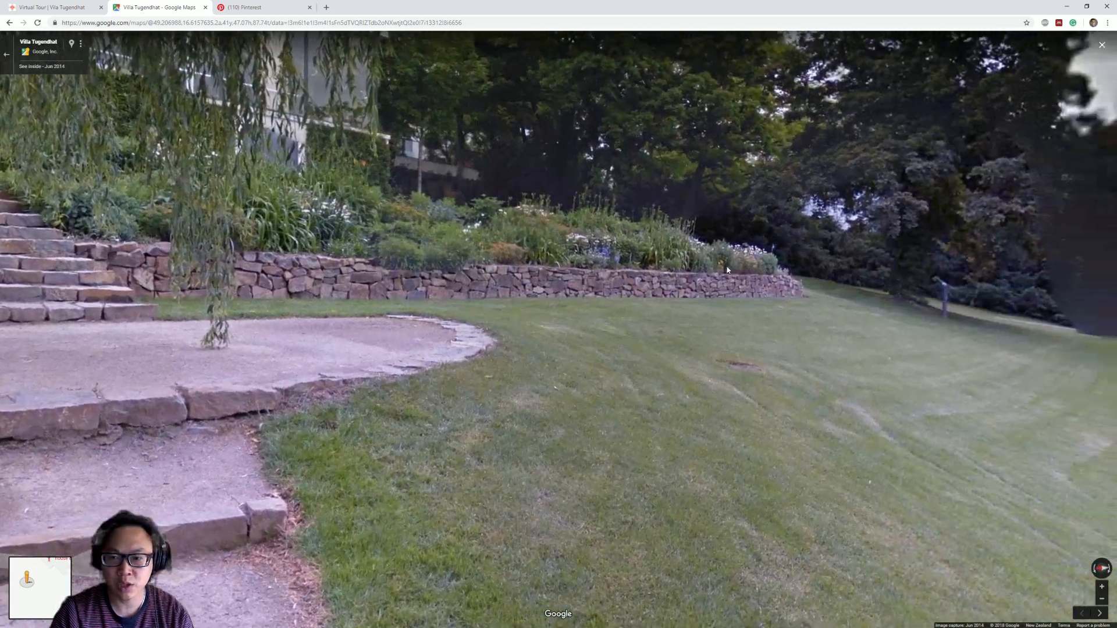
drag(727, 270, 747, 302)
- Switch back to ARCHICAD and inspect the terrace mesh, the stair wall and the exterior stairs in 3D
key(alt+Tab)
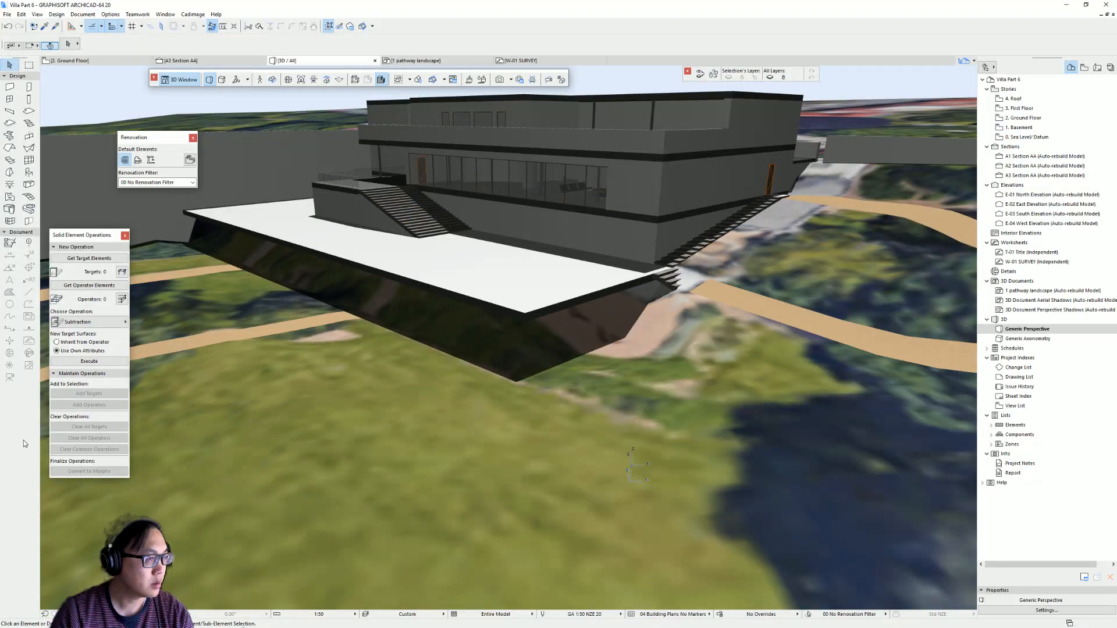
click(669, 285)
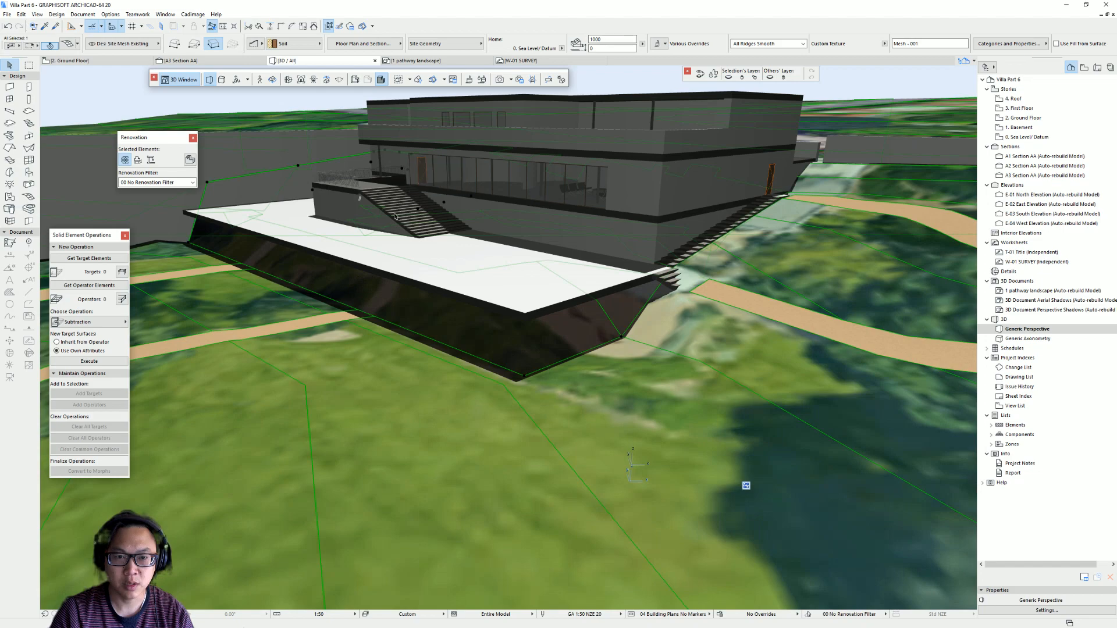
click(417, 235)
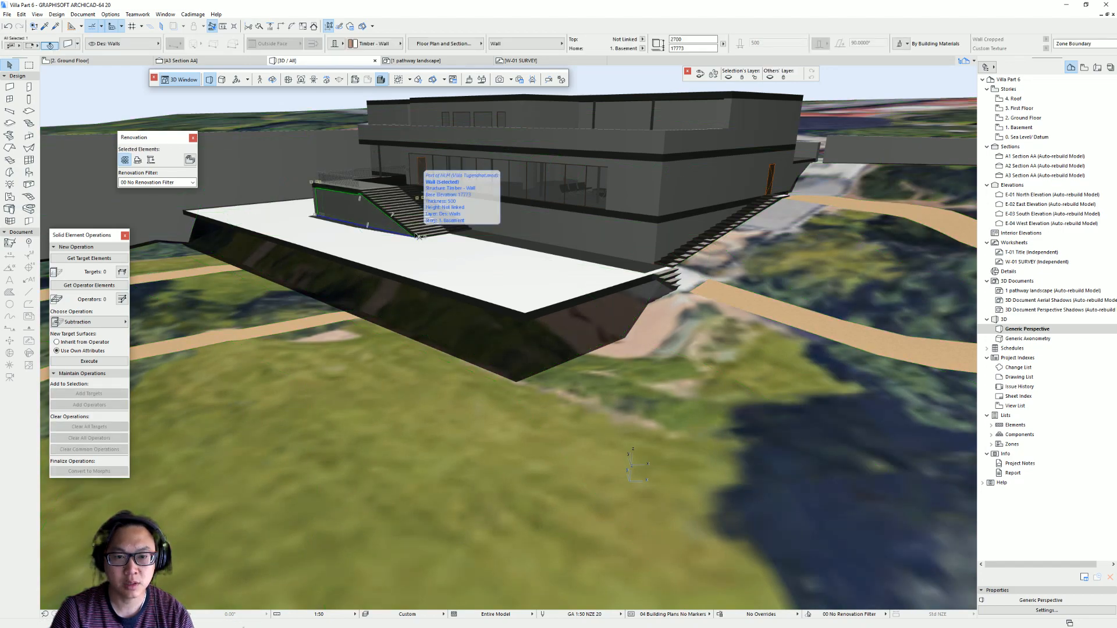
click(448, 234)
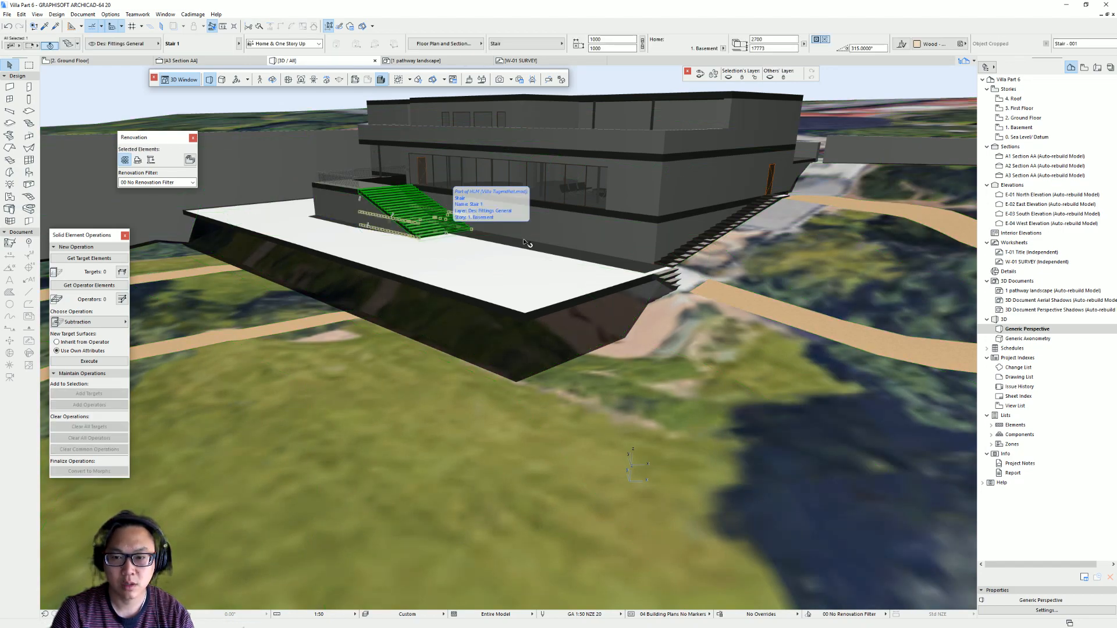
click(670, 286)
click(669, 288)
- On the ground floor plan, drag a copy of the small exterior stair to the upper end of the middle garden path
key(F2)
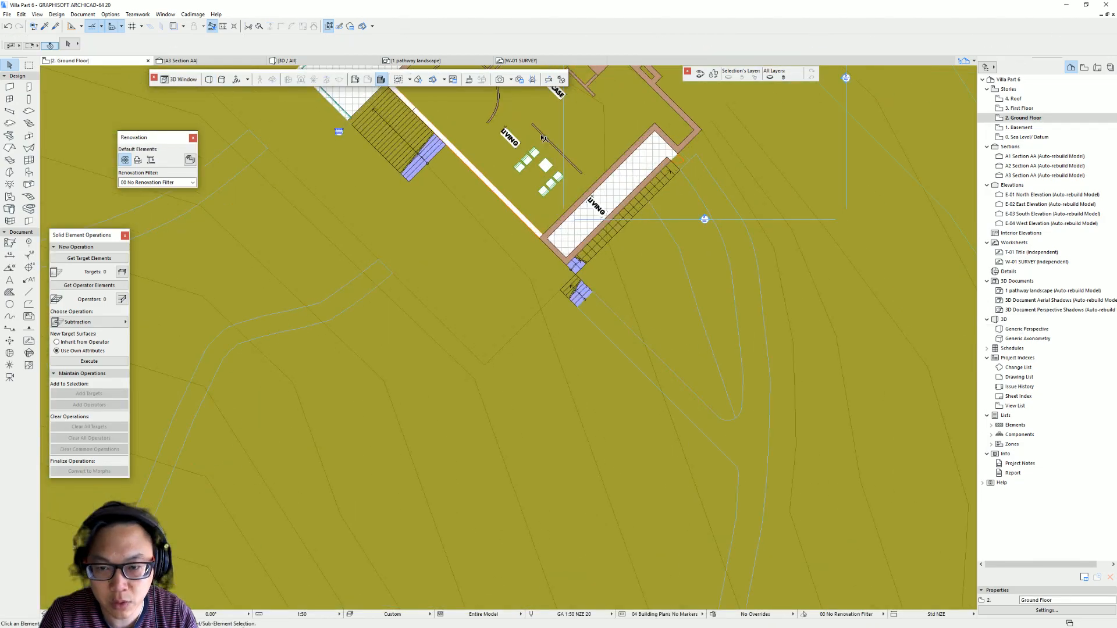
scroll(542, 138, up, 2)
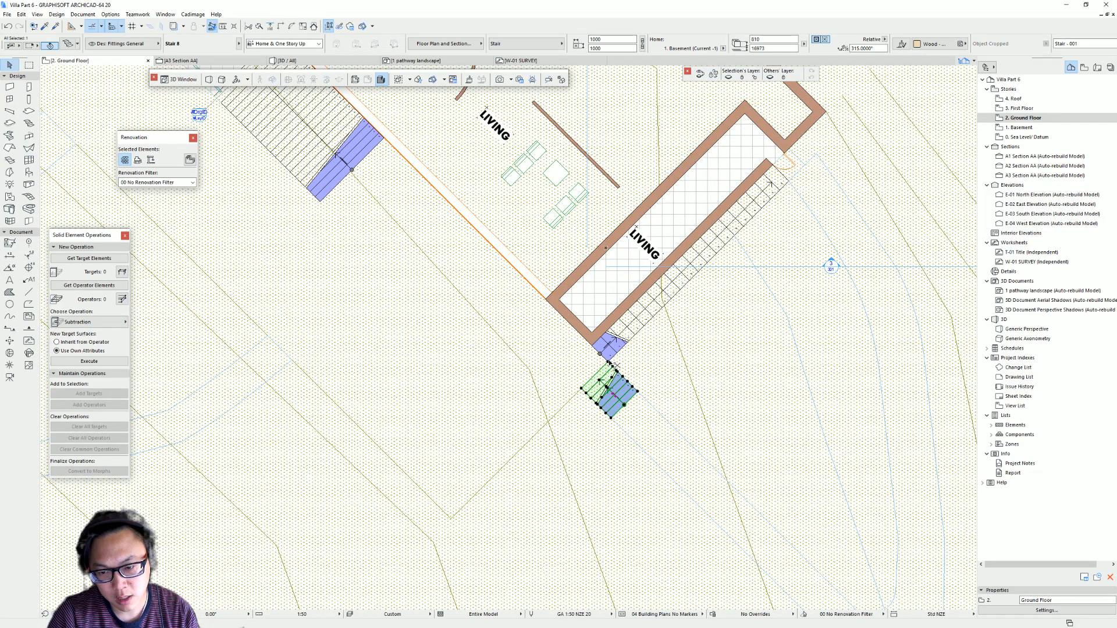
key(ctrl+shift+d)
click(608, 362)
middle_drag(299, 386, 558, 380)
click(564, 366)
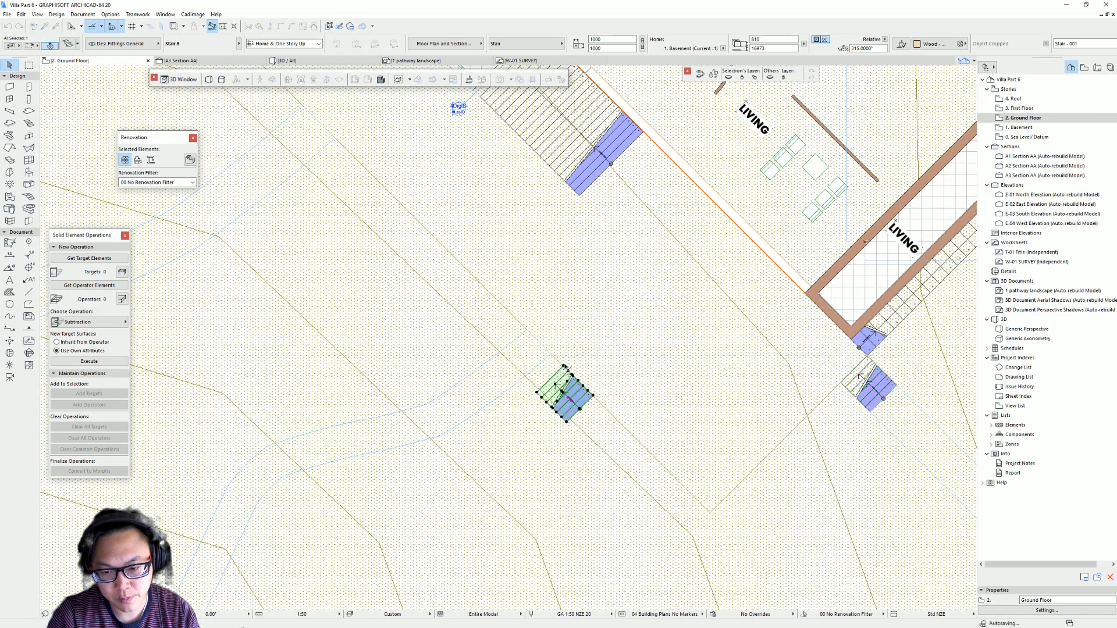
- Rotate the copied garden stair by 90° to 225° about its corner and shift it onto the upper end of the middle path
click(586, 398)
click(619, 407)
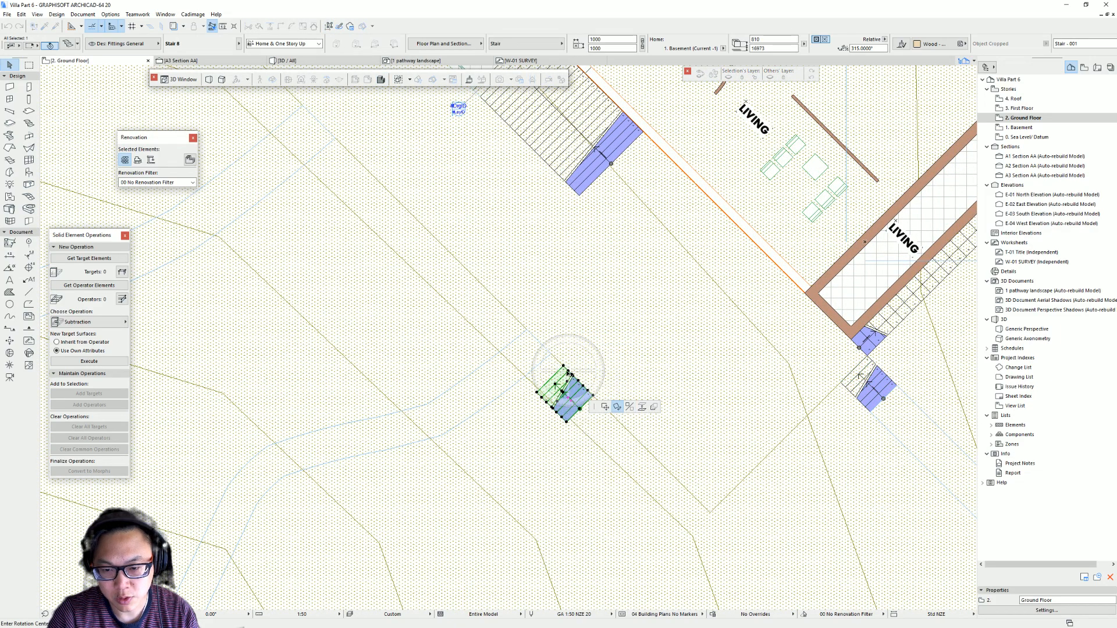
click(563, 366)
click(578, 380)
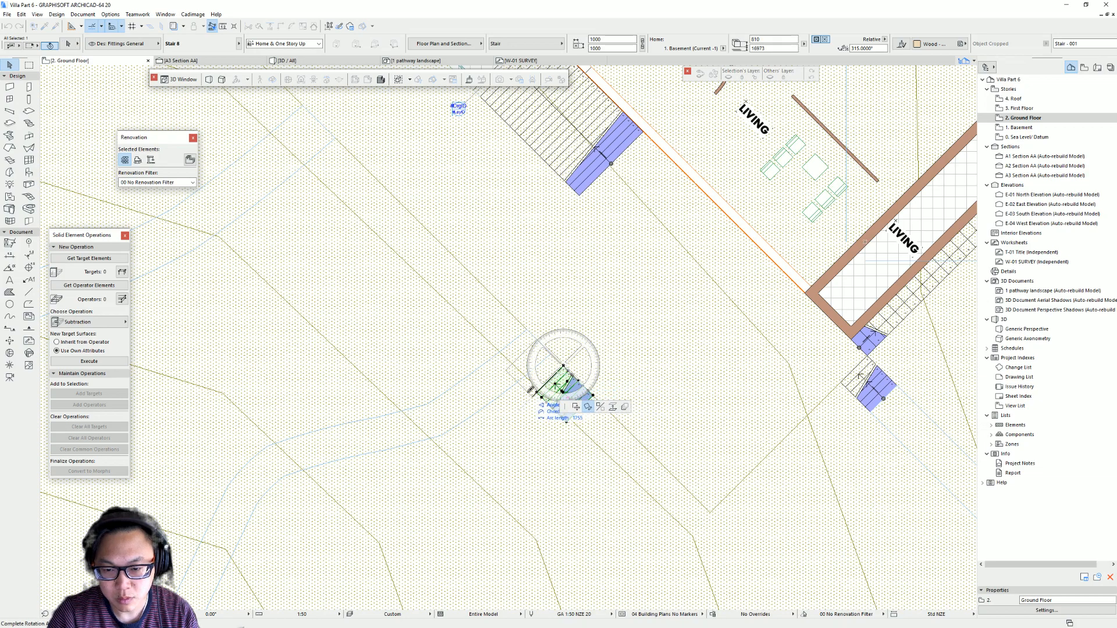
click(548, 366)
click(545, 344)
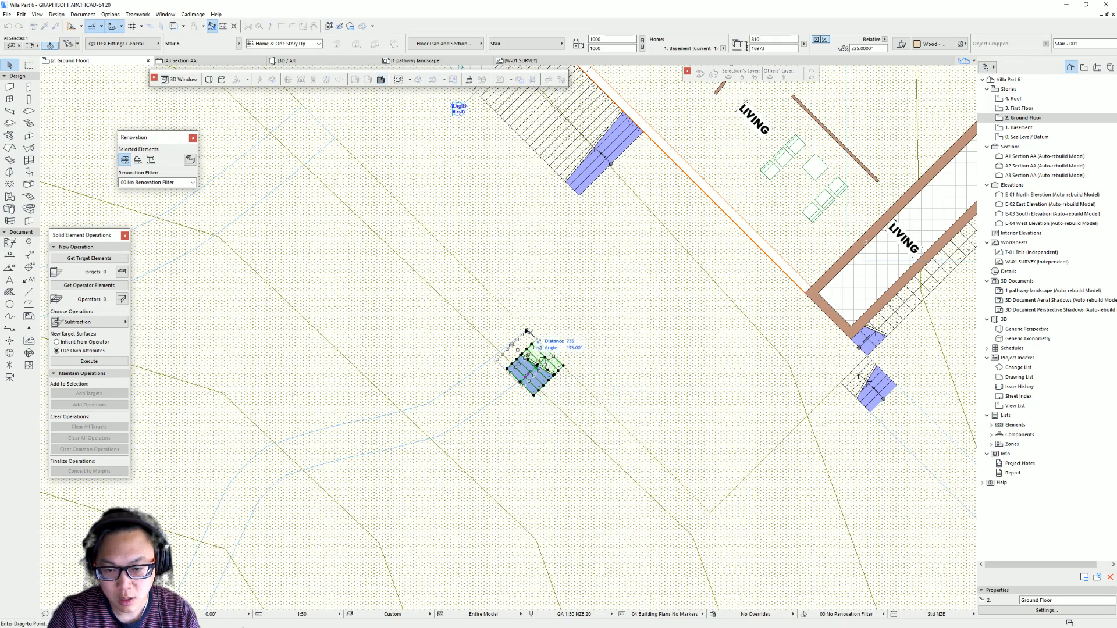
click(535, 336)
scroll(553, 368, down, 2)
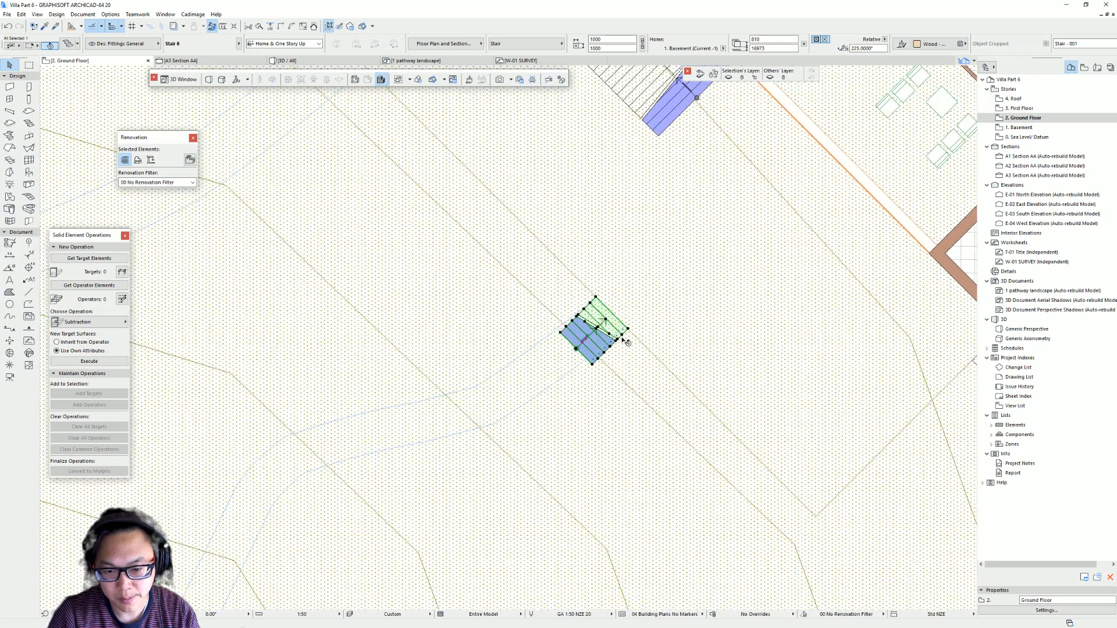
- Move the aerial photo down so it sits directly beside the terrain mesh, level with it
scroll(474, 319, down, 8)
scroll(366, 319, down, 3)
middle_drag(372, 319, 195, 357)
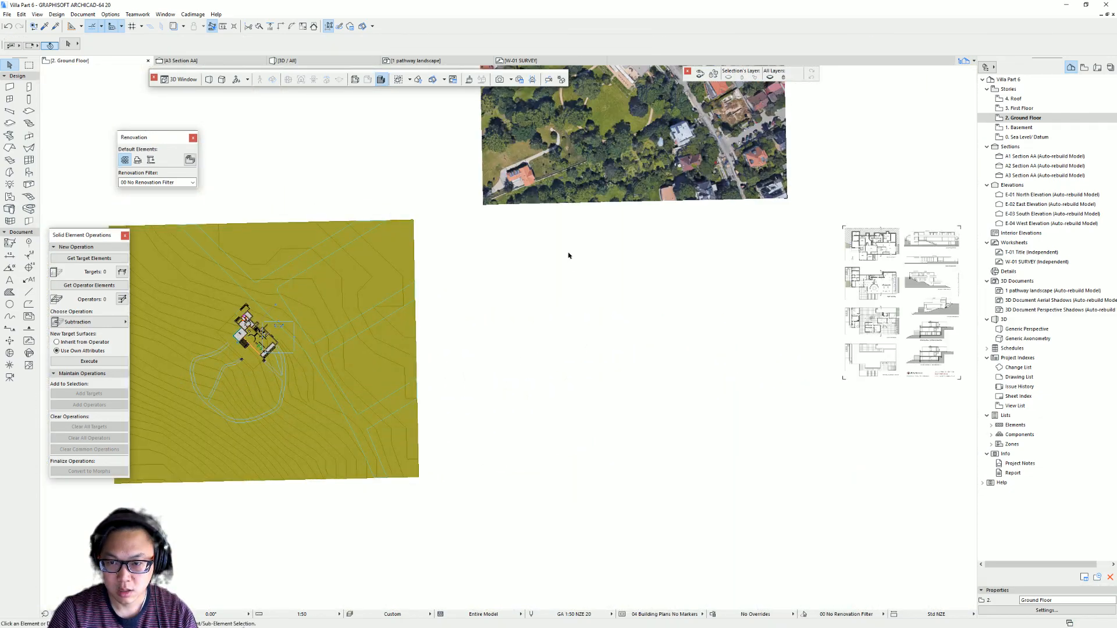
click(486, 204)
click(483, 205)
click(430, 471)
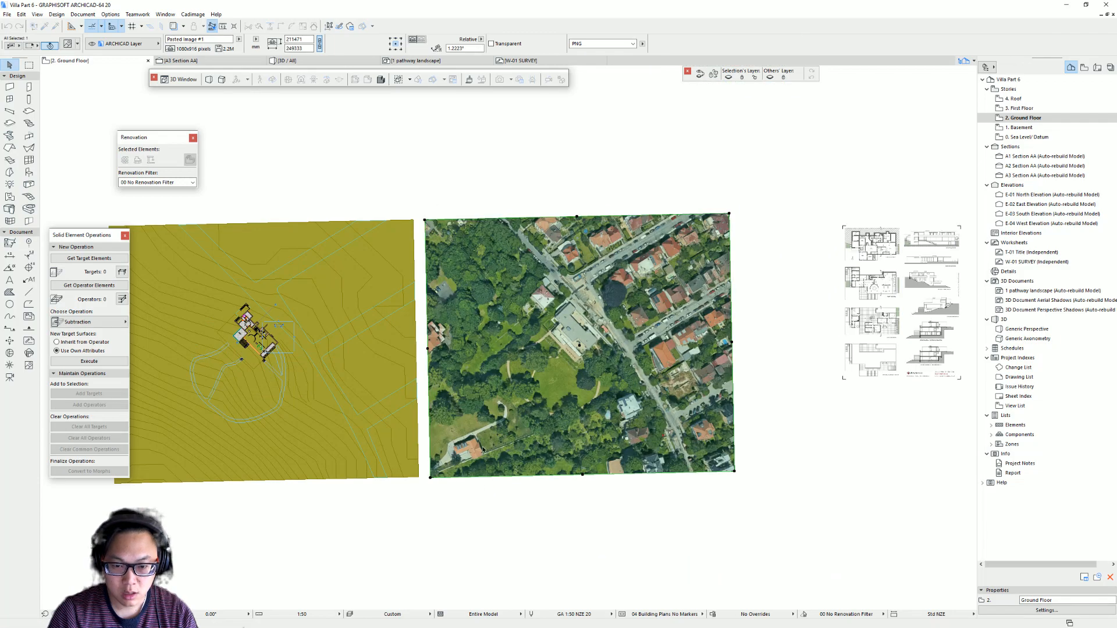
- Check the stair's location on the aerial photo and move the garden stair parallel to the villa's long facade, towards the large terrace stair
scroll(367, 388, up, 6)
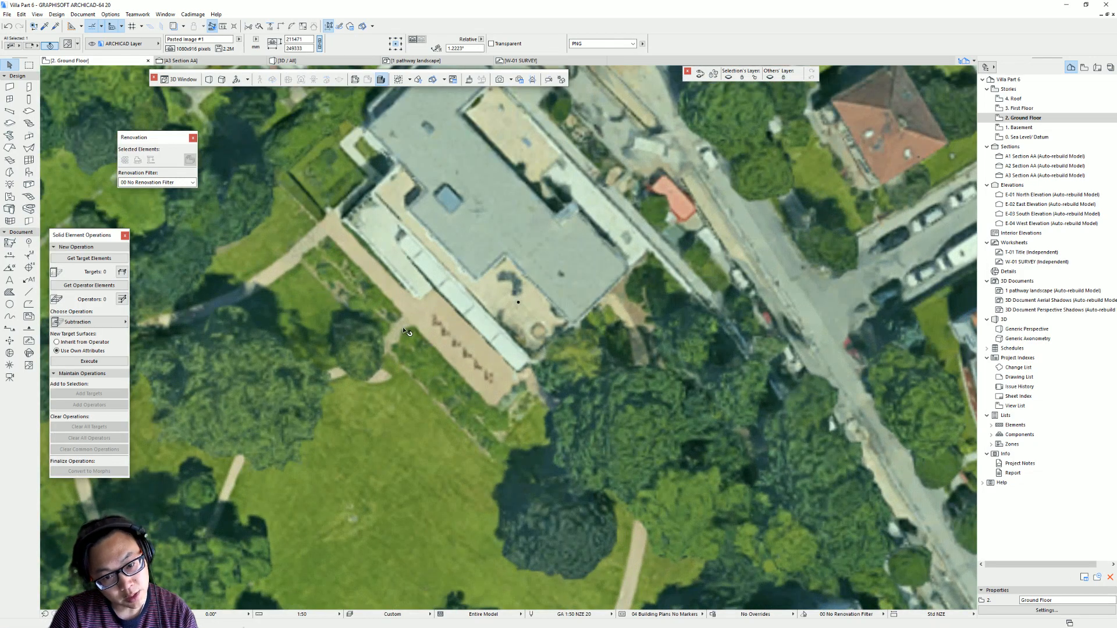
scroll(411, 333, down, 3)
middle_drag(411, 333, 657, 375)
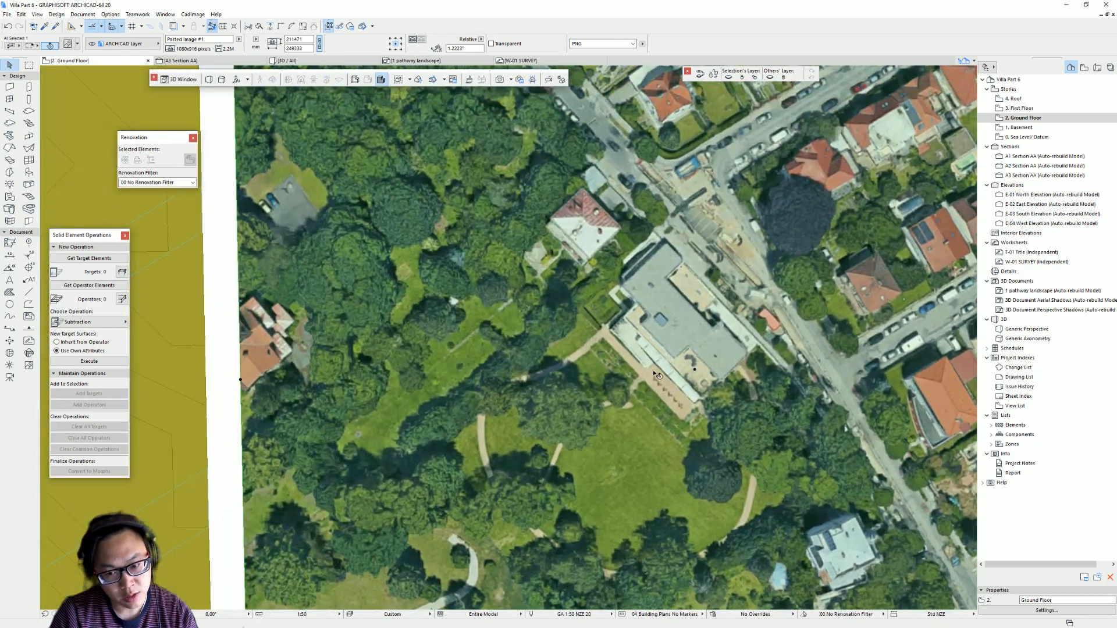
scroll(524, 381, down, 1)
middle_drag(500, 381, 992, 428)
scroll(279, 477, up, 8)
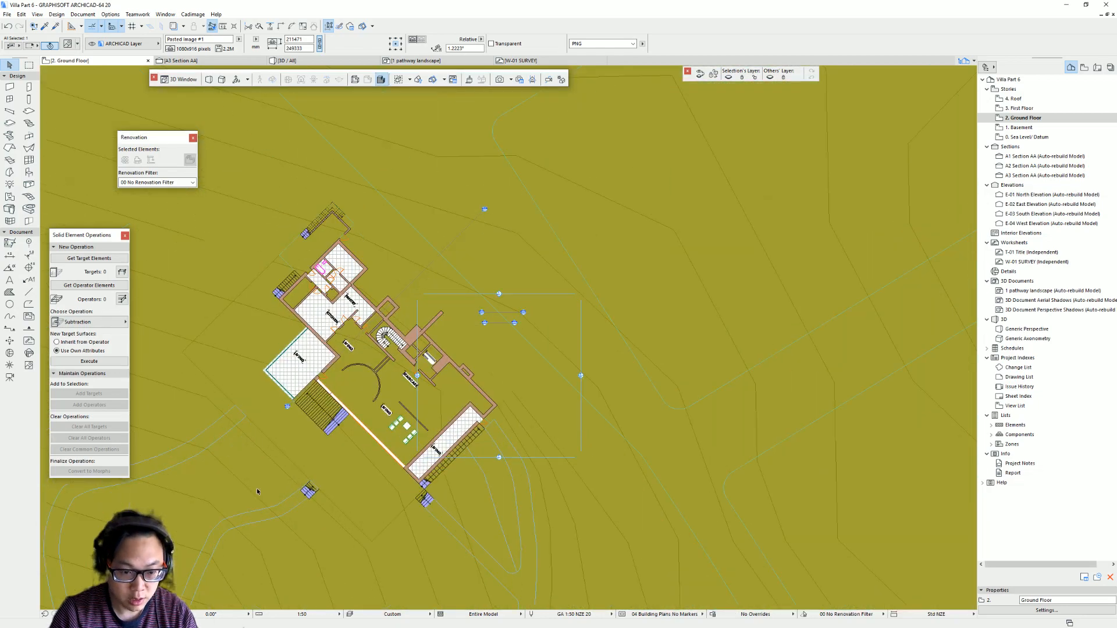
click(375, 487)
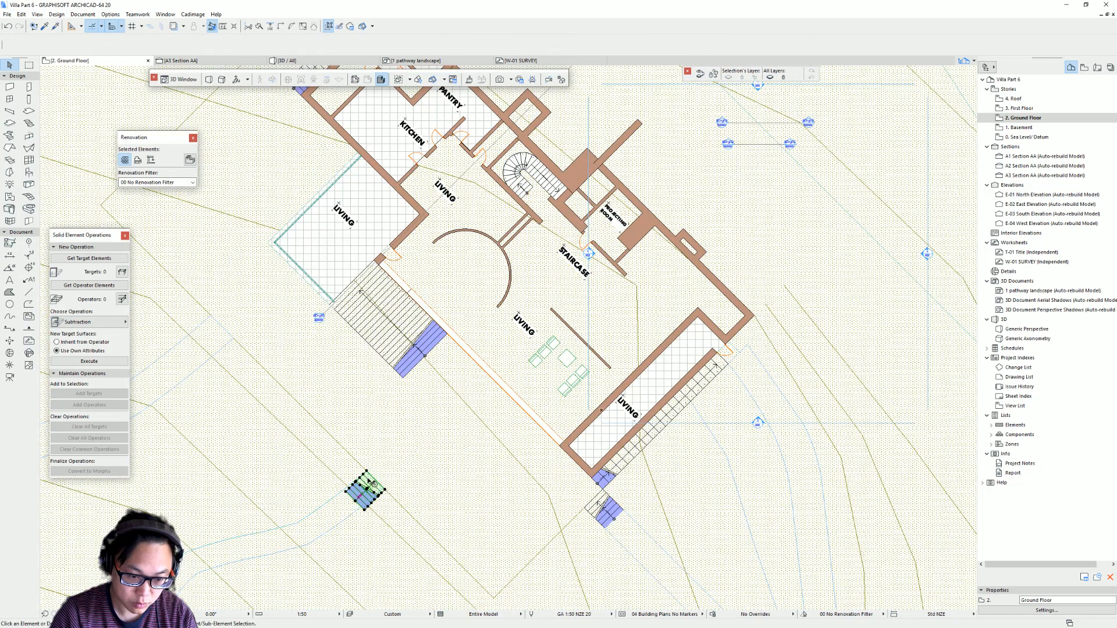
key(ctrl+d)
click(366, 471)
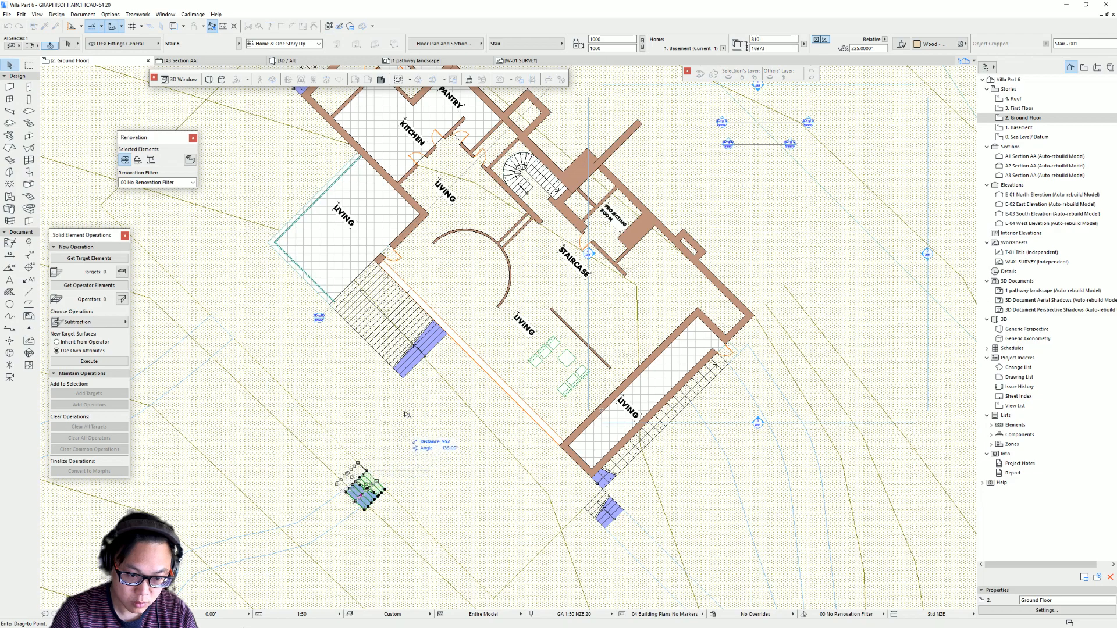
click(339, 444)
middle_drag(357, 468, 493, 400)
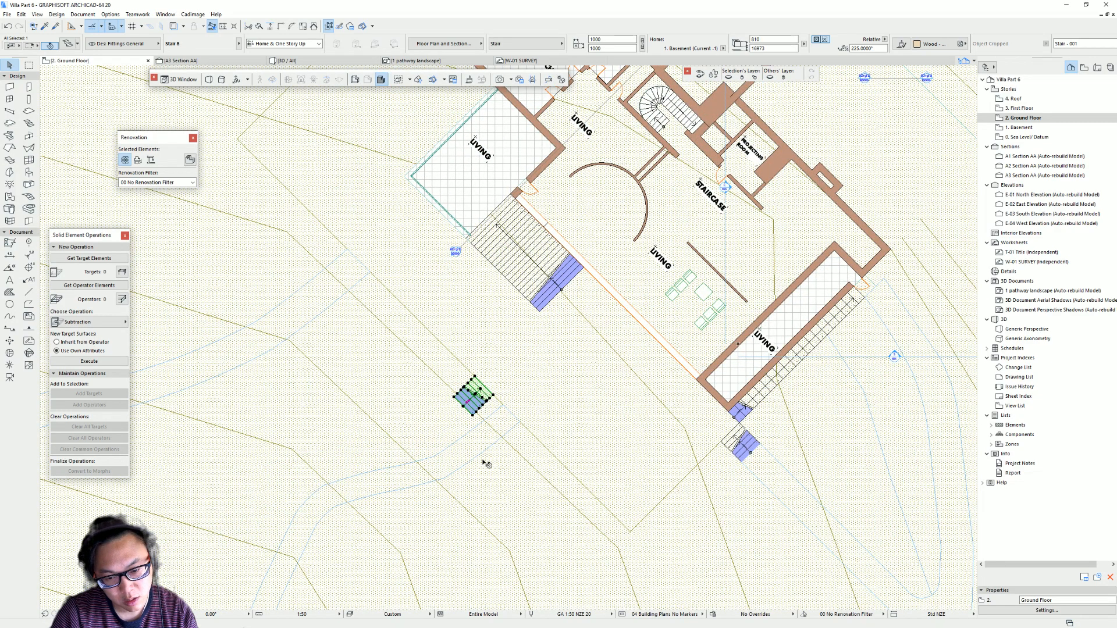
- Compare the garden paths beside the villa on the aerial photo with the modelled path outlines on the terrain mesh
scroll(480, 464, down, 7)
middle_drag(756, 378, 290, 298)
scroll(826, 305, up, 3)
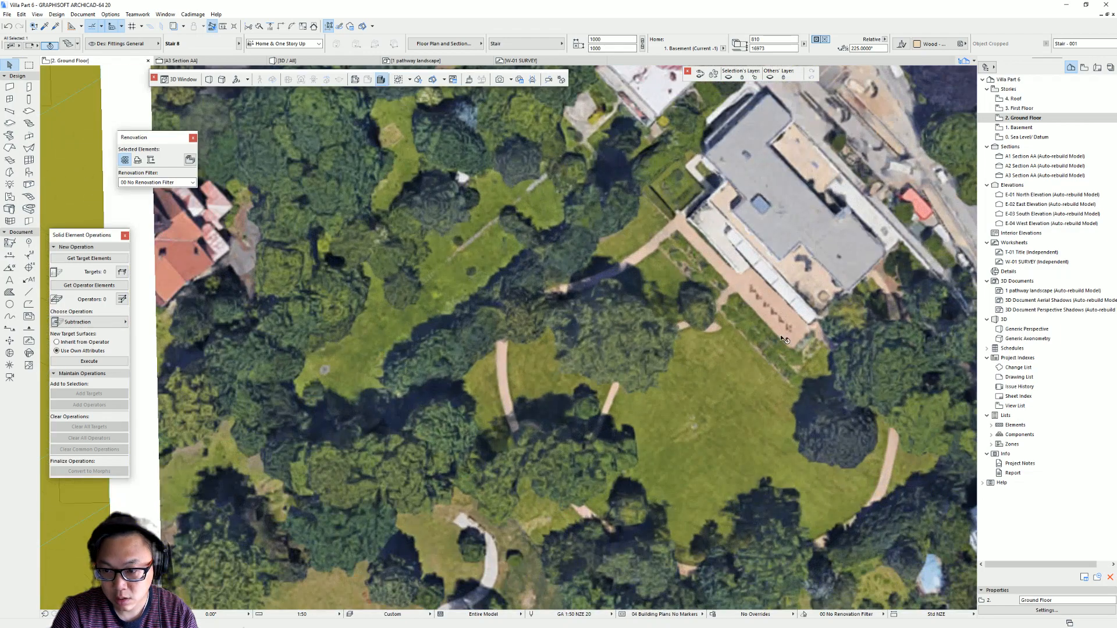
scroll(786, 340, up, 2)
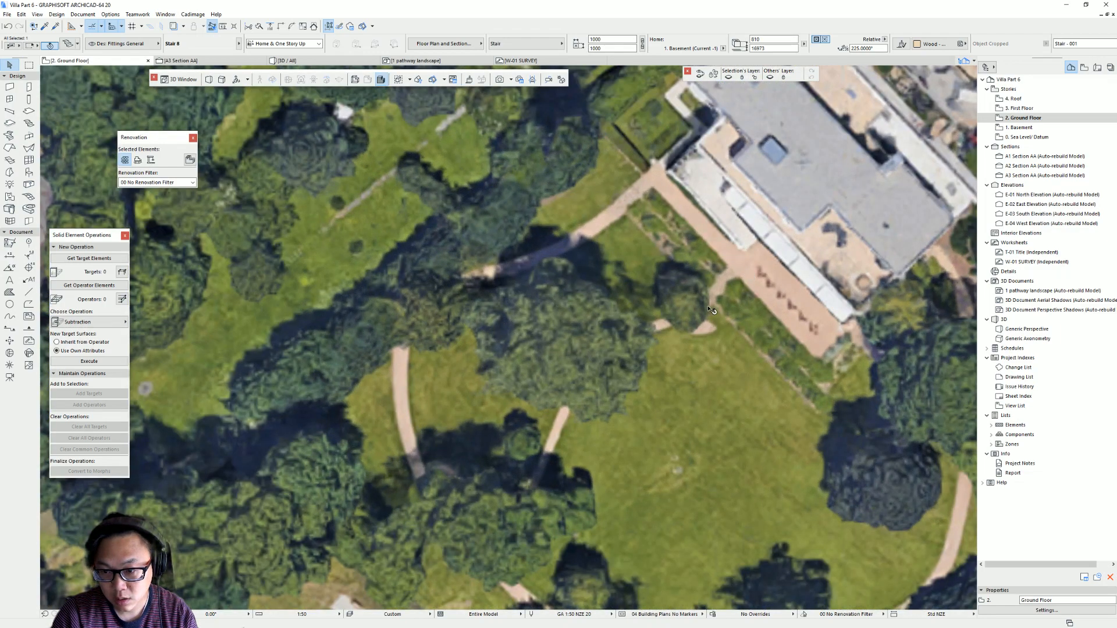
scroll(711, 310, down, 4)
middle_drag(384, 337, 585, 353)
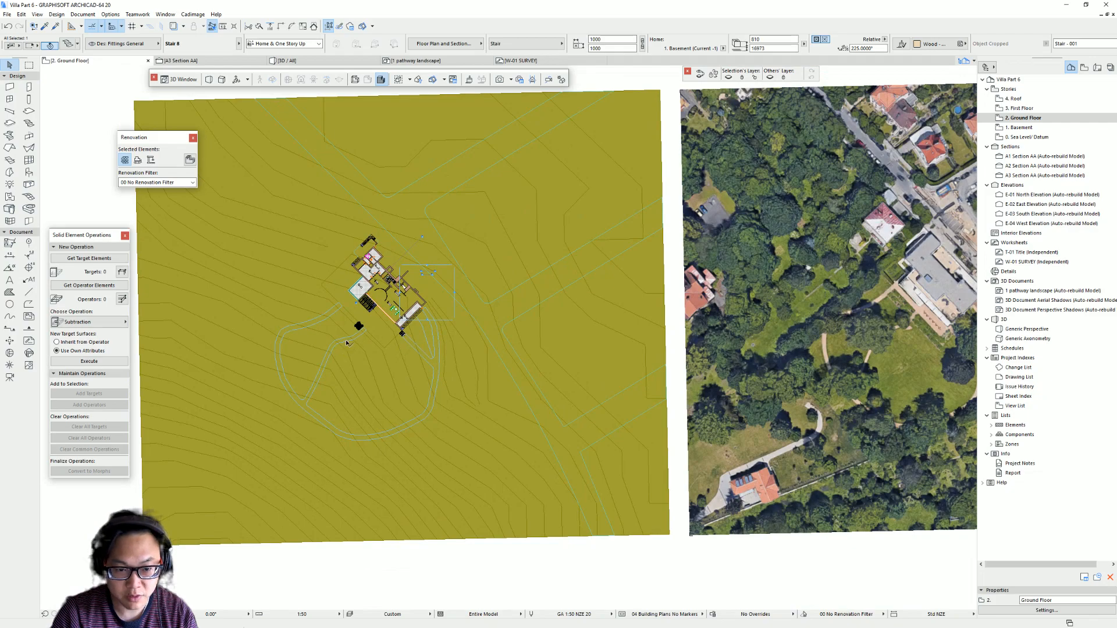
scroll(352, 341, up, 2)
scroll(698, 328, down, 1)
middle_drag(722, 326, 552, 352)
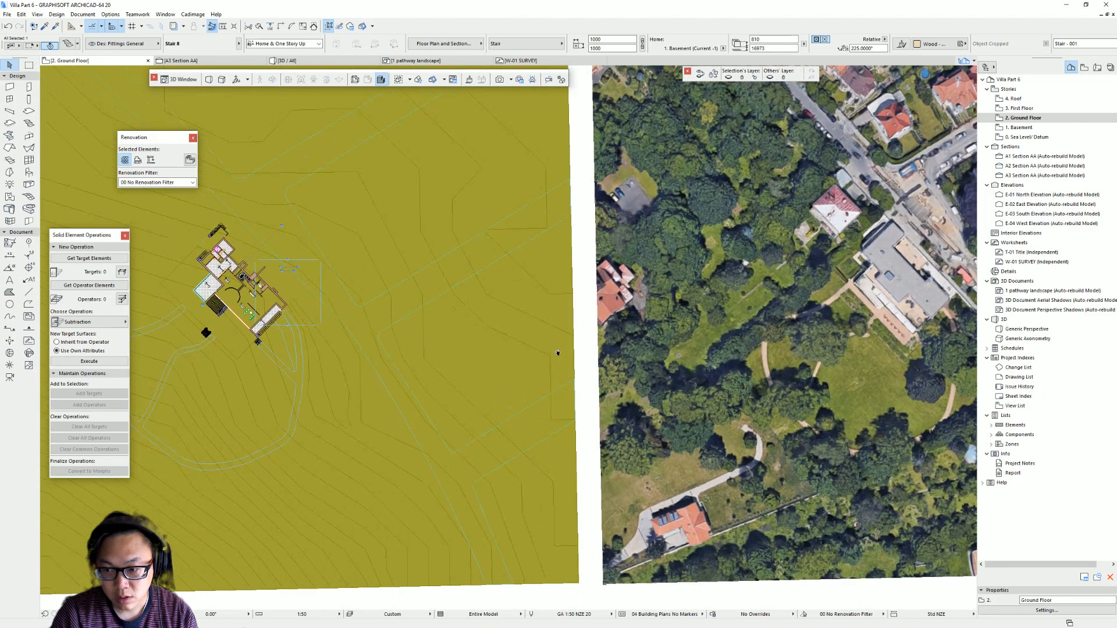
- Open the garden stair for editing as a selected-only instance, saving the copy in the Embedded Library as Stair 9
scroll(195, 325, up, 6)
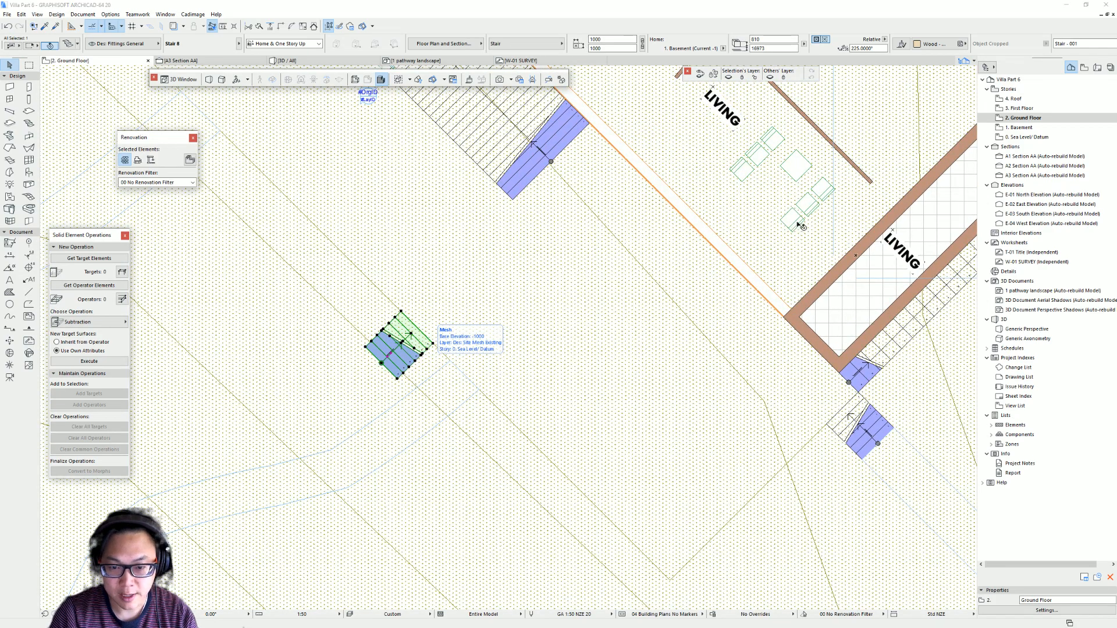
key(ctrl+t)
click(429, 547)
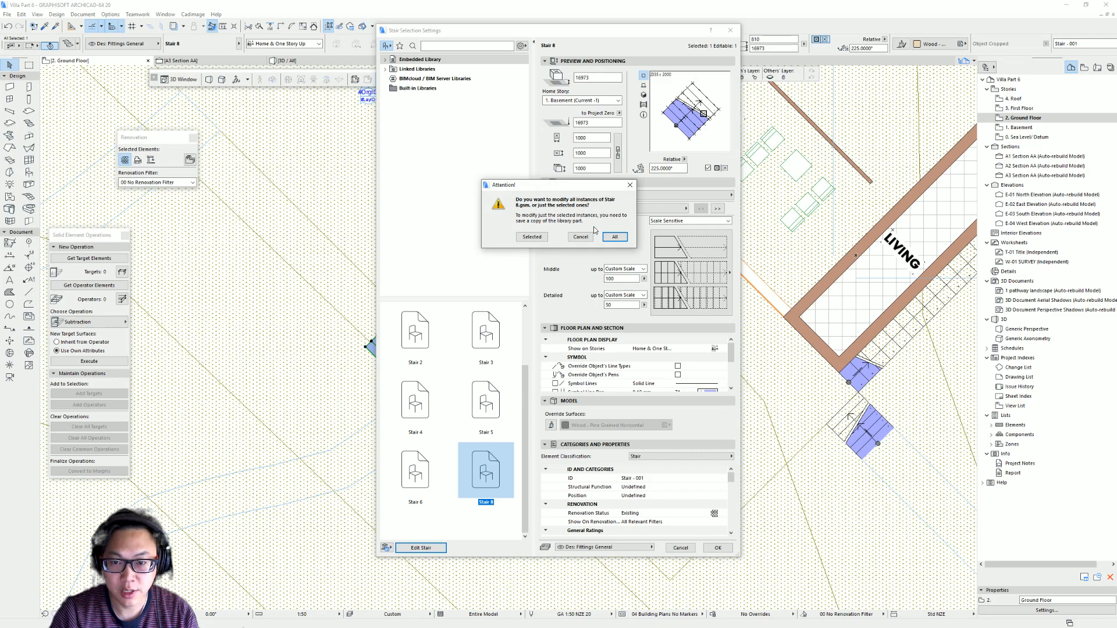
click(532, 236)
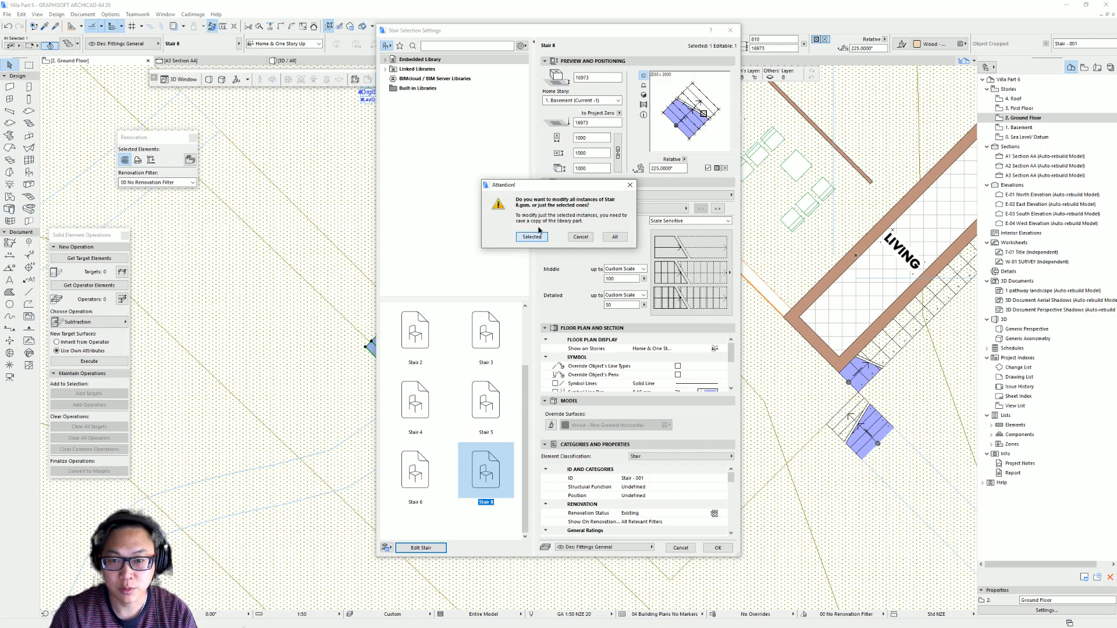
click(532, 236)
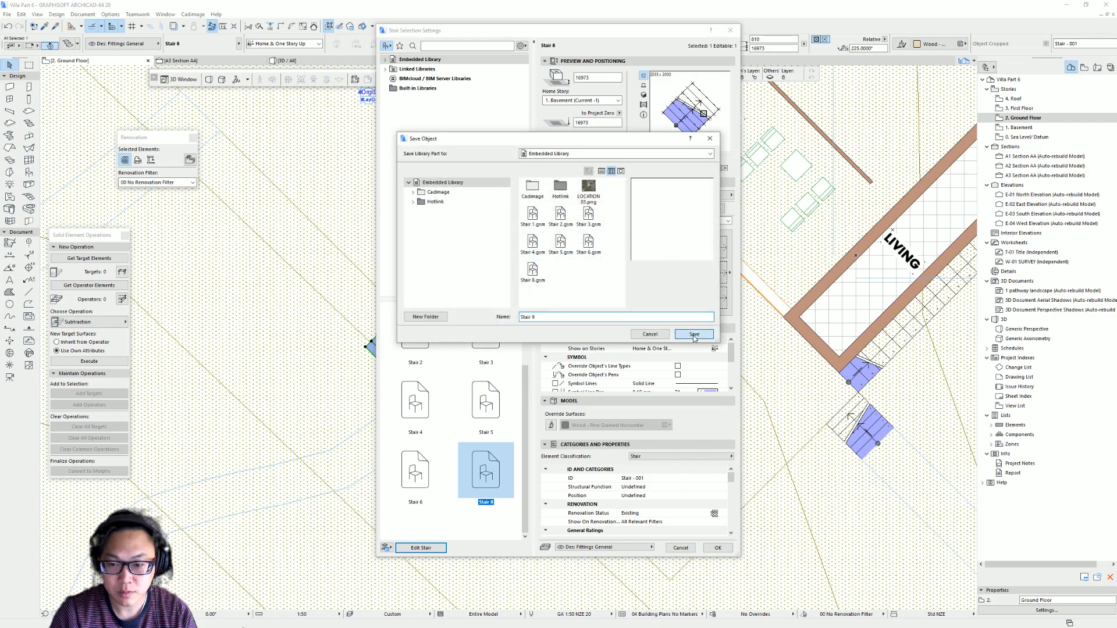
click(695, 335)
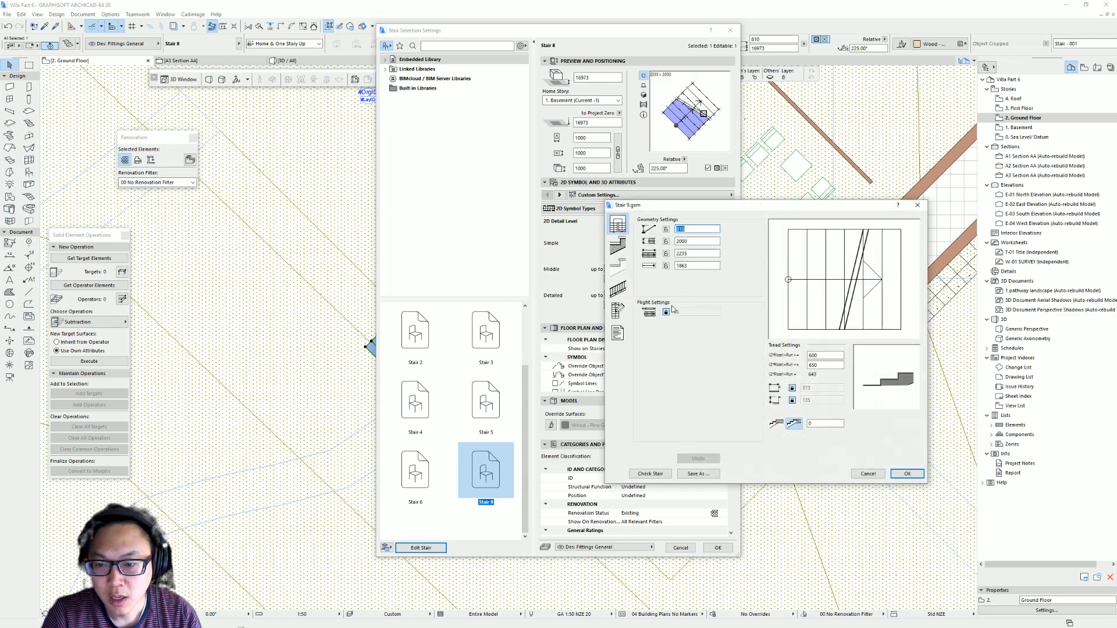
- Unlock the flight's riser count, set it to 16 and apply the edited stair to the plan
click(665, 313)
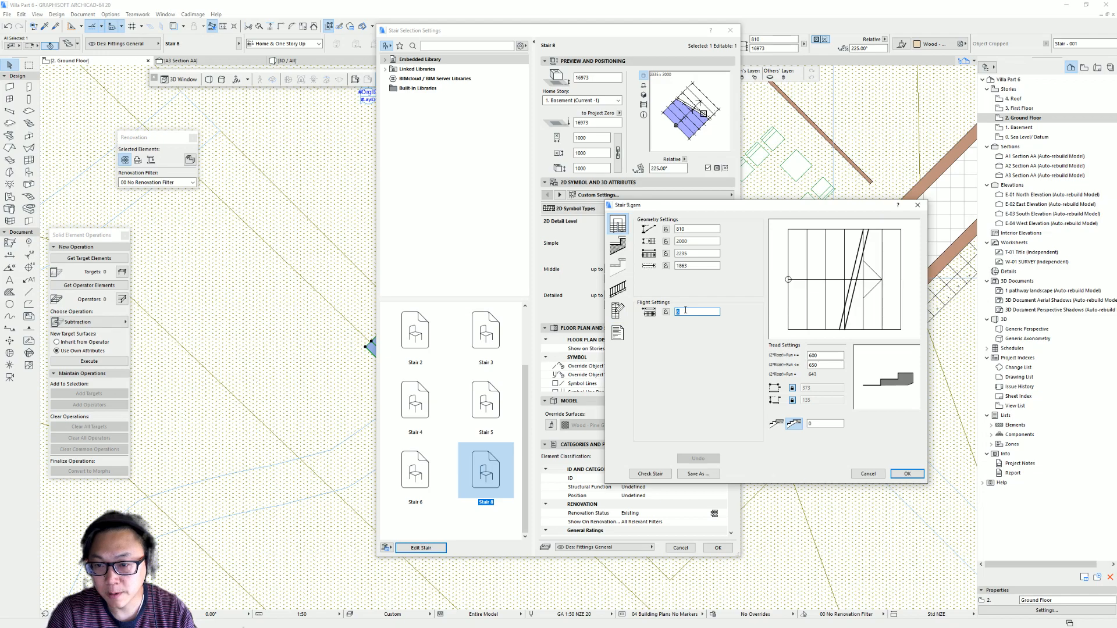
text(16)
key(Return)
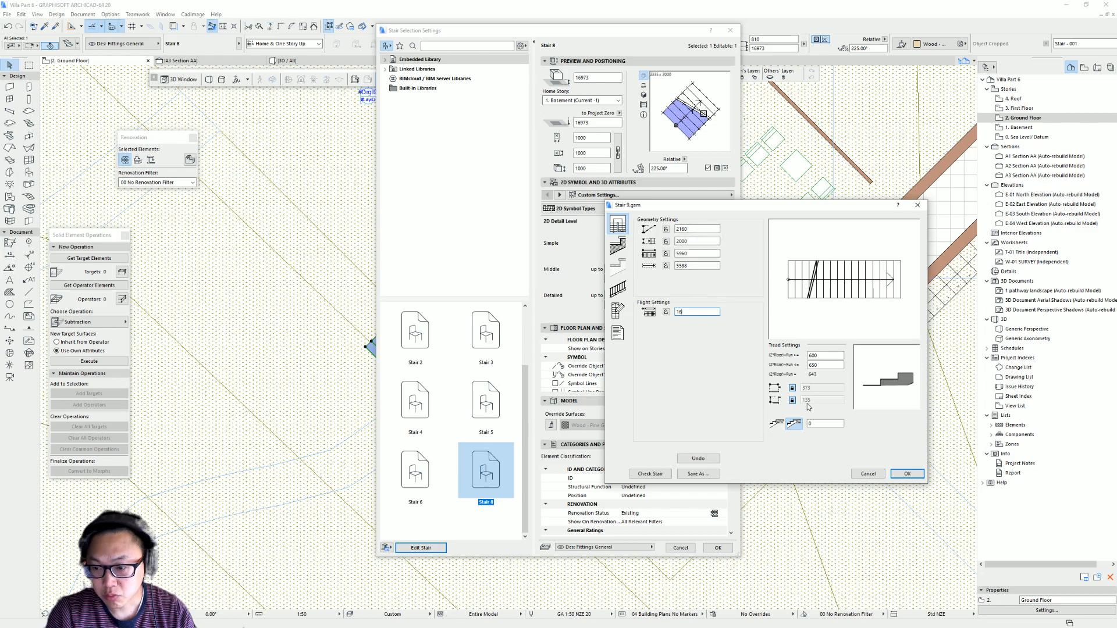
click(907, 474)
click(719, 549)
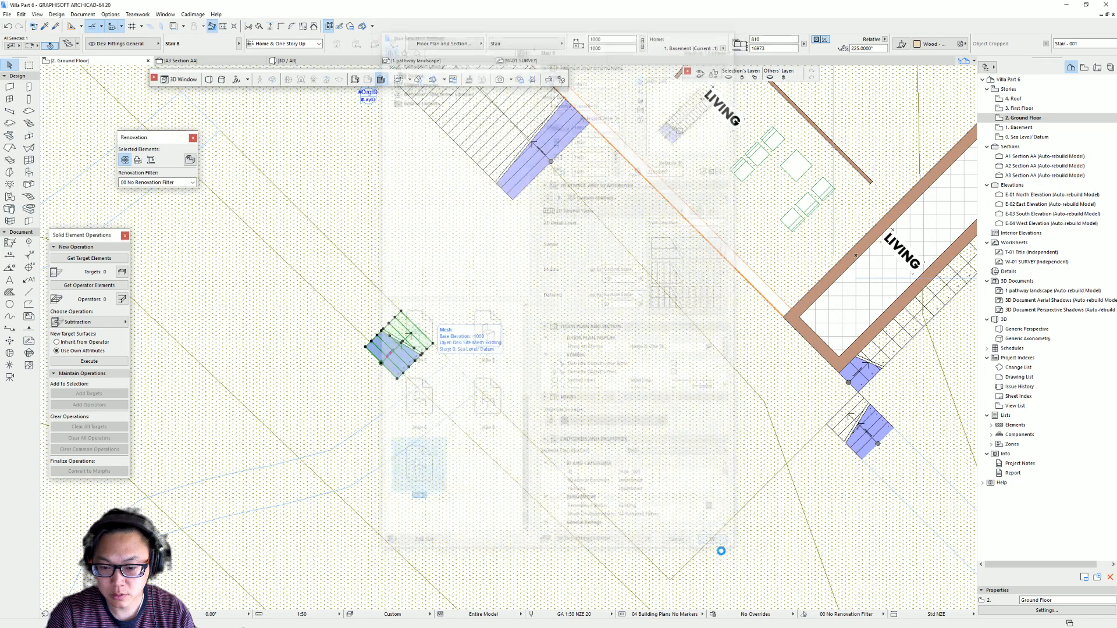
- Move the lengthened garden stair diagonally away from the villa, aligning its upper corner with the short stair's former upper corner
key(ctrl+d)
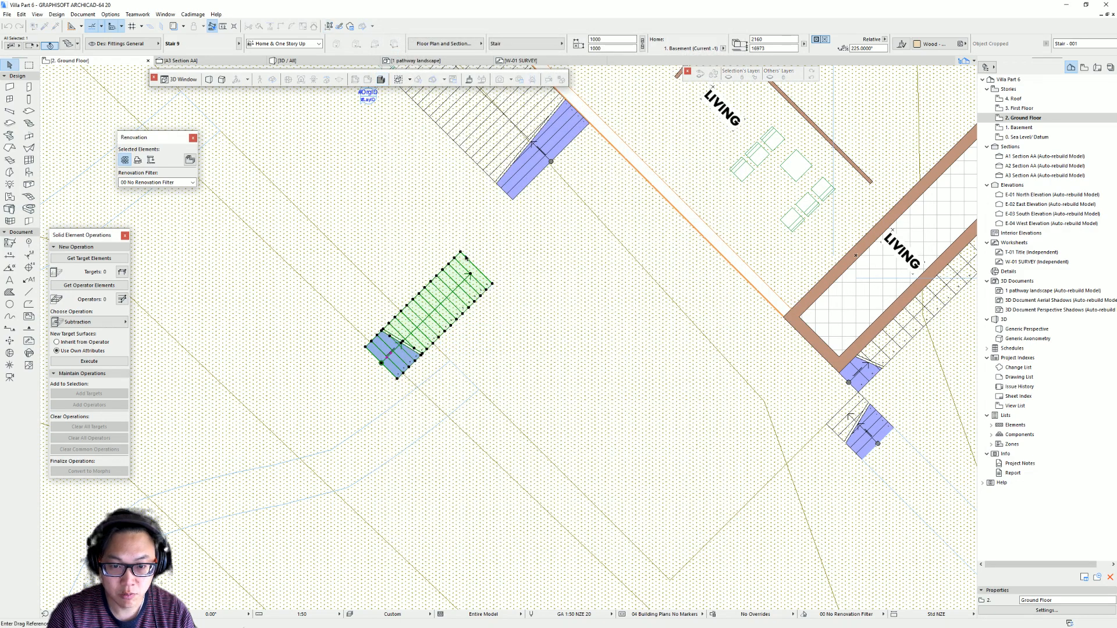
click(461, 254)
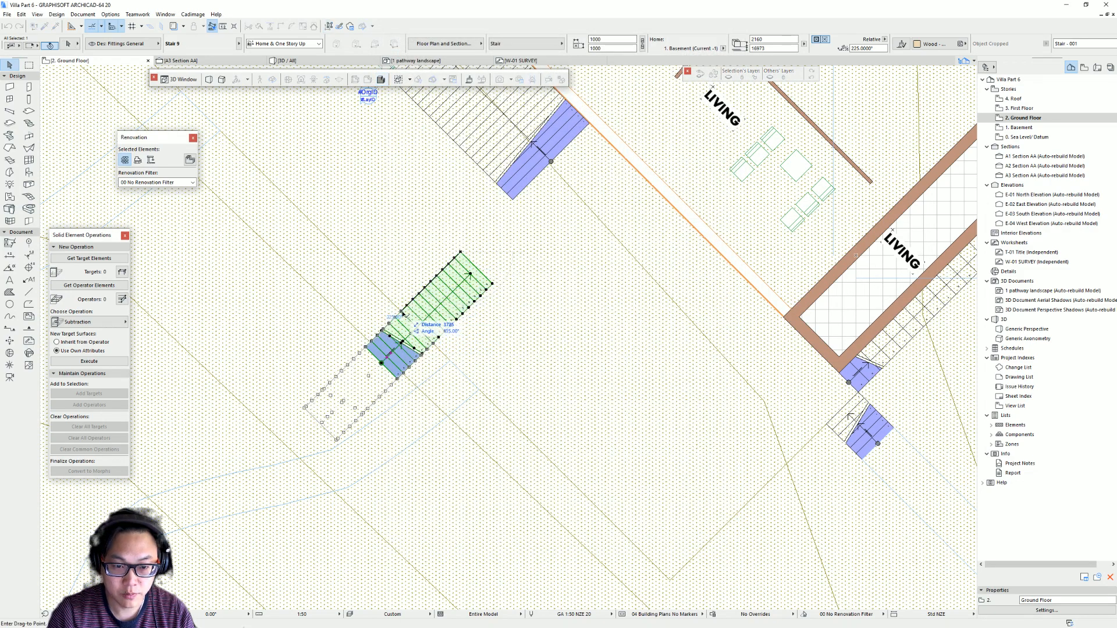
click(402, 313)
- Study the aerial photo for where the second garden path leaves the villa's terrace and compare it with the plan
scroll(420, 344, down, 4)
scroll(474, 312, up, 2)
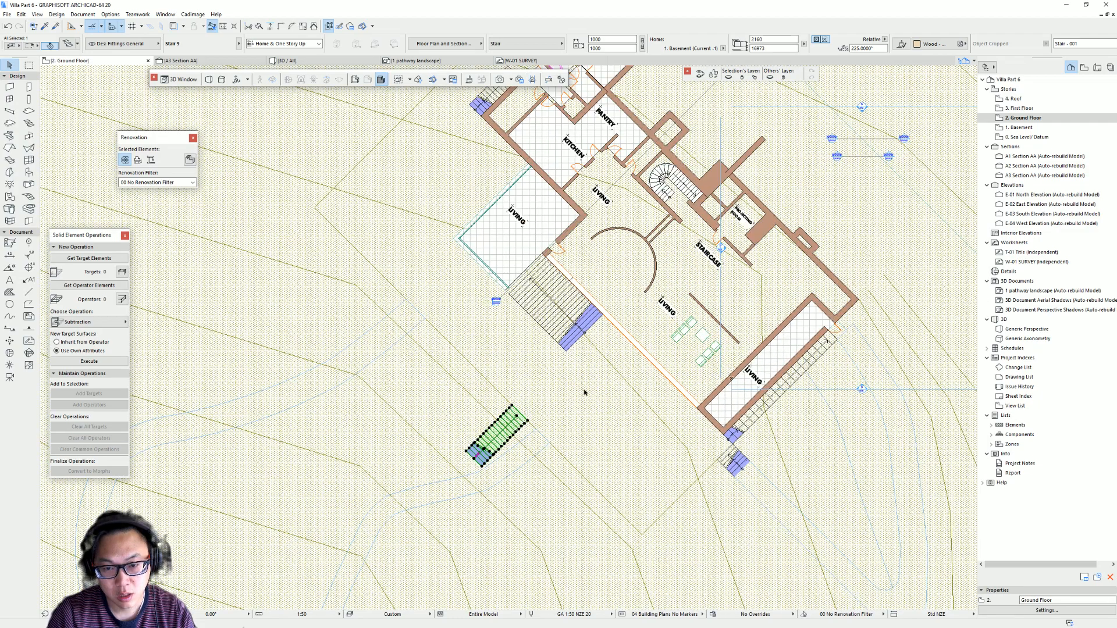
scroll(162, 324, down, 5)
scroll(902, 319, up, 1)
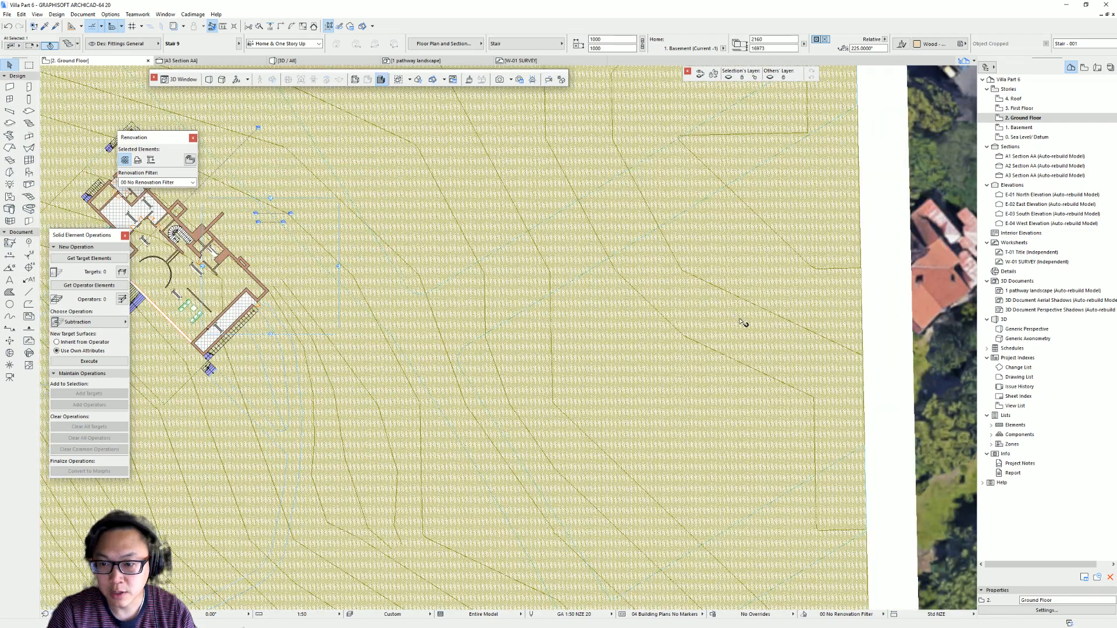
scroll(743, 321, down, 3)
scroll(831, 289, up, 6)
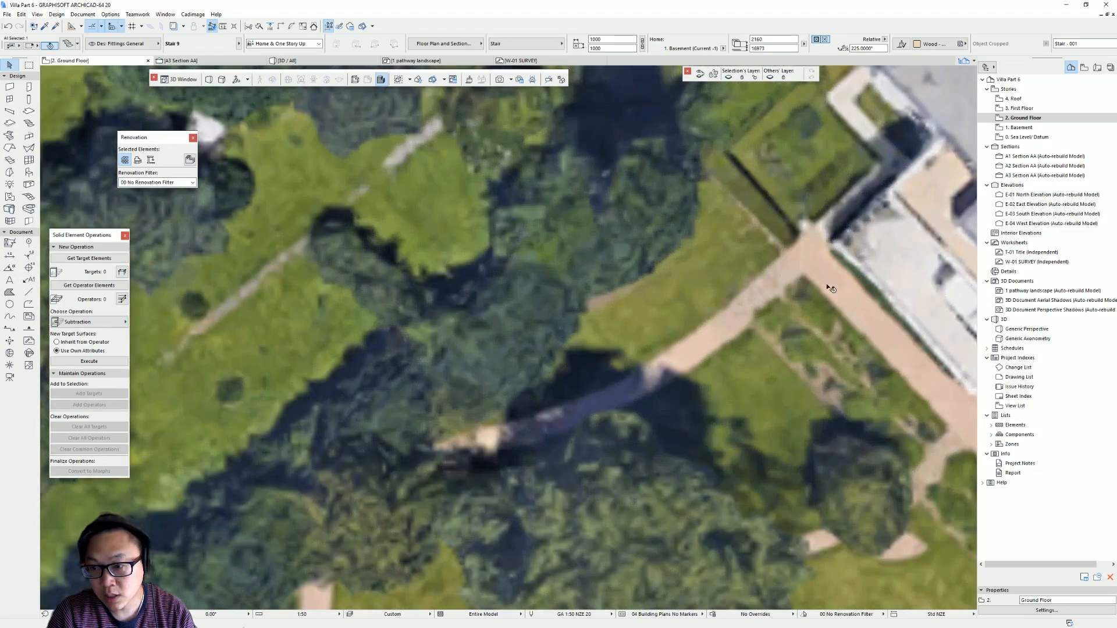
scroll(716, 334, down, 4)
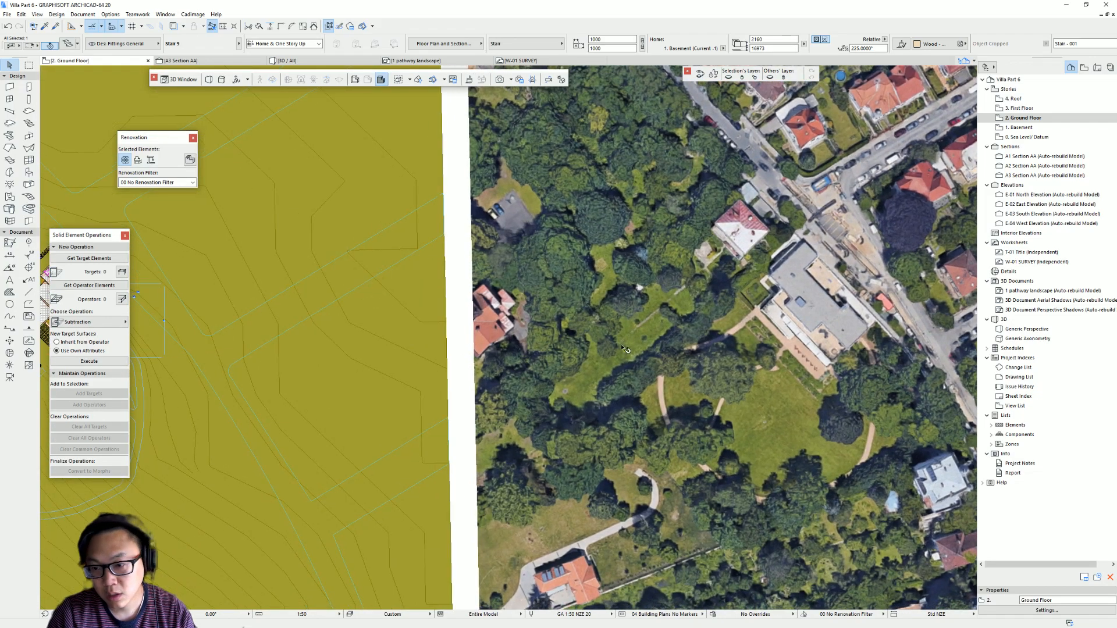
scroll(759, 297, up, 5)
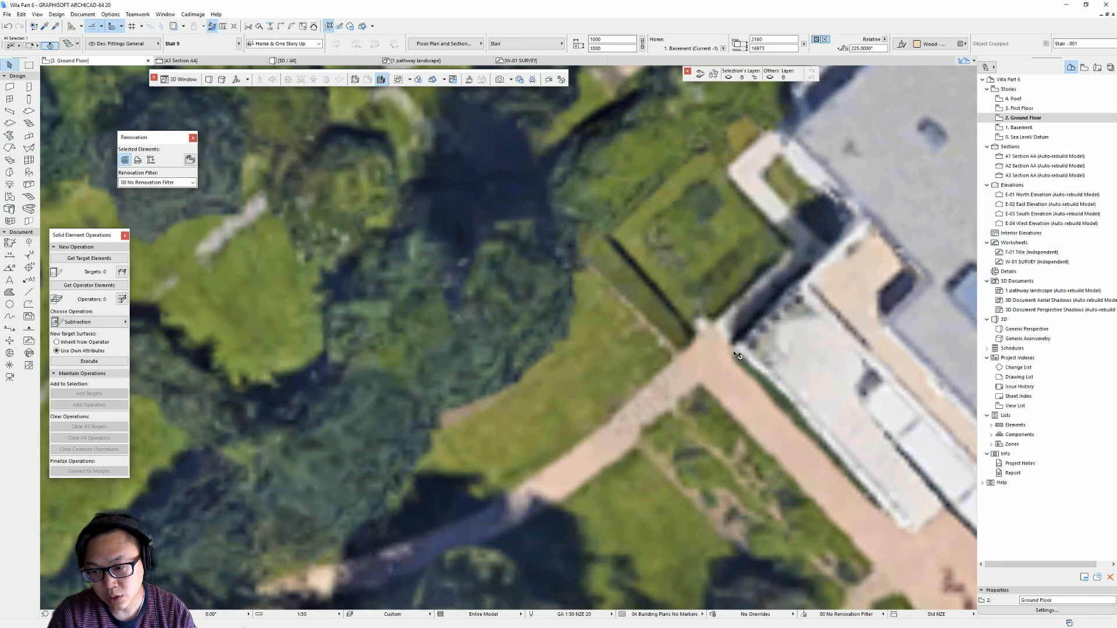
scroll(736, 356, down, 6)
scroll(539, 328, up, 5)
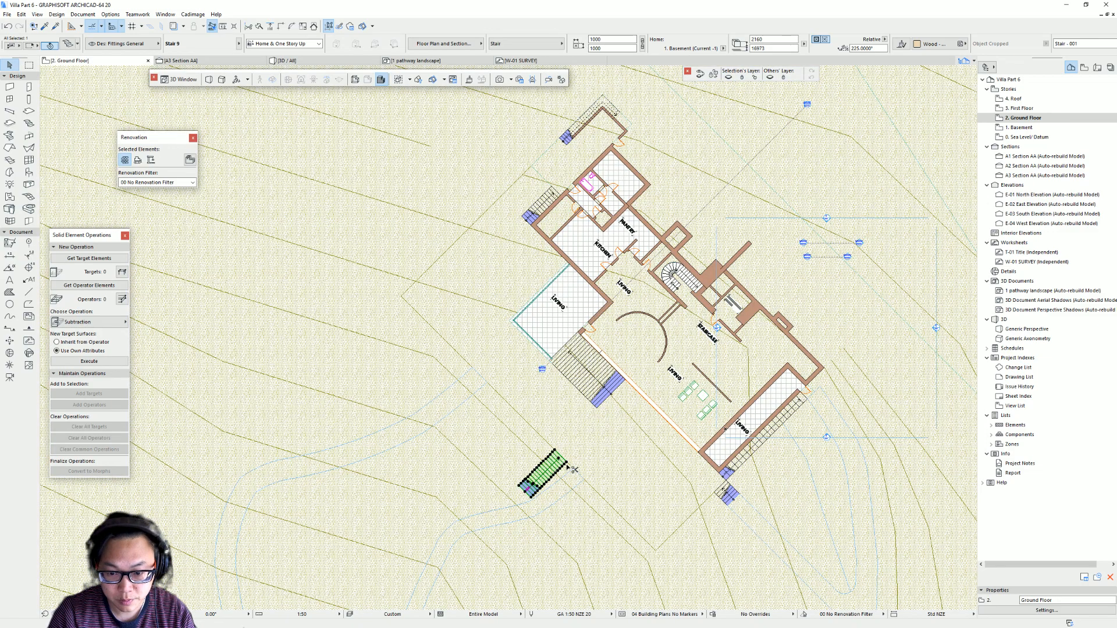
- Place a copy of the long garden stair on the other path, parallel to the first and aligned with the glazed living room's outer corner
drag(573, 469, 510, 320)
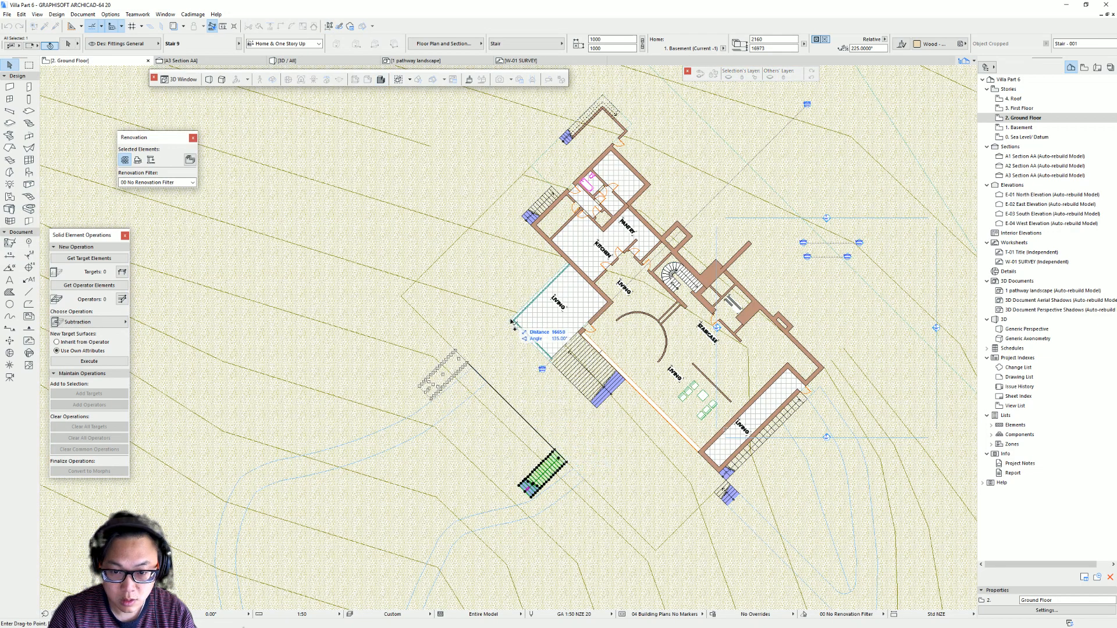
click(512, 321)
key(Escape)
scroll(472, 451, down, 1)
middle_drag(473, 451, 463, 416)
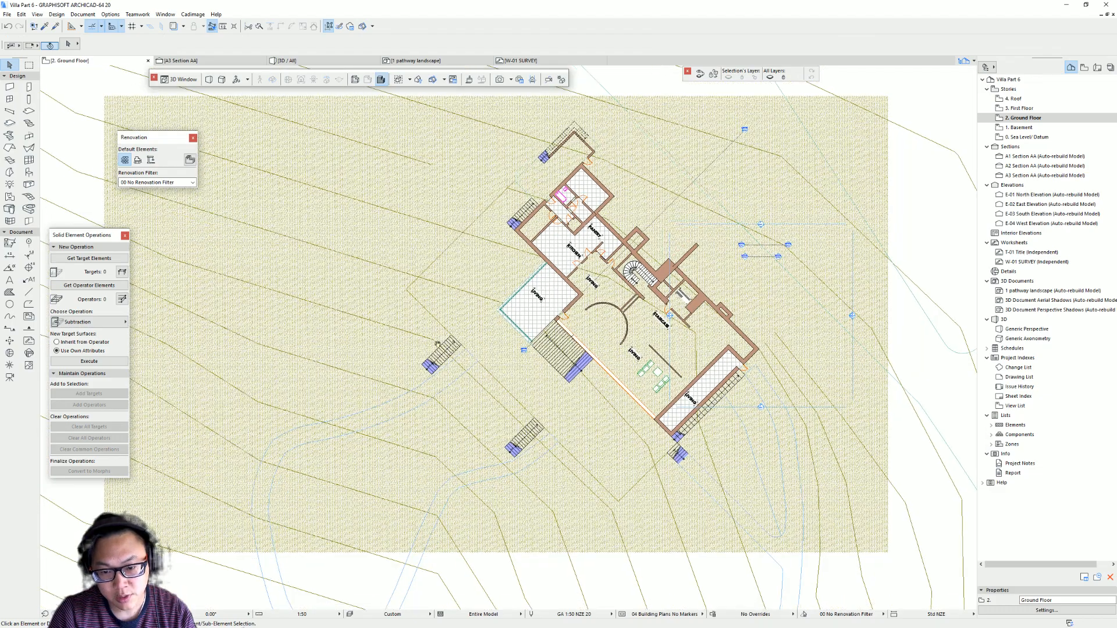
middle_drag(548, 489, 547, 353)
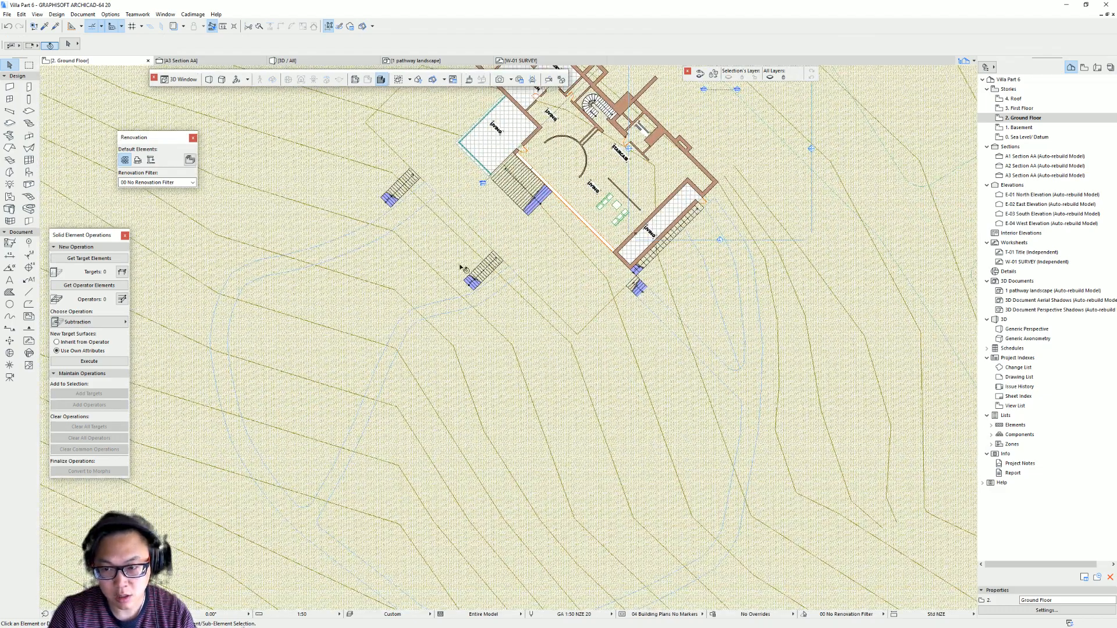
- Reshape the inner garden path's upper edge line to end at its stair's upper left corner, smoothing its nodes along the stair side
click(375, 222)
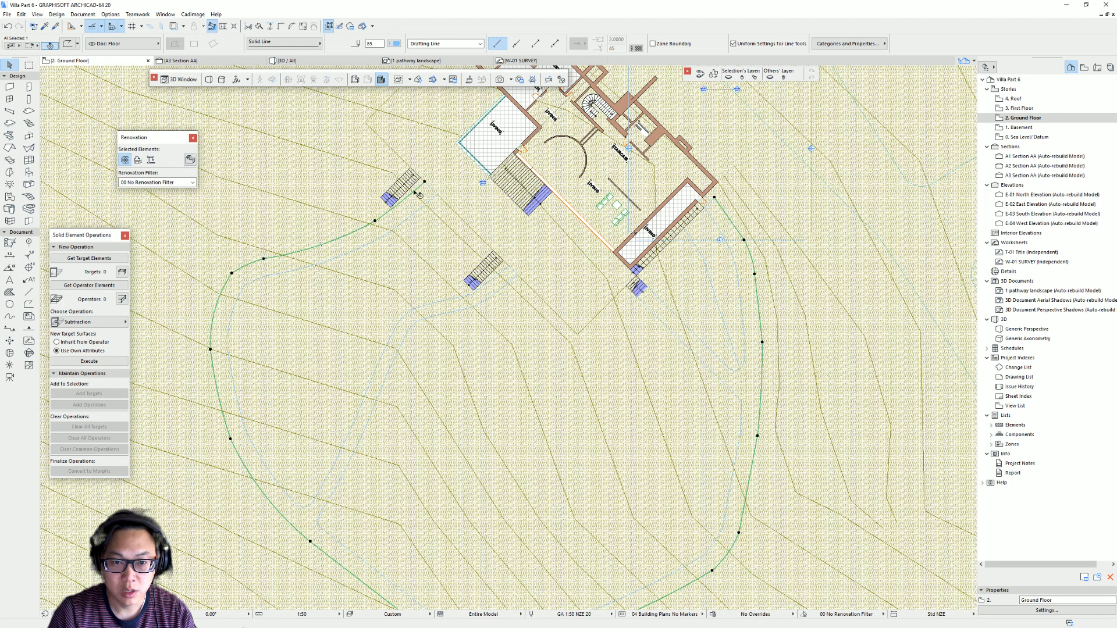
scroll(417, 187, up, 2)
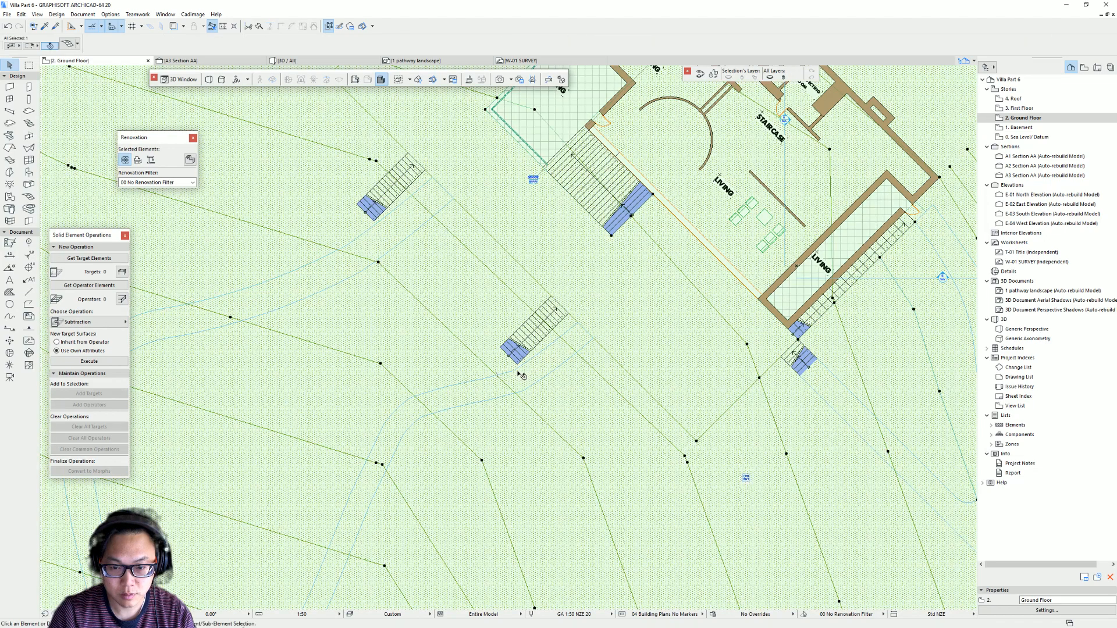
click(530, 380)
click(544, 377)
click(578, 323)
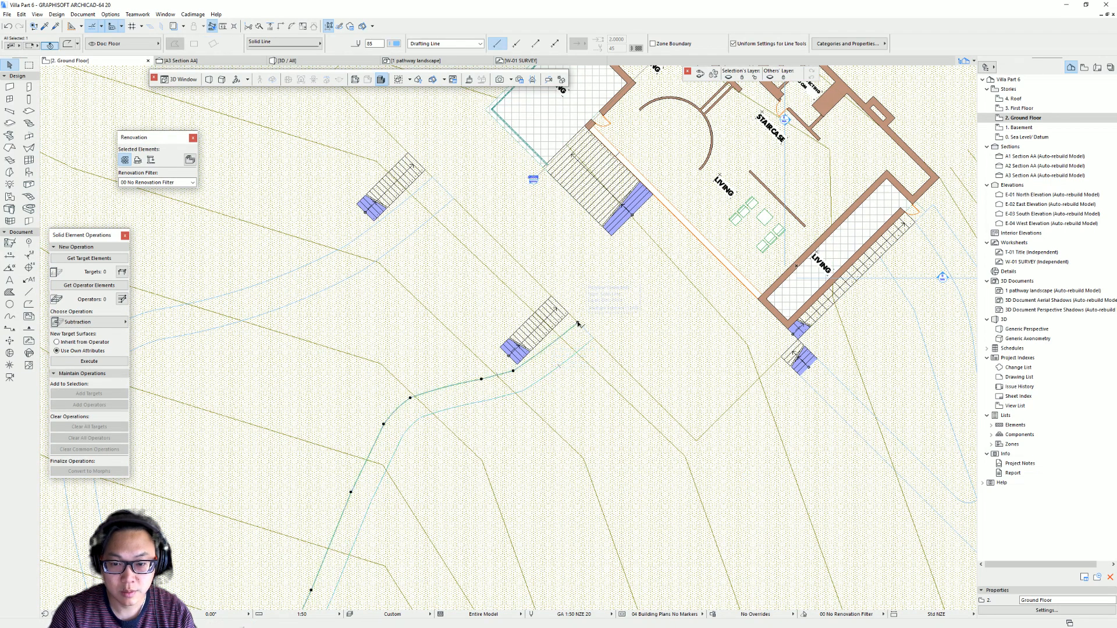
click(577, 323)
click(553, 297)
click(552, 296)
click(513, 370)
click(486, 355)
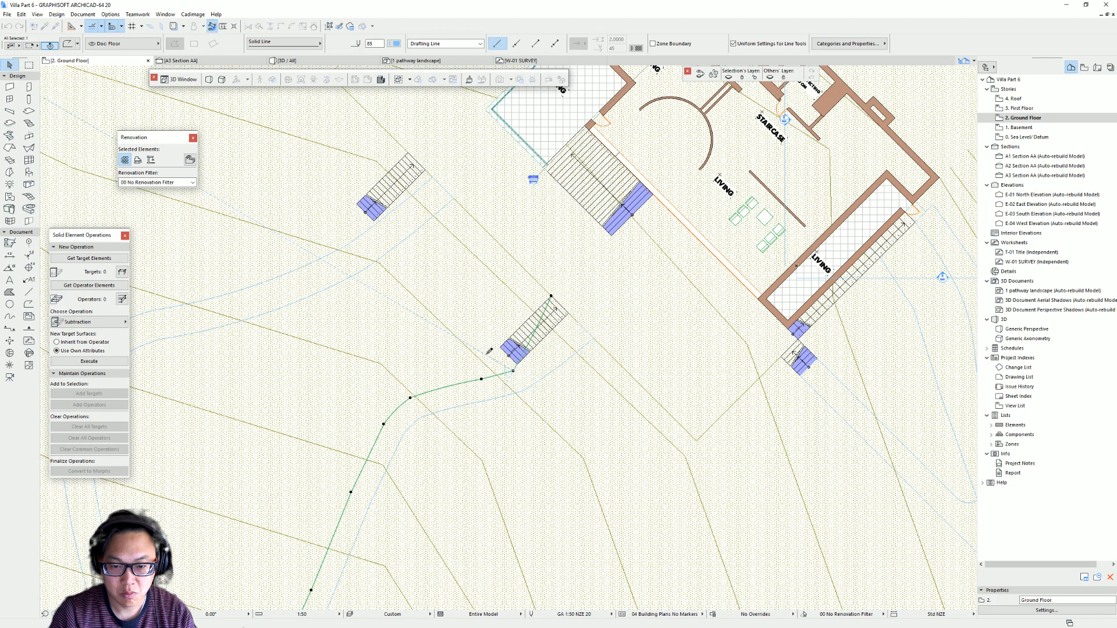
click(481, 380)
click(447, 378)
click(596, 343)
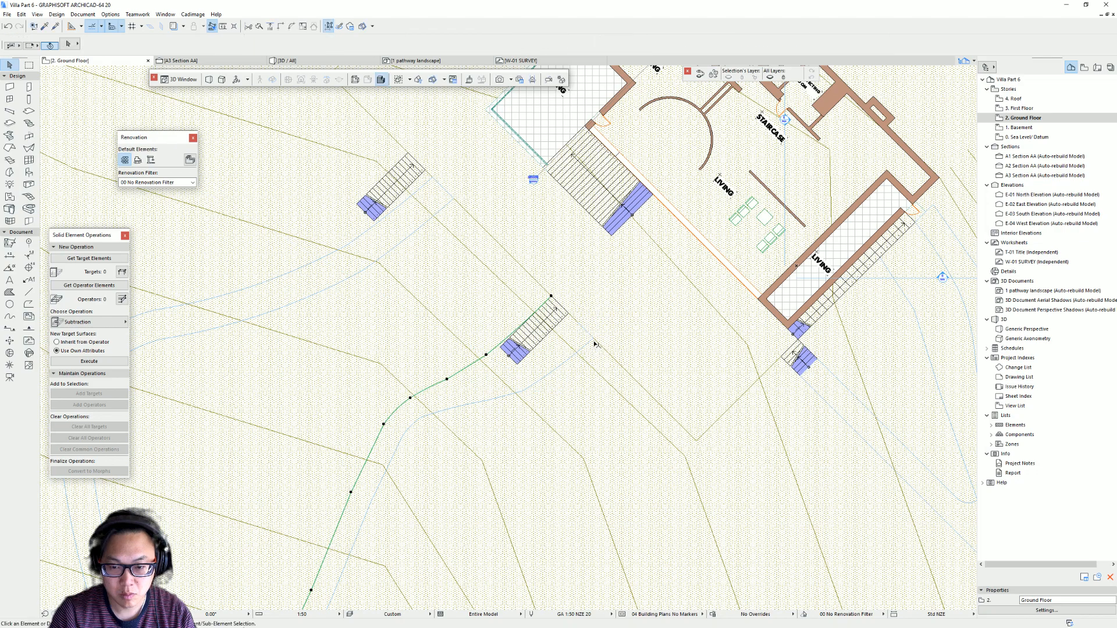
- Reshape the inner path's lower edge line to end at the stair's other upper corner, moving its adjacent nodes up beside the stair
click(593, 338)
click(592, 338)
click(568, 313)
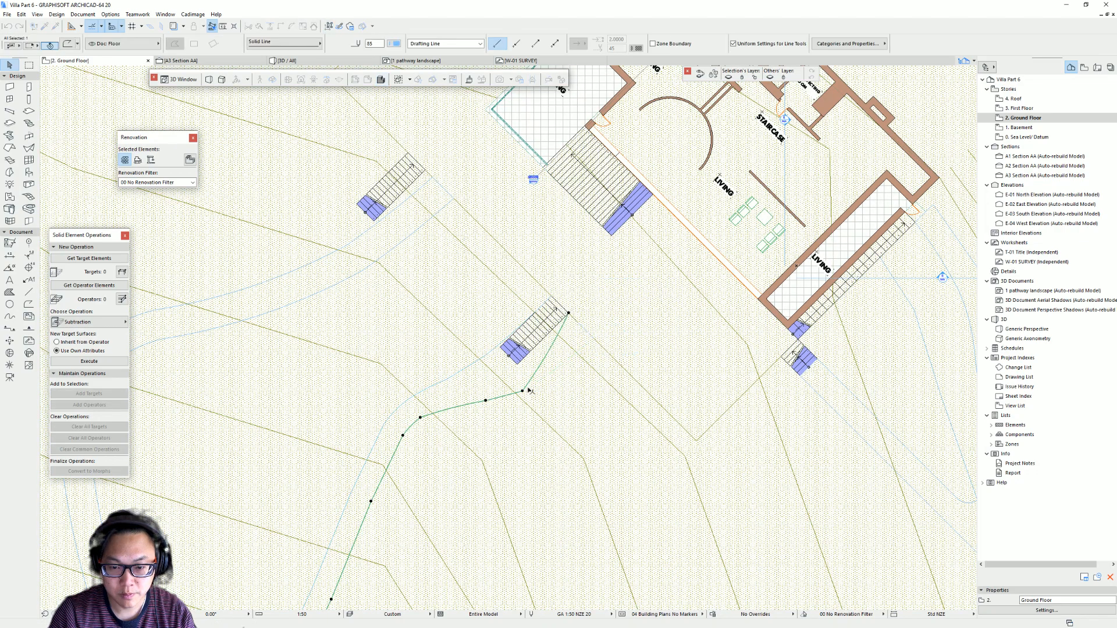
click(522, 391)
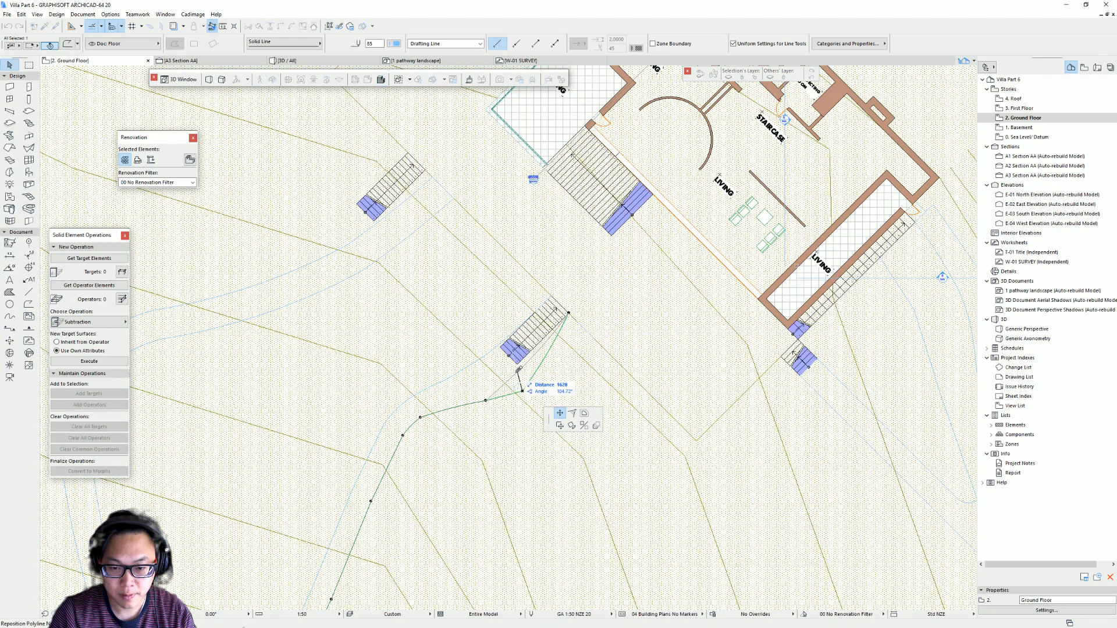
click(517, 371)
click(485, 400)
click(462, 395)
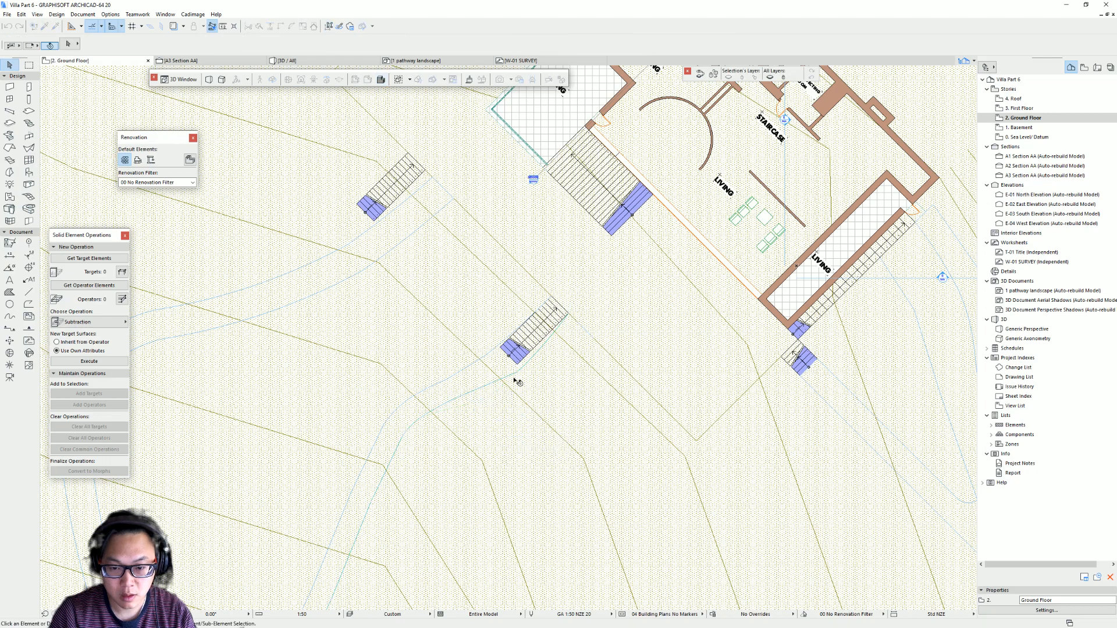
click(462, 395)
click(467, 397)
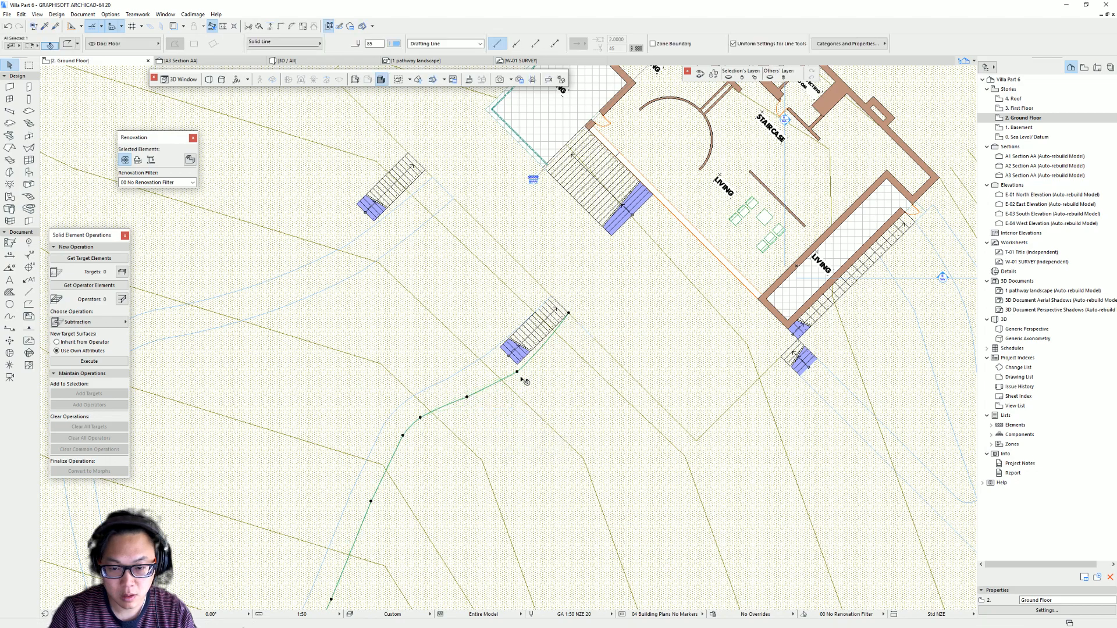
click(517, 370)
key(Escape)
key(Escape)
- View the stairs and garden paths in 3D from above and select the sandstone path slab
middle_drag(397, 243, 529, 295)
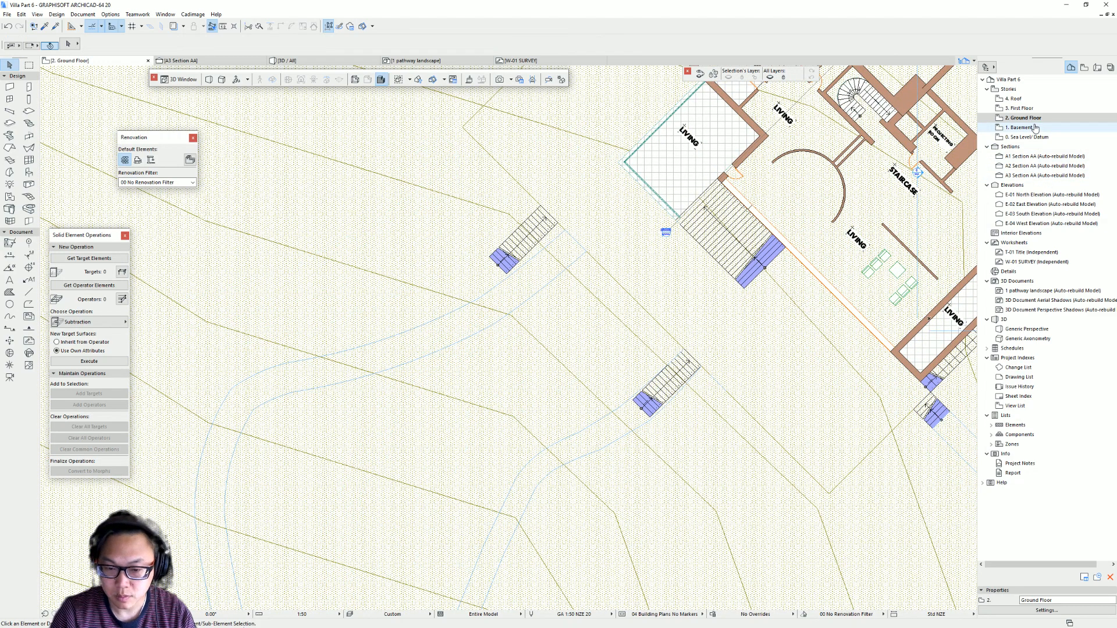
key(F3)
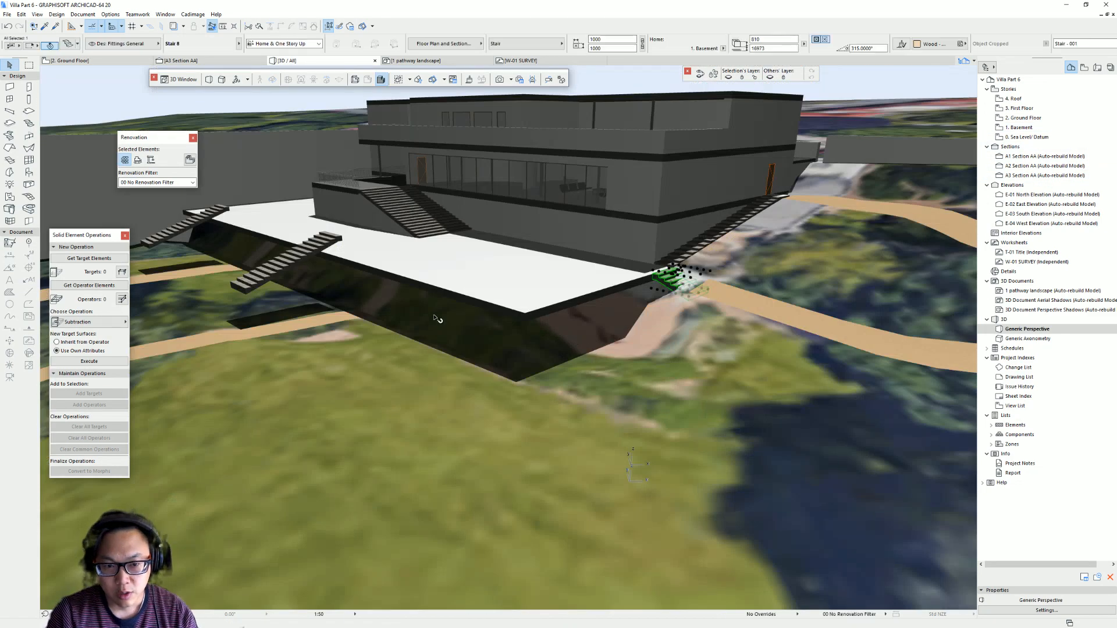
key(Escape)
click(260, 326)
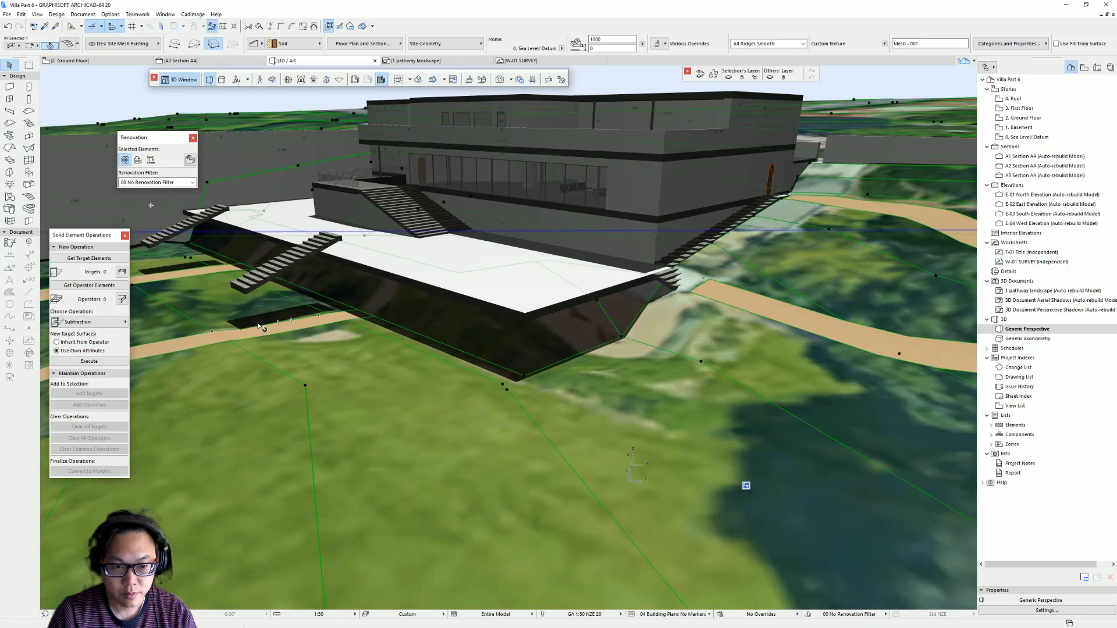
shift+middle_drag(446, 378, 539, 460)
click(636, 419)
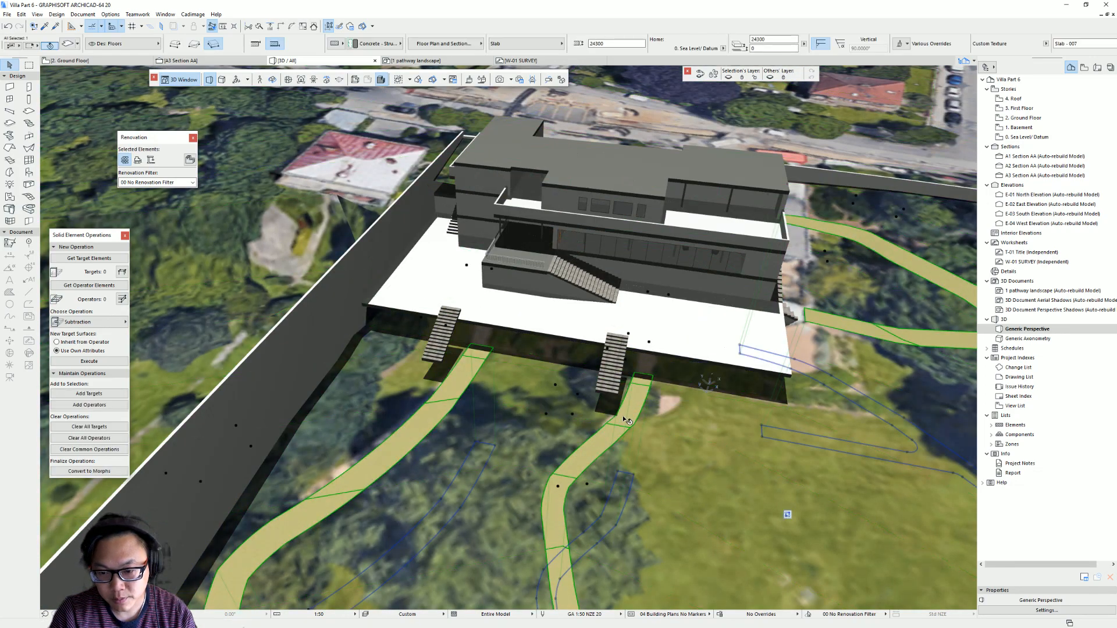
- Check the ground floor and basement plans for the path slab and change its Show on Stories setting from Home Story Only
double_click(1026, 117)
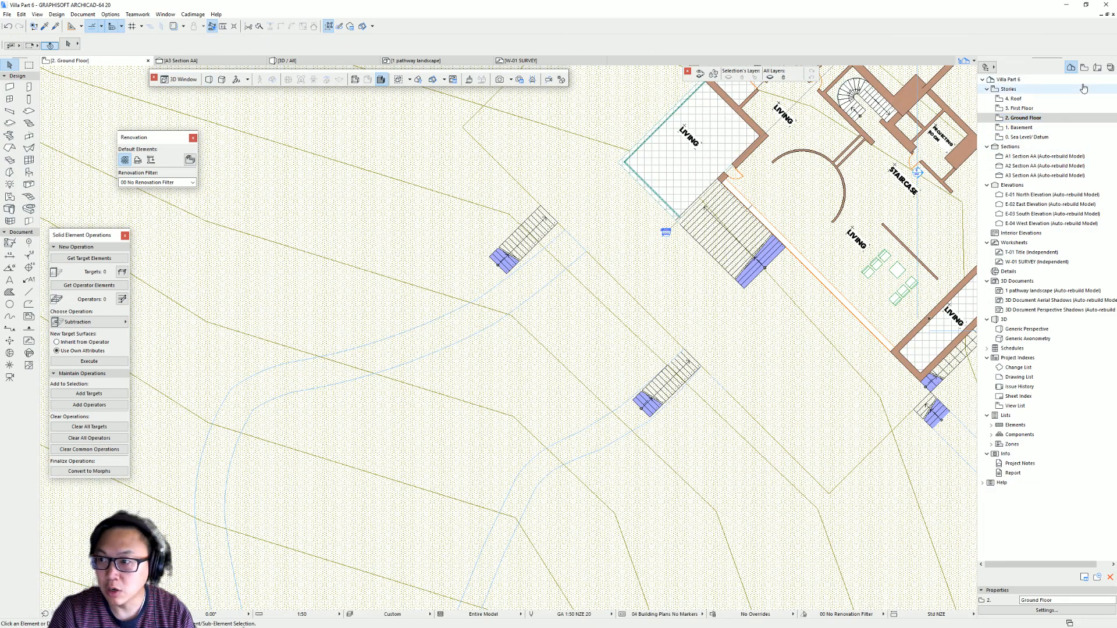
double_click(1022, 127)
scroll(808, 274, down, 2)
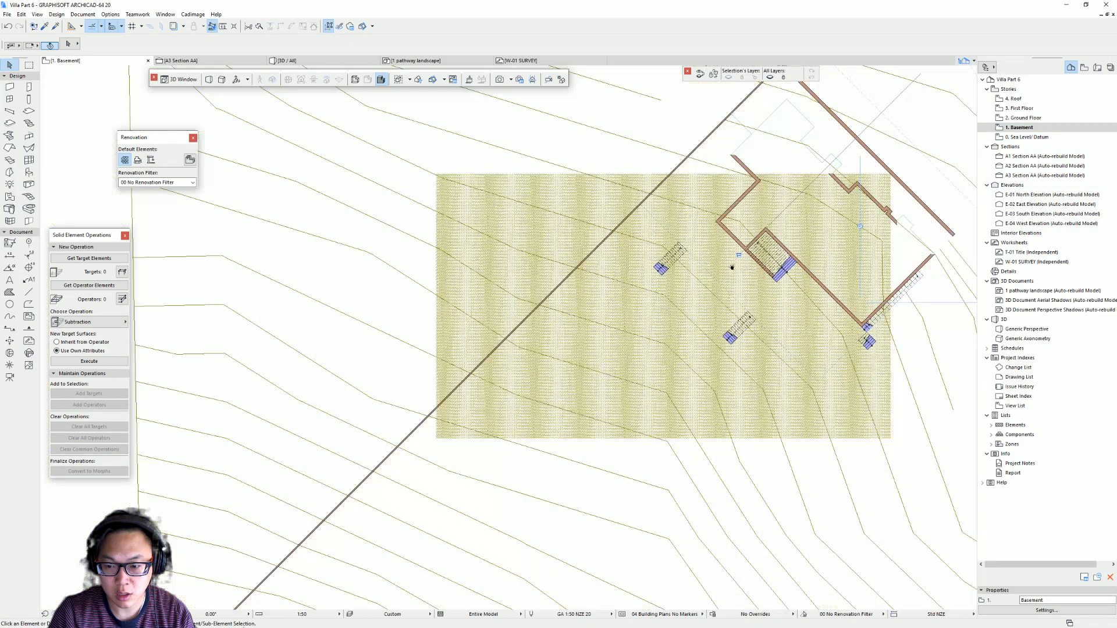
middle_drag(850, 318, 544, 261)
key(F3)
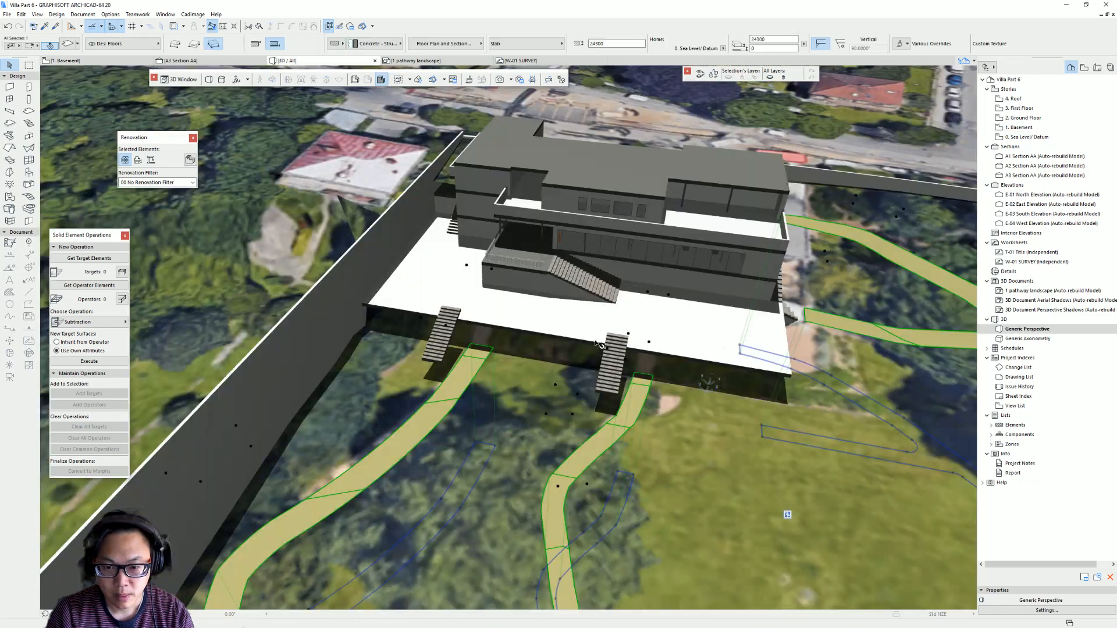
key(ctrl+t)
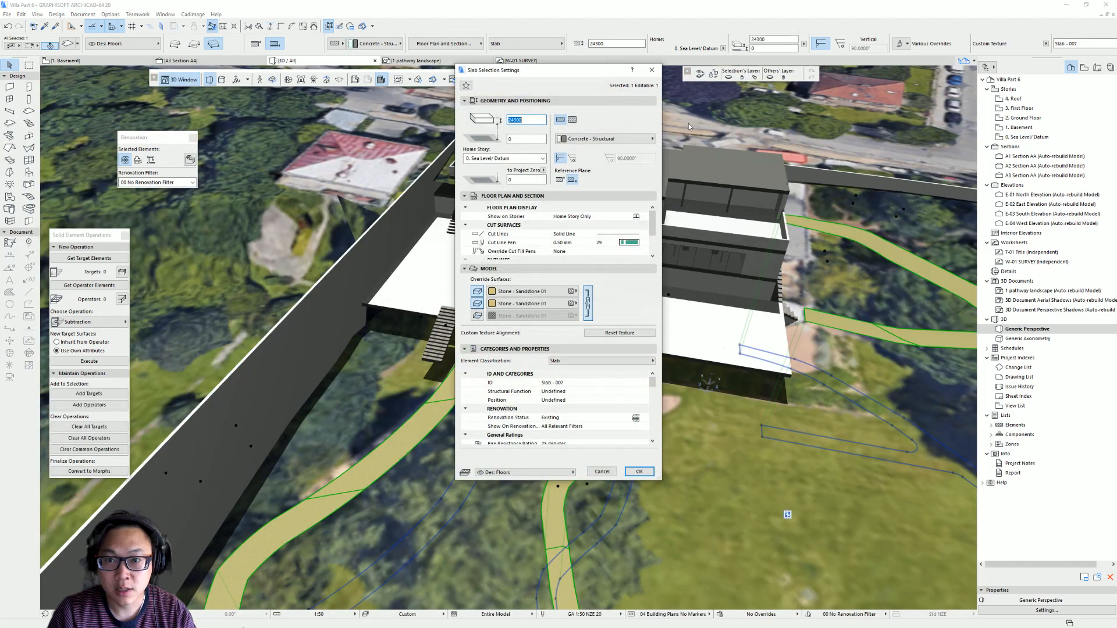
click(573, 217)
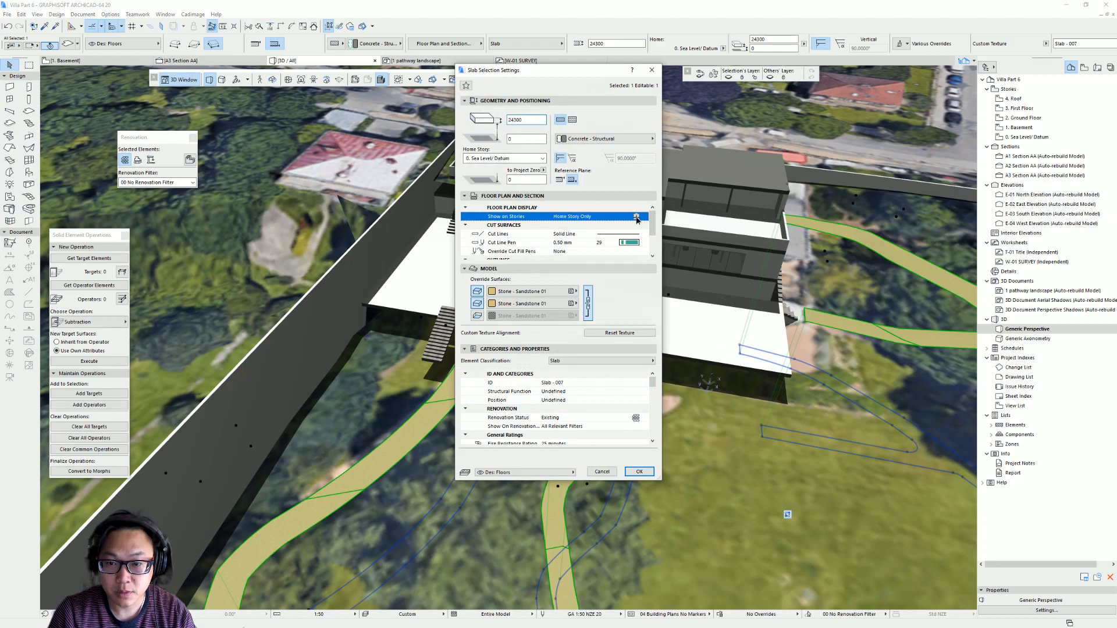
click(687, 254)
key(Return)
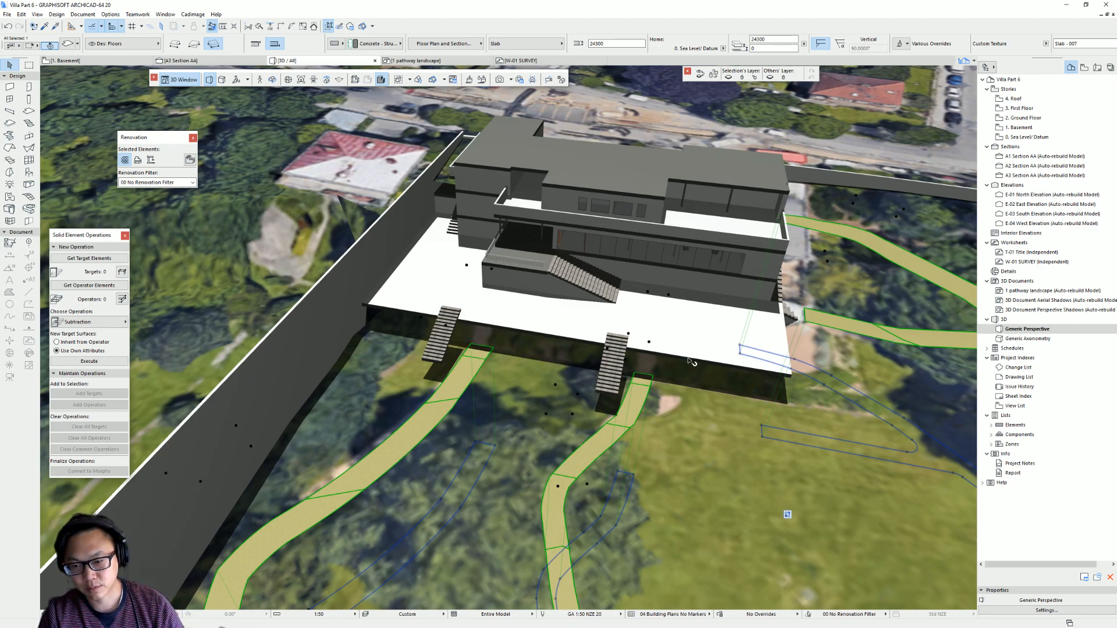
- On the ground floor plan, move the inner path slab's upper edge nodes to the stair's corners and smooth the adjoining curve
double_click(1024, 118)
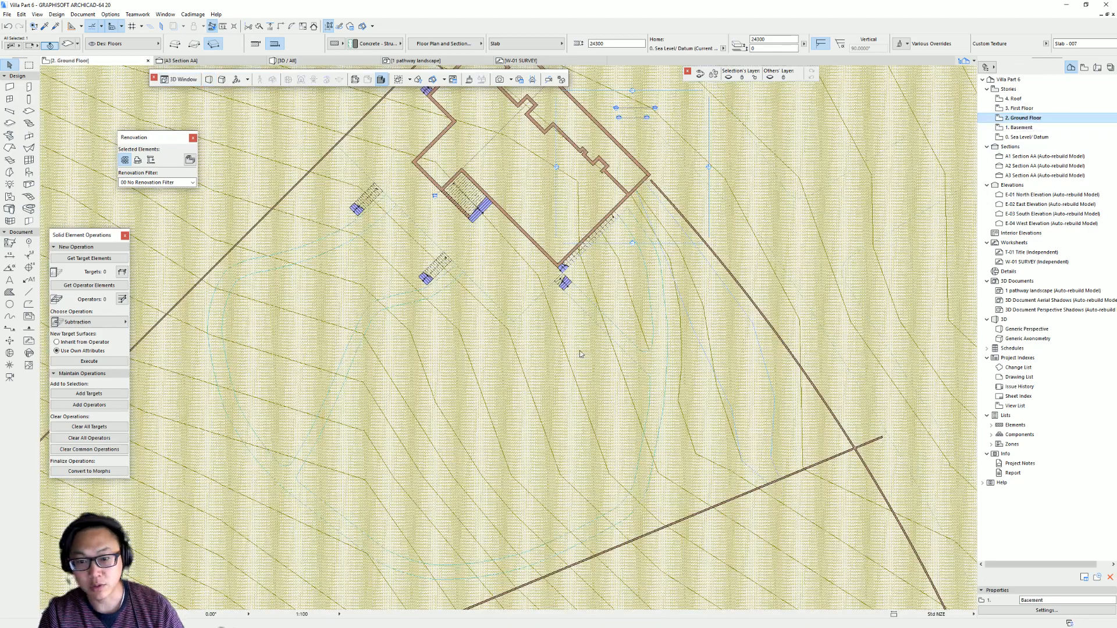
scroll(440, 263, up, 3)
click(463, 299)
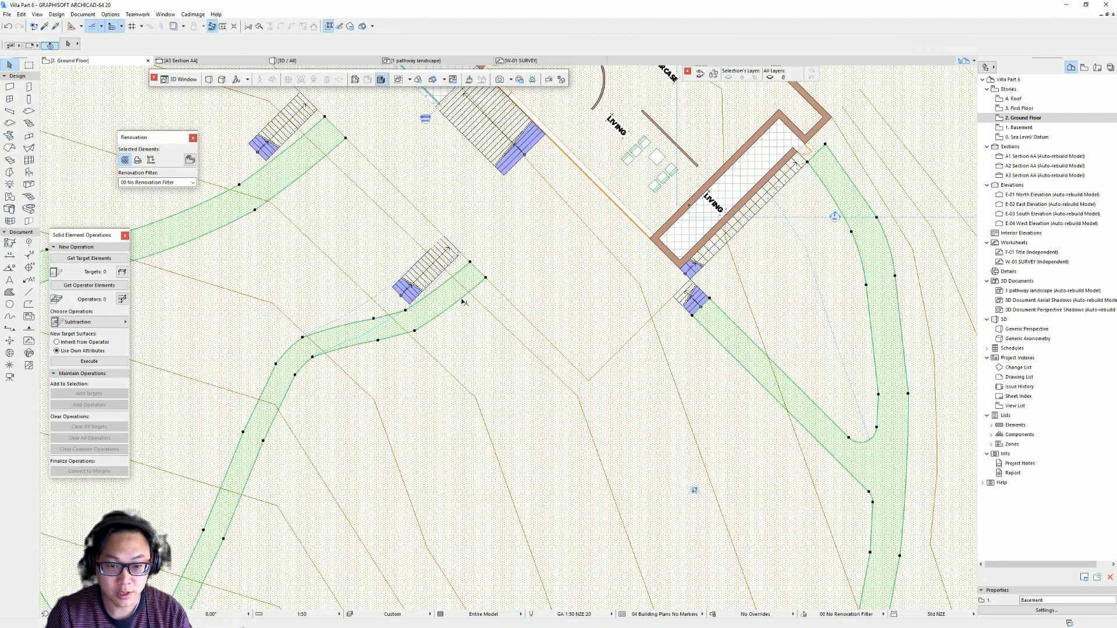
scroll(445, 266, up, 3)
click(680, 287)
click(614, 220)
click(519, 406)
click(489, 345)
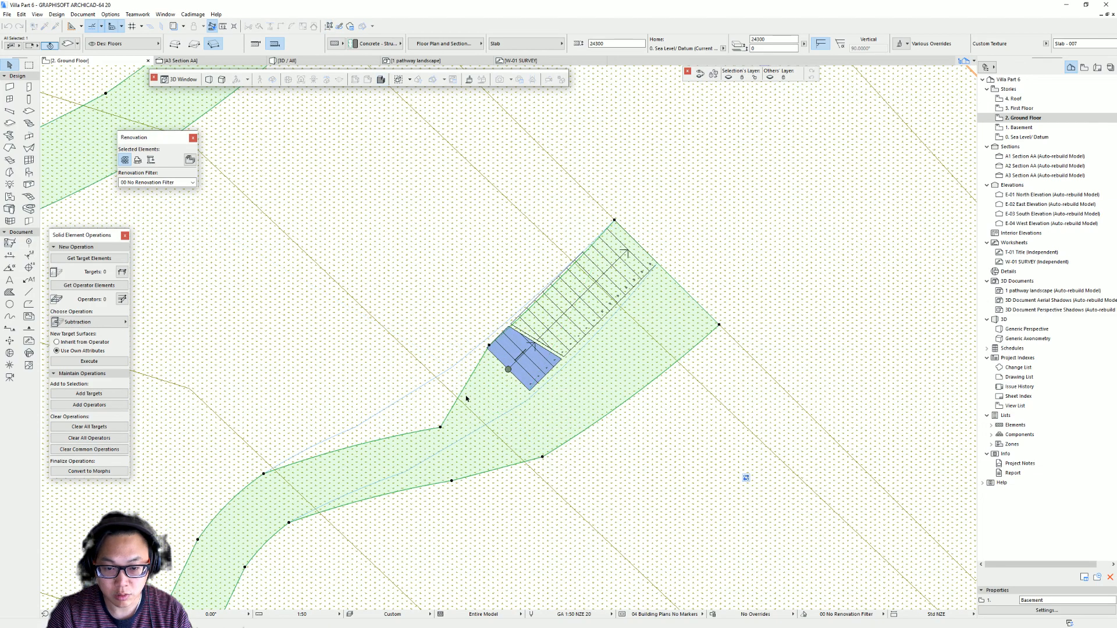
click(488, 347)
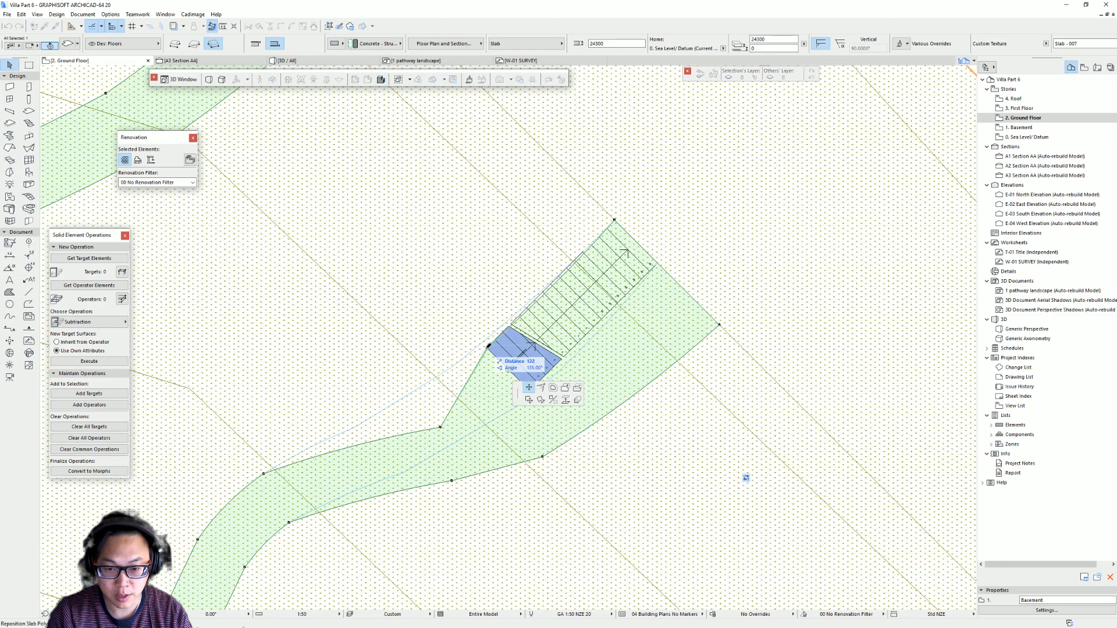
click(441, 427)
click(402, 405)
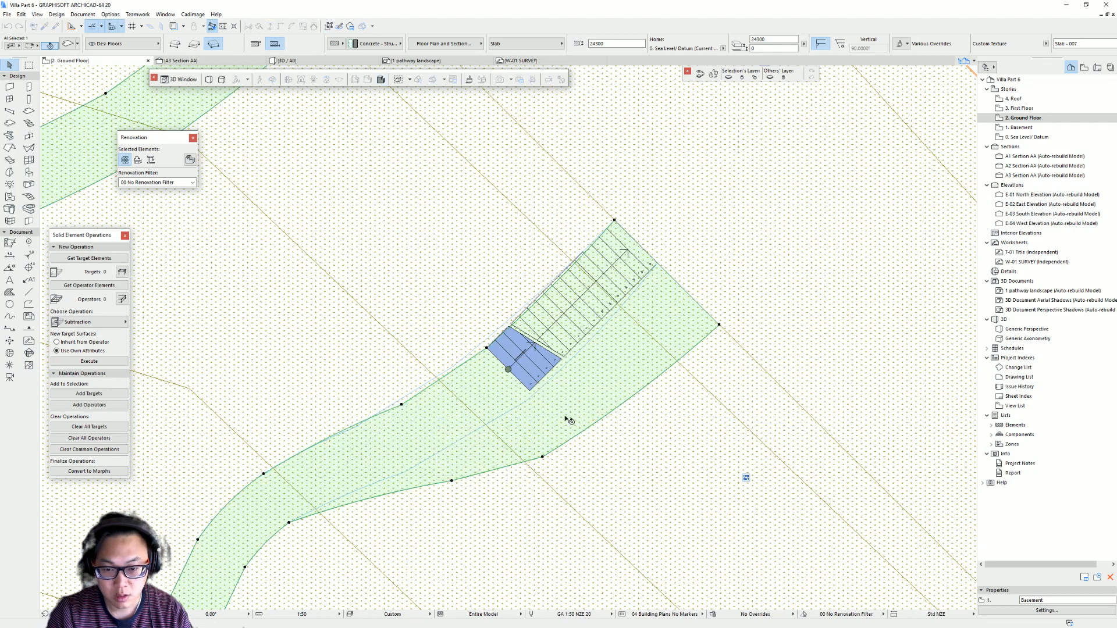
- Move the inner path slab's lower edge nodes onto the stair's far side corners and pull the adjoining bend inward
click(542, 458)
click(529, 390)
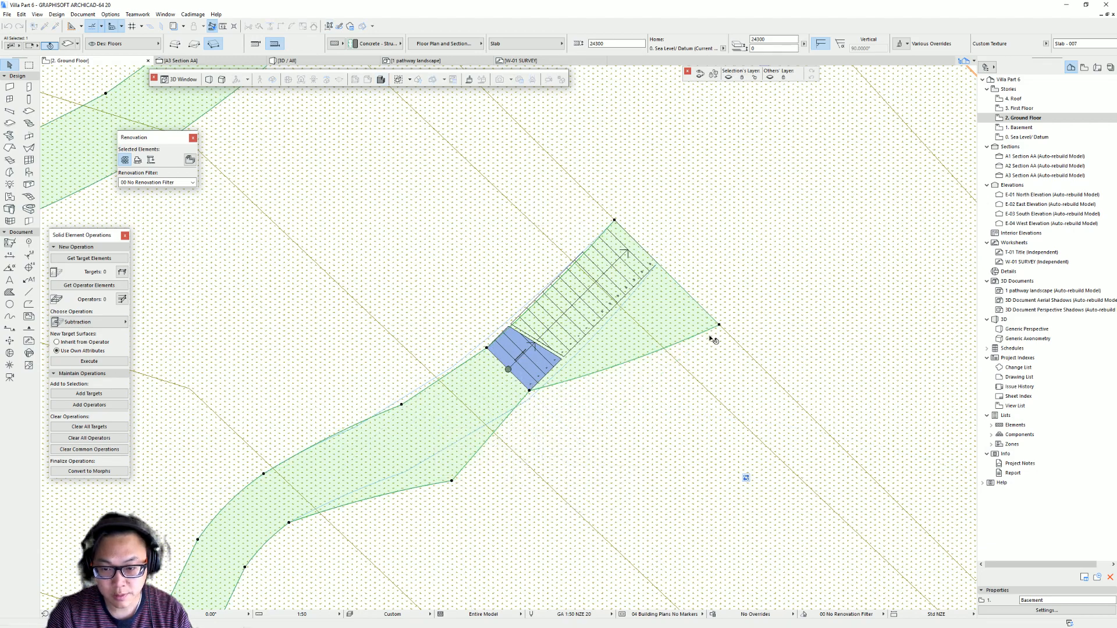
click(719, 327)
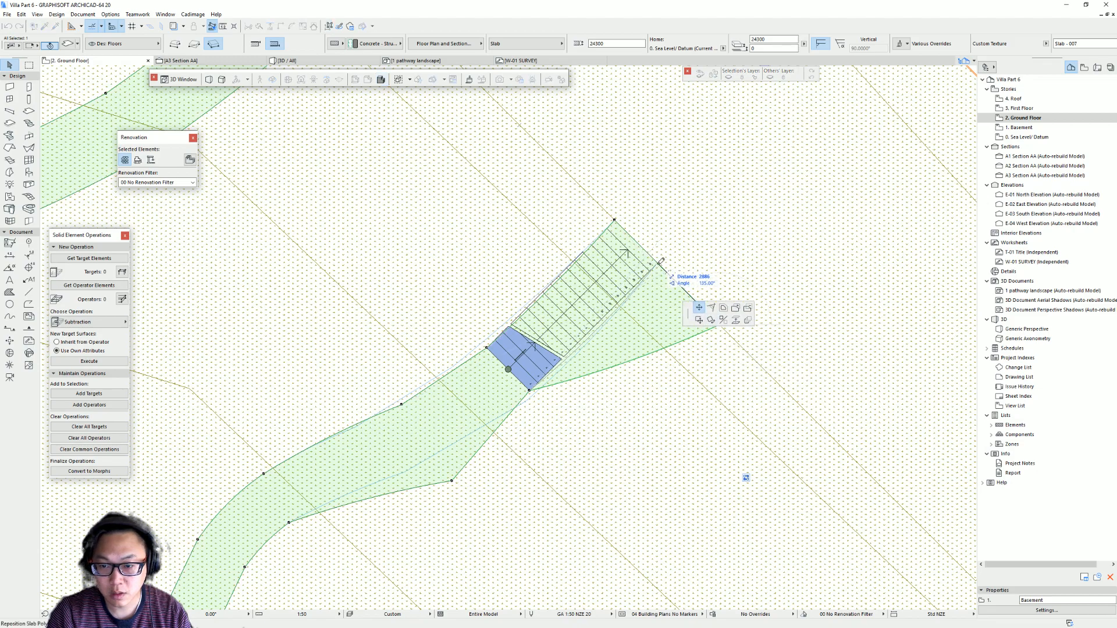
click(657, 263)
click(452, 480)
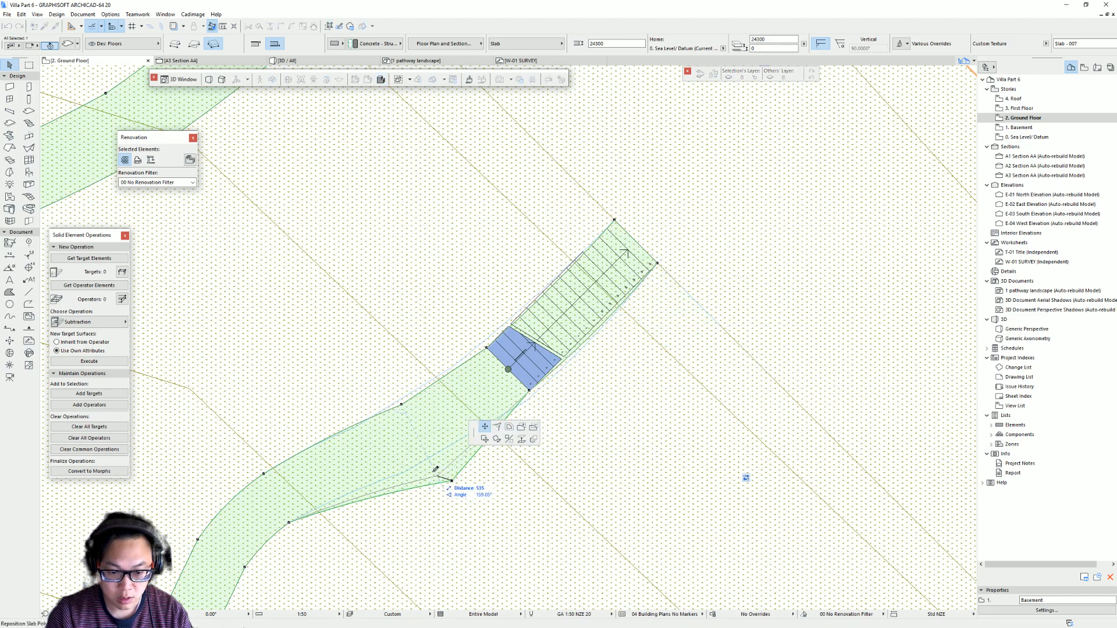
click(430, 465)
- Fit the outer path slab's upper edge to its stair by moving the nodes to the stair's upper and lower corners
scroll(431, 417, down, 3)
middle_drag(431, 418, 563, 499)
scroll(564, 499, down, 1)
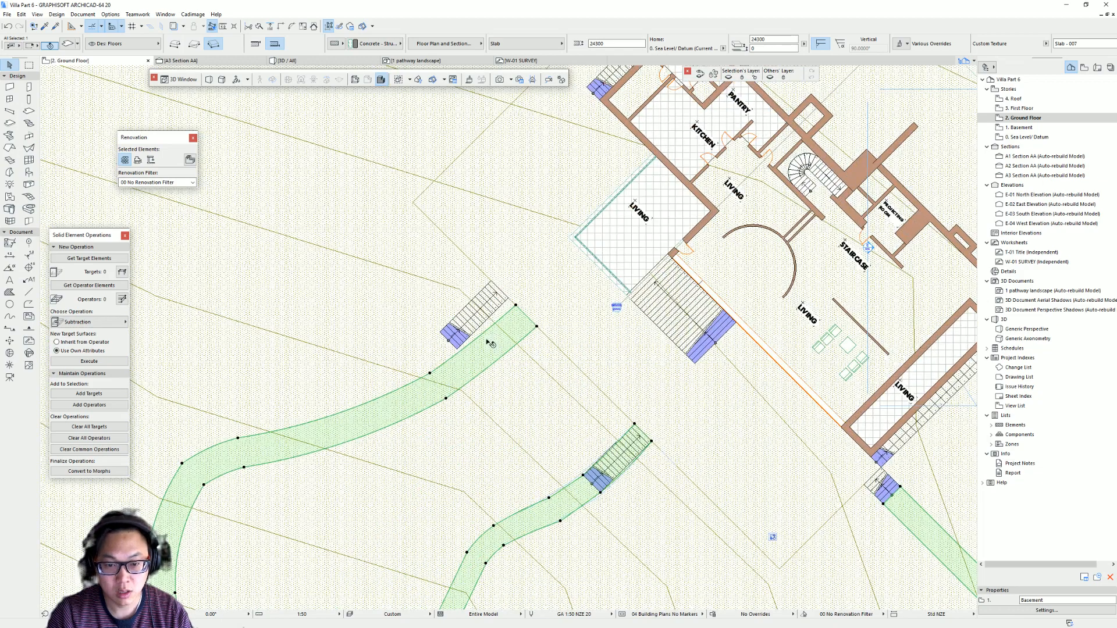
click(516, 306)
click(491, 280)
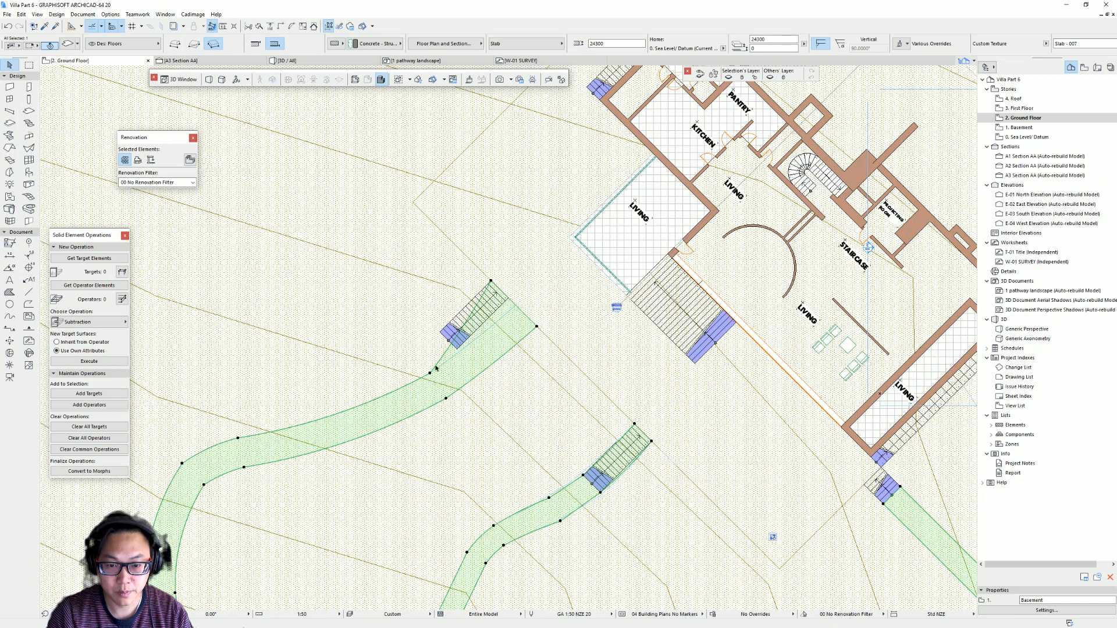
click(430, 374)
click(401, 360)
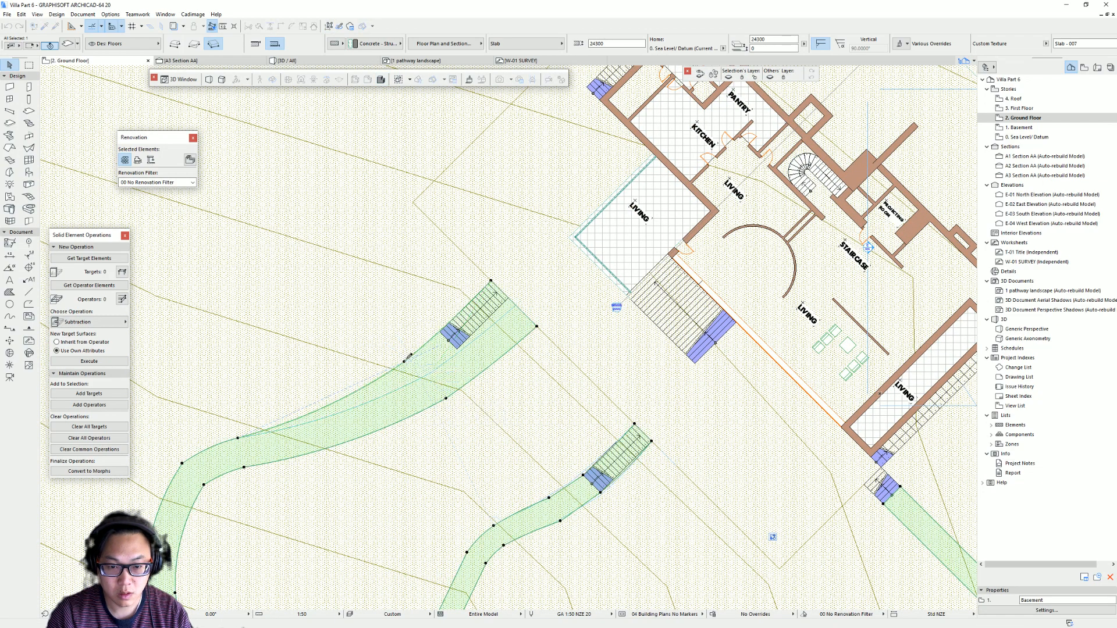
click(404, 362)
click(440, 332)
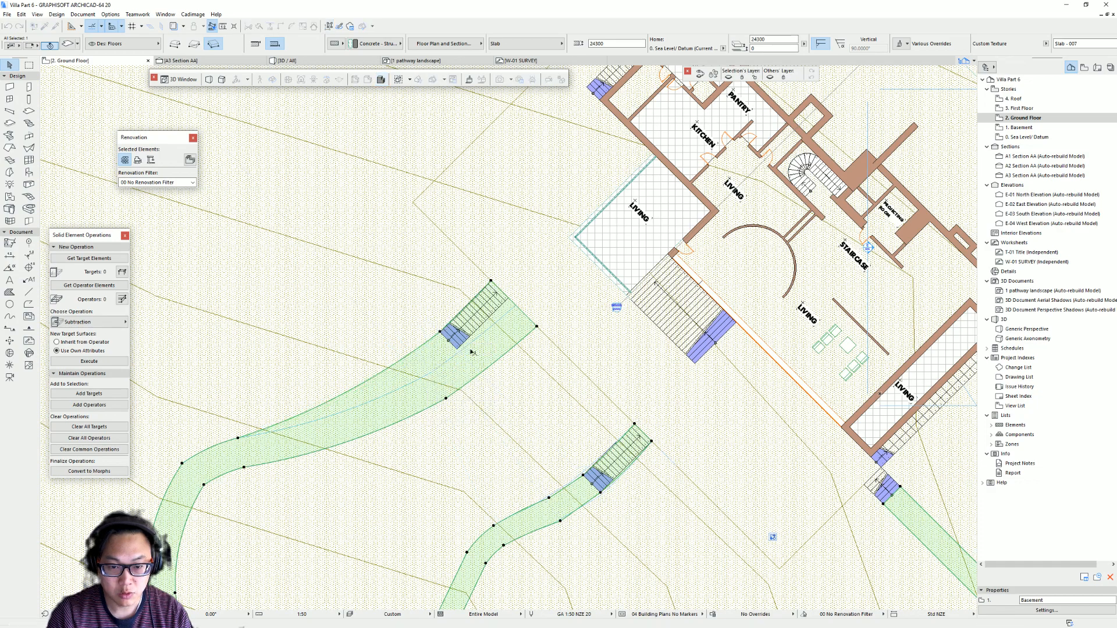
- Fit the outer path slab's lower edge to the stair's other side corners, matching the stair's width, and deselect the slab
click(446, 398)
click(457, 348)
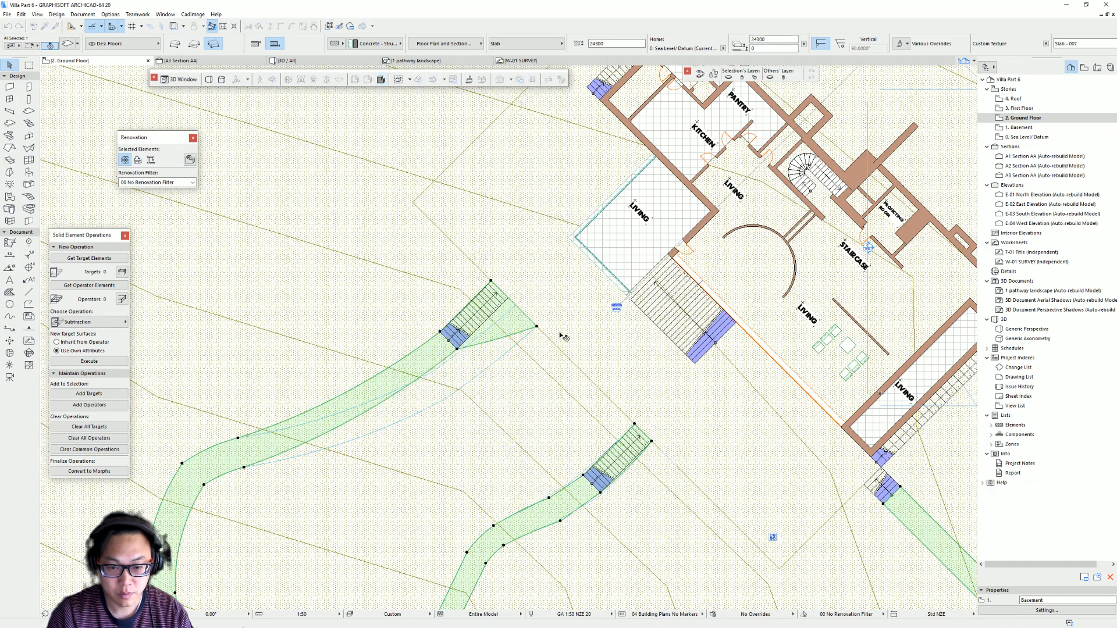
click(536, 326)
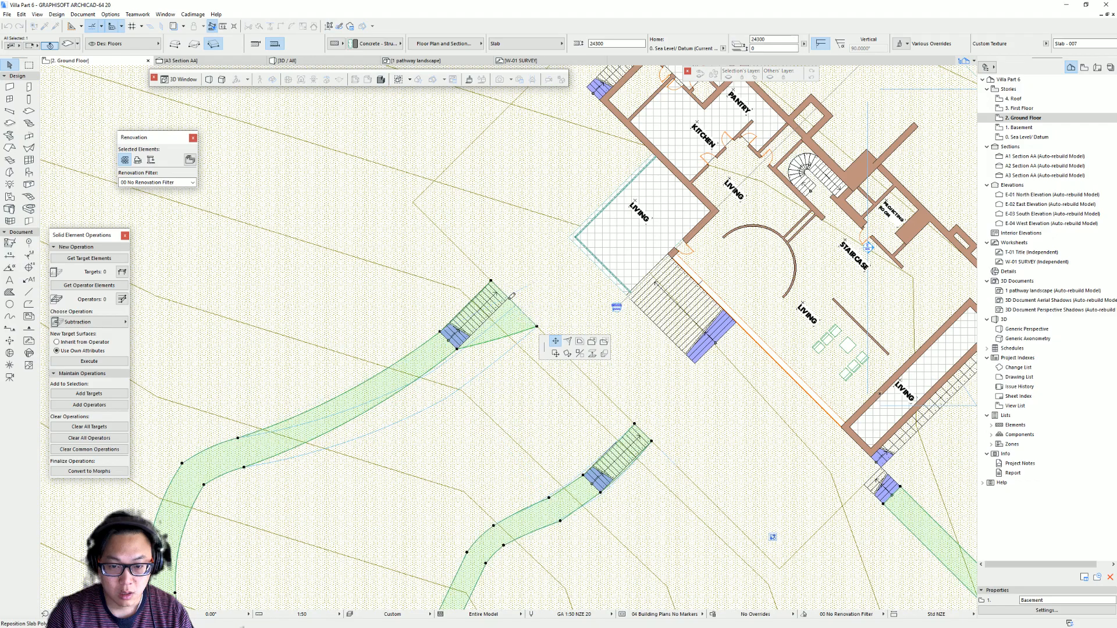
click(508, 298)
key(Escape)
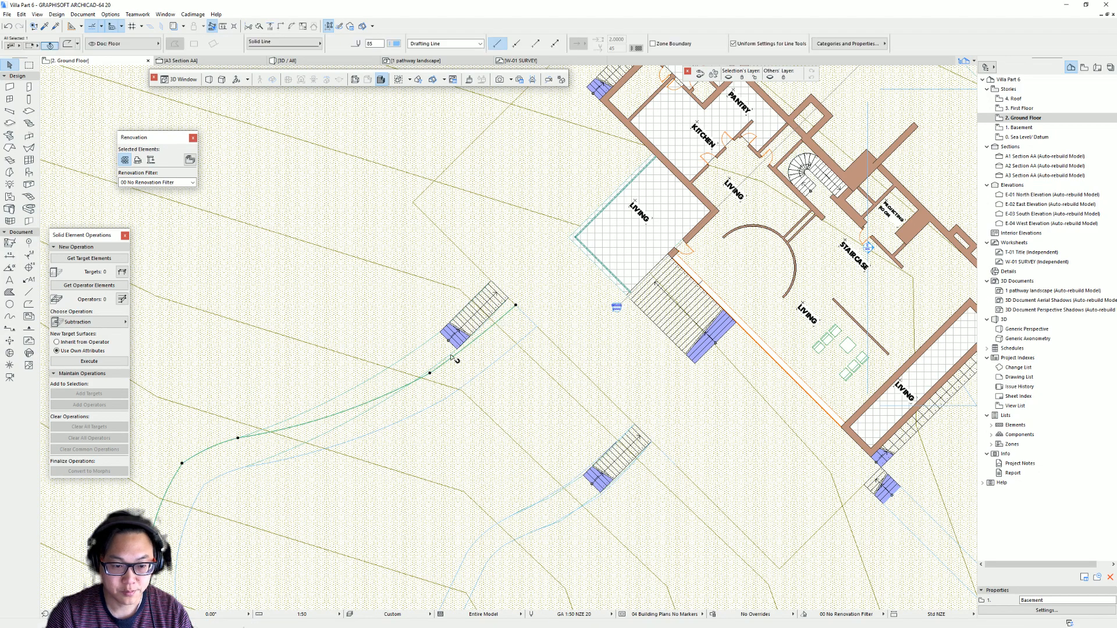
scroll(488, 349, down, 2)
scroll(527, 373, up, 5)
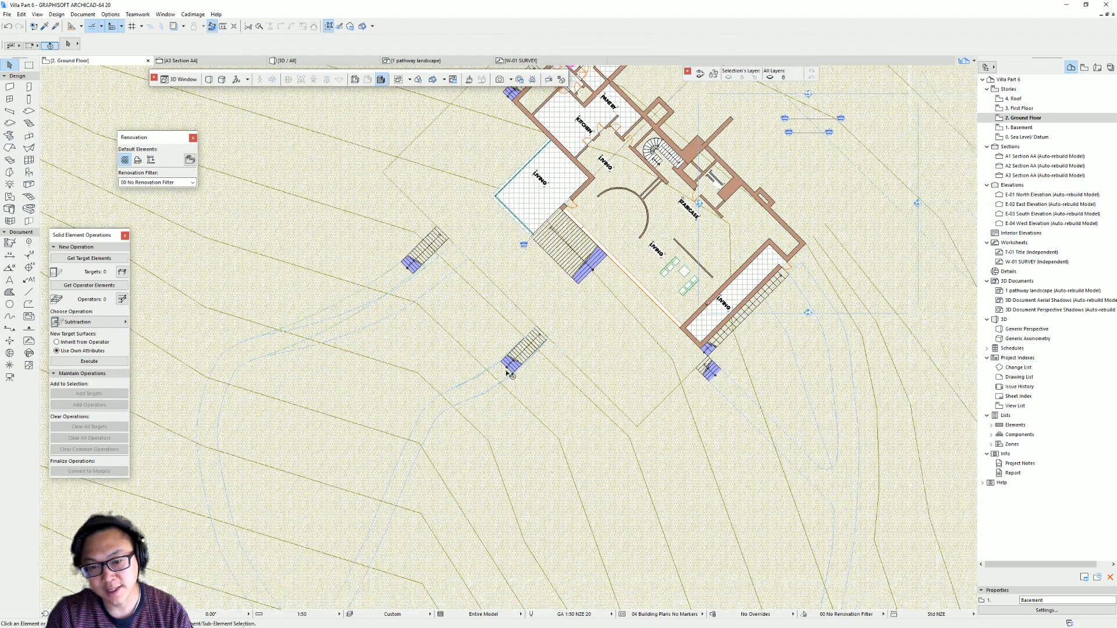
- Switch to the 3D view, deselect the path slabs, and turn off transparency and sun shadows in the 3D window settings
key(F3)
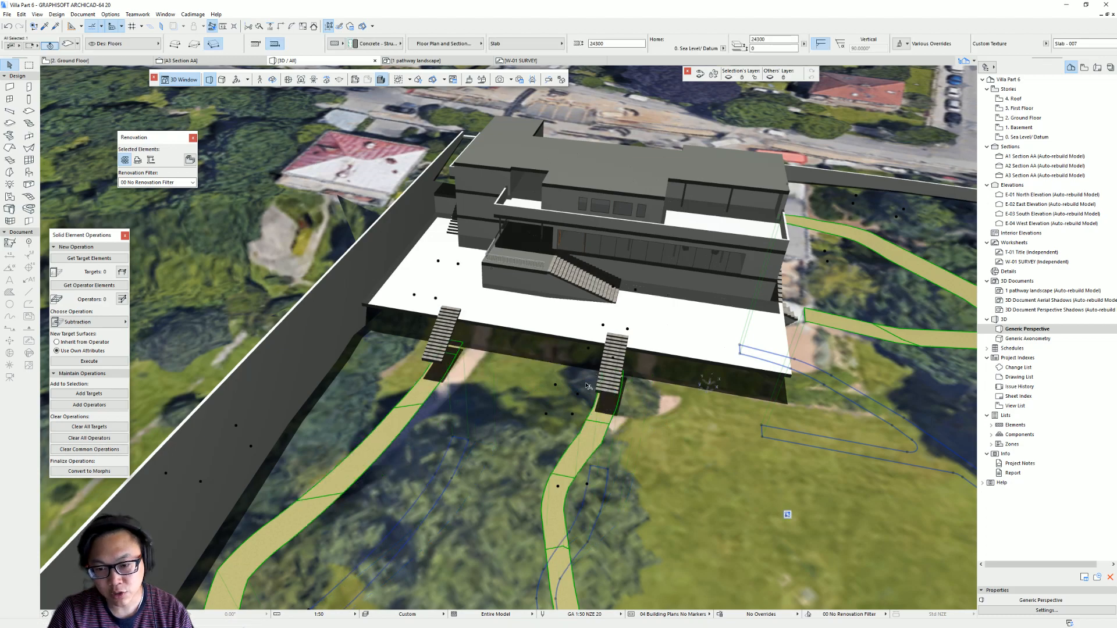
scroll(593, 382, up, 5)
scroll(605, 368, down, 3)
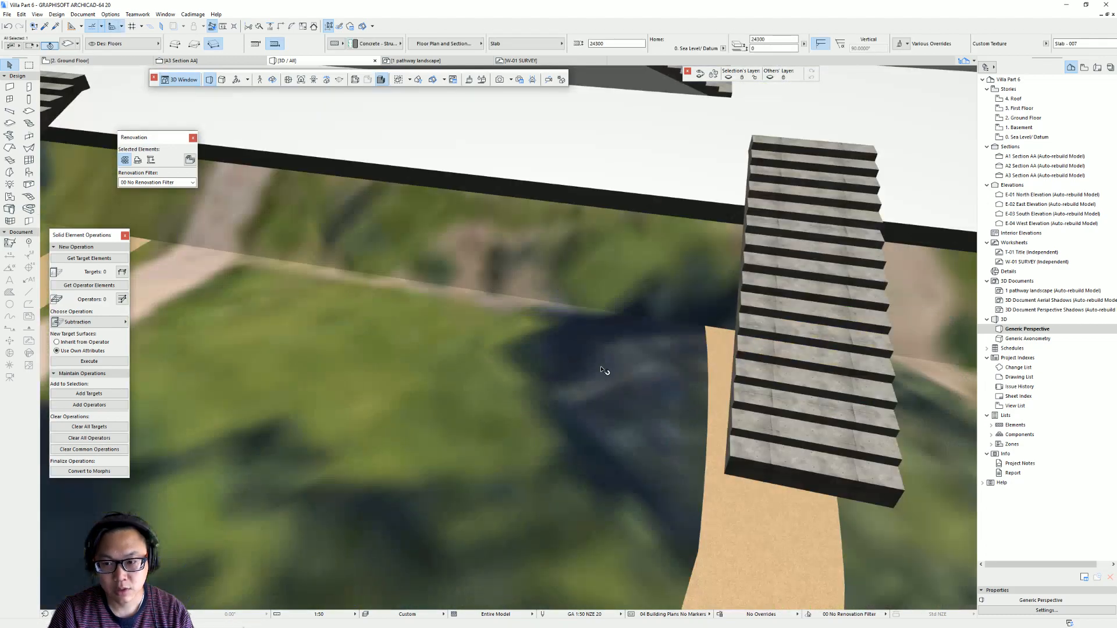
scroll(607, 355, down, 5)
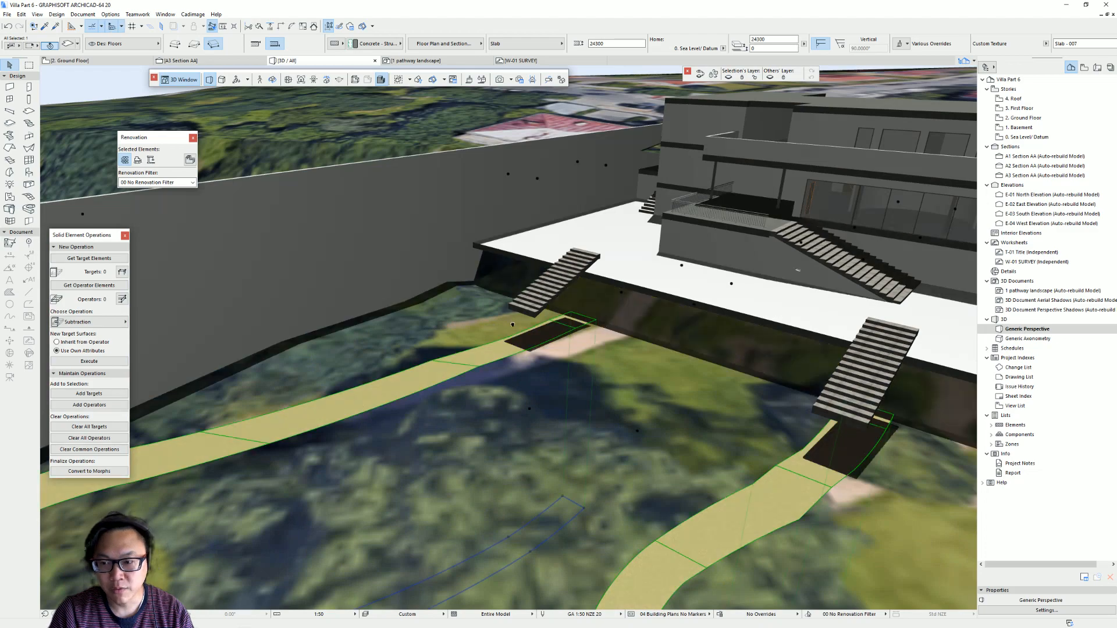
key(Escape)
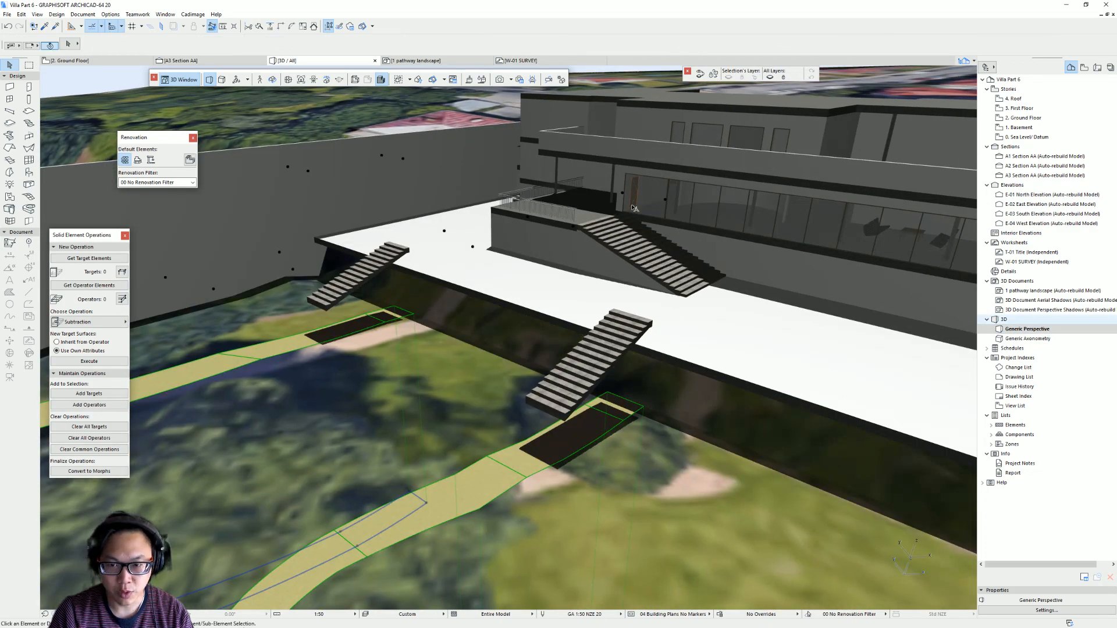
right_click(1023, 329)
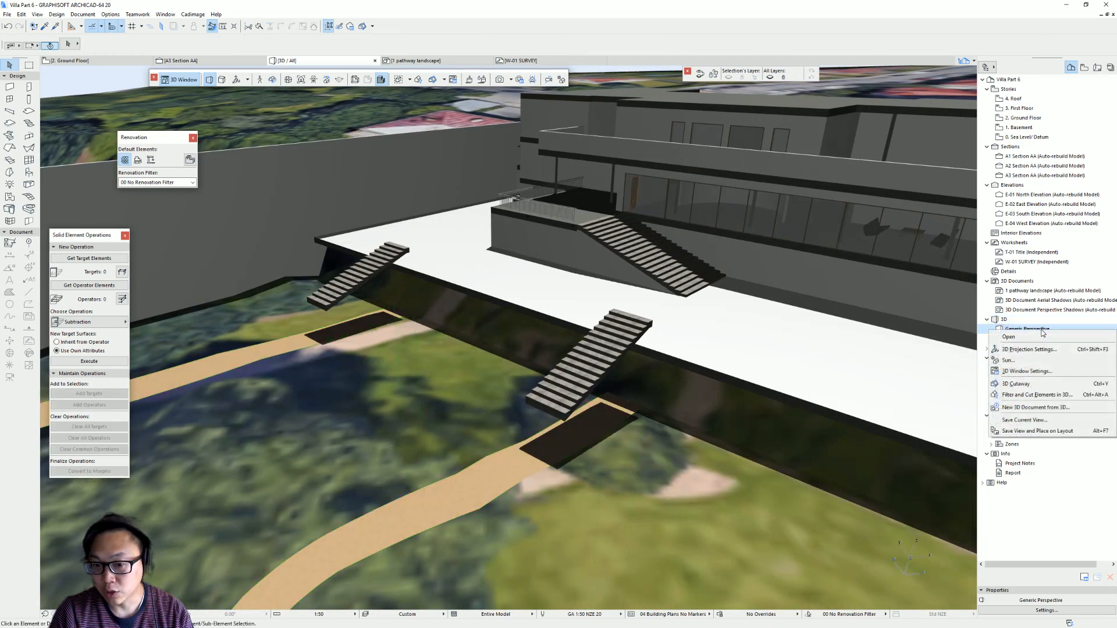
click(1027, 371)
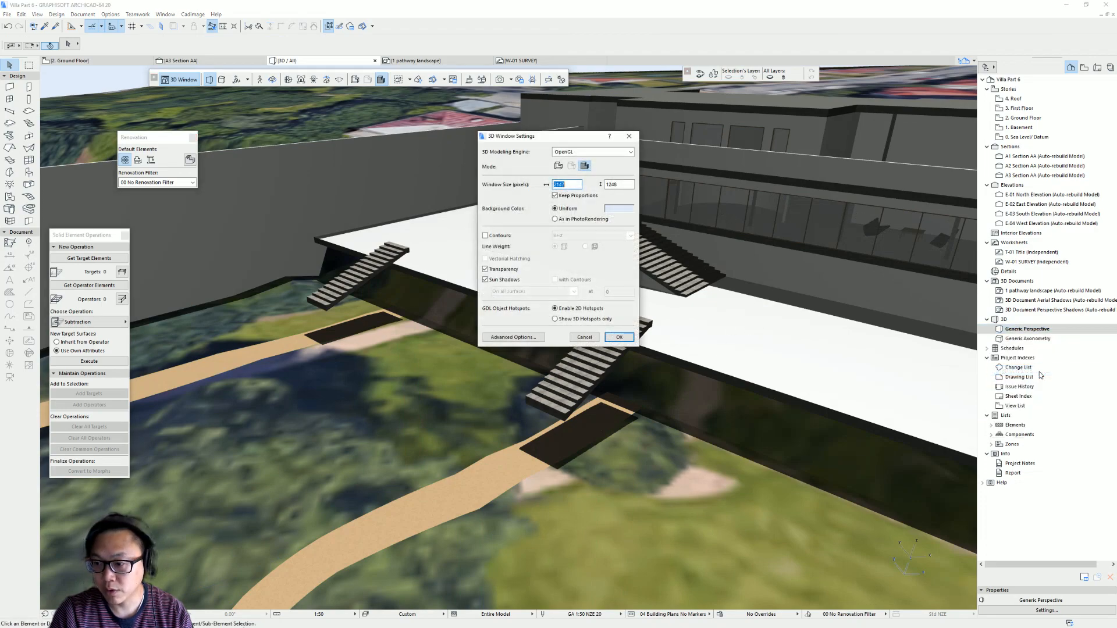
click(503, 280)
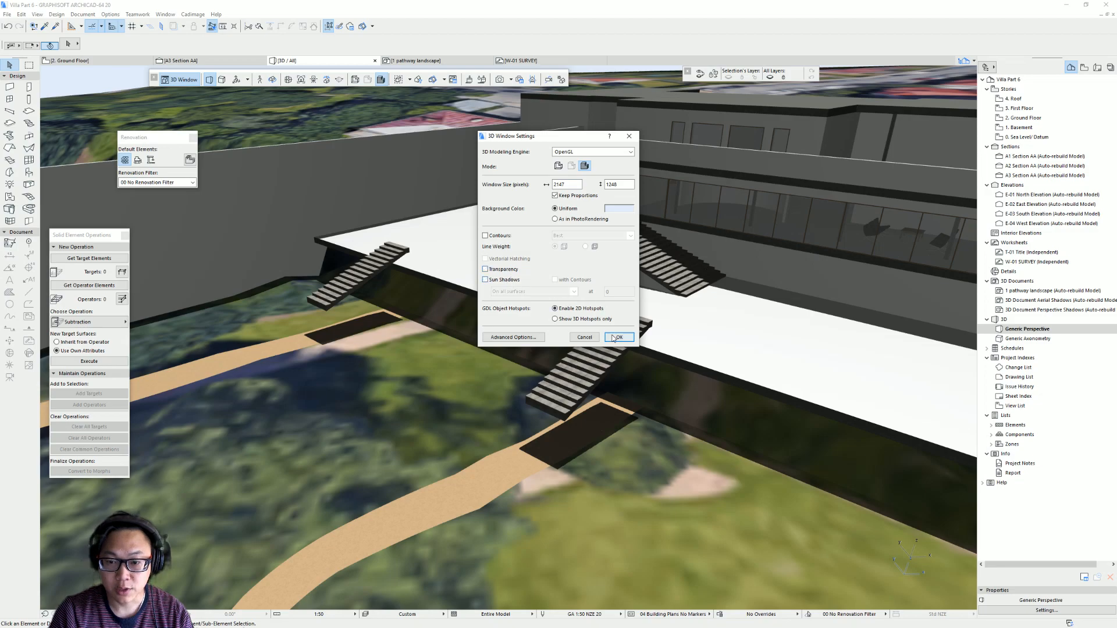
click(619, 337)
shift+middle_drag(467, 381, 605, 314)
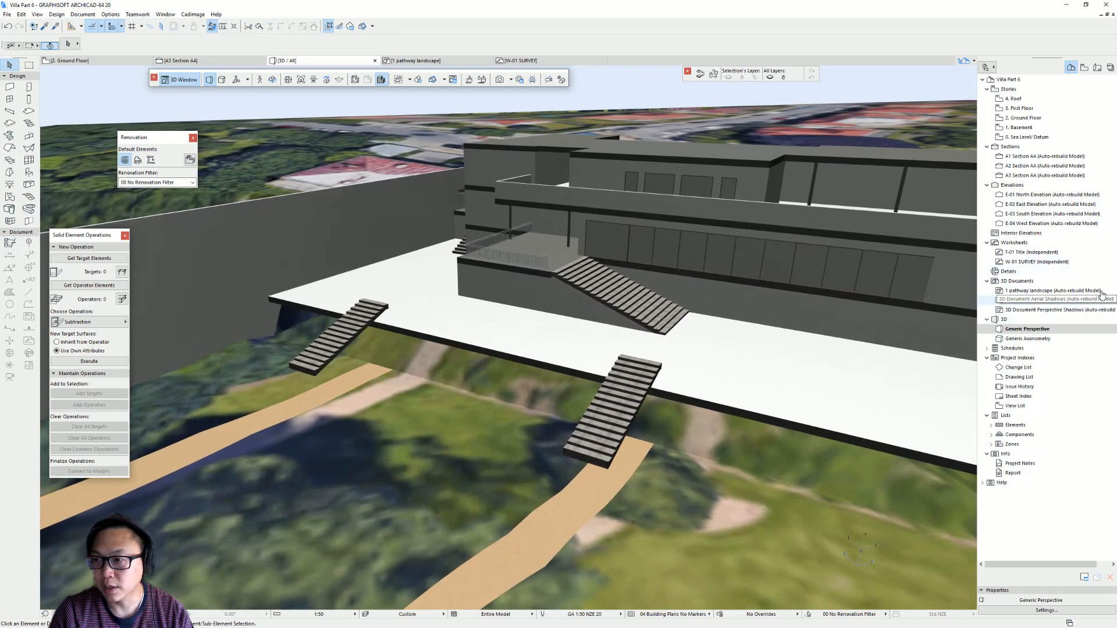
- Select both garden path stairs and move them vertically down so their top treads come level with the terrace slab
scroll(379, 295, up, 2)
click(387, 302)
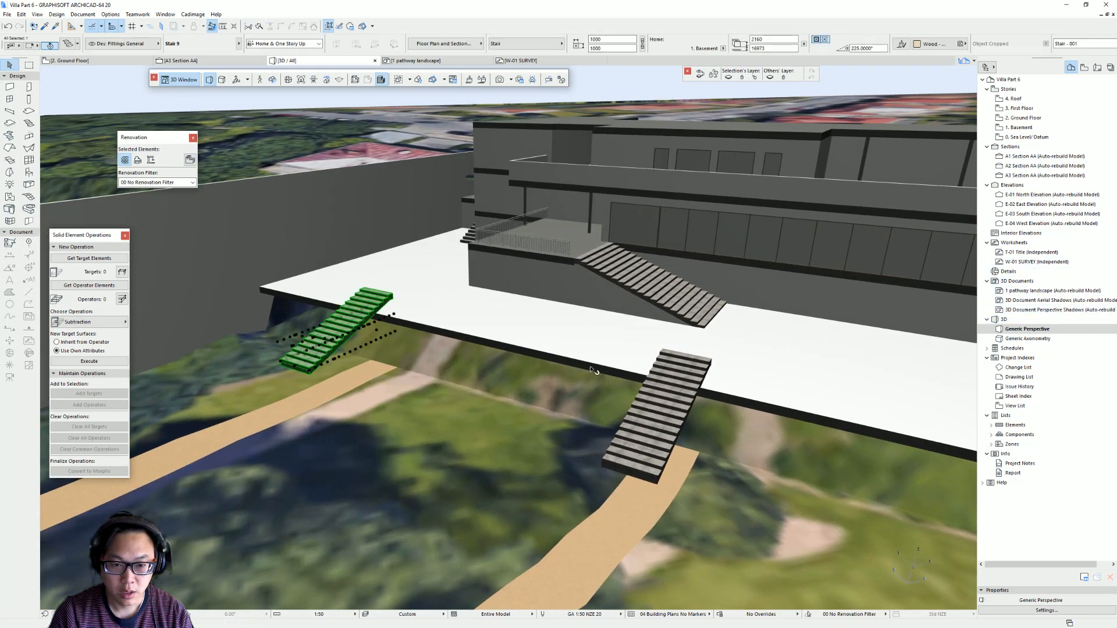
shift+click(667, 352)
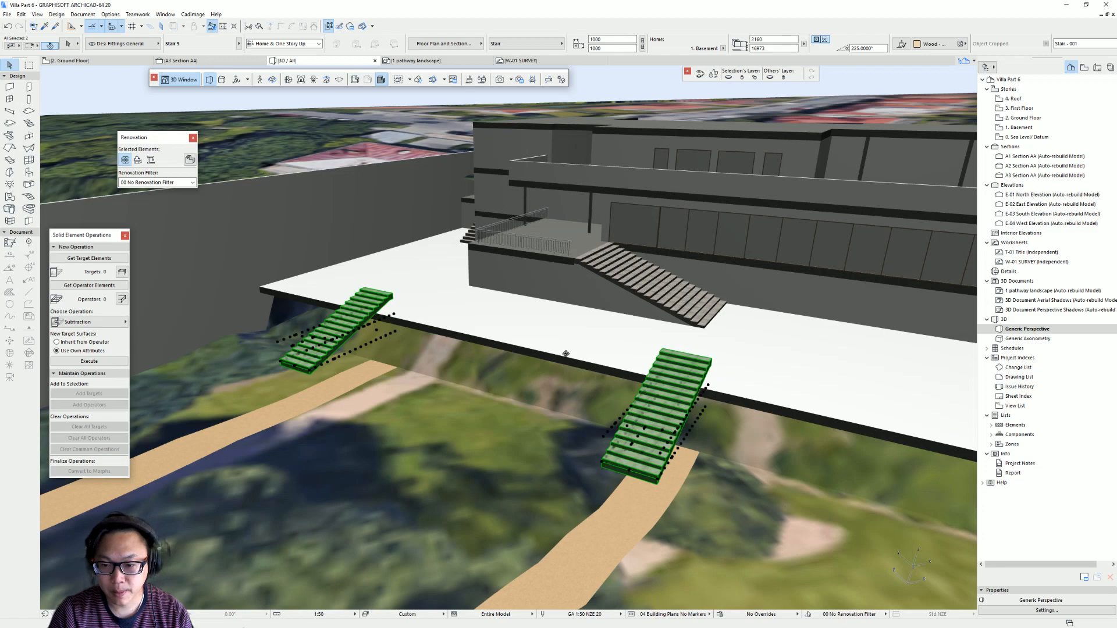
shift+middle_drag(565, 354, 712, 387)
shift+middle_drag(544, 349, 509, 345)
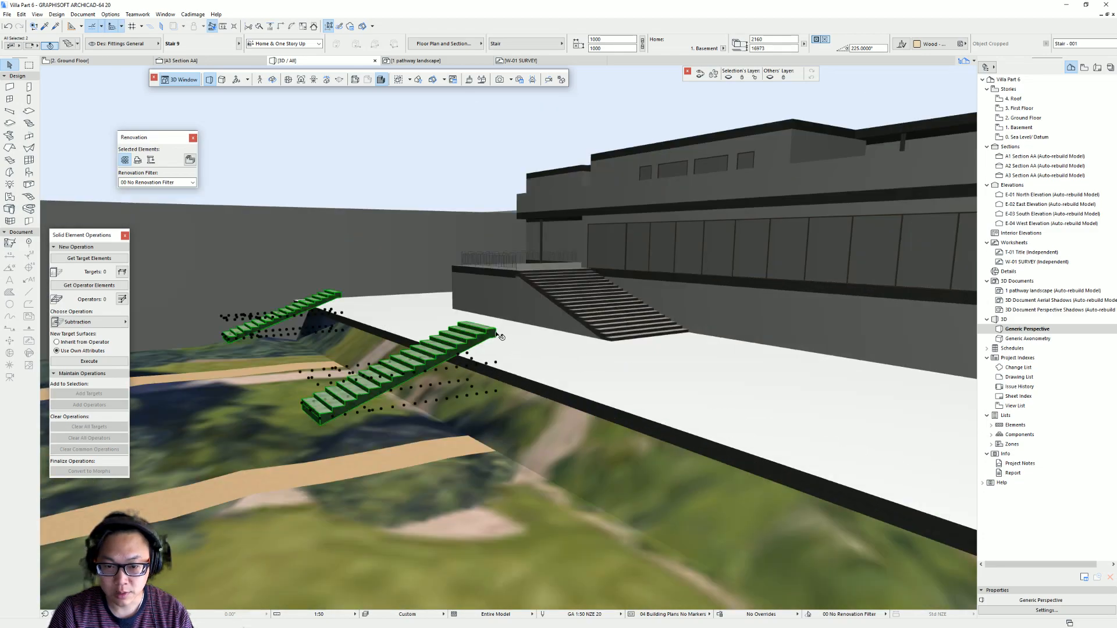
shift+middle_drag(505, 355, 414, 336)
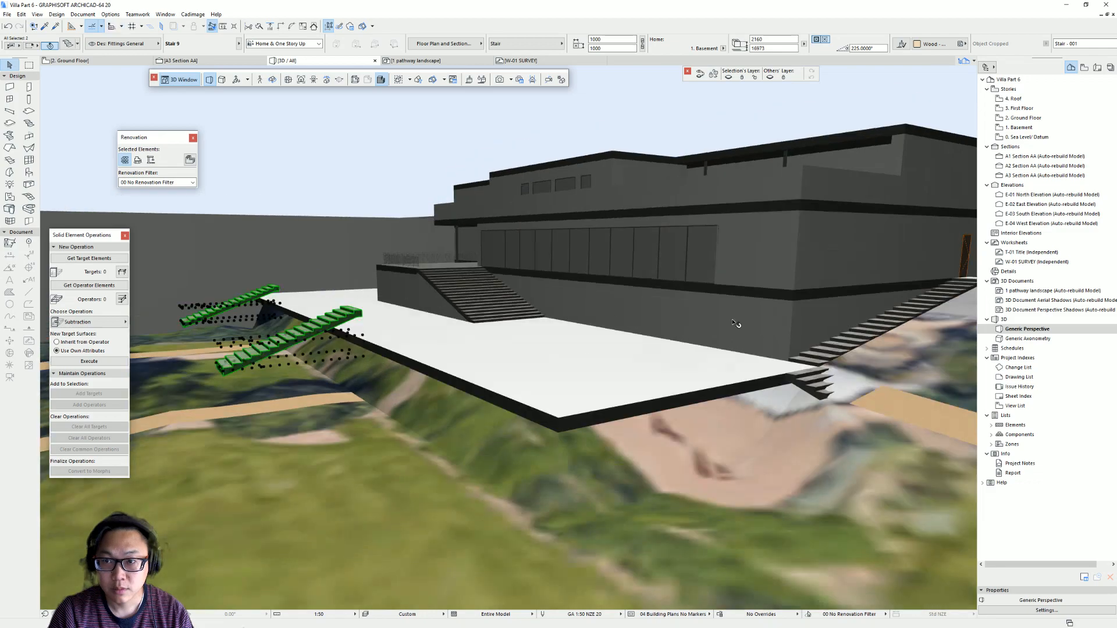
click(361, 311)
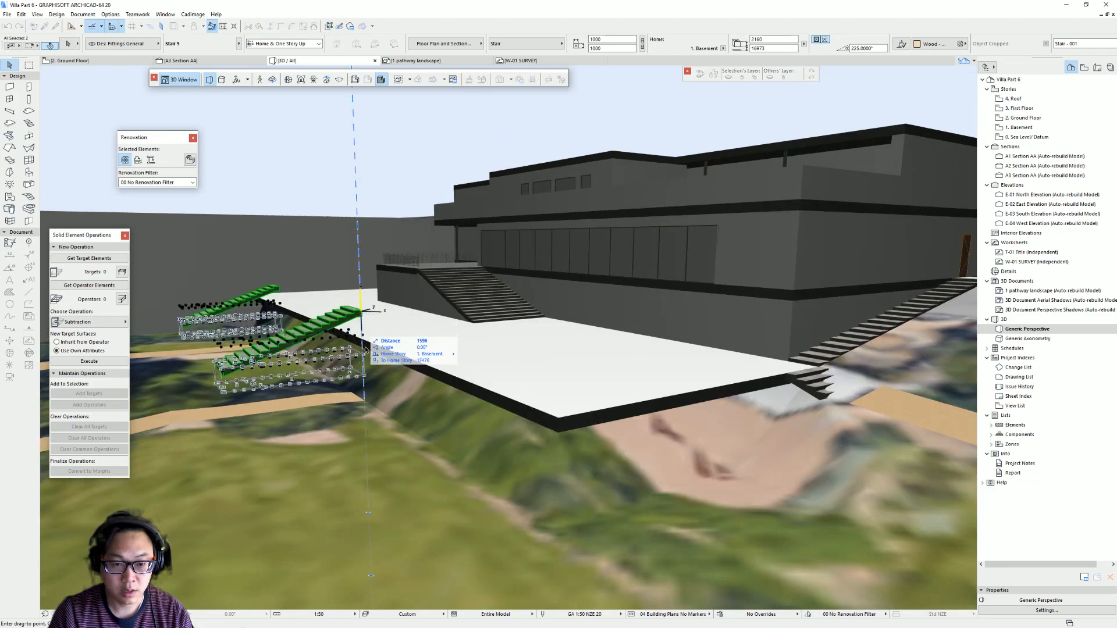
click(556, 419)
scroll(335, 334, up, 5)
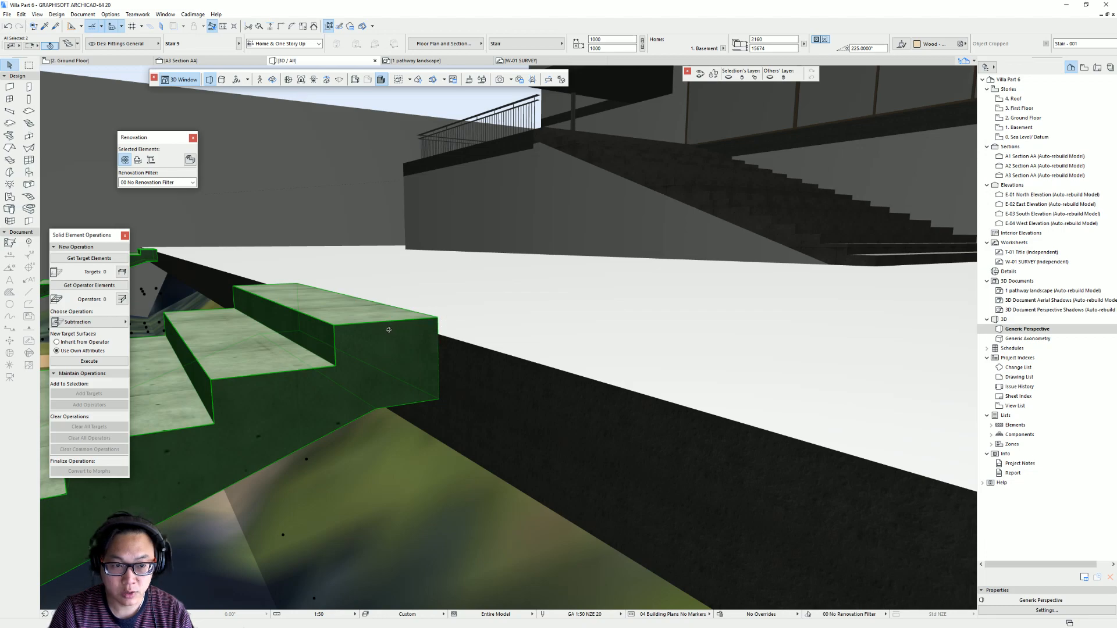
scroll(328, 358, up, 2)
scroll(391, 370, down, 4)
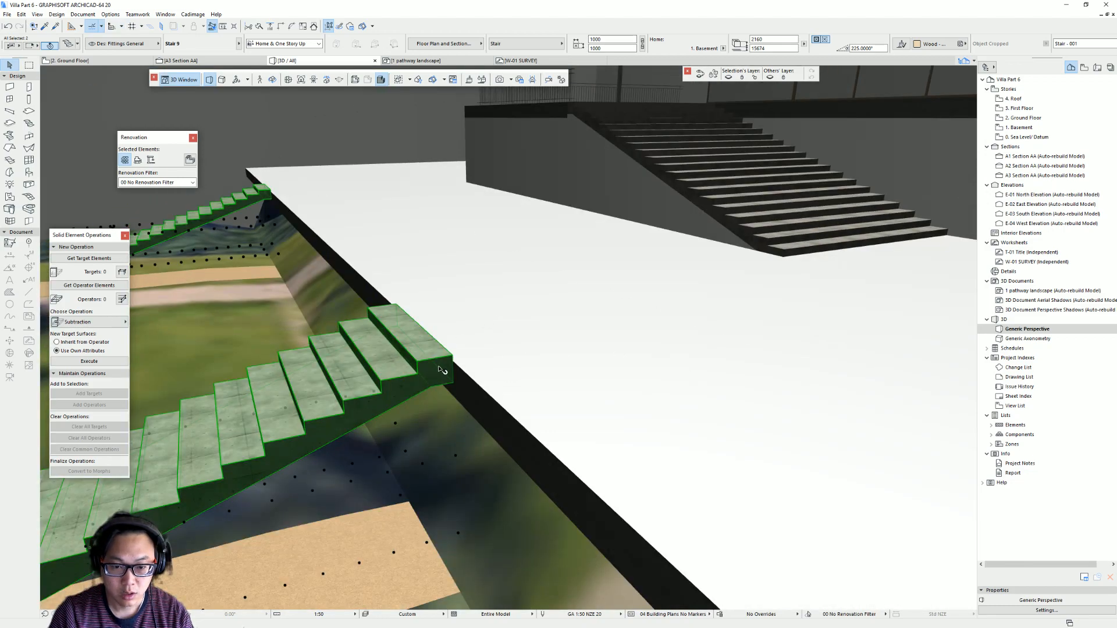
key(Escape)
click(456, 362)
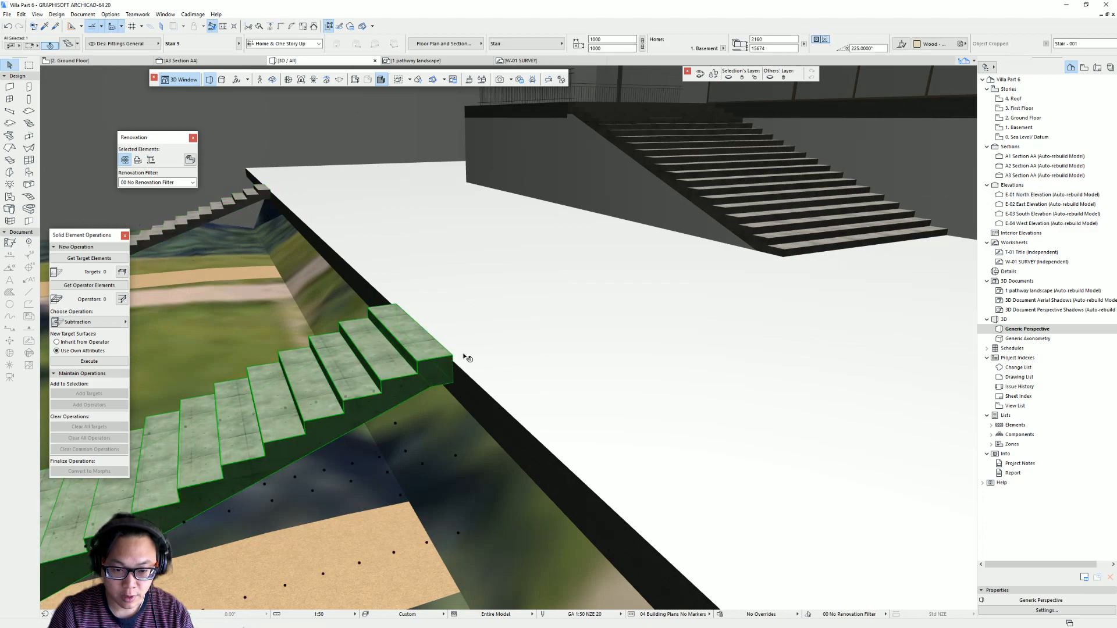
key(ctrl+d)
click(452, 356)
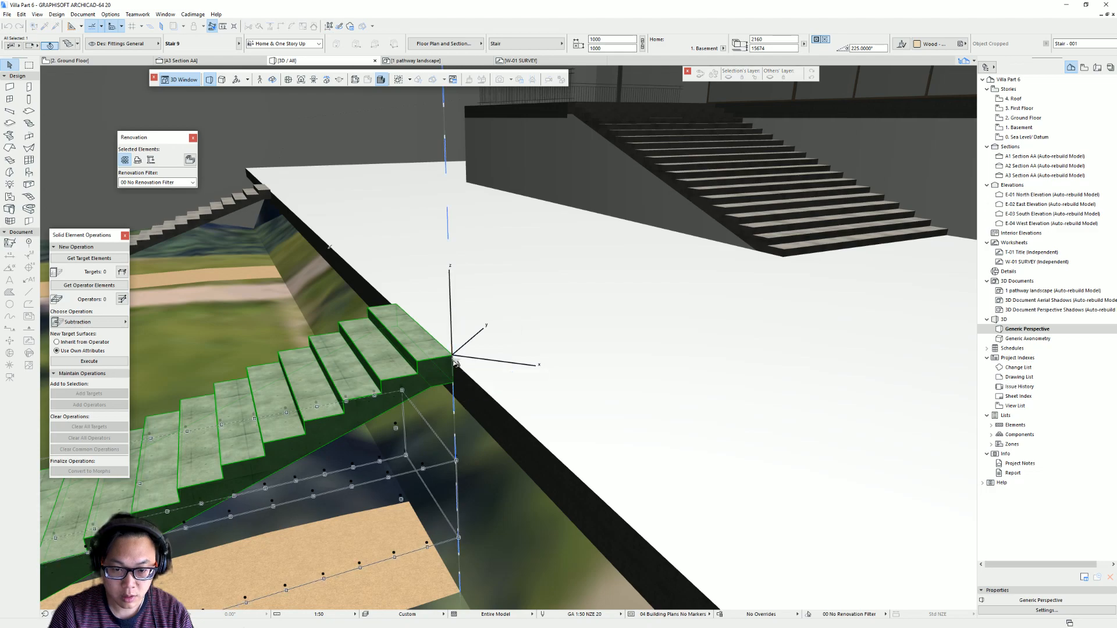
key(Escape)
key(Escape)
- Lower the nearer garden stair vertically so its top tread's corner meets the terrace slab's top edge, and deselect it
scroll(389, 380, up, 2)
shift+middle_drag(295, 396, 502, 396)
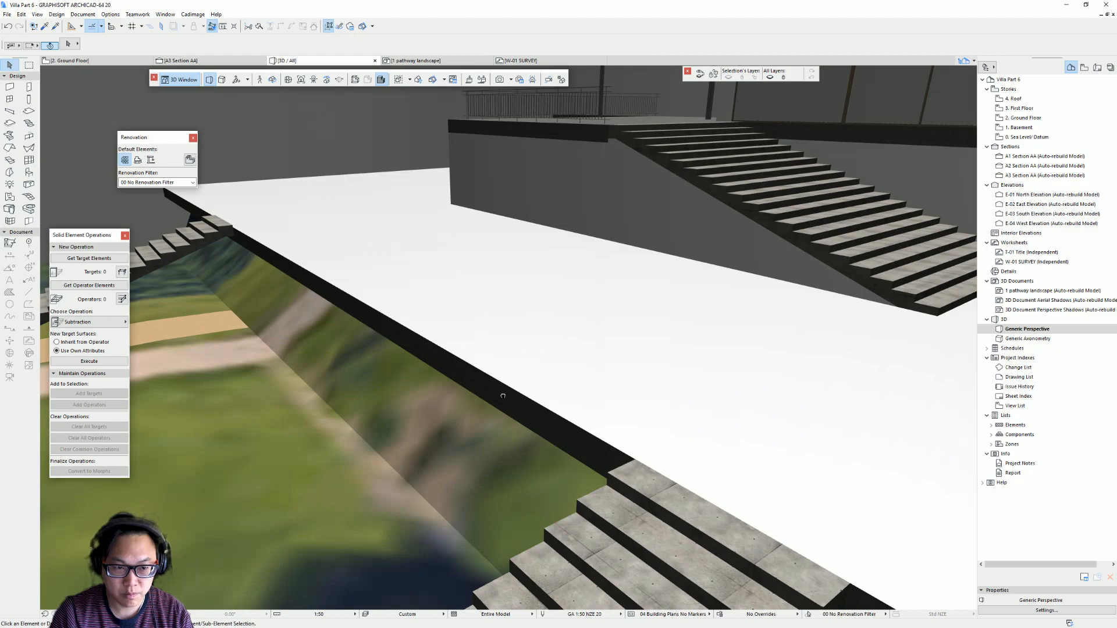
shift+middle_drag(674, 396, 755, 496)
scroll(673, 518, up, 5)
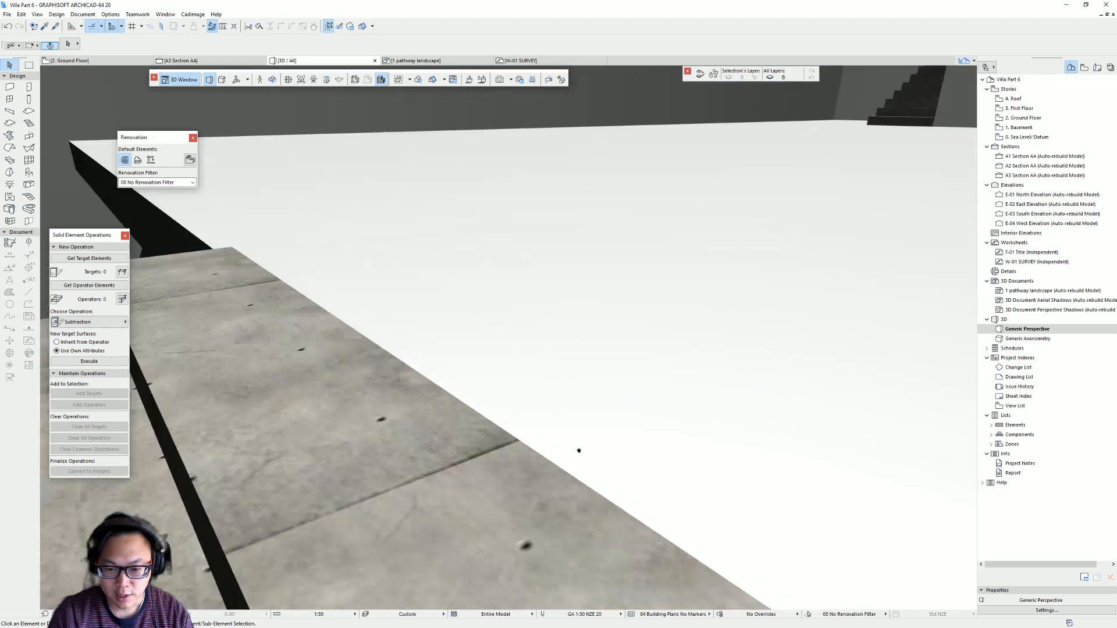
shift+middle_drag(403, 287, 465, 366)
click(498, 348)
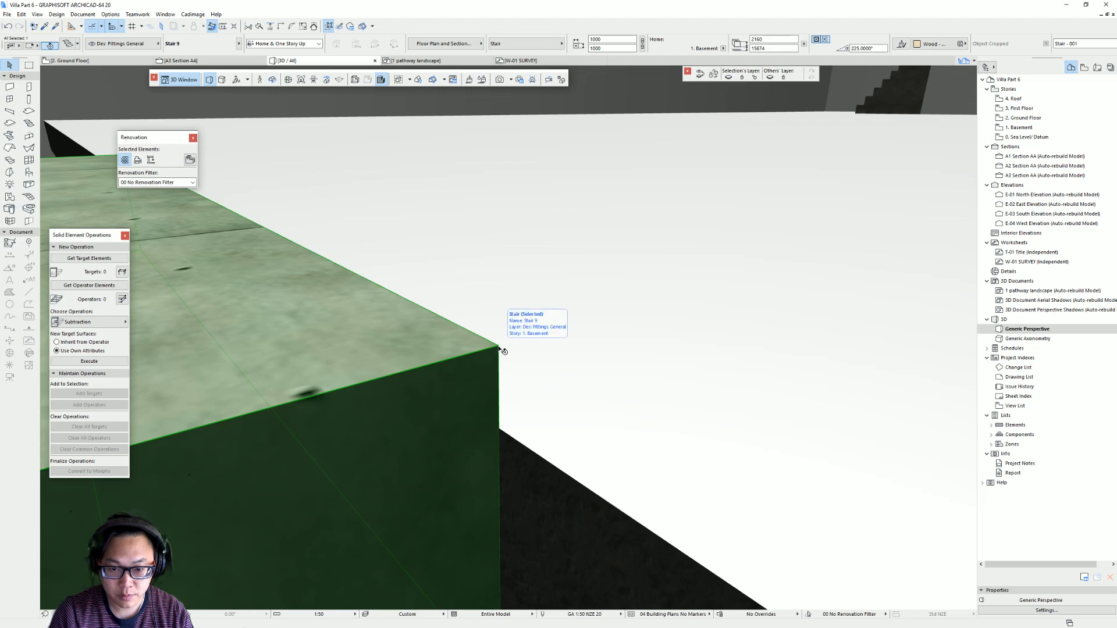
click(499, 348)
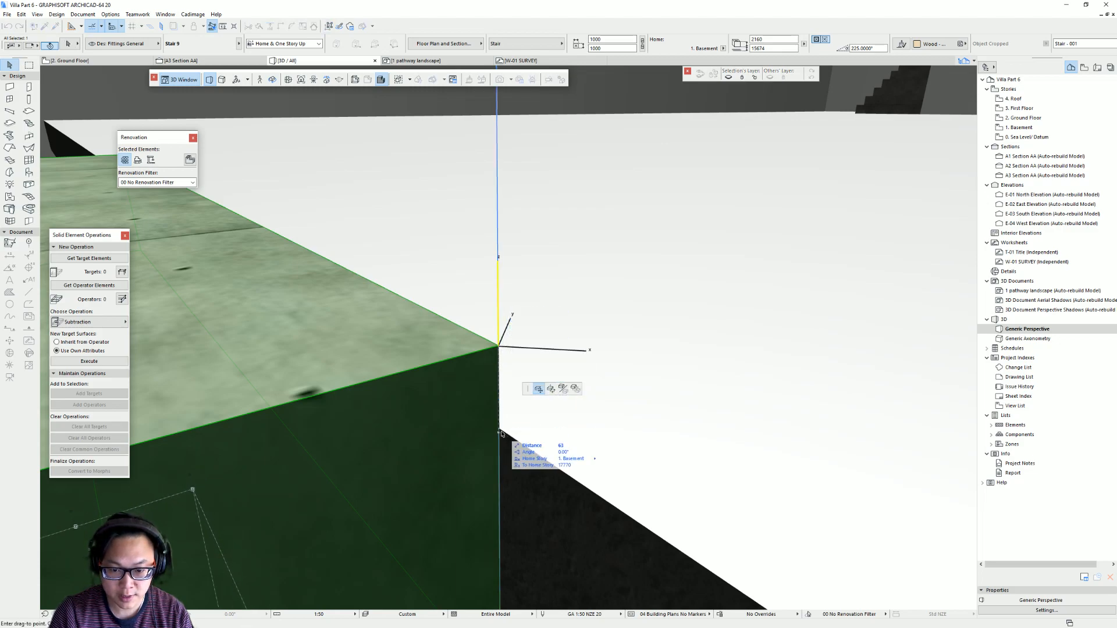
click(549, 449)
key(Escape)
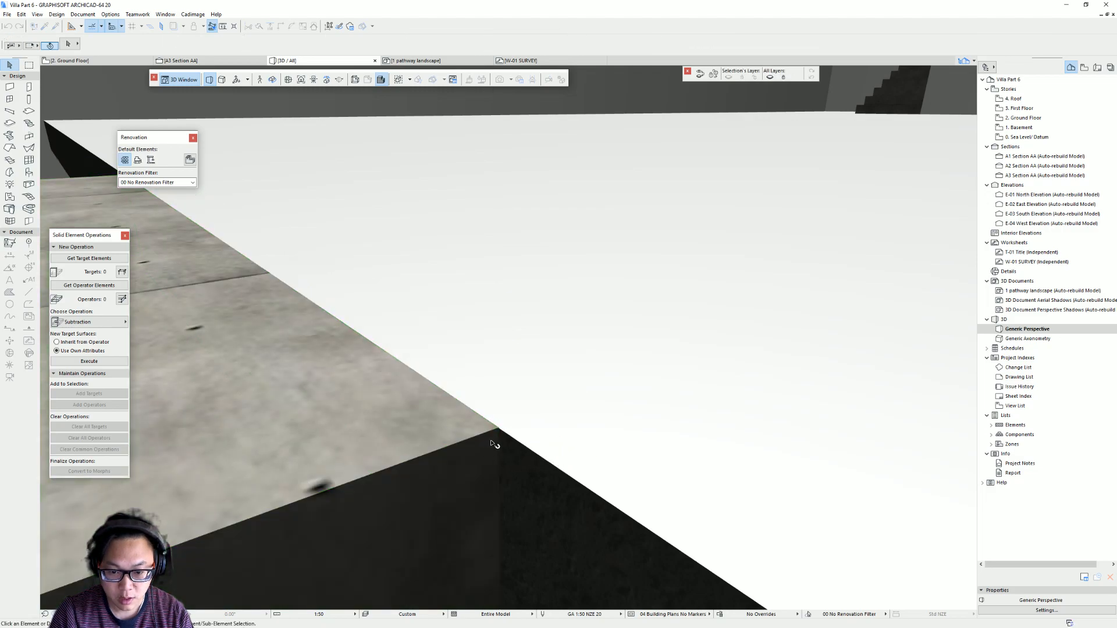
scroll(490, 443, up, 1)
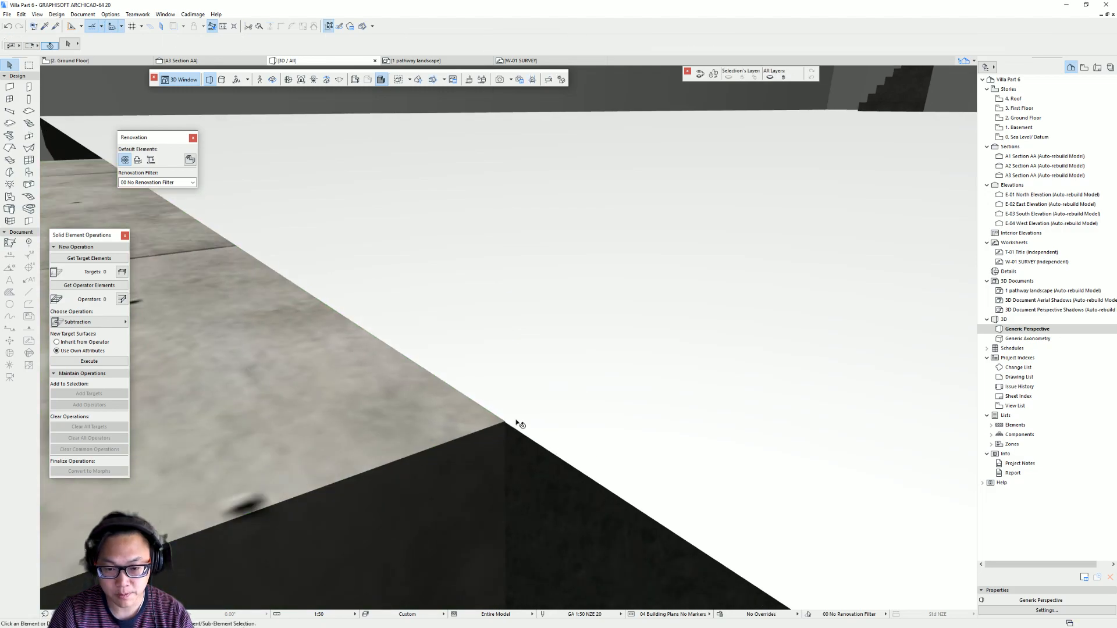
scroll(516, 424, down, 2)
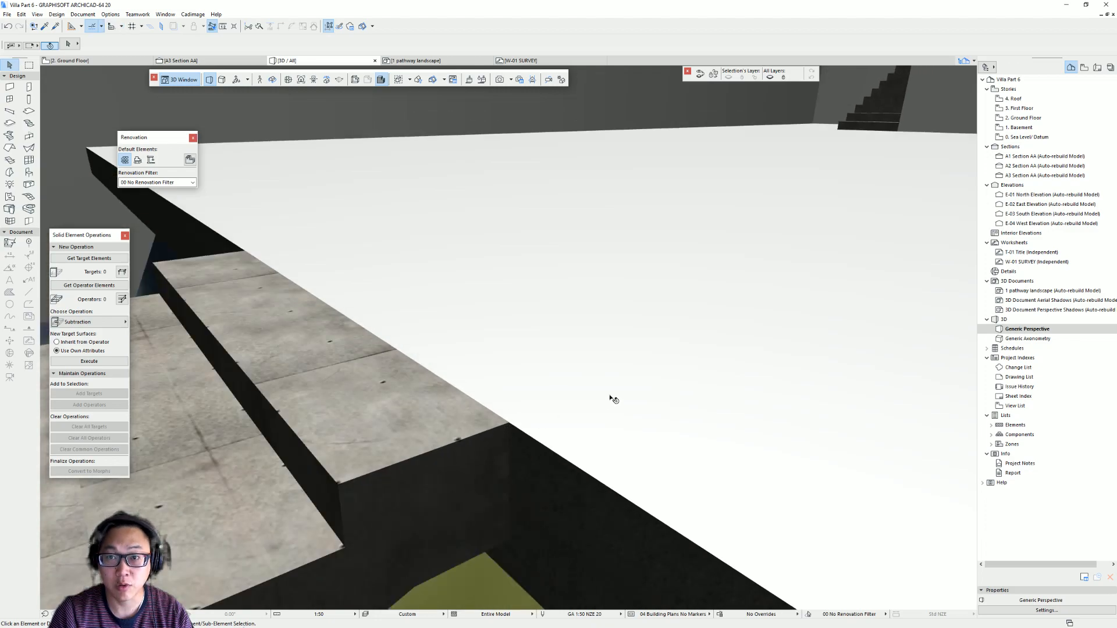
click(608, 398)
click(467, 455)
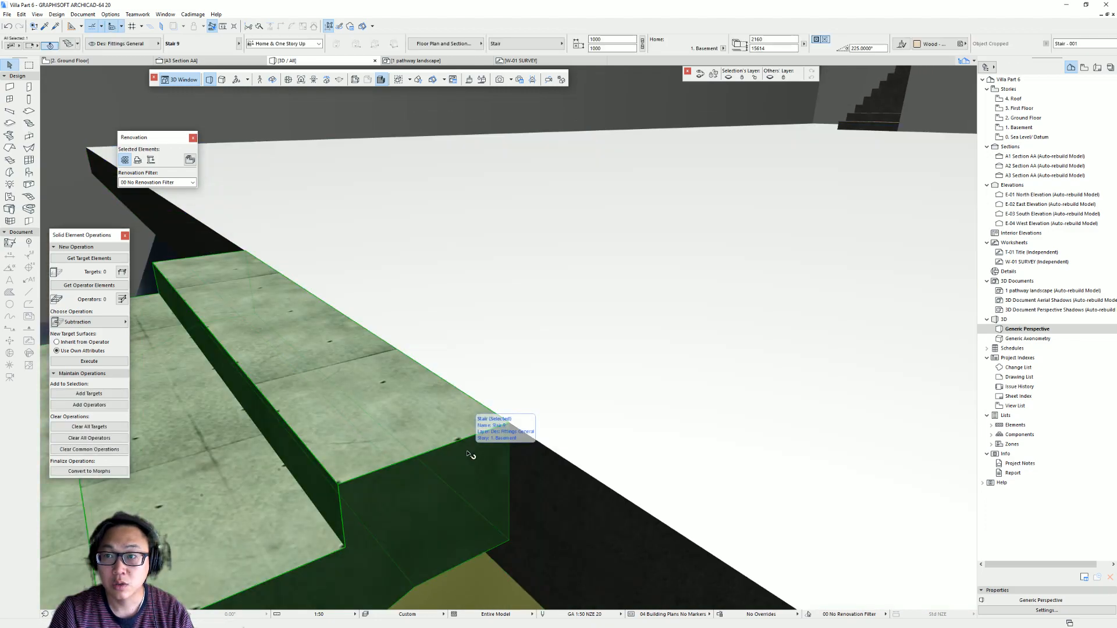
key(Escape)
- On the ground floor plan, place a section line lengthwise along the far garden stair and open its section view
key(F2)
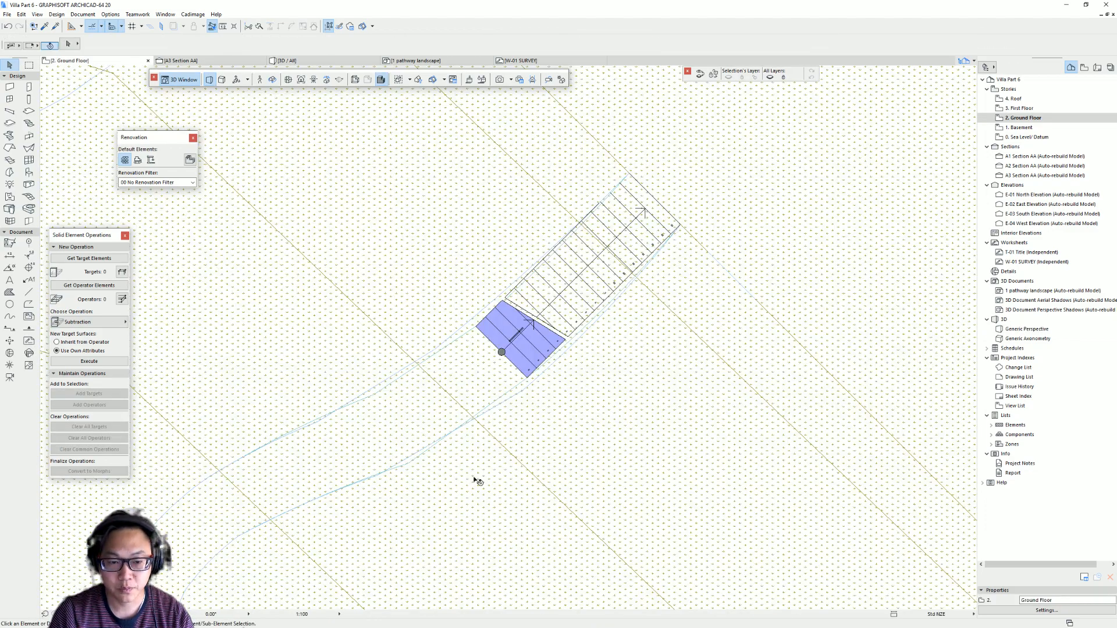
scroll(607, 358, down, 3)
mouse_move(650, 314)
middle_down()
mouse_move(509, 399)
mouse_move(573, 422)
middle_up()
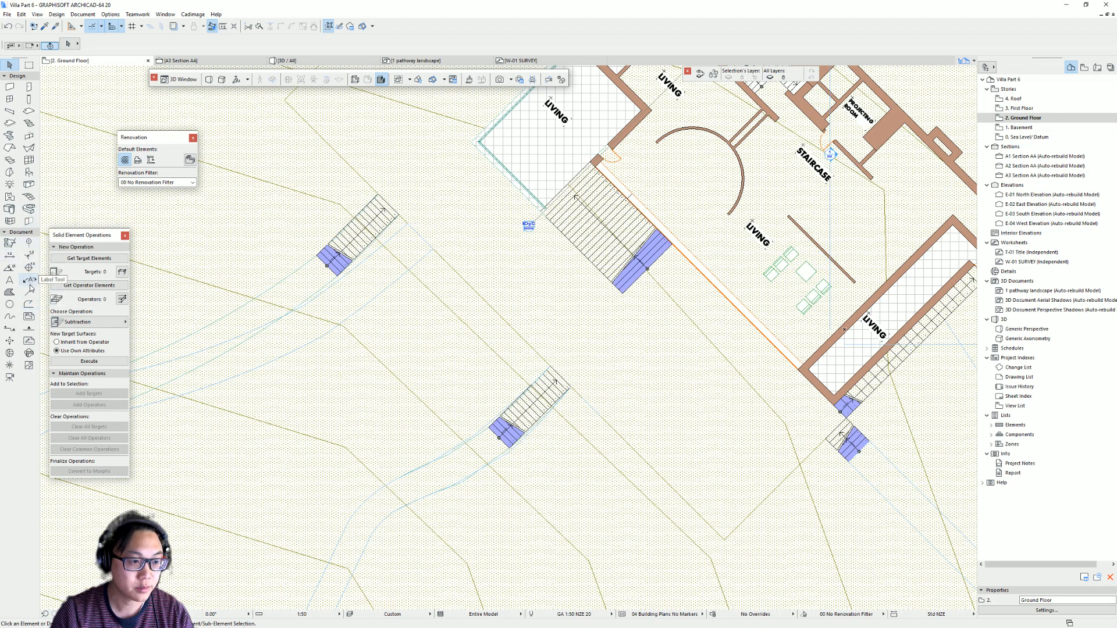
click(10, 328)
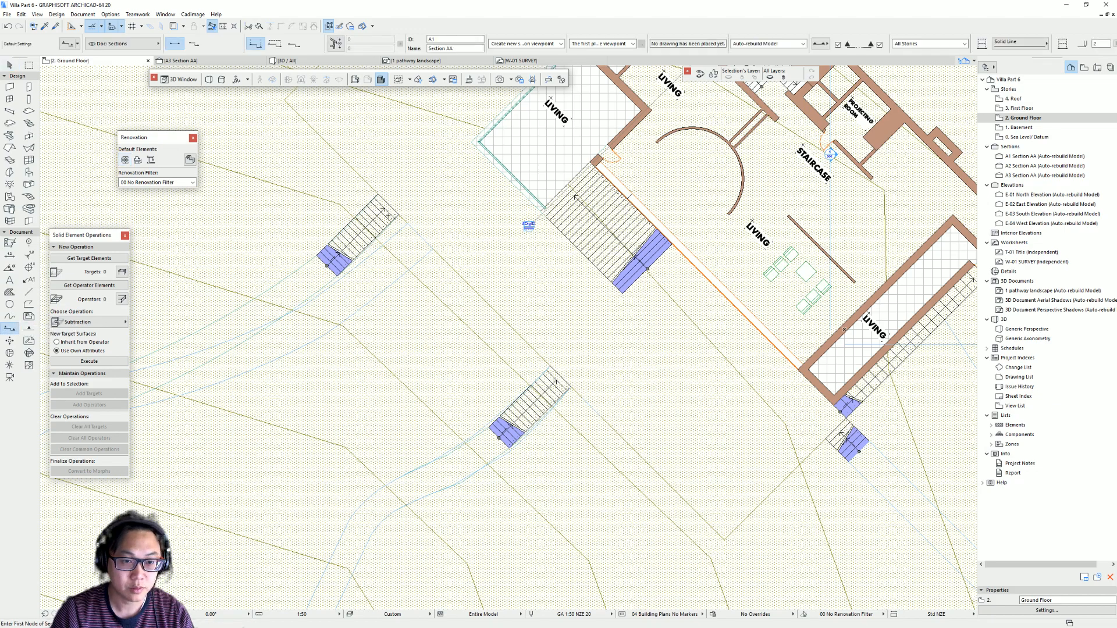
scroll(364, 226, up, 3)
click(293, 291)
click(417, 170)
click(416, 172)
right_click(414, 187)
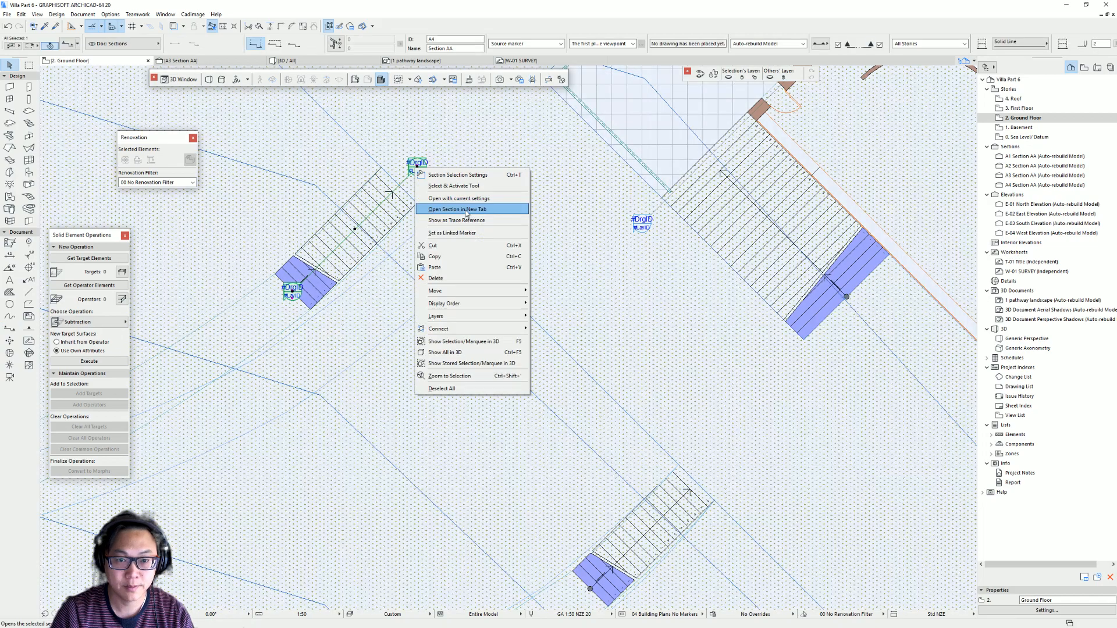
click(469, 202)
- In the section, move the stair's top corner down onto the terrace slab's top surface and deselect the stair
scroll(626, 321, up, 8)
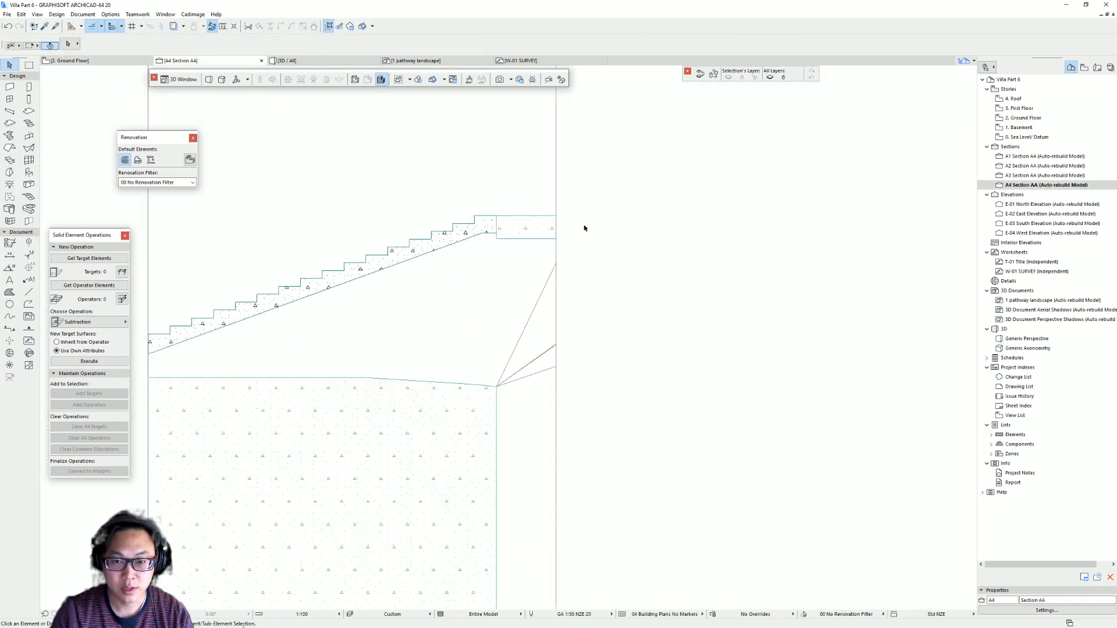
scroll(526, 217, up, 4)
click(485, 248)
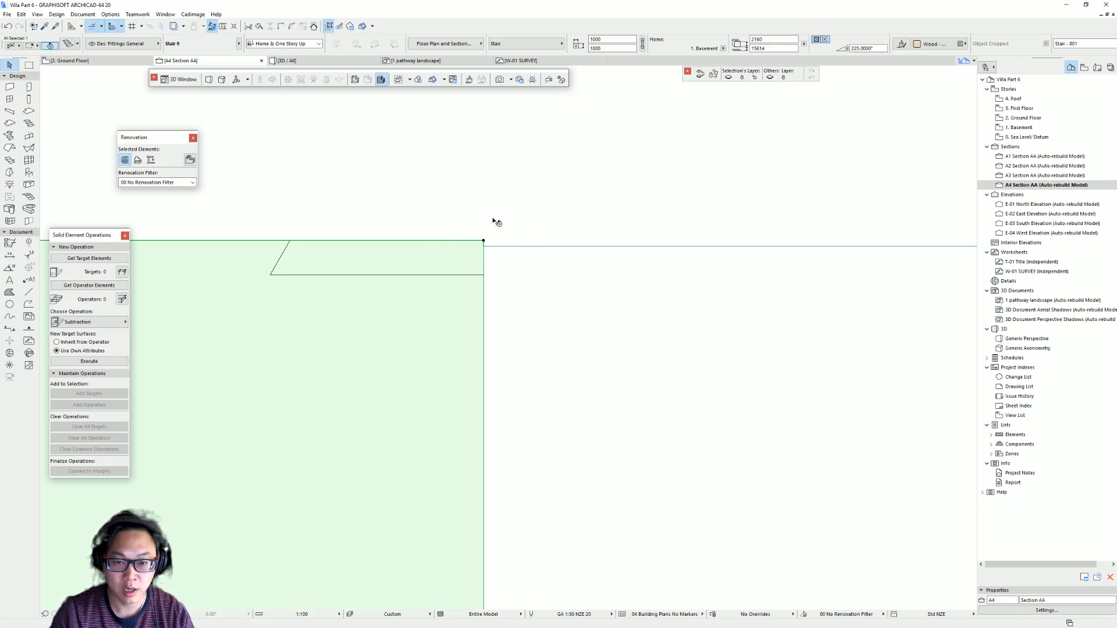
drag(484, 241, 483, 247)
key(Escape)
scroll(483, 285, down, 10)
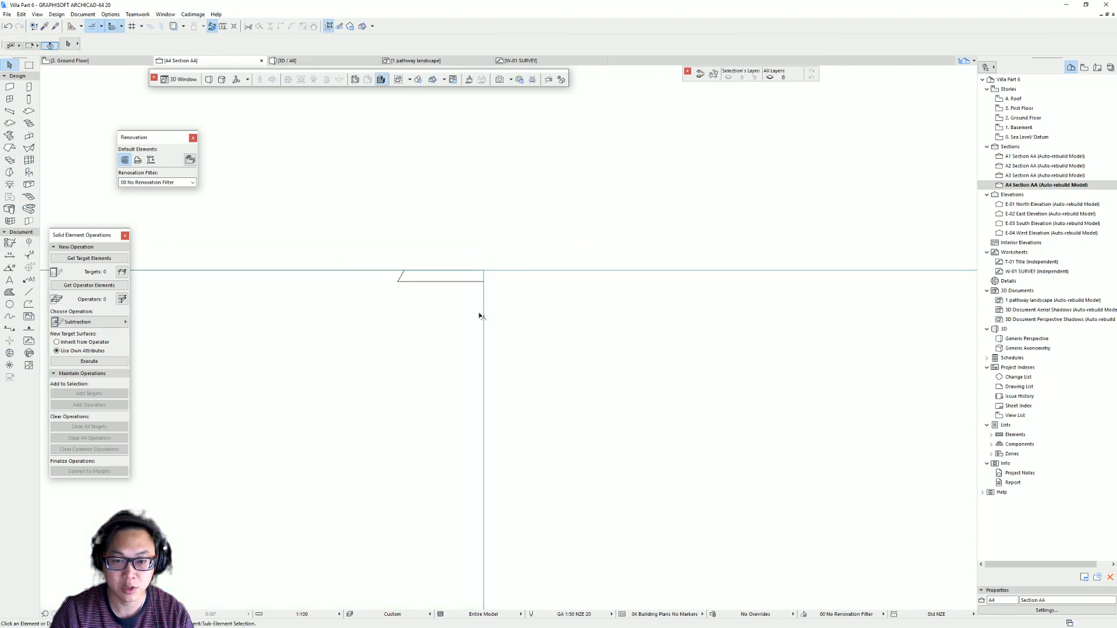
- Return to the 3D view and select each garden stair in turn to compare their bottom offsets, then deselect
key(F3)
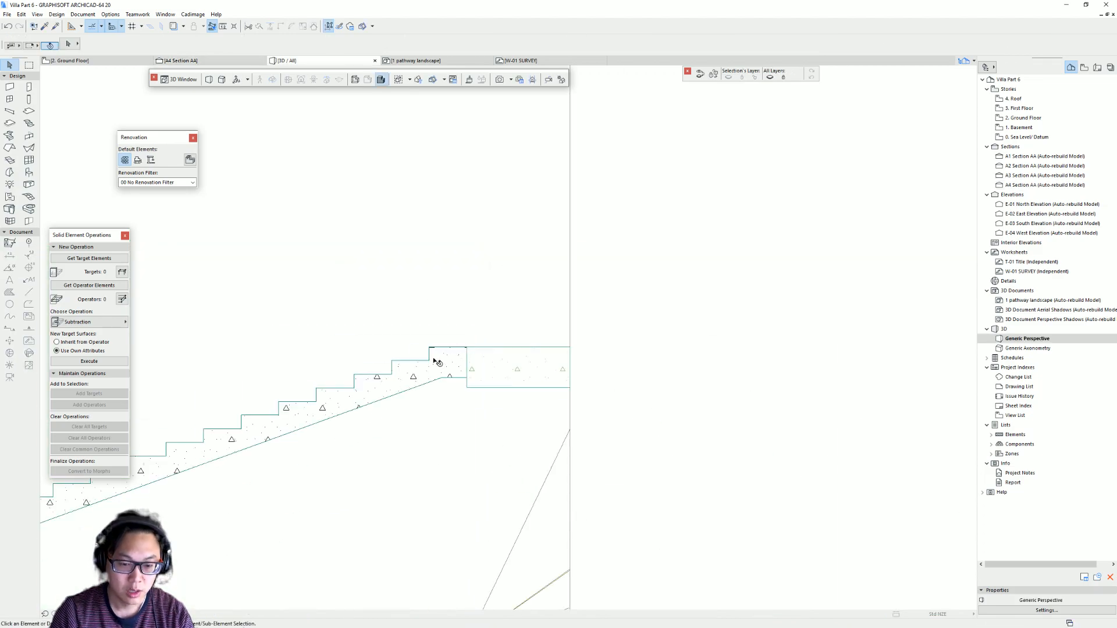
scroll(410, 359, down, 4)
shift+middle_drag(427, 379, 555, 407)
shift+middle_drag(388, 331, 295, 244)
click(270, 225)
click(271, 223)
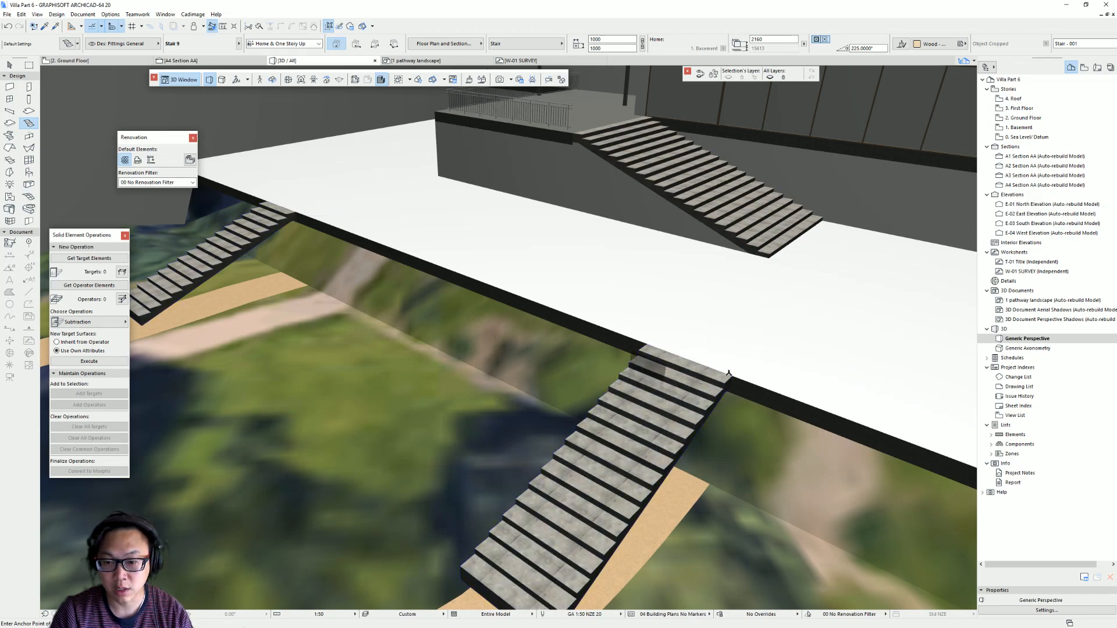
click(720, 392)
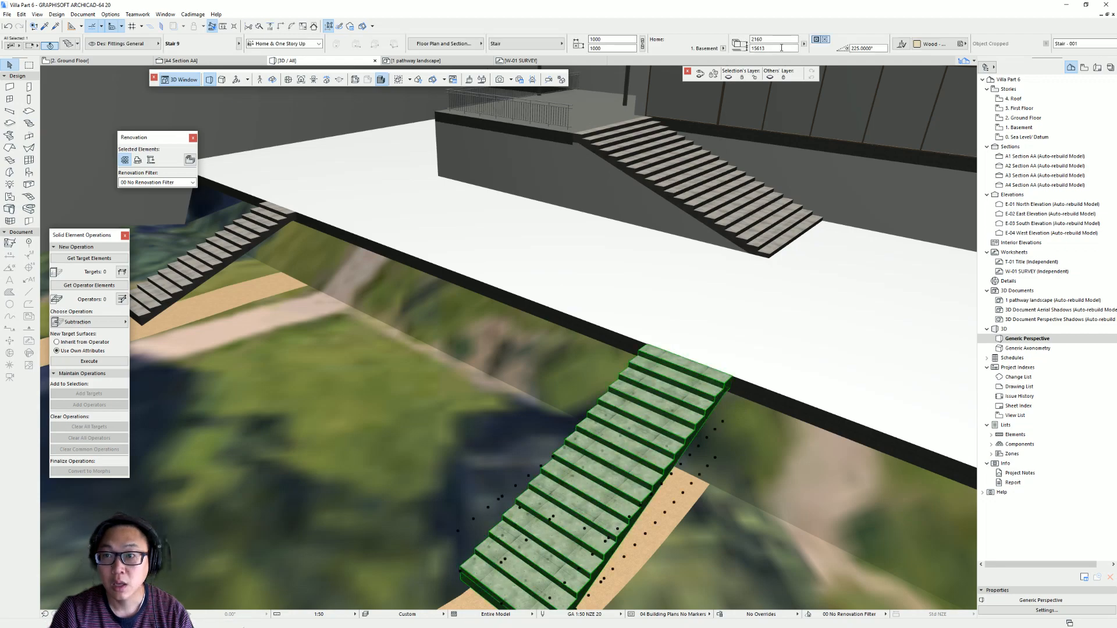
click(277, 228)
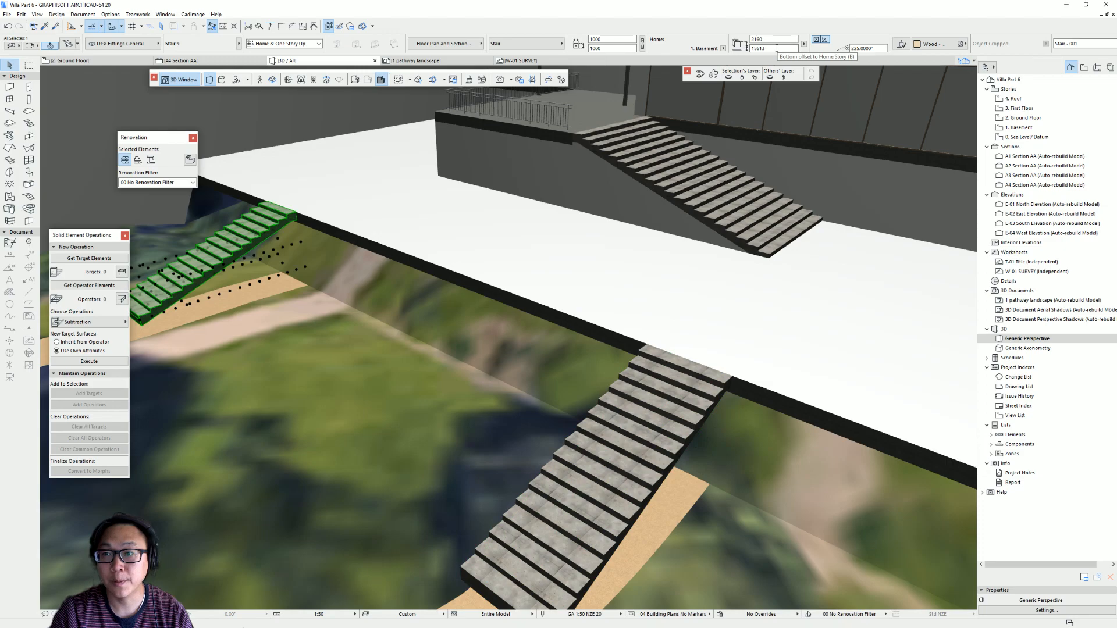
click(660, 365)
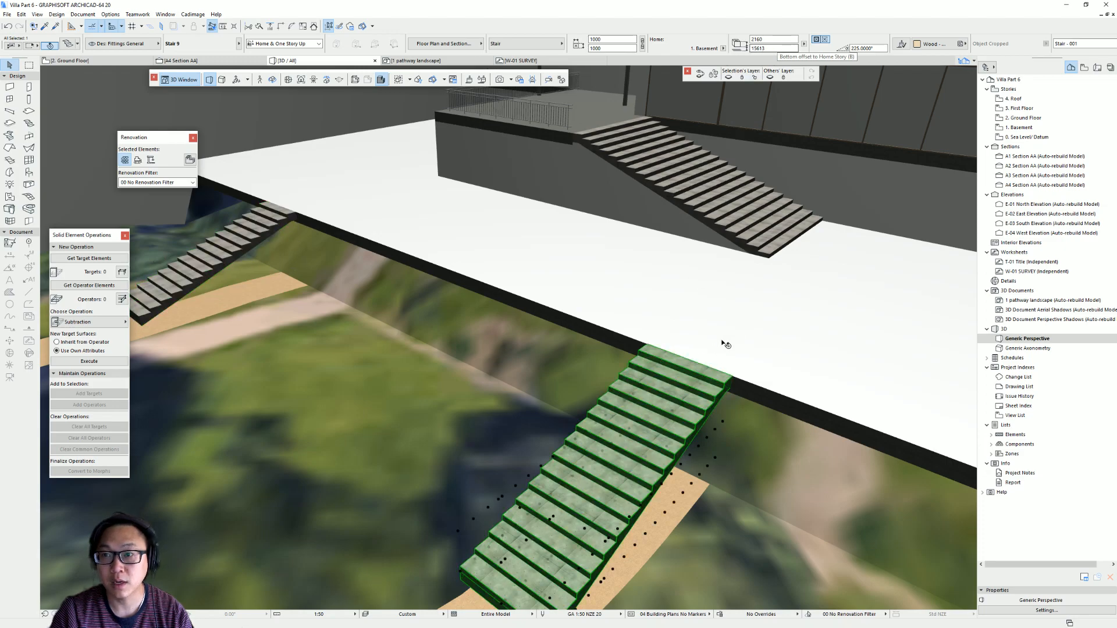
key(Escape)
- Draw a rotated rectangular slab, 21381 mm thick, over the terrace slab from its front corner along the short edge to the far outer corner
shift+middle_drag(646, 368, 563, 384)
scroll(597, 423, down, 3)
click(568, 377)
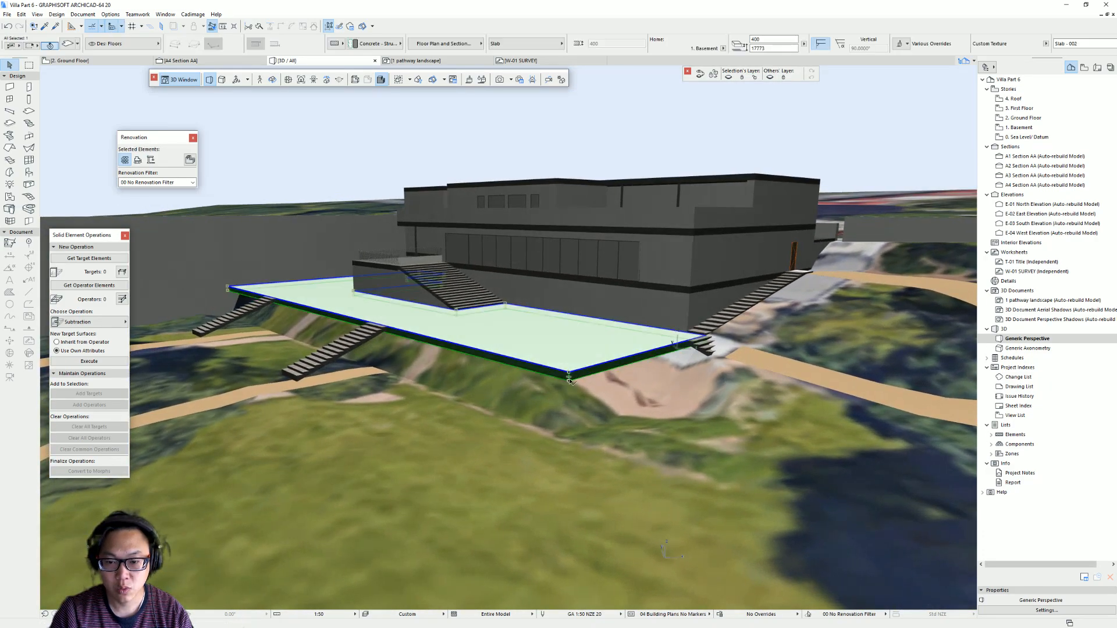
key(Escape)
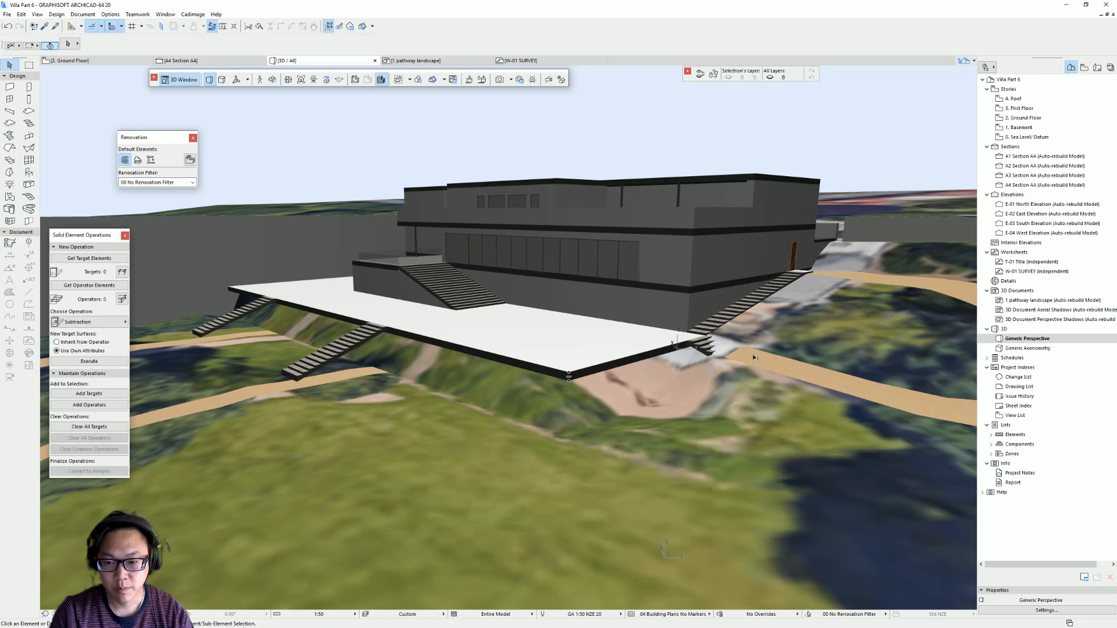
click(589, 367)
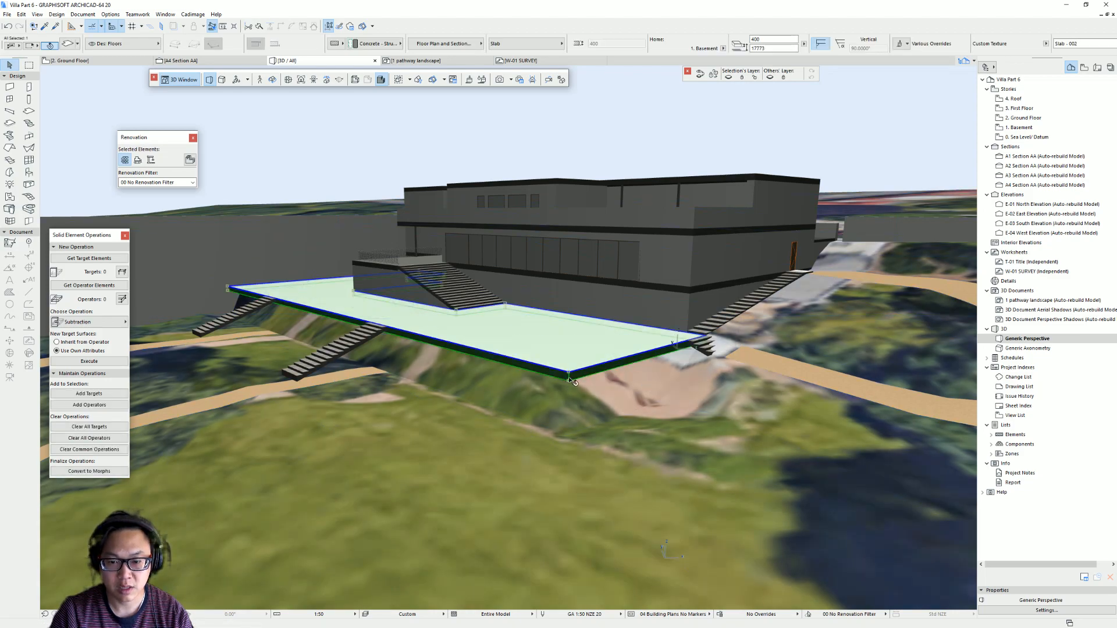
shift+middle_drag(581, 422, 598, 434)
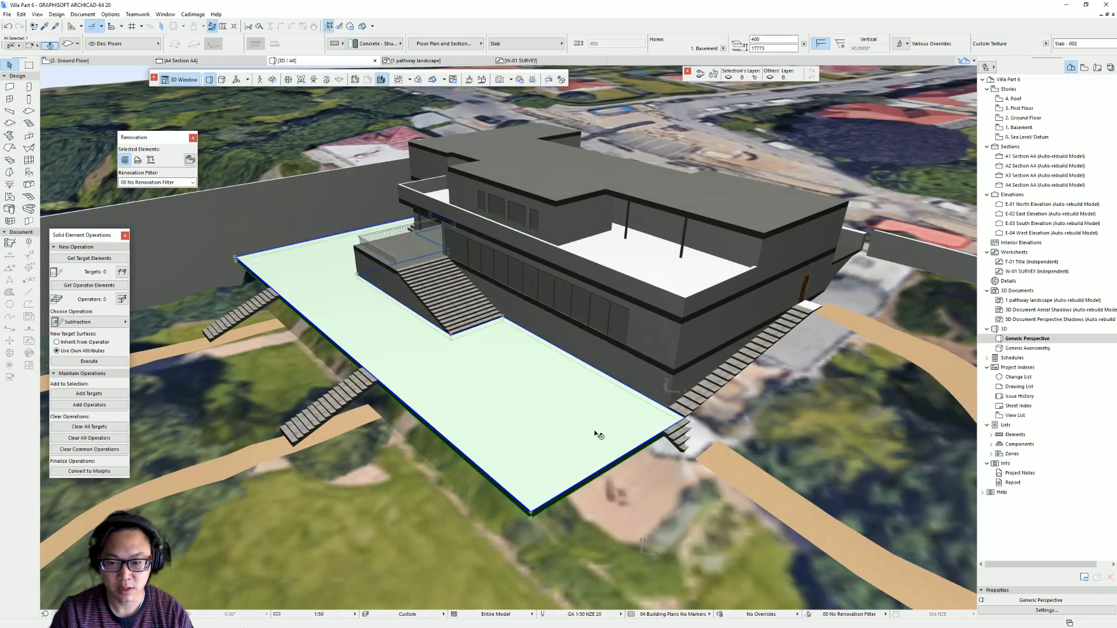
click(28, 111)
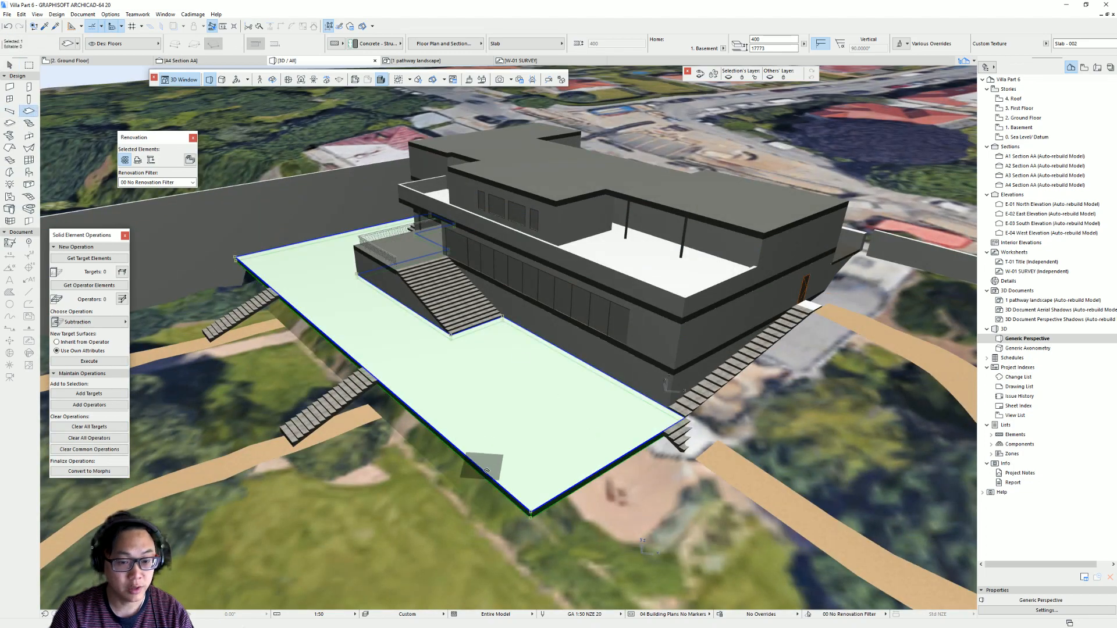
key(Escape)
click(530, 512)
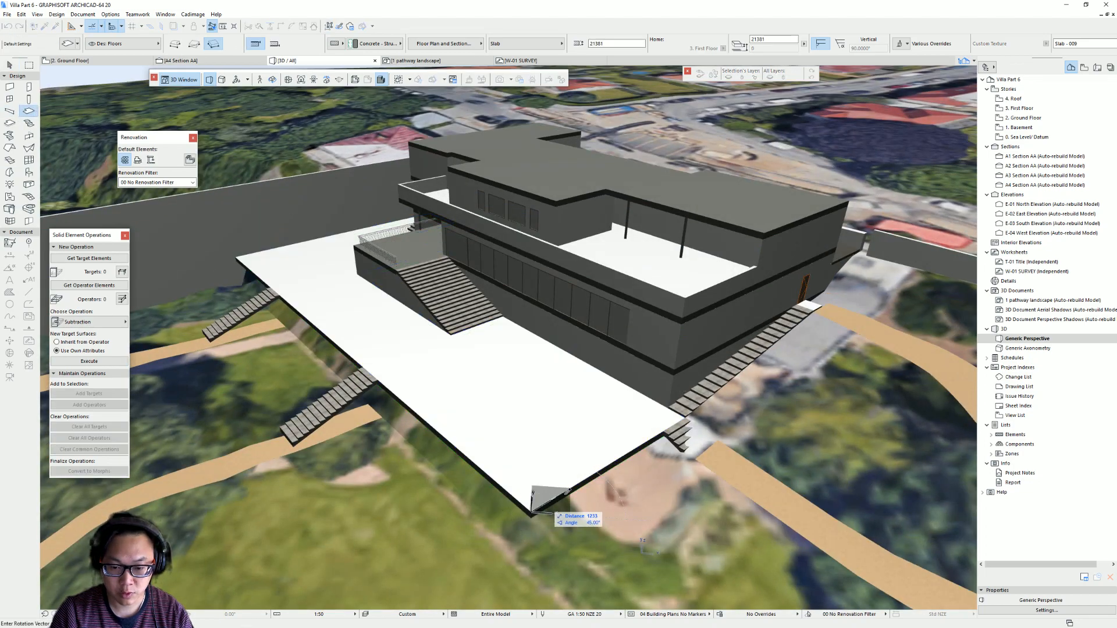
click(687, 414)
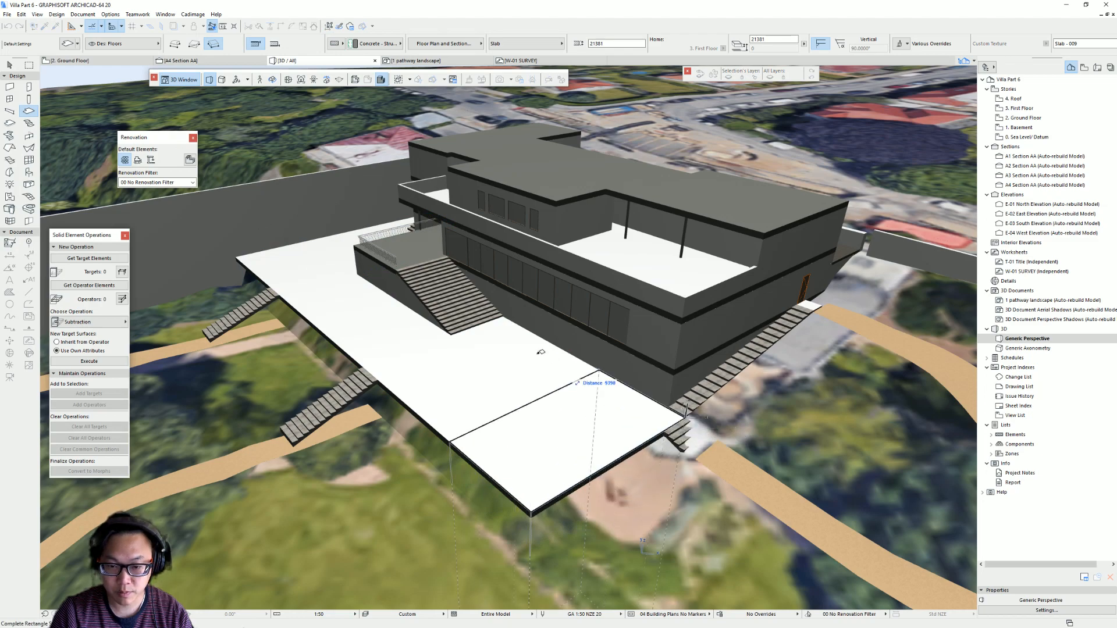
click(236, 256)
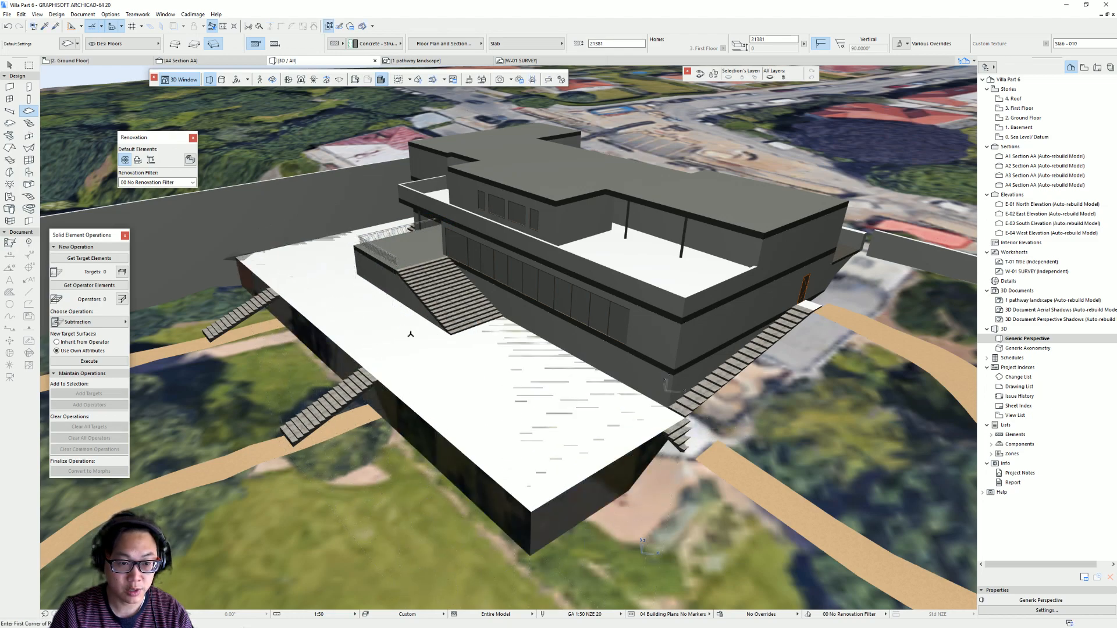
- Select the new thick slab and lower its top surface by 400 mm to the terrace slab's underside
key(w)
click(521, 533)
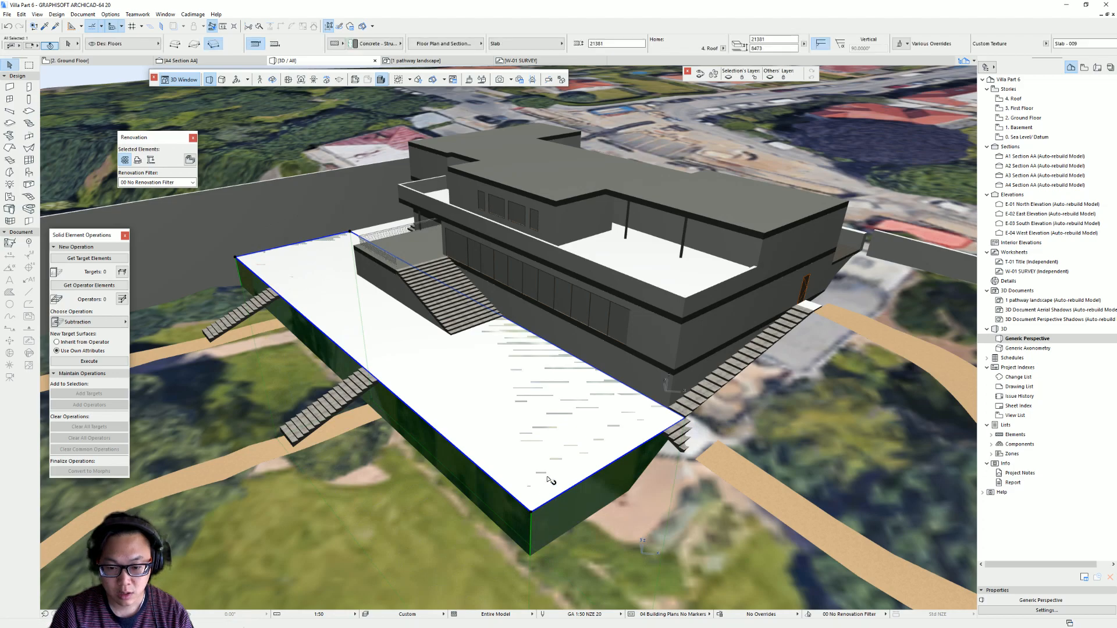
shift+middle_drag(561, 431, 580, 454)
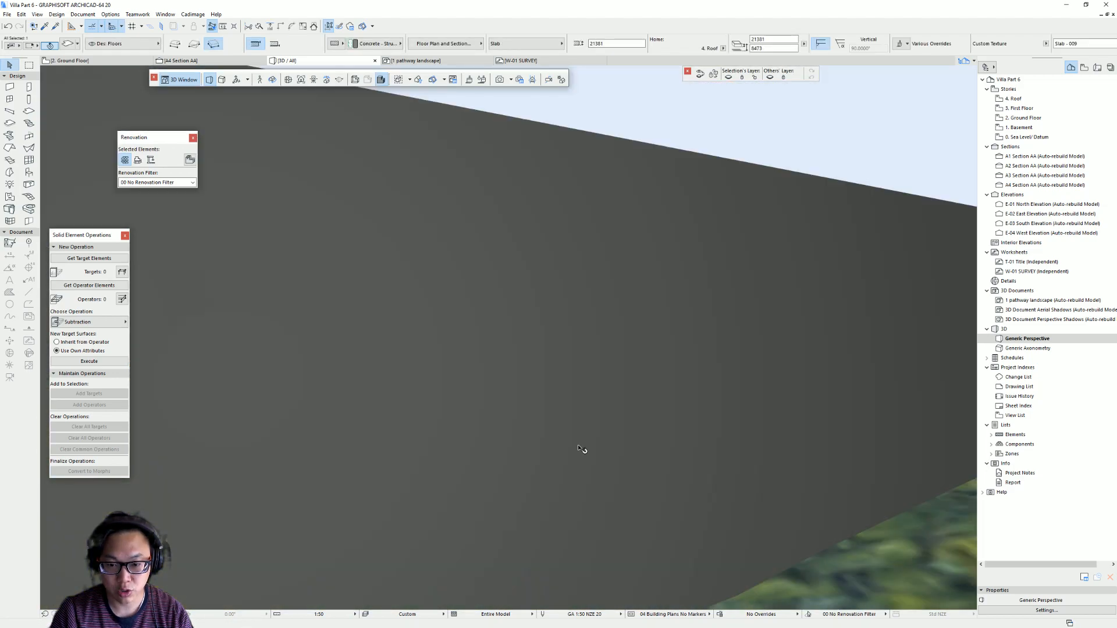
shift+middle_drag(604, 339, 605, 346)
scroll(601, 343, up, 5)
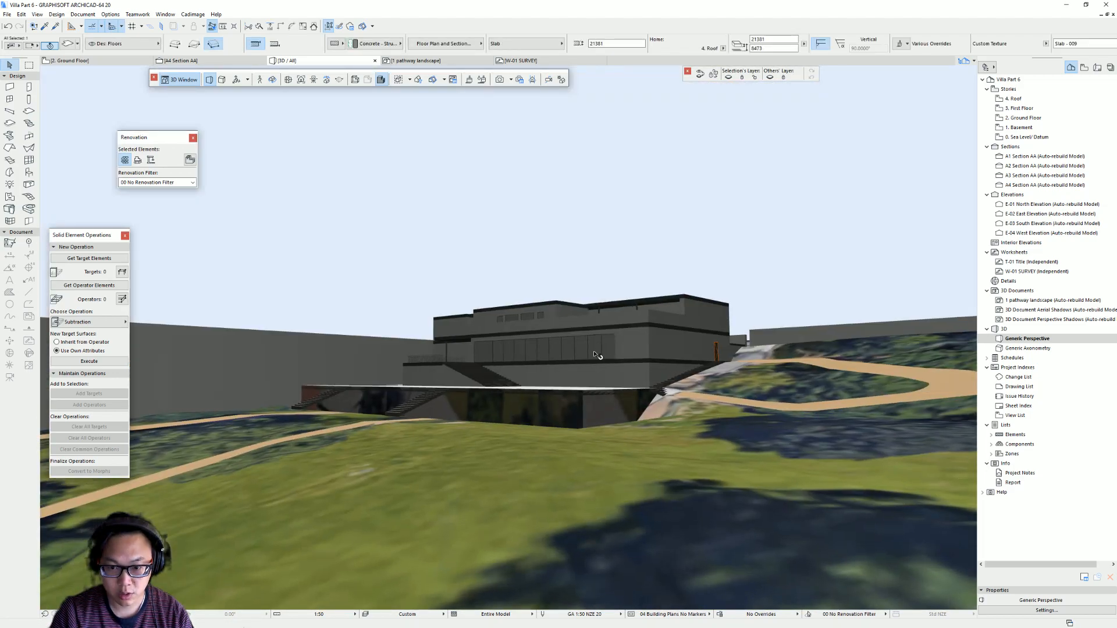
click(584, 393)
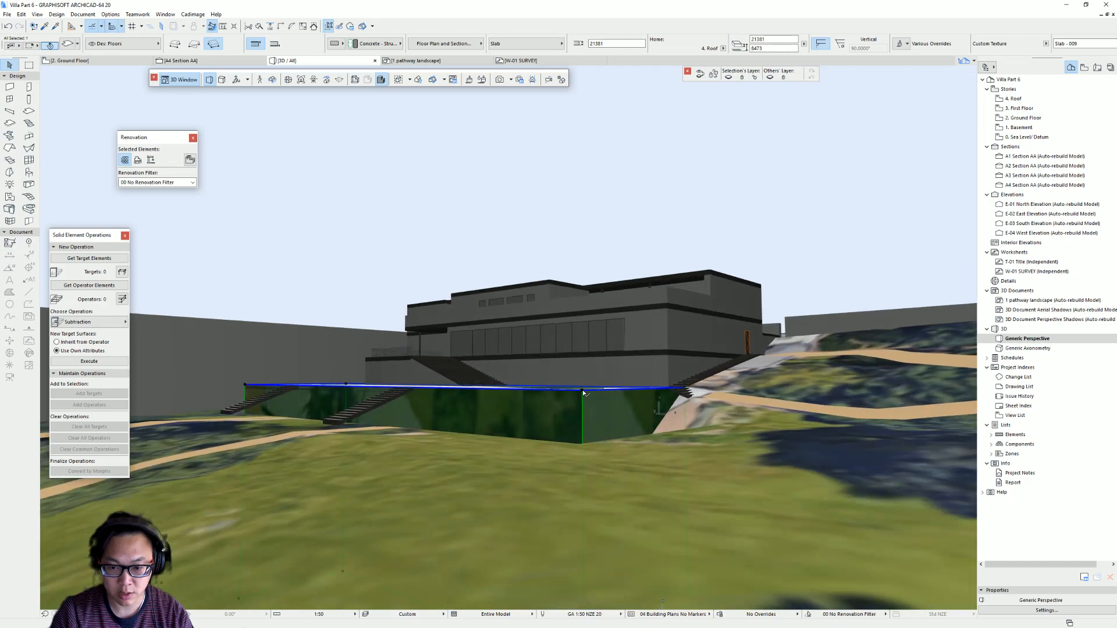
text(400)
key(Return)
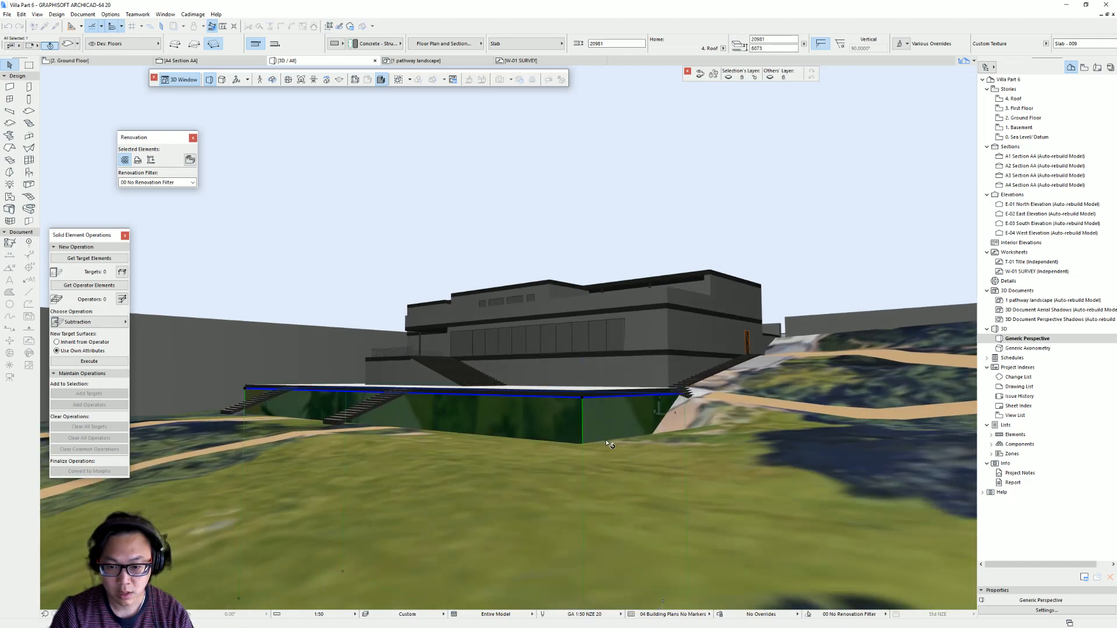
shift+middle_drag(558, 464, 665, 466)
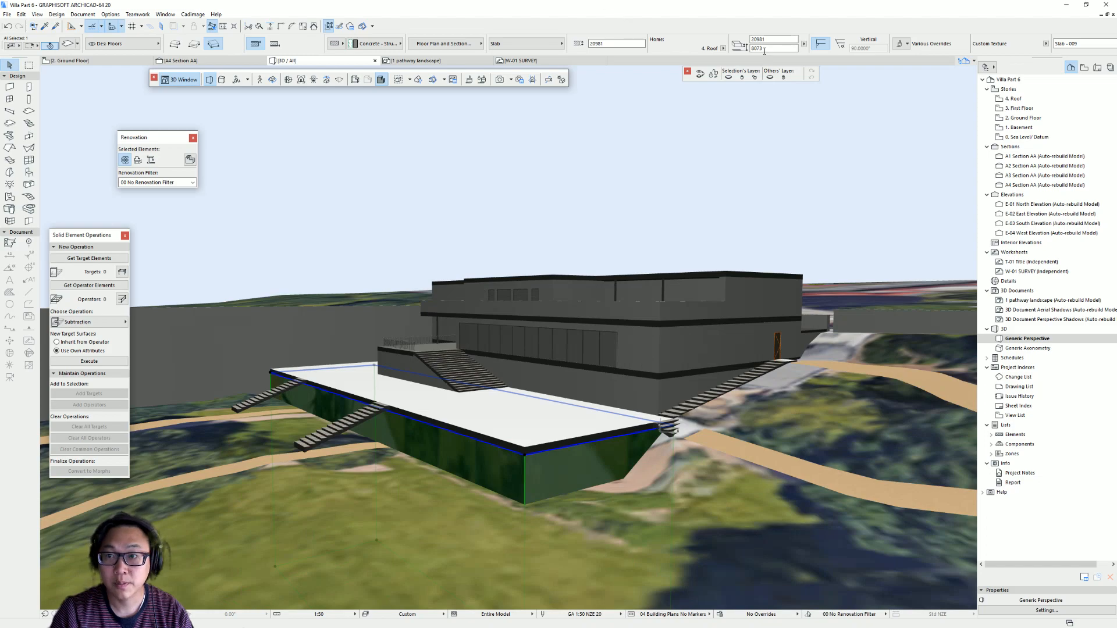
shift+middle_drag(517, 320, 509, 475)
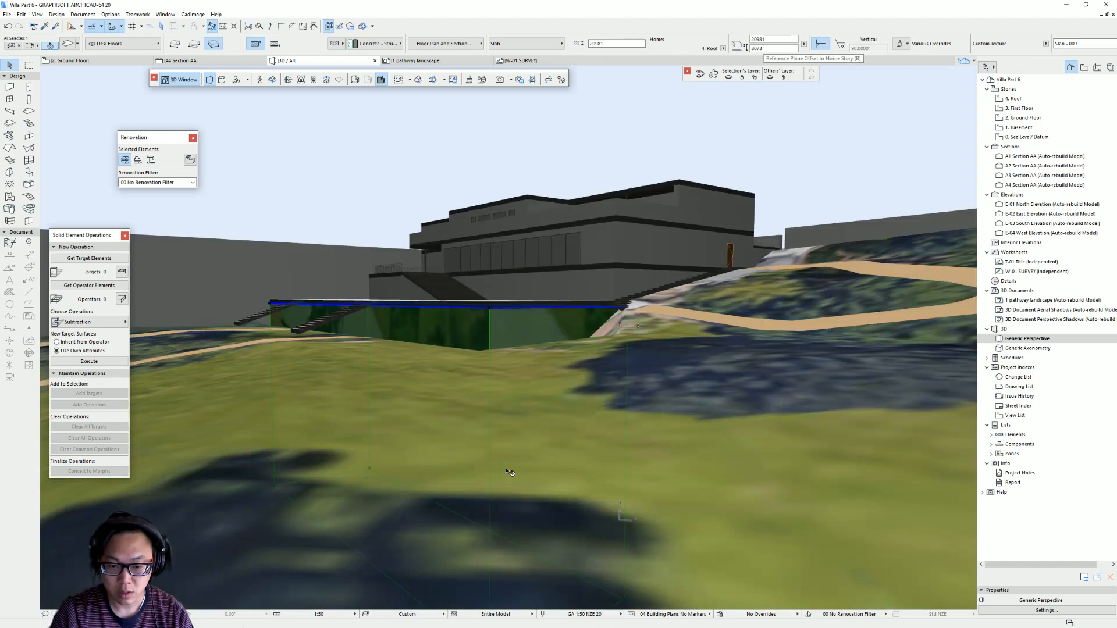
click(368, 470)
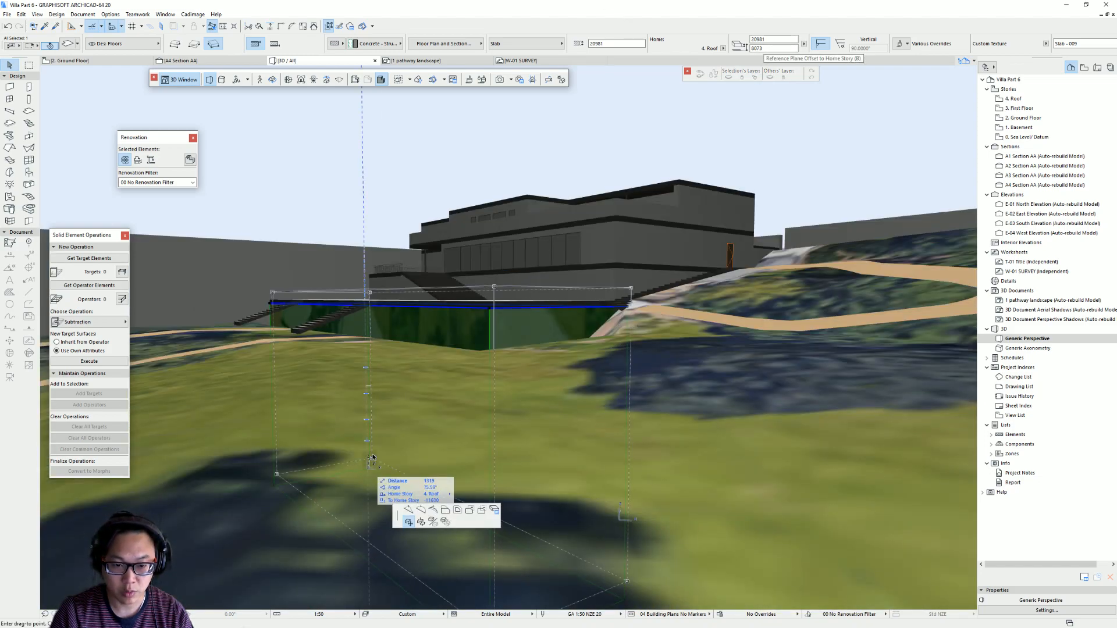
key(Escape)
key(ctrl+d)
click(370, 465)
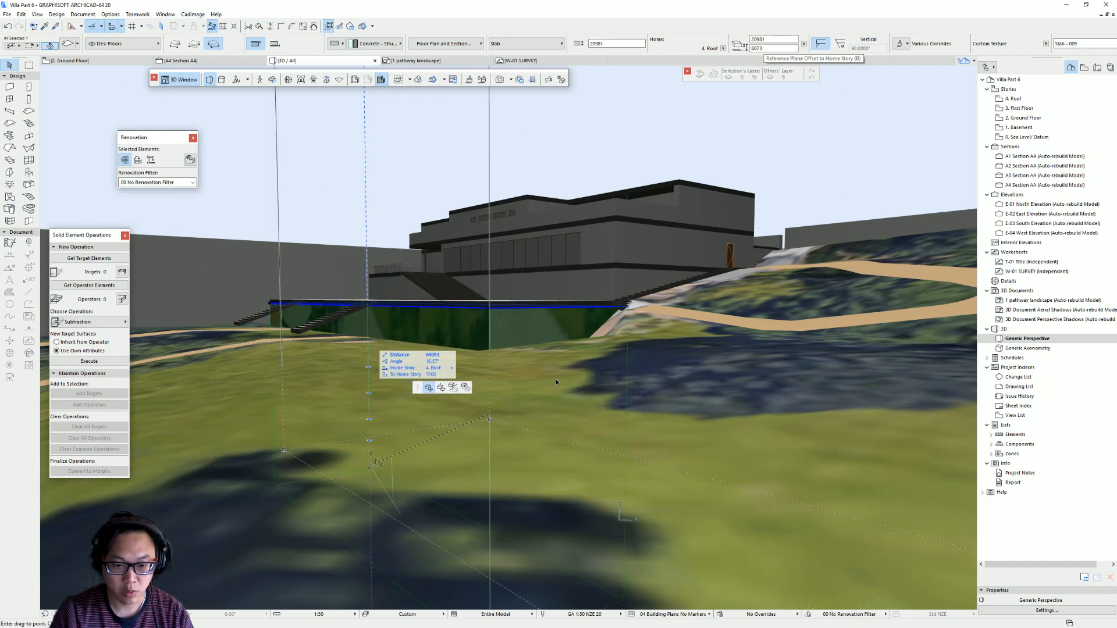
key(Escape)
key(Escape)
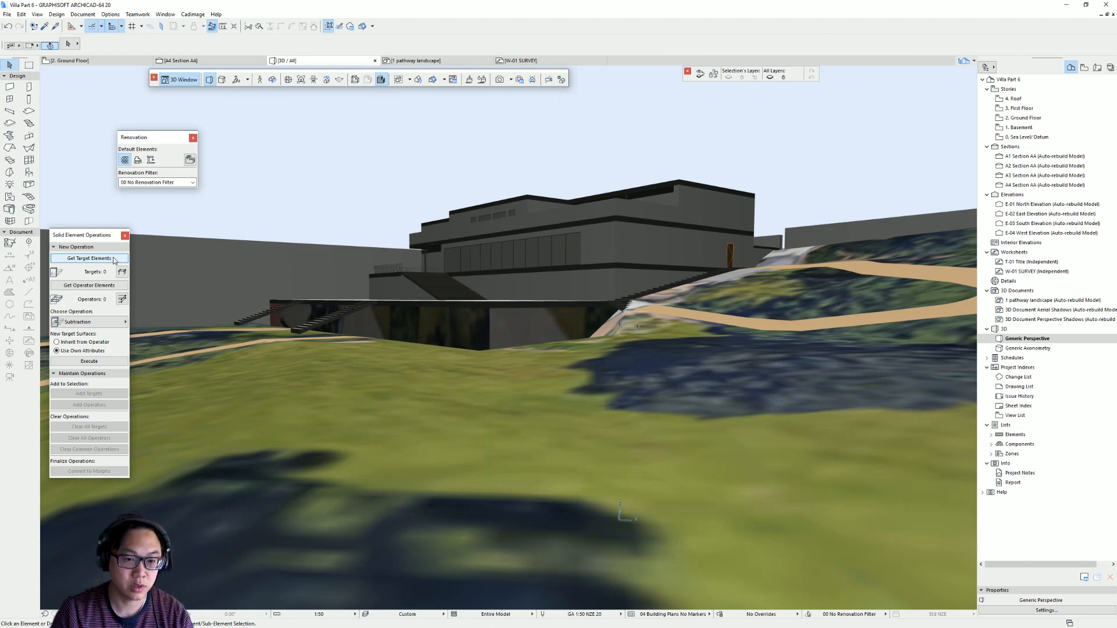
- Run a solid element subtraction with downward extrusion, using the thick slab as target and the terrain mesh as operator
click(495, 337)
click(89, 258)
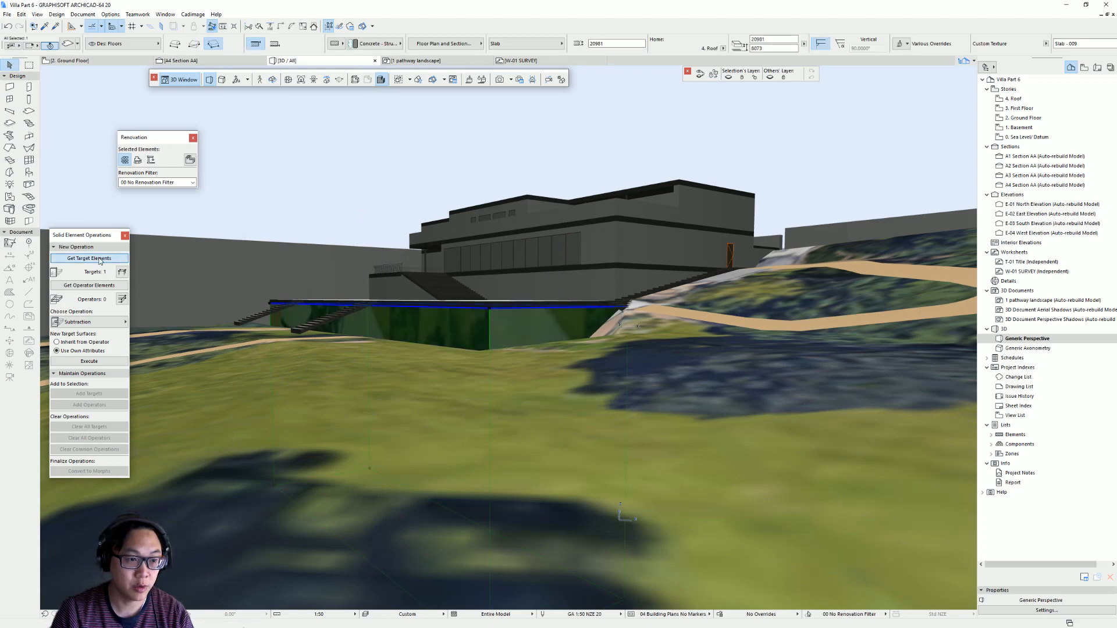
key(Escape)
click(314, 370)
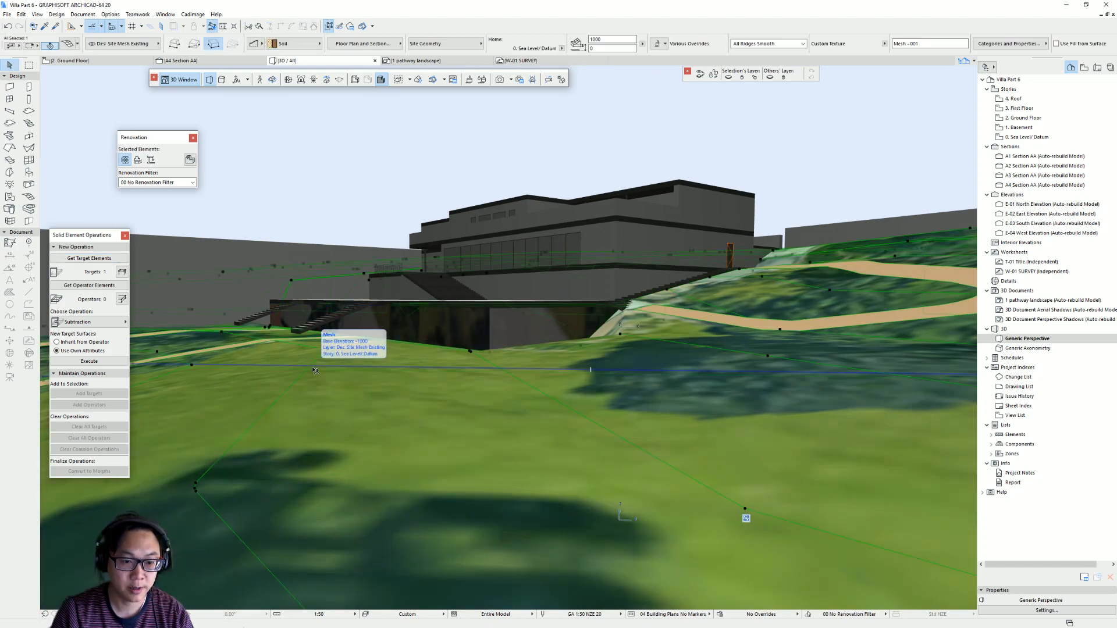
click(98, 285)
click(114, 325)
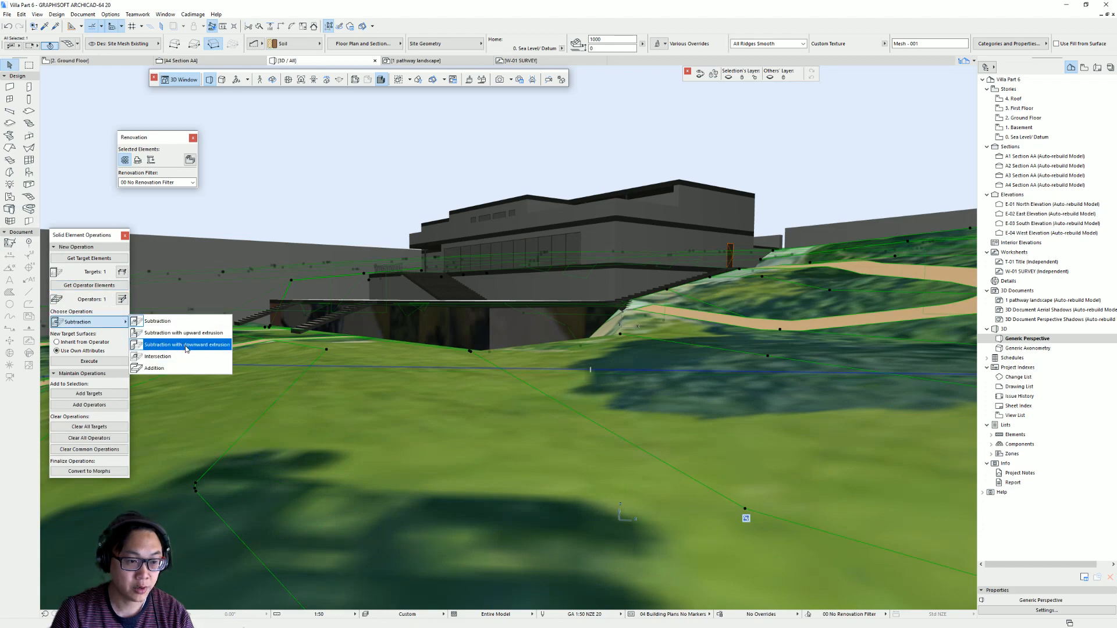
click(199, 349)
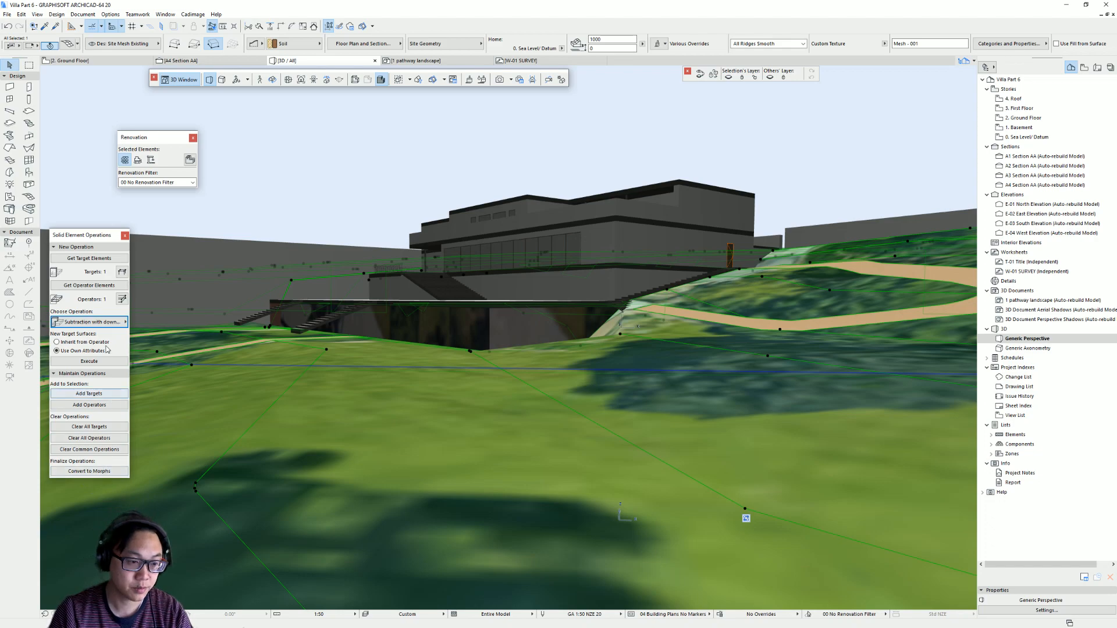
click(89, 361)
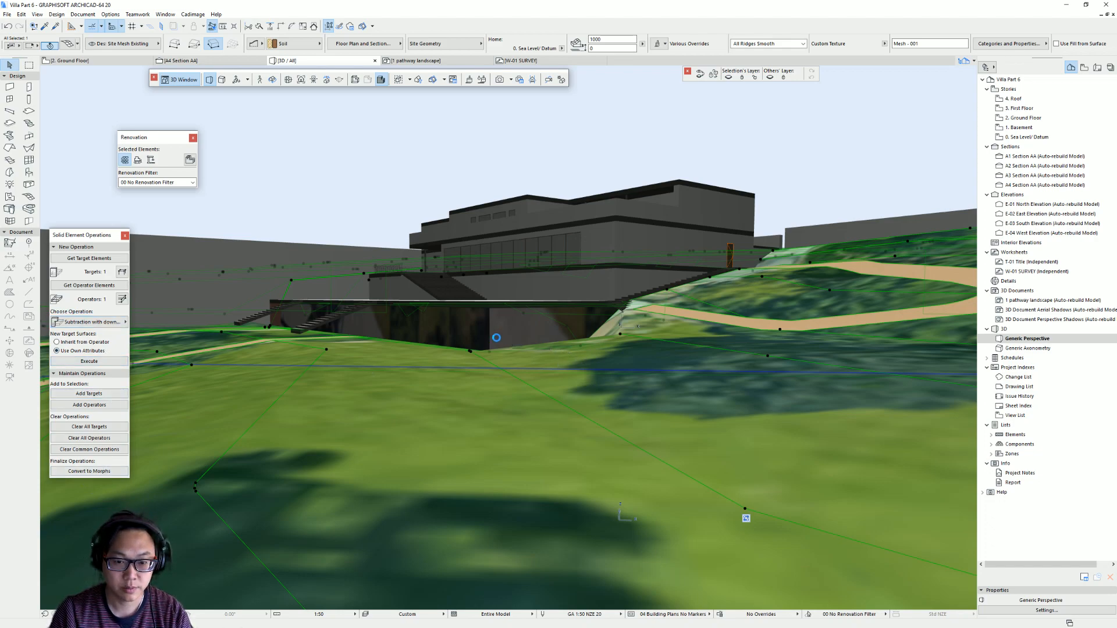
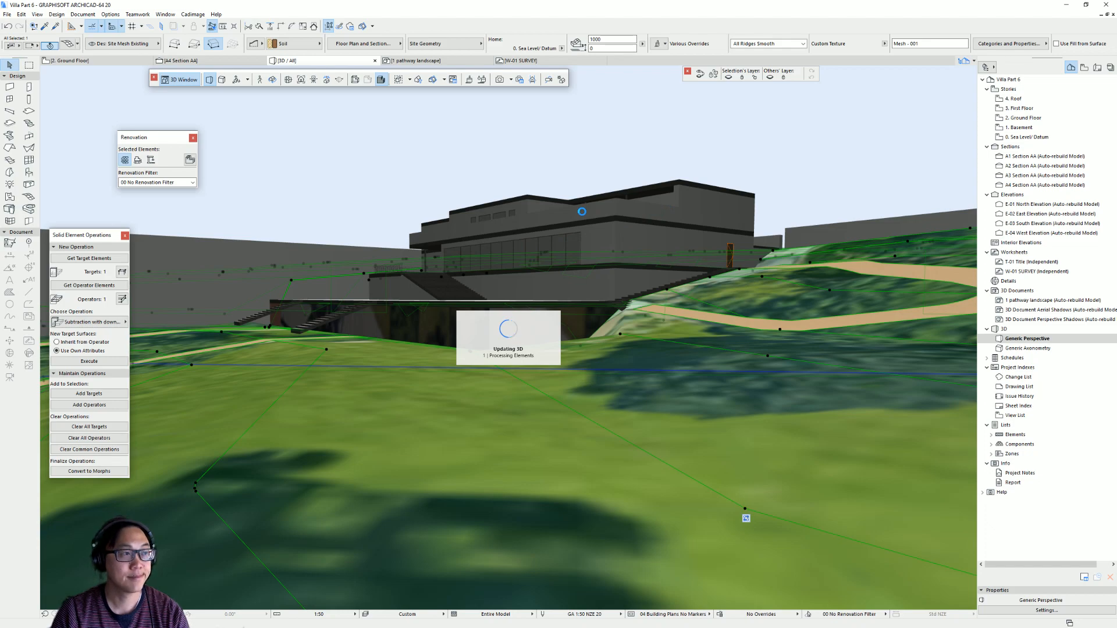
- Reduce the thick slab's thickness by stretching its underside up to the front corner where it meets the terrain
shift+middle_drag(482, 388, 581, 422)
shift+middle_drag(576, 278, 667, 414)
shift+middle_drag(447, 494, 628, 445)
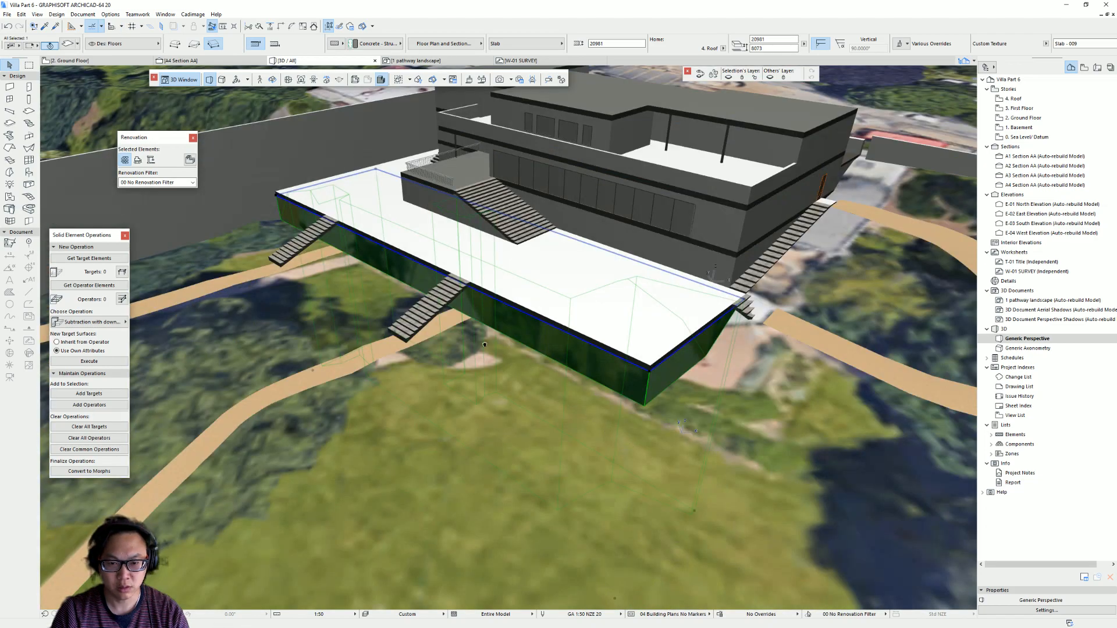
shift+middle_drag(525, 398, 541, 401)
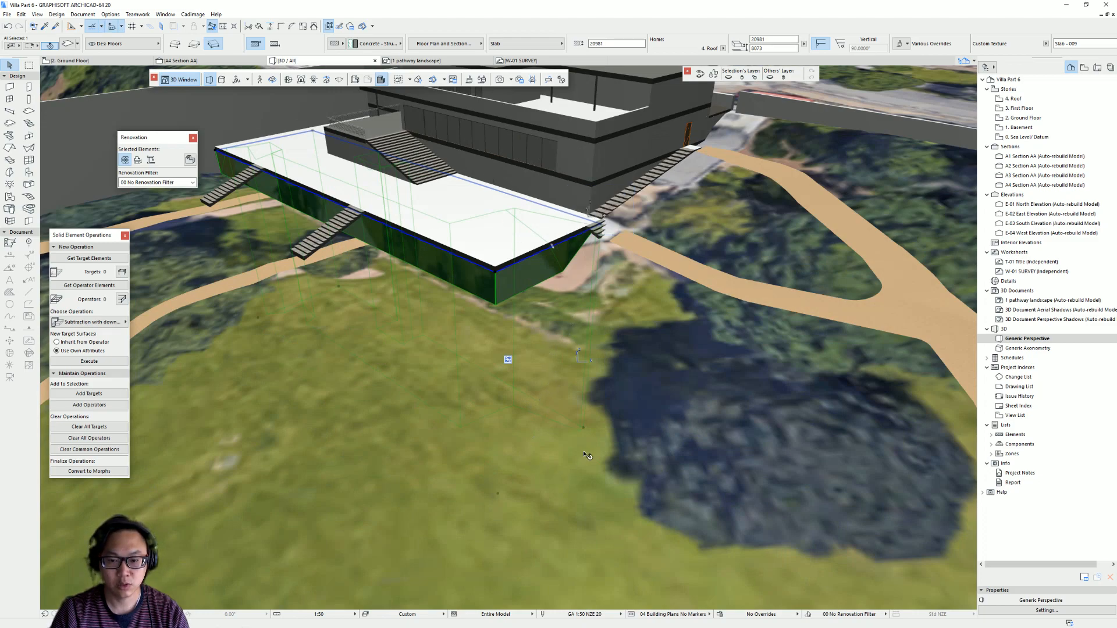
click(260, 322)
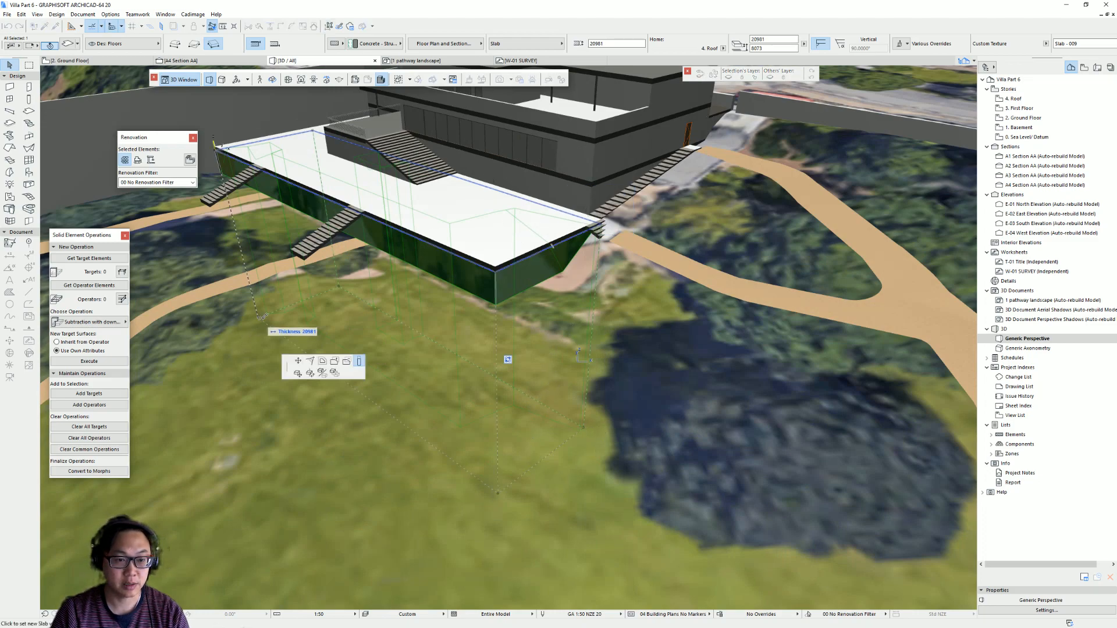
click(496, 303)
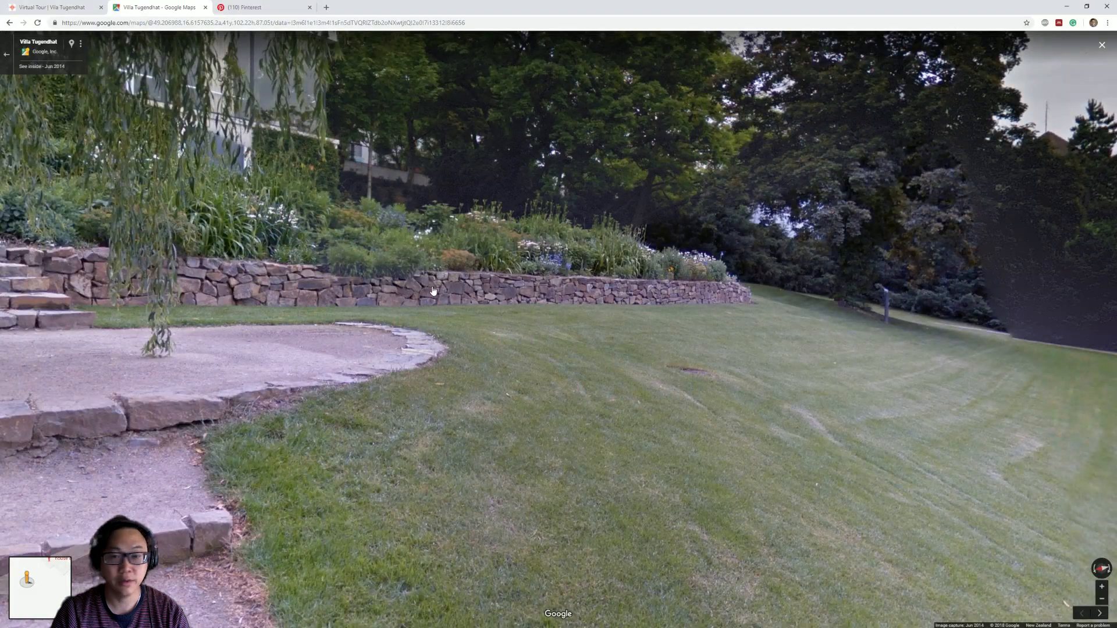
- Switch to the Google Maps garden panorama of Villa Tugendhat and look around to examine the stone retaining walls and stairs
drag(599, 371, 934, 355)
drag(528, 302, 1076, 285)
drag(384, 268, 989, 273)
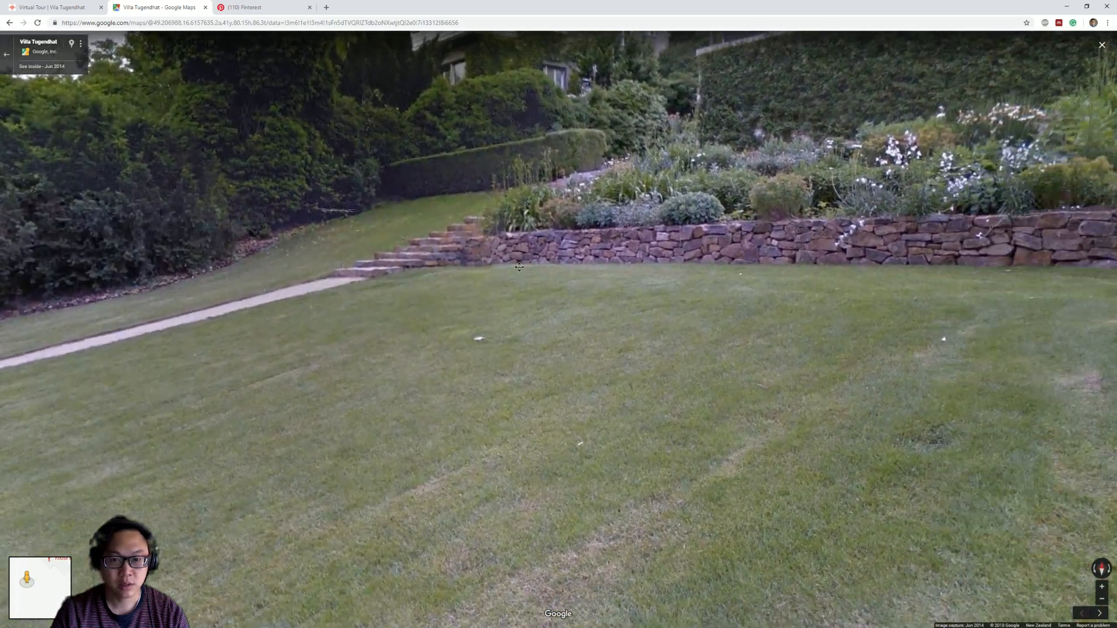
drag(538, 253, 134, 261)
drag(960, 288, 552, 318)
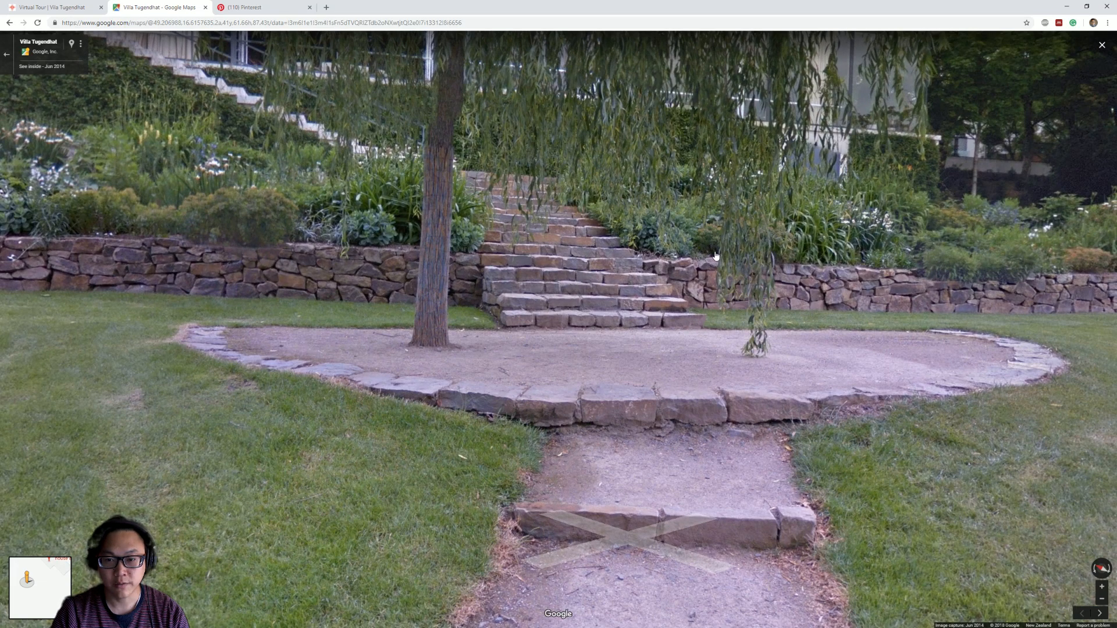
- Leave the current garden panorama for the aerial view and enter Street View near the far end of the villa's terrace
click(644, 493)
drag(644, 494, 466, 354)
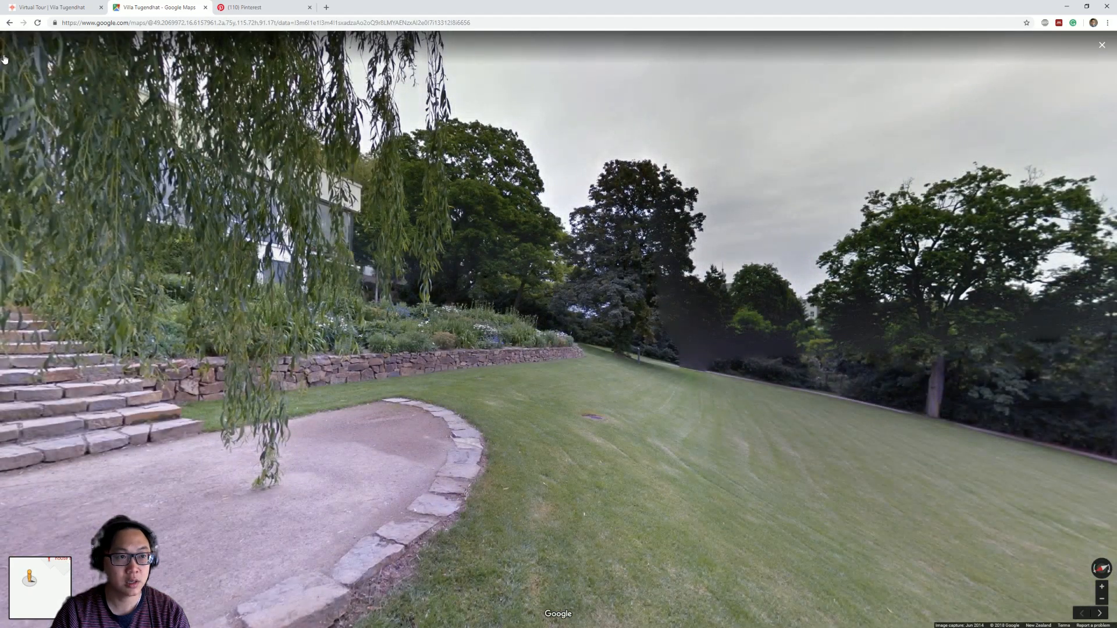
click(4, 58)
click(718, 411)
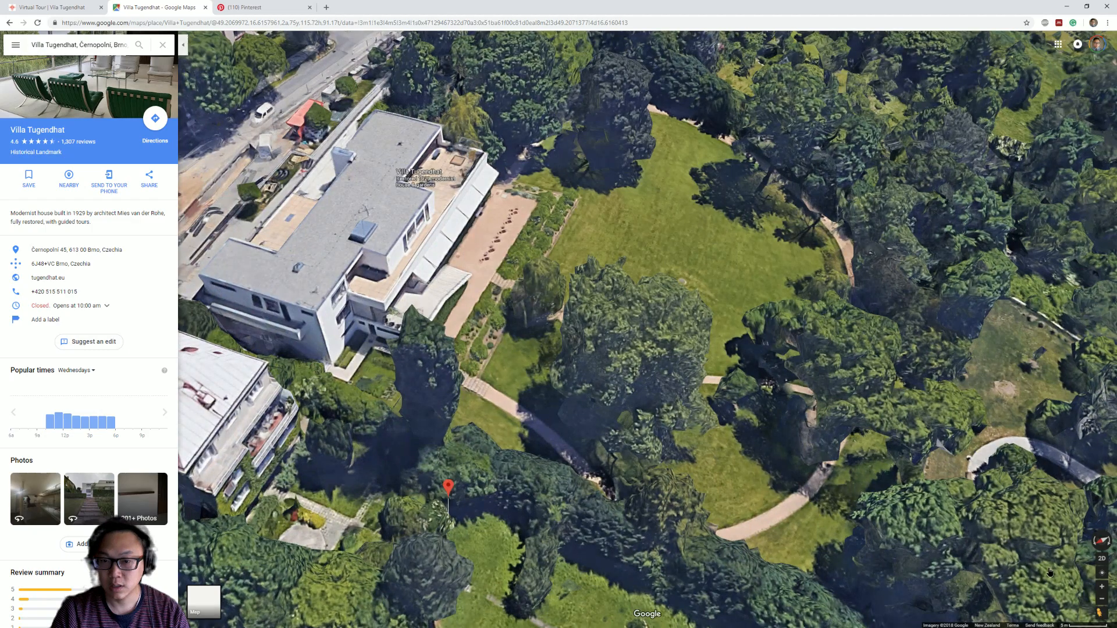
drag(1101, 613, 523, 157)
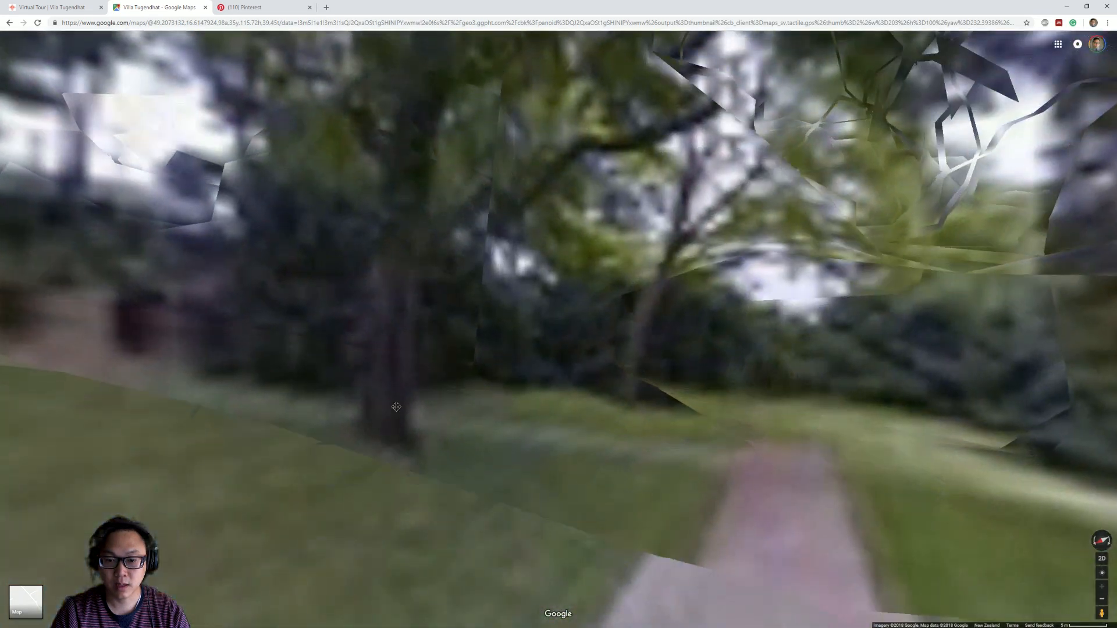
- Examine the garden steps, planting bed and low stone edging beside the terrace in the street-level panorama
drag(396, 406, 880, 334)
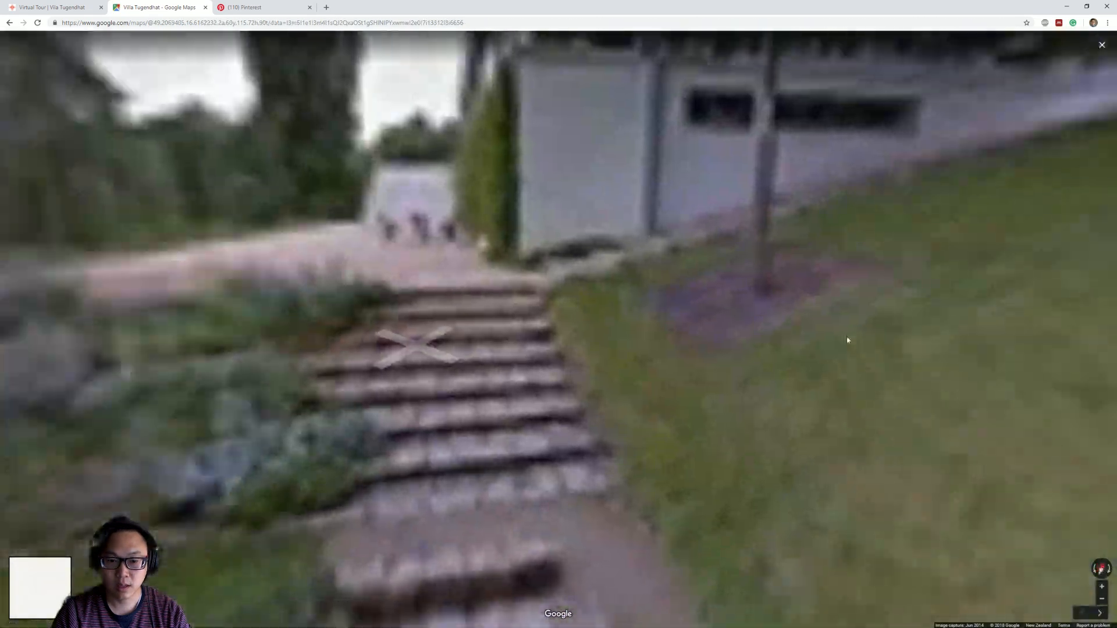
drag(531, 361, 463, 375)
drag(593, 441, 837, 253)
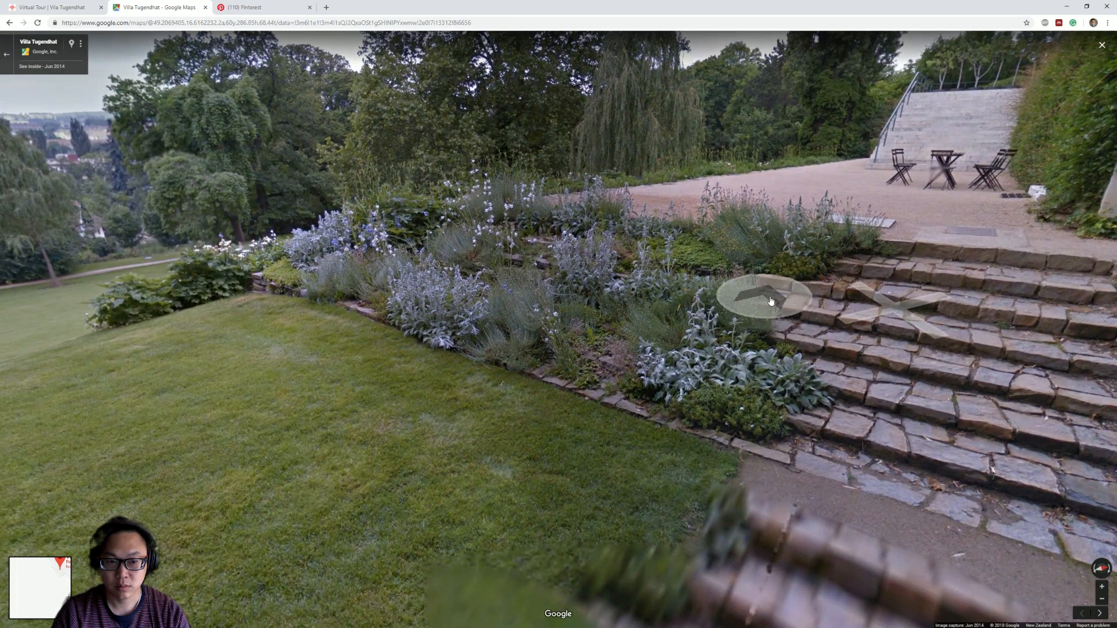
click(771, 301)
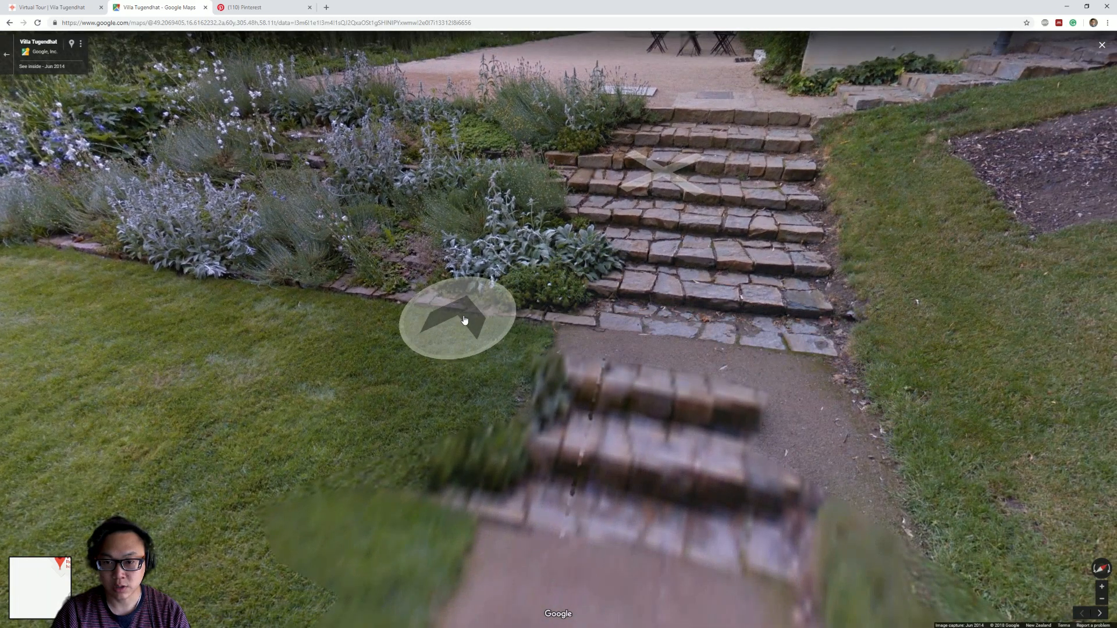
drag(464, 320, 516, 329)
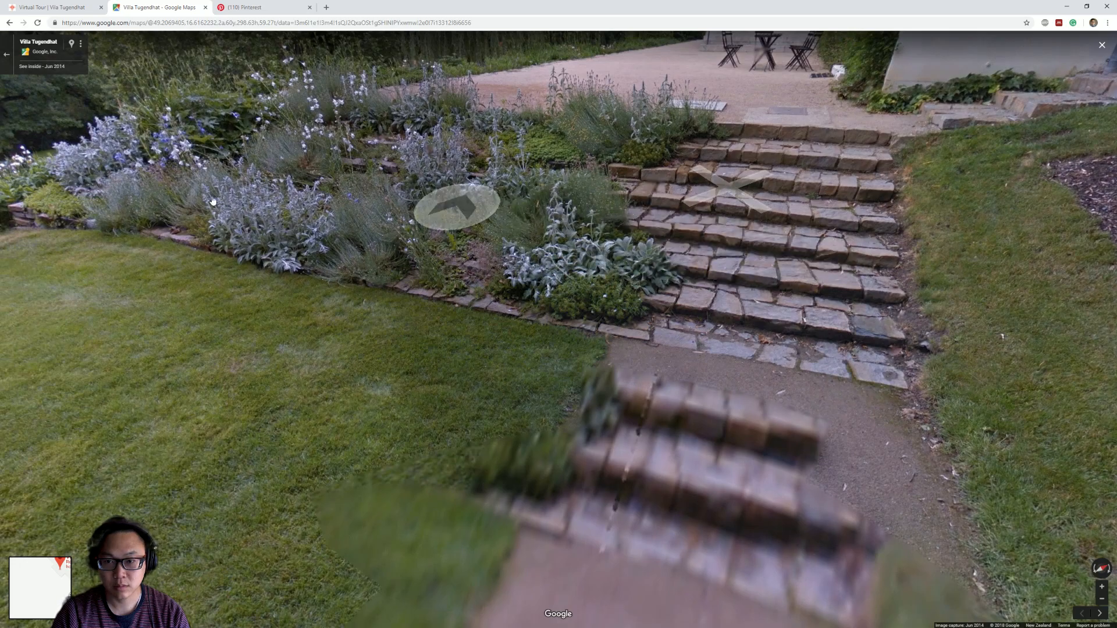
click(361, 292)
drag(567, 404, 425, 378)
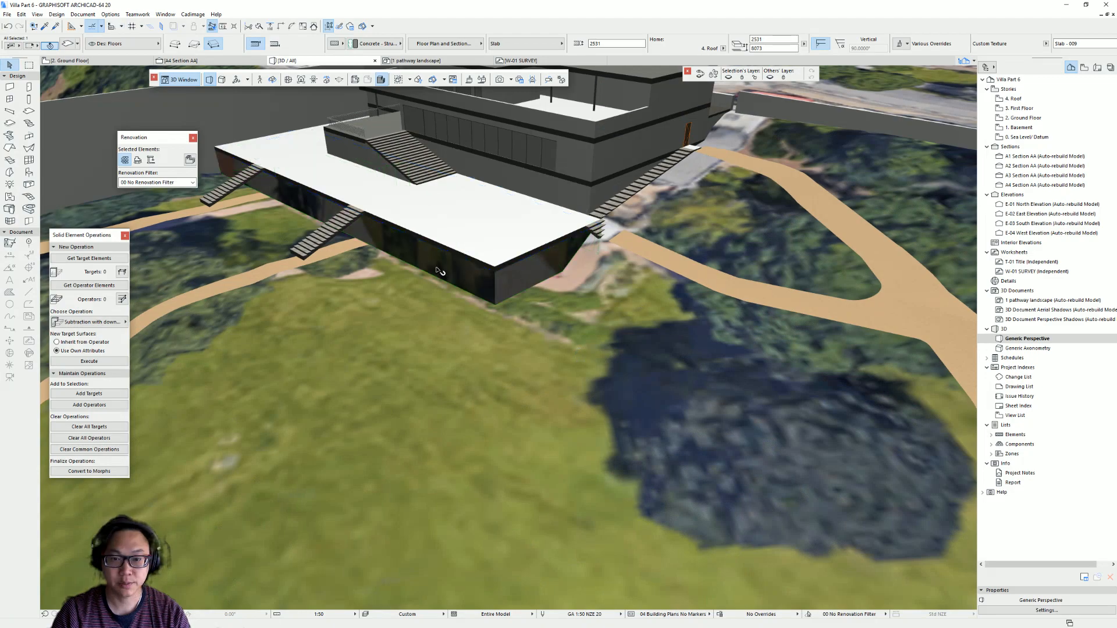
- Switch back to Archicad and place a copy of the thick base slab directly in front, aligning its back corner to the terrace's front corner
scroll(547, 278, up, 5)
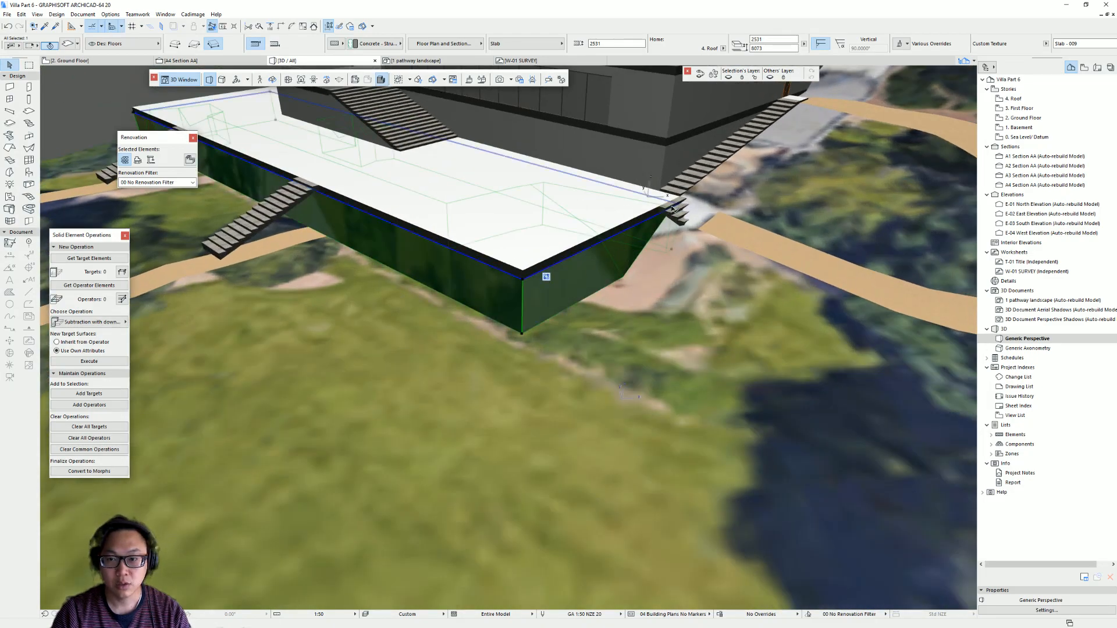
key(ctrl+shift+d)
click(680, 205)
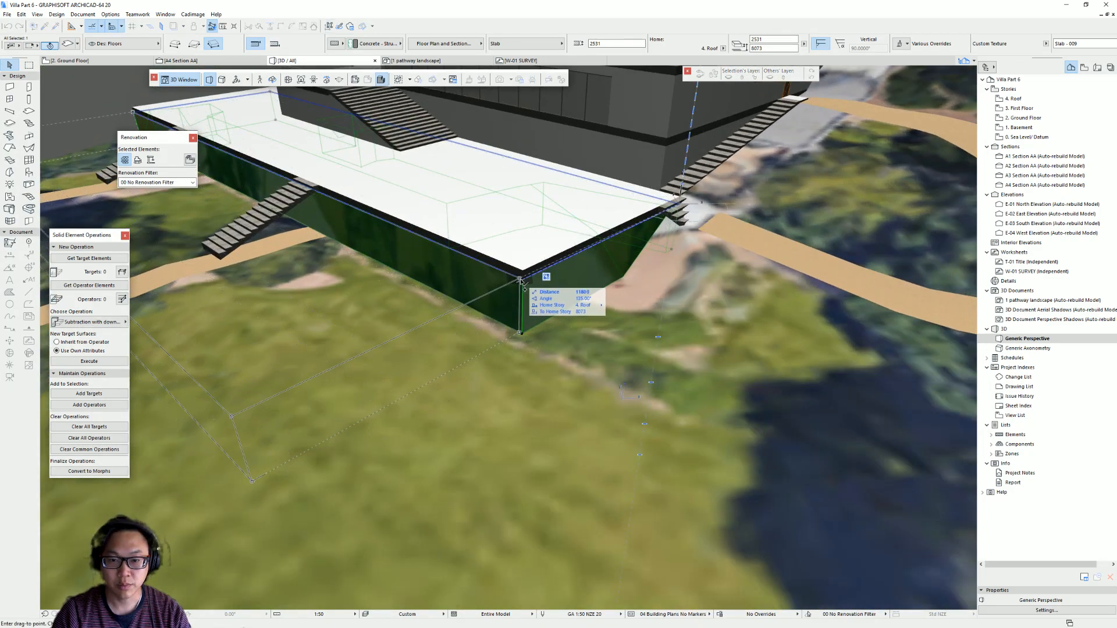
click(522, 281)
- Lower the copied slab's top surface until its thickness is about 771 mm
click(523, 302)
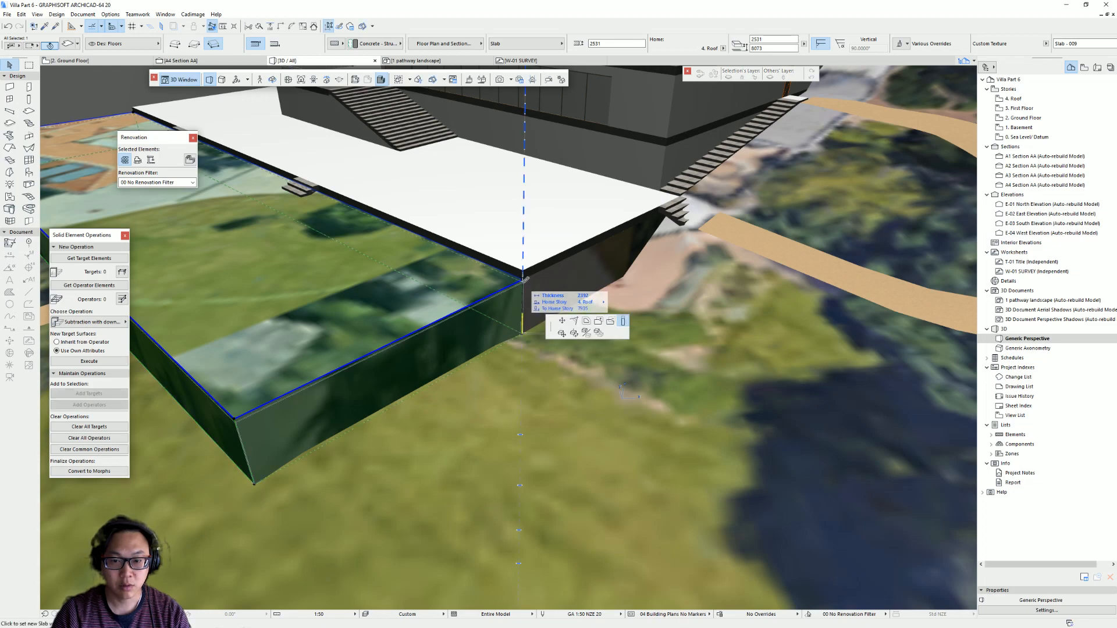
click(522, 323)
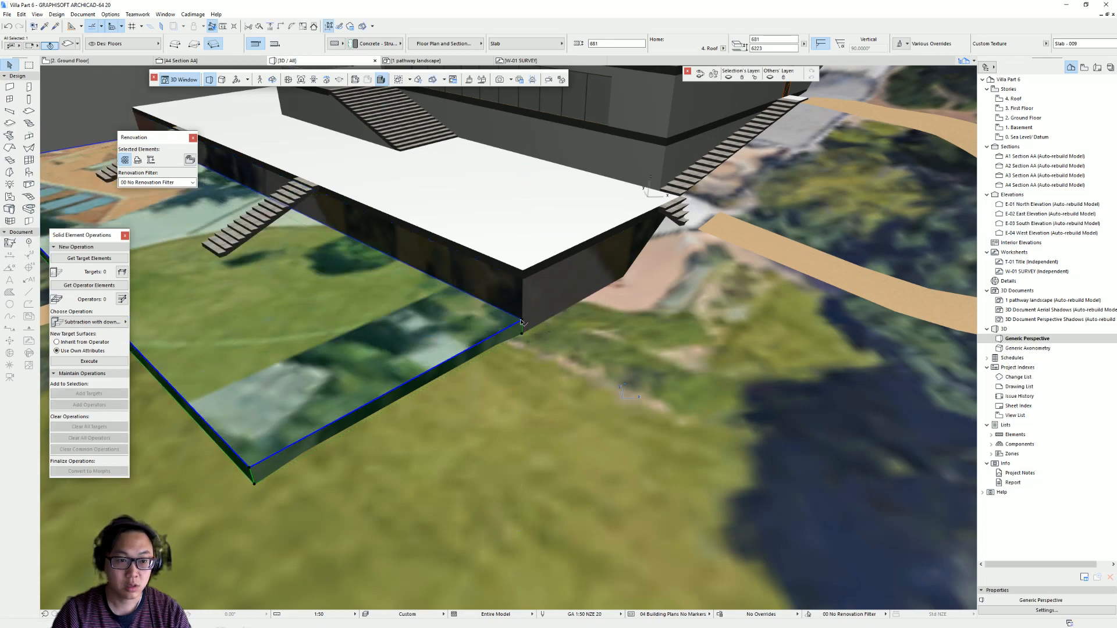
click(521, 322)
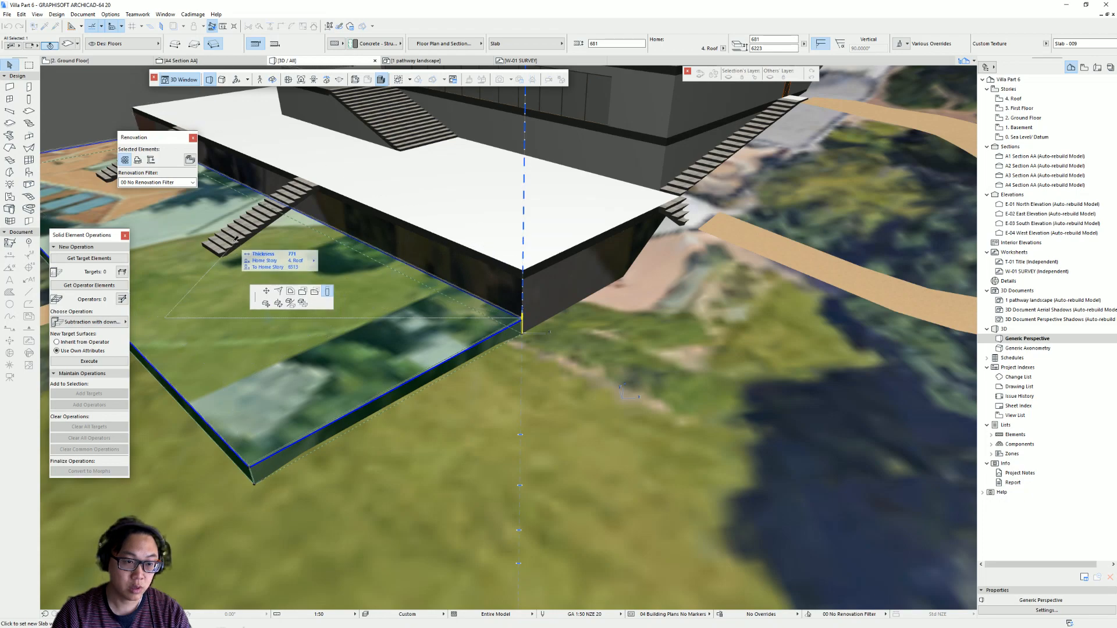
click(260, 226)
- Try to move the low front slab from its outer edge to the garden stair, and undo the move
click(190, 405)
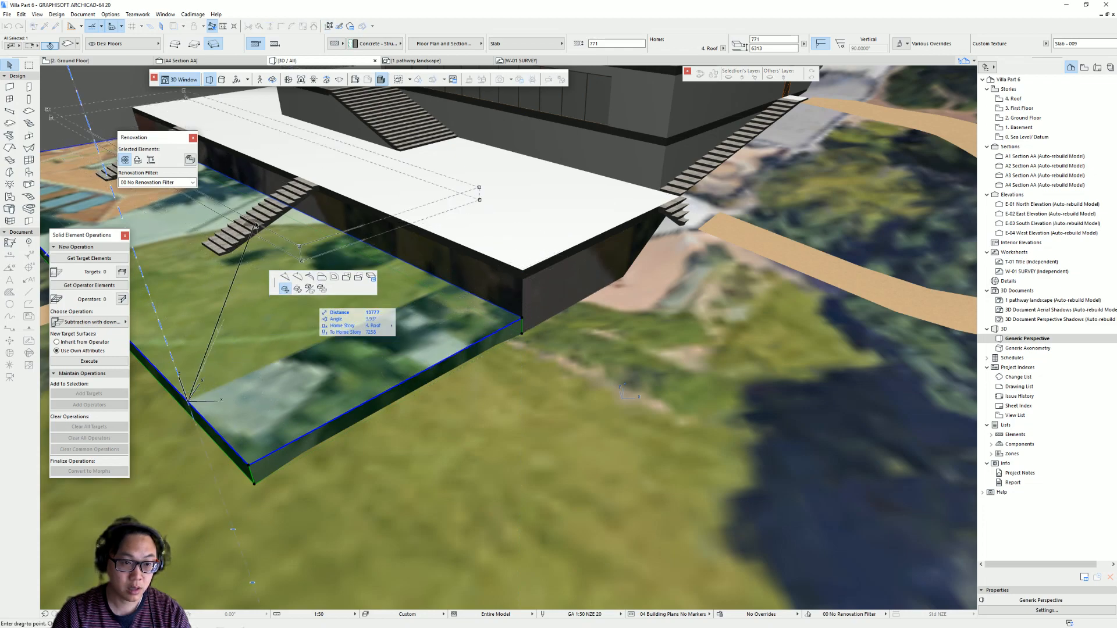
click(289, 307)
key(ctrl+z)
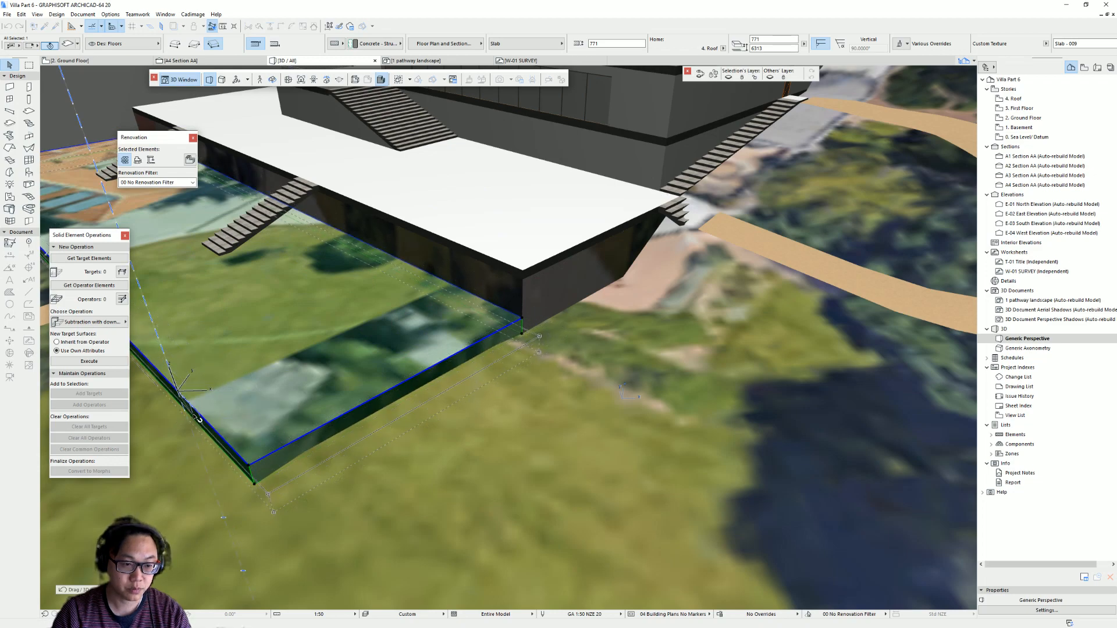
- Offset the low front slab's outer long edge inward toward the terrace so that it meets the side of the garden stair
click(196, 408)
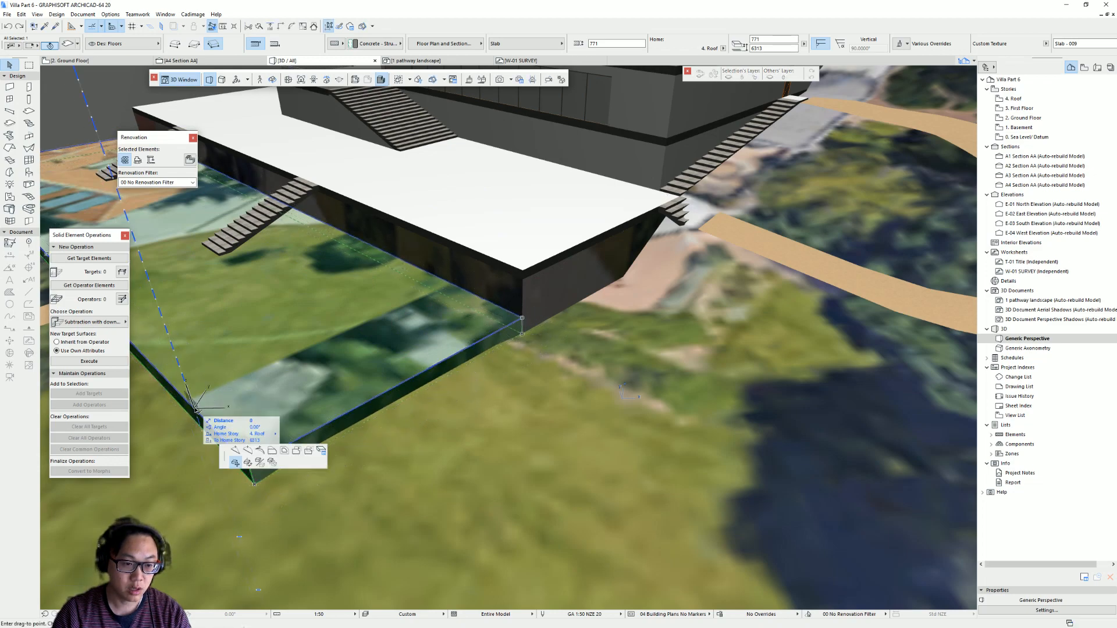
click(271, 453)
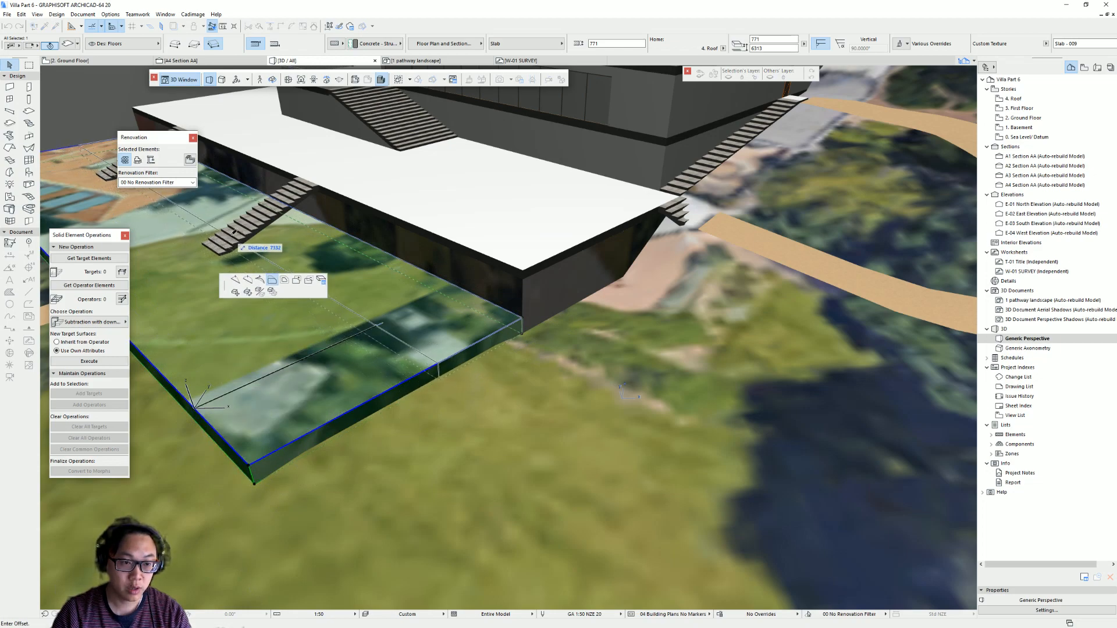
click(262, 228)
click(264, 232)
scroll(269, 228, up, 5)
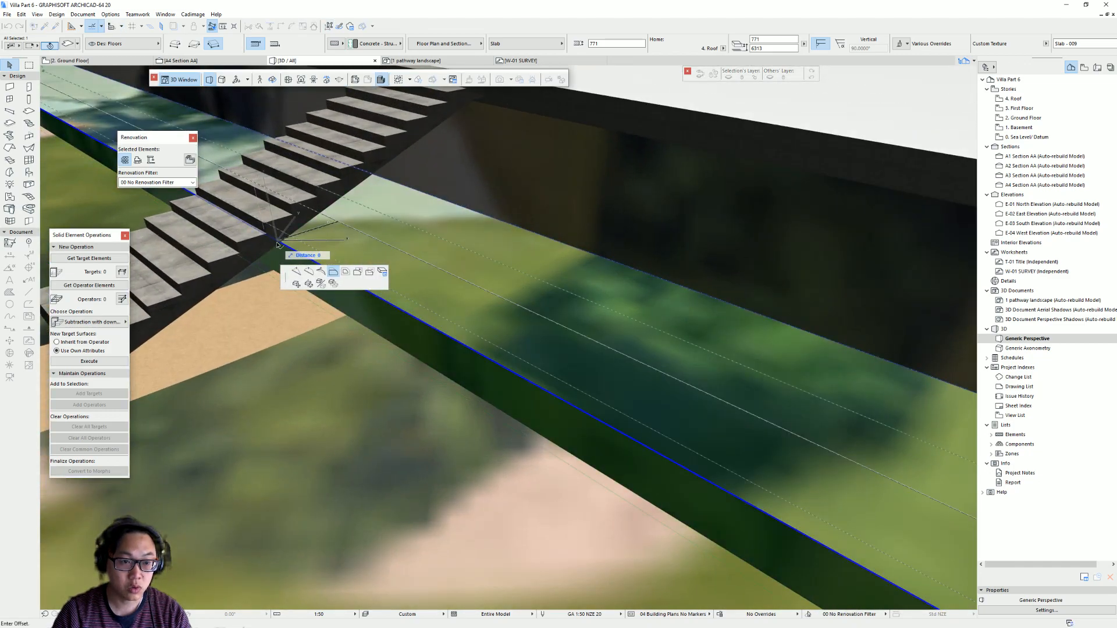
key(Escape)
click(291, 247)
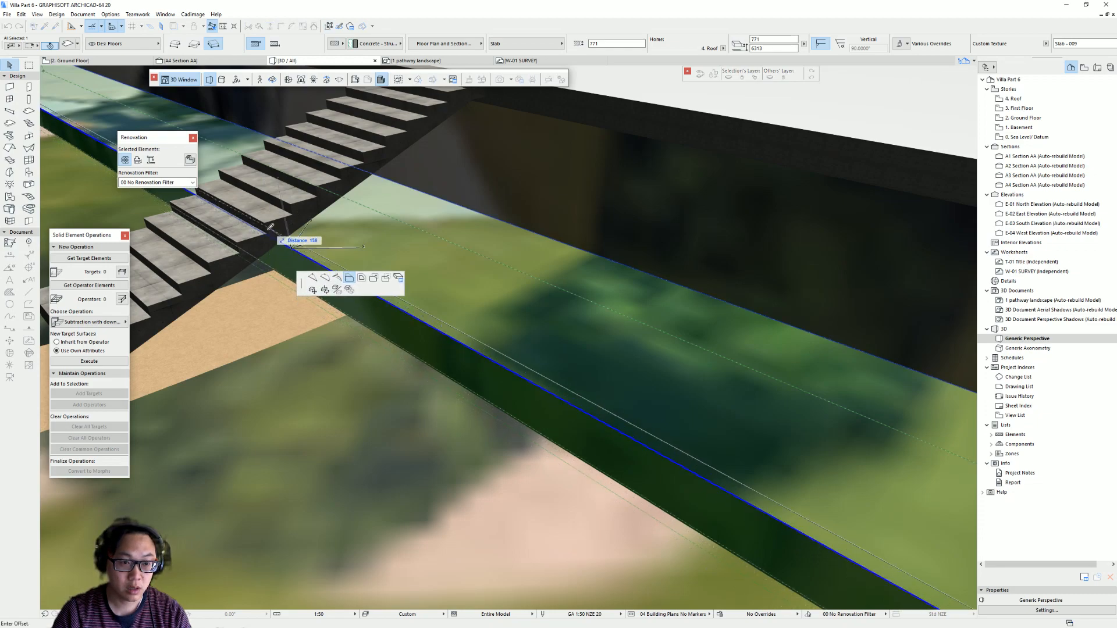
click(243, 244)
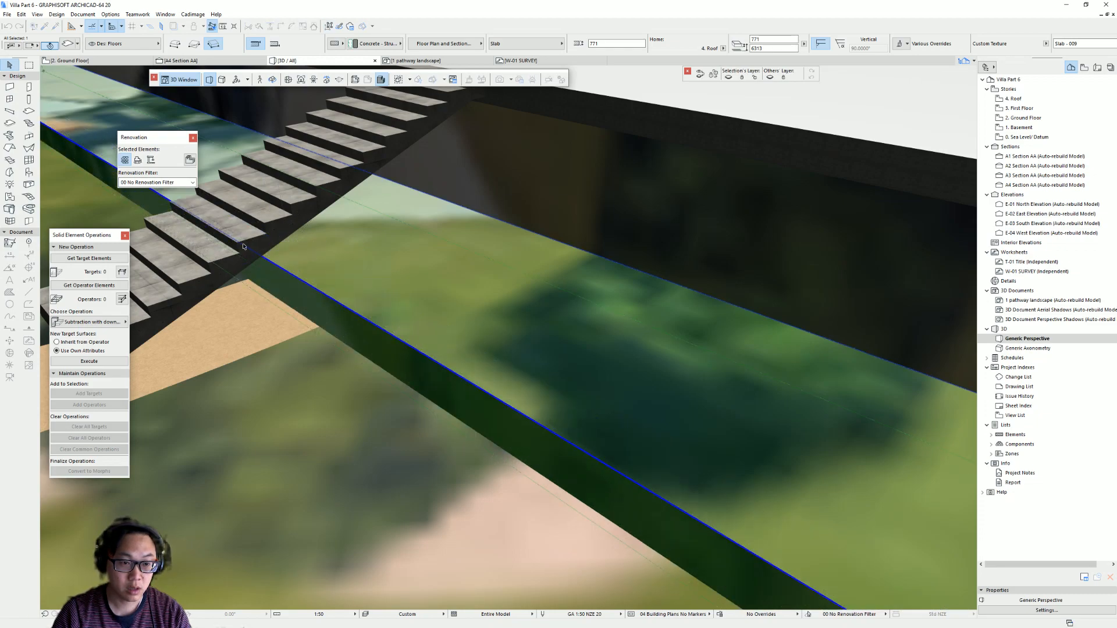
scroll(286, 269, down, 3)
shift+middle_drag(286, 268, 233, 288)
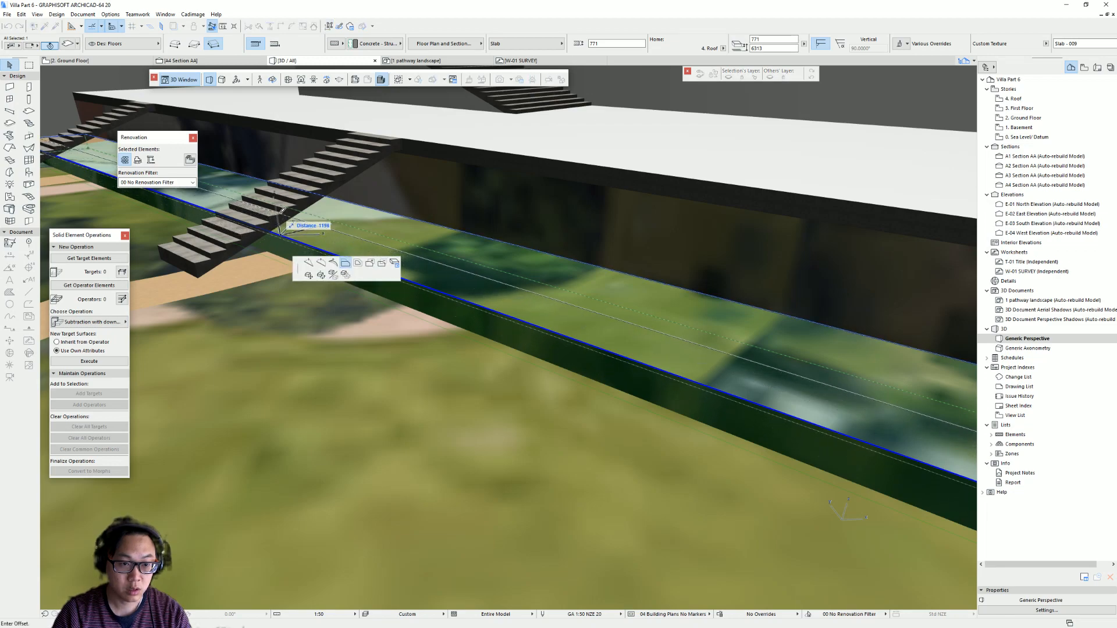
key(Escape)
scroll(314, 243, down, 2)
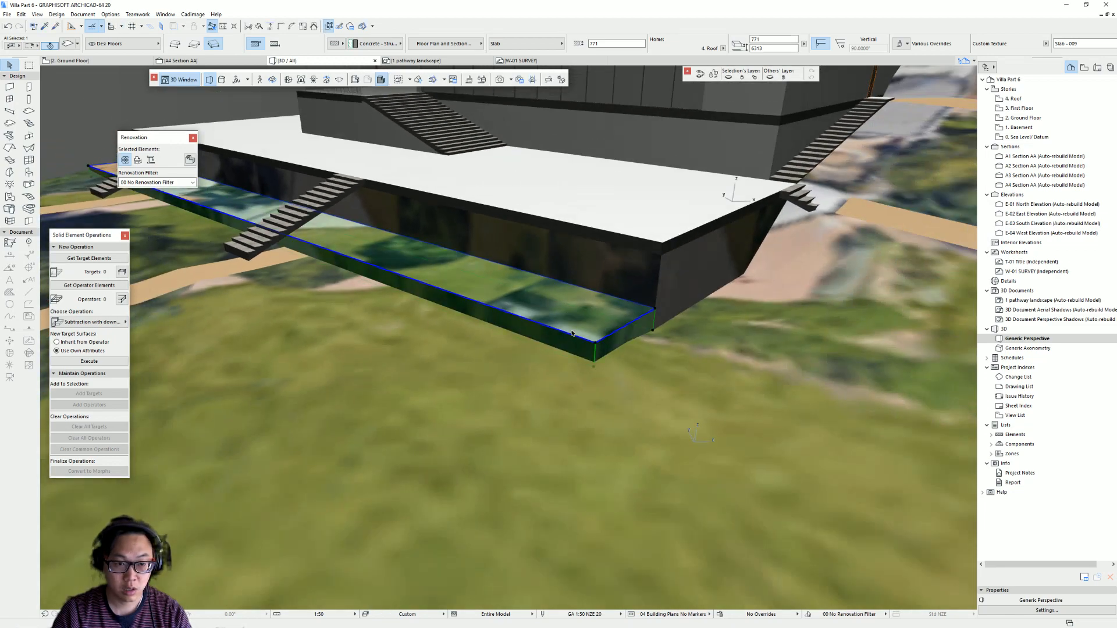
click(595, 343)
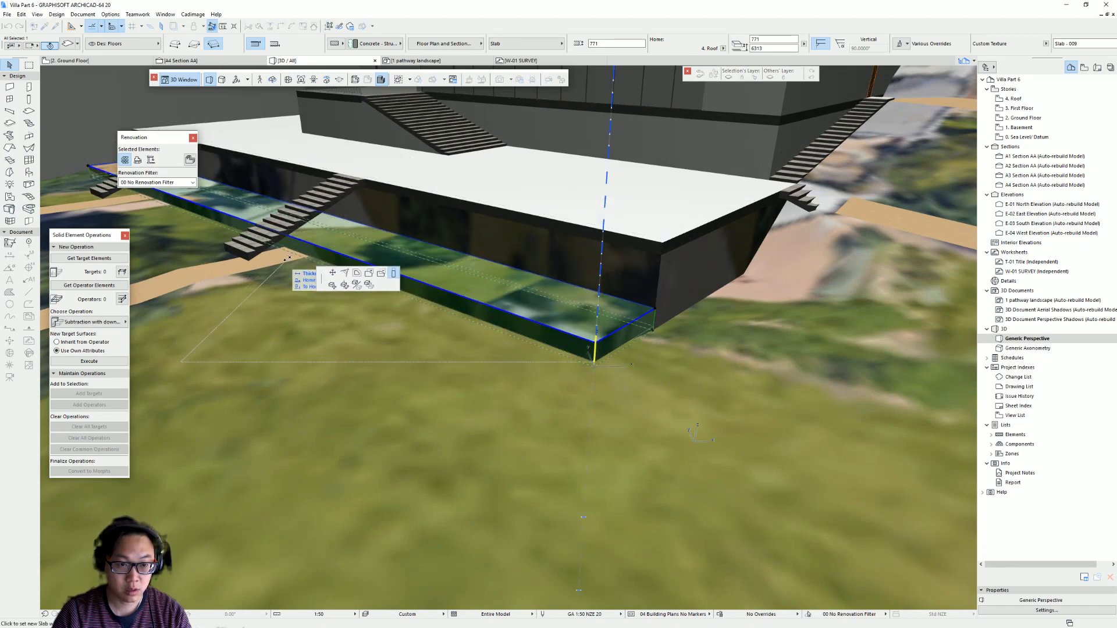
click(286, 229)
scroll(274, 228, up, 3)
shift+middle_drag(275, 228, 352, 368)
shift+middle_drag(388, 402, 442, 308)
scroll(457, 301, down, 3)
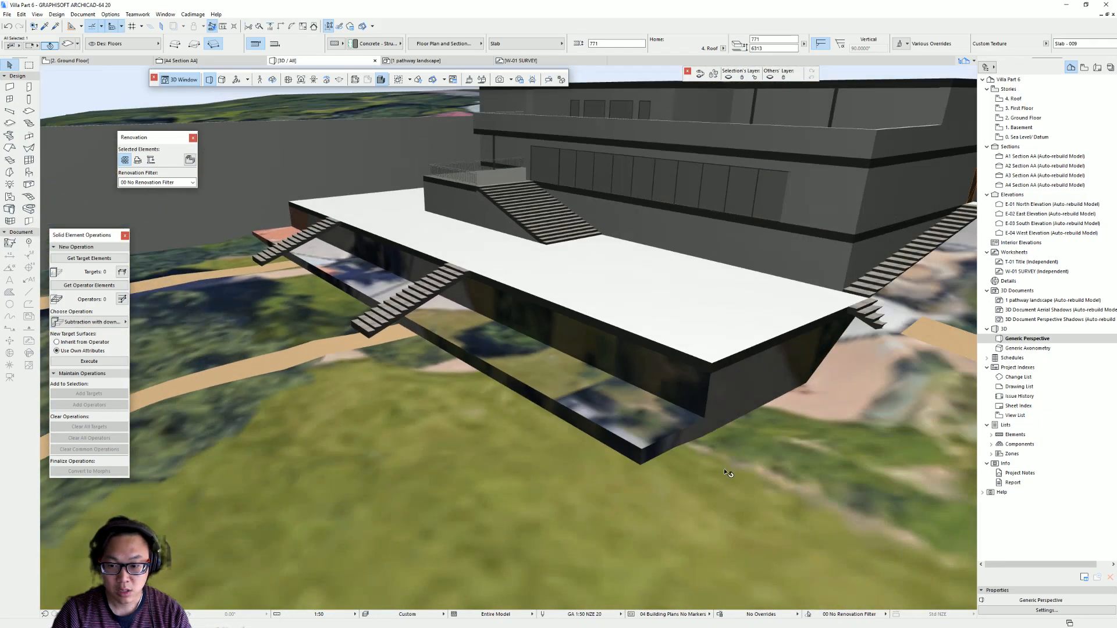
- Shorten the low front slab by offsetting its end edge from the terrace's front corner back to the near garden stair
click(689, 427)
click(468, 271)
scroll(429, 317, up, 5)
click(426, 320)
key(Escape)
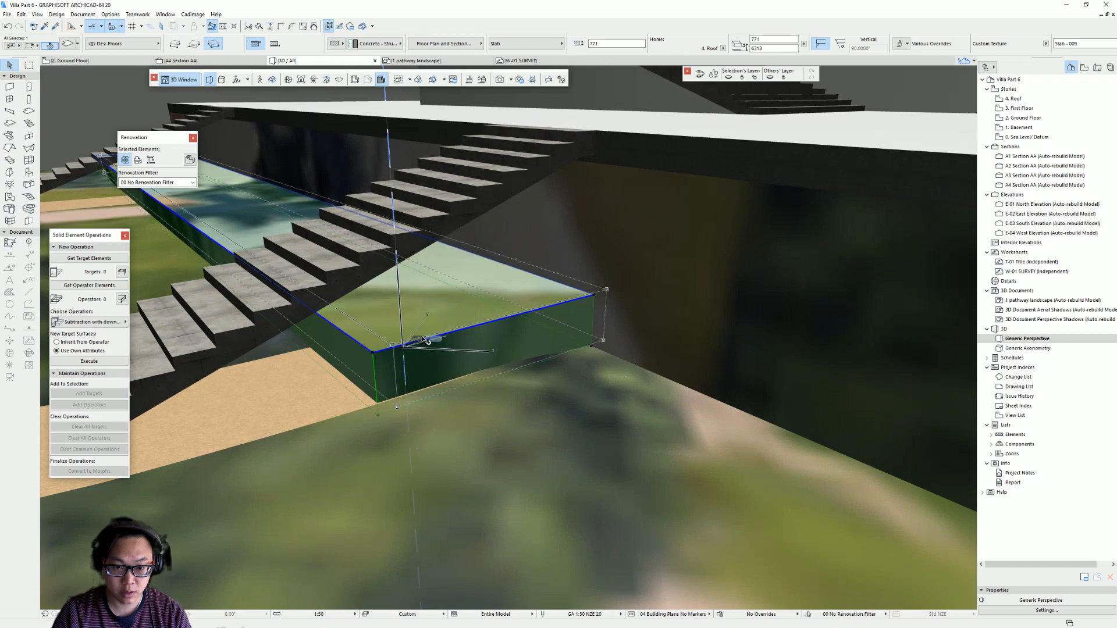
click(424, 338)
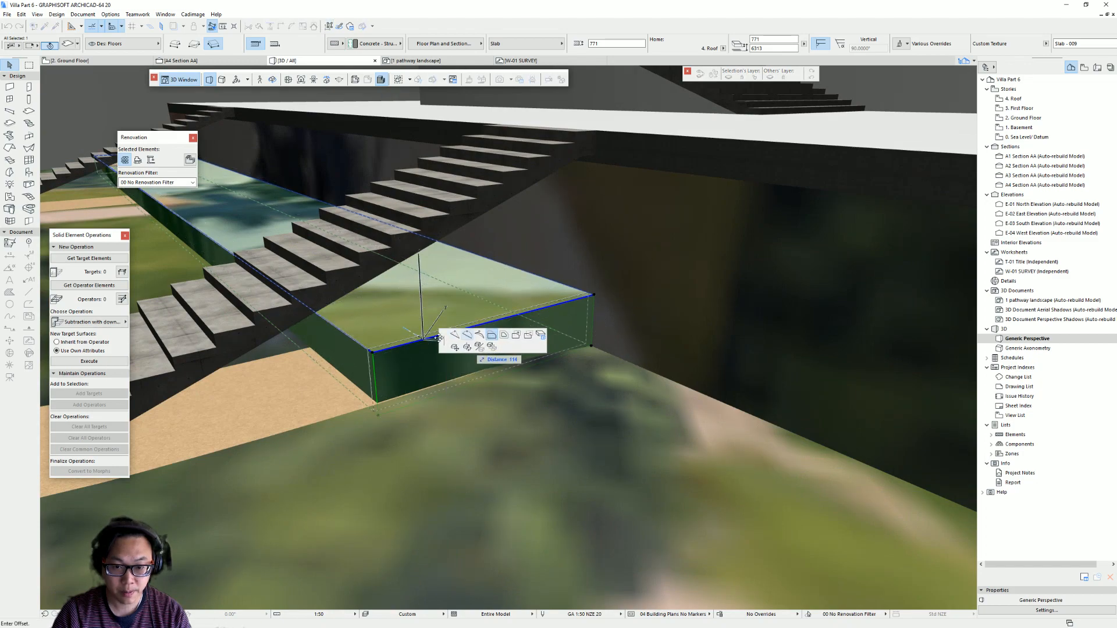
key(Escape)
- Raise the front slab's top surface beneath the garden stair to a thickness of about 1987 mm
click(374, 353)
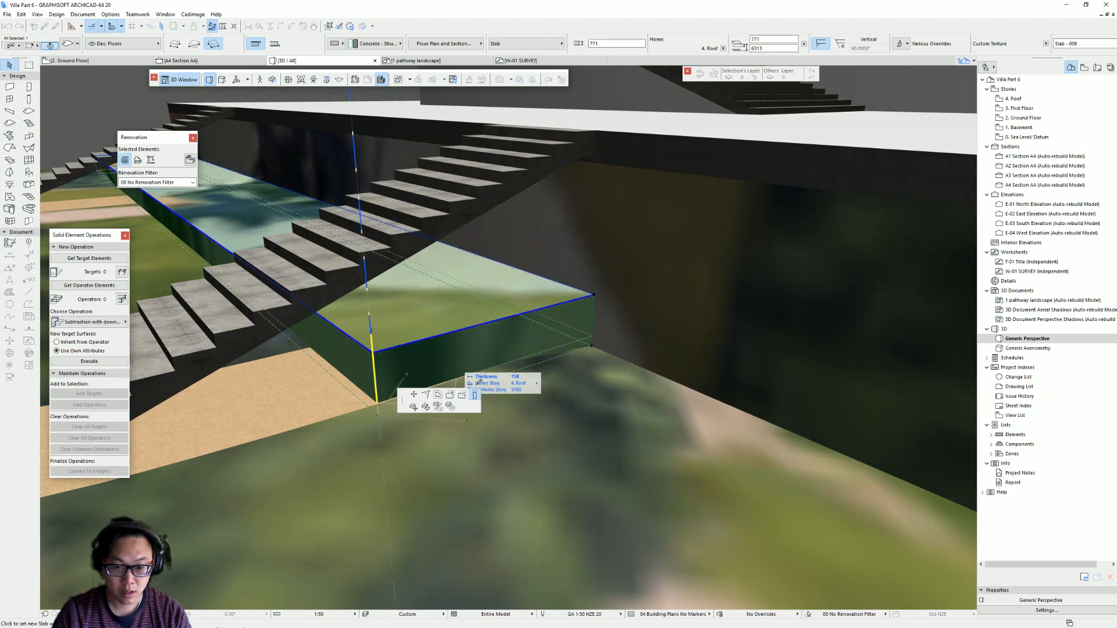
click(474, 386)
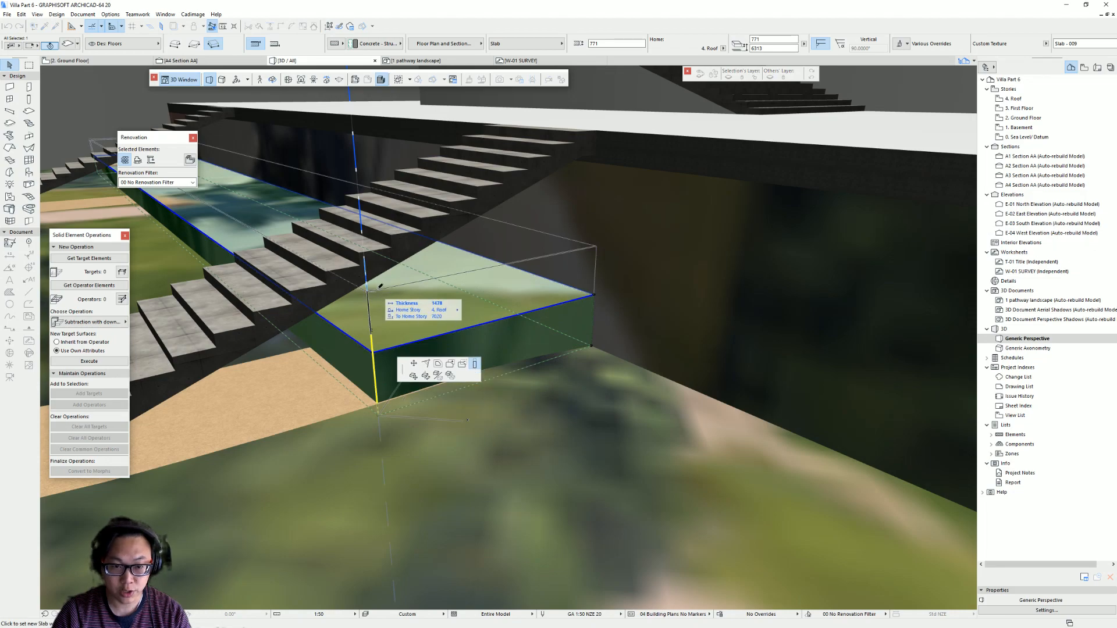
click(361, 244)
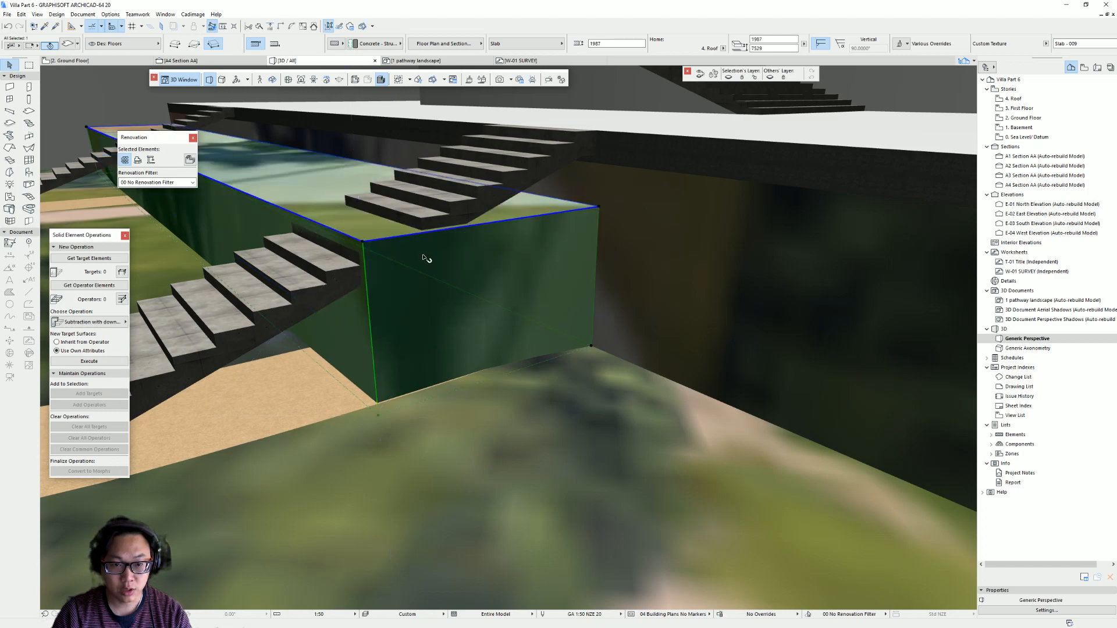
key(Escape)
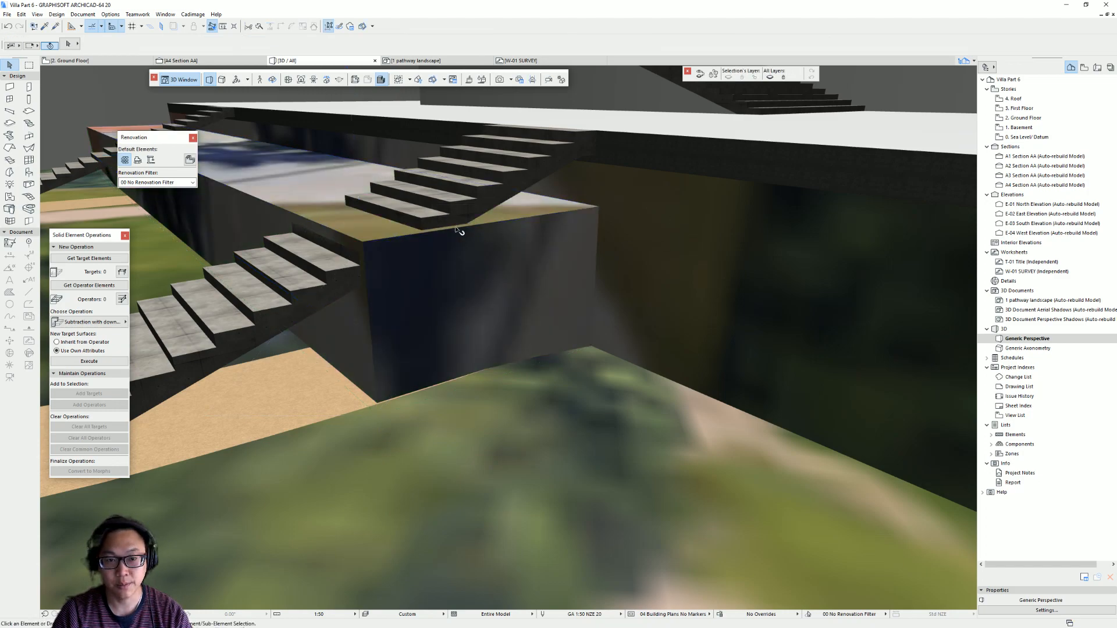
- Offset the raised slab's end edge slightly further back so that it aligns with the side of the garden stair
click(517, 227)
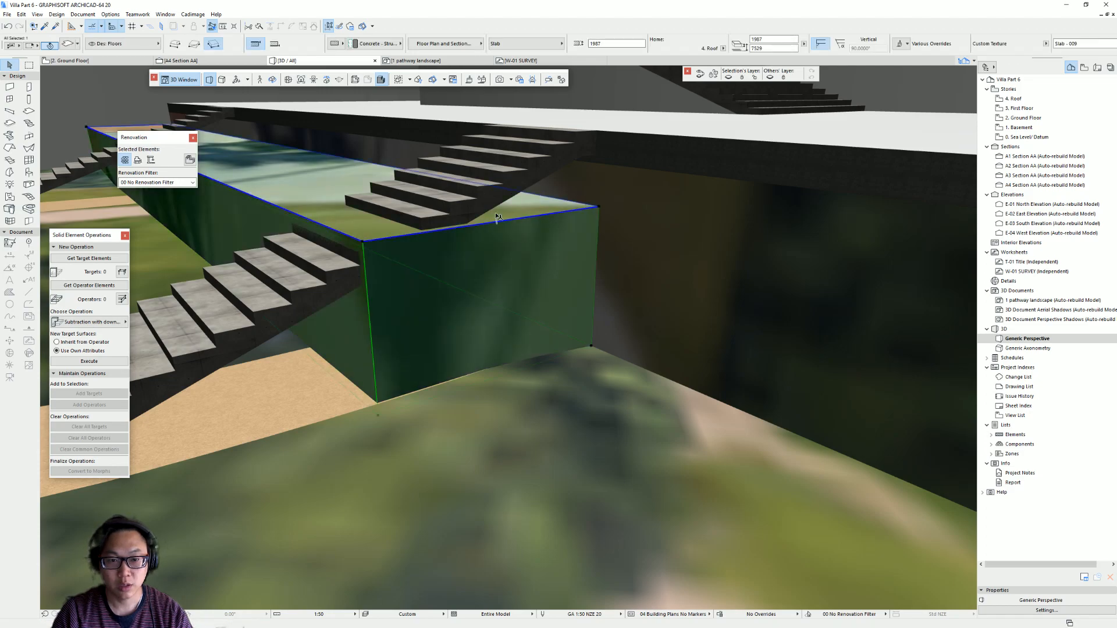
click(505, 218)
click(484, 217)
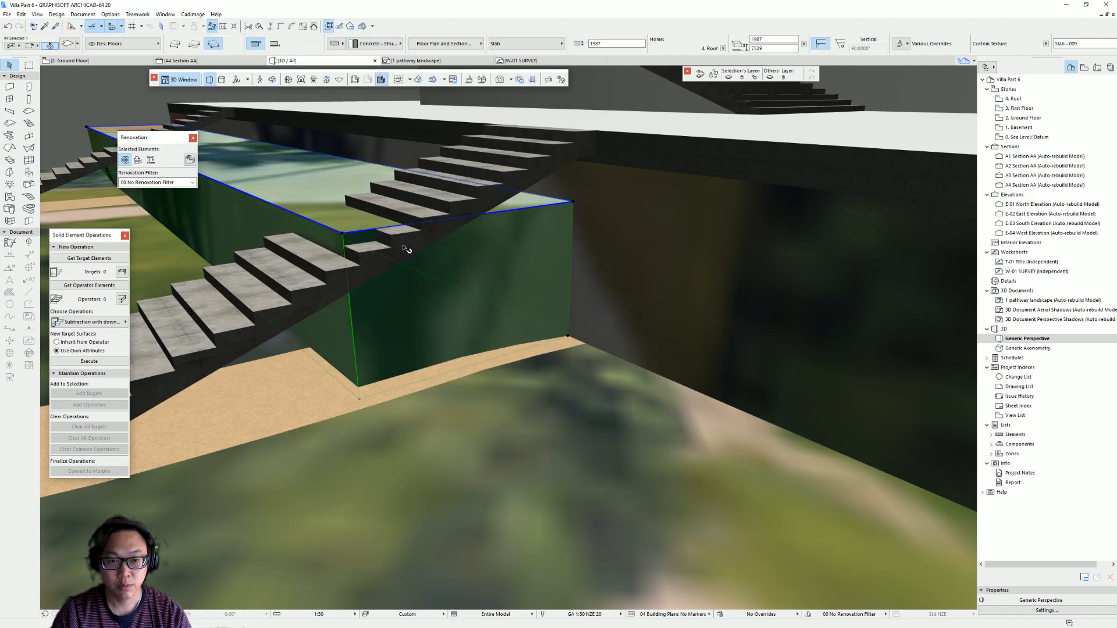
- On the ground floor plan, move the A4 section line to the other garden stair's top corner and open that section
key(F2)
scroll(379, 203, up, 3)
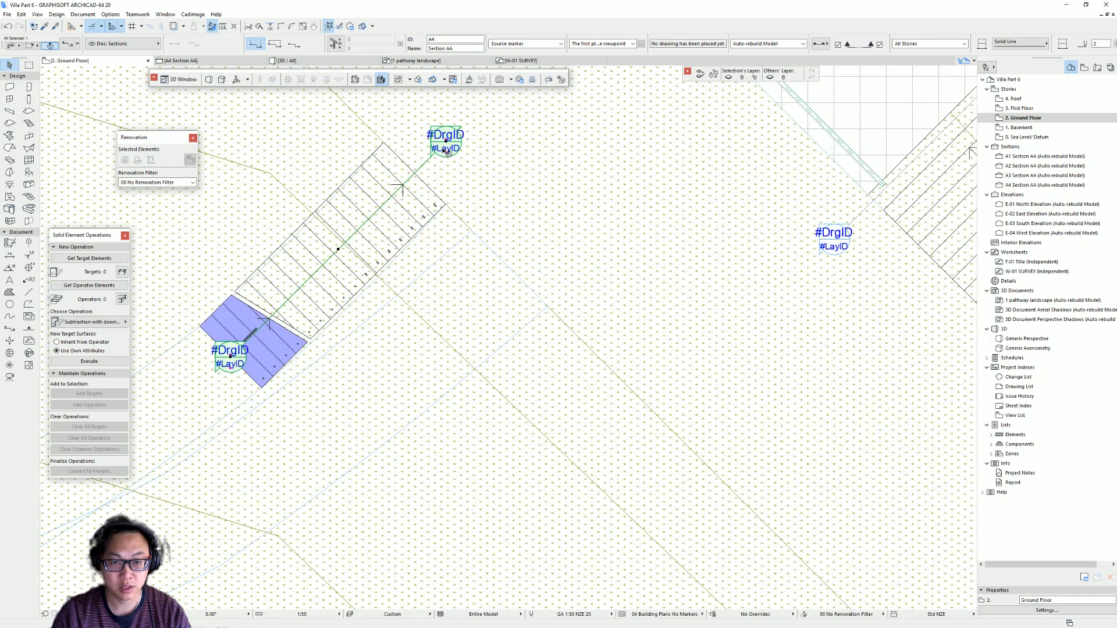
key(ctrl+d)
click(444, 149)
scroll(542, 226, down, 2)
middle_drag(727, 390, 492, 171)
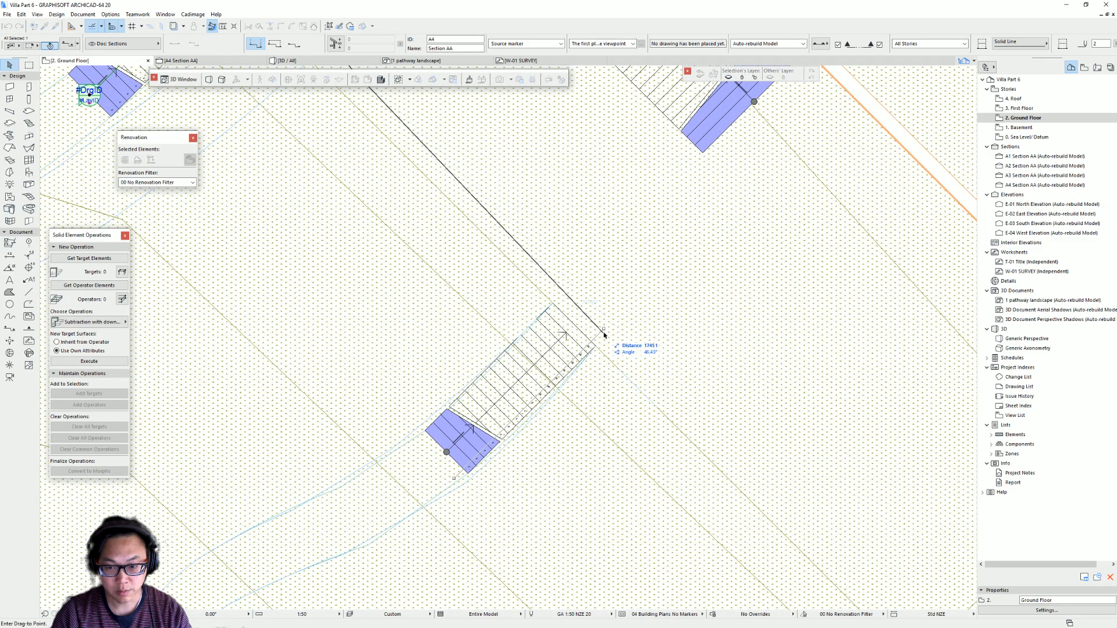
click(604, 333)
right_click(605, 332)
click(664, 363)
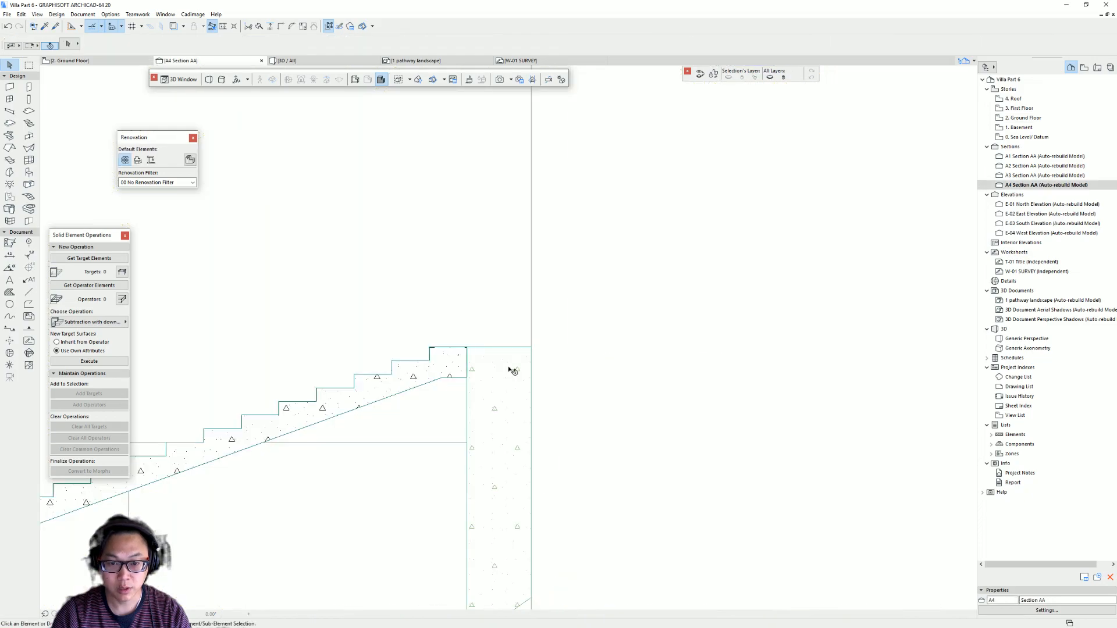
- In the section, lower the front slab's top surface to the level of a lower garden stair tread, about 1581 mm thick
click(420, 313)
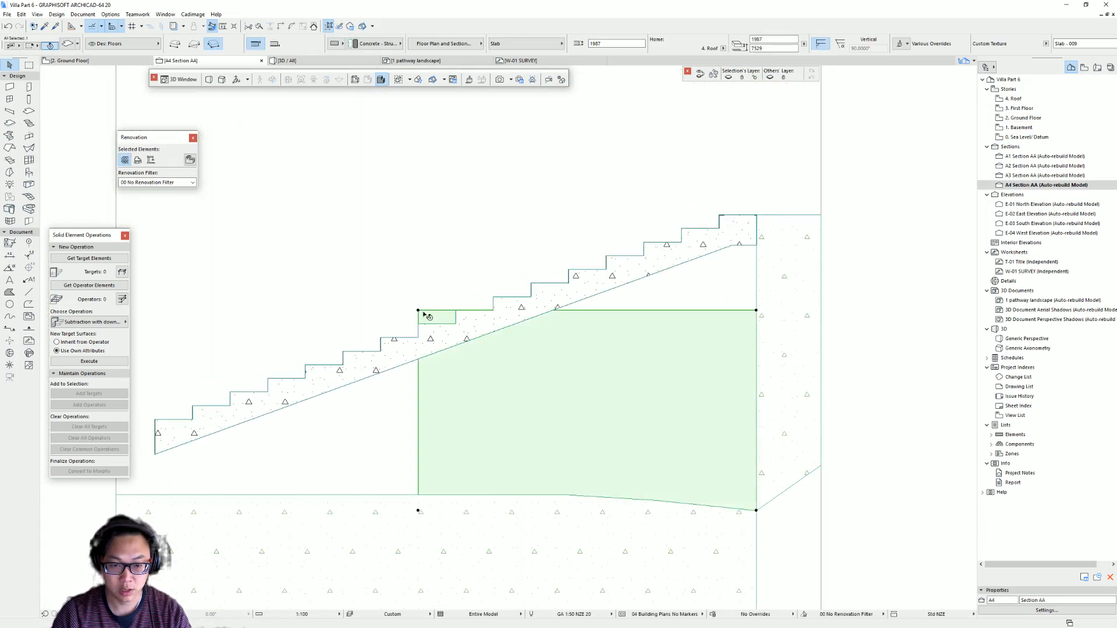
click(419, 313)
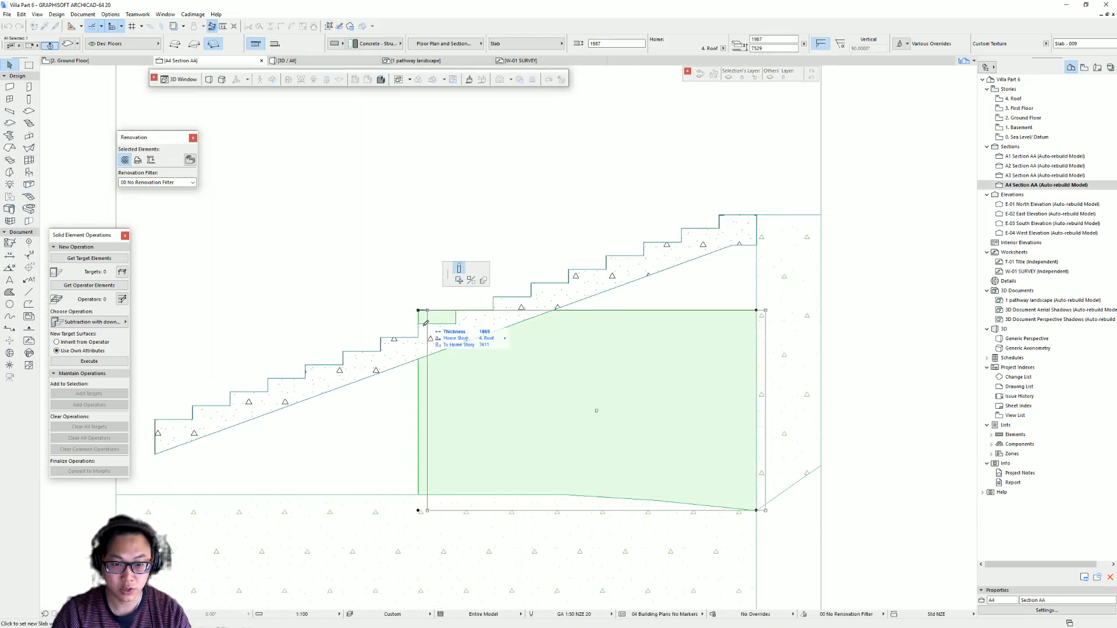
key(Escape)
key(Escape)
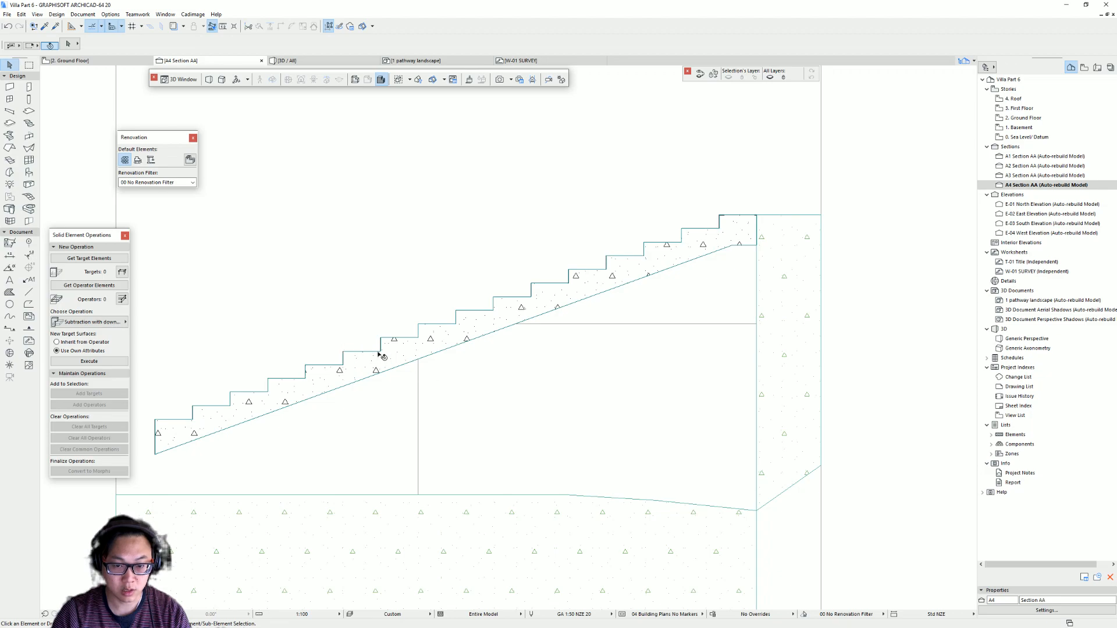
click(496, 363)
click(419, 324)
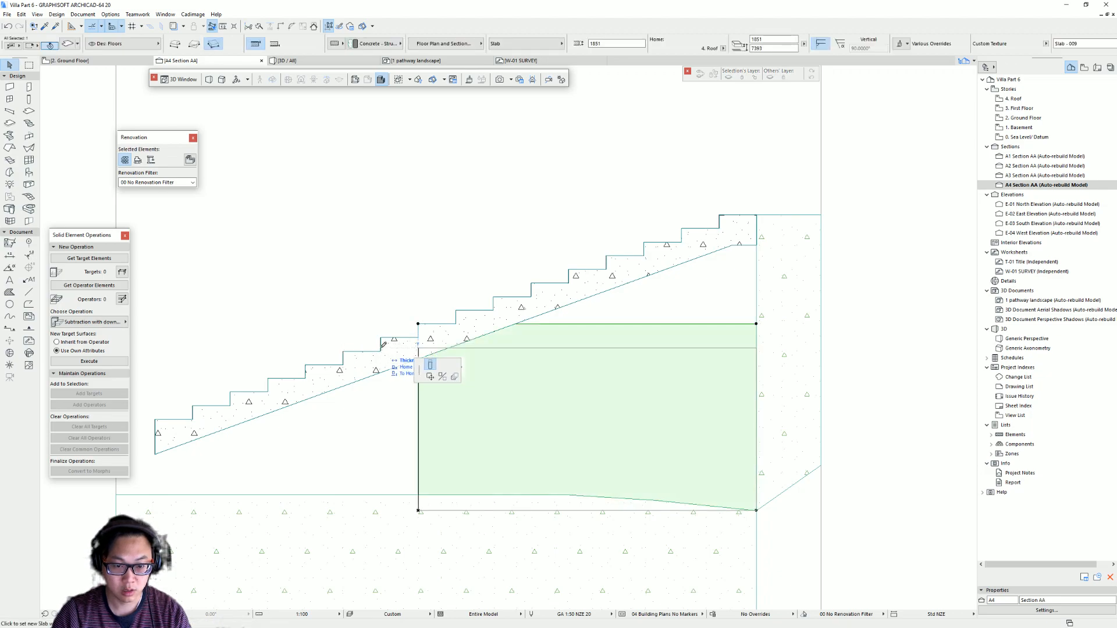
click(381, 351)
click(417, 510)
click(428, 552)
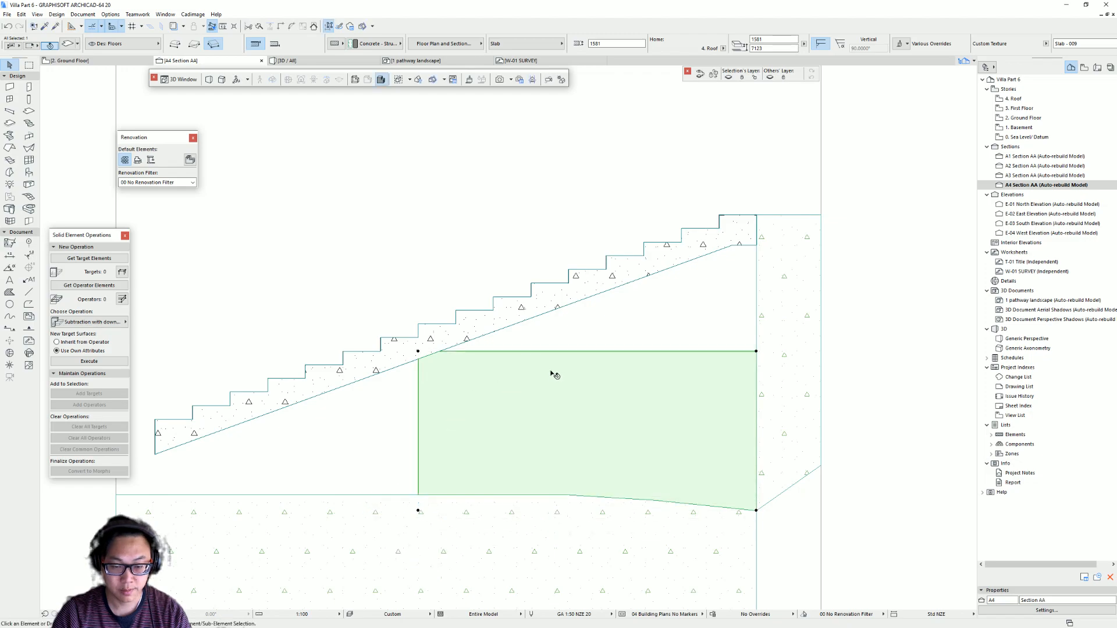
- In the 3D view, offset the slab's long front edge outward along the garden stair
key(F2)
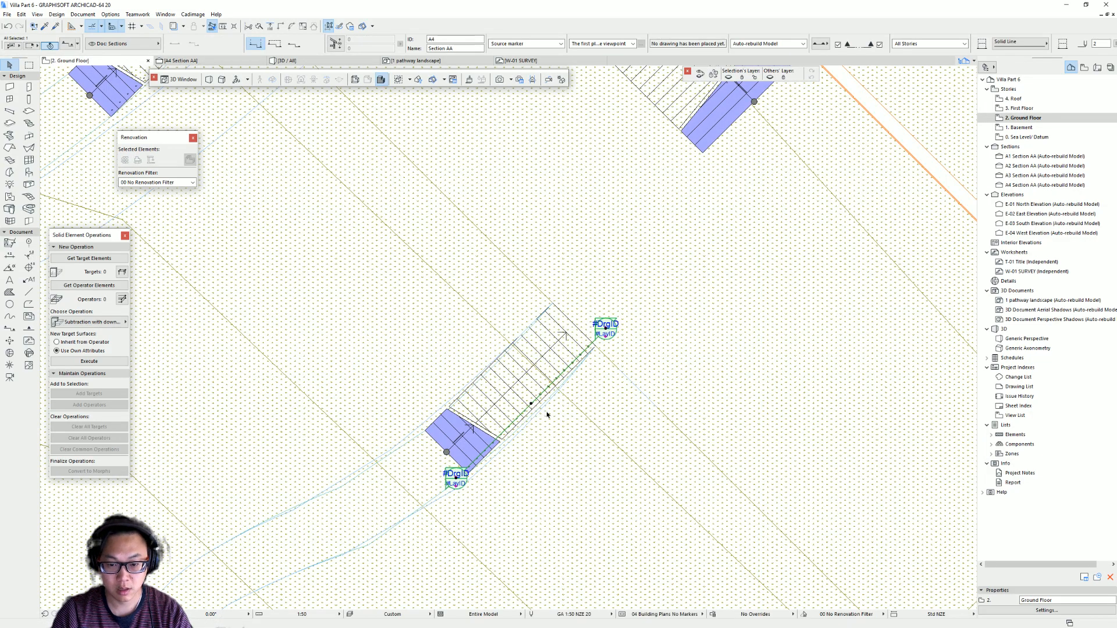
key(F3)
click(327, 264)
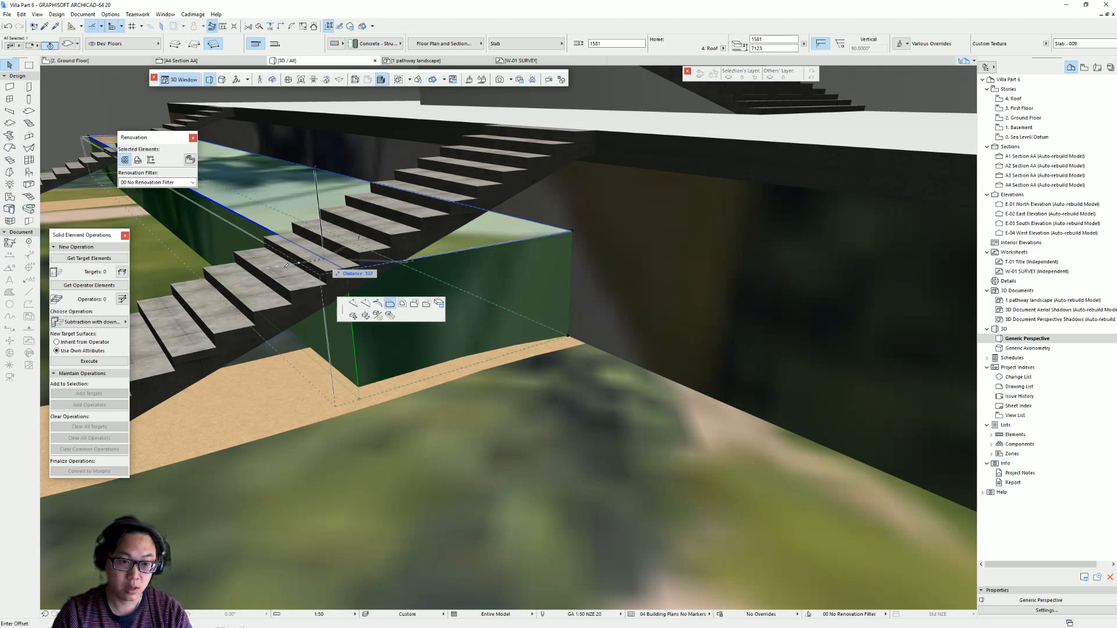
click(394, 303)
click(263, 328)
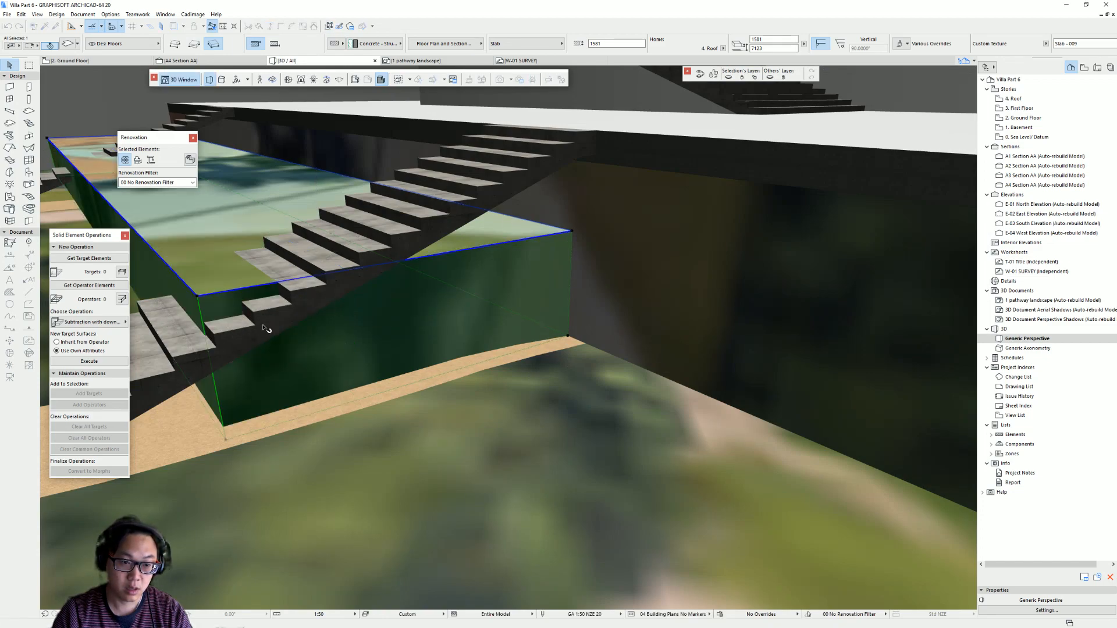
shift+middle_drag(252, 322, 226, 293)
click(222, 292)
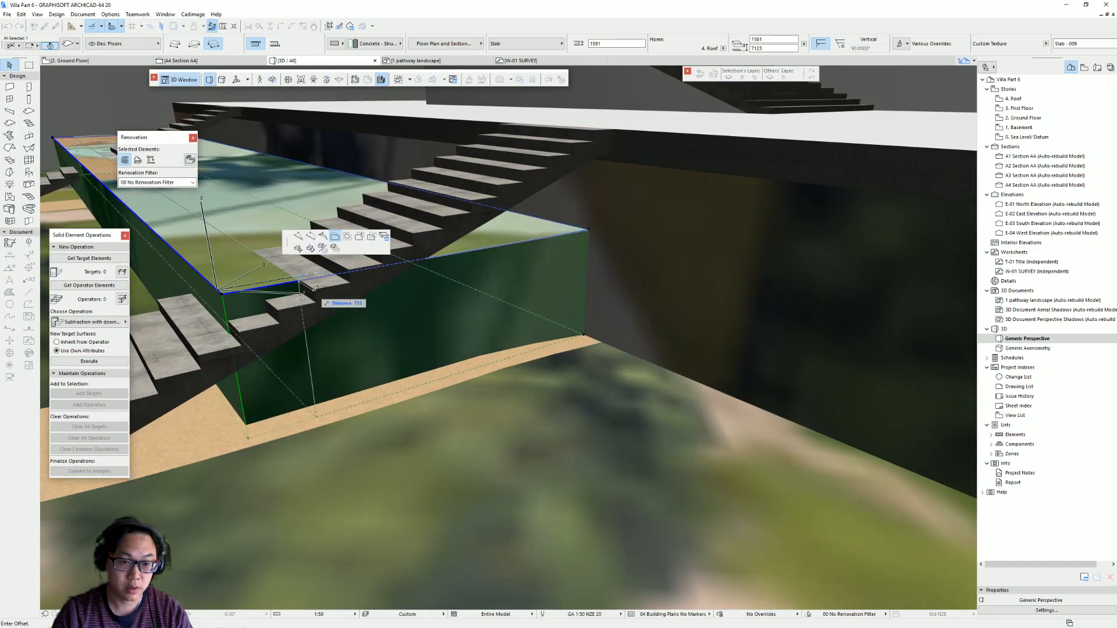
click(334, 242)
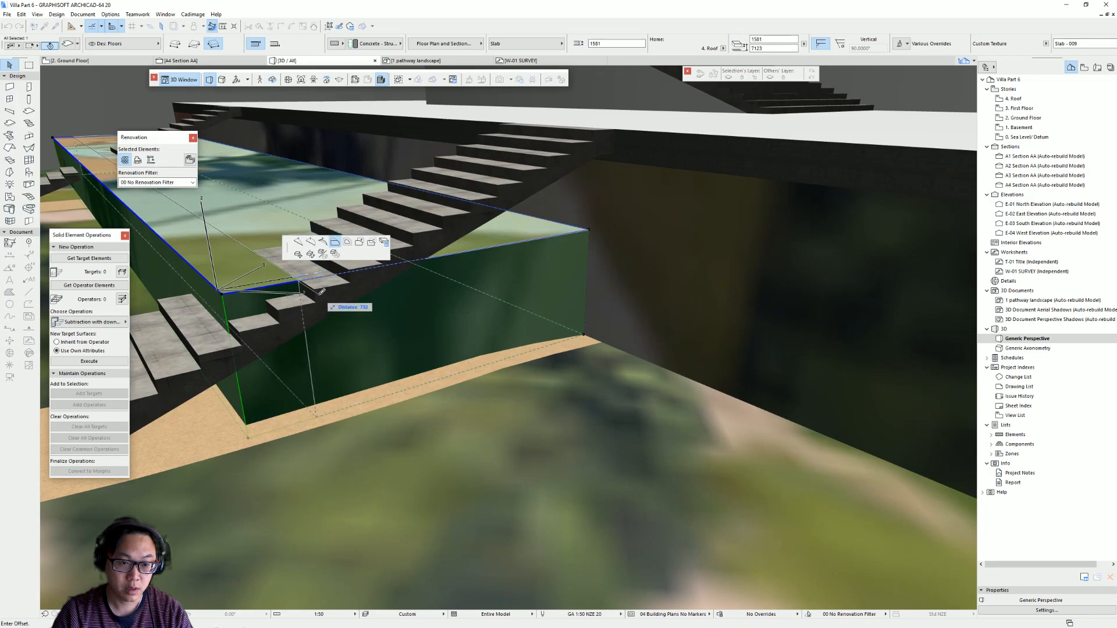
key(Escape)
- Check the lower floor plans for the slab and set its home story to 2. Ground Floor in the 3D view
key(F2)
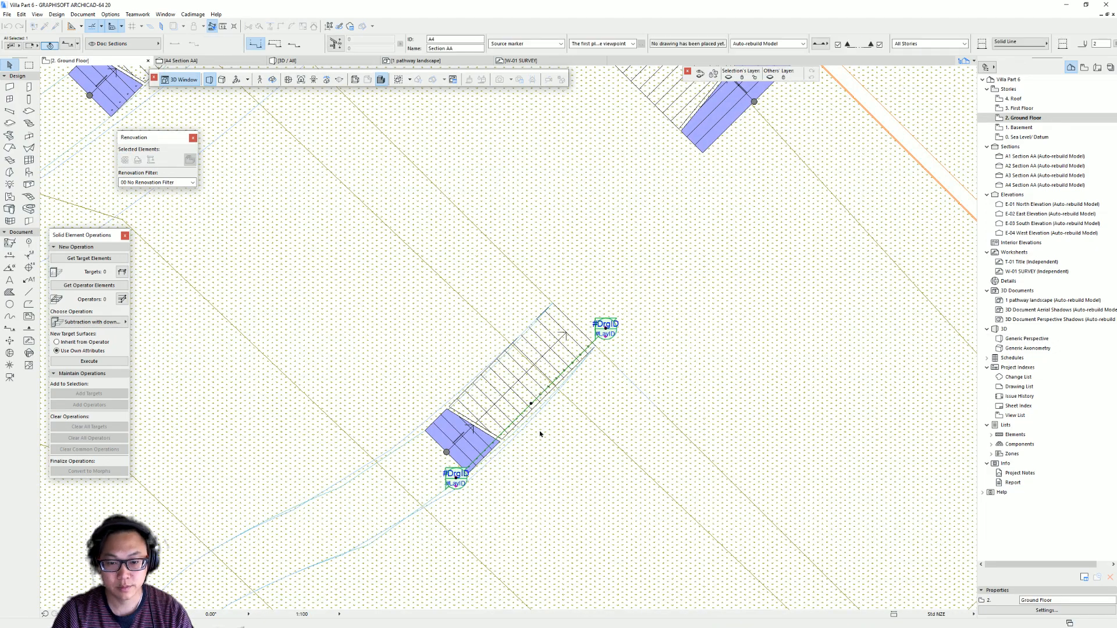
double_click(1028, 128)
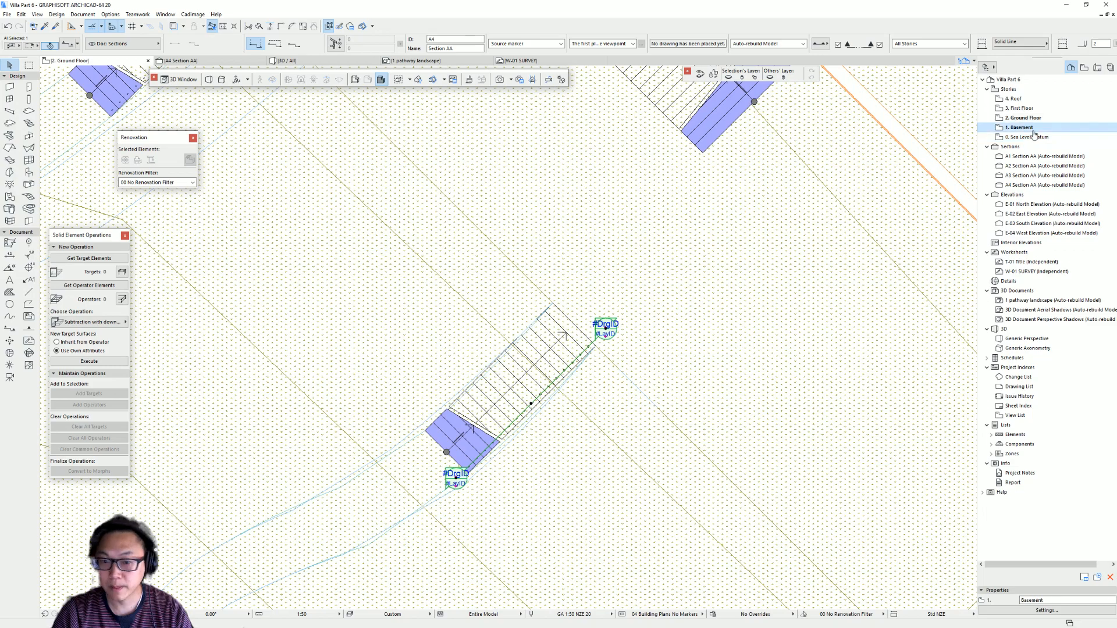
double_click(1035, 136)
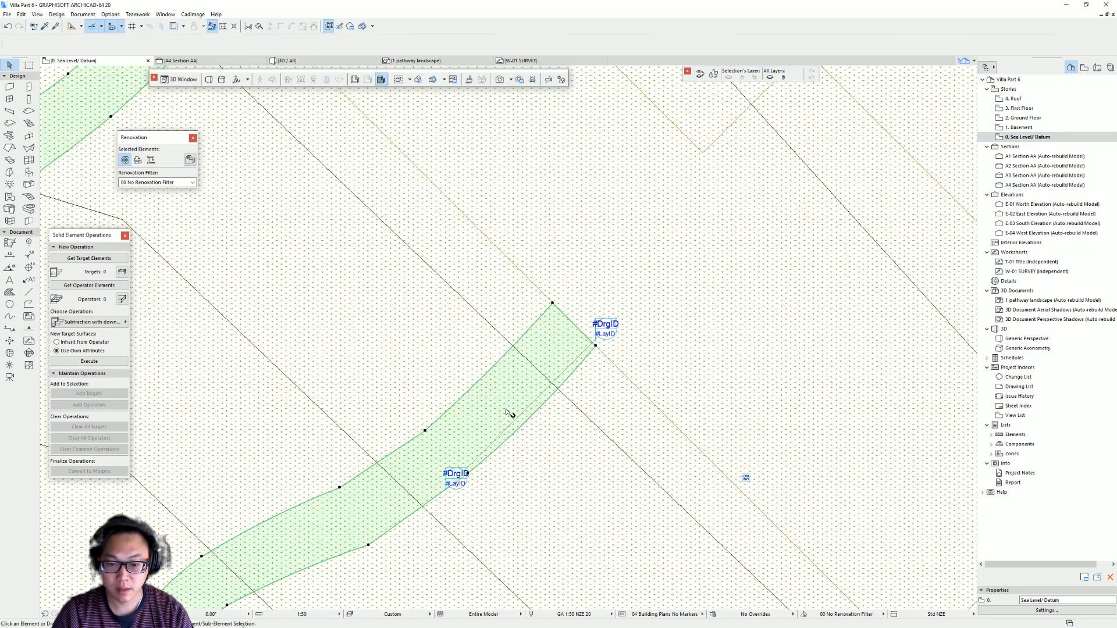
click(532, 403)
key(F3)
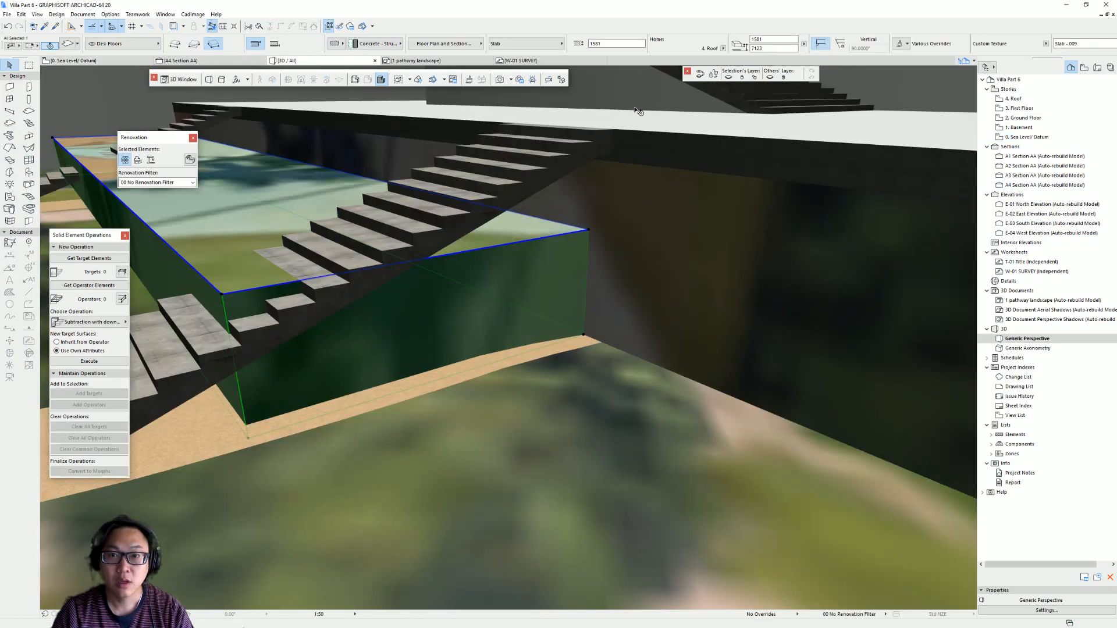
click(723, 49)
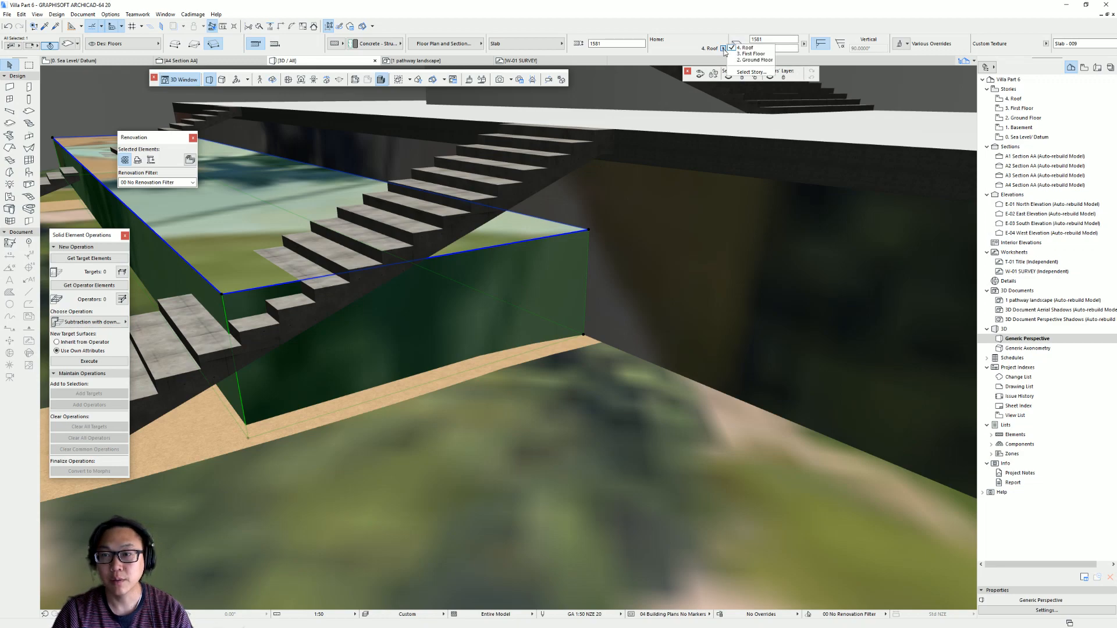
click(755, 60)
- Drag the slab vertically by its end corner, using the terrace base's lower front corner as the height reference
scroll(456, 309, down, 5)
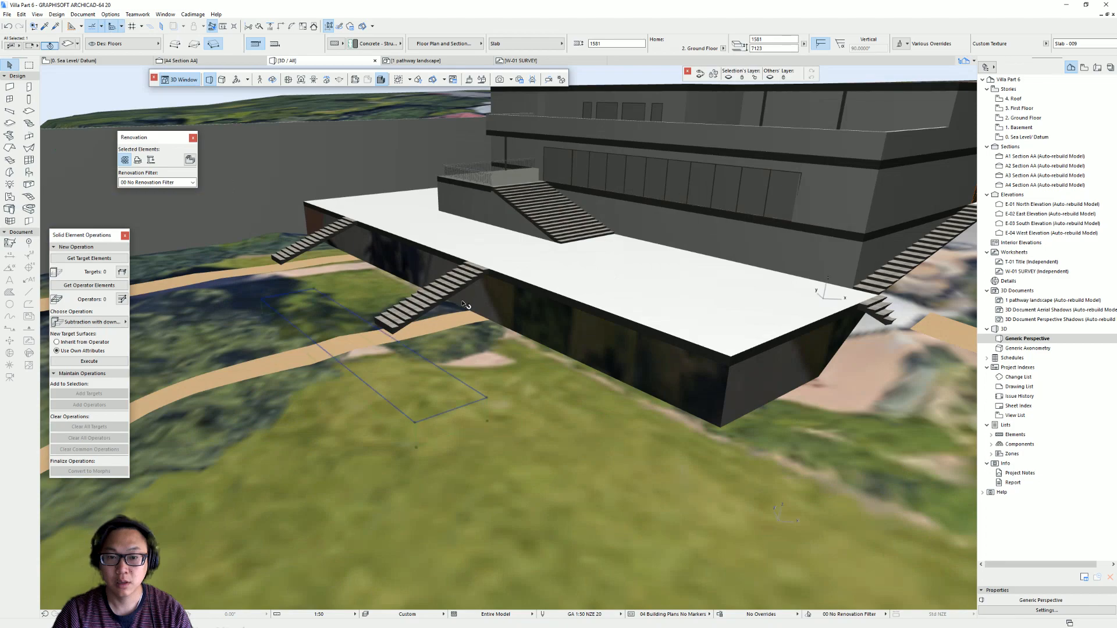
scroll(466, 304, down, 3)
key(ctrl+d)
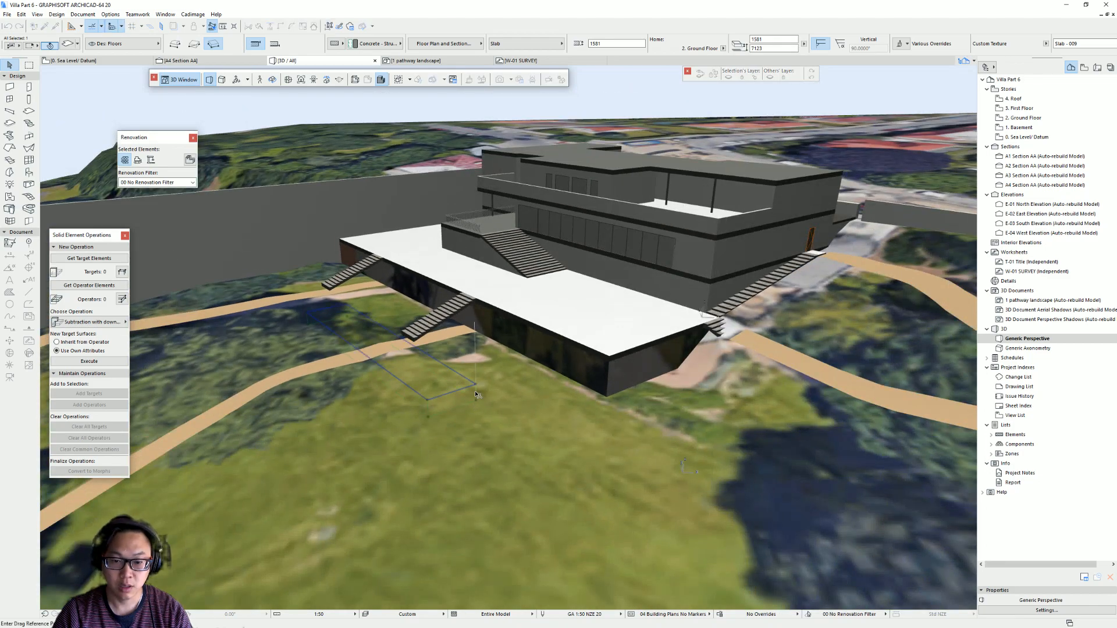
click(475, 386)
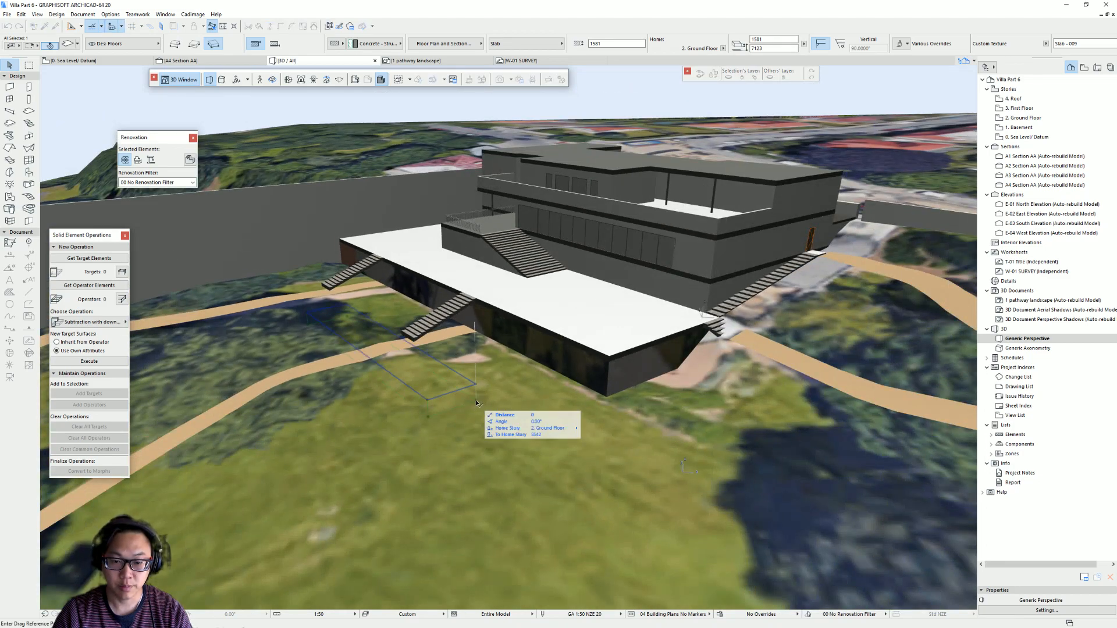
click(608, 400)
scroll(428, 305, up, 5)
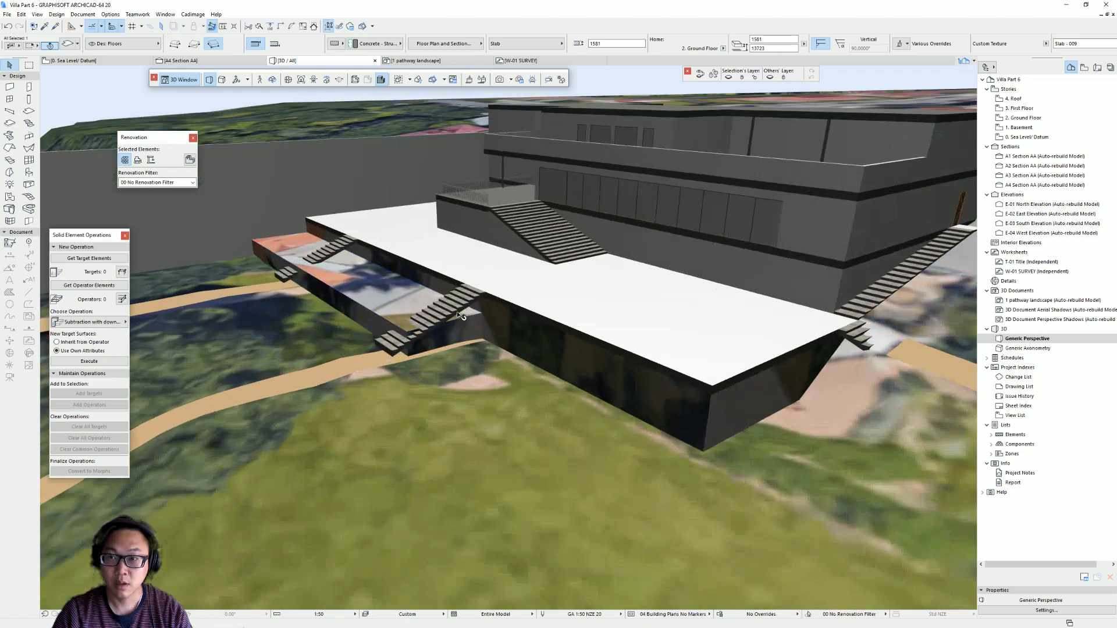
scroll(396, 330, up, 4)
click(371, 360)
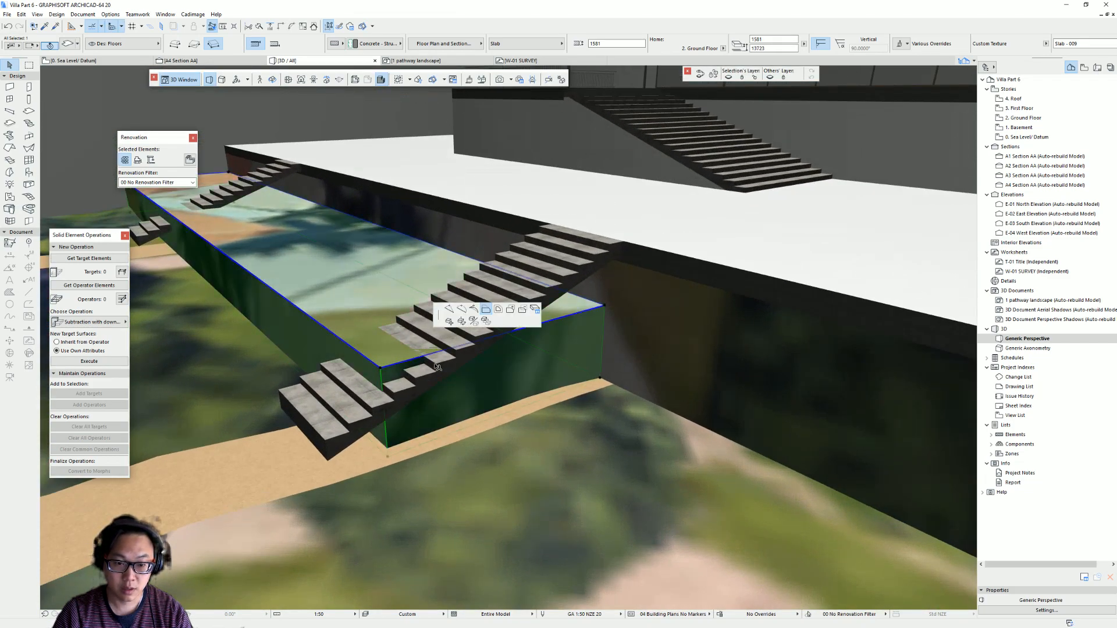
key(Escape)
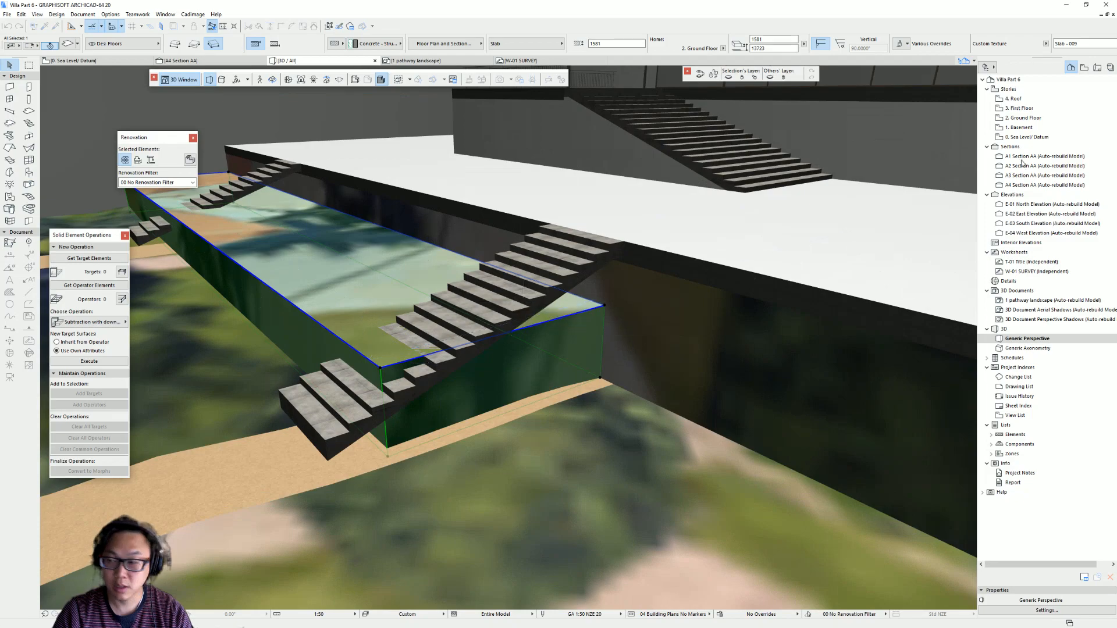
- On the ground floor plan, offset the slab's long front edge back to the garden stair's riser line near step 6
click(1041, 127)
double_click(1057, 118)
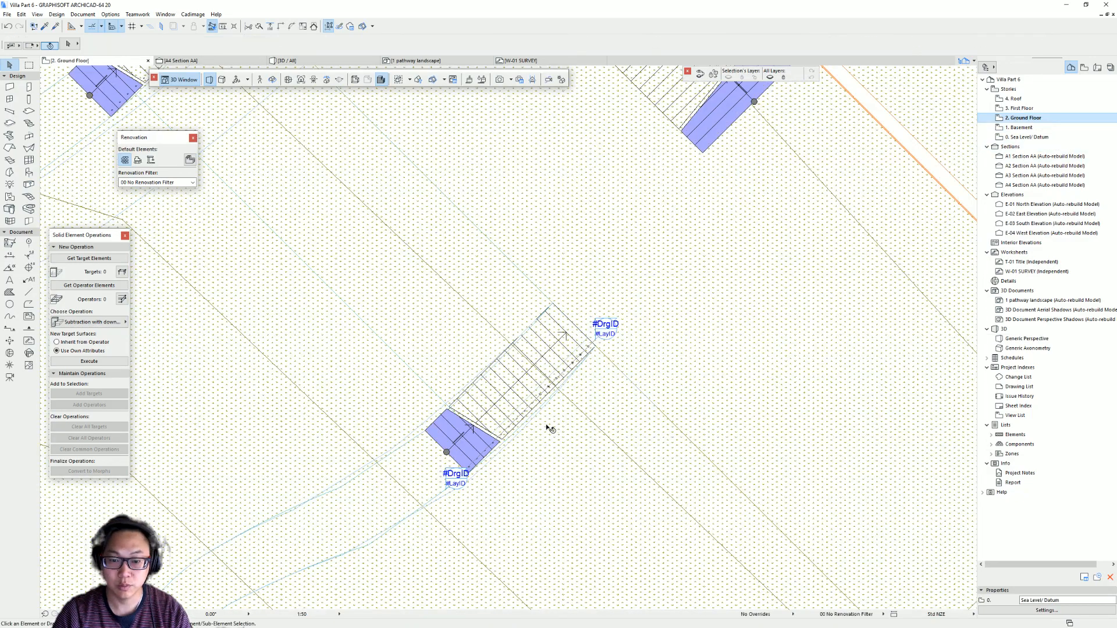
scroll(485, 398, up, 3)
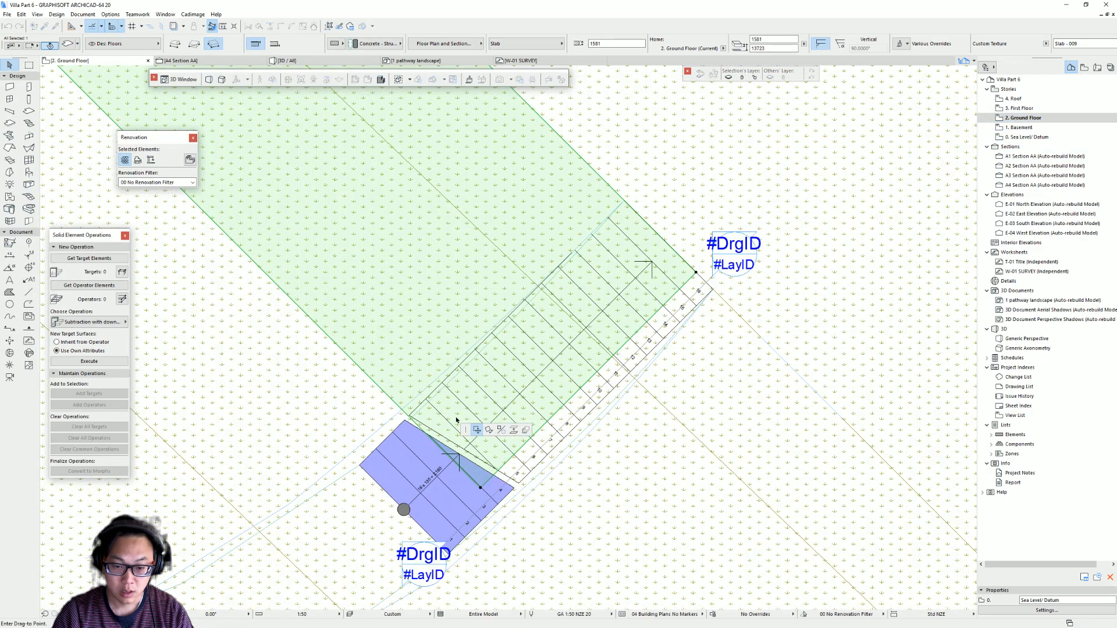
scroll(504, 497, up, 2)
click(449, 473)
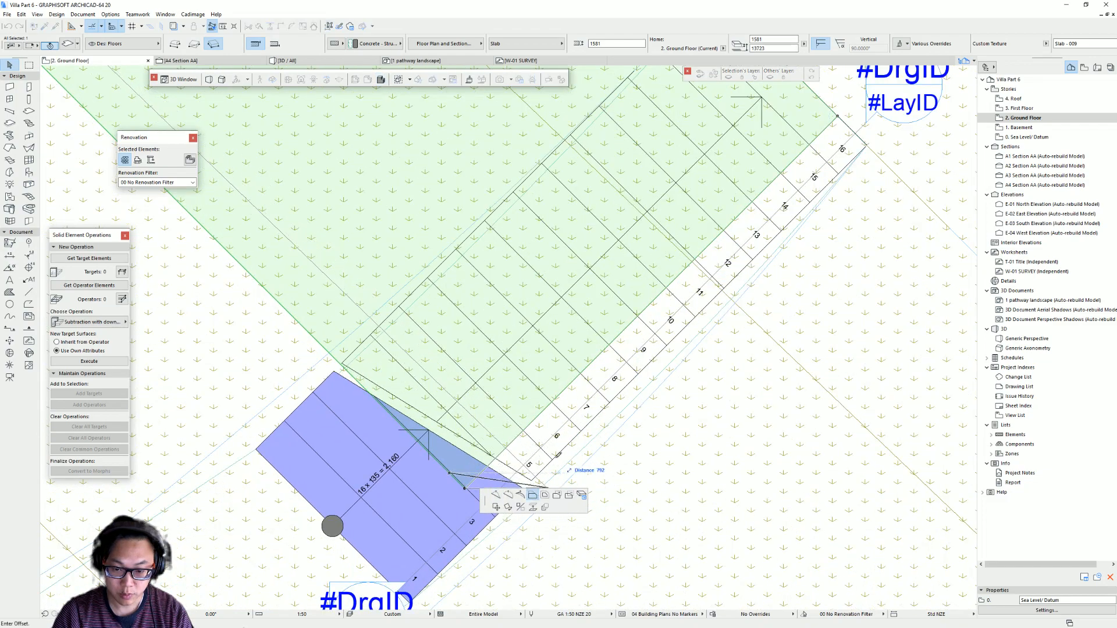
click(552, 459)
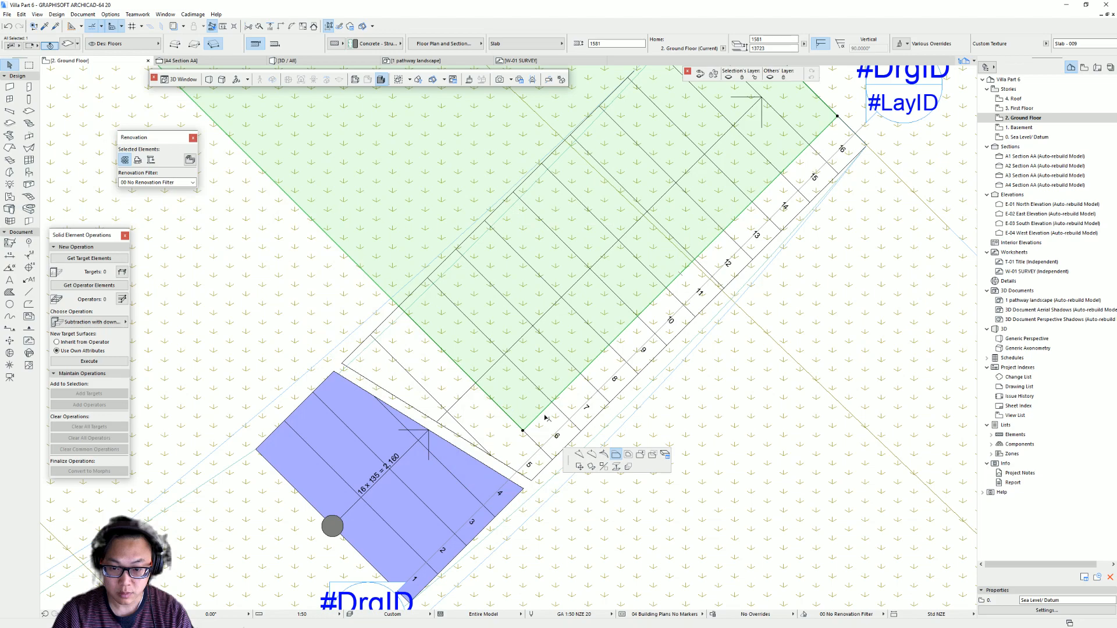
- In the 3D view, offset the slab's end edge out to the terrace's front corner
key(F3)
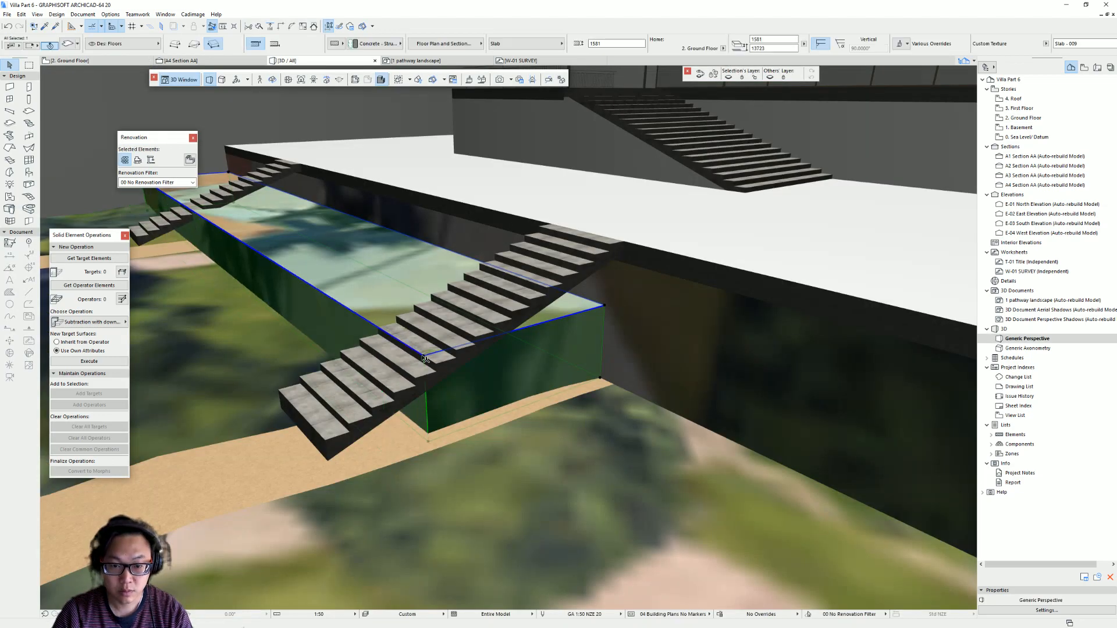
click(578, 319)
shift+middle_drag(577, 319, 541, 331)
click(536, 358)
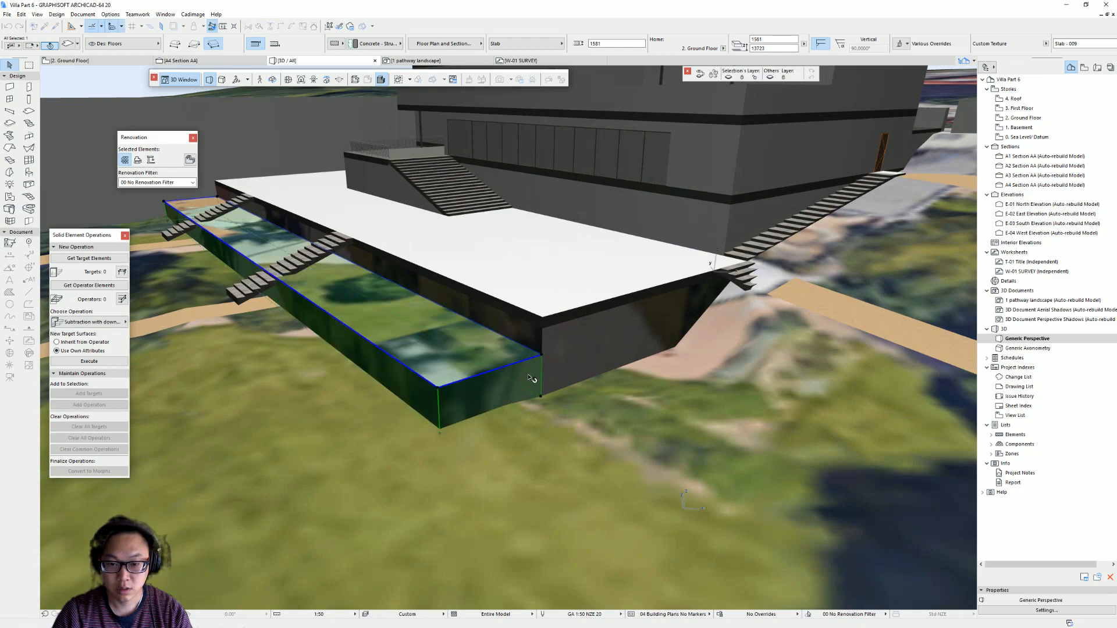
- Check the slab's width from its front edge to the terrace corner and offset its end edge outward by 4095 mm
click(422, 381)
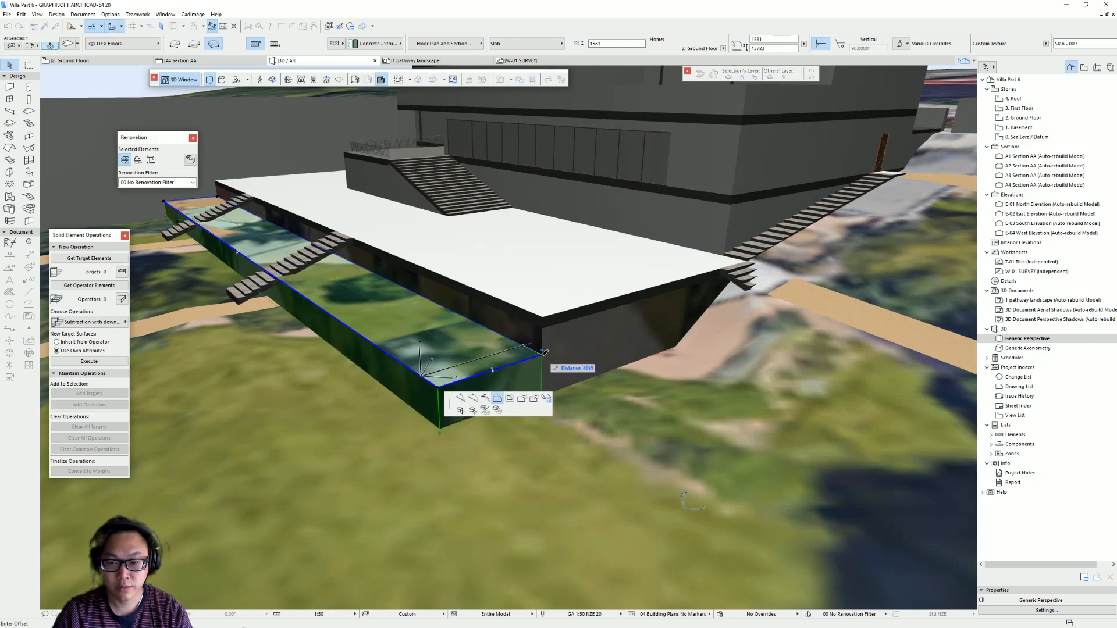
click(559, 378)
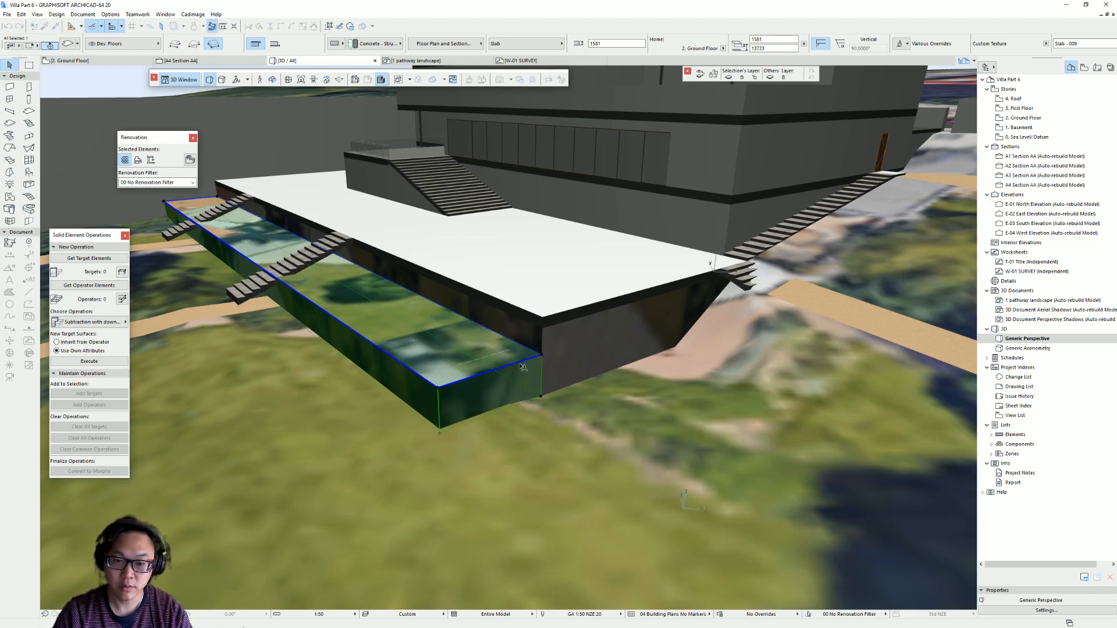
click(524, 358)
text(409)
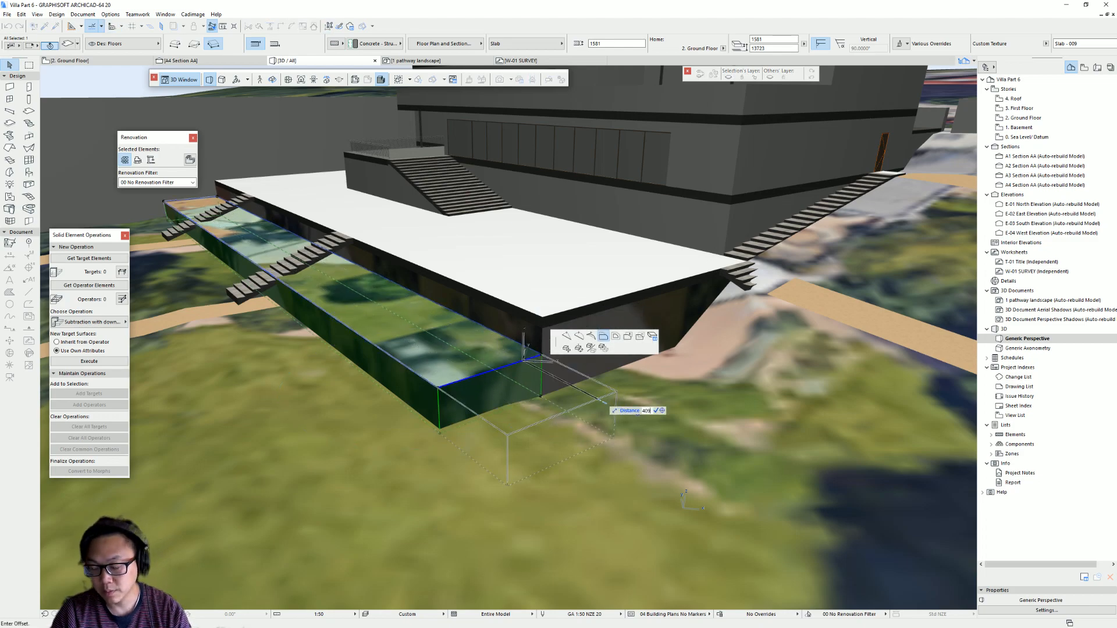
text(5)
key(Return)
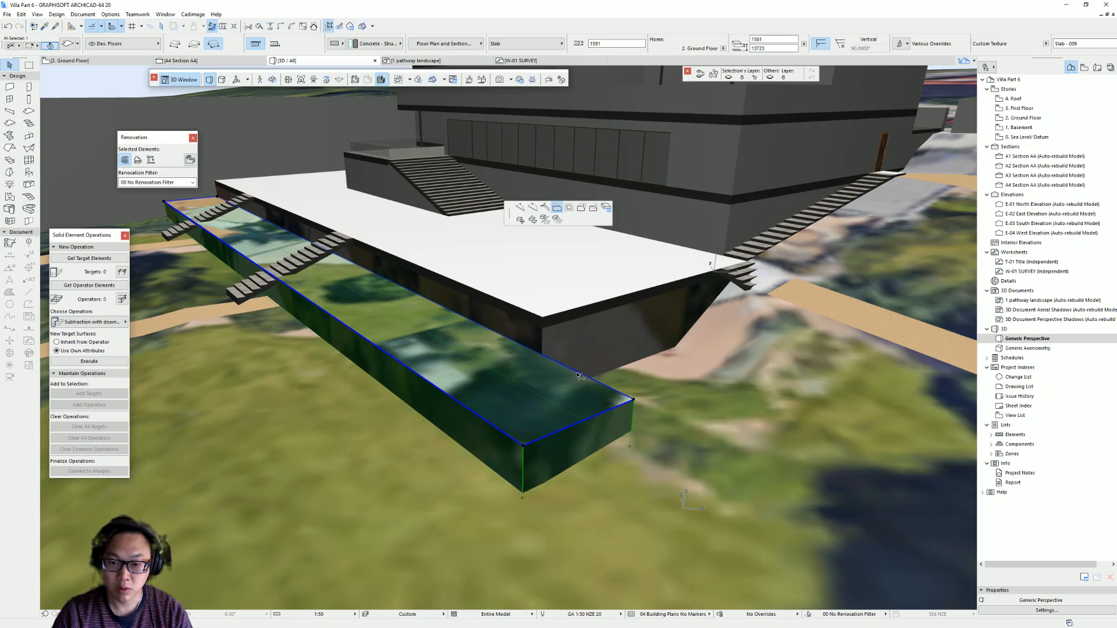
- Offset the slab's inner edge beyond the terrace corner to the terrace's far corner so that the slab wraps around its side
click(578, 371)
click(548, 352)
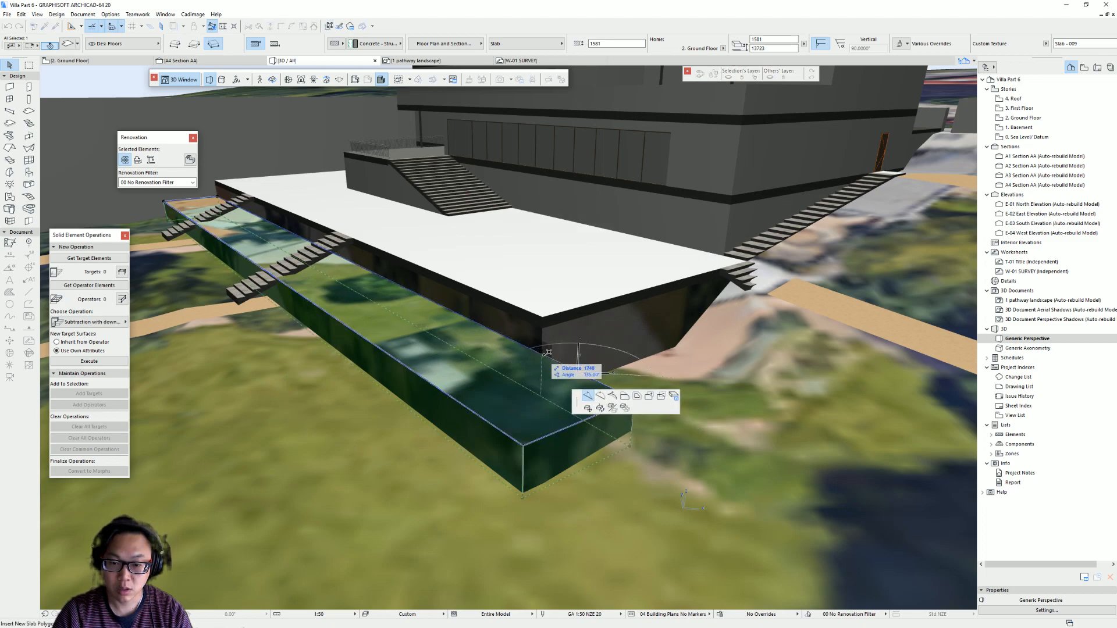
key(Escape)
click(578, 372)
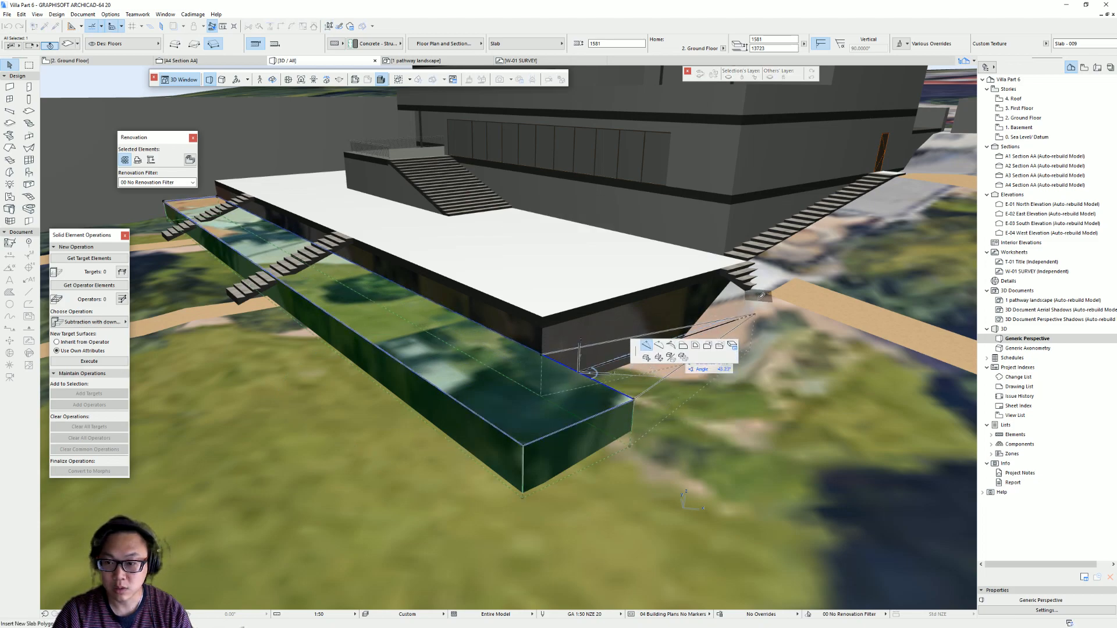
click(683, 345)
key(Escape)
click(683, 333)
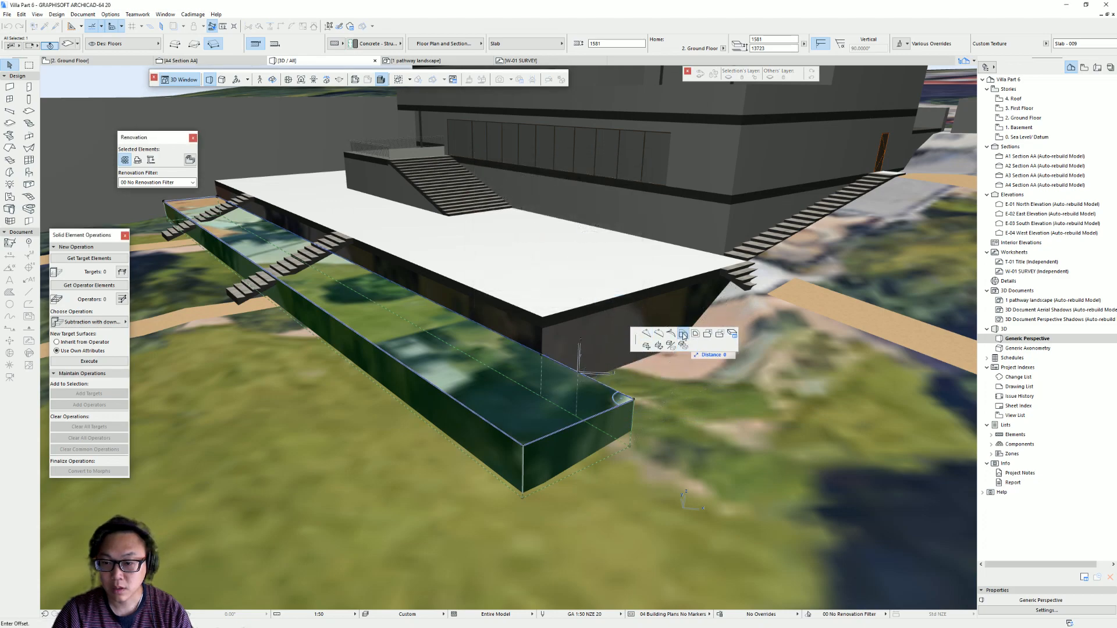
click(723, 266)
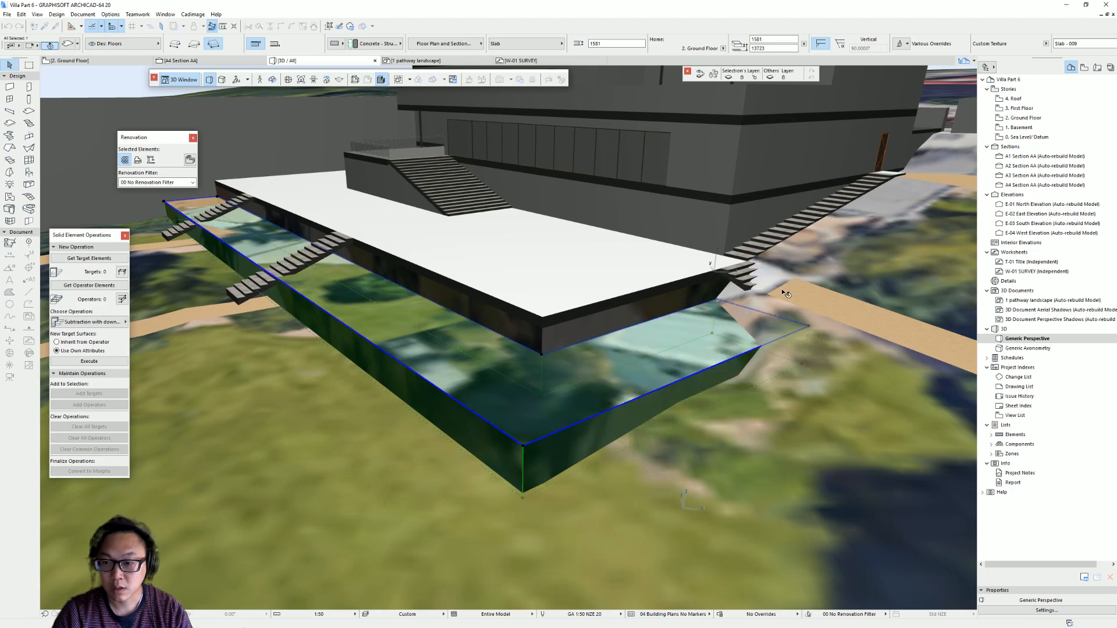
- Review the lower slab around the terrace and where the garden paths meet the stairs
key(Escape)
shift+middle_drag(723, 266, 548, 323)
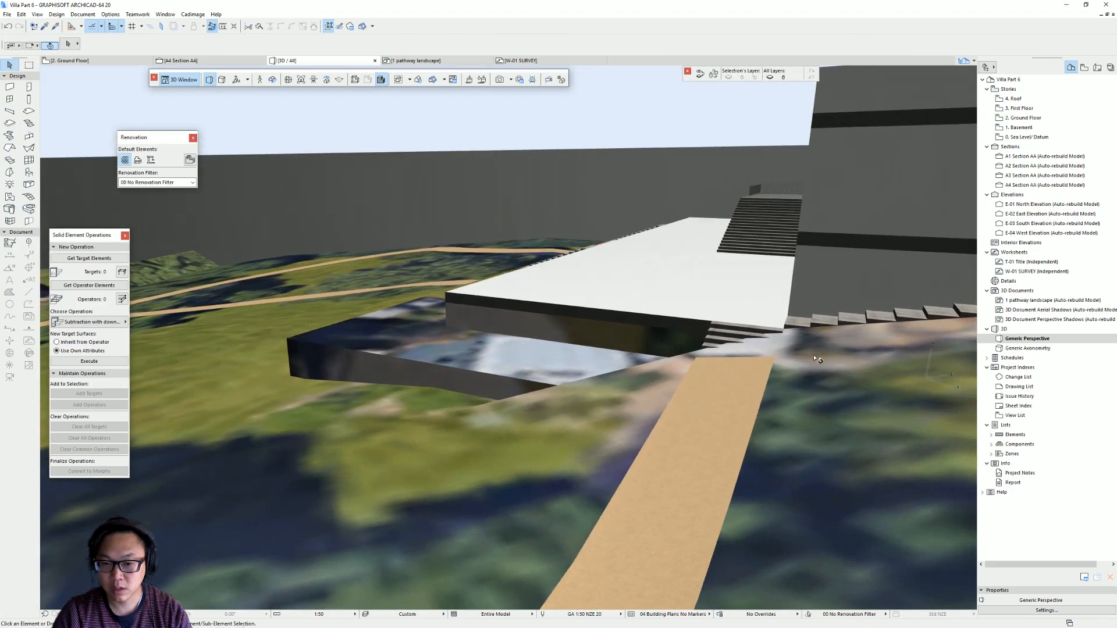
shift+middle_drag(809, 362, 657, 362)
shift+middle_drag(593, 347, 585, 434)
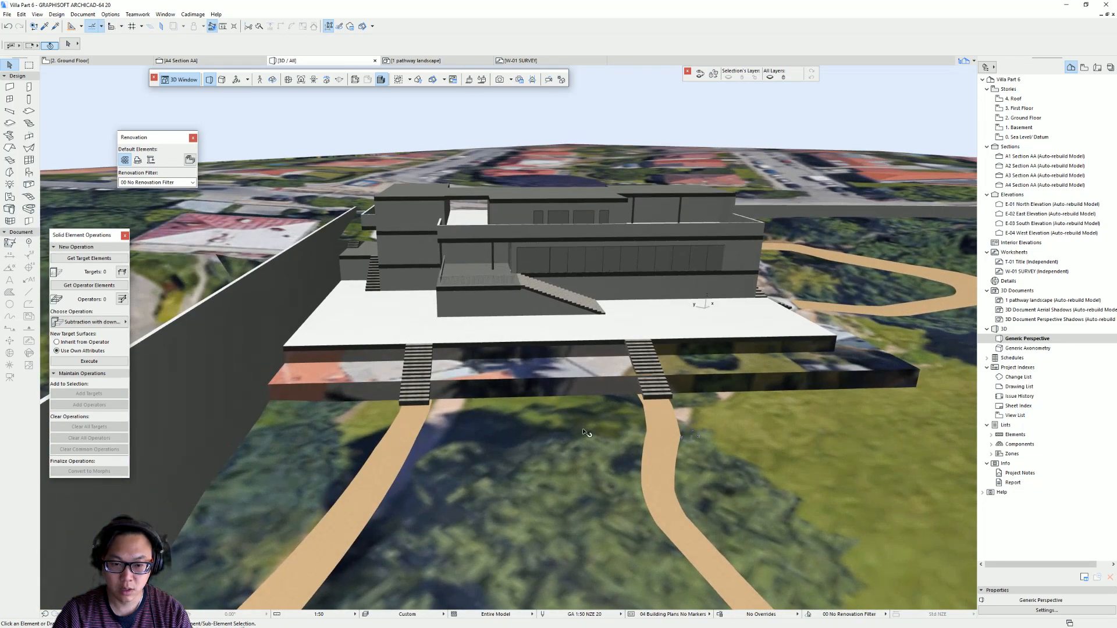
shift+middle_drag(681, 437, 413, 422)
- On the ground floor plan, pull the nearer garden path's two end corners back from the stair's top to the corners of its bottom step
click(551, 452)
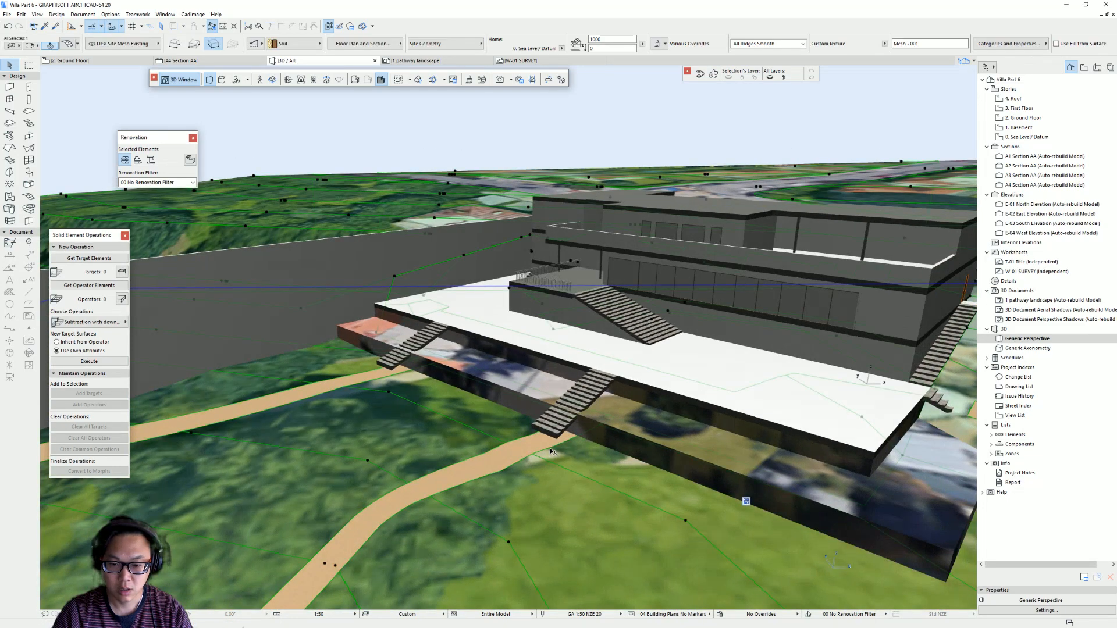
scroll(552, 448, up, 2)
click(559, 437)
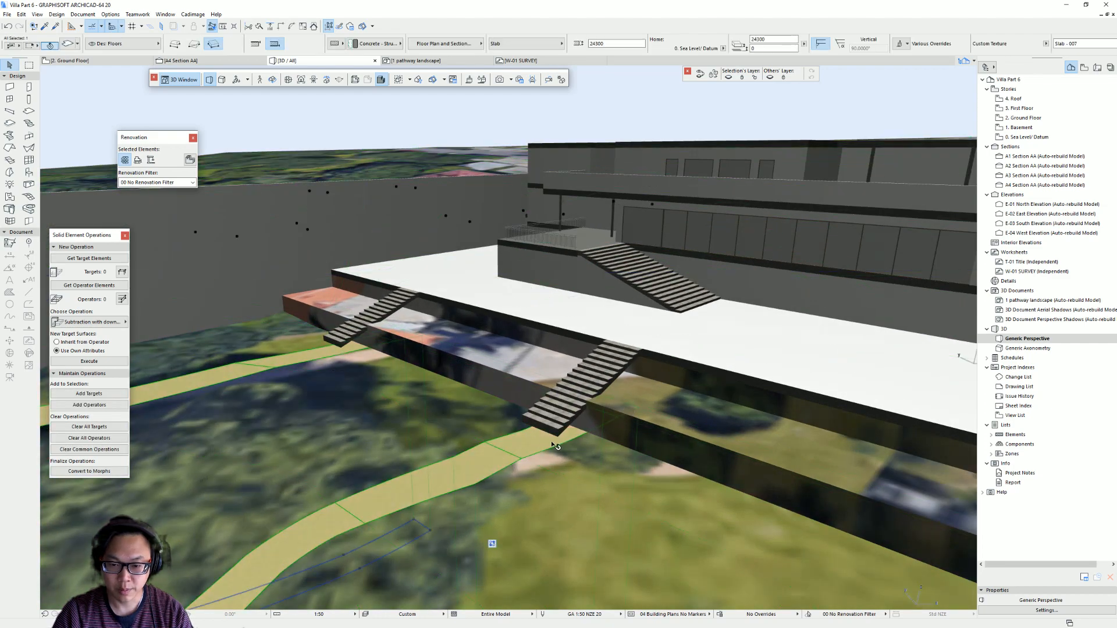
key(F2)
scroll(533, 427, down, 3)
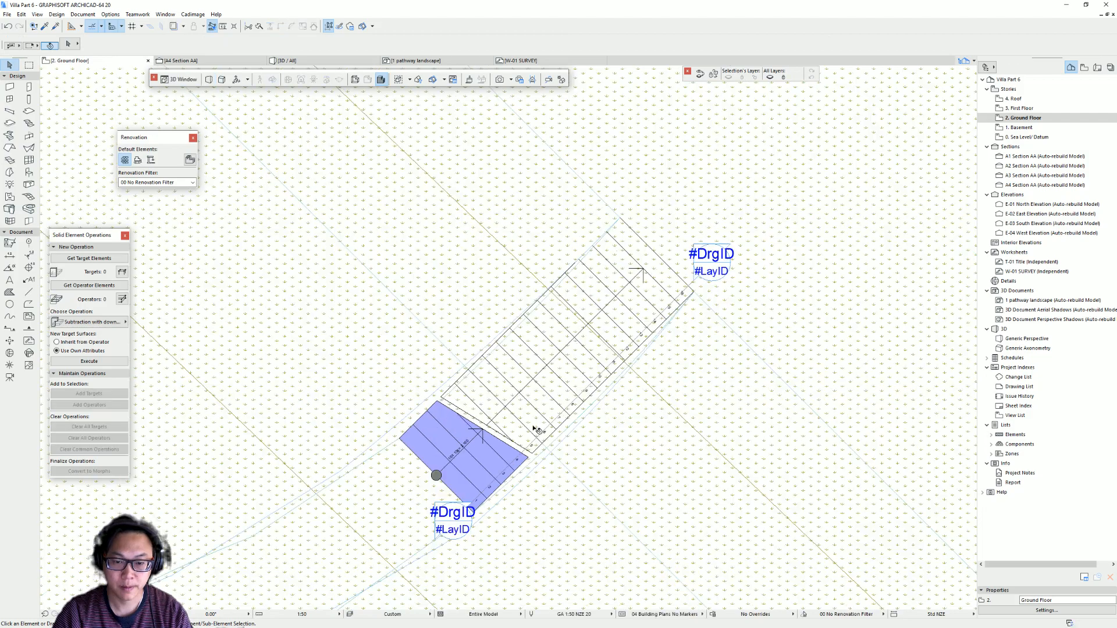
middle_drag(533, 434, 540, 348)
click(422, 392)
click(627, 127)
click(657, 165)
click(701, 199)
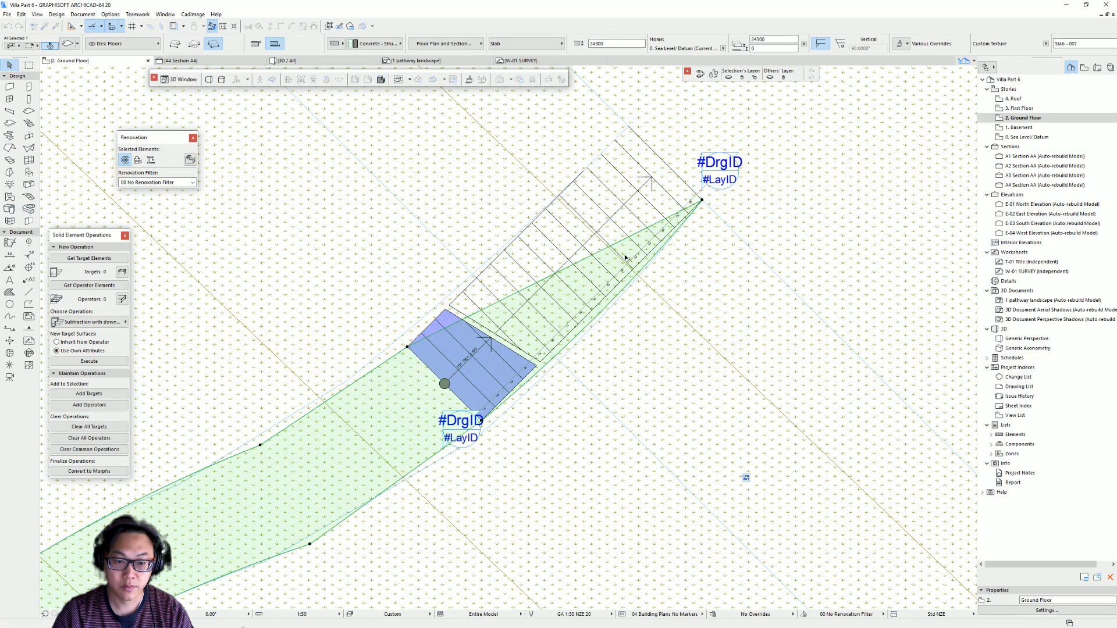
click(701, 200)
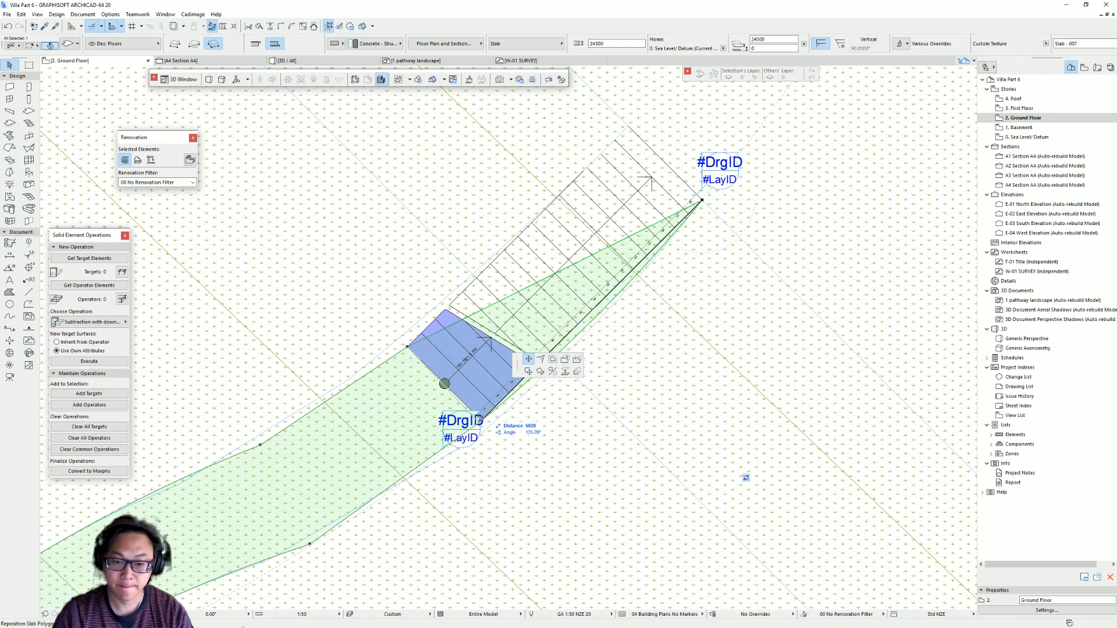
click(483, 418)
- Pull the end corners of the other stair's garden path back to its bottom step and return to the 3D view
scroll(466, 388, down, 7)
middle_drag(531, 418, 651, 486)
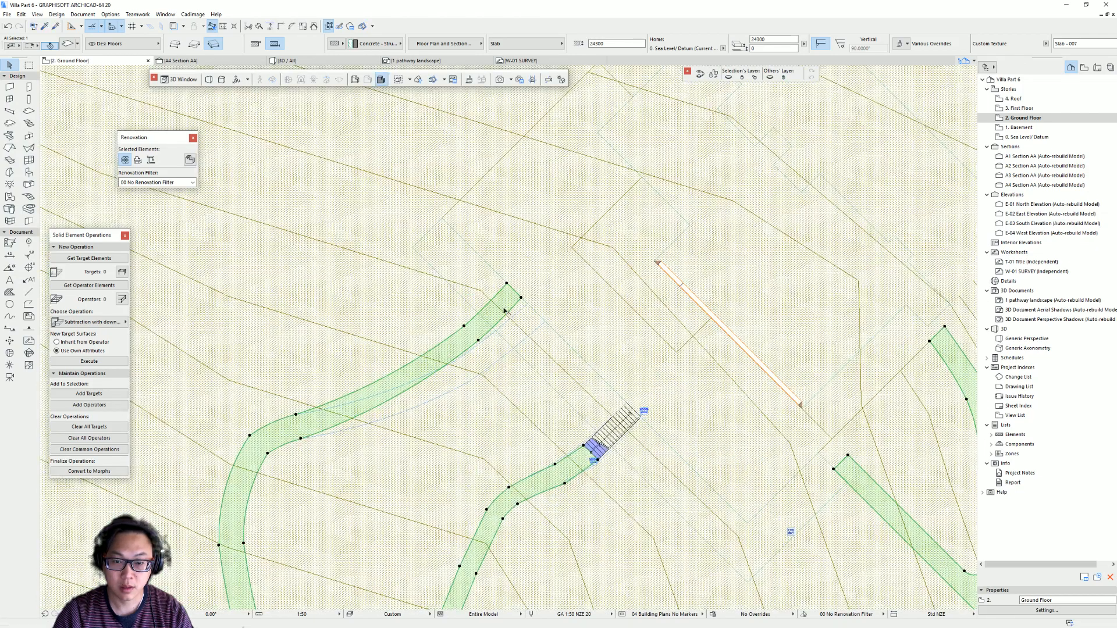
scroll(509, 288, up, 1)
click(506, 286)
scroll(450, 351, up, 3)
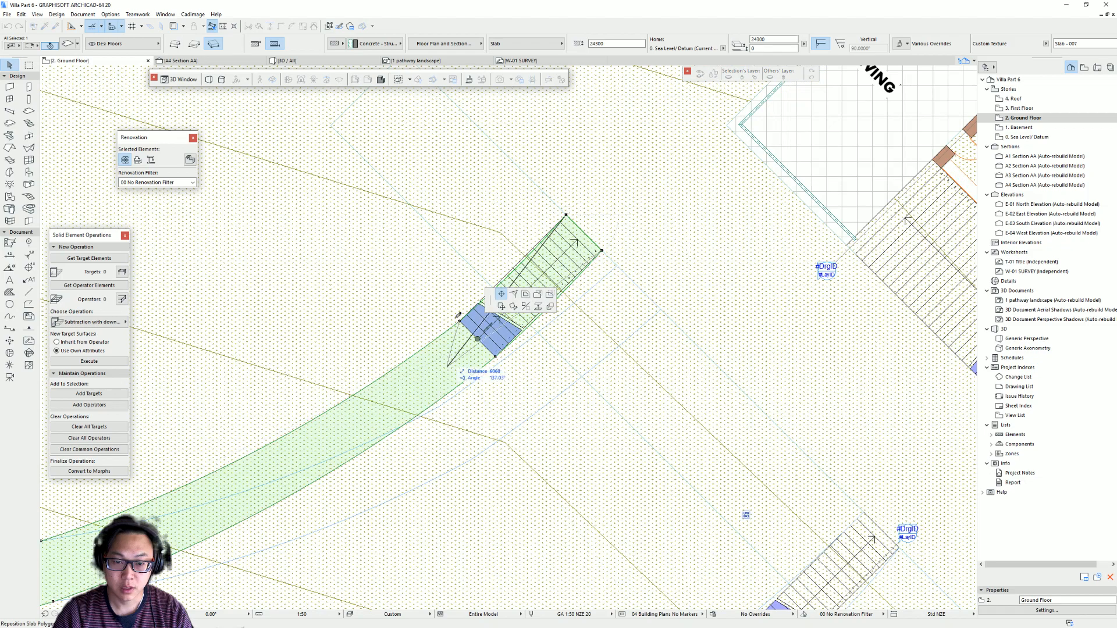
click(459, 320)
click(603, 250)
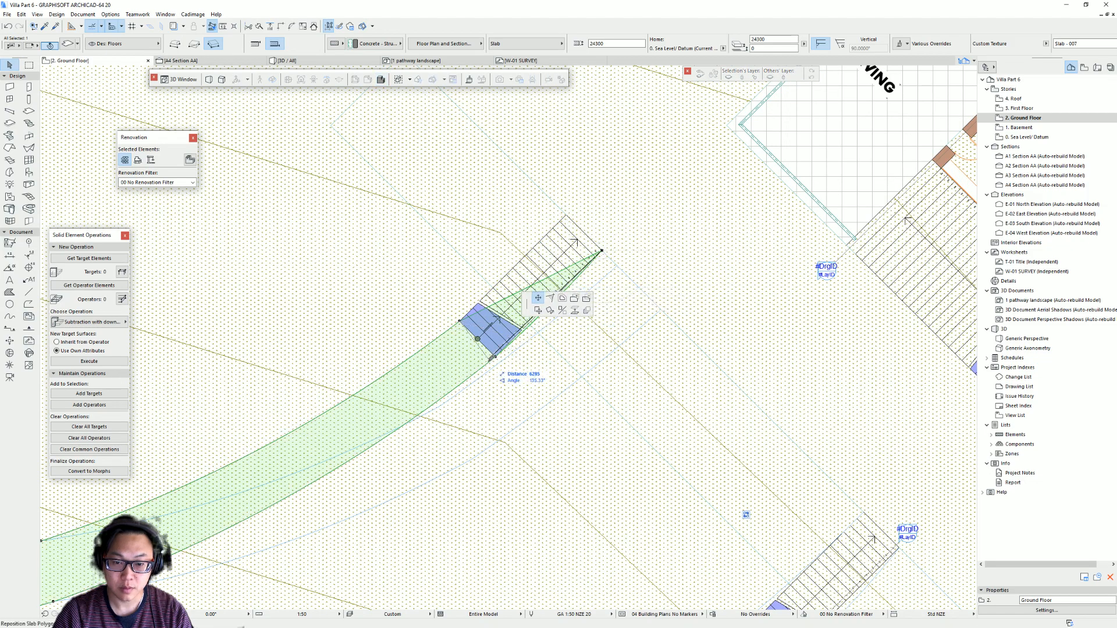
click(495, 357)
key(Escape)
key(F3)
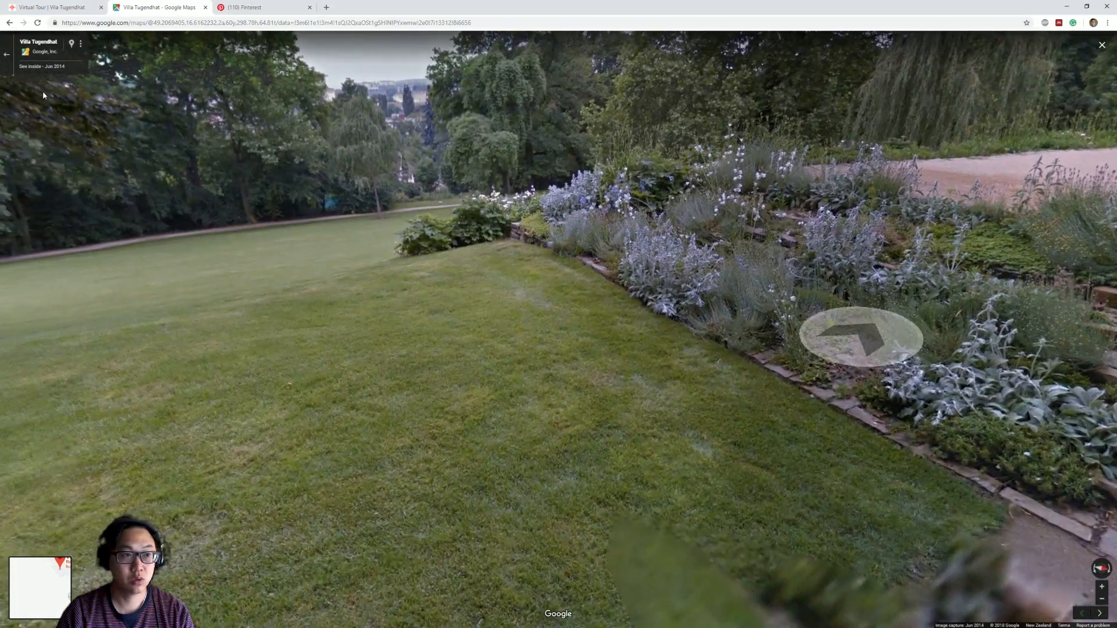
- In Google Maps, enter Street View in Villa Tugendhat's garden and examine the stone retaining wall beside the garden stair
click(5, 56)
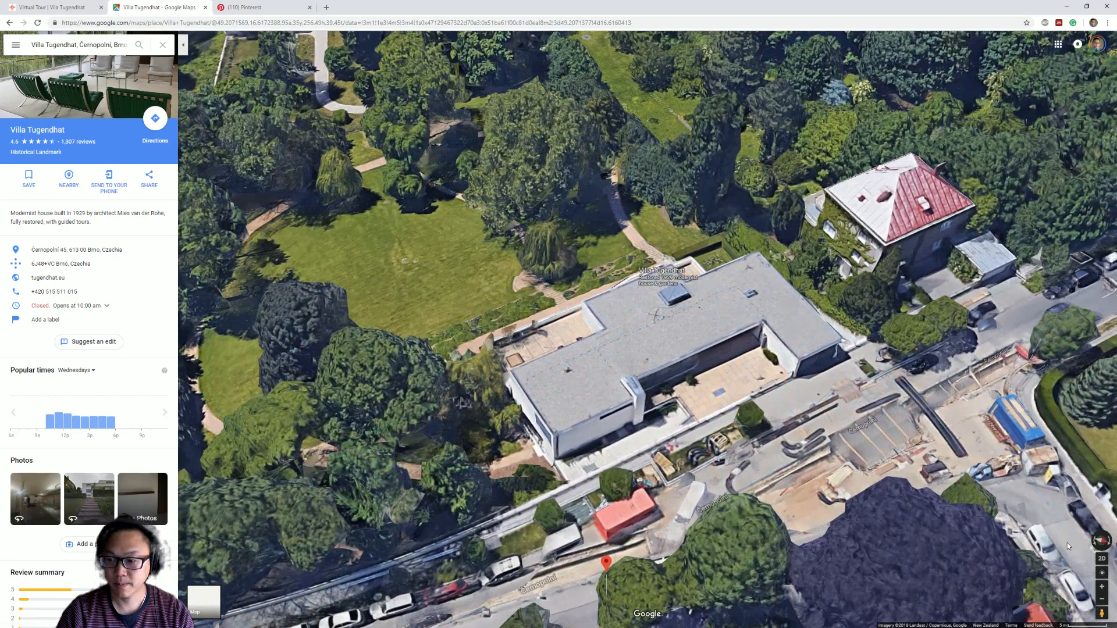
drag(1101, 613, 538, 260)
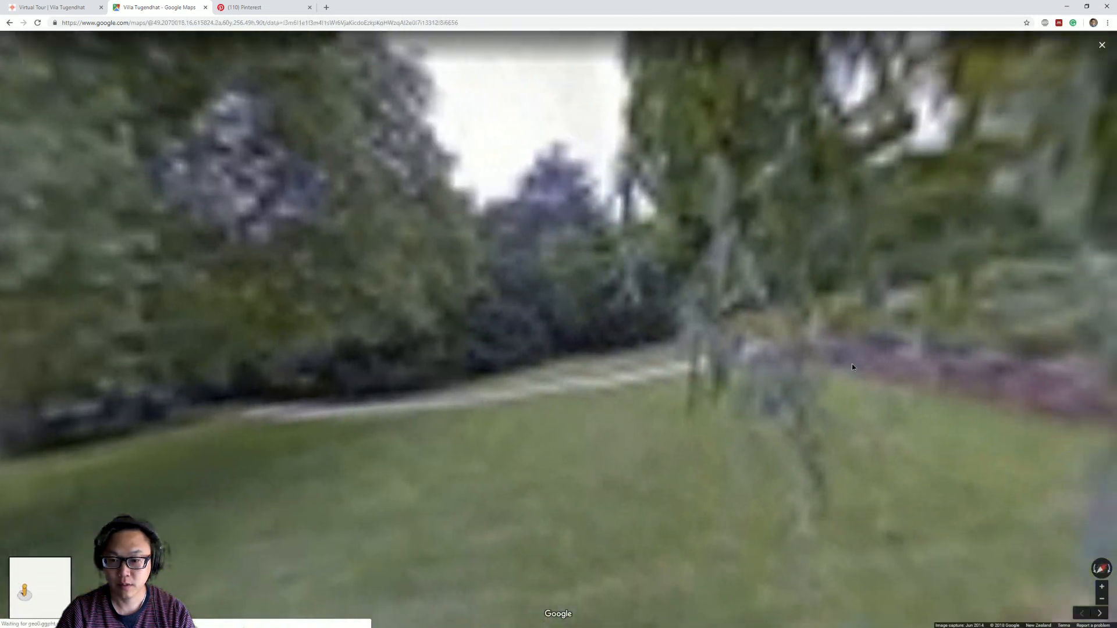
drag(851, 367, 285, 247)
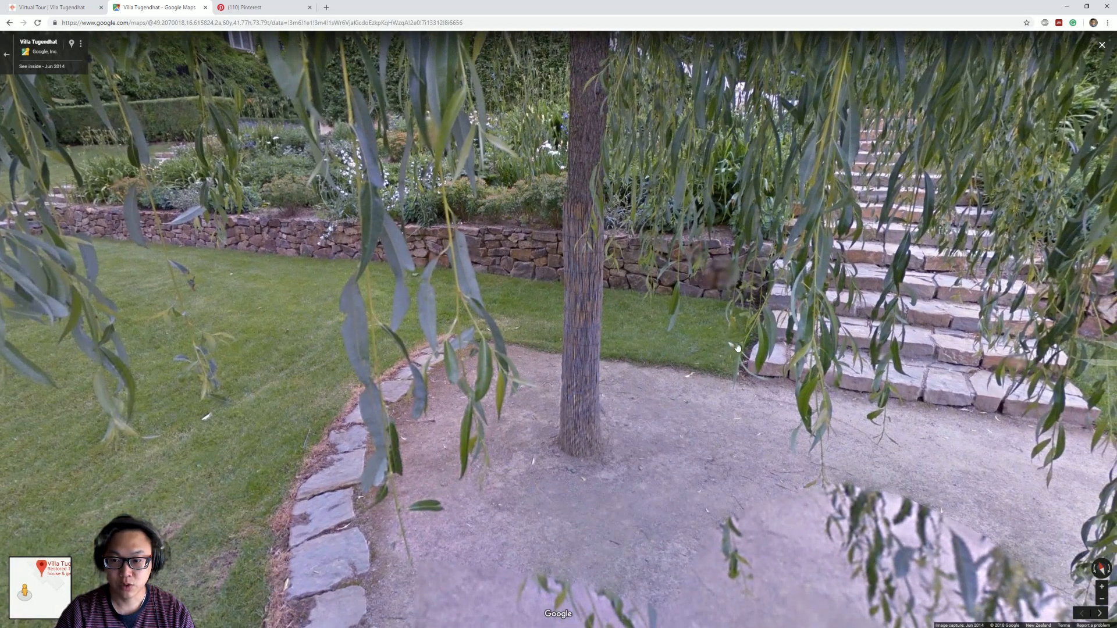
- Look around the garden stairs, retaining wall and gravel path in the Villa Tugendhat street-level view
drag(390, 338, 675, 353)
drag(873, 395, 698, 326)
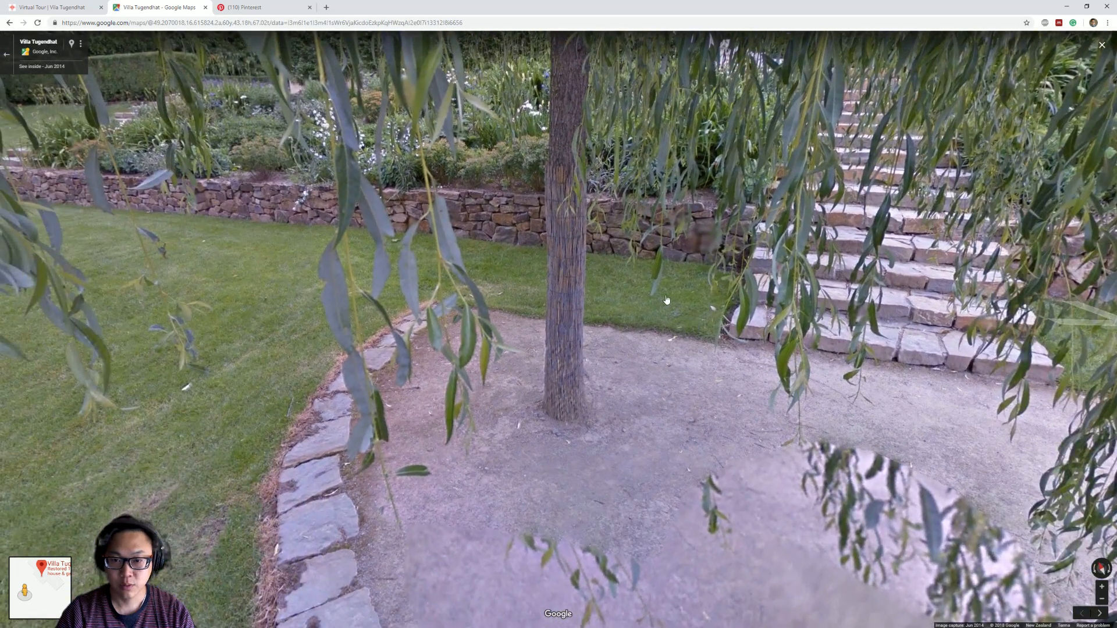
click(442, 266)
drag(632, 268, 661, 260)
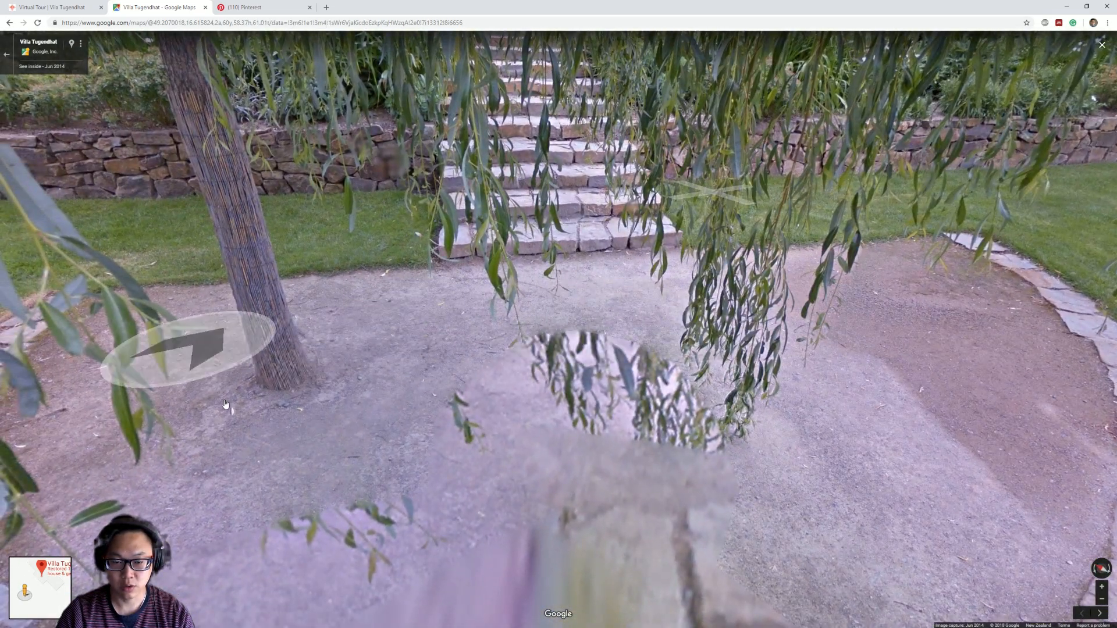
- Switch to the Archicad model, check the terrain mesh around the garden stairs in 3D, and open the ground floor plan to find it
click(554, 407)
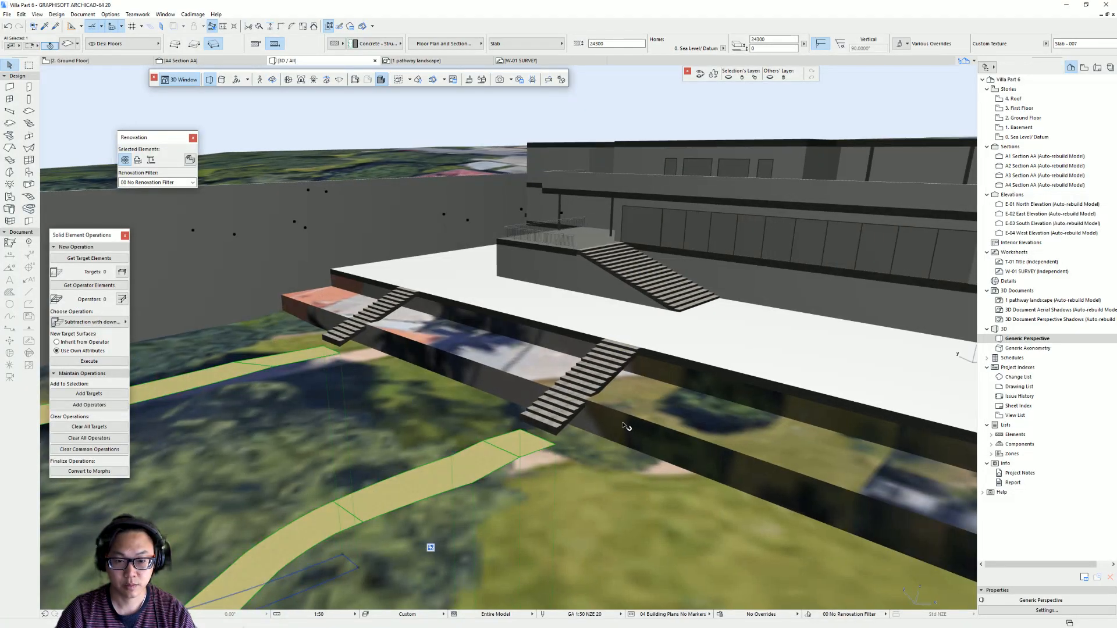
scroll(576, 401, down, 2)
click(541, 410)
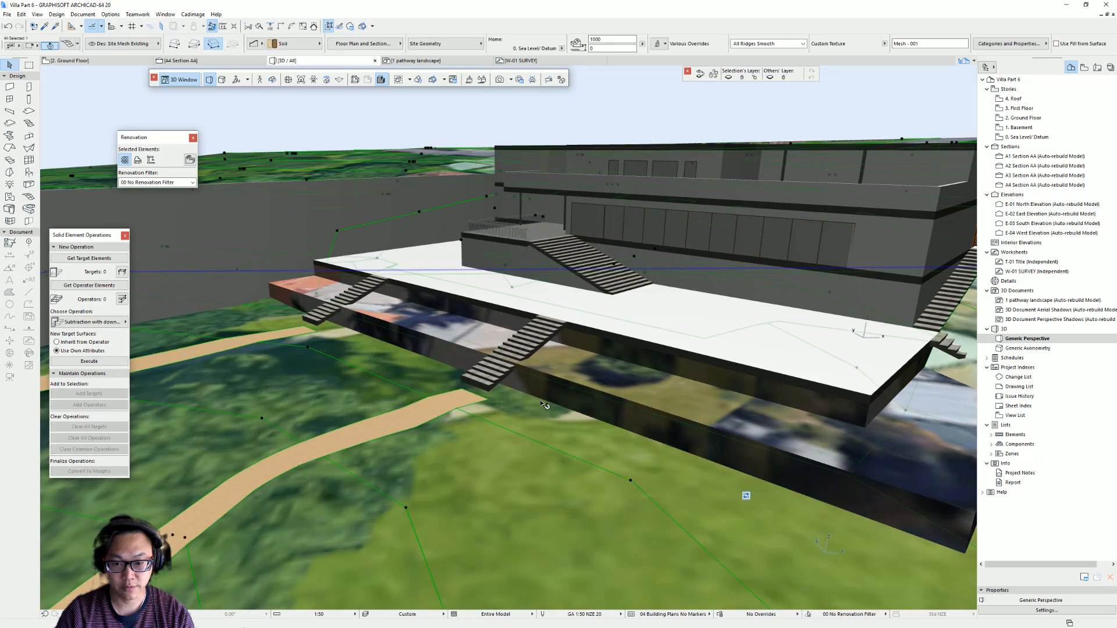
key(F2)
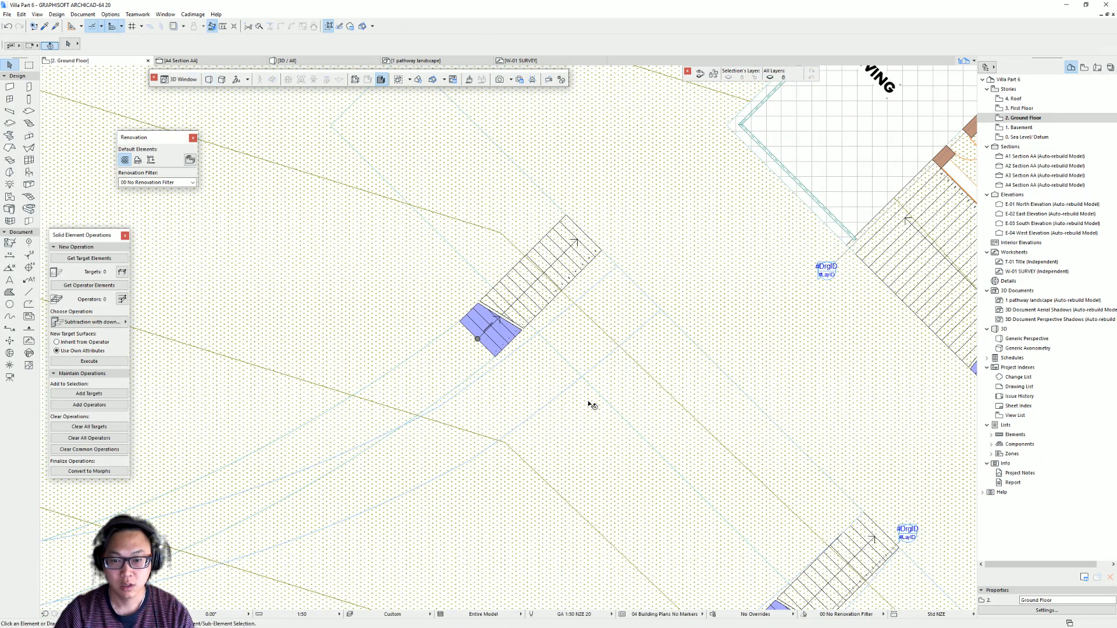
scroll(508, 278, down, 3)
middle_drag(543, 333, 467, 251)
click(464, 268)
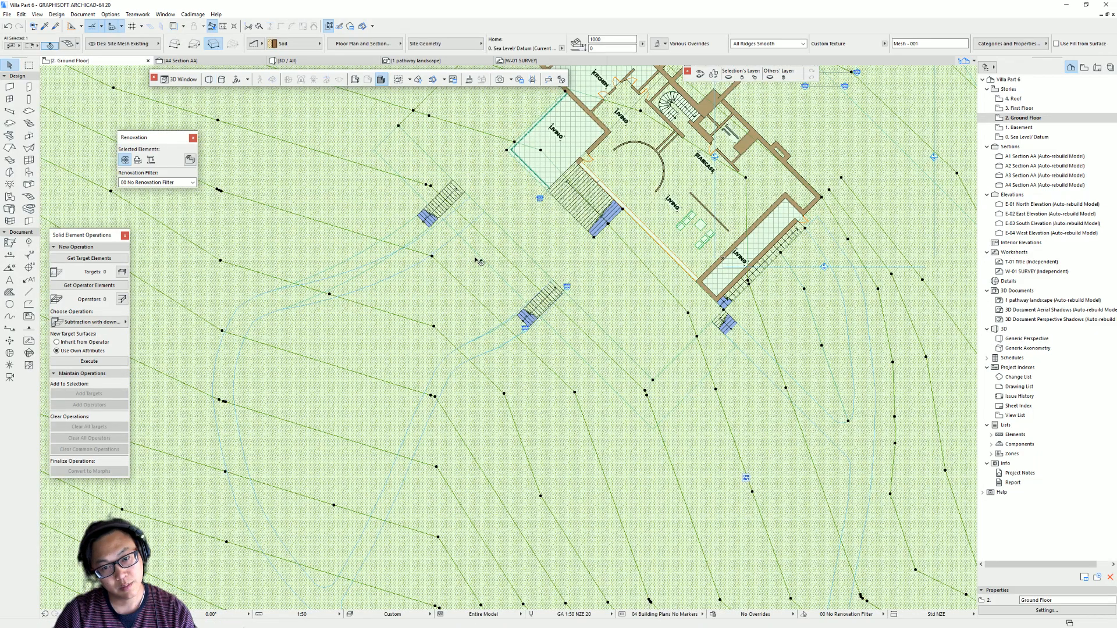
click(471, 271)
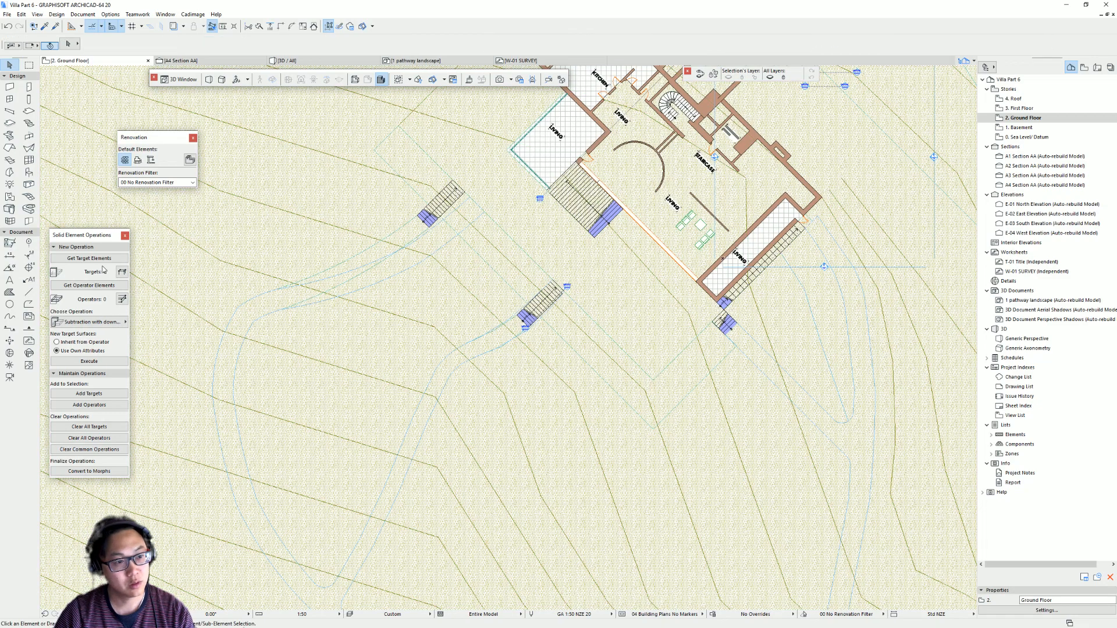
- Examine the outline polylines and the slab of the curved garden pathways by selecting them in the ground floor plan
click(456, 239)
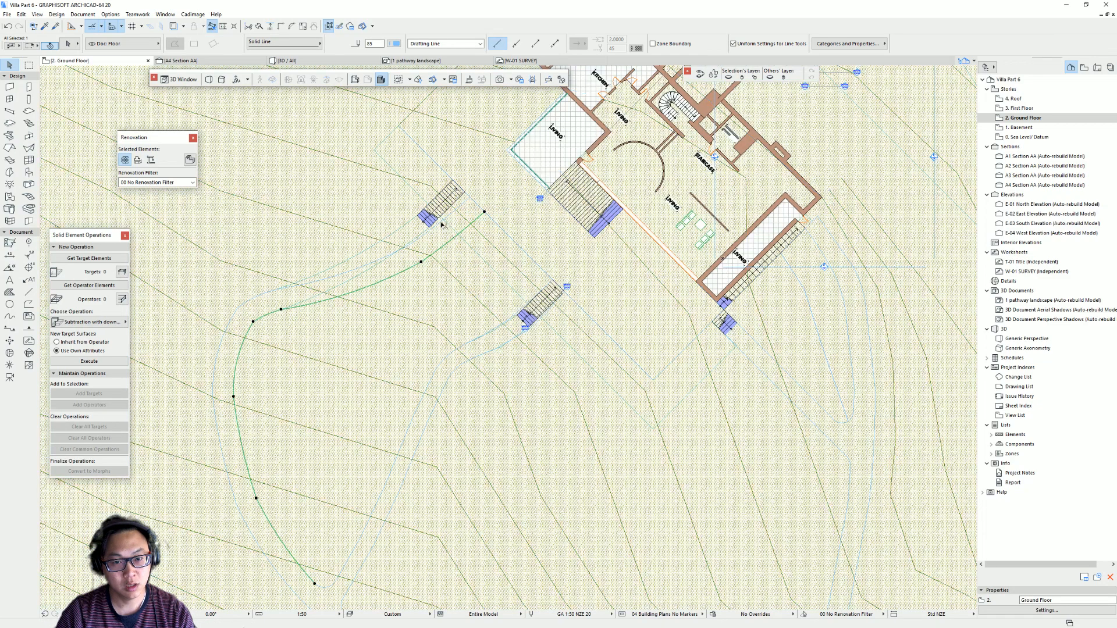
shift+click(501, 336)
click(500, 329)
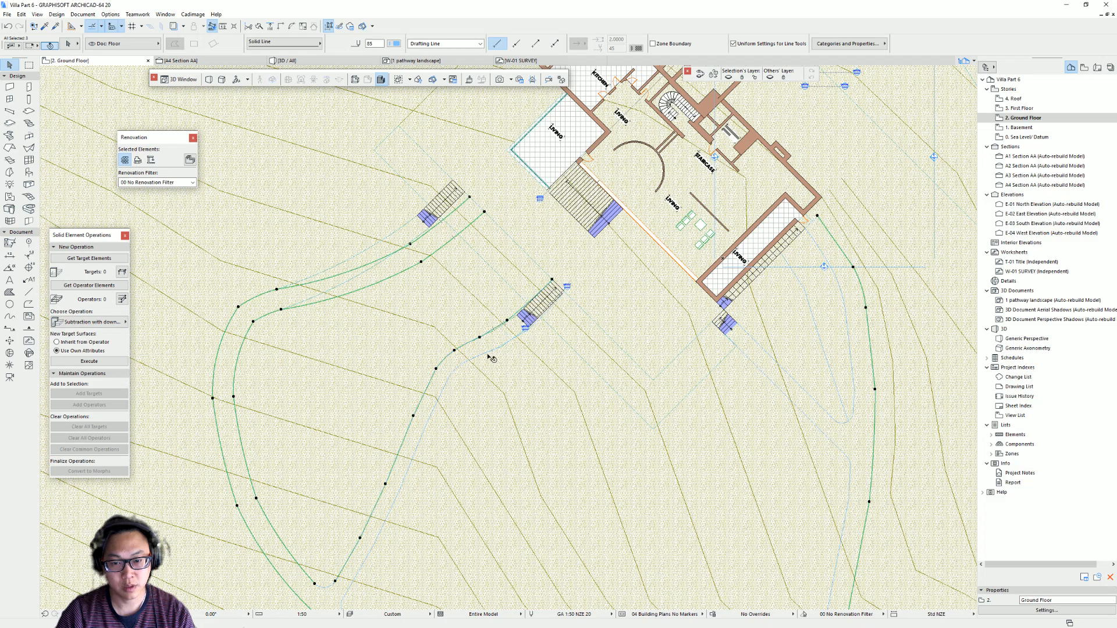
shift+click(500, 351)
shift+click(505, 343)
key(Escape)
click(849, 354)
key(Escape)
click(837, 426)
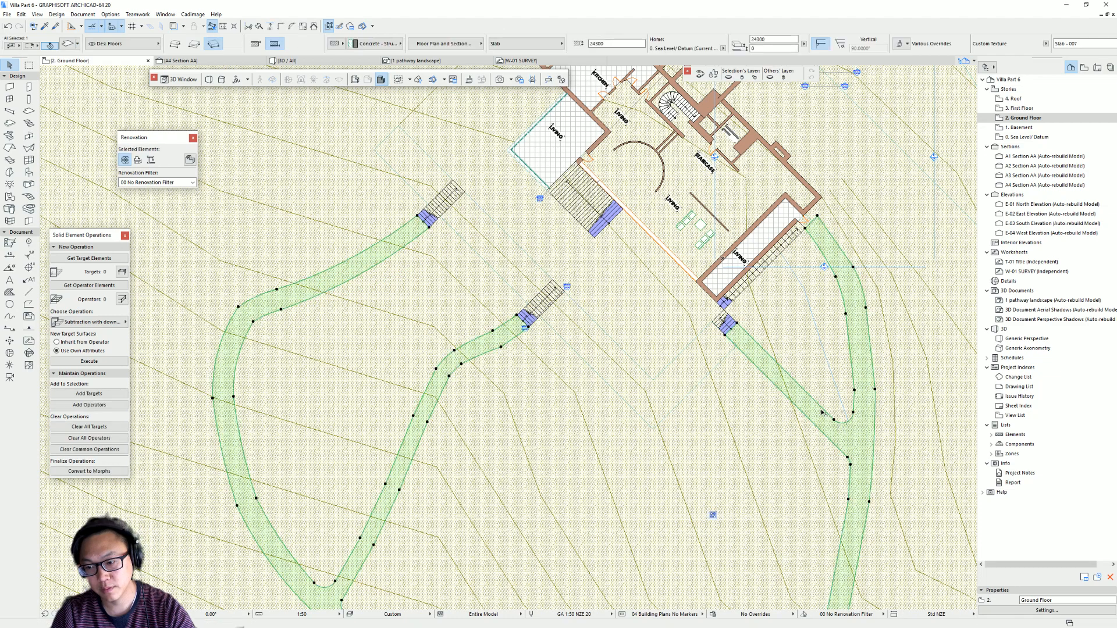
key(Escape)
- Draw a two-segment polyline from the upper-left garden stair along the L-shaped slab's outer edge, around its corner to the small stair by the house
scroll(498, 278, up, 3)
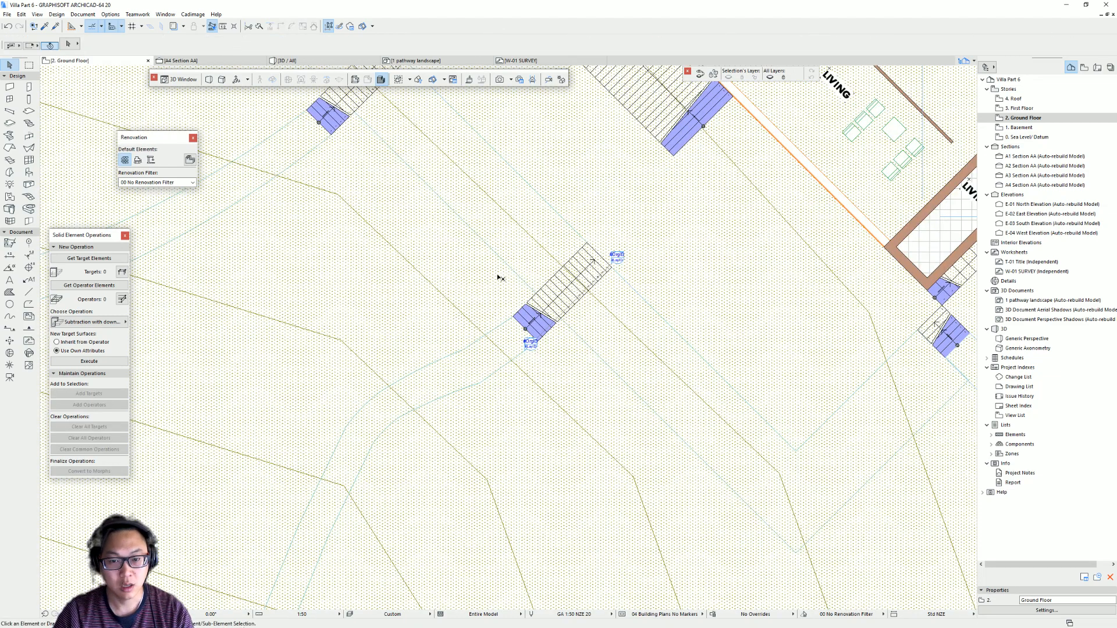
click(29, 304)
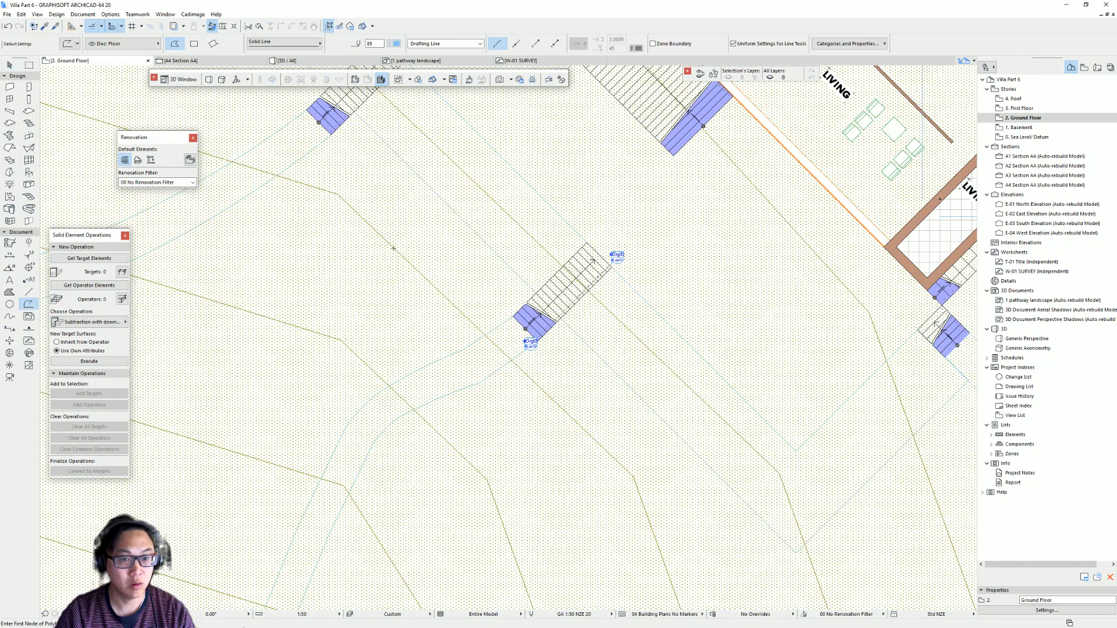
middle_drag(447, 195, 416, 267)
click(323, 185)
click(507, 362)
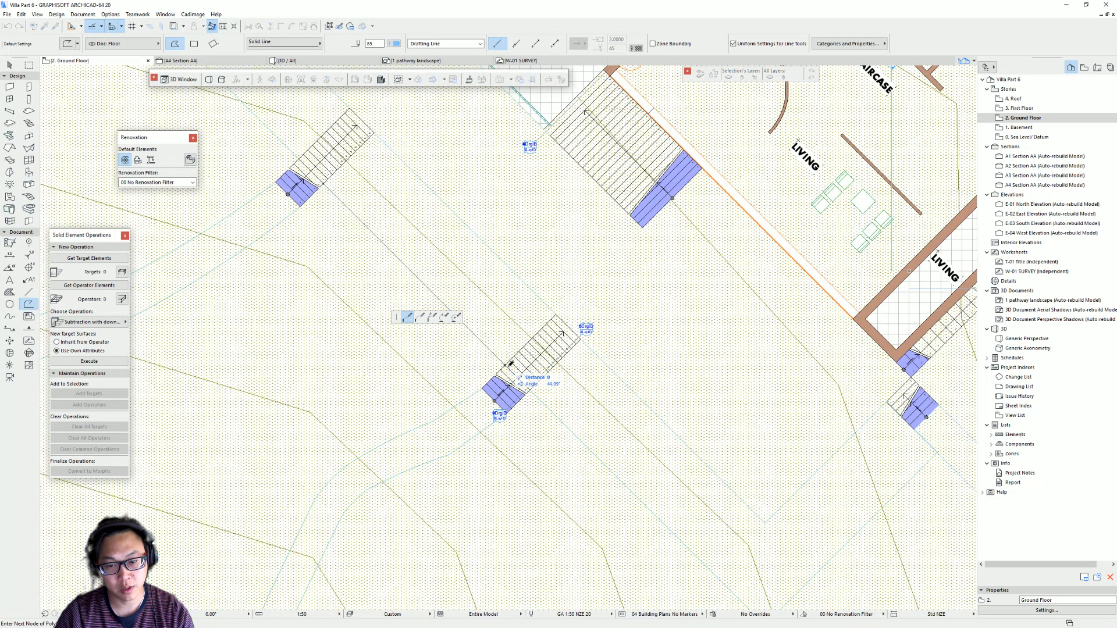
middle_drag(591, 428, 430, 201)
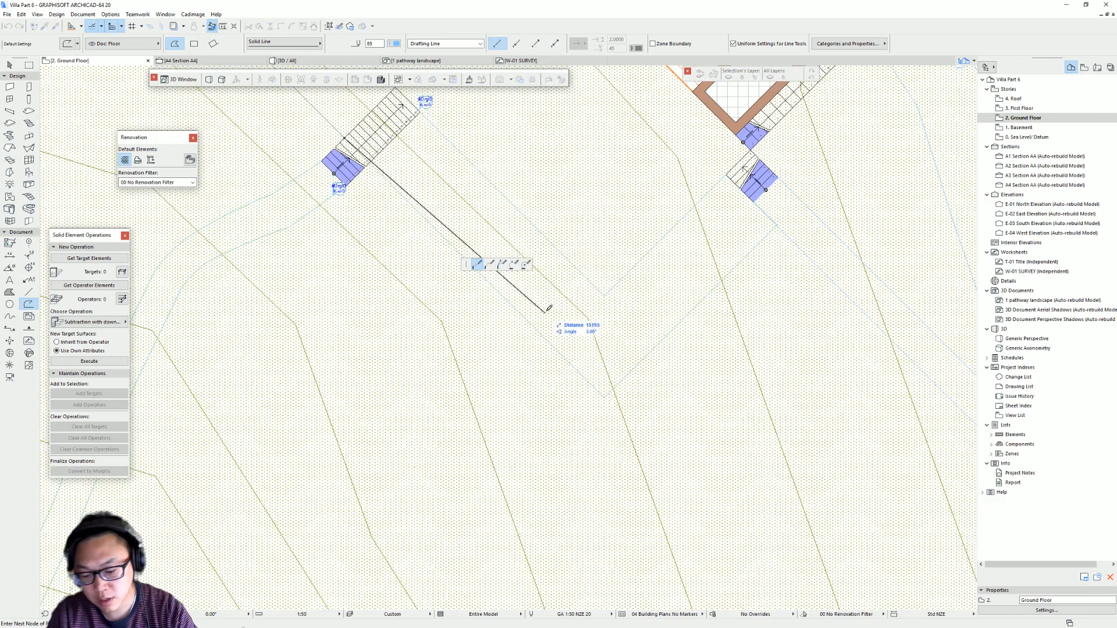
middle_drag(596, 403, 598, 443)
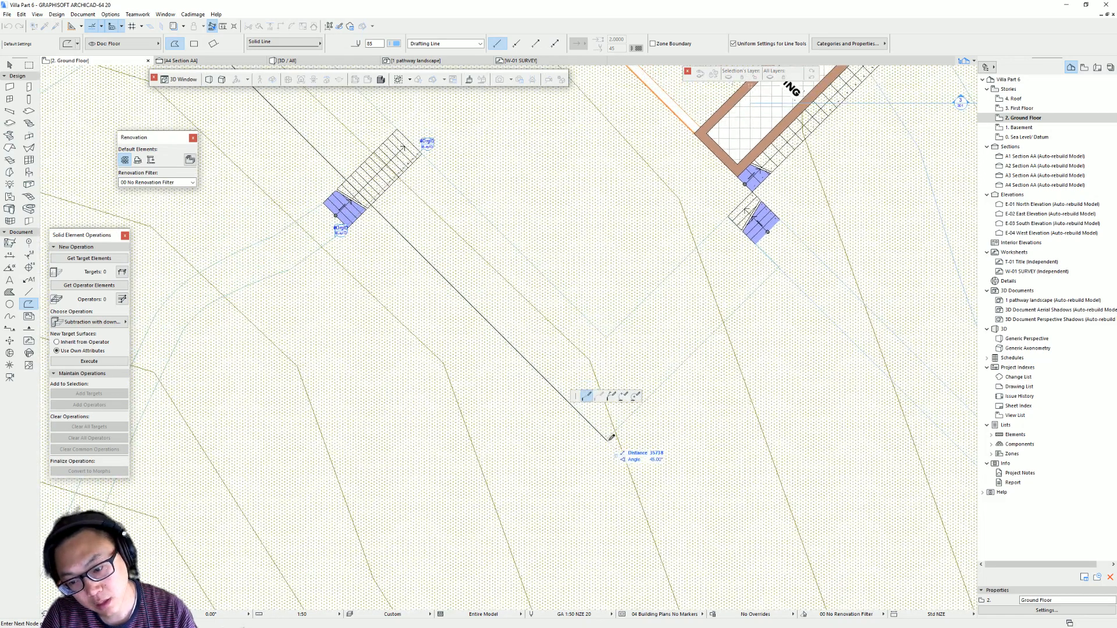
click(606, 439)
double_click(779, 265)
scroll(518, 305, down, 3)
middle_drag(348, 179, 473, 353)
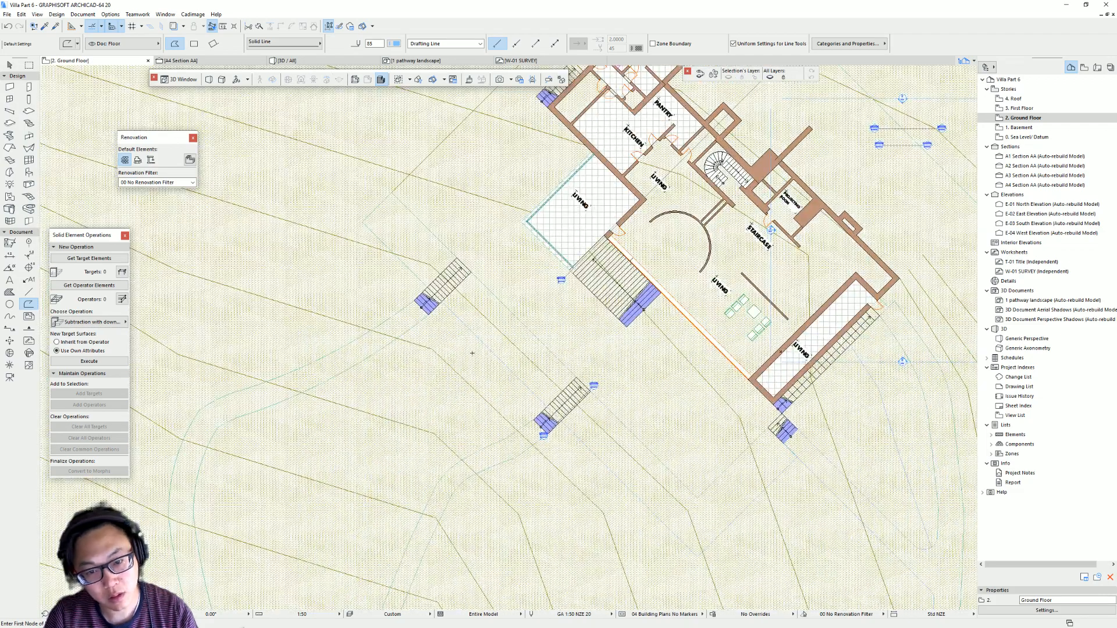
key(Escape)
- Move the start node of the new polyline from the garden stair to the far outer corner of the L-shaped slab
click(464, 322)
click(456, 322)
click(442, 302)
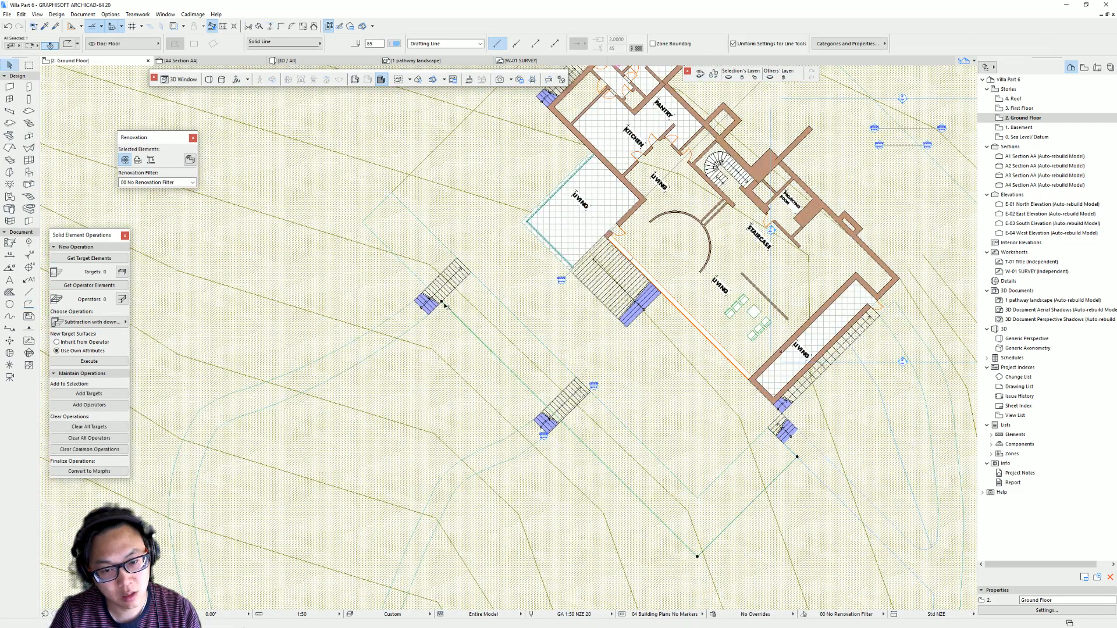
click(442, 303)
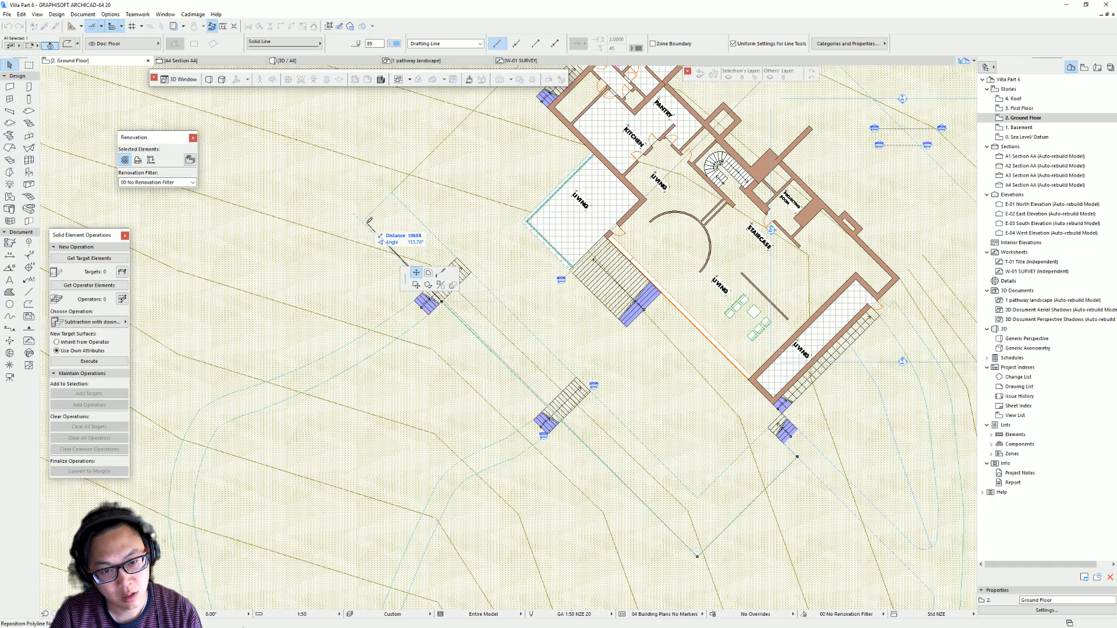
click(362, 222)
- Activate the Mesh tool on the terrain and add the new polyline to it as mesh points, accepting the New Mesh Points settings
click(355, 268)
right_click(354, 267)
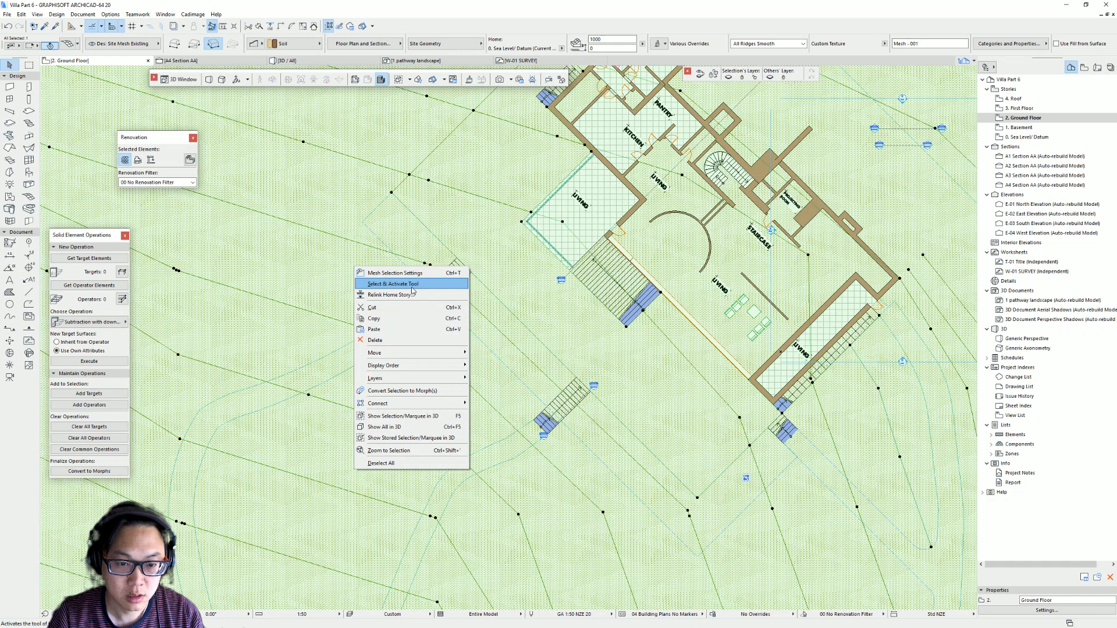
click(411, 286)
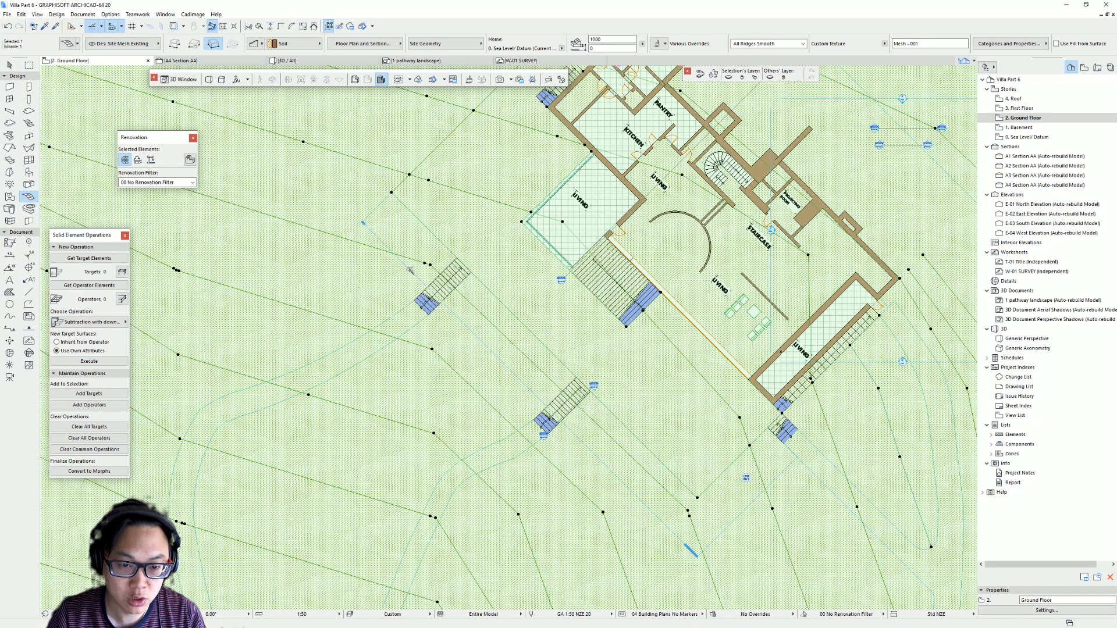
click(409, 270)
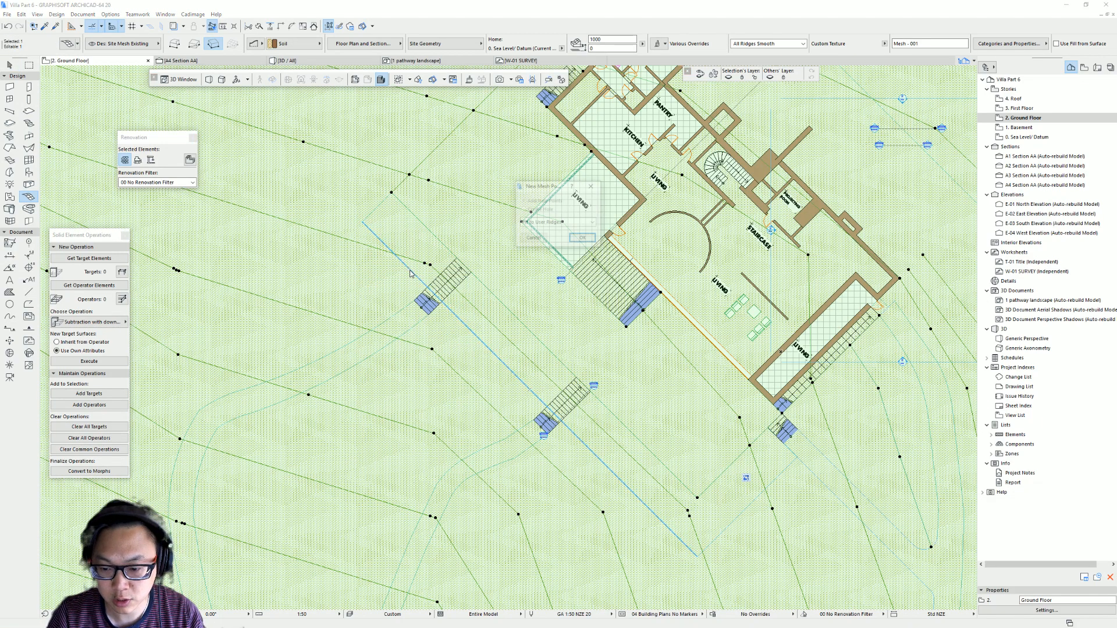
click(585, 242)
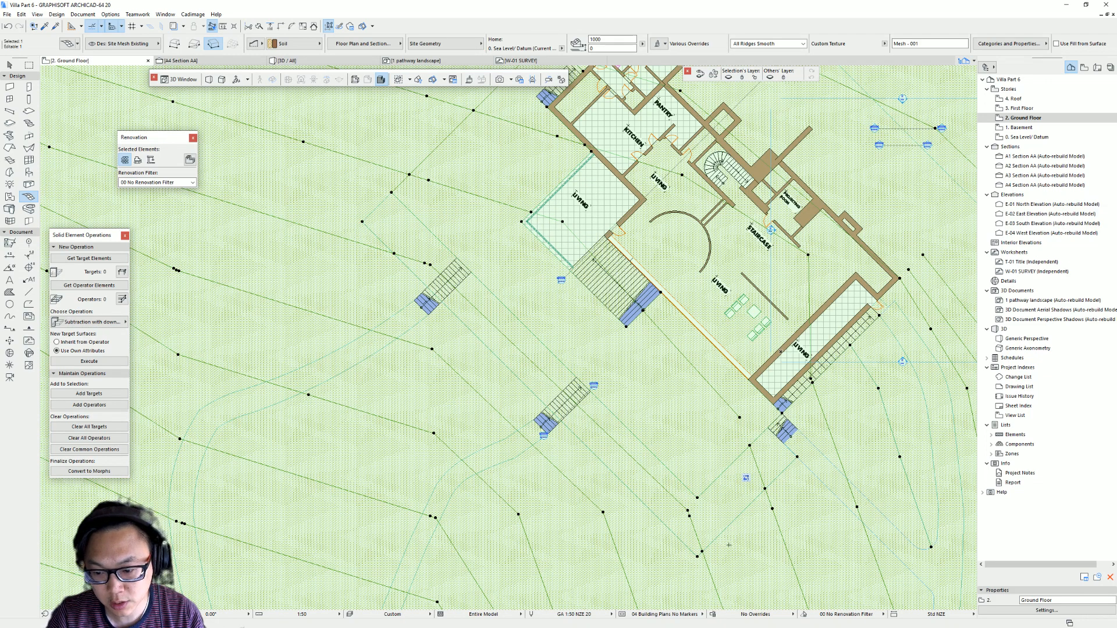
scroll(581, 417, down, 2)
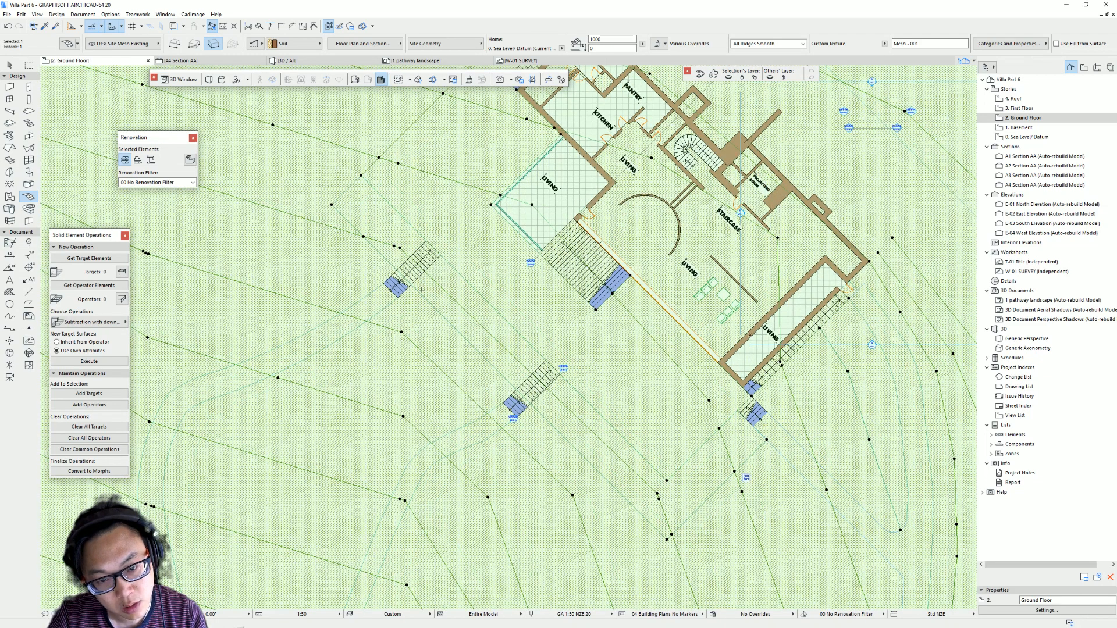
scroll(278, 161, up, 3)
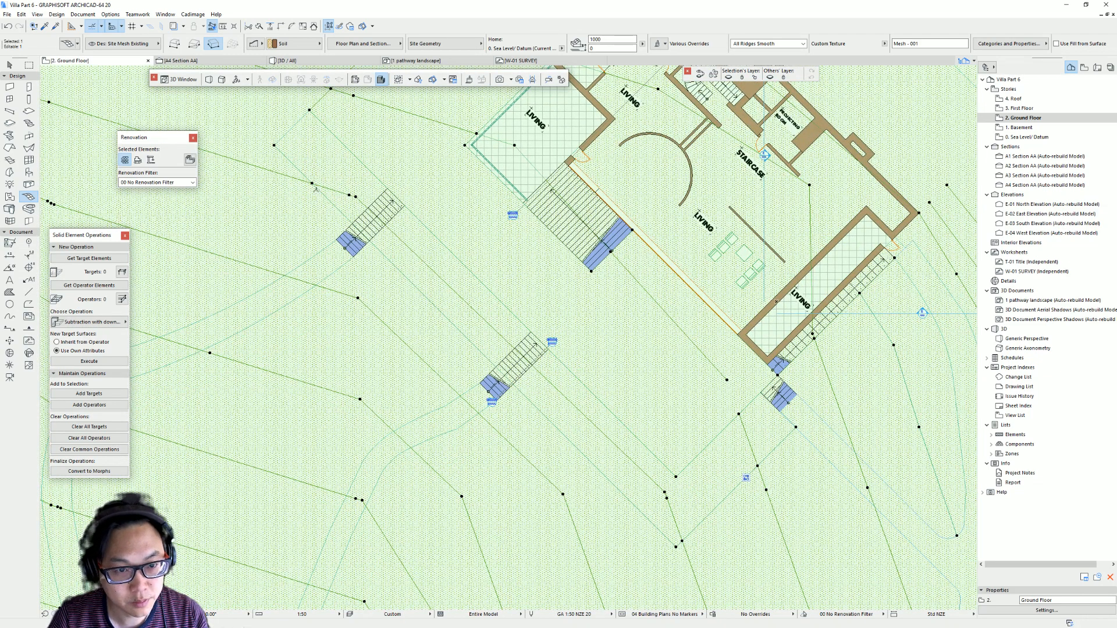
key(Escape)
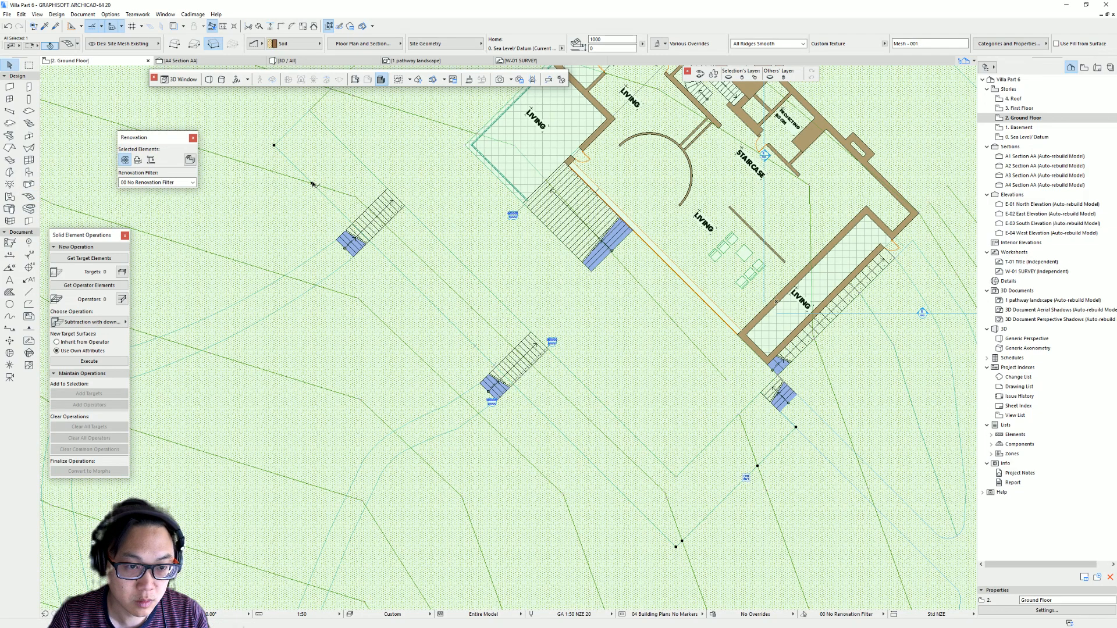
click(311, 184)
click(312, 184)
key(Escape)
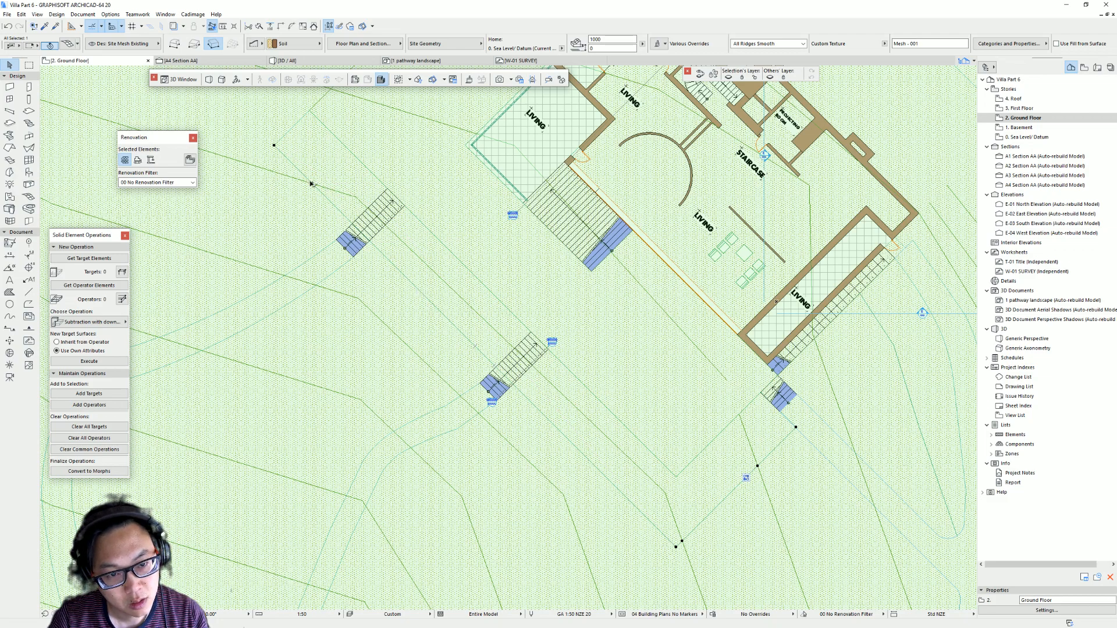
key(Escape)
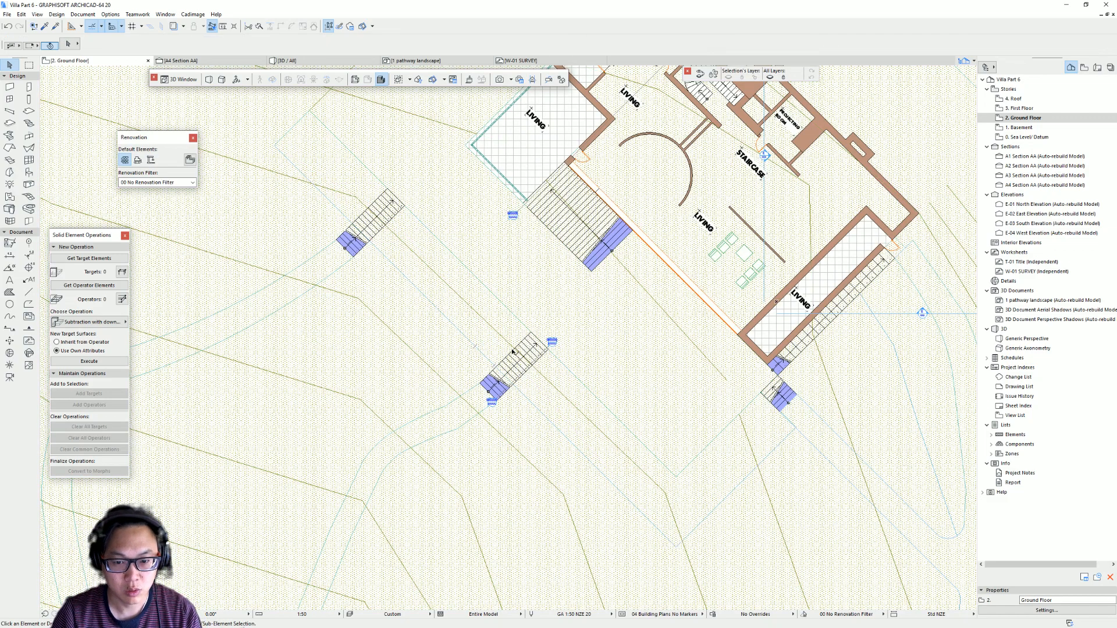
- Check the L-shaped slab's elevation in plan and lower the slab in 3D by its own thickness from its outer bottom corner
click(490, 332)
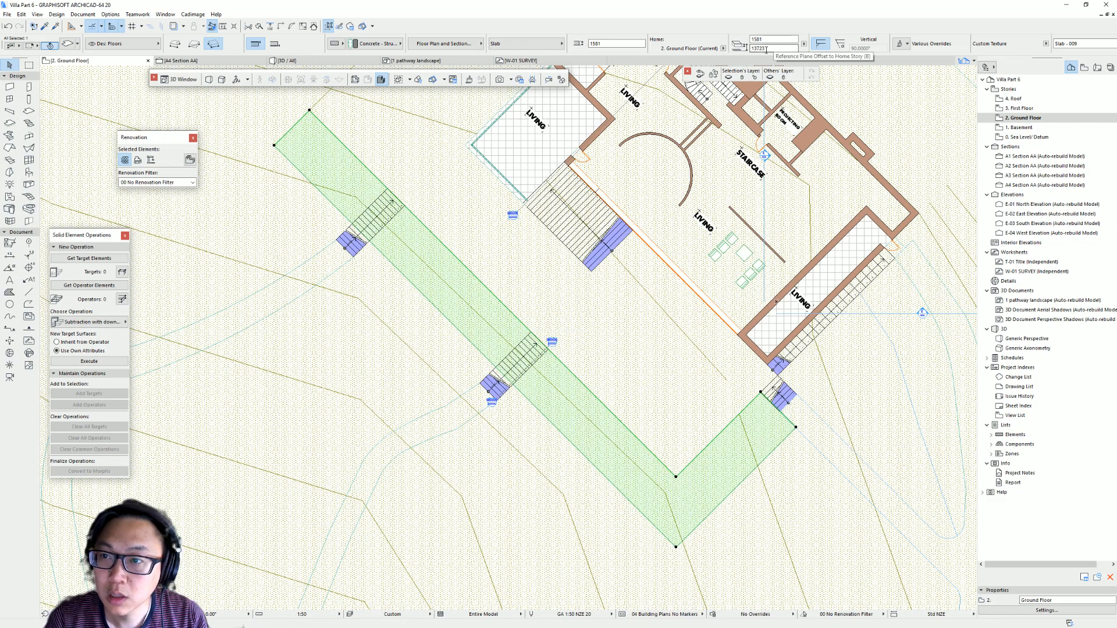
key(Escape)
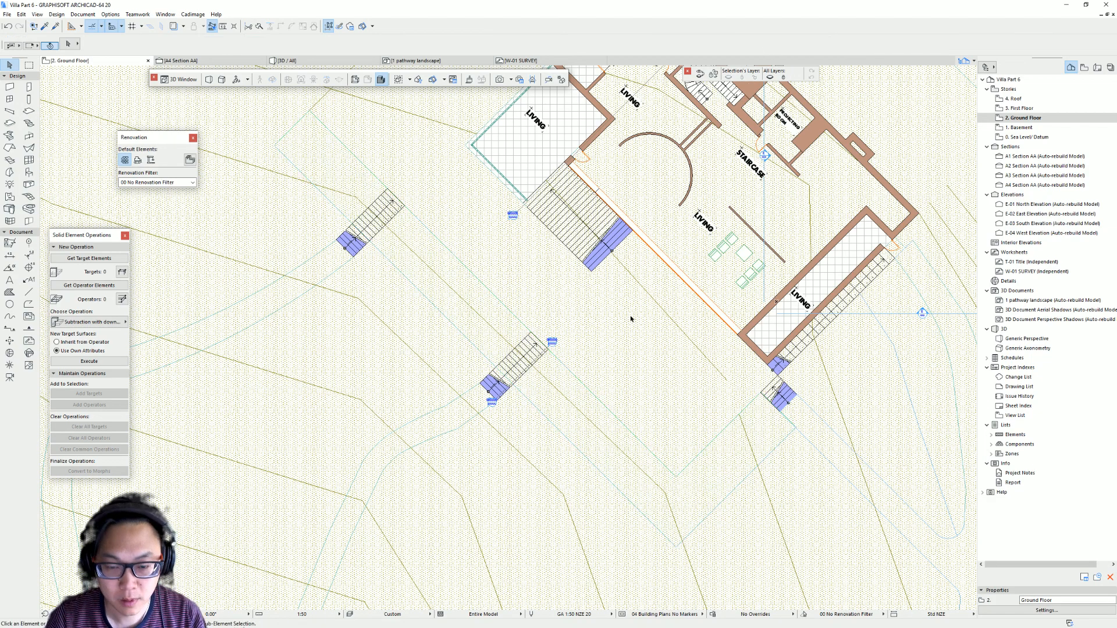
key(F3)
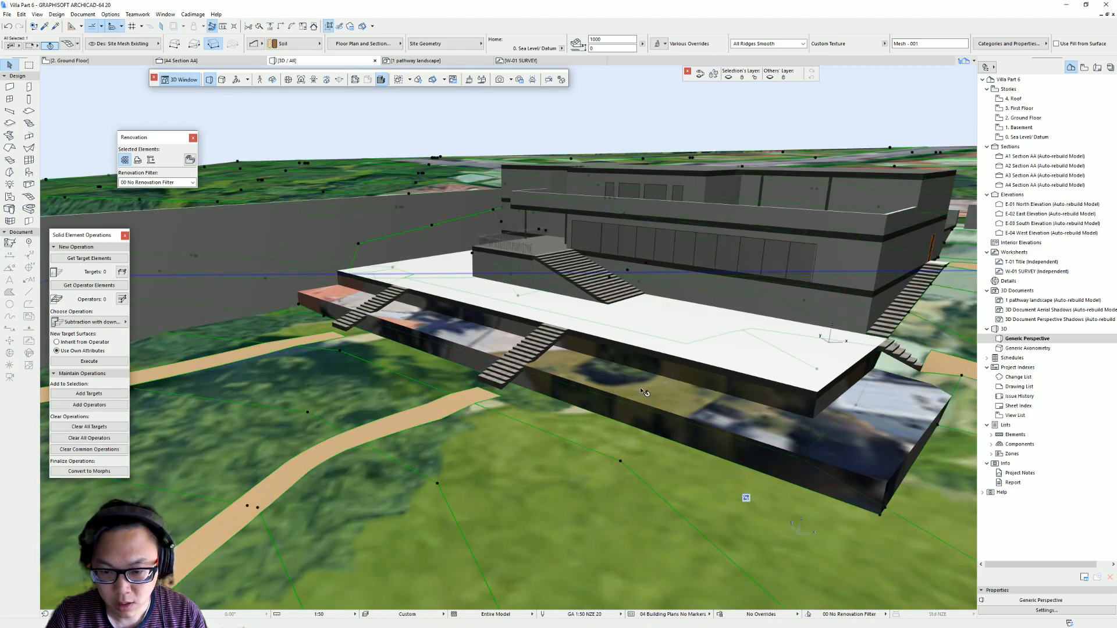
click(637, 390)
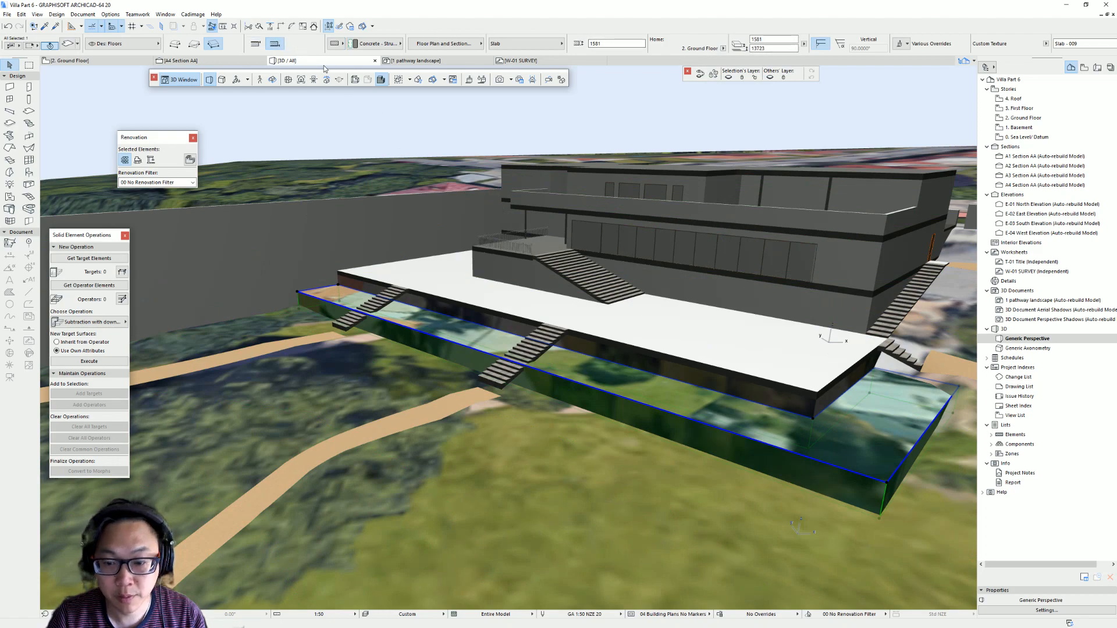
shift+middle_drag(524, 349, 576, 213)
click(550, 213)
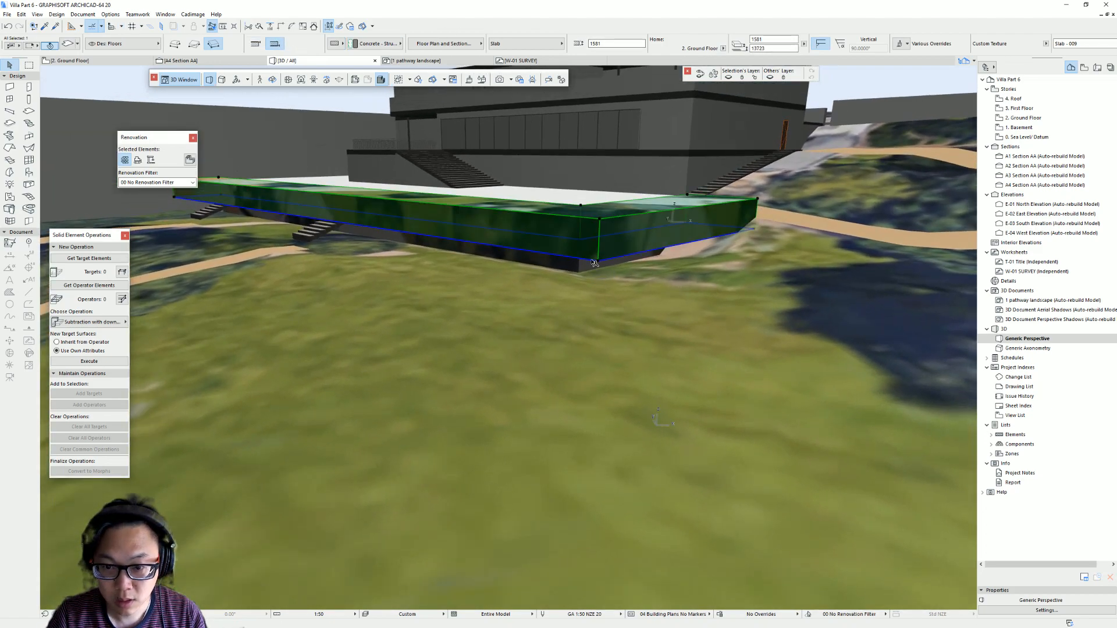
click(598, 263)
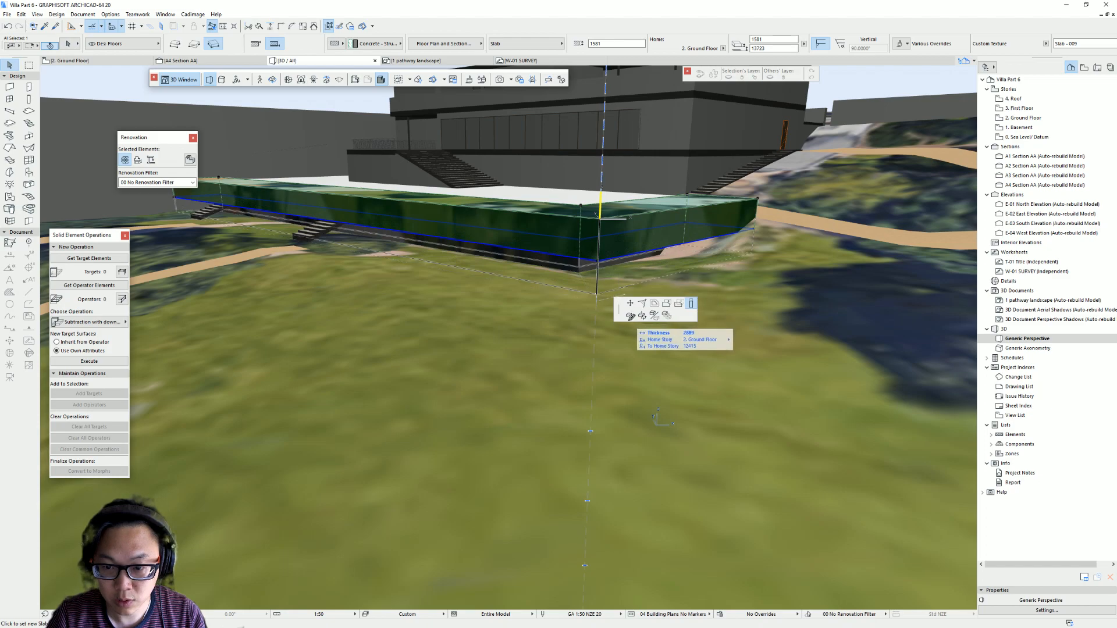
click(595, 300)
click(579, 273)
click(596, 273)
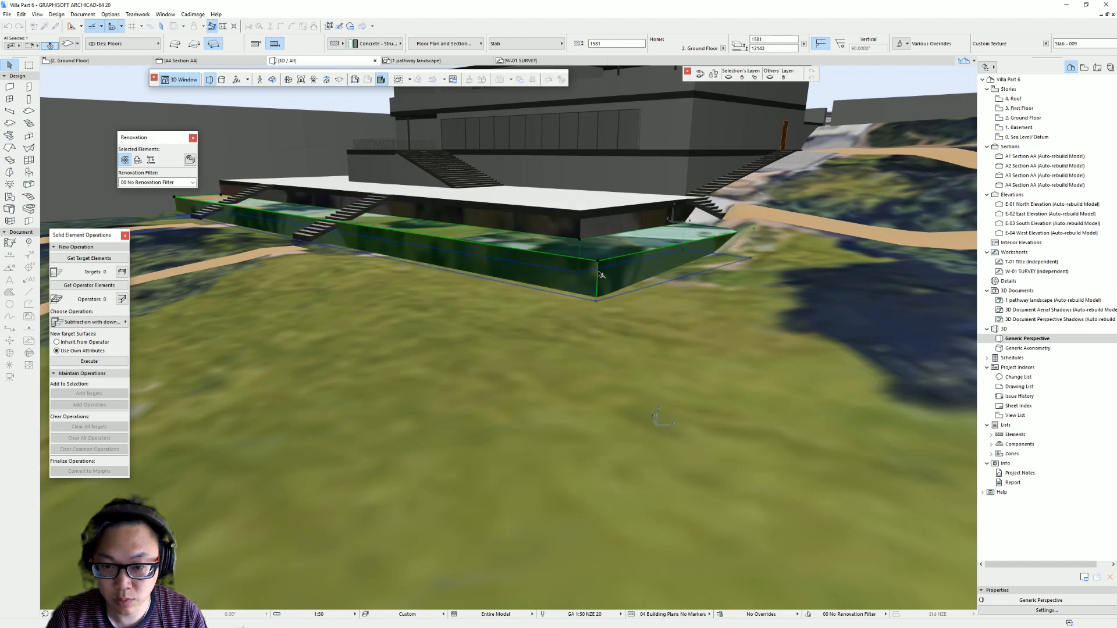
- Try to move the L-shaped slab vertically from its outer corner, and undo the move
click(595, 299)
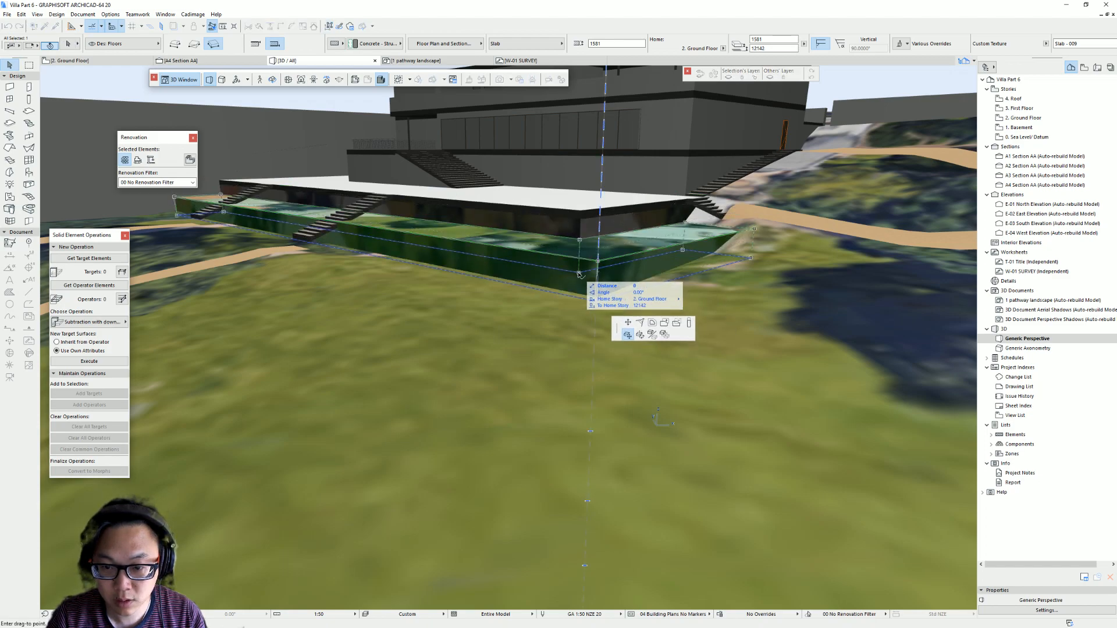
click(582, 253)
click(579, 273)
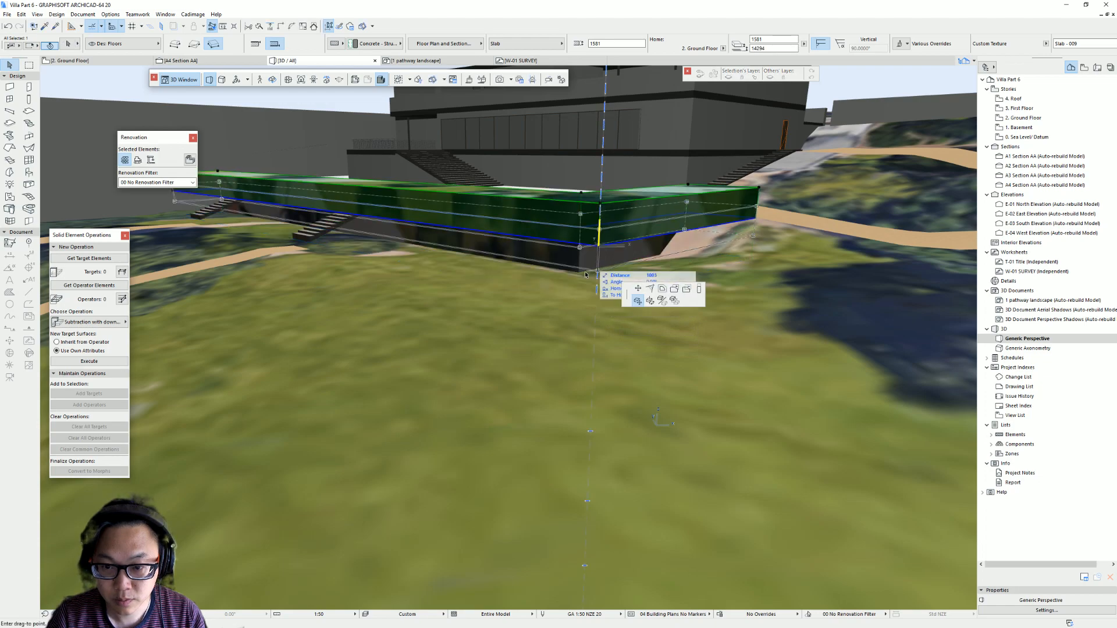
key(ctrl+z)
- Set a new height for all mesh points along the slab's outer edge in the ground floor plan, based on the lowered slab's elevation
shift+middle_drag(580, 318, 550, 330)
click(773, 49)
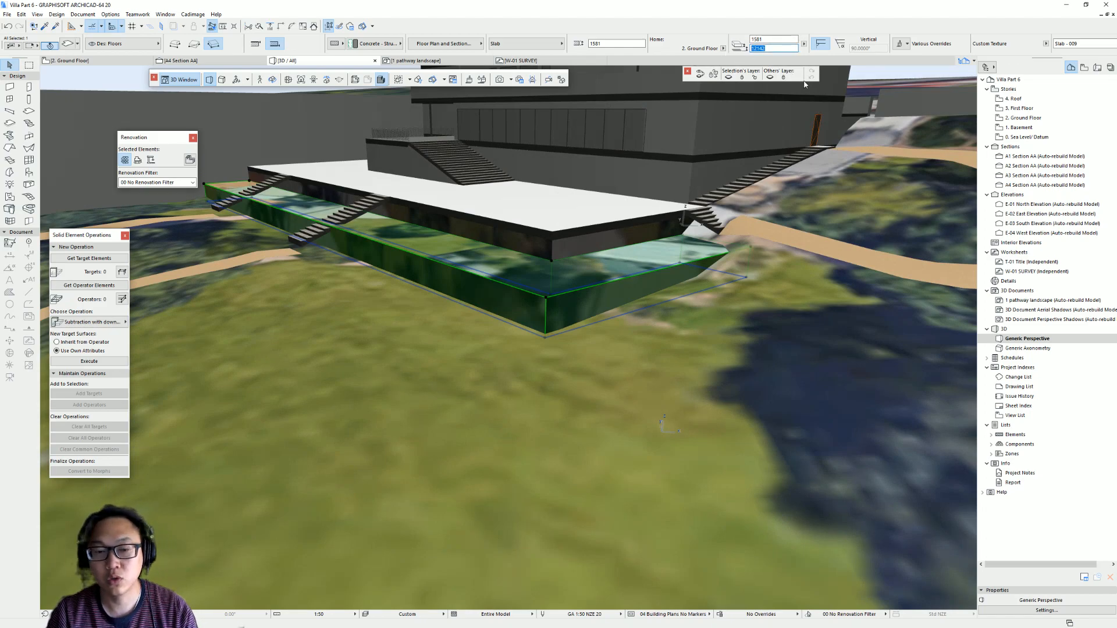
key(F2)
click(442, 347)
right_click(442, 347)
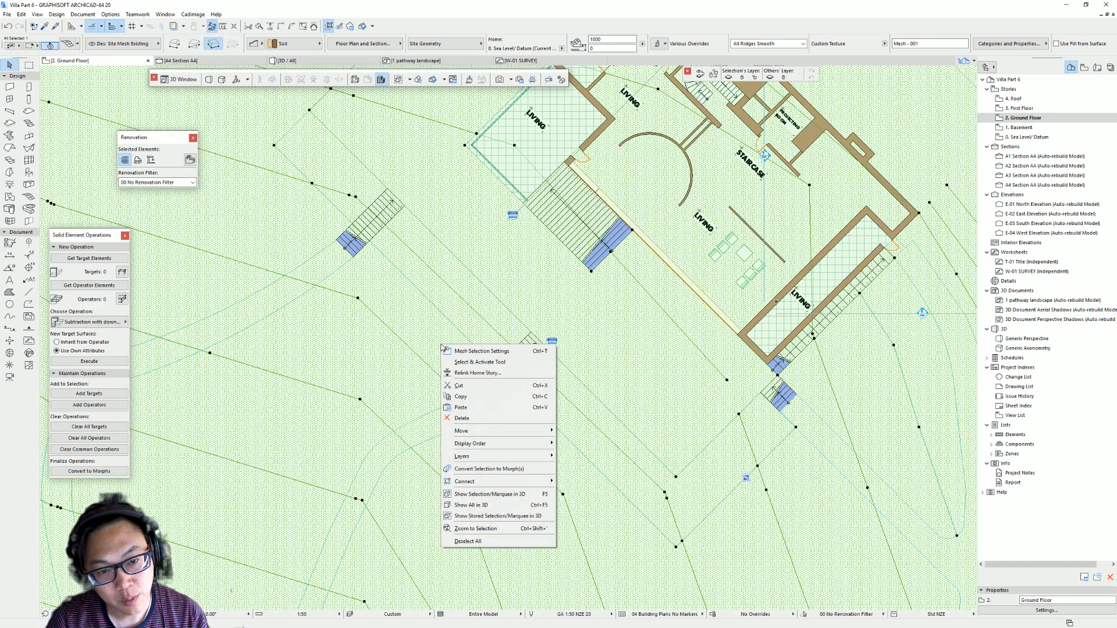
click(436, 326)
key(Escape)
click(333, 204)
click(293, 174)
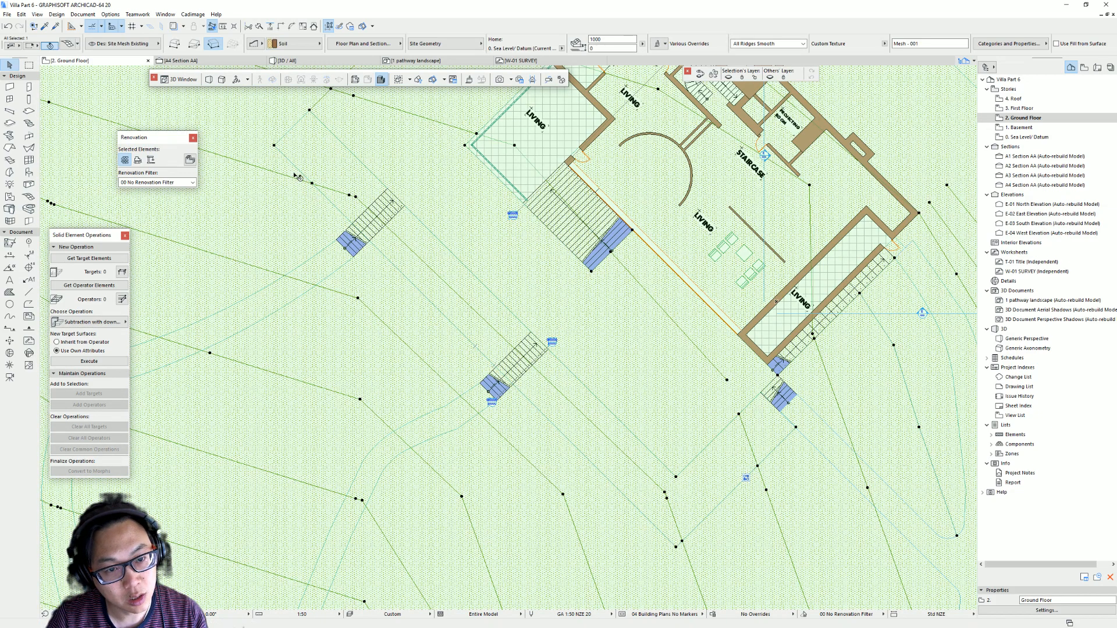
click(274, 149)
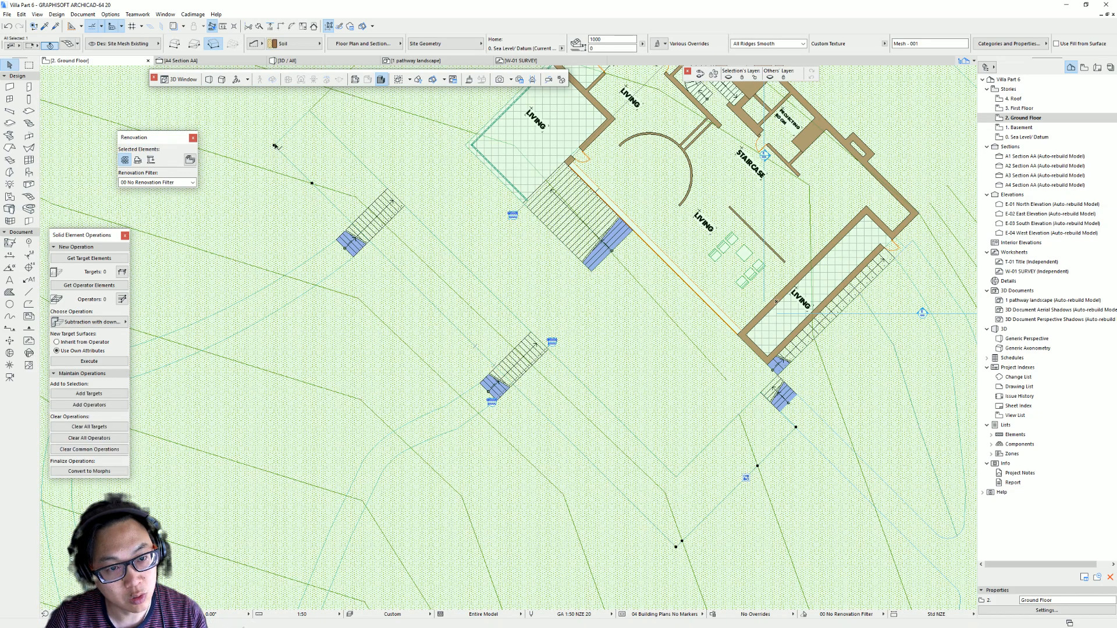
click(311, 184)
click(366, 130)
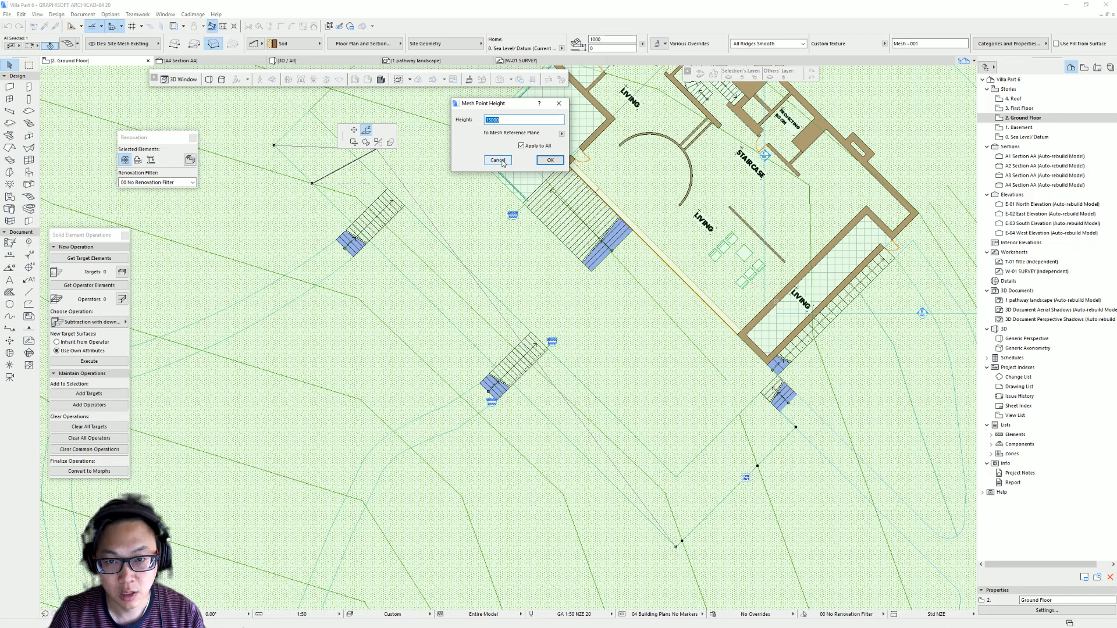
text(120)
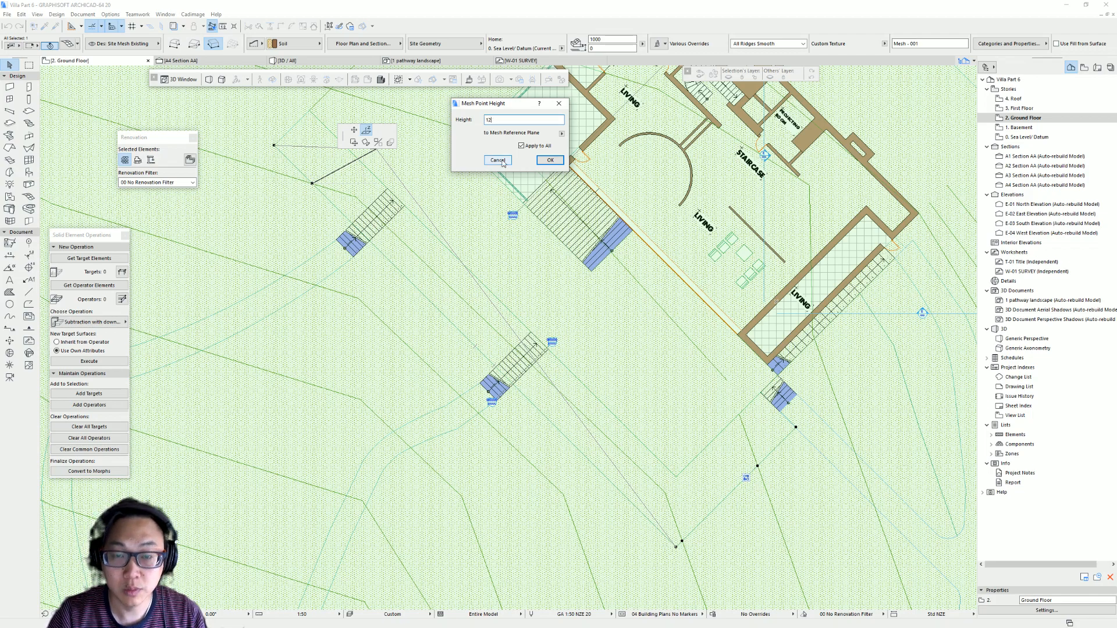
click(550, 160)
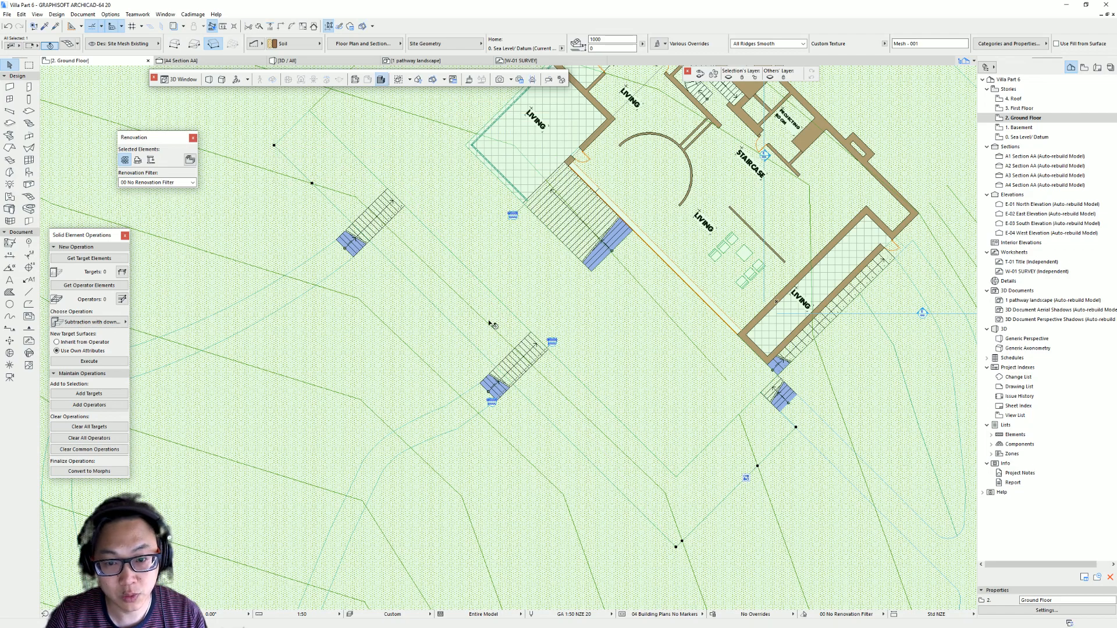
- Examine the updated terrain around the lowered slab's outer corner in 3D
scroll(492, 322, down, 3)
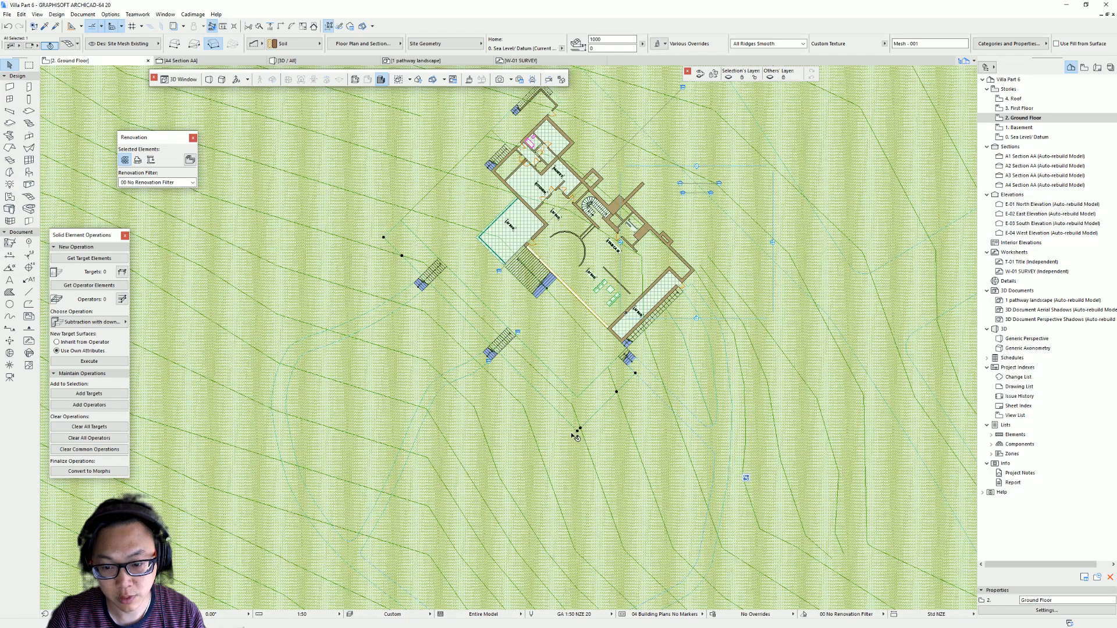
key(F3)
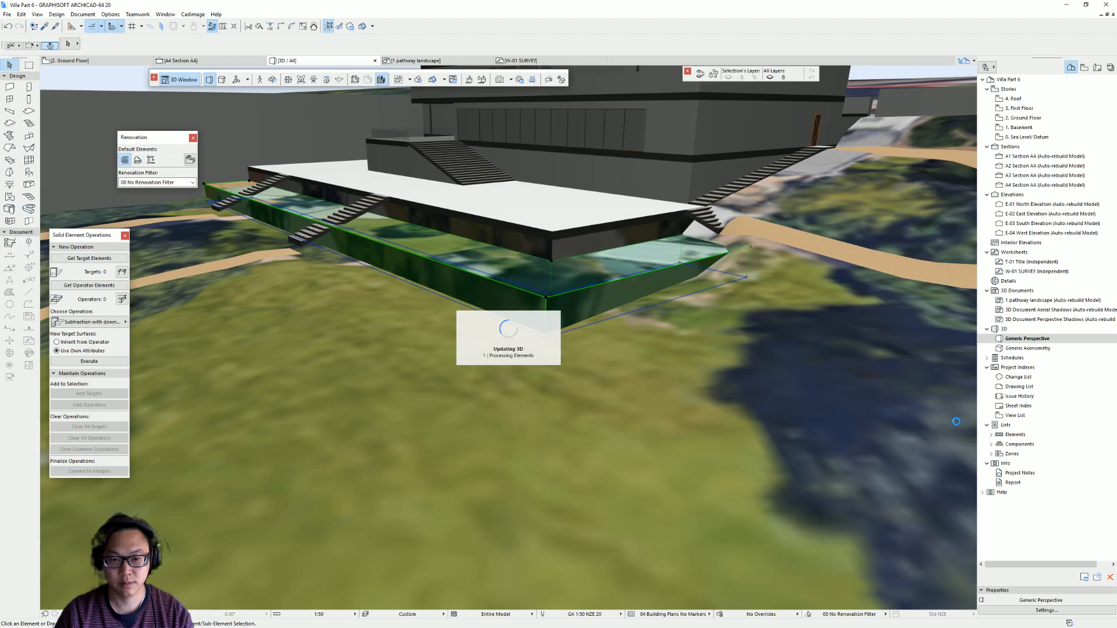
shift+middle_drag(958, 426, 416, 302)
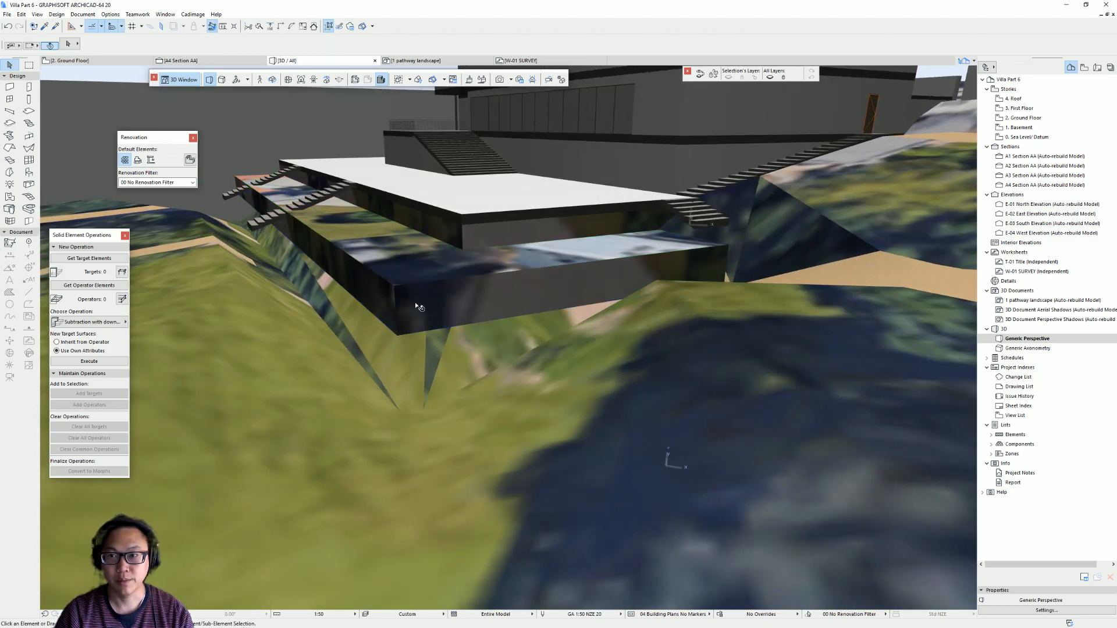
click(398, 335)
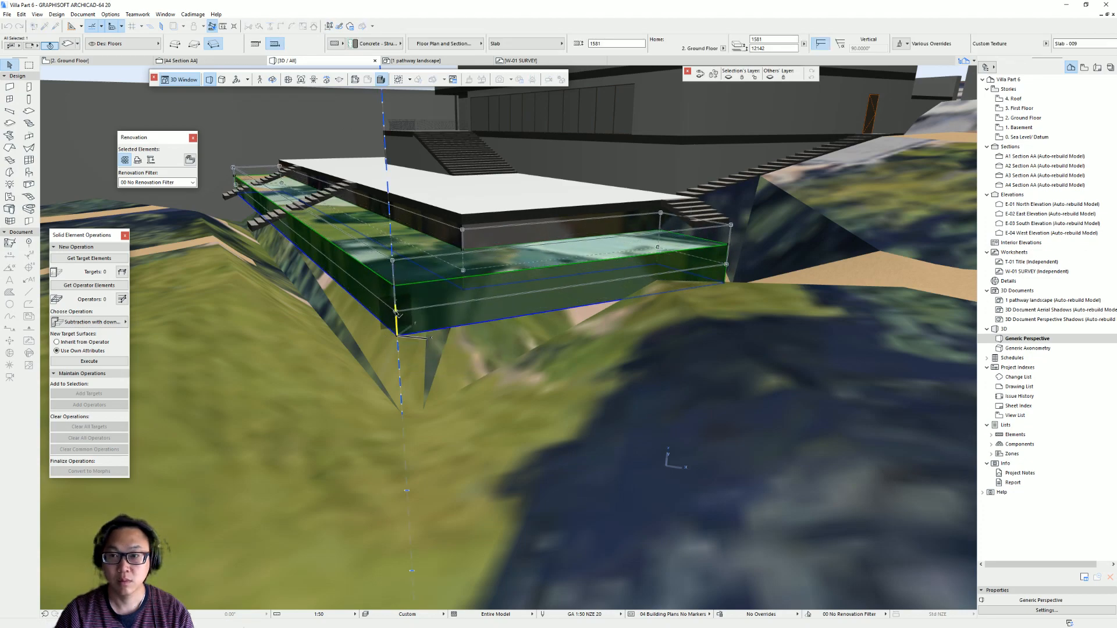
click(398, 314)
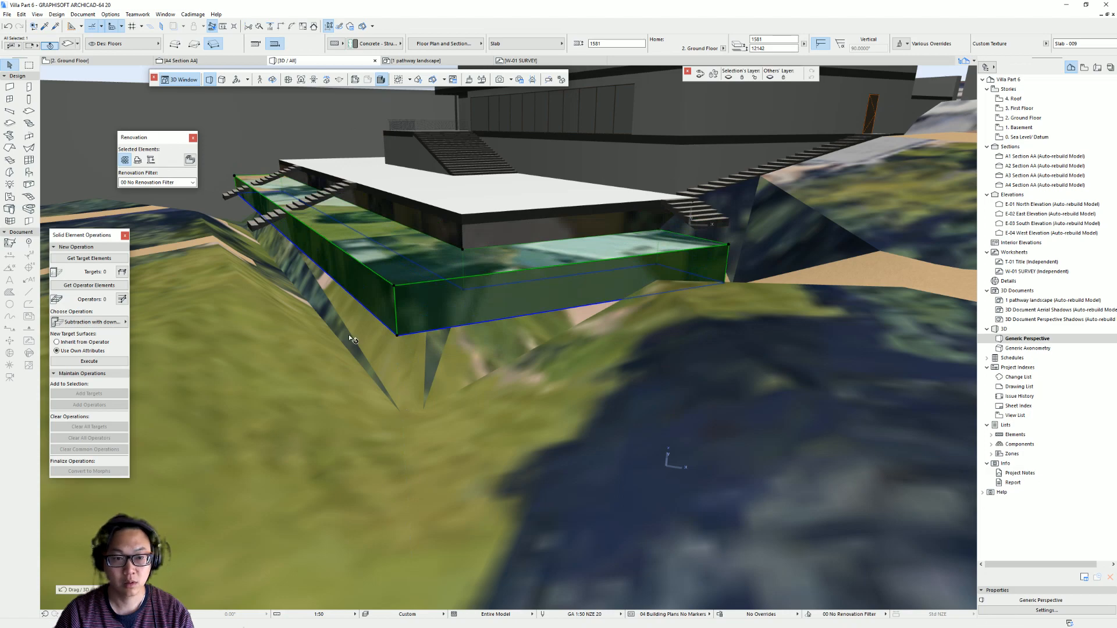
key(Escape)
- Raise the terrain mesh point beneath the slab's outer corner to the slab's bottom corner in 3D
click(384, 377)
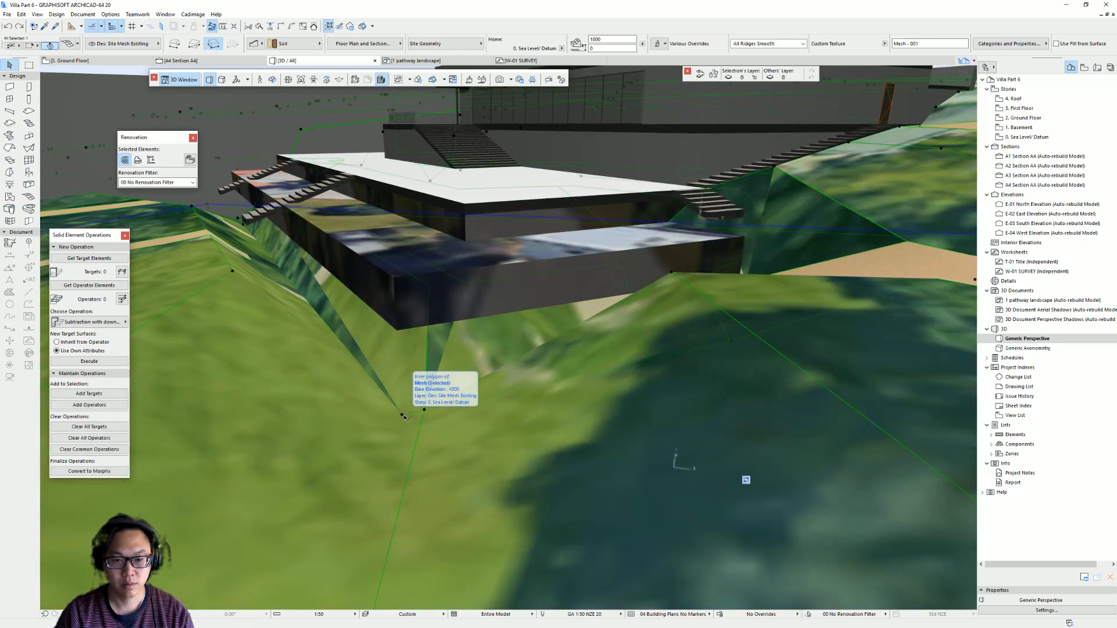
click(402, 416)
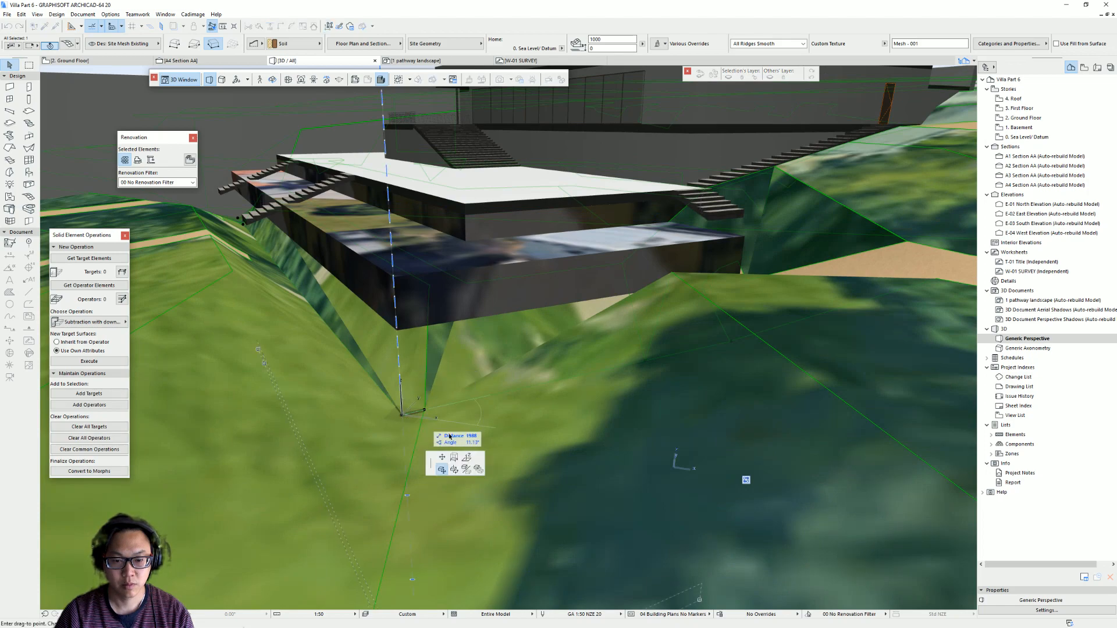
click(467, 455)
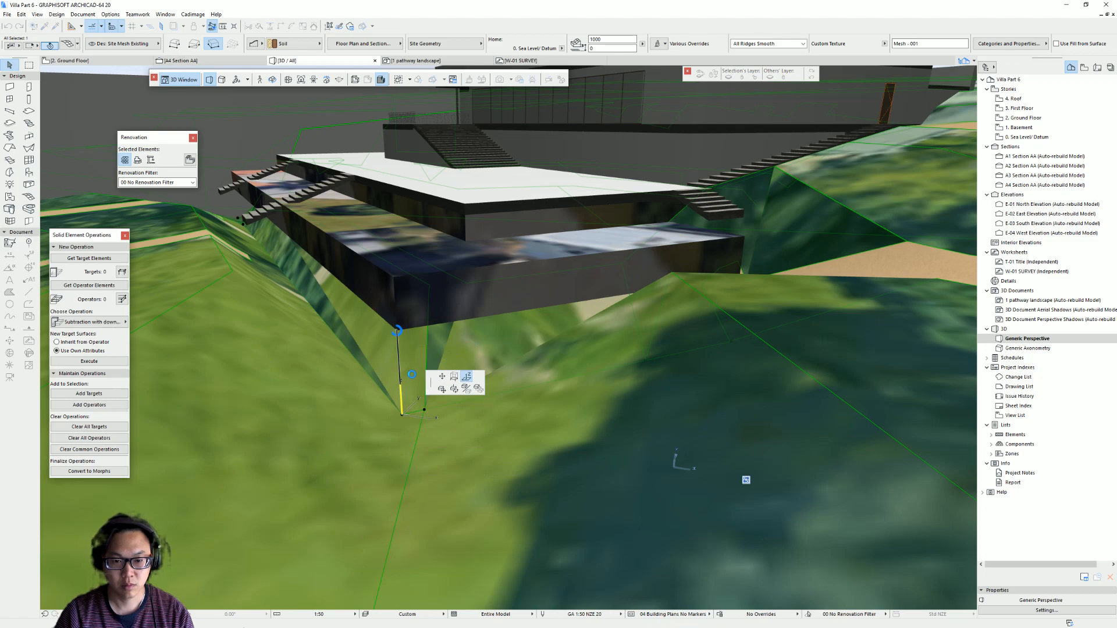
click(397, 330)
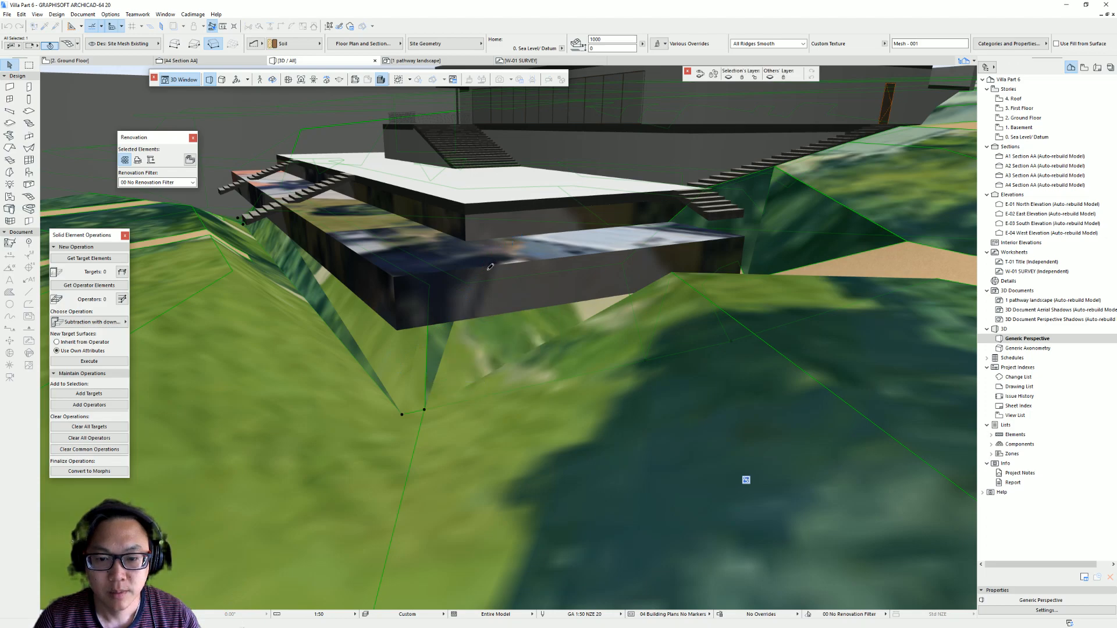
key(Escape)
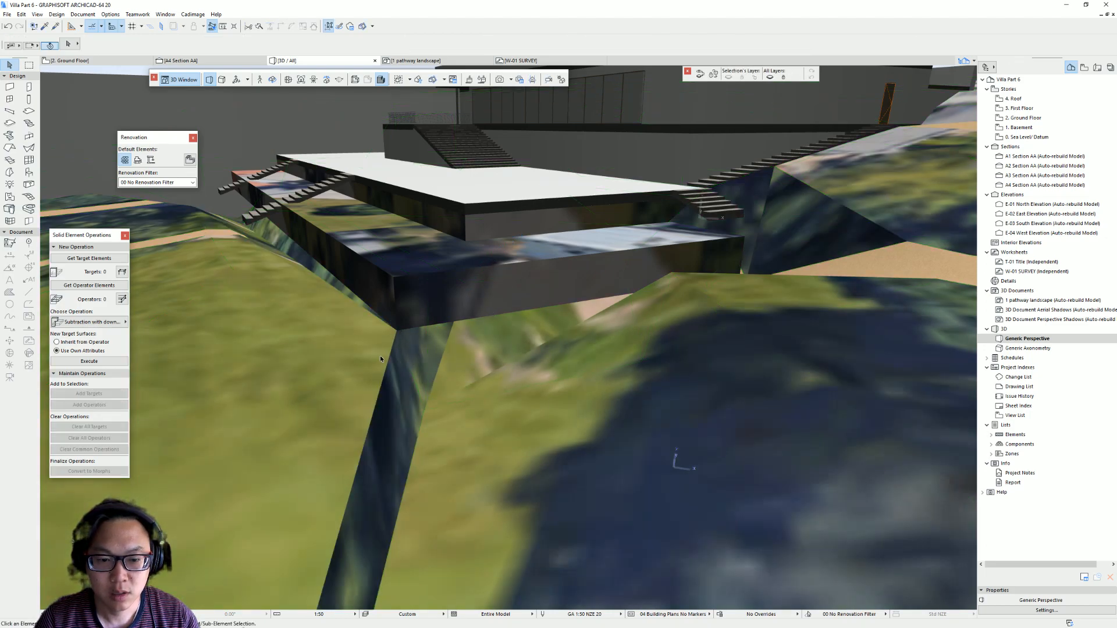
- Apply the raised corner point's height to all mesh points of the slab's outline in plan, including the neighbouring point
key(F2)
scroll(594, 448, up, 3)
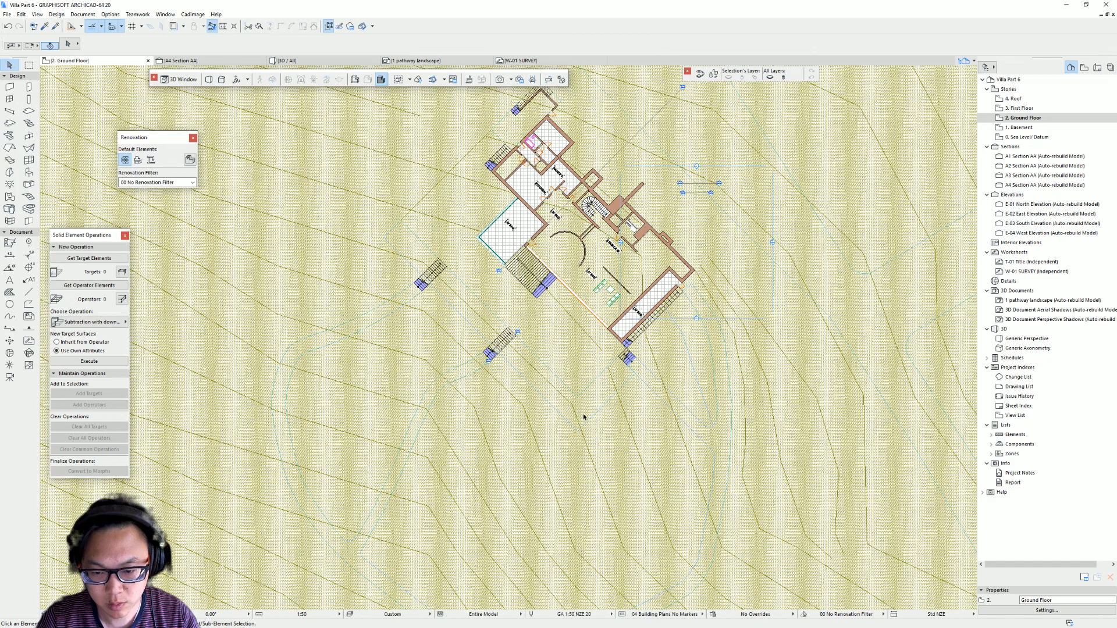
click(581, 447)
click(581, 448)
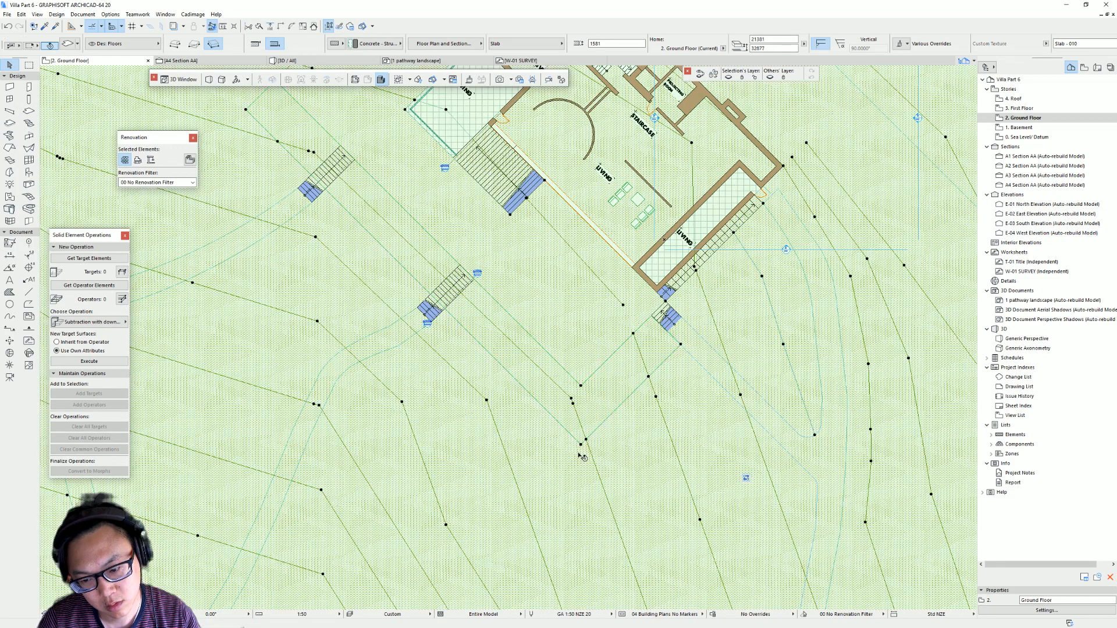
click(581, 445)
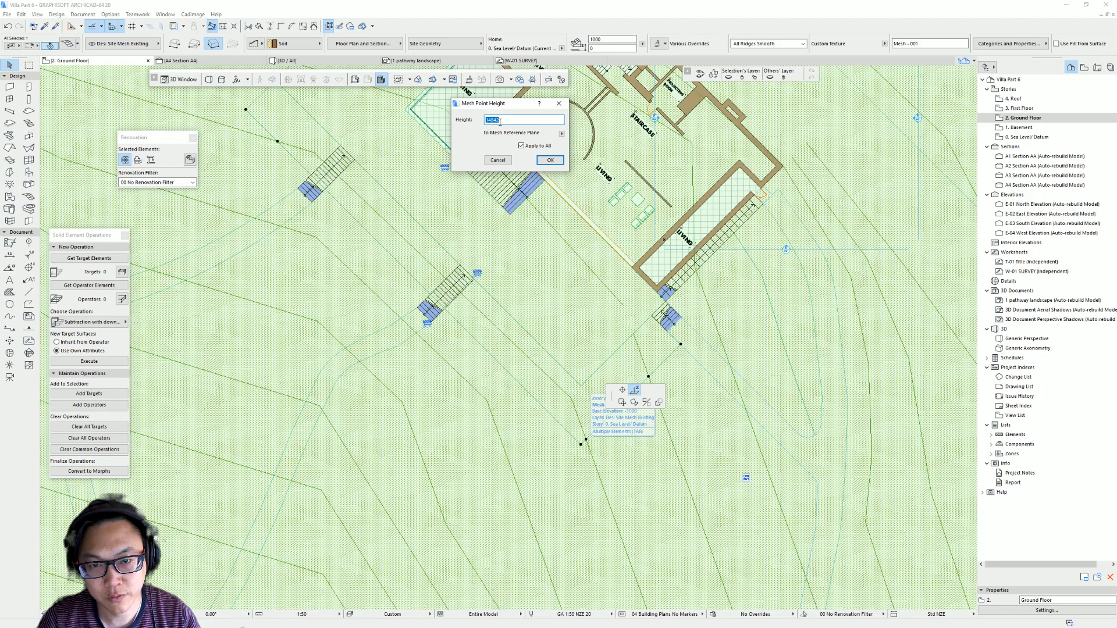
key(Return)
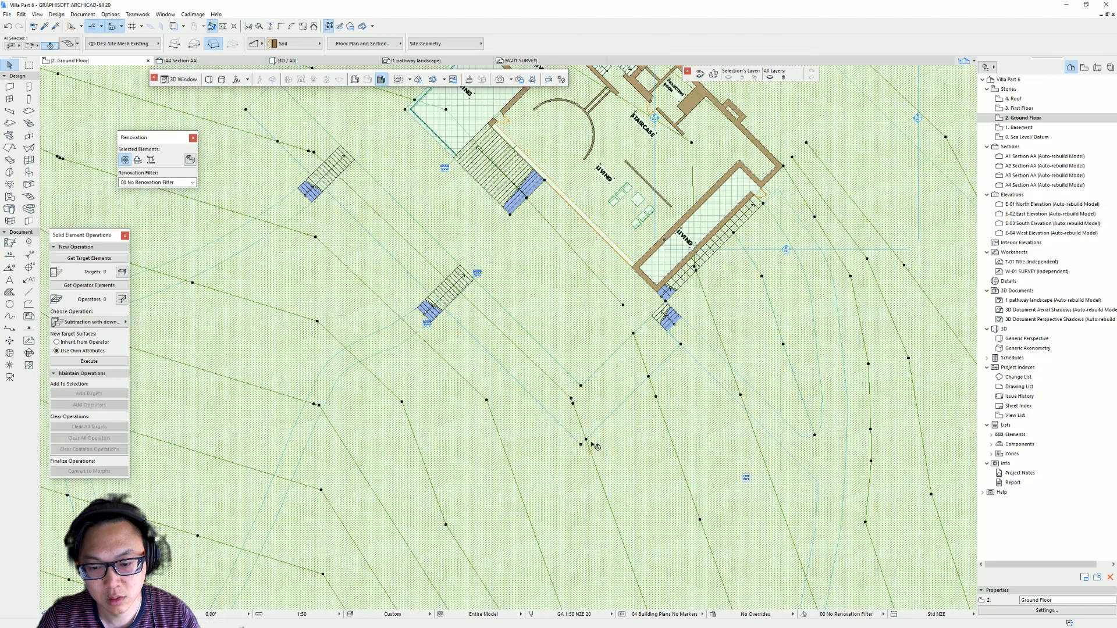
click(586, 440)
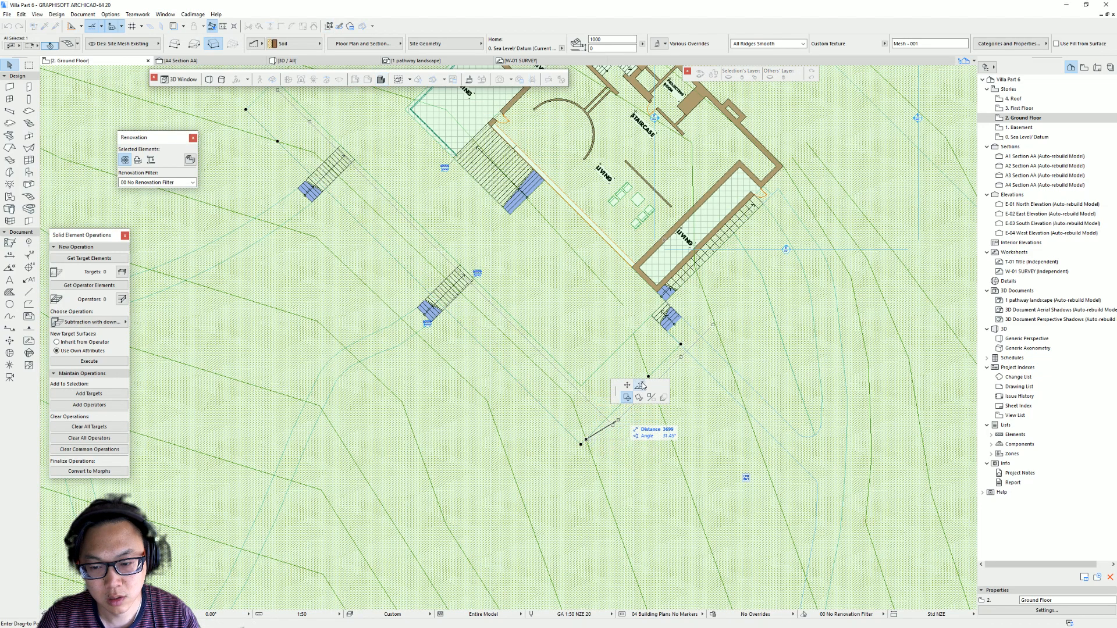
click(641, 386)
key(Return)
- Compare the terrace slab's elevation in plan with the height of the mesh point at its outer corner
click(609, 411)
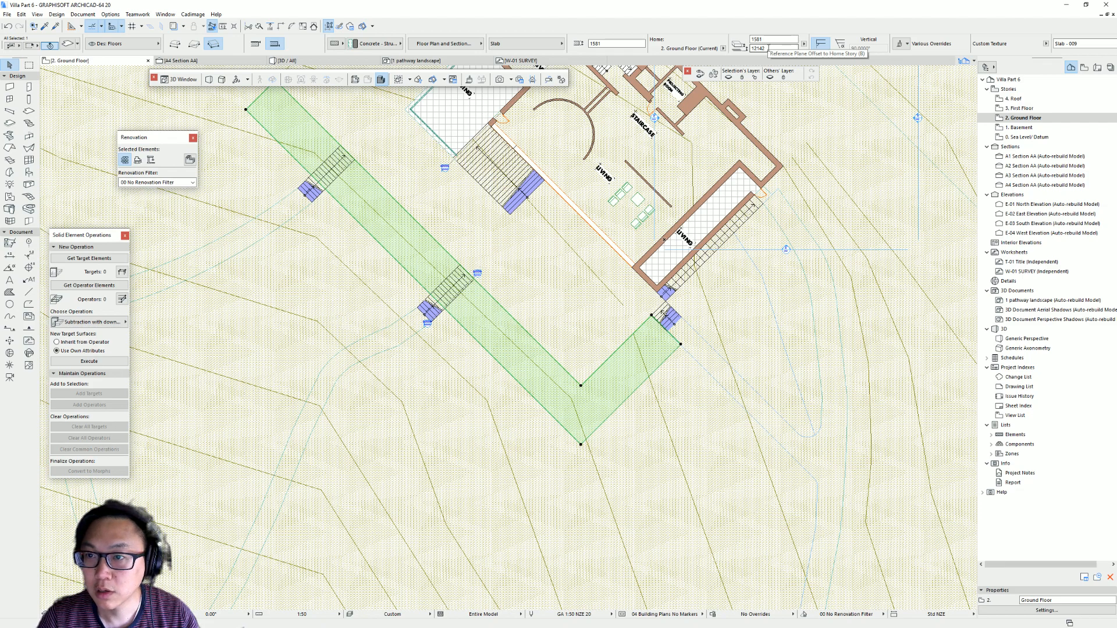
click(567, 452)
click(580, 447)
click(581, 445)
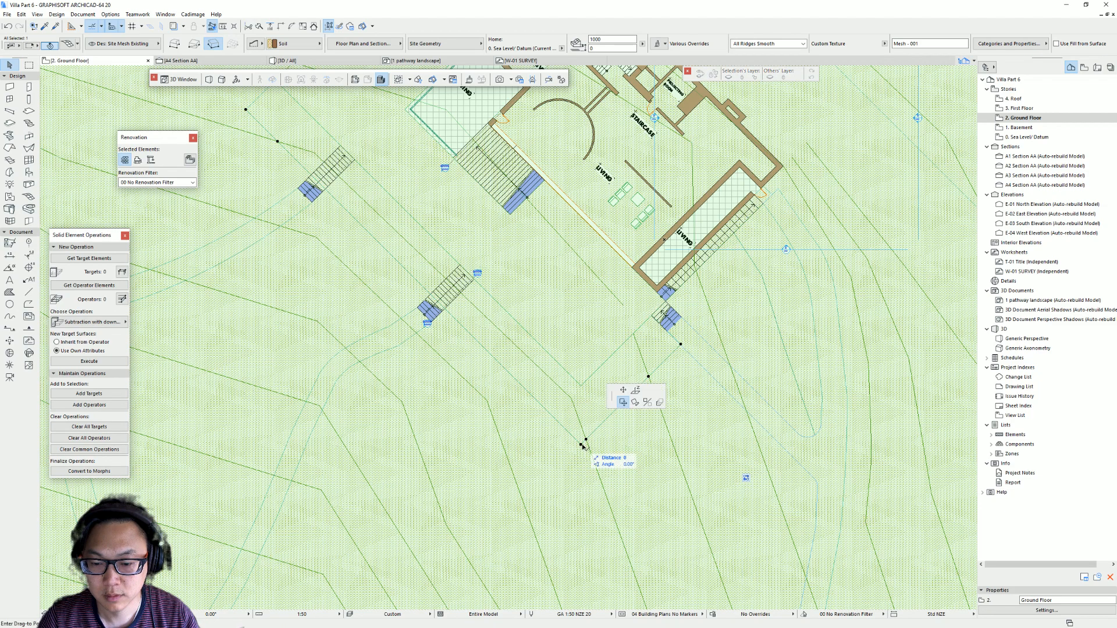
click(635, 391)
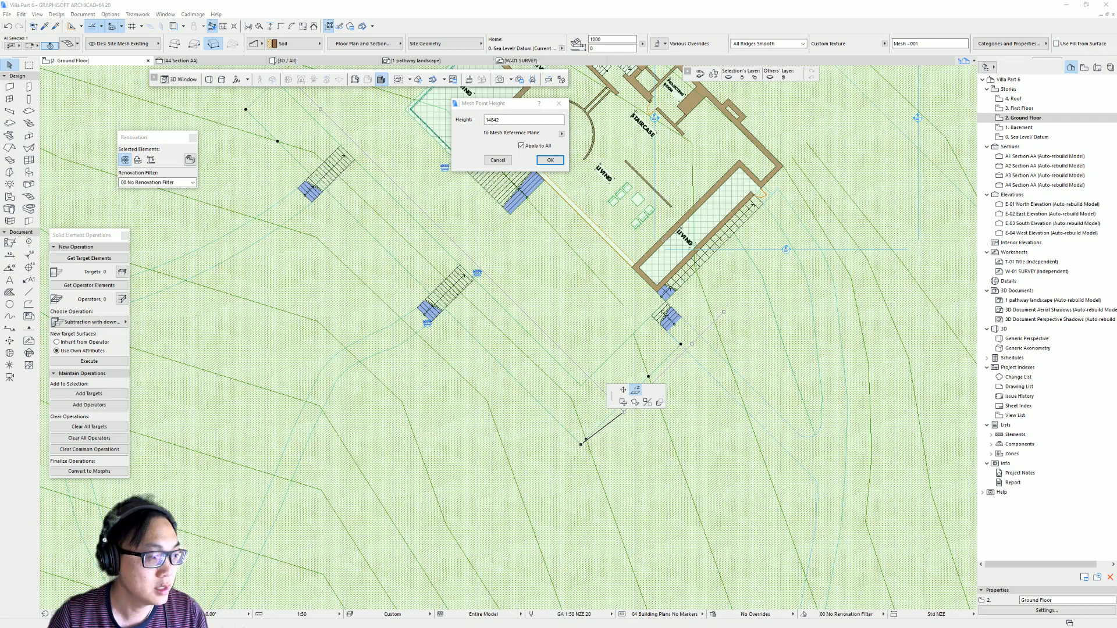
- Subtract the slab elevation 12142 from the mesh point height 14842 in Calculator, and confirm the mesh point height applied to all
drag(428, 223, 248, 263)
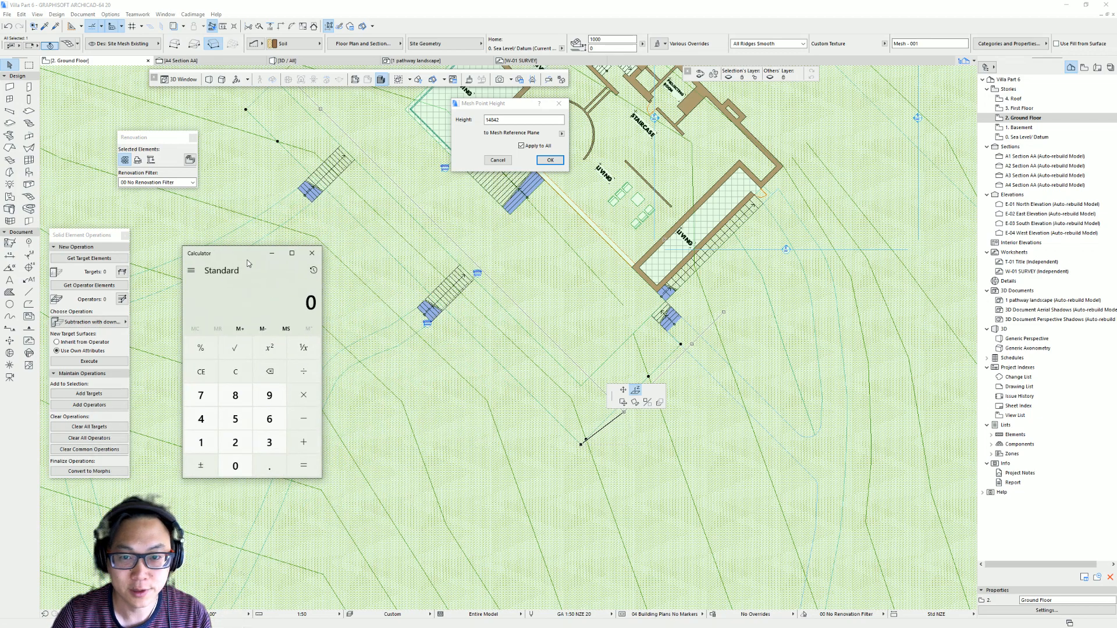
text(14)
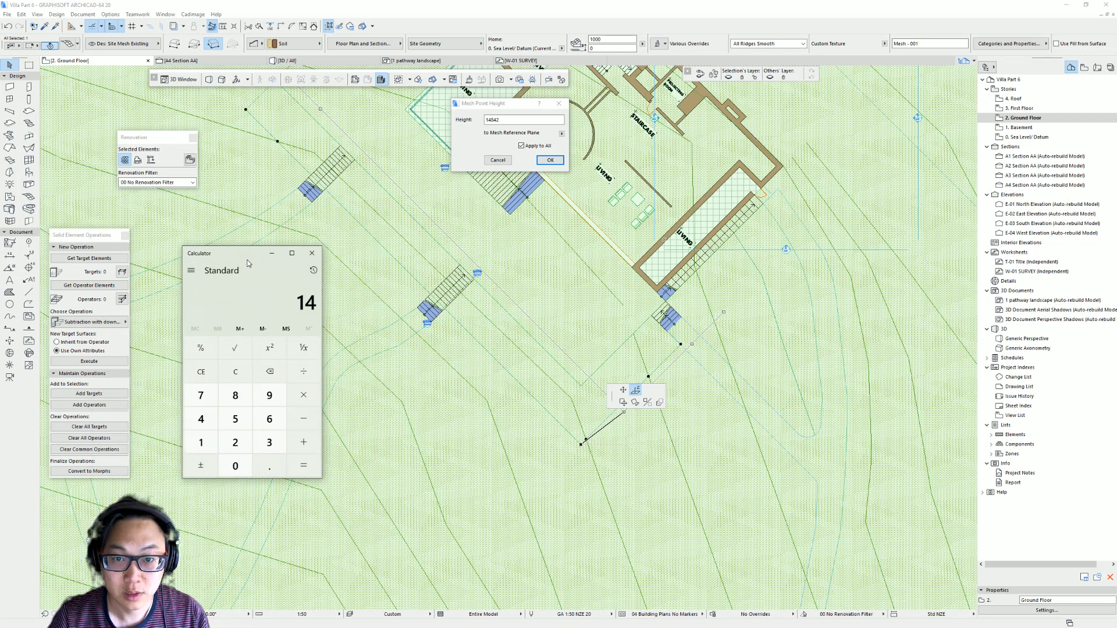
text(84212142)
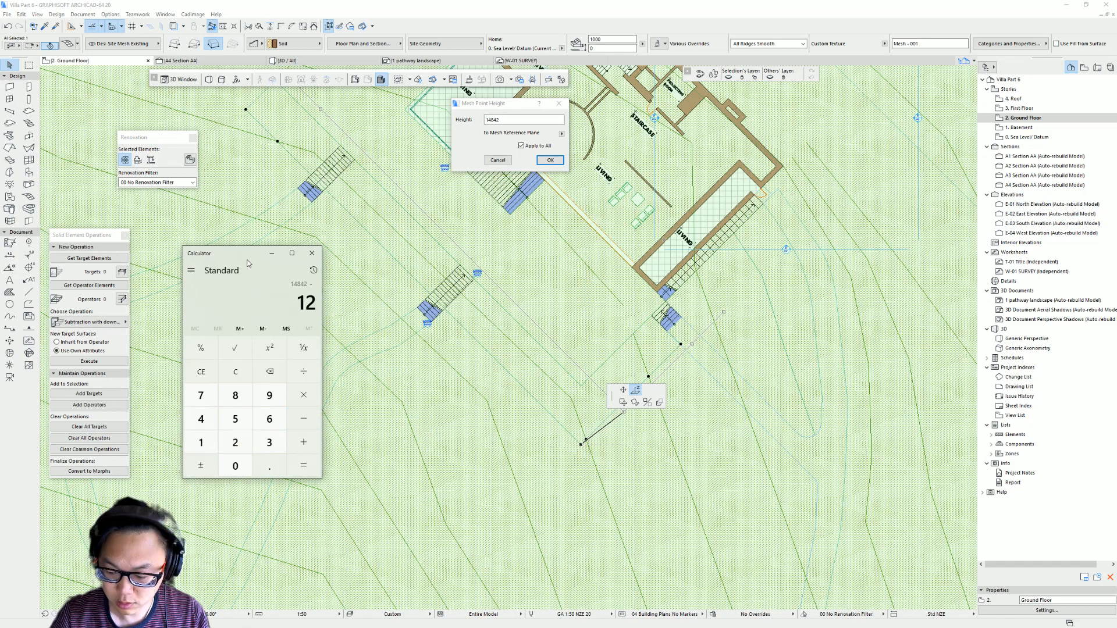
key(Return)
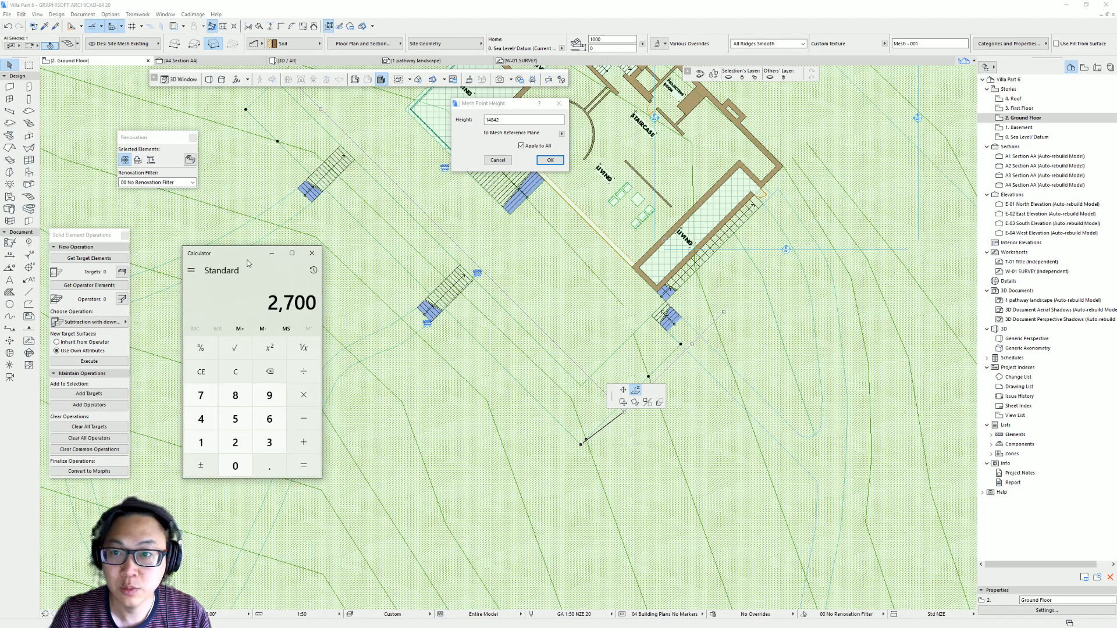
click(541, 3)
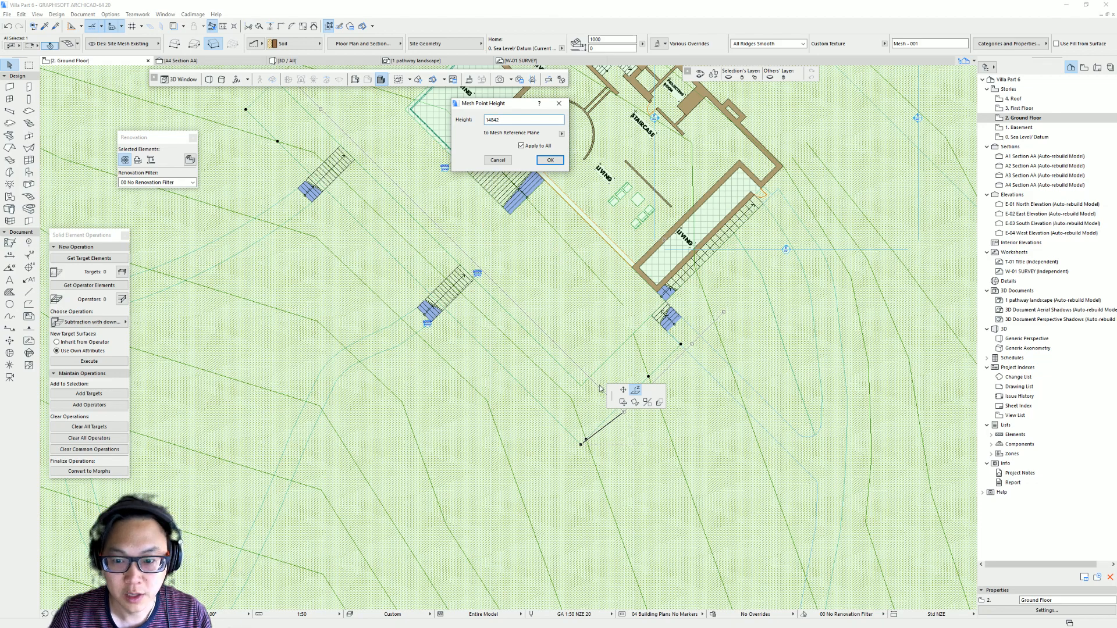
key(Return)
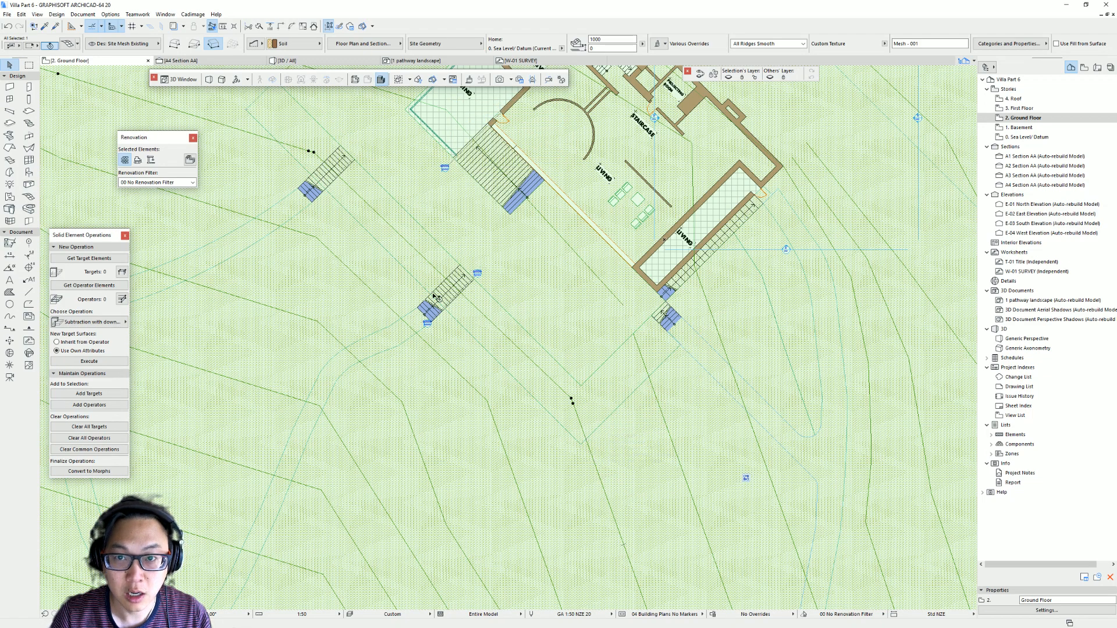
- Check the elevation of the terrace slab's home story in the Story Settings
click(595, 431)
click(605, 416)
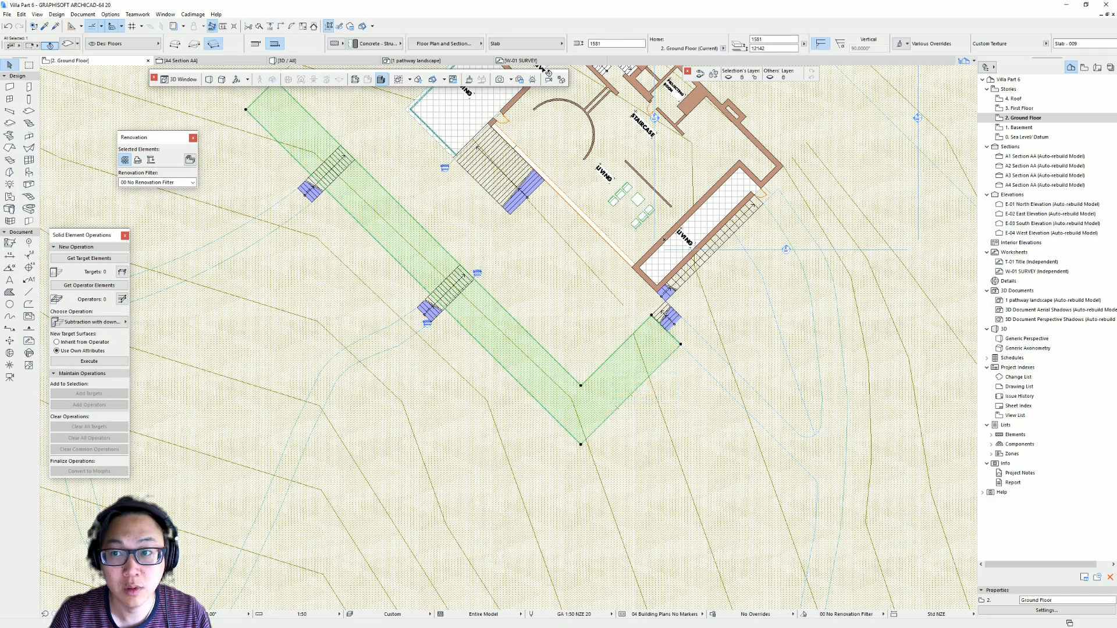
click(57, 14)
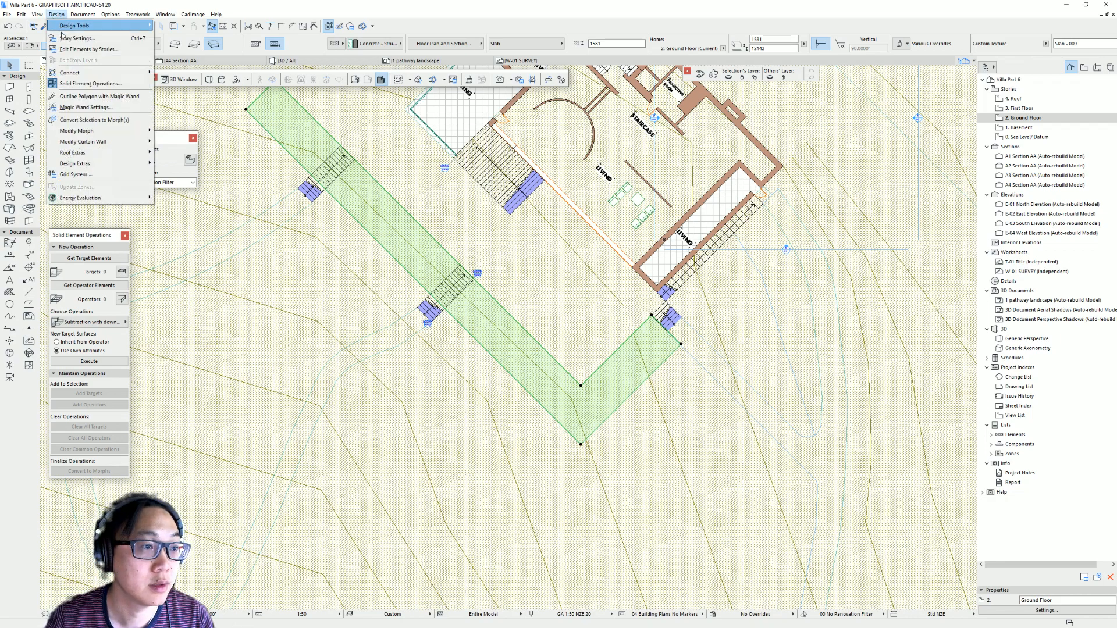
click(81, 37)
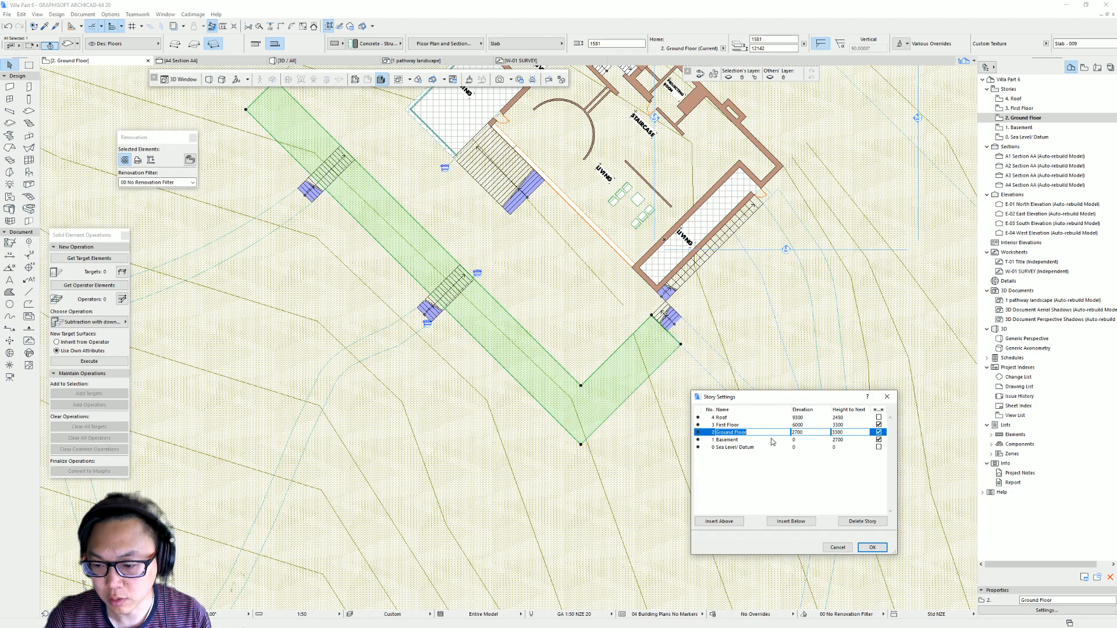
click(887, 396)
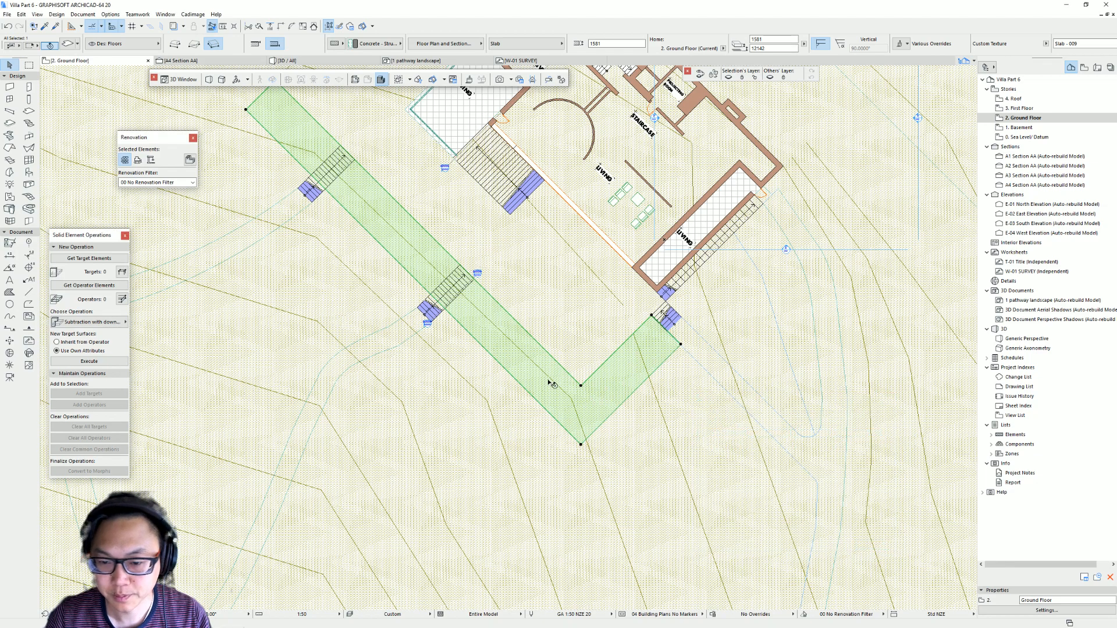
- Raise the terrain mesh point beside the slab's outer corner to the level of the slab's bottom corner in 3D
click(602, 463)
key(F3)
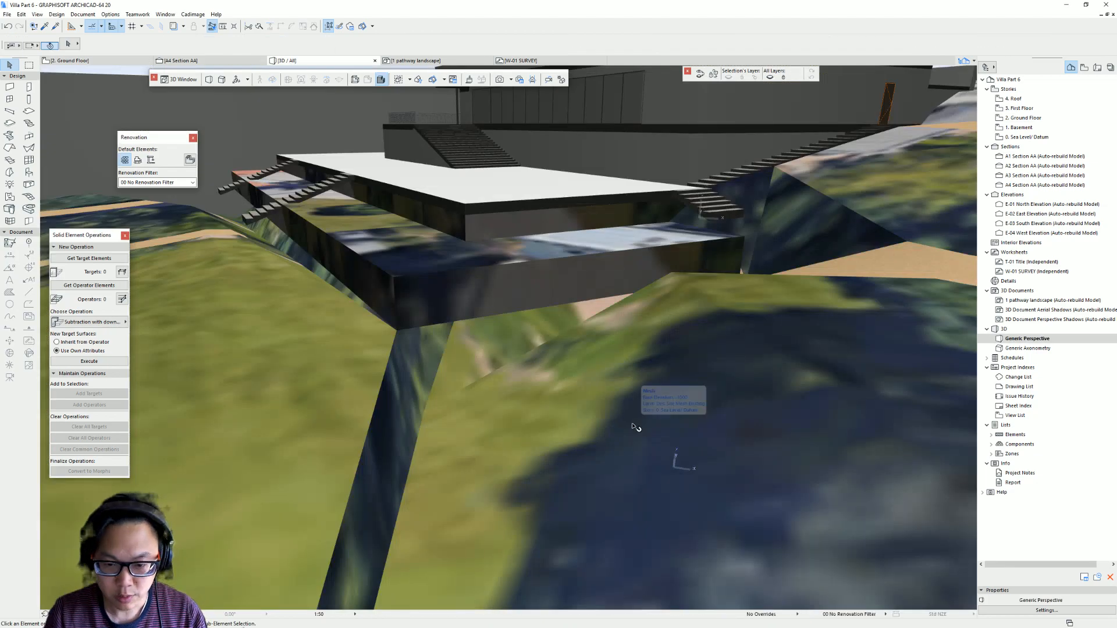
click(463, 375)
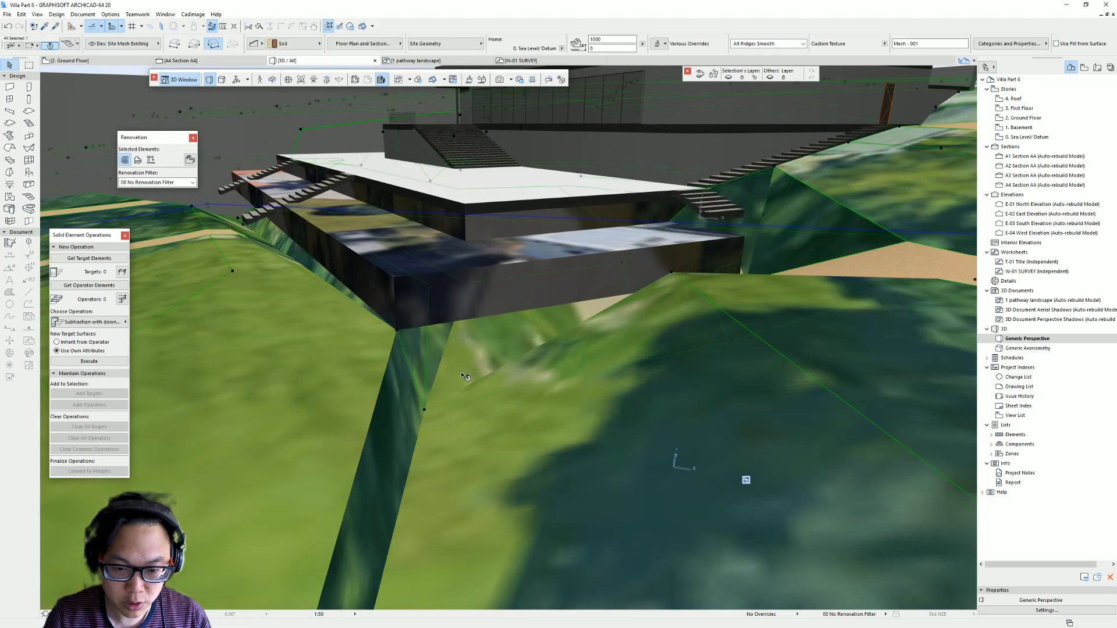
click(424, 410)
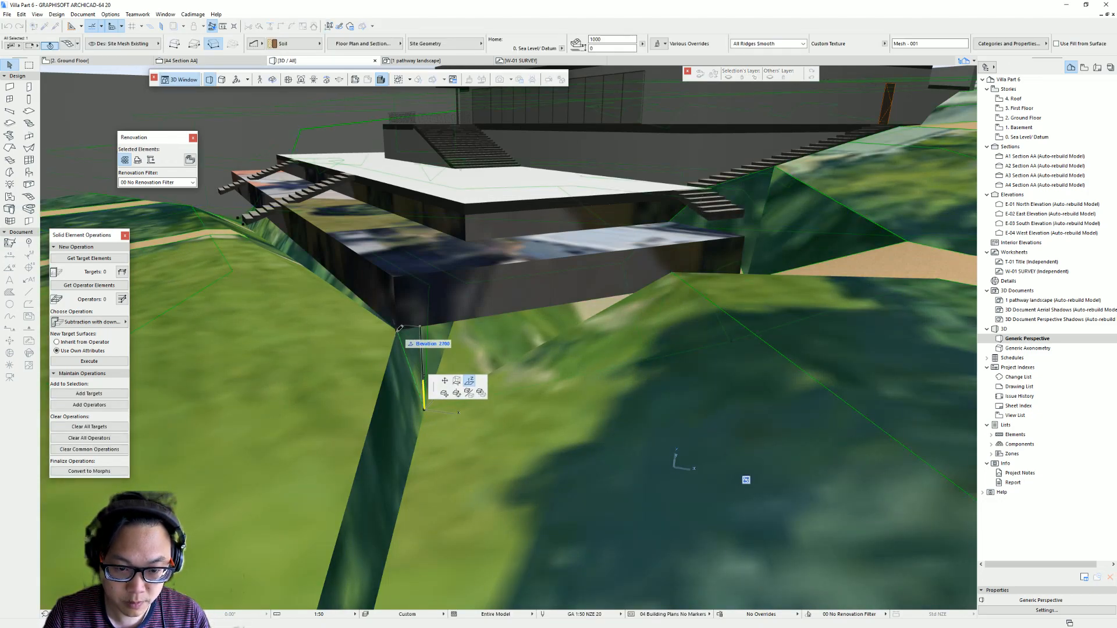
click(643, 359)
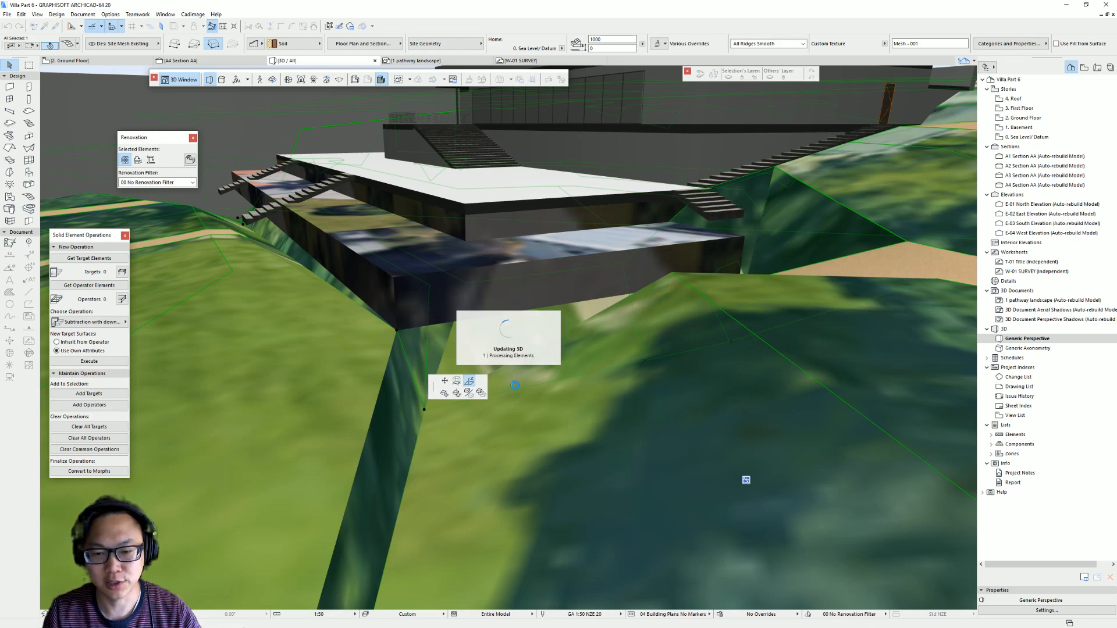
- Apply the raised point's height to all mesh points of the slab's outline in plan, and check the neighbouring point's height
key(F2)
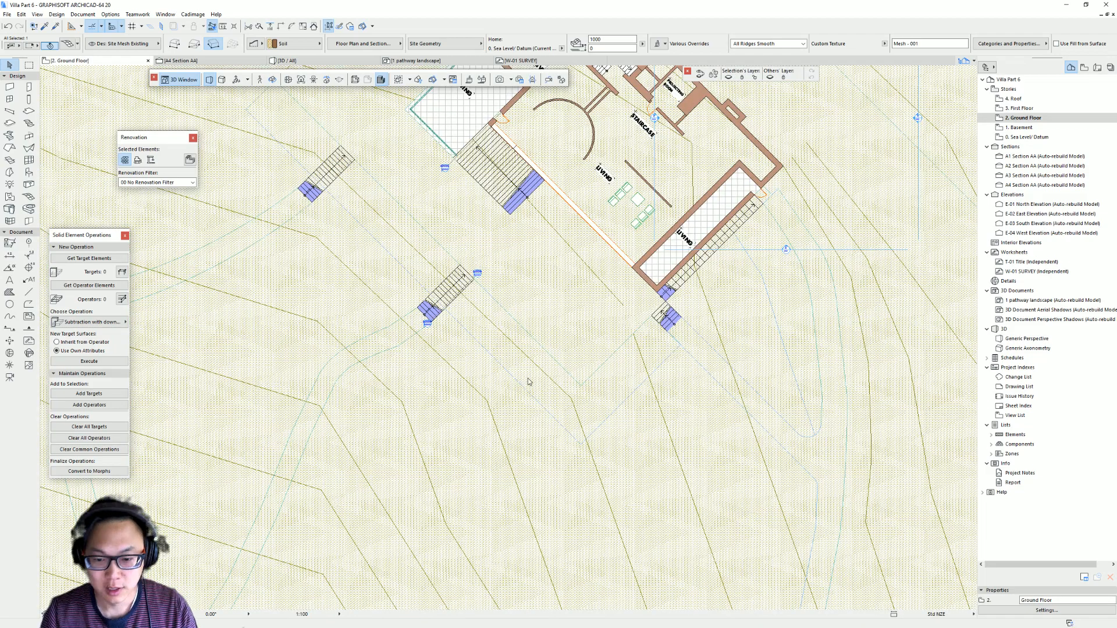
click(587, 440)
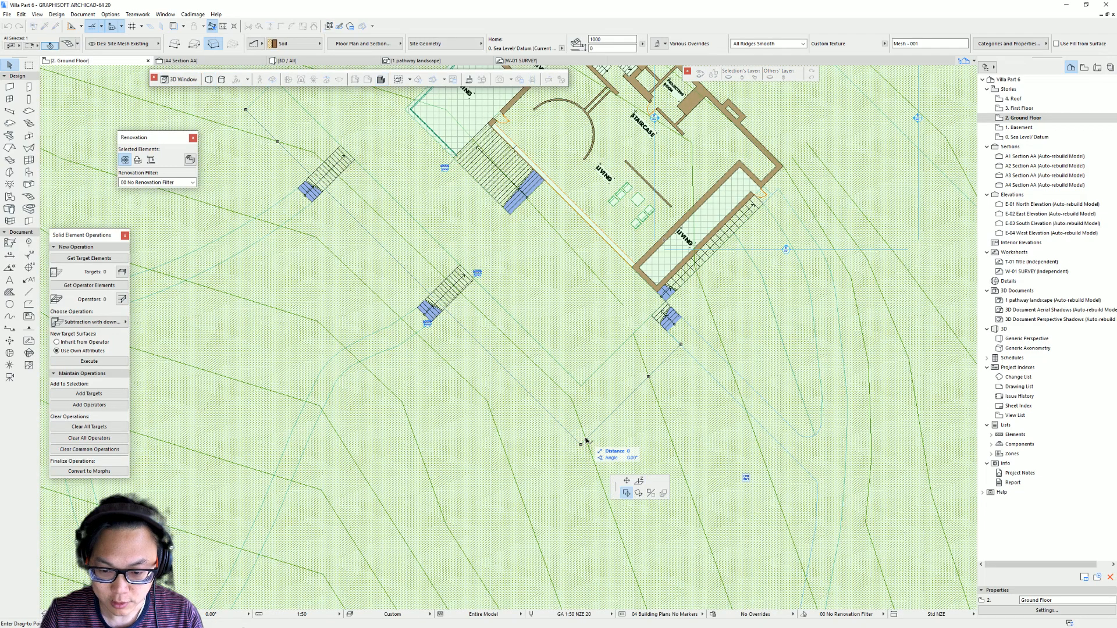
click(638, 481)
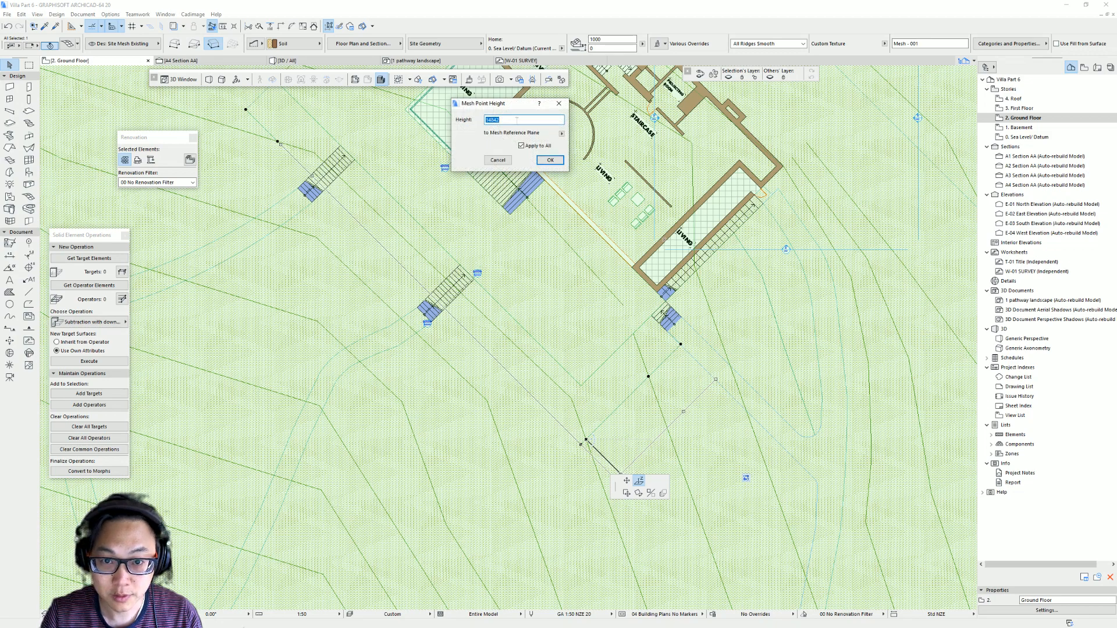
click(550, 162)
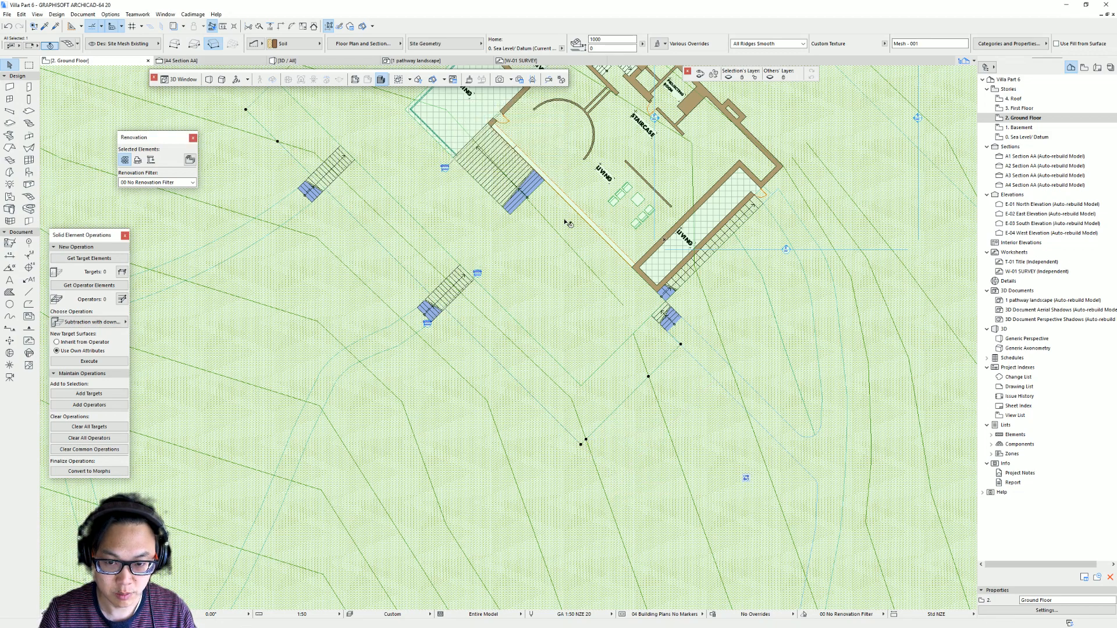
click(649, 377)
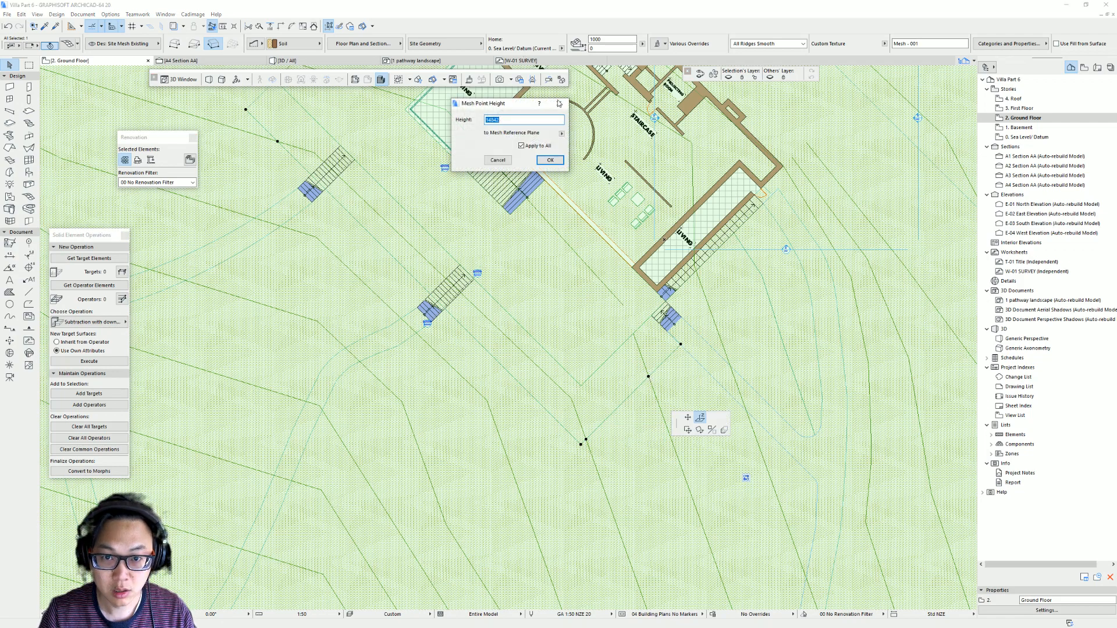
click(559, 103)
- Examine the terrain mesh isolated in 3D and its fit around the terrace slab's outer corner in the full model
key(F5)
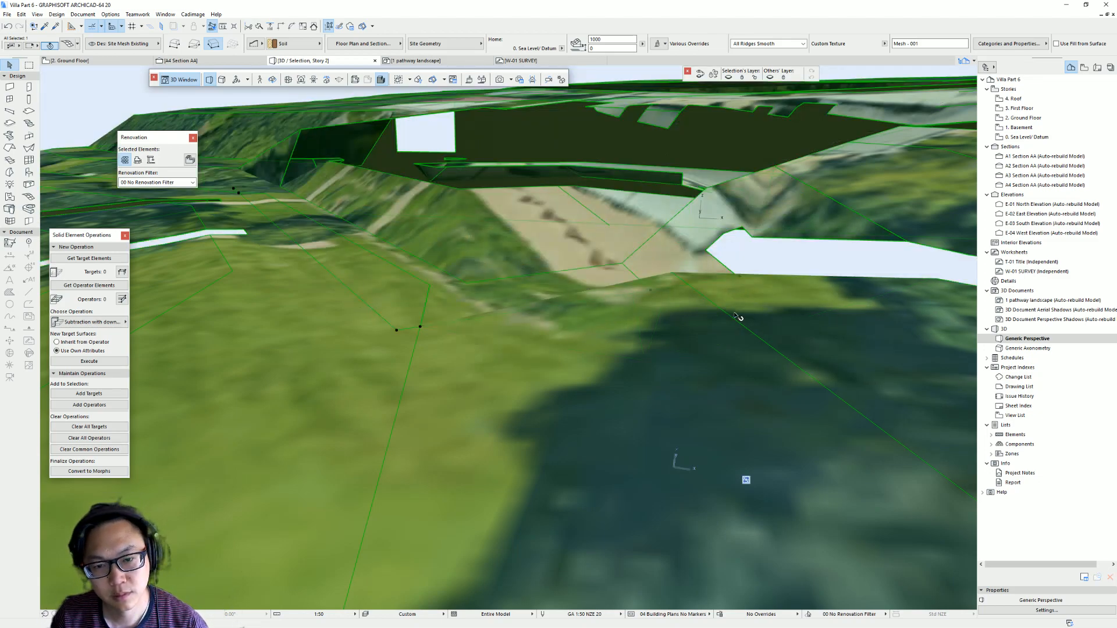
shift+middle_drag(604, 228, 555, 402)
shift+middle_drag(562, 353, 716, 219)
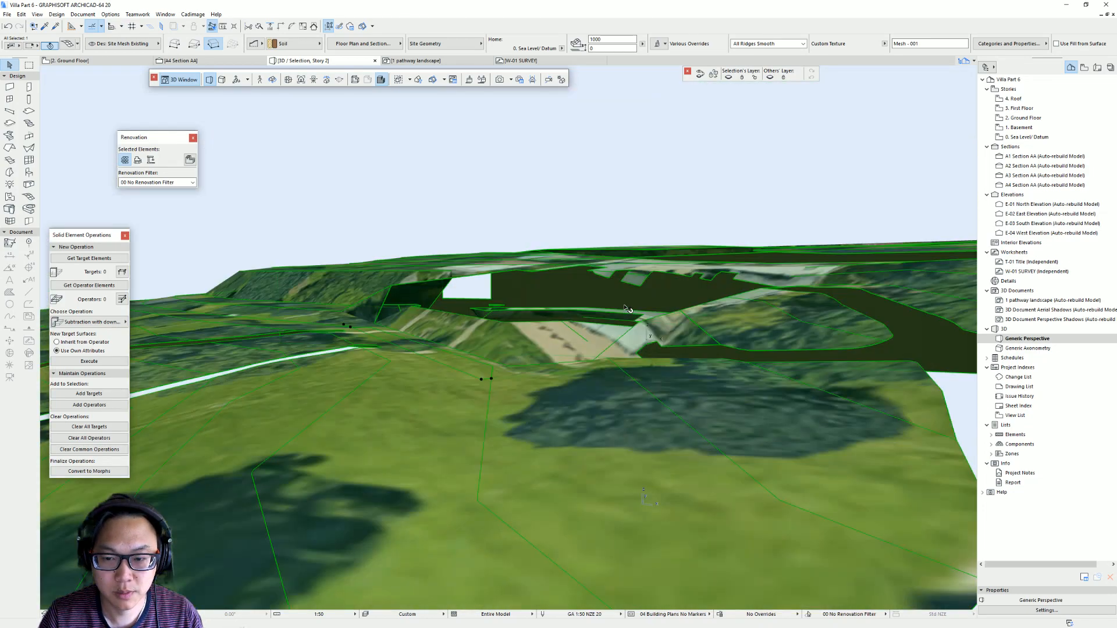
click(677, 242)
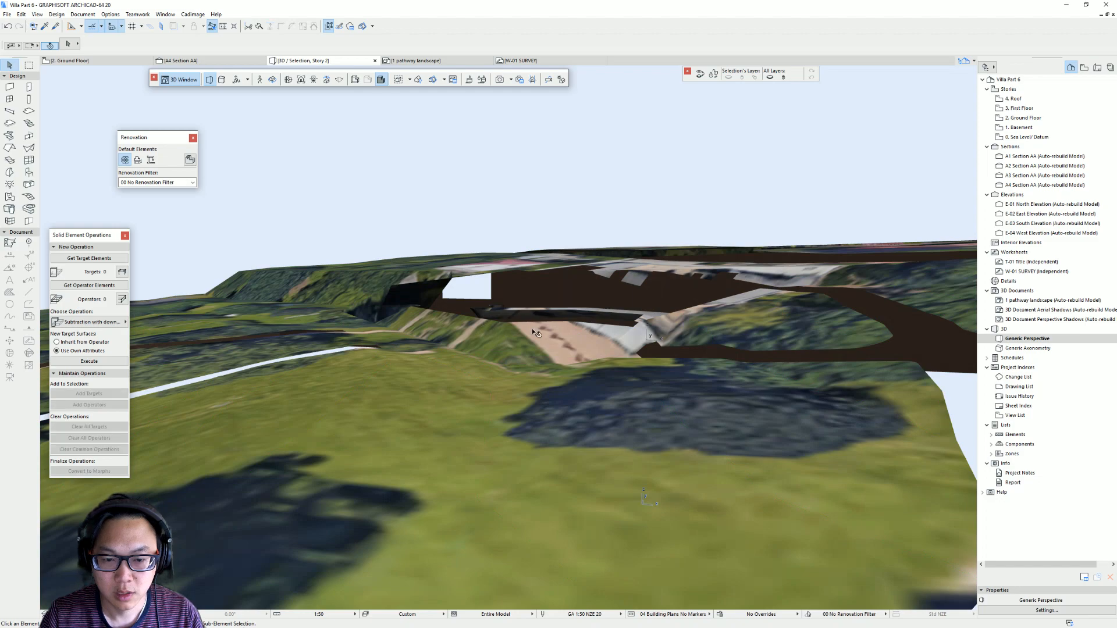
key(F2)
key(F3)
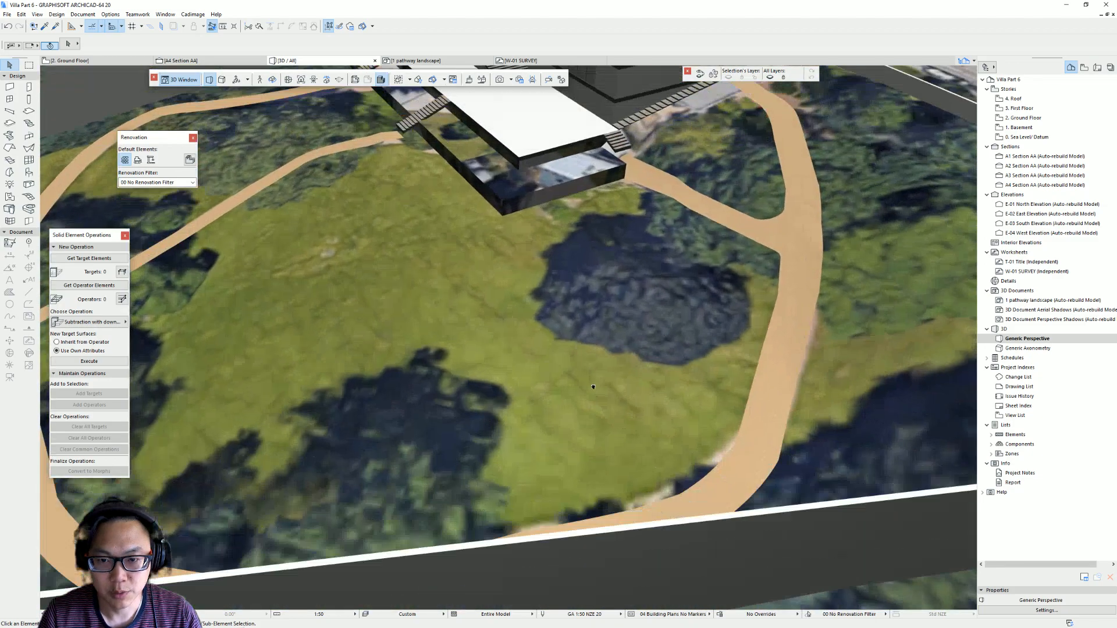
shift+middle_drag(593, 386, 335, 350)
click(323, 316)
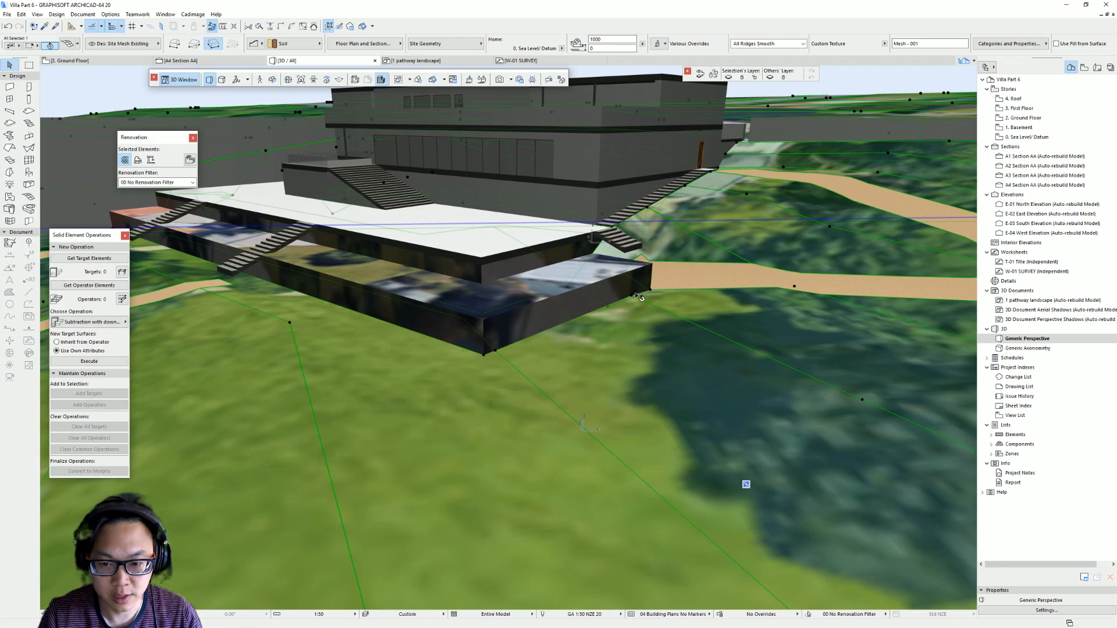
shift+middle_drag(381, 326, 432, 243)
- Reduce the L-shaped slab's thickness to about 810 mm in 3D by raising its underside to the foot of the nearby garden stair
click(534, 292)
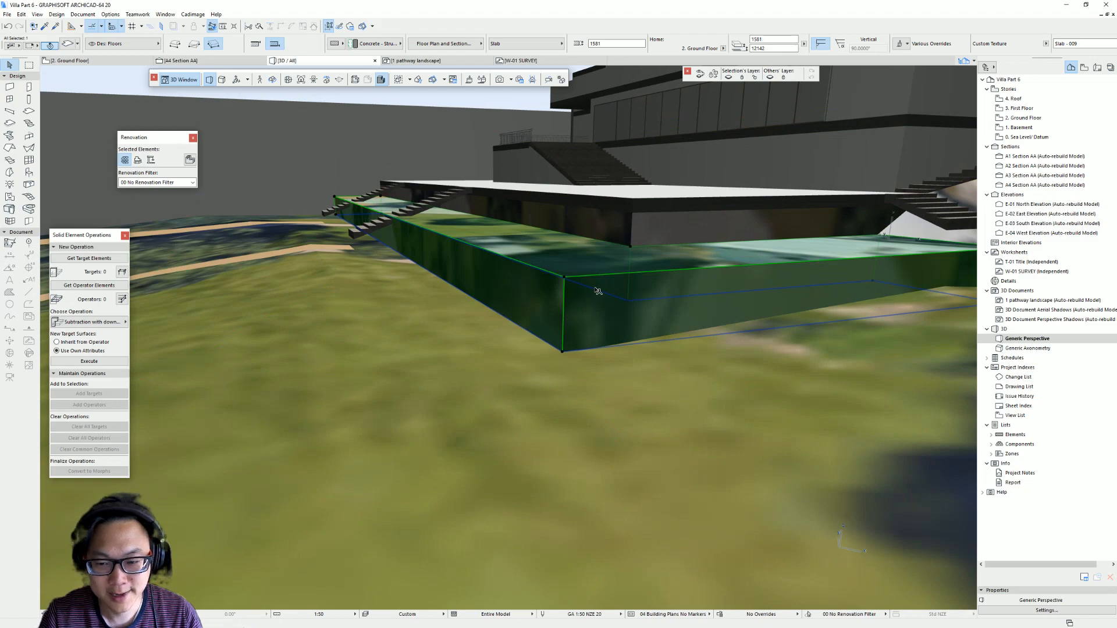
click(356, 240)
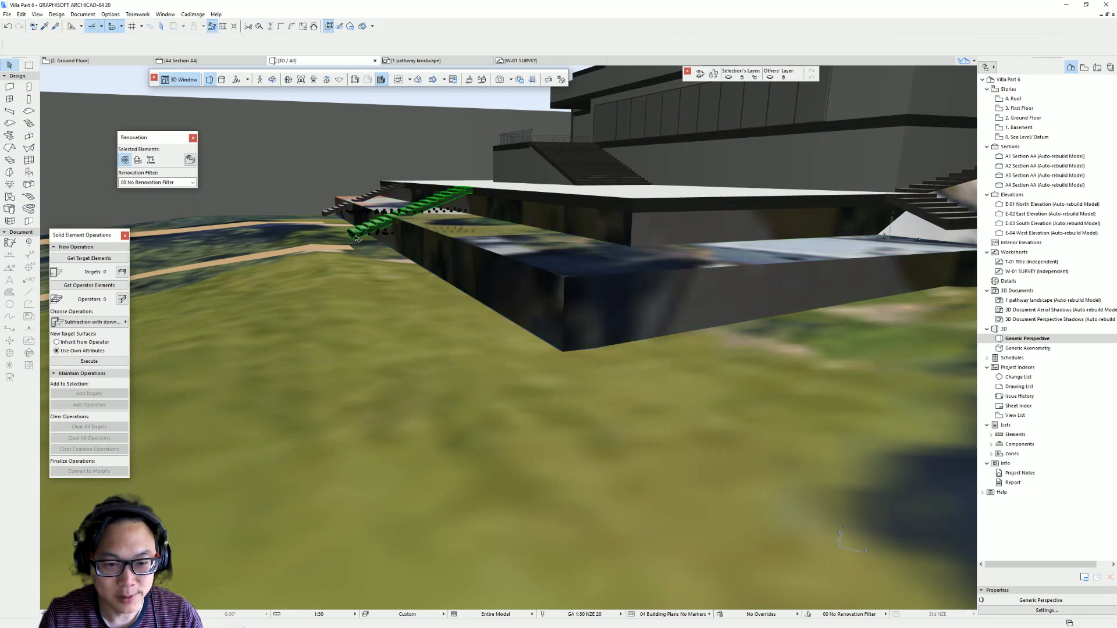
scroll(372, 244, up, 3)
scroll(477, 291, down, 2)
click(580, 343)
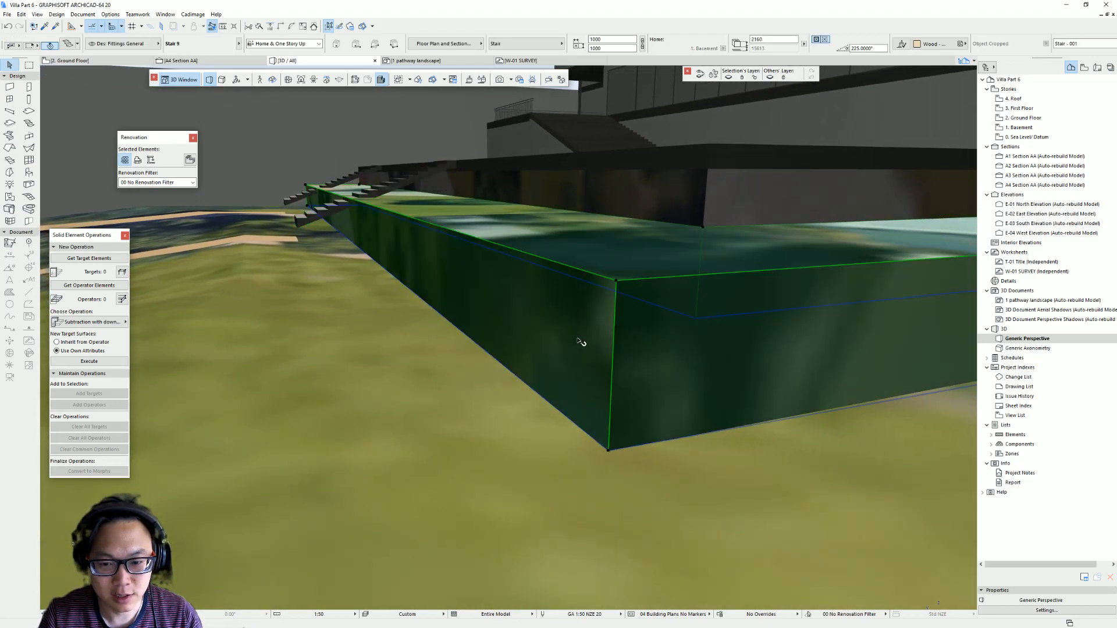
click(611, 451)
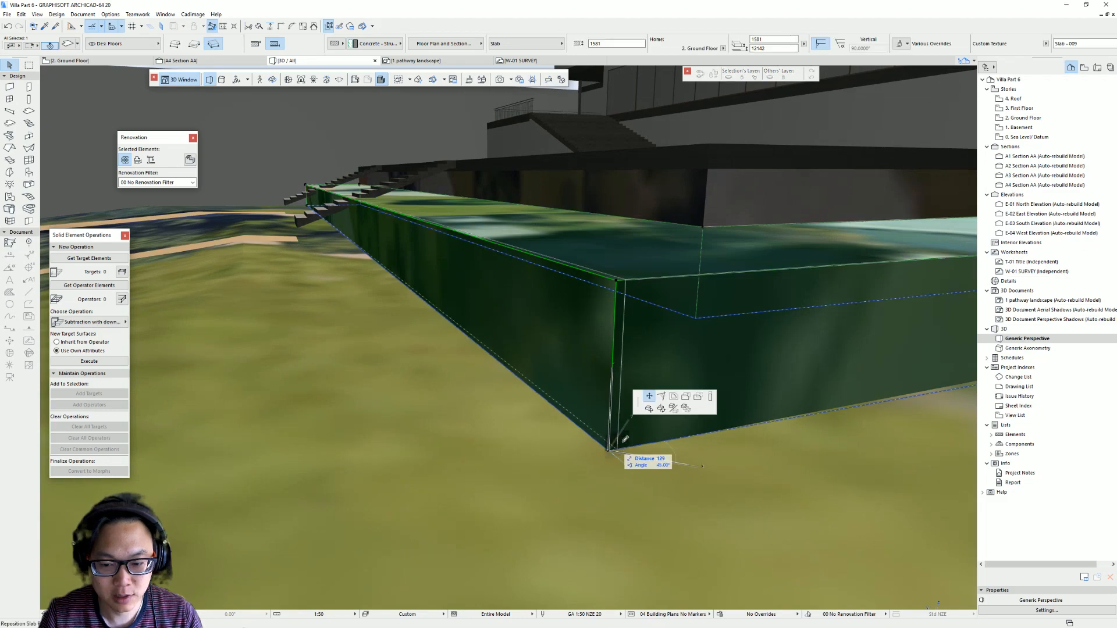
click(710, 396)
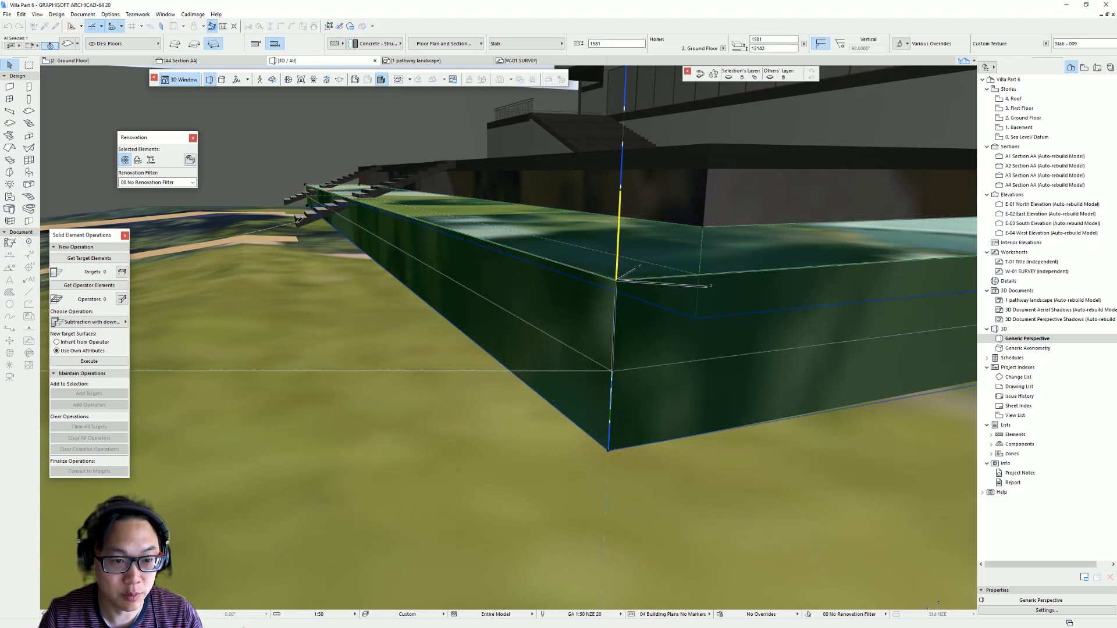
click(370, 235)
scroll(405, 260, down, 2)
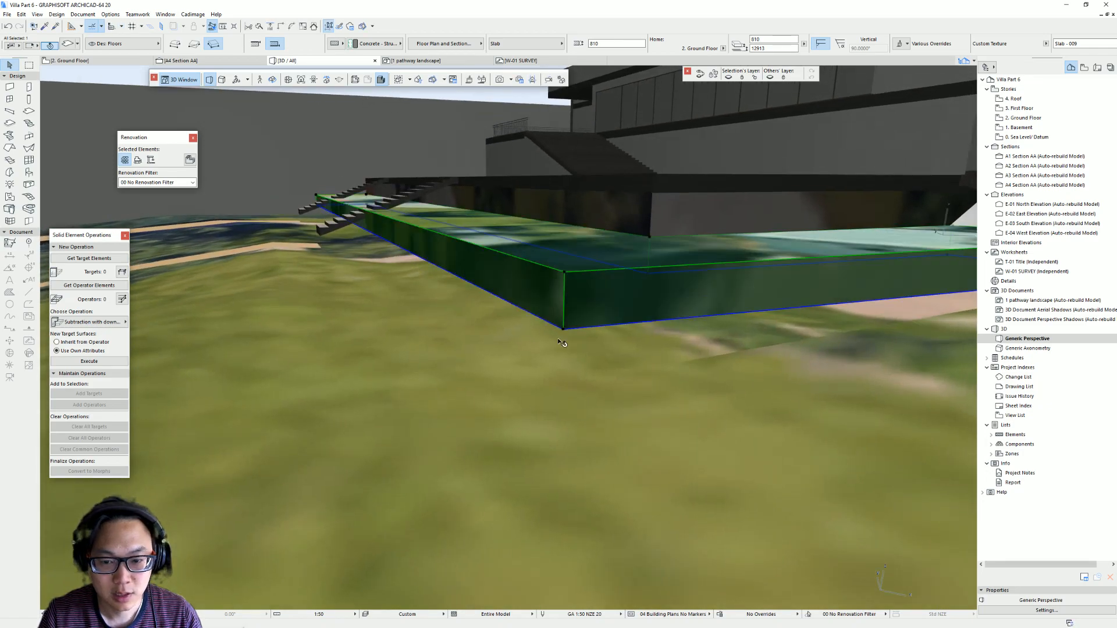
- Raise the terrain mesh point below the terrace slab's outer corner to the slab's bottom corner in 3D
click(576, 369)
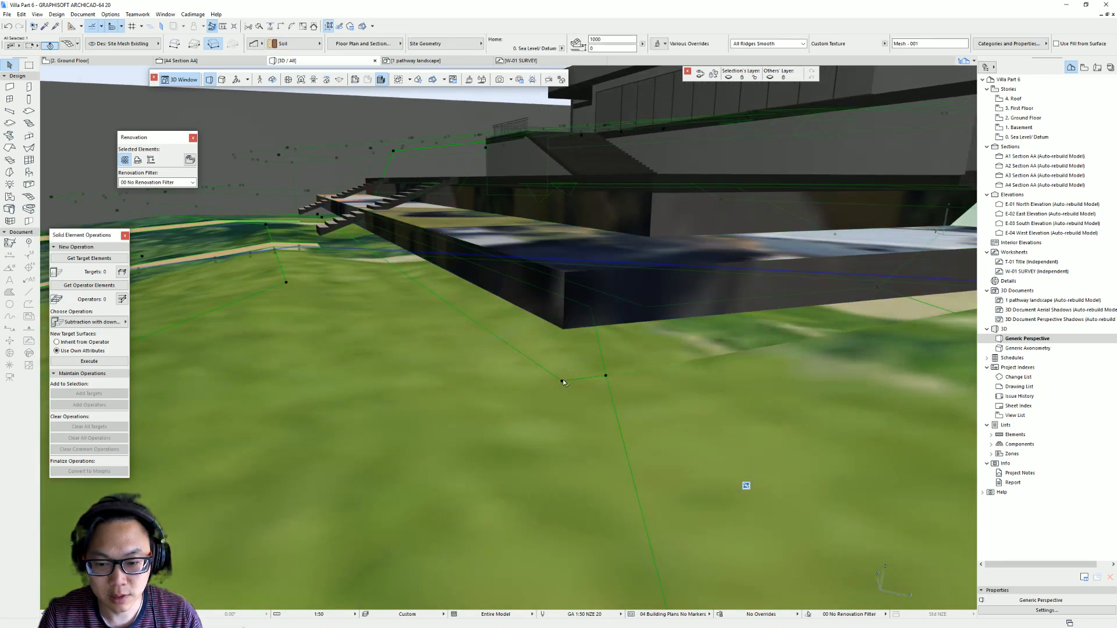
click(562, 381)
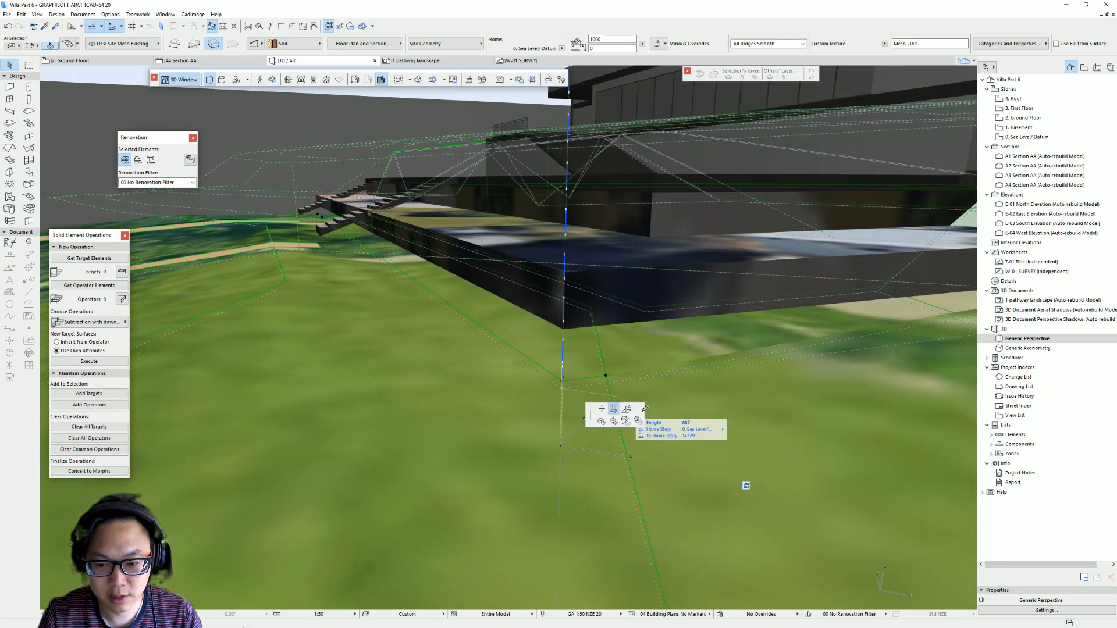
click(625, 409)
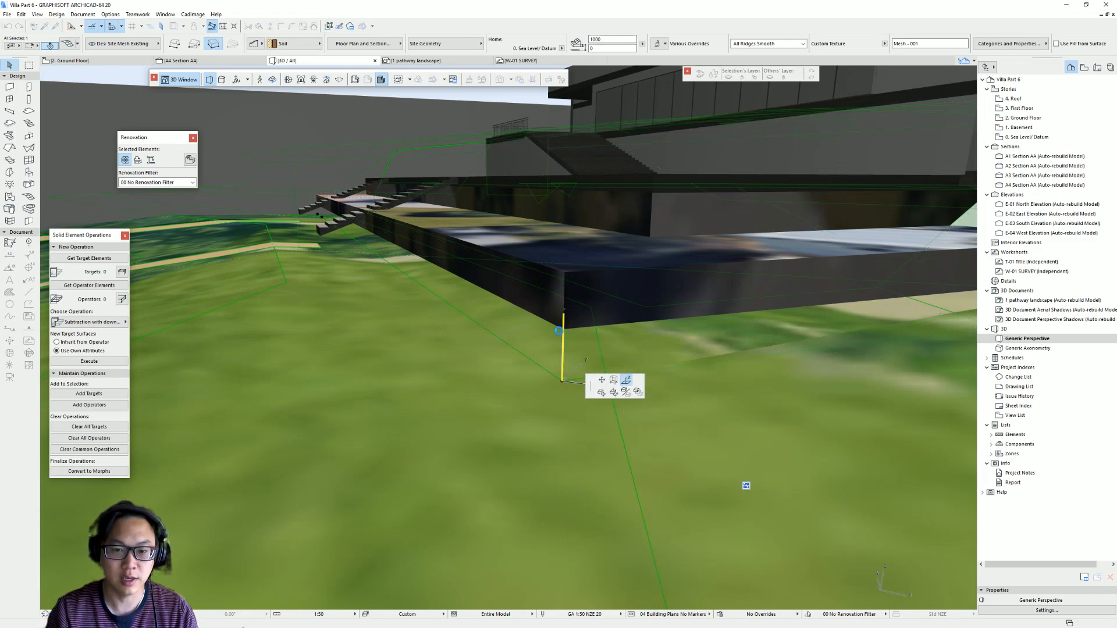
click(559, 330)
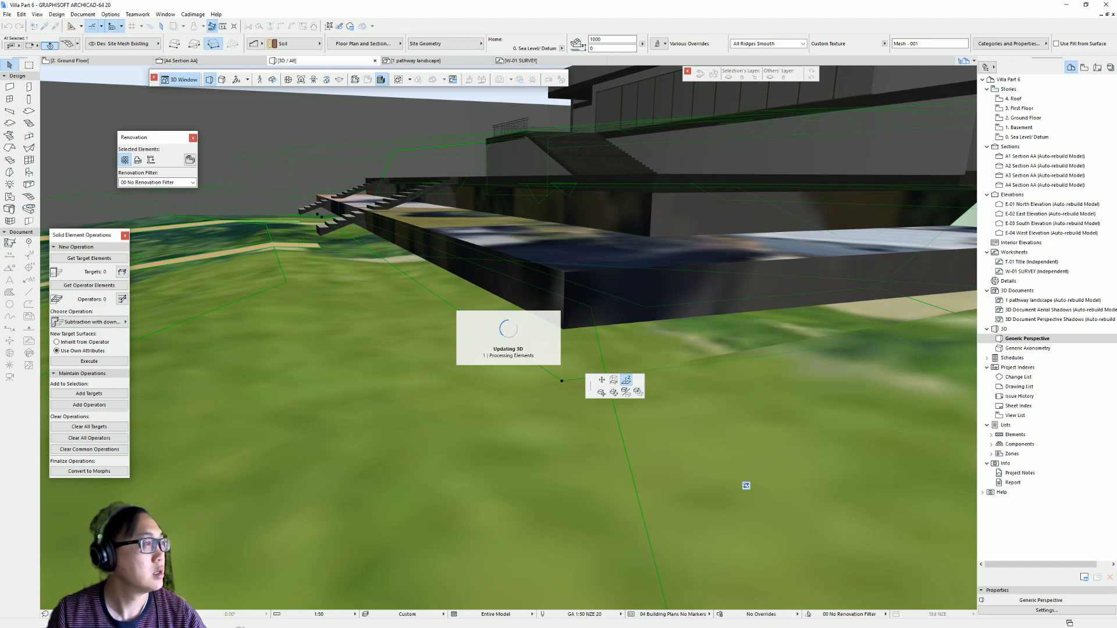
click(564, 332)
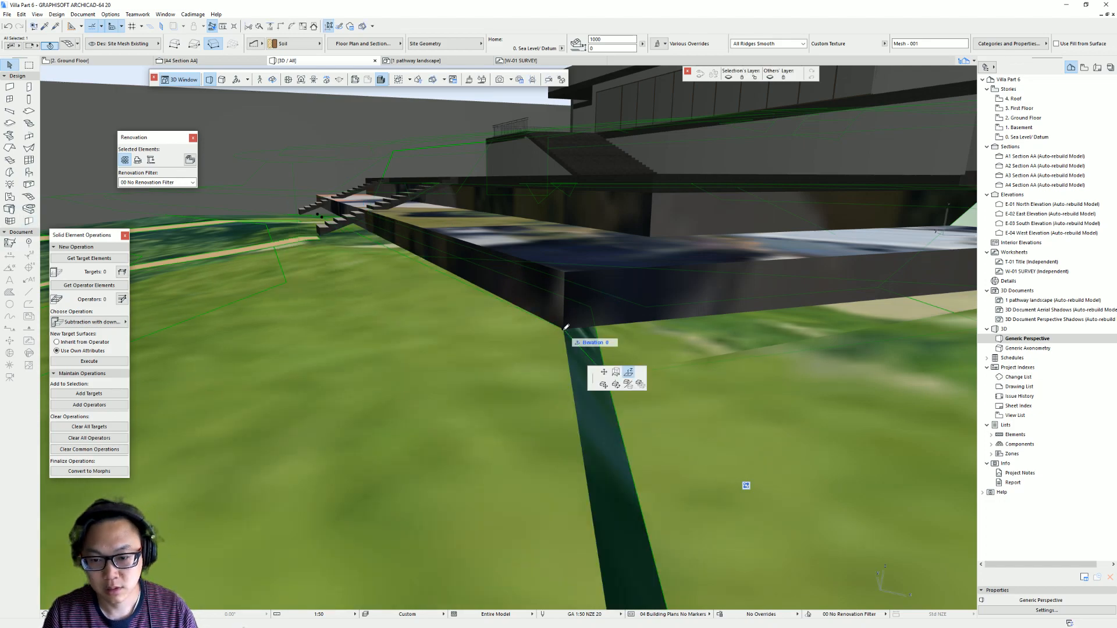
click(628, 372)
key(Escape)
- Apply the outer-corner mesh point's new height to all points of that outline on the ground floor plan
key(F2)
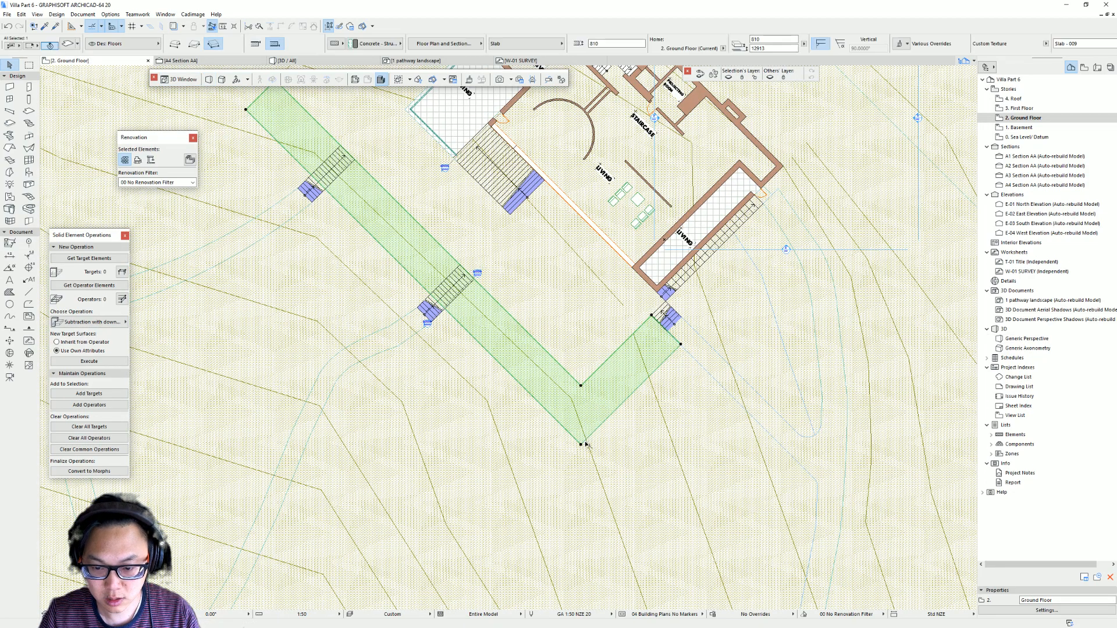
click(581, 444)
click(581, 445)
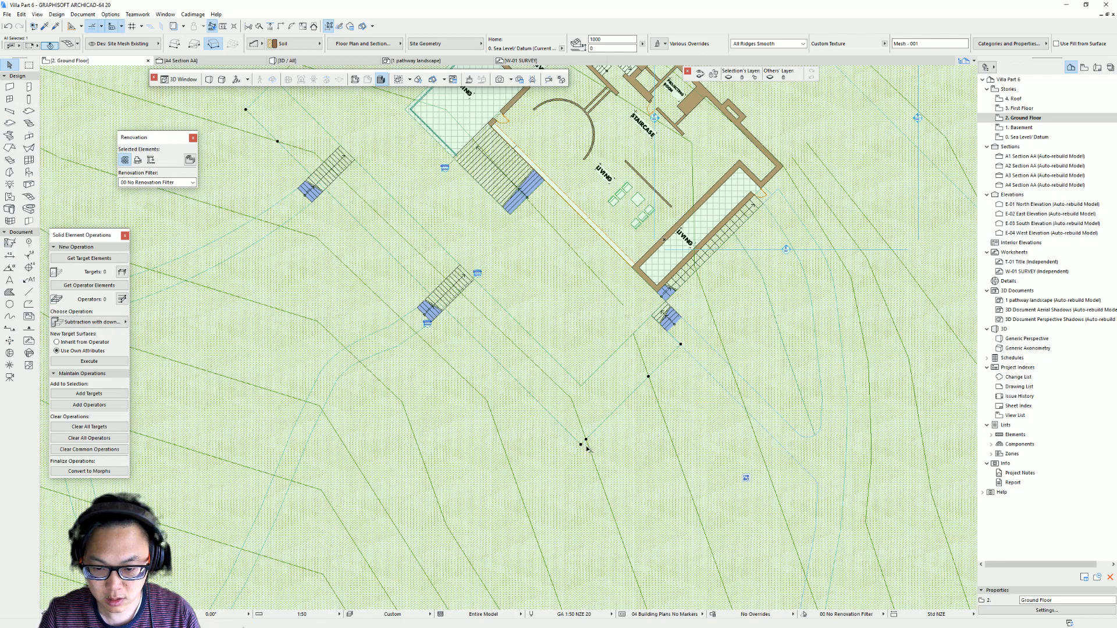
click(582, 445)
click(633, 462)
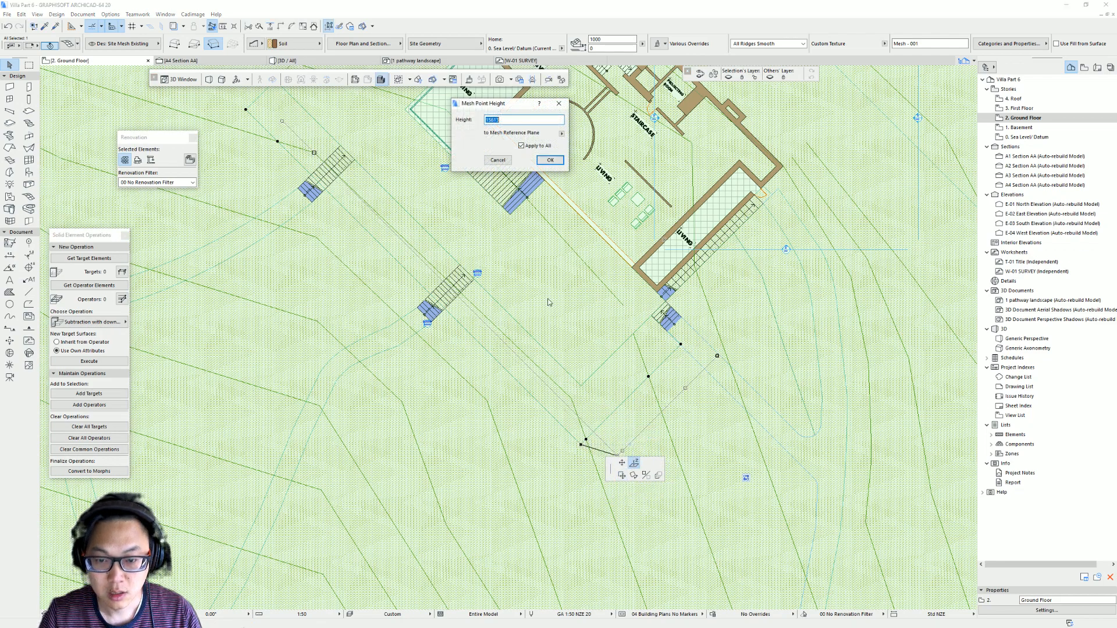
click(543, 148)
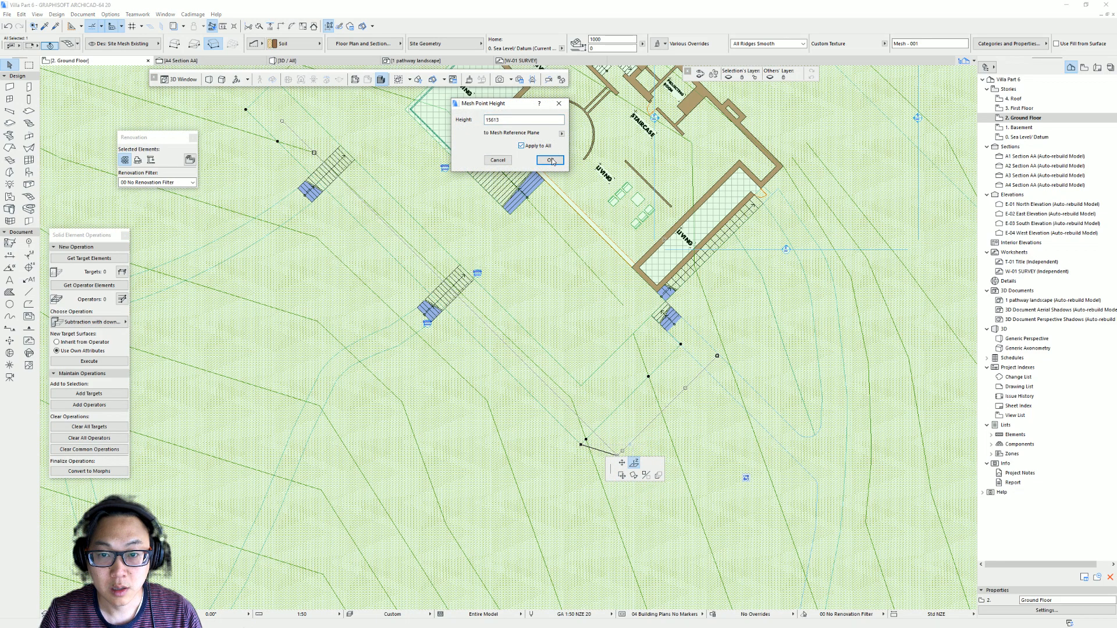
click(550, 159)
click(626, 467)
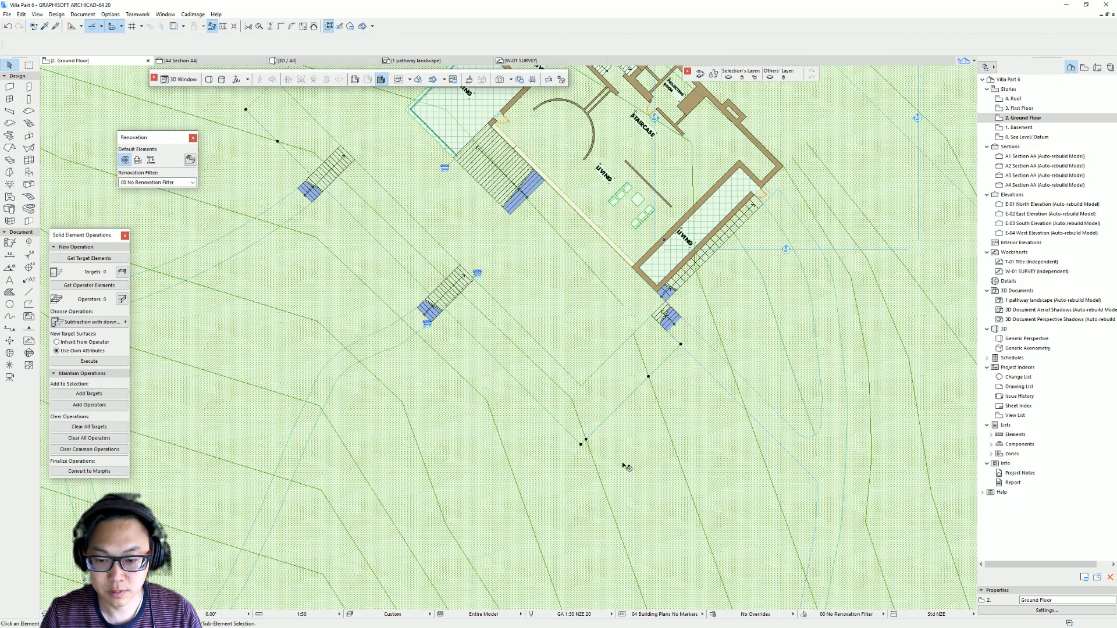
- Draw a polyline across the foot of the garden stair nearest the slab's outer corner on the ground floor plan
key(F3)
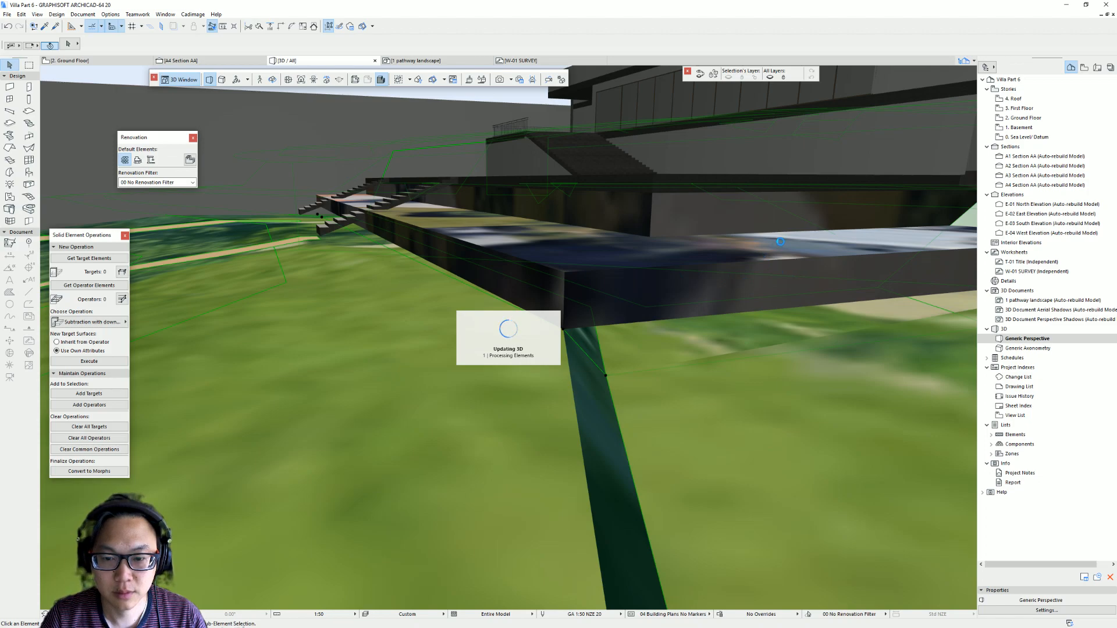
scroll(457, 299, down, 2)
shift+middle_drag(457, 298, 431, 372)
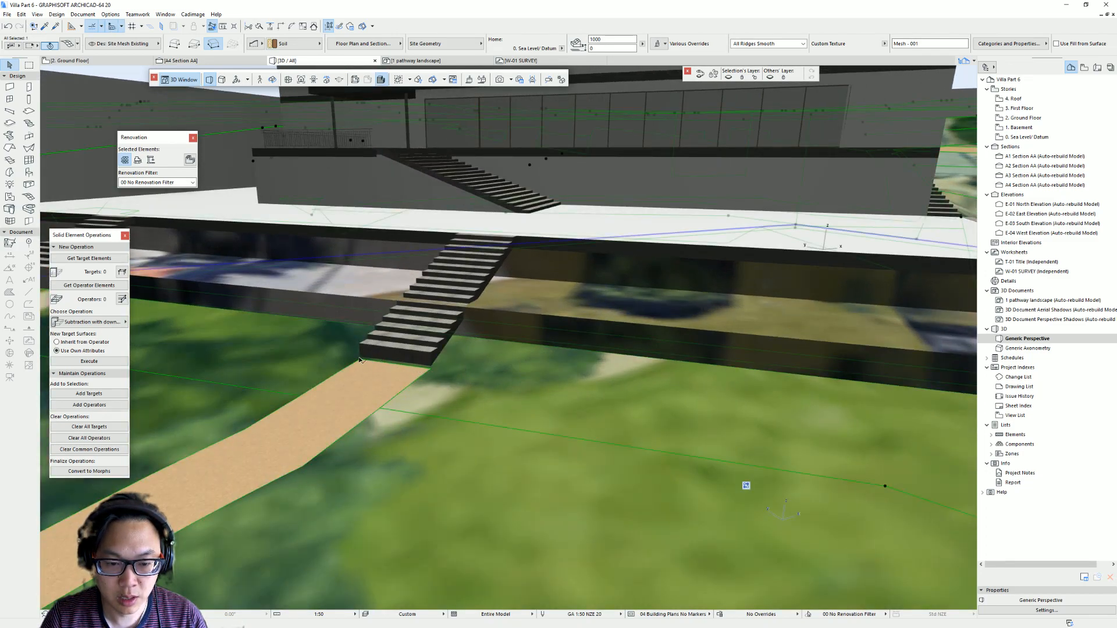
shift+middle_drag(386, 362, 254, 330)
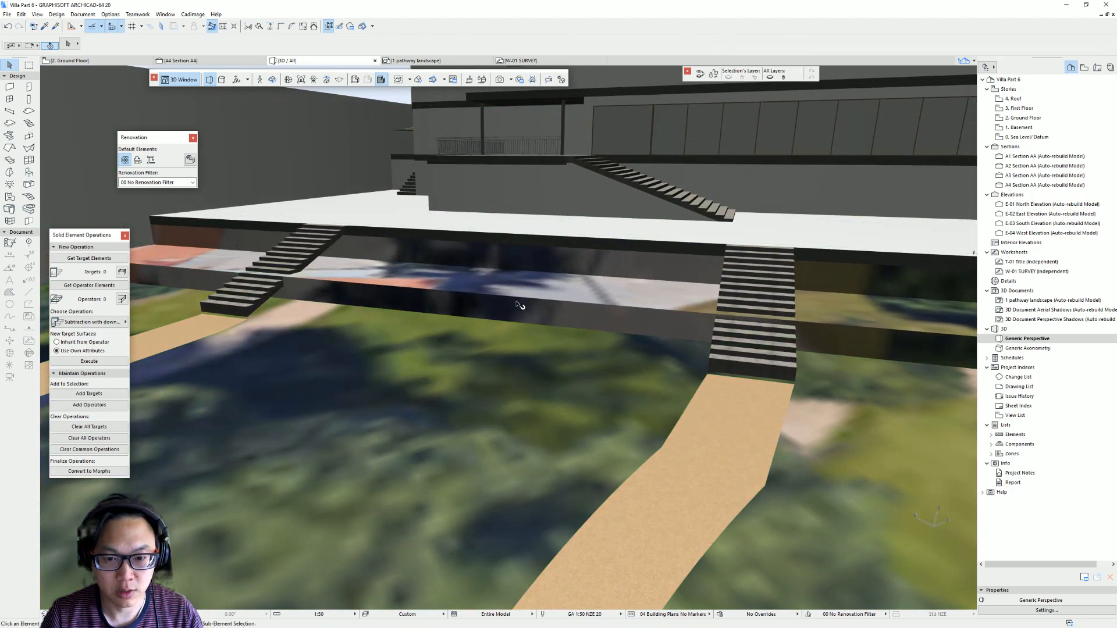
key(F2)
click(29, 303)
scroll(425, 314, up, 5)
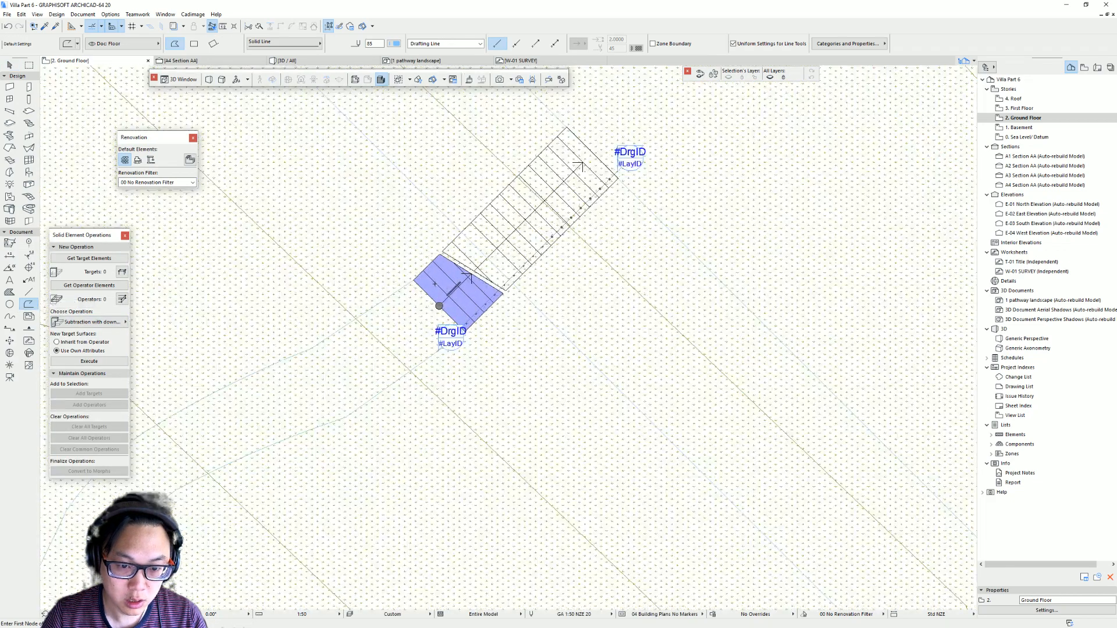
click(413, 280)
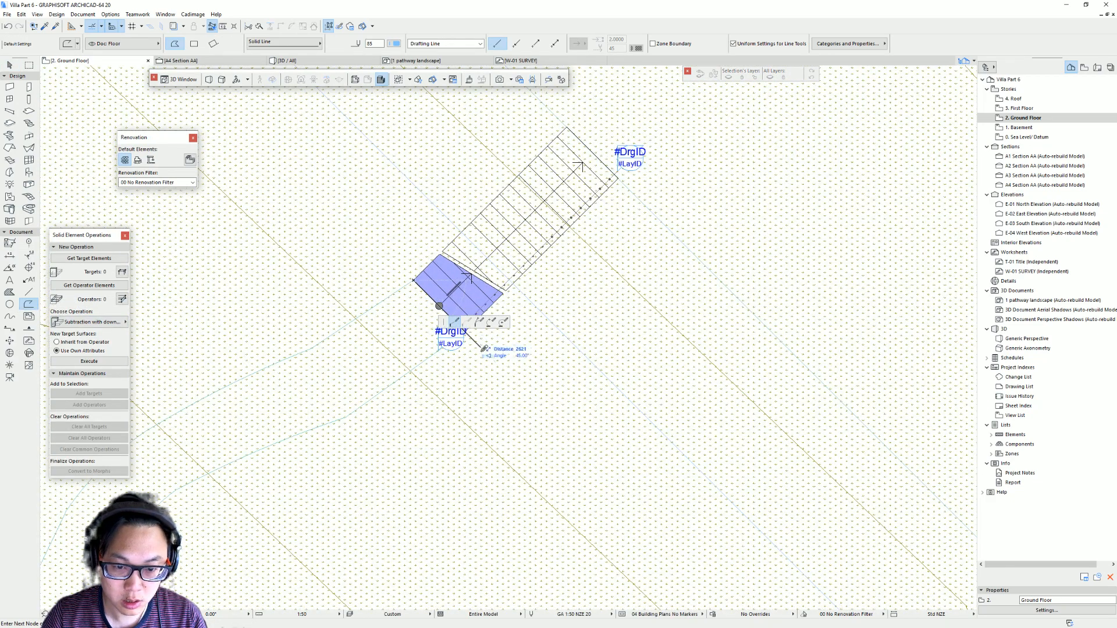
middle_drag(469, 330, 470, 388)
double_click(469, 388)
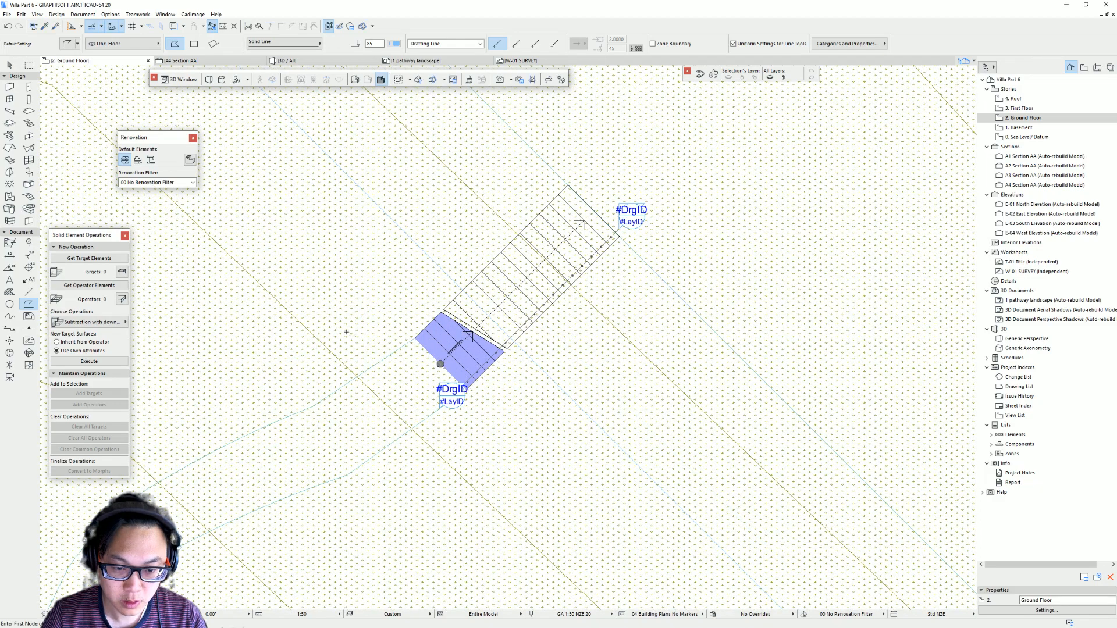
- Add terrain mesh points along the foot of the garden stair farther from the slab's corner, using Fit to User Ridges
scroll(305, 282, down, 3)
middle_drag(306, 282, 451, 391)
scroll(281, 220, up, 3)
middle_drag(281, 221, 289, 225)
scroll(308, 218, up, 1)
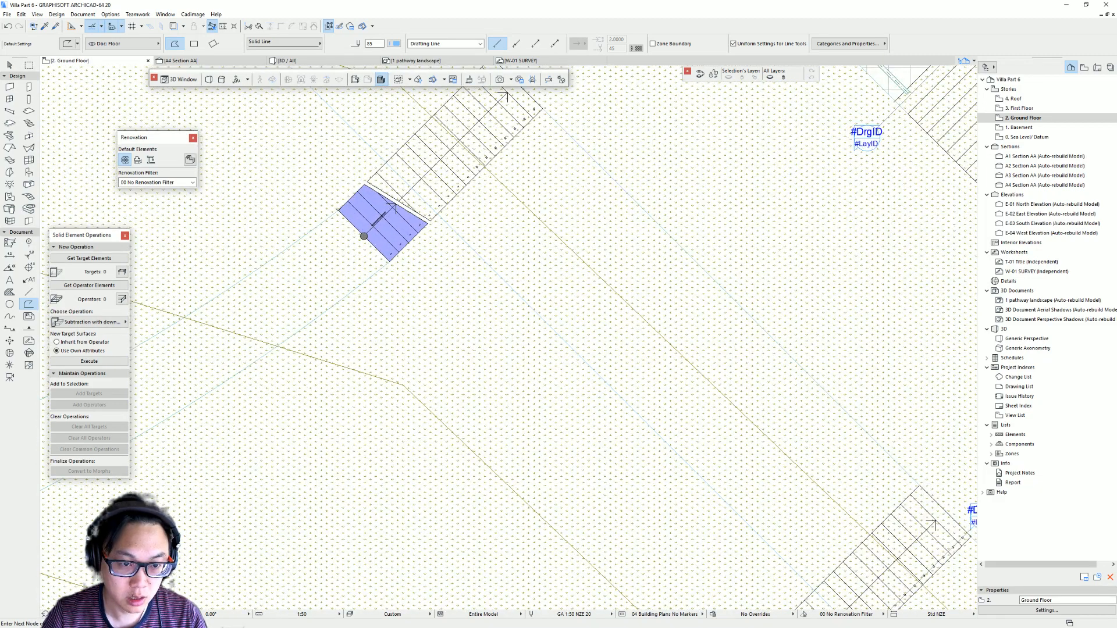
shift+click(440, 289)
right_click(441, 289)
click(478, 305)
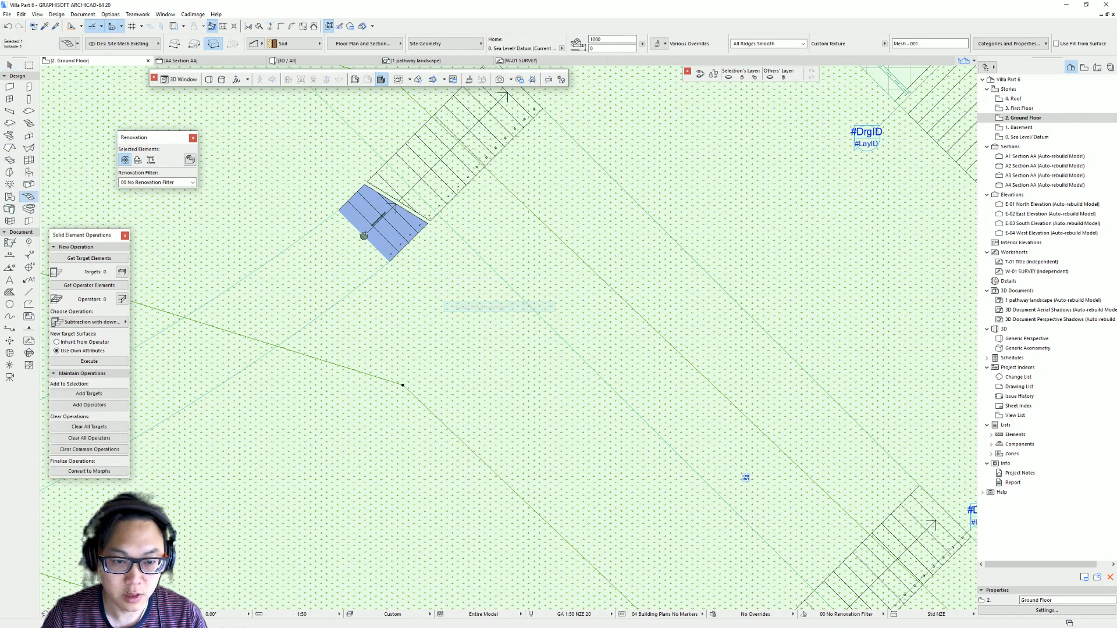
click(377, 248)
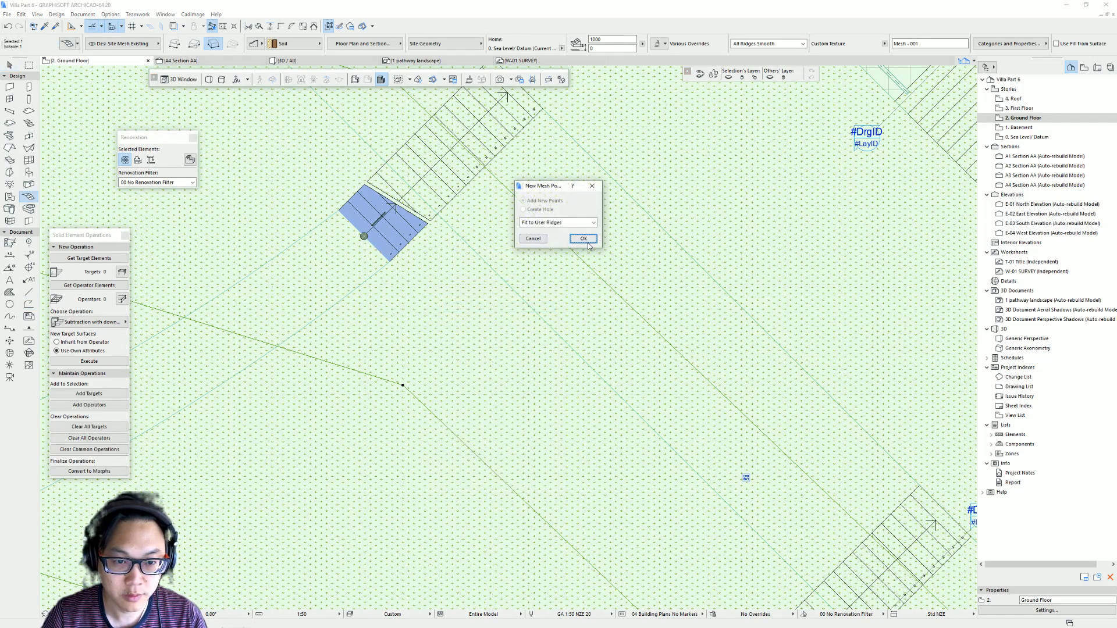
click(582, 238)
- Add terrain mesh points along the foot line of the garden stair nearer the slab's outer corner, fitted to user ridges
scroll(497, 362, down, 5)
scroll(497, 362, up, 3)
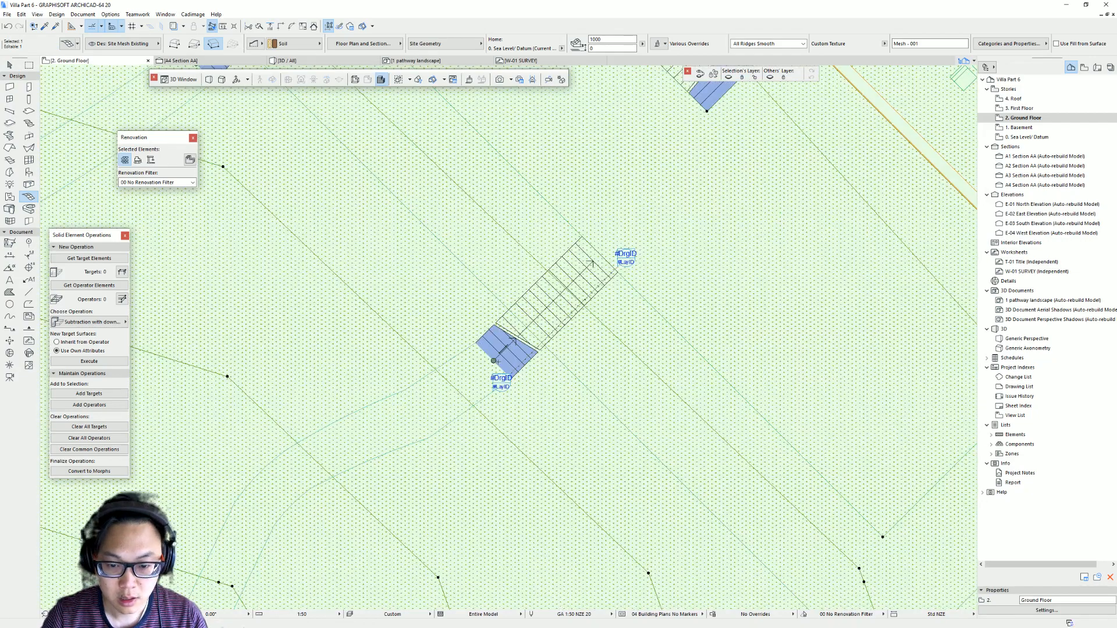
click(745, 478)
key(Return)
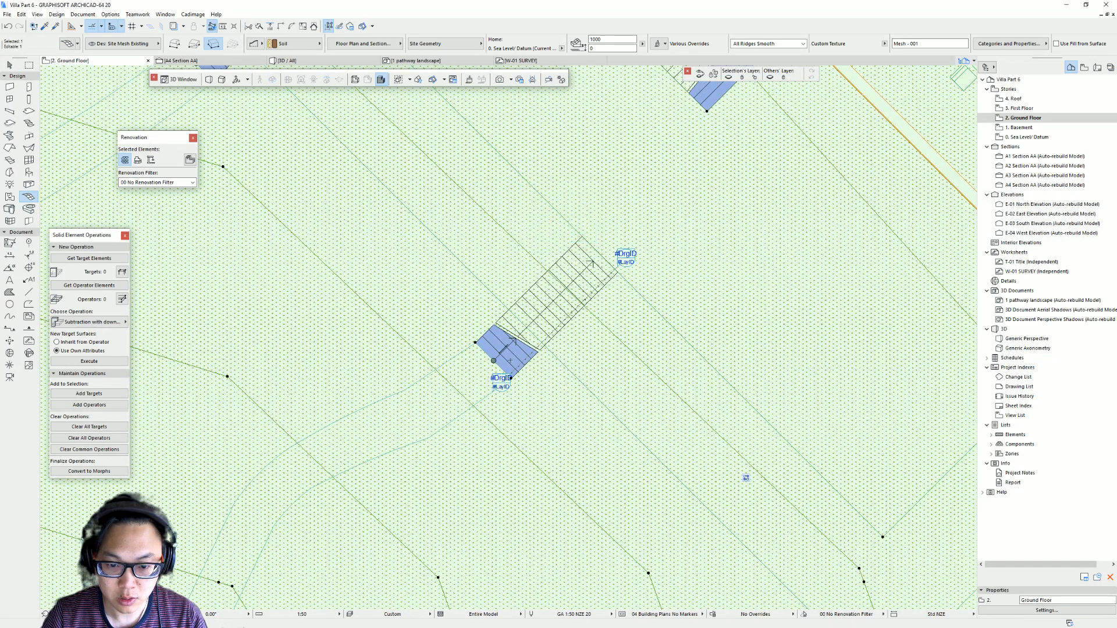
scroll(494, 381, up, 2)
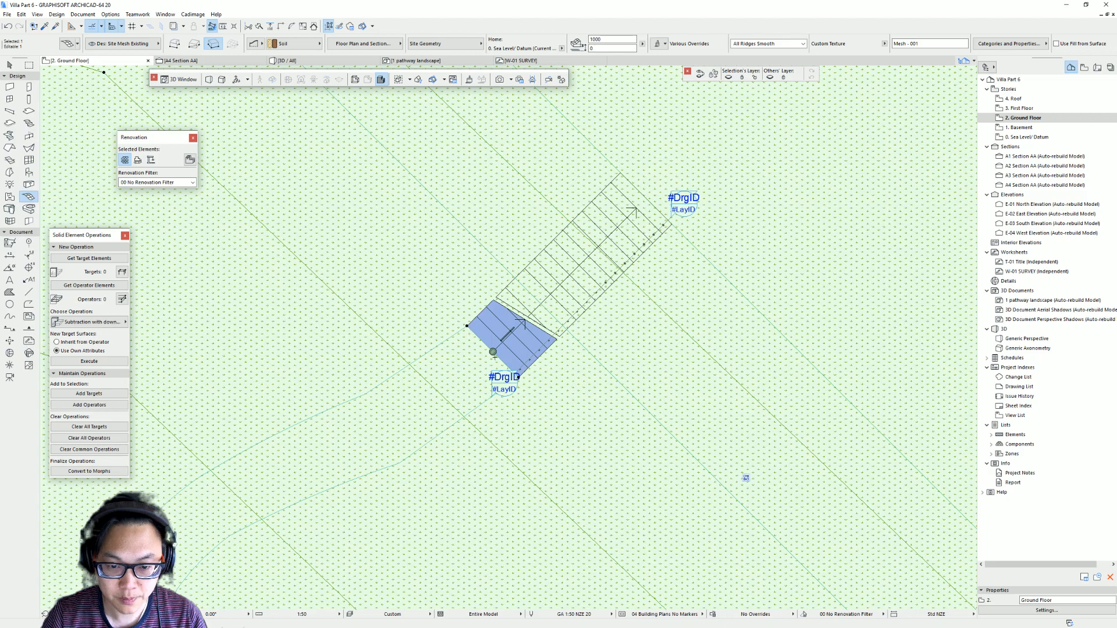
key(Escape)
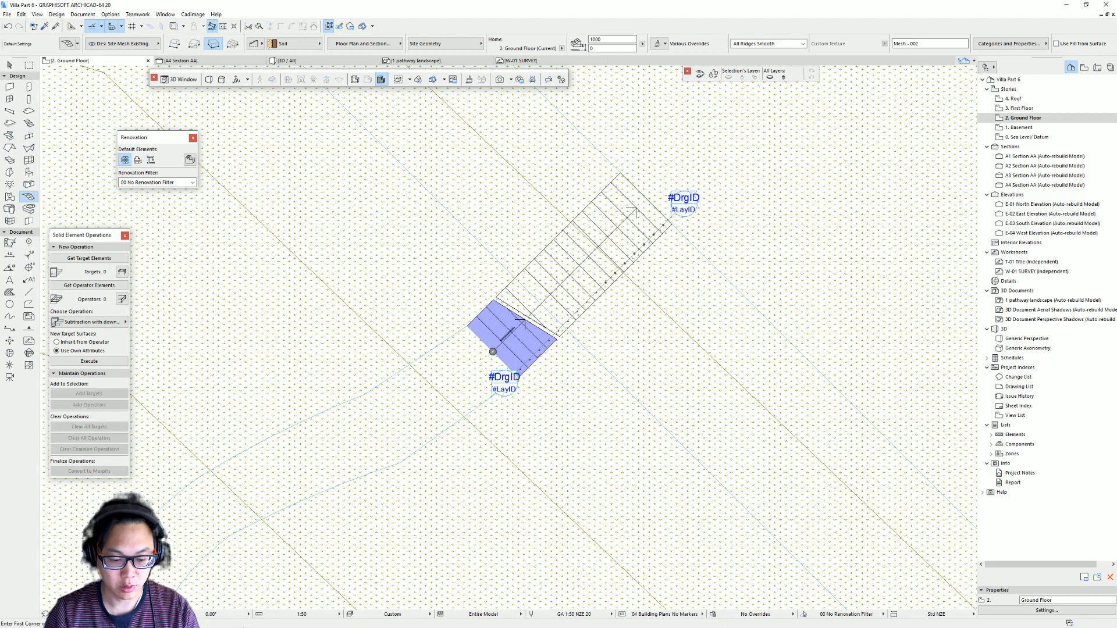
- Raise both terrain mesh points at the farther garden stair's foot in 3D so its lowest riser matches the other risers
key(F3)
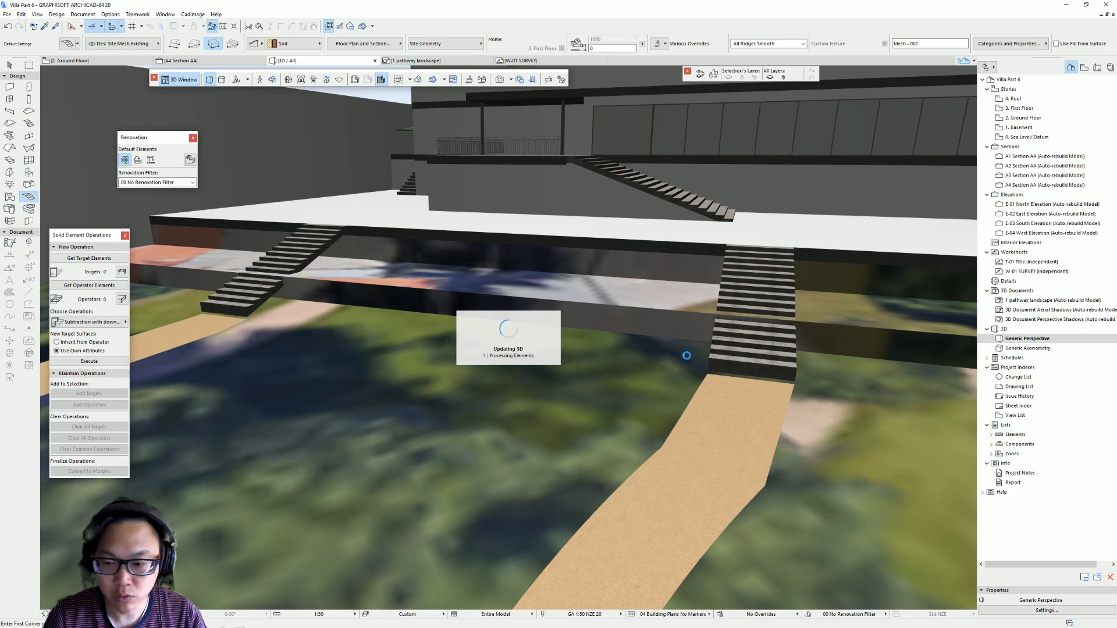
scroll(342, 384, up, 3)
scroll(341, 384, up, 5)
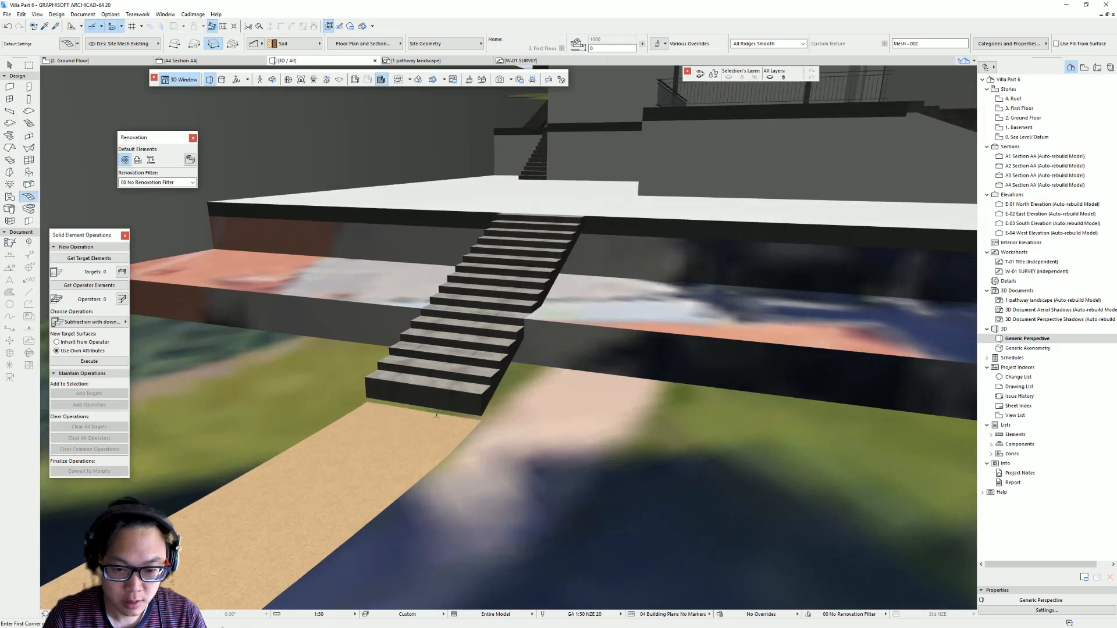
click(524, 445)
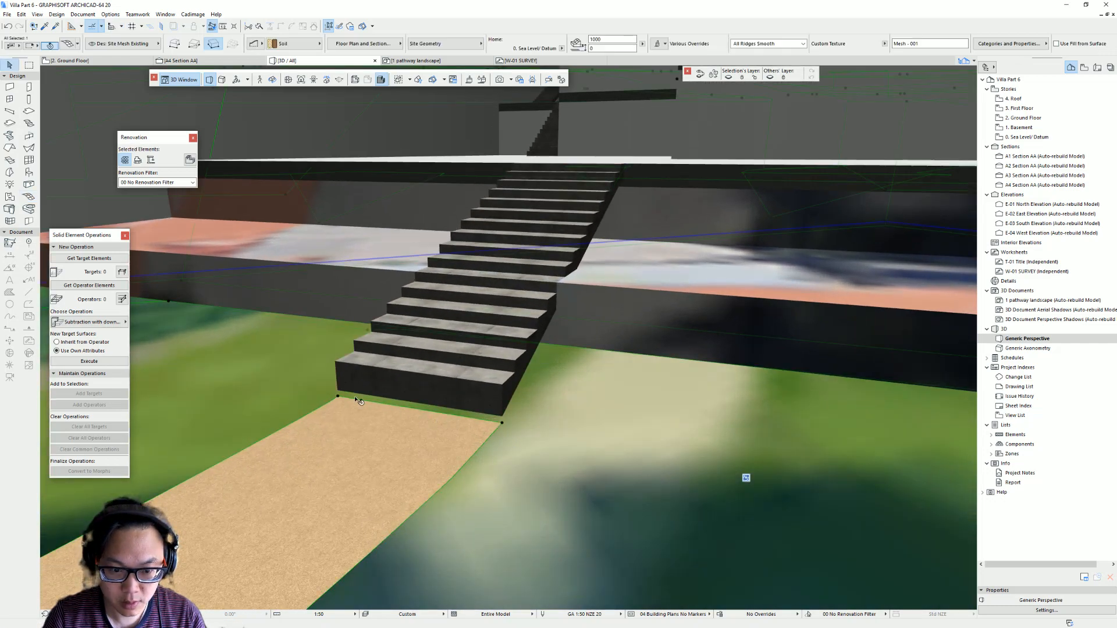
click(338, 396)
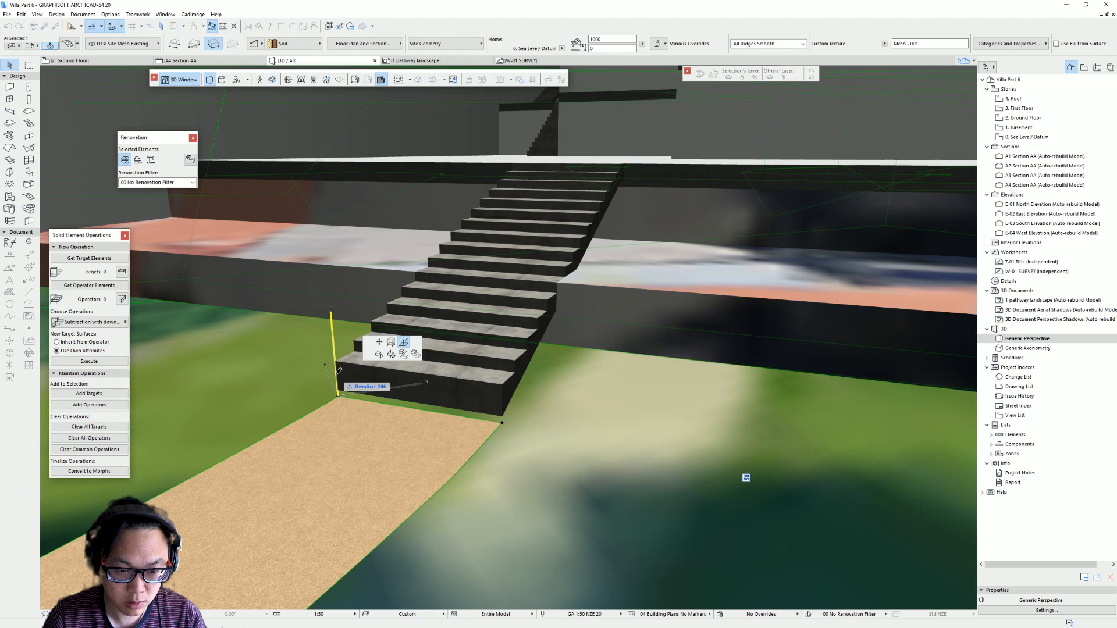
click(339, 371)
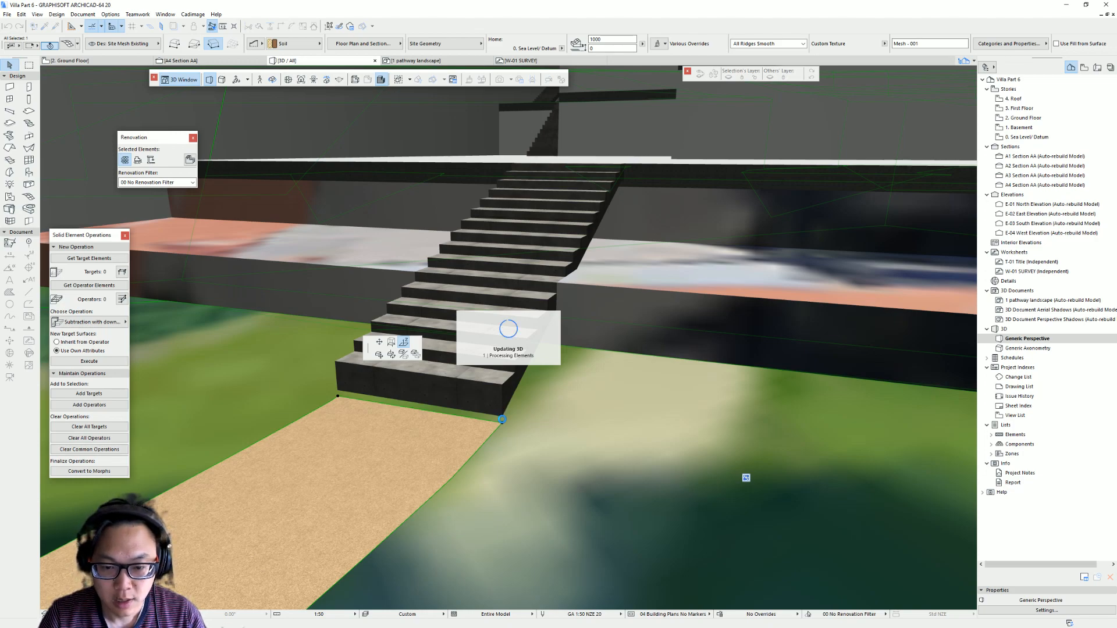
click(504, 423)
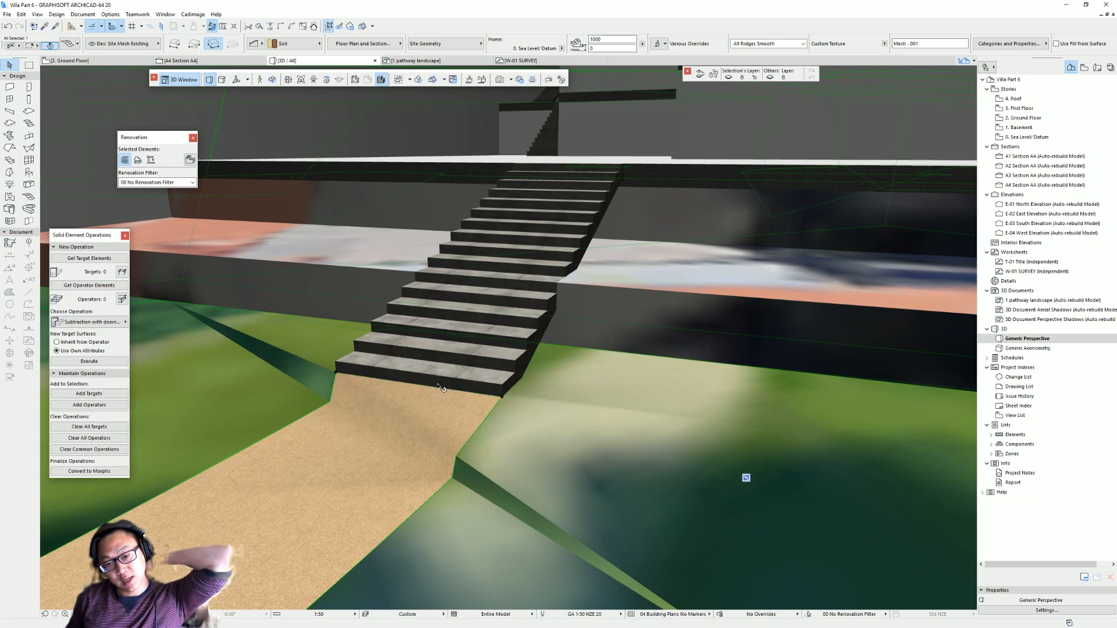
- Raise both terrain mesh points at the foot of the garden stair nearer the slab's outer corner in 3D to match its lowest riser
scroll(526, 332, down, 5)
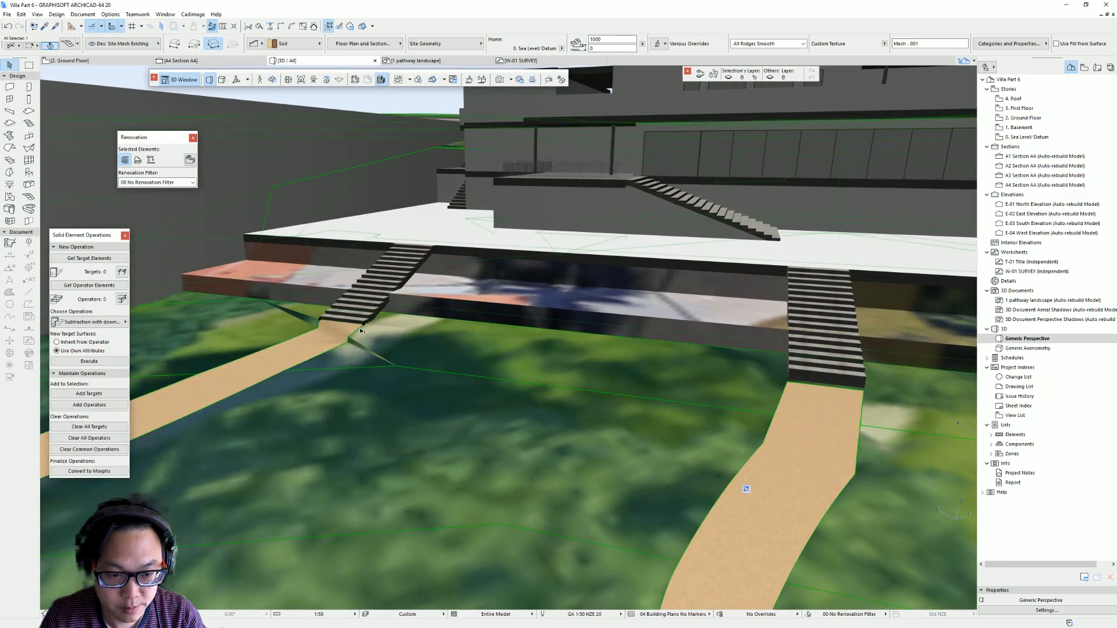
middle_drag(228, 325, 602, 336)
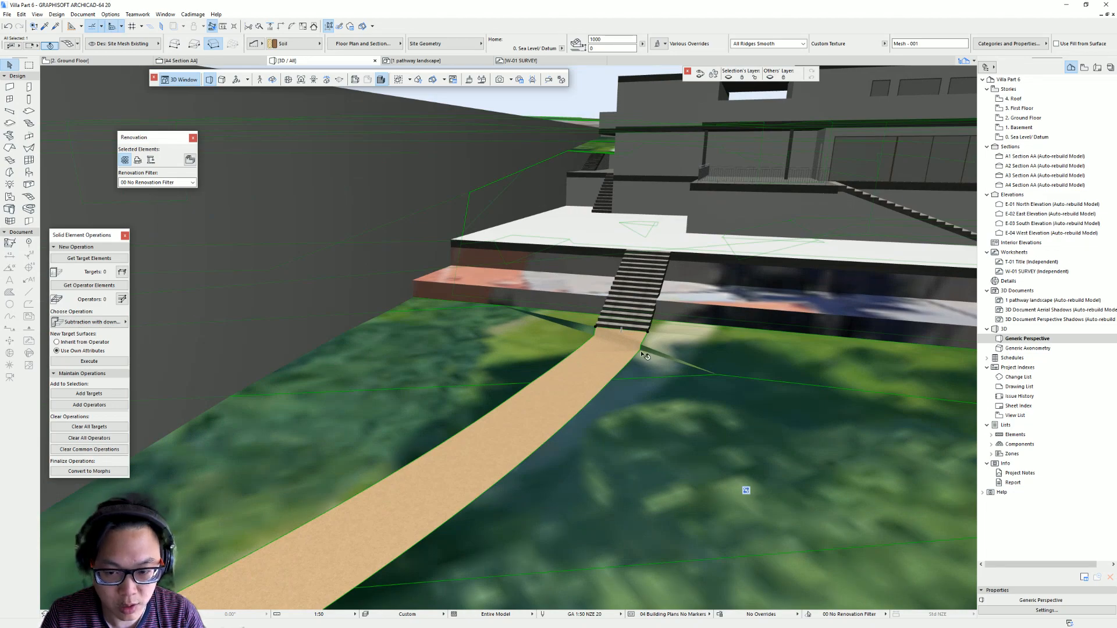
scroll(630, 356, down, 4)
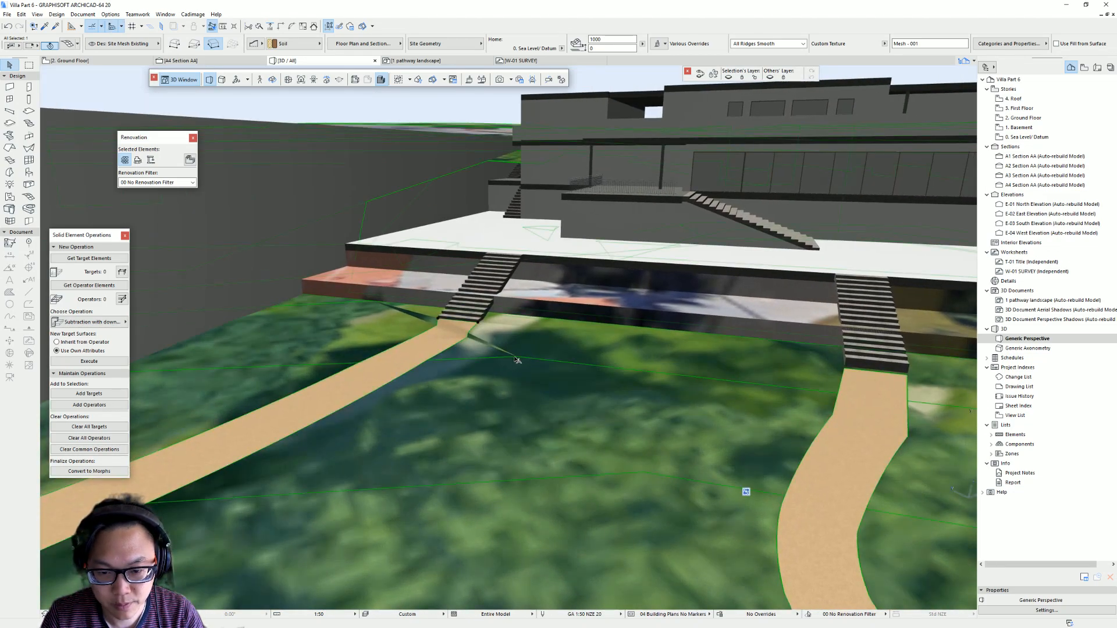
key(Escape)
shift+middle_drag(524, 361, 594, 361)
click(620, 359)
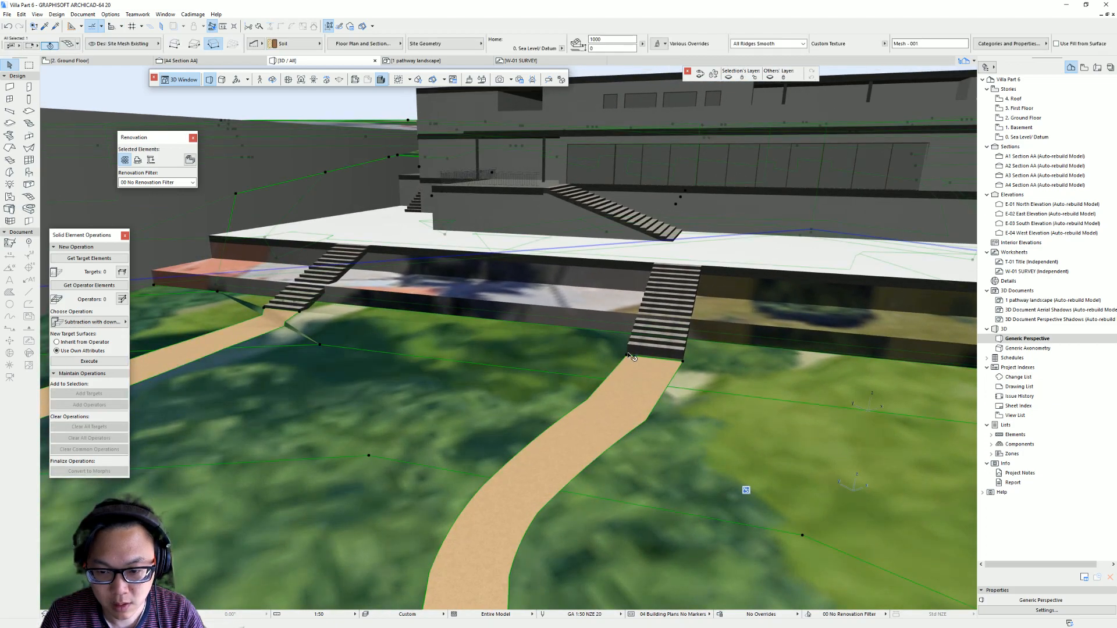
click(683, 361)
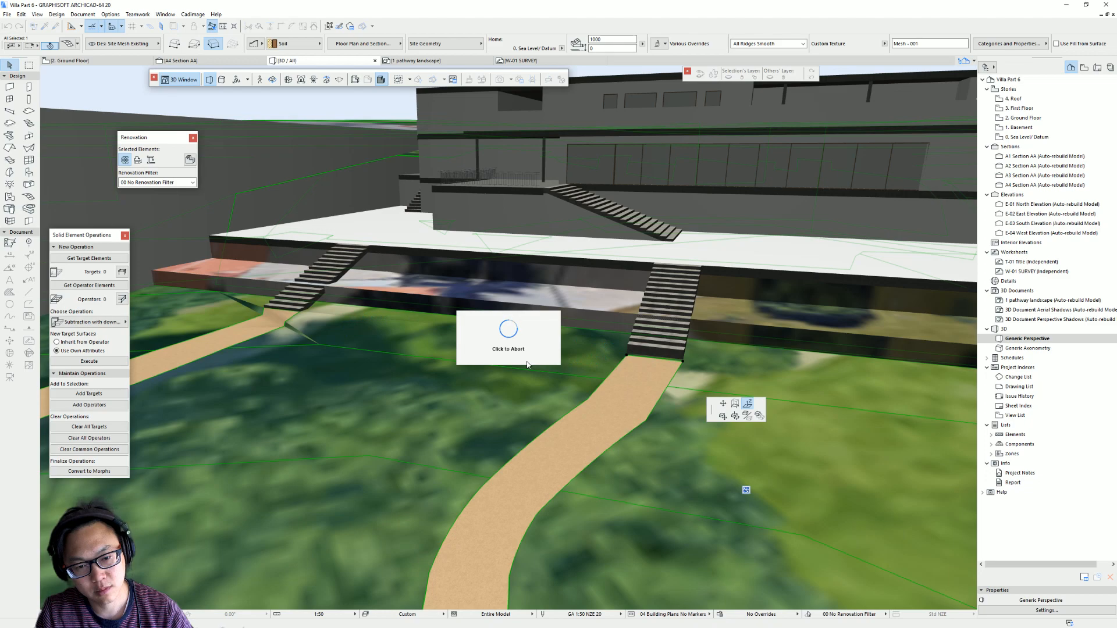
click(627, 357)
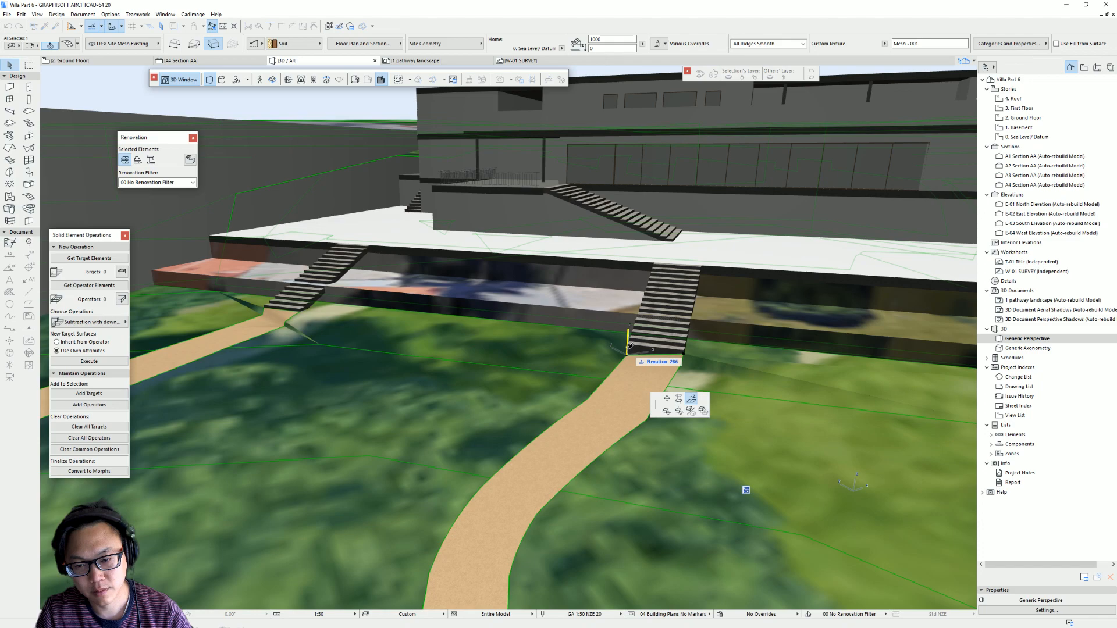
click(628, 349)
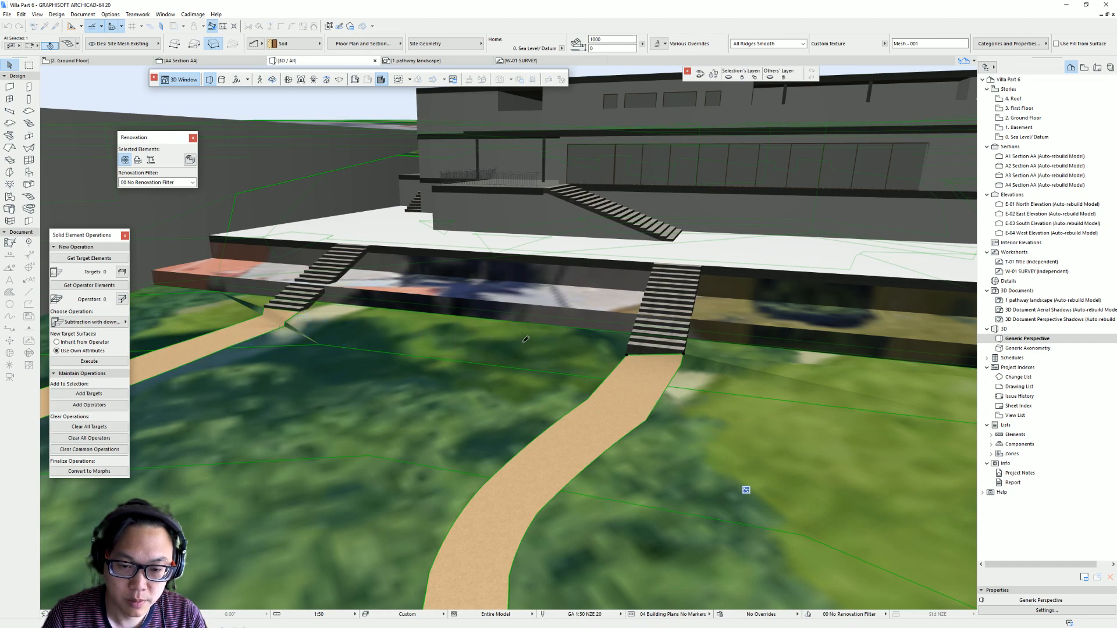
- On the ground floor plan, move the terrain ridge corner below the farther garden stair about 6300 mm, to the far edge of its pathway
scroll(472, 363, up, 3)
scroll(473, 363, down, 5)
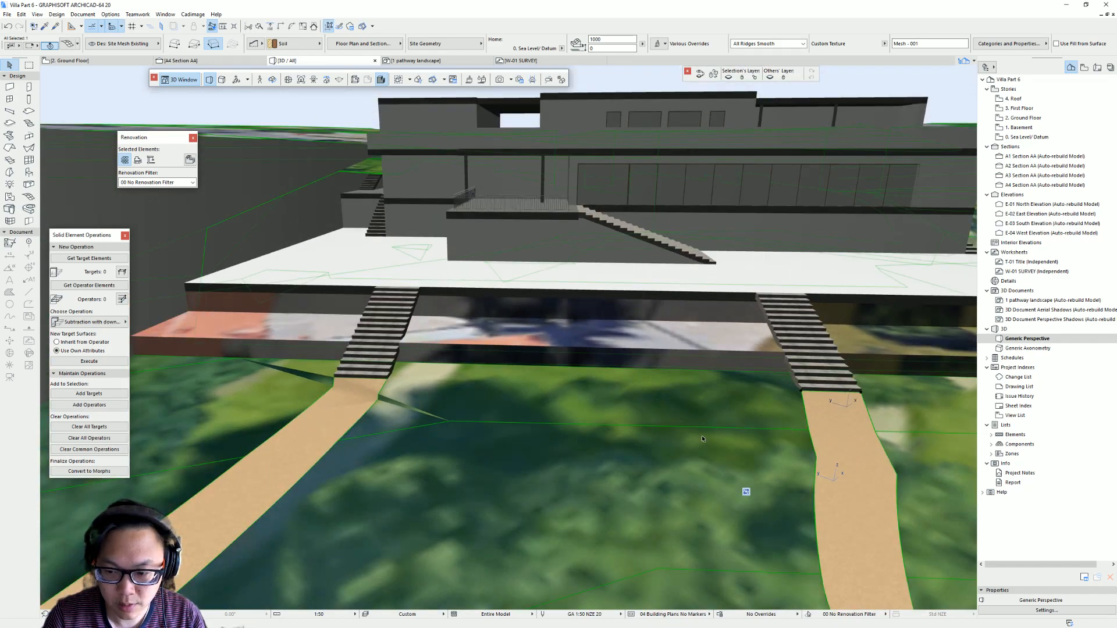
key(Escape)
key(F2)
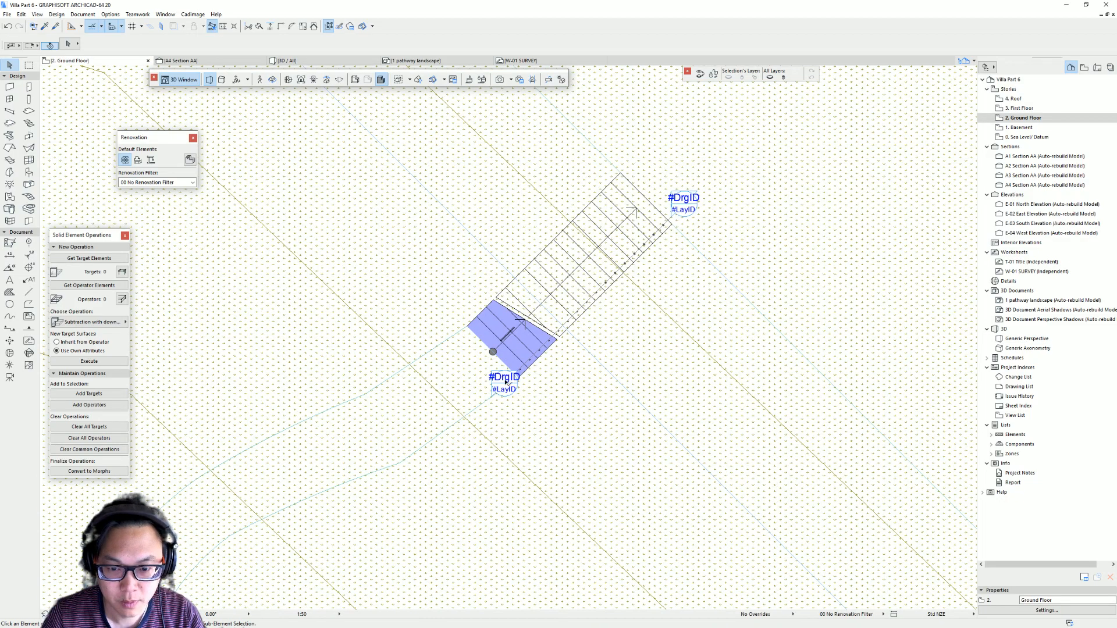
click(378, 309)
scroll(419, 309, down, 5)
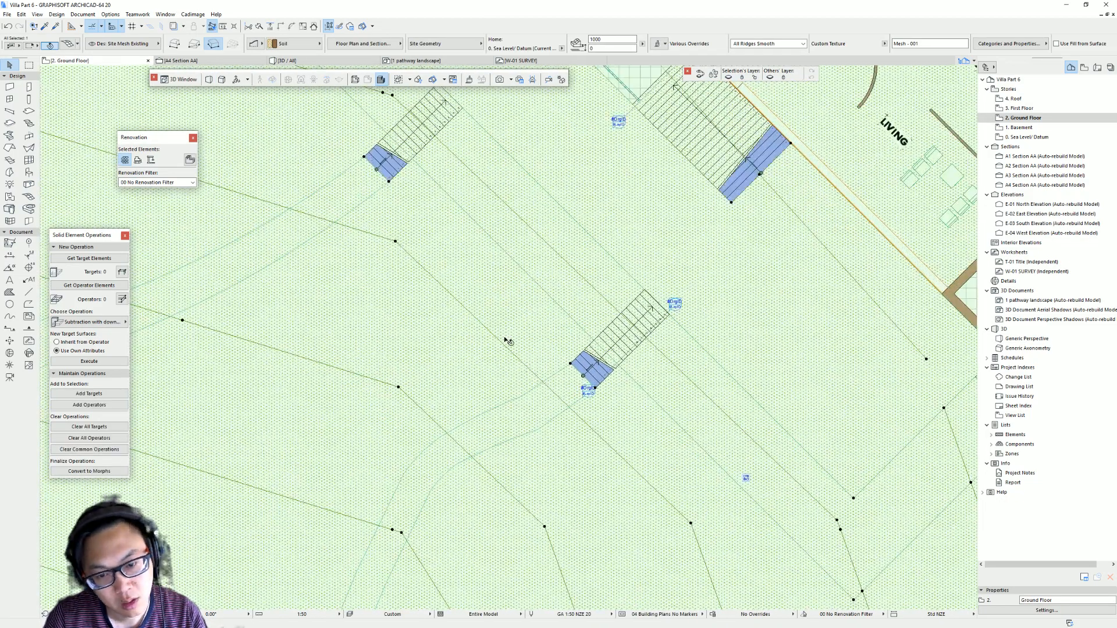
middle_drag(394, 246, 461, 282)
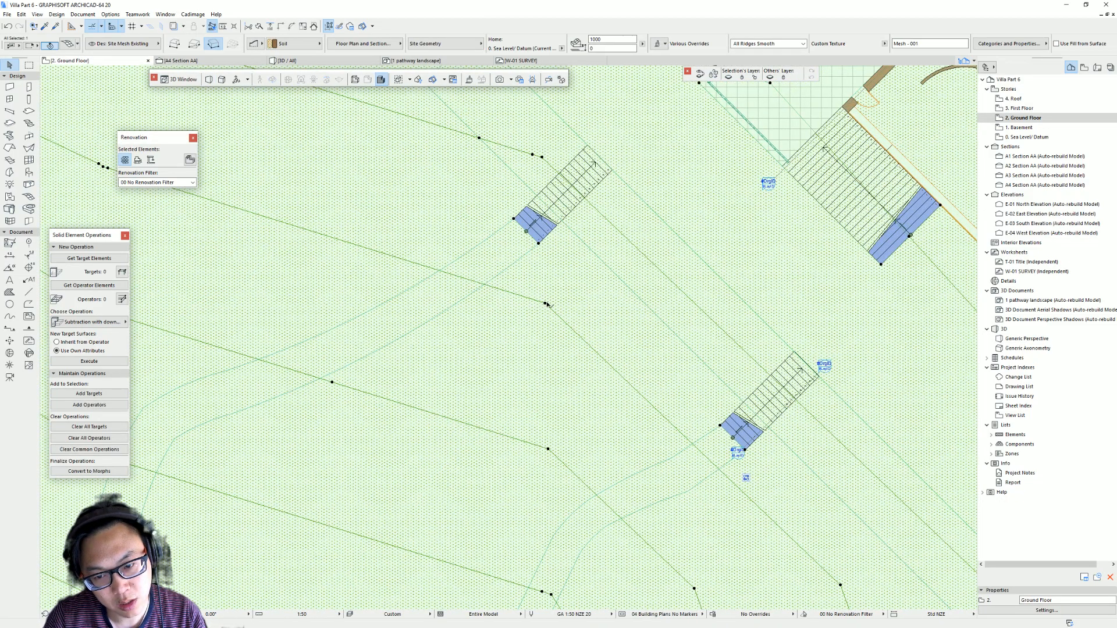
scroll(545, 304, down, 1)
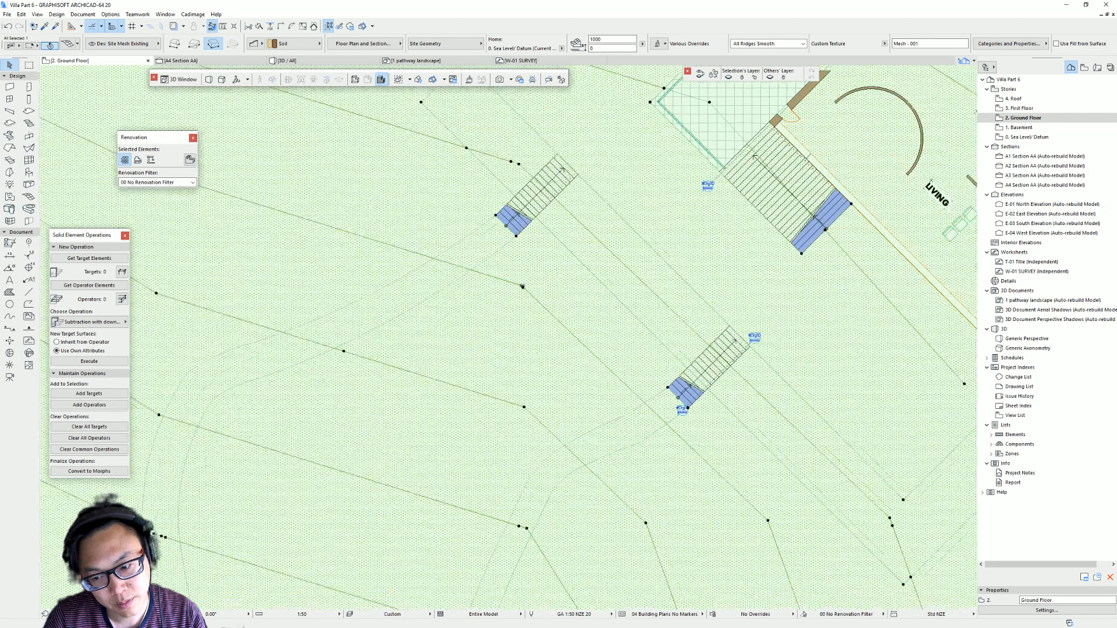
middle_drag(545, 303, 479, 265)
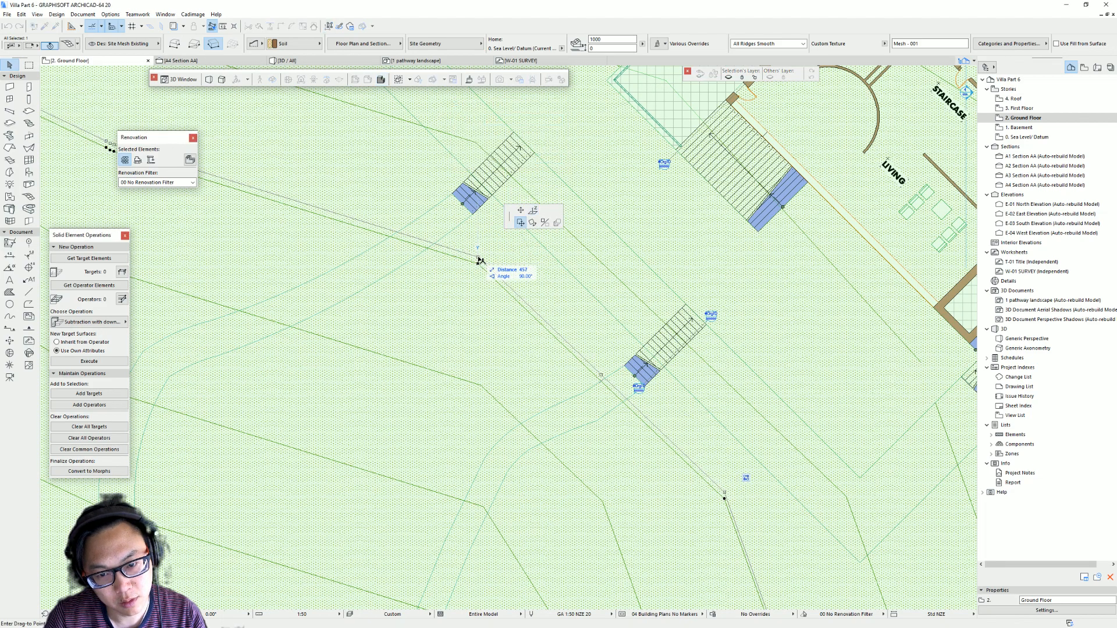
click(477, 264)
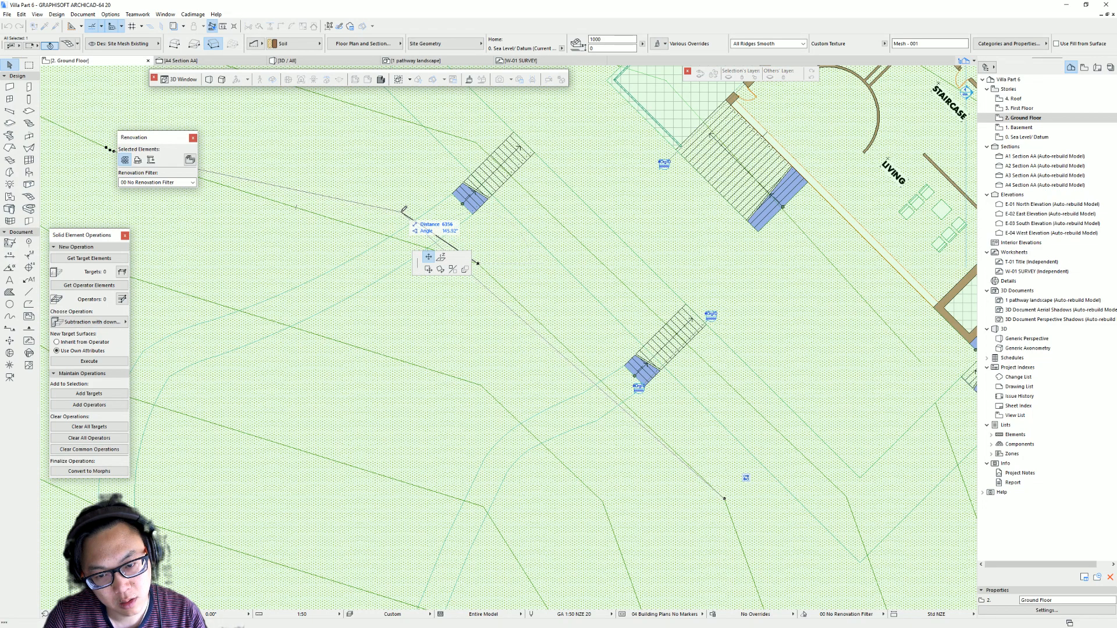
click(403, 215)
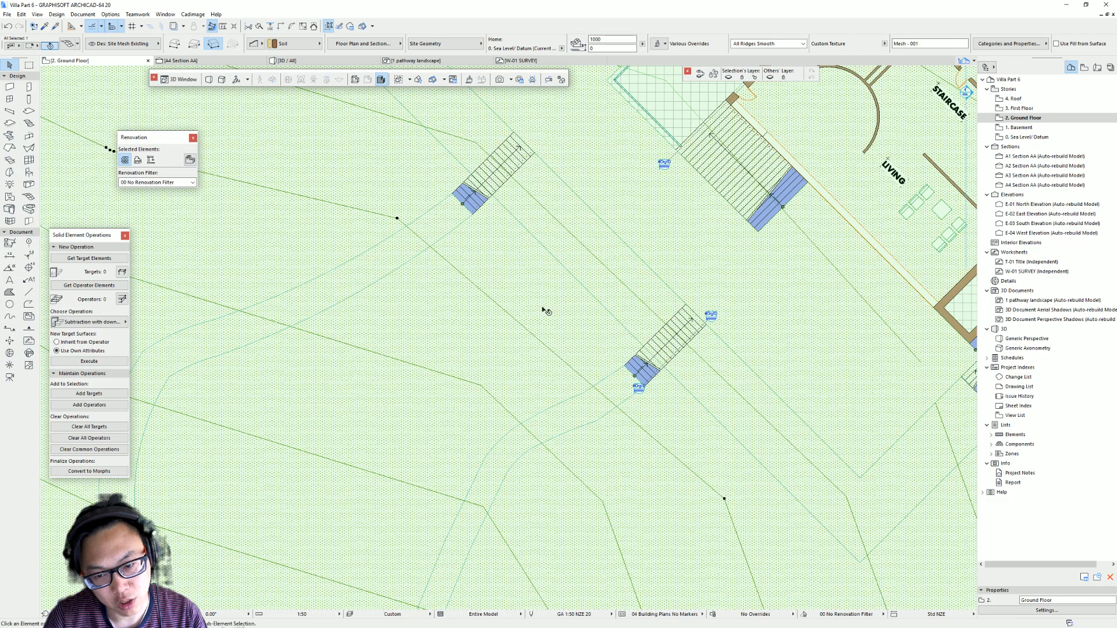
key(Escape)
- Examine the terrain around both garden stairs in 3D and the stone-edged landing at the stair's foot in the Google Maps street-level view
key(F3)
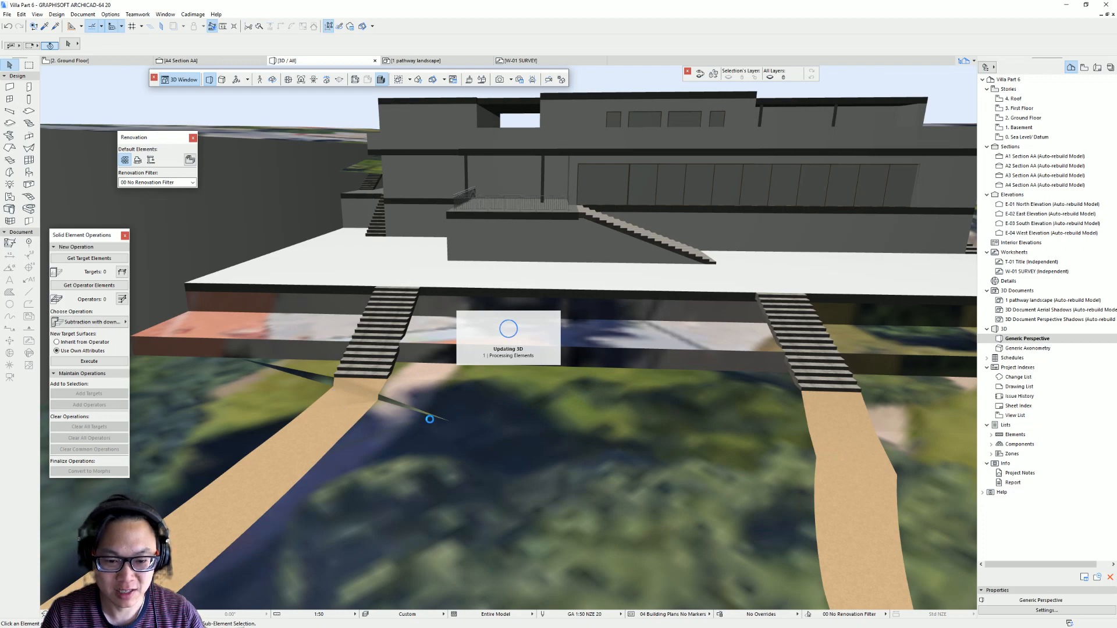
drag(469, 416, 270, 384)
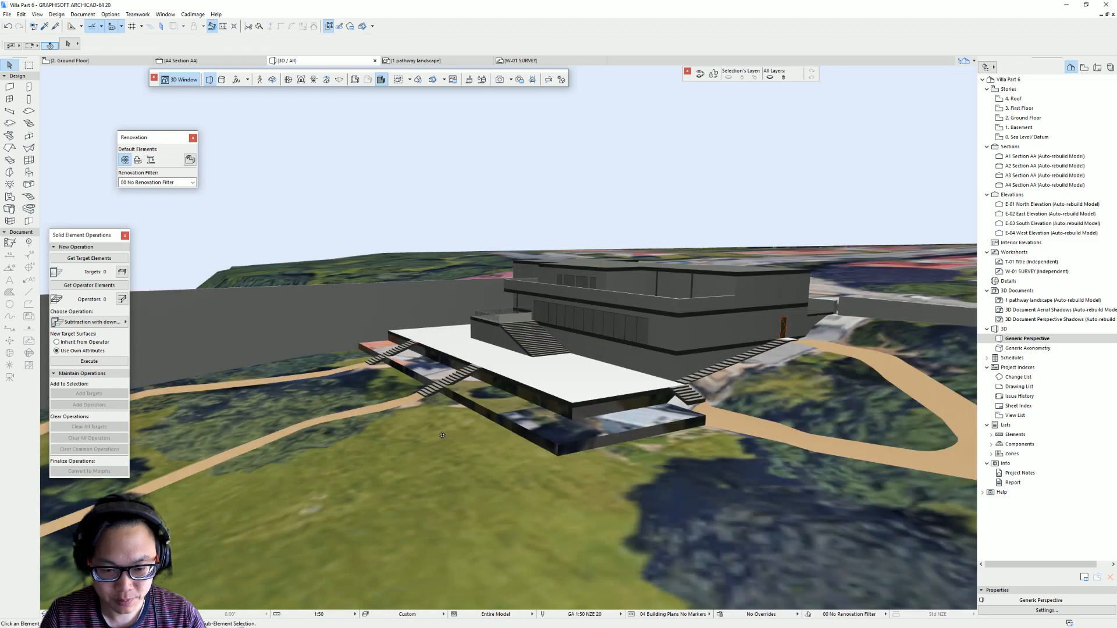
shift+middle_drag(557, 474, 464, 470)
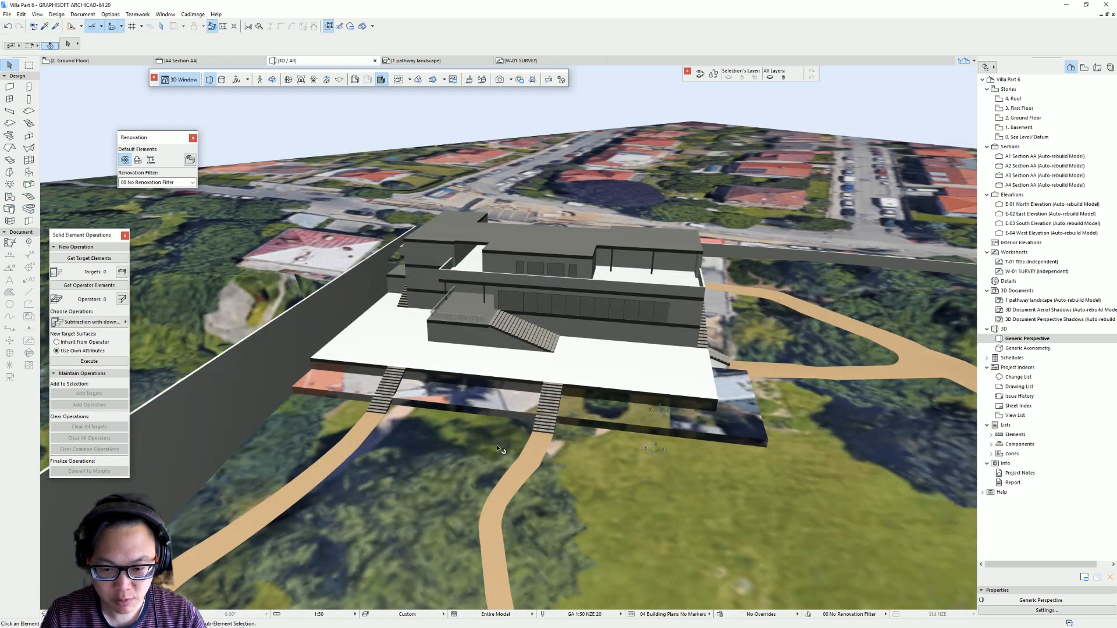
key(F2)
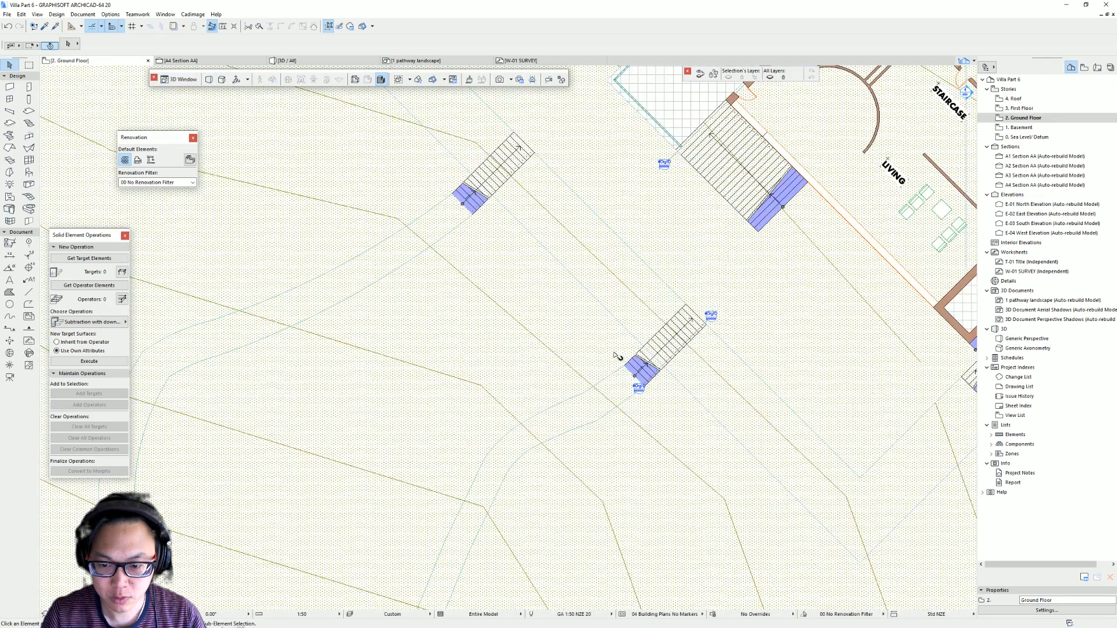
scroll(605, 343, up, 5)
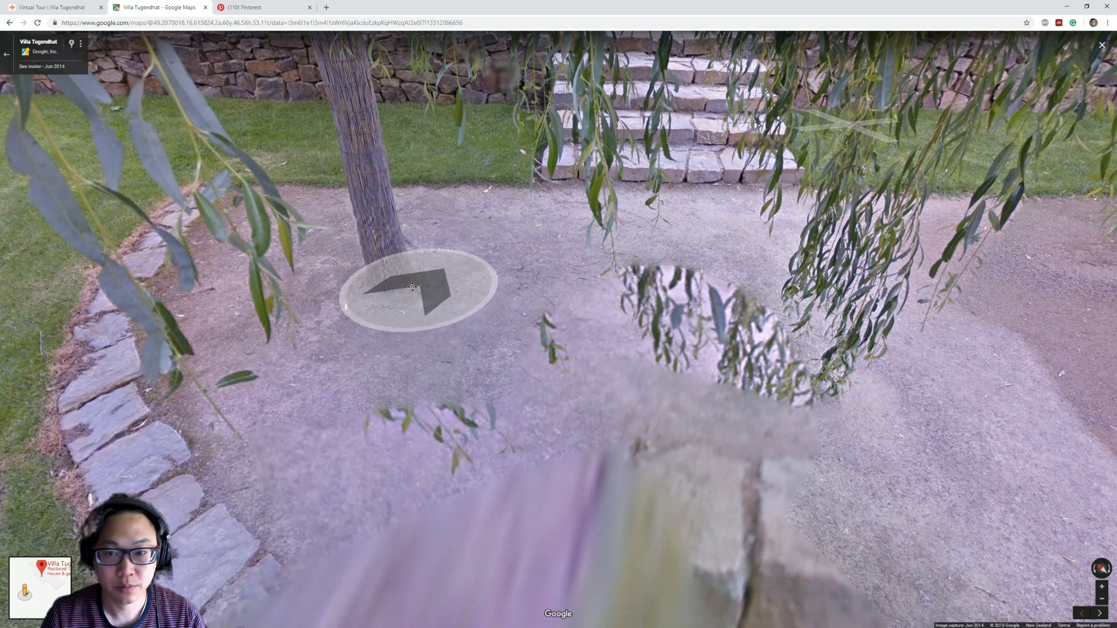
drag(414, 286, 349, 320)
drag(535, 256, 423, 206)
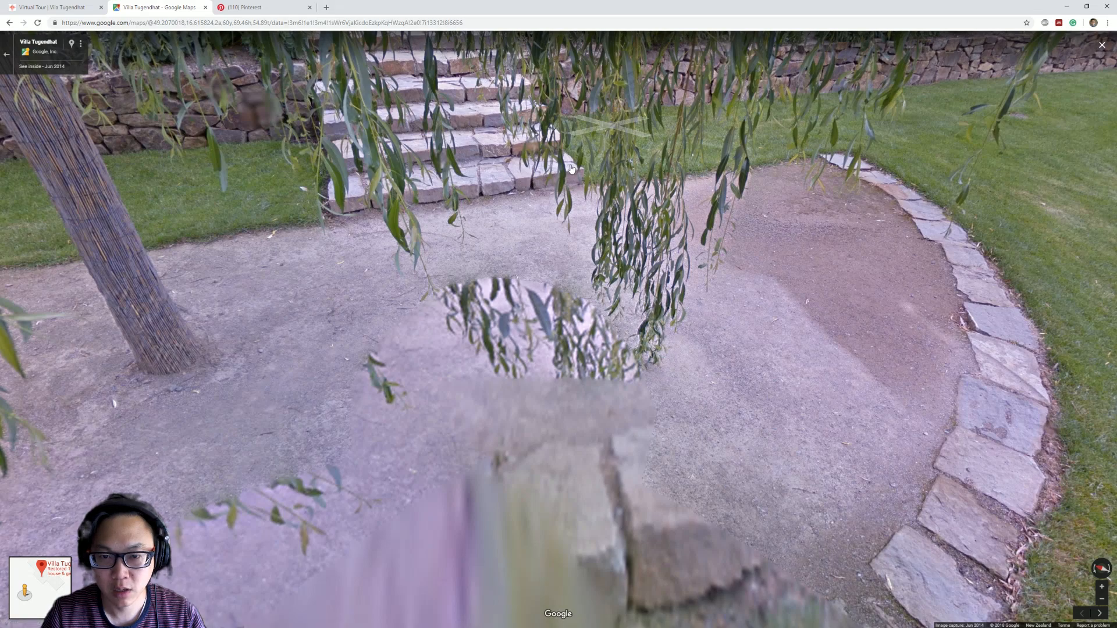
drag(334, 256, 505, 242)
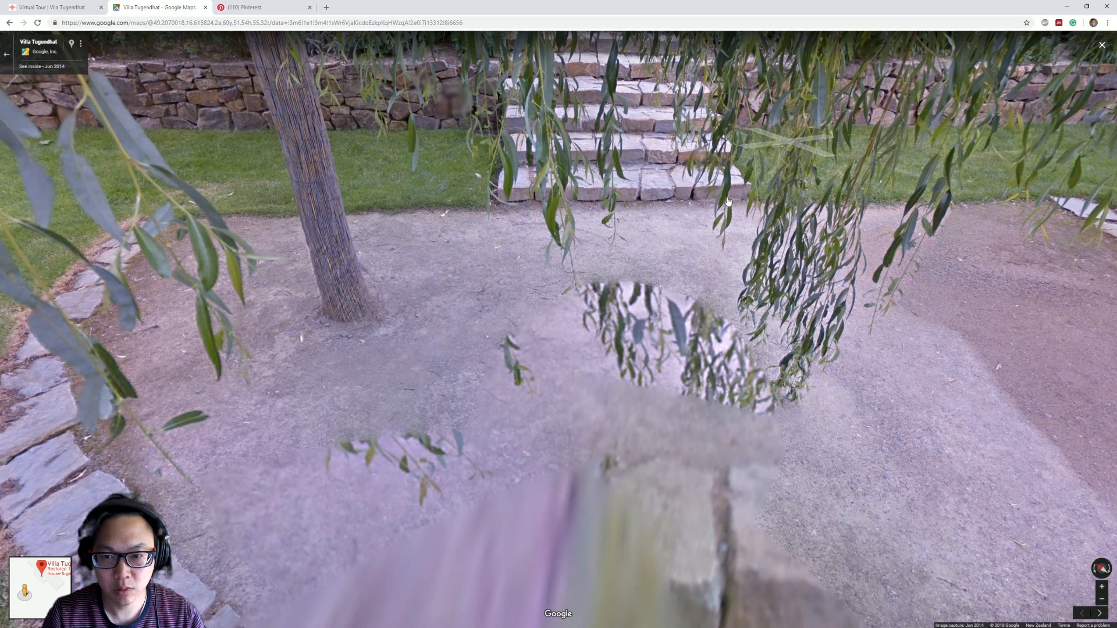
key(alt+Tab)
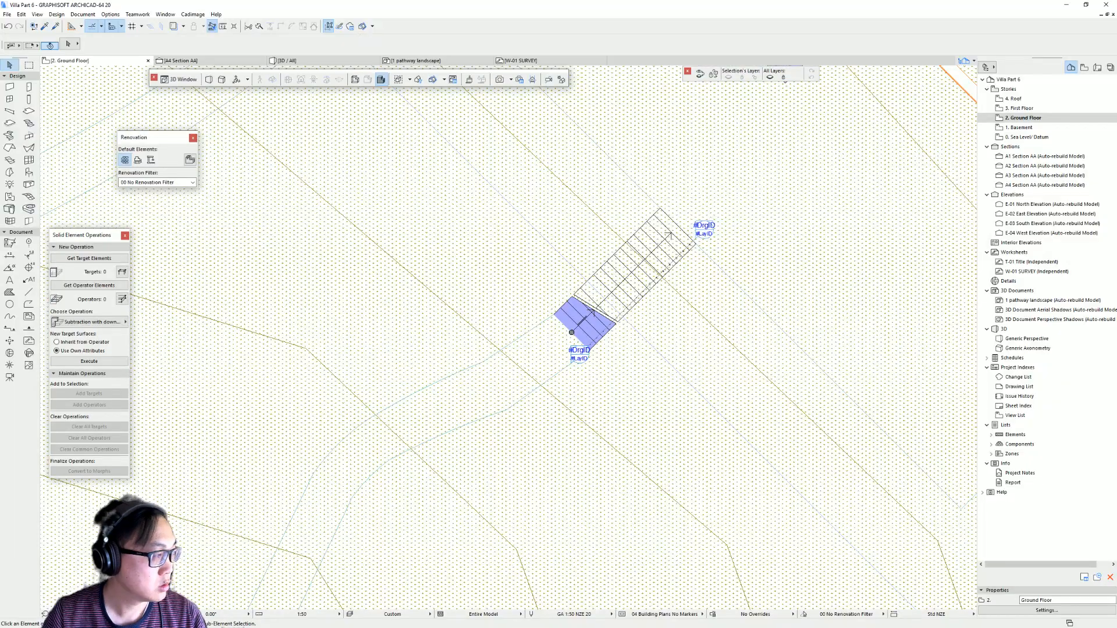
- Measure the foot width of the garden stair nearer the slab's outer corner on the ground floor plan
middle_drag(548, 390, 561, 377)
scroll(584, 310, up, 2)
key(m)
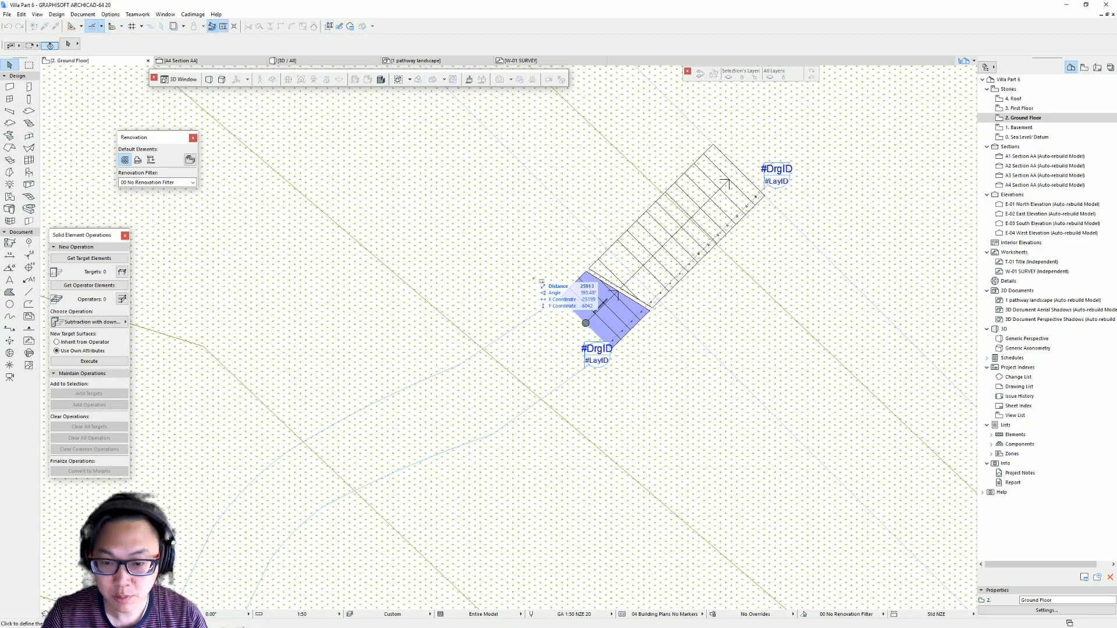
click(560, 297)
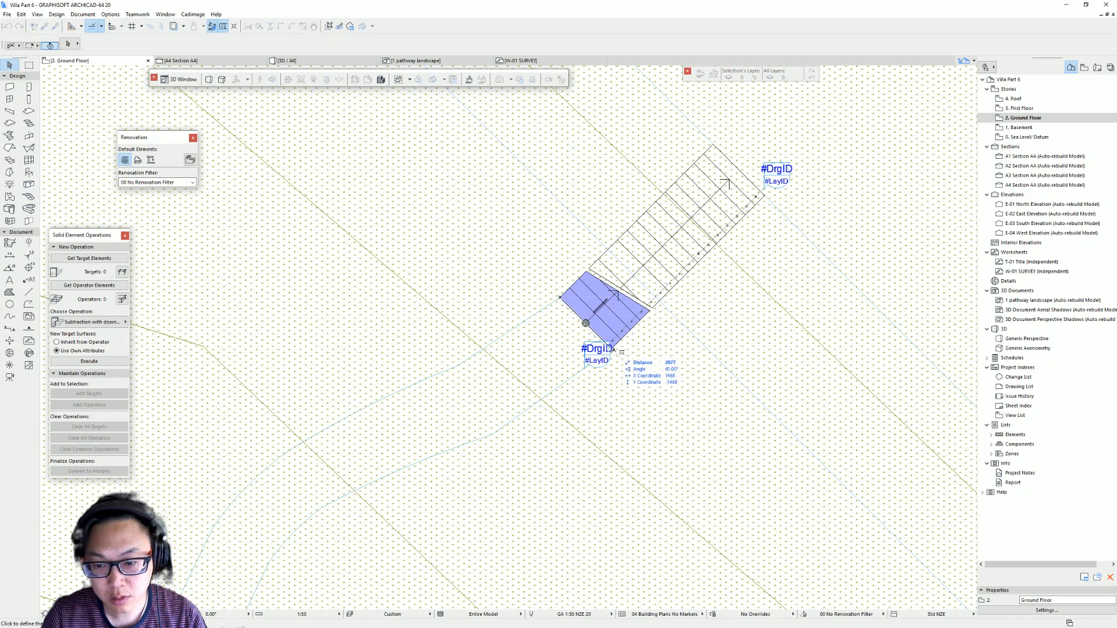
key(Escape)
scroll(605, 329, down, 1)
middle_drag(605, 329, 541, 314)
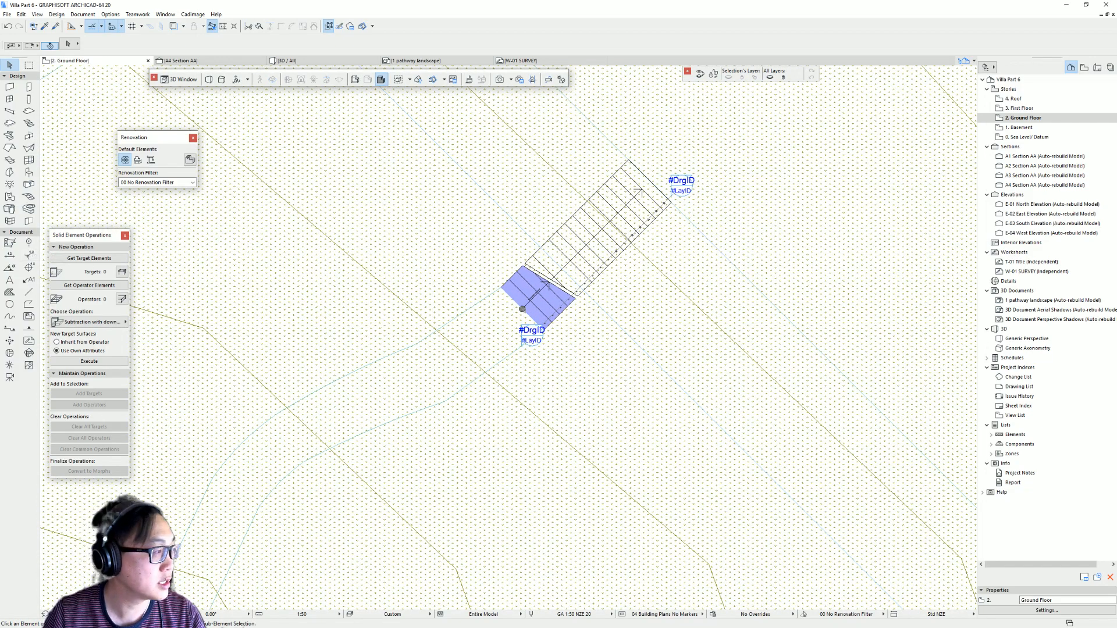
click(10, 304)
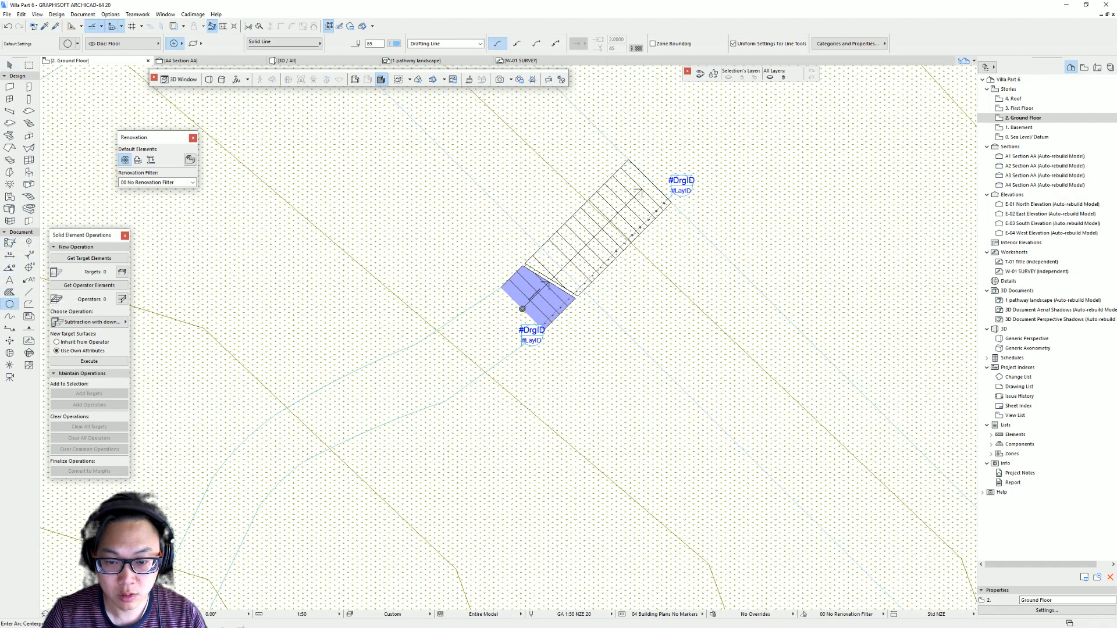
click(522, 309)
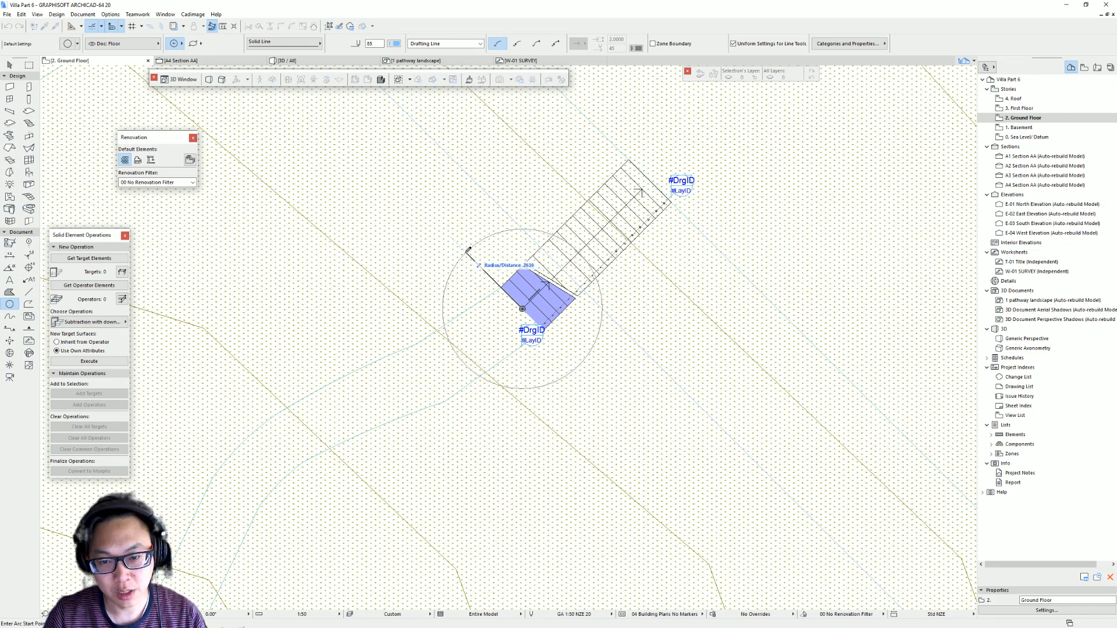
text(3000)
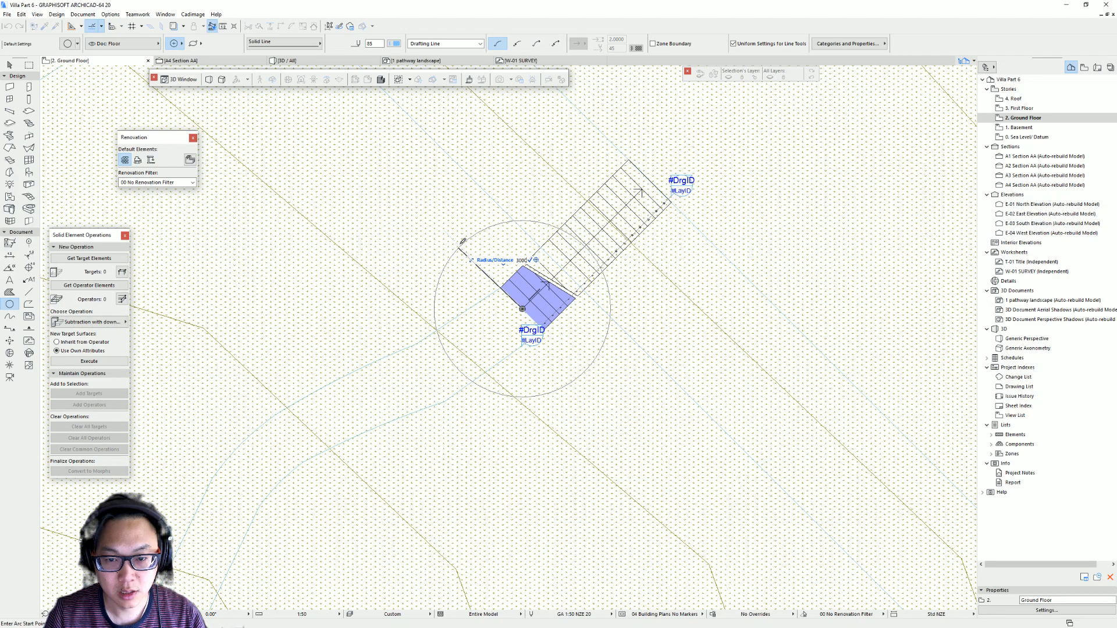
key(Return)
key(Escape)
- Draw a 180° arc of 3000 mm radius on the garden side, centred on the midpoint of the stair's foot
click(522, 309)
scroll(500, 288, up, 3)
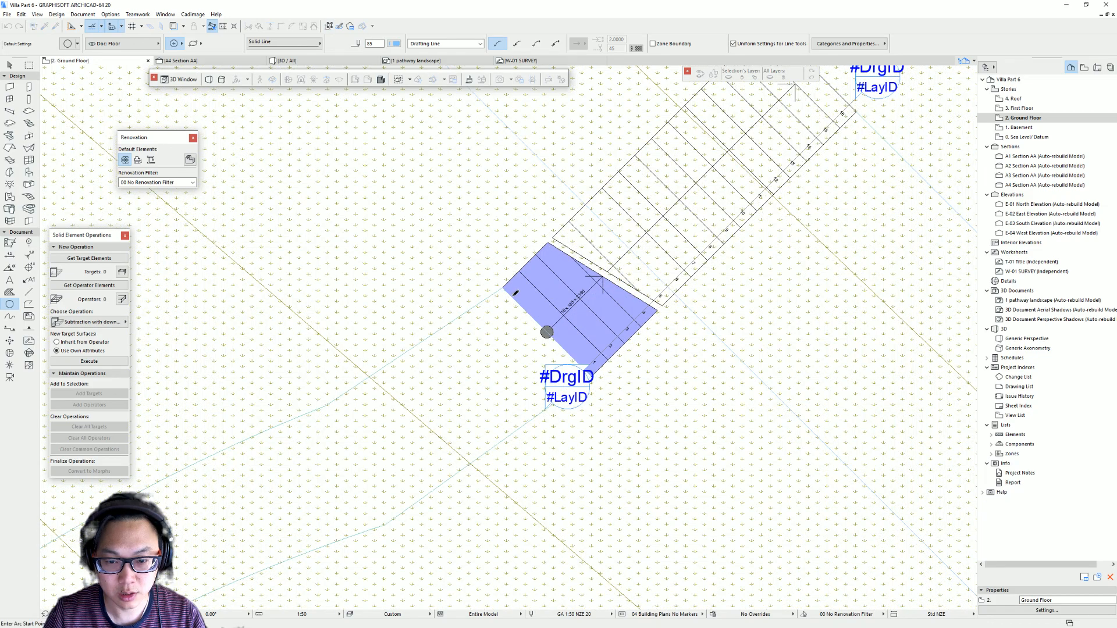
text(3000)
key(Return)
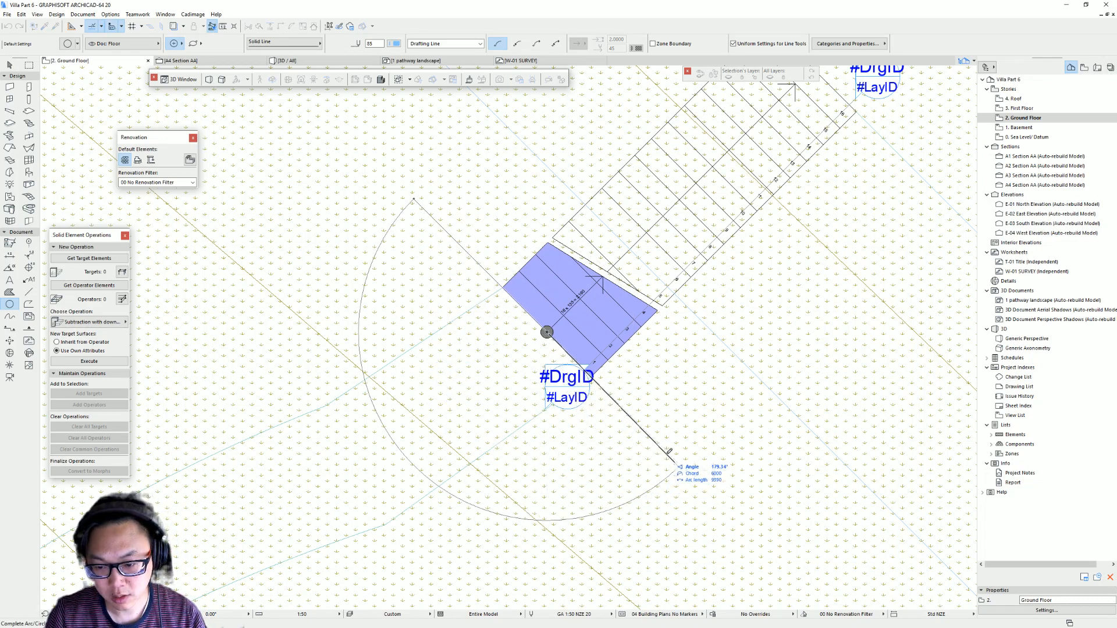
text(180)
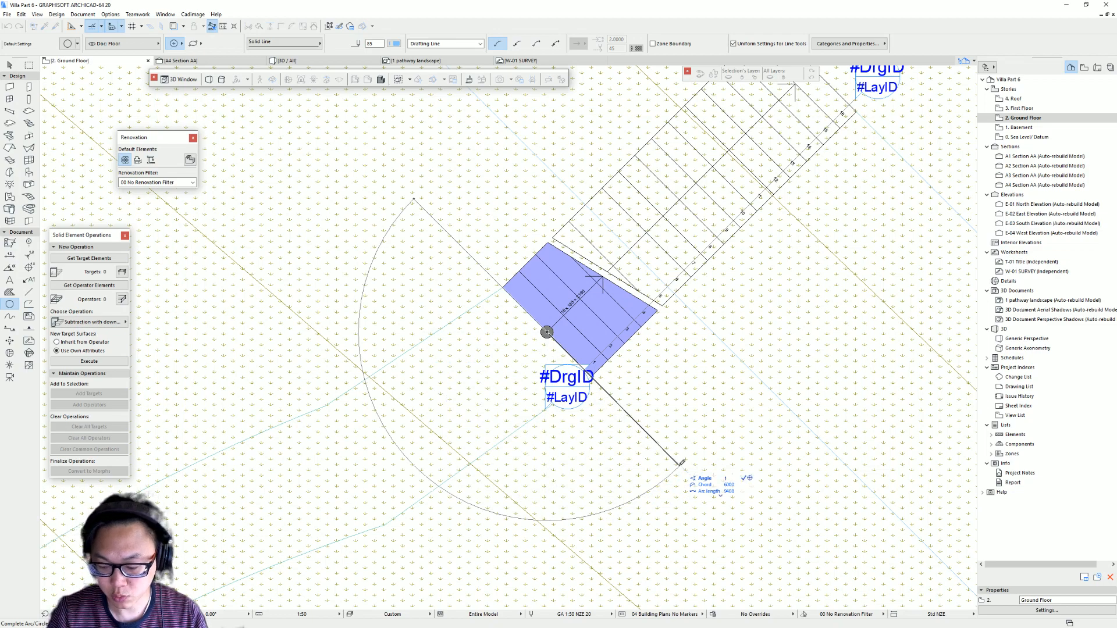
key(Return)
- Close the semicircle with a straight line between the arc's two endpoints, running along the stair's foot
click(28, 291)
click(413, 199)
click(681, 463)
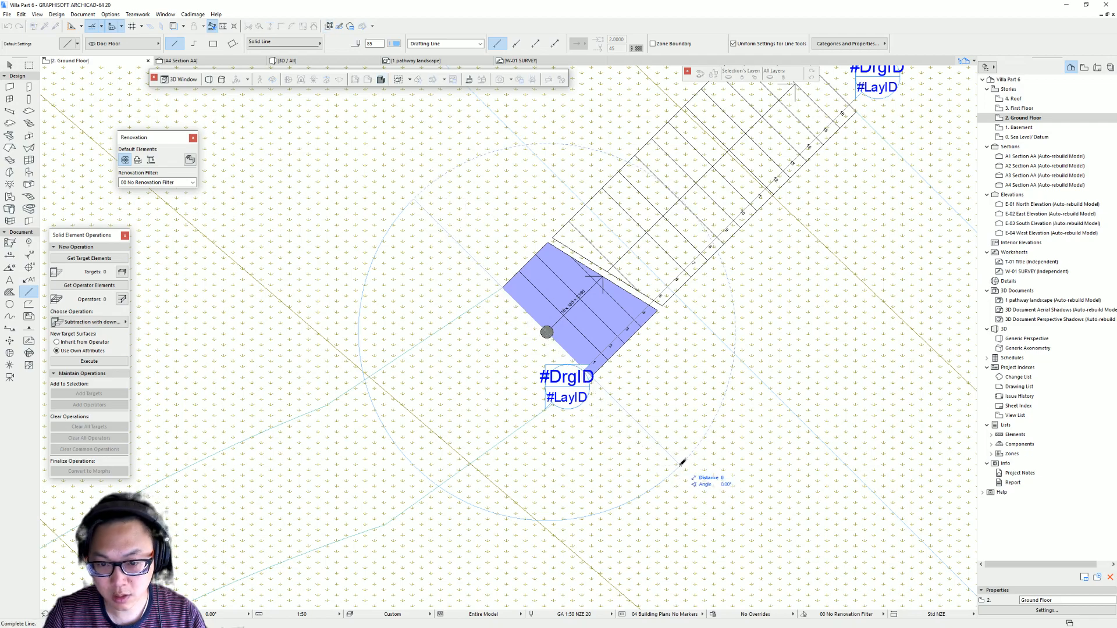
scroll(454, 244, down, 3)
key(Escape)
- Finish the closing line and move it with the arc from the stair's foot to the blank area between the terrain mesh and the aerial image
click(388, 200)
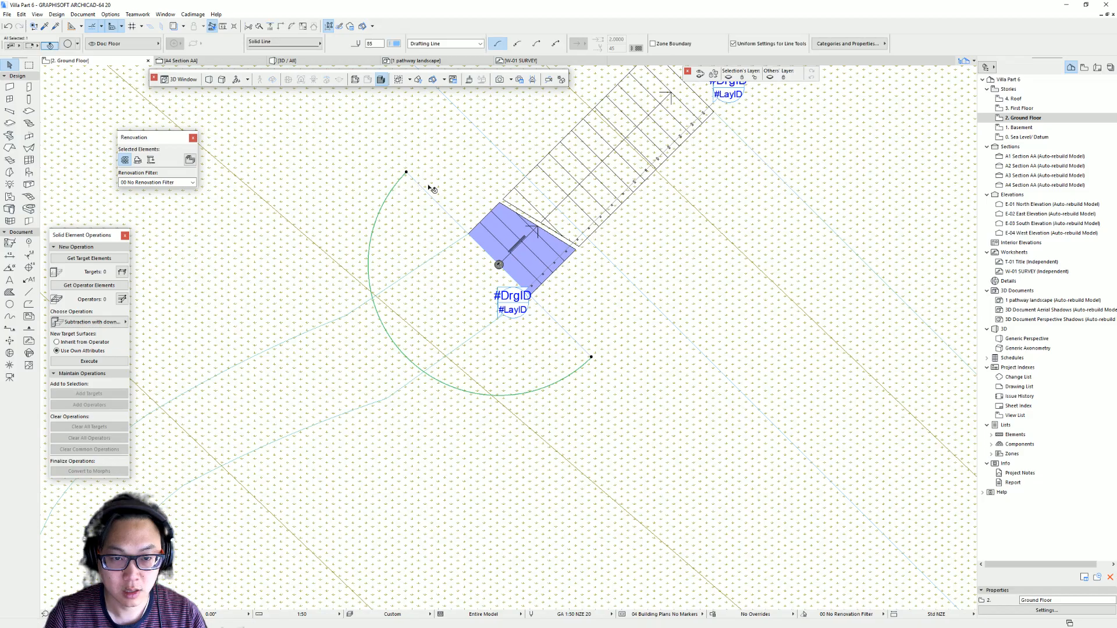
shift+click(424, 189)
key(ctrl+d)
click(406, 172)
scroll(624, 188, down, 3)
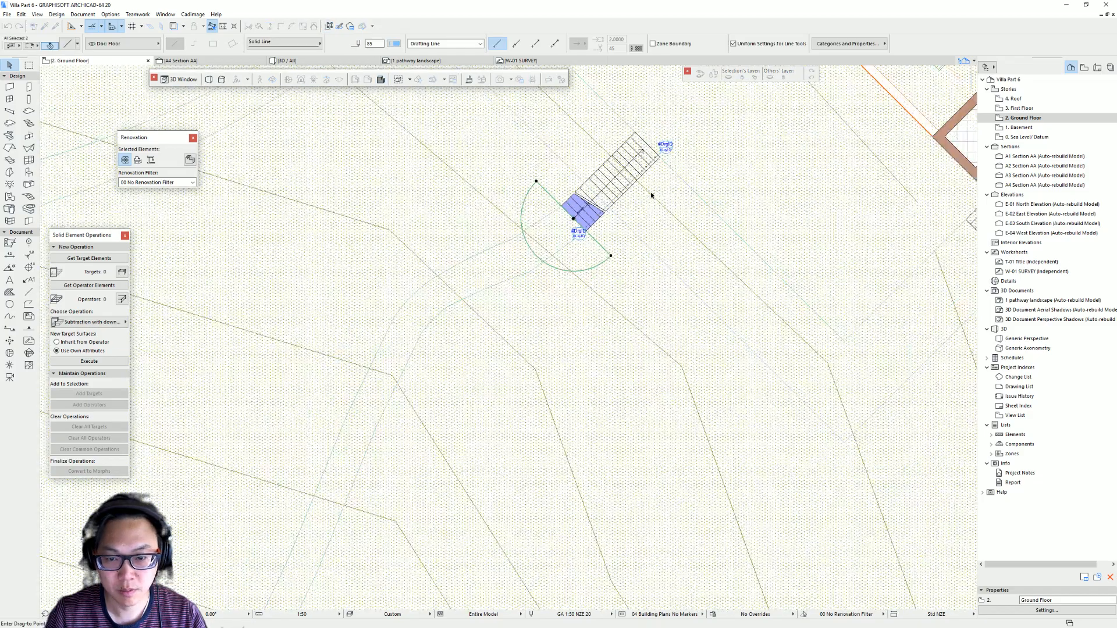
scroll(651, 196, down, 5)
middle_drag(651, 196, 142, 196)
middle_drag(763, 235, 254, 229)
scroll(727, 237, down, 2)
middle_drag(796, 266, 517, 266)
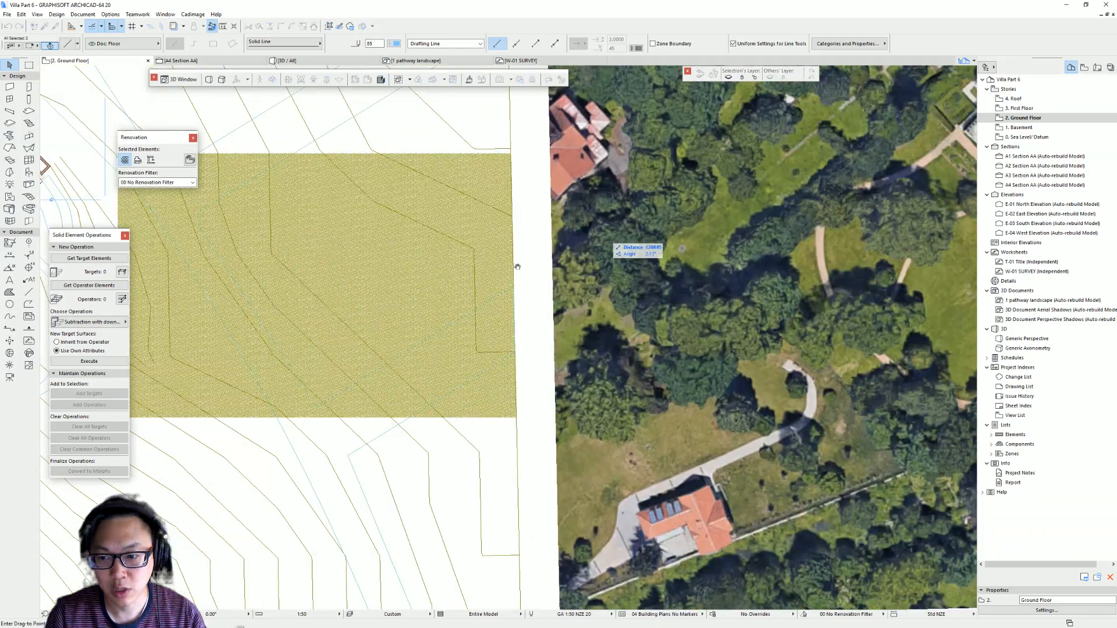
scroll(506, 260, up, 4)
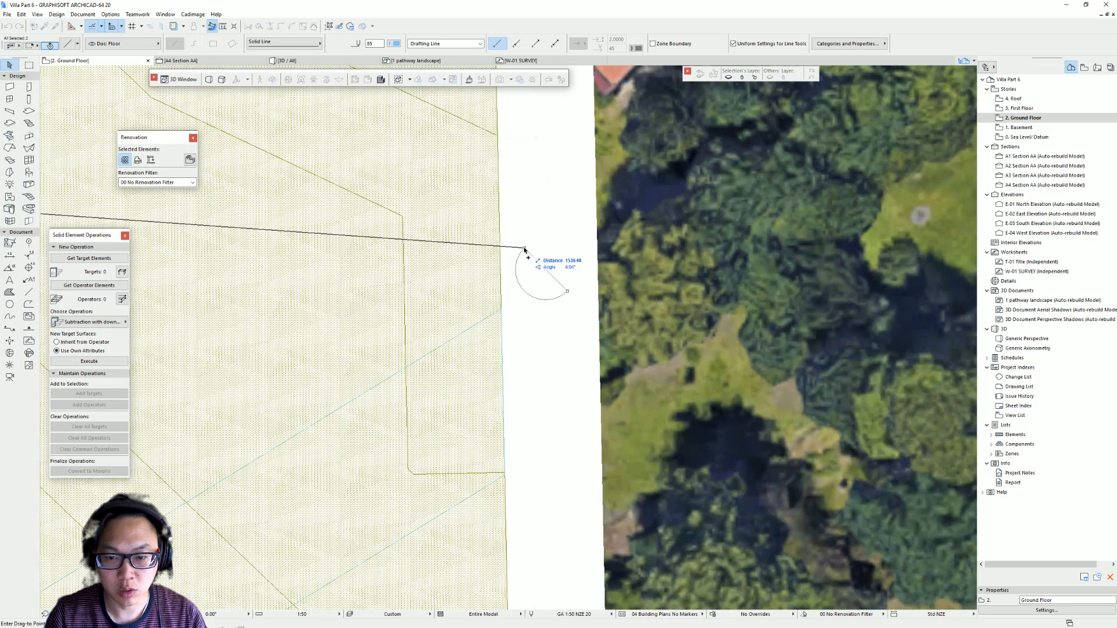
click(524, 249)
key(Escape)
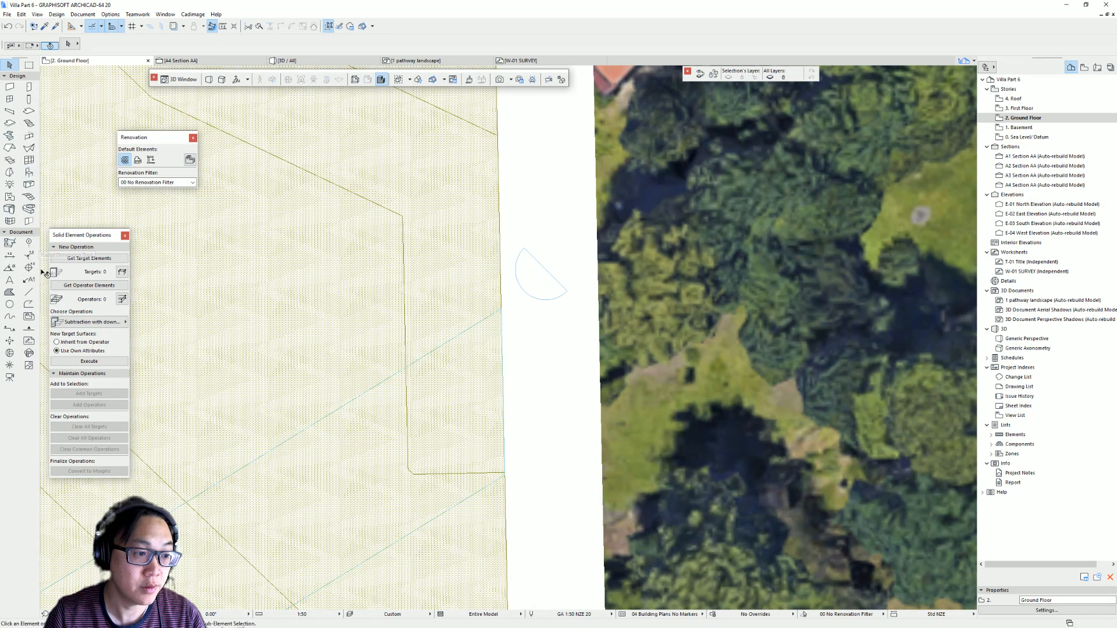
- Create a slab from the semicircular outline and move it back to the foot of the garden stair
click(28, 110)
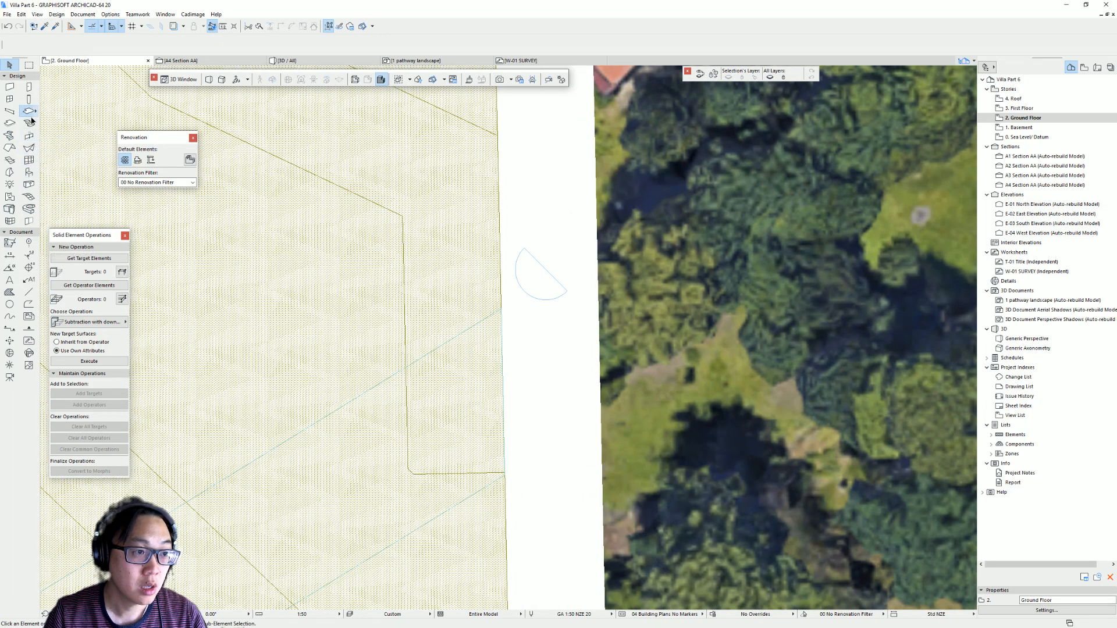
click(542, 281)
key(ctrl+d)
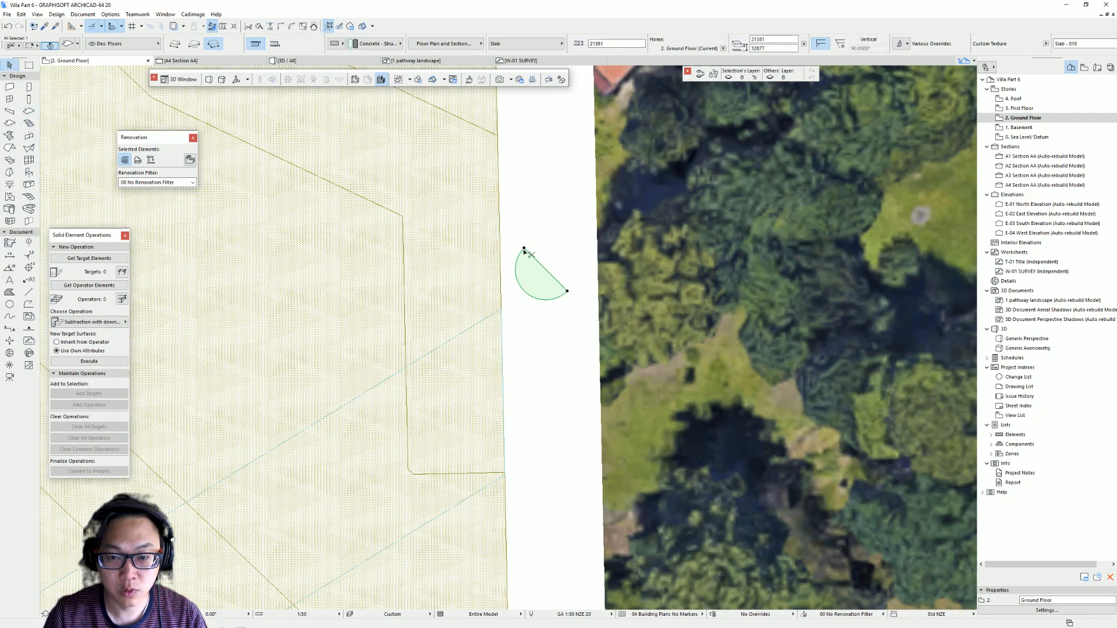
click(524, 249)
scroll(486, 317, down, 4)
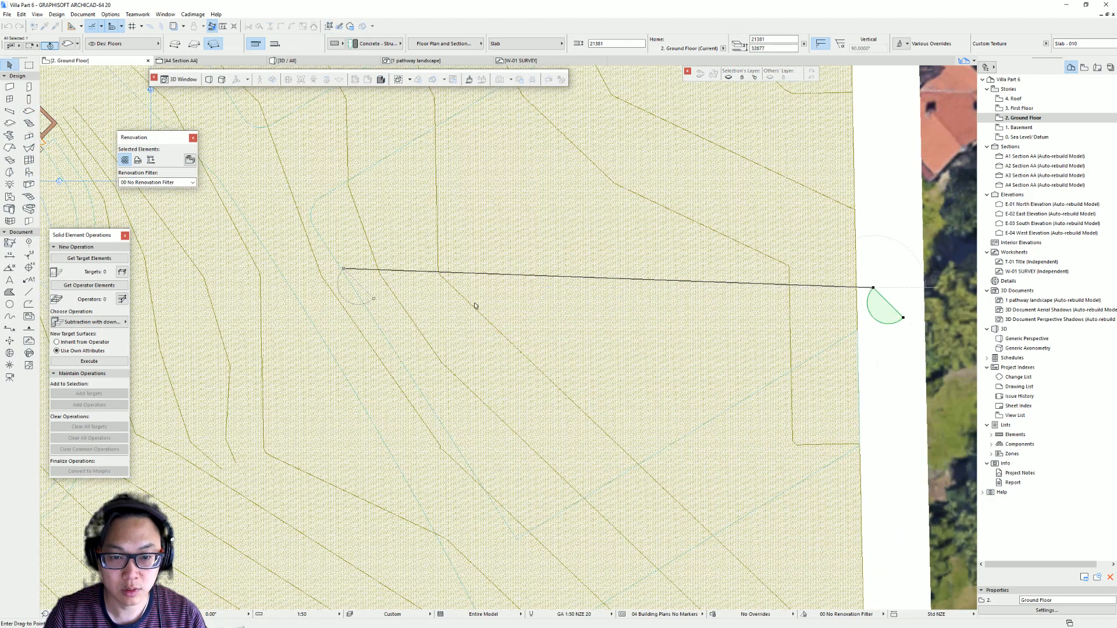
scroll(373, 302, up, 6)
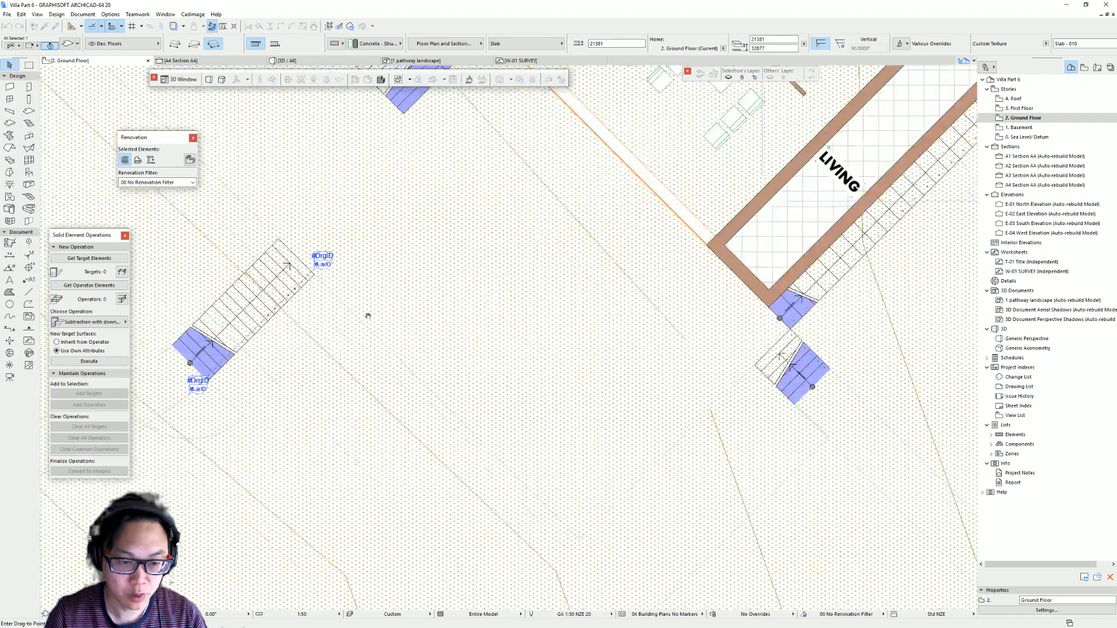
middle_drag(698, 356, 928, 326)
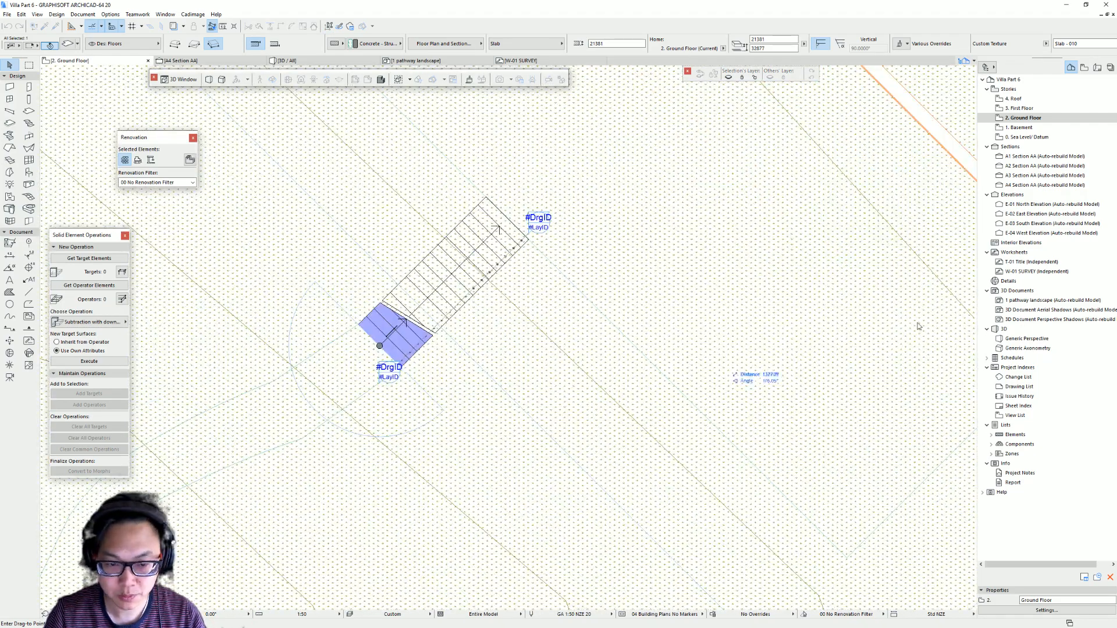
click(316, 282)
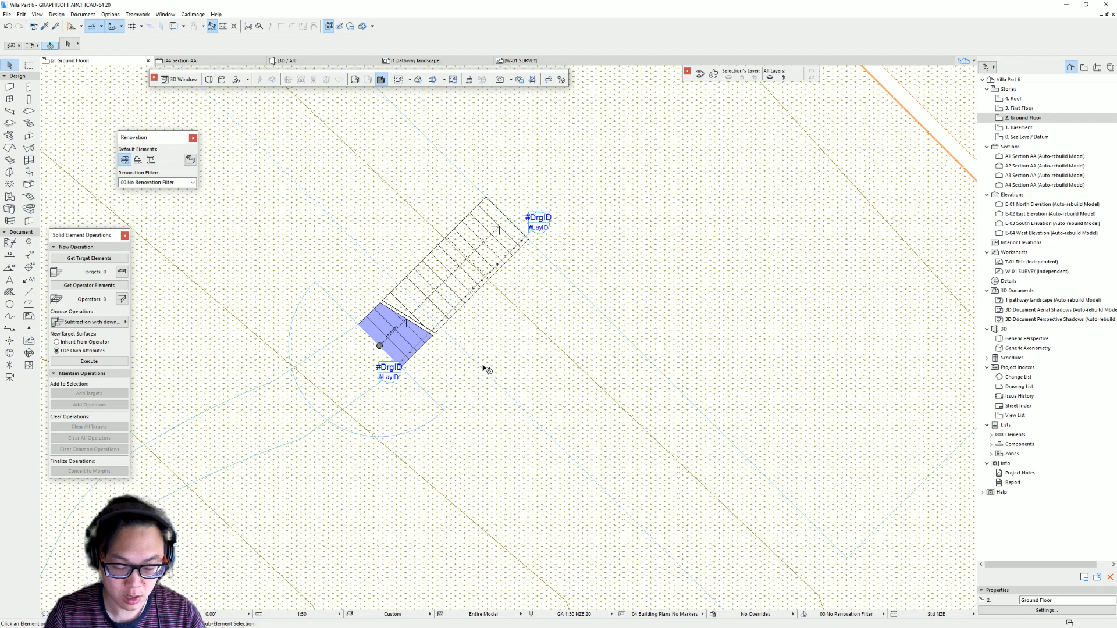
- Lower the semicircular slab in 3D to the foot of the garden stair, 12913 mm above its home story
key(F3)
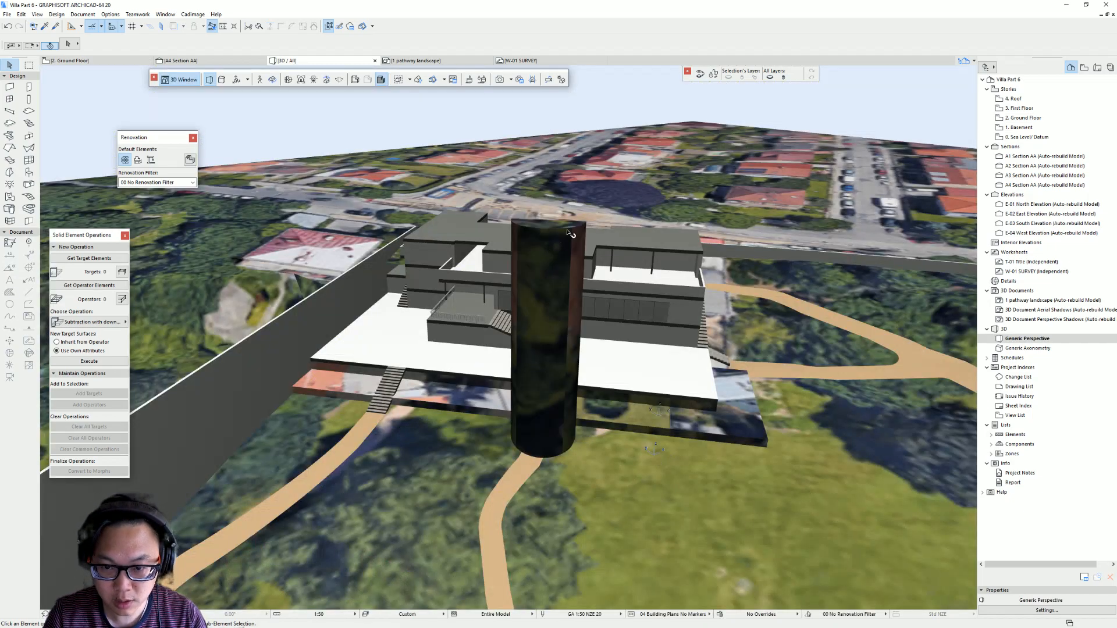
click(584, 226)
click(586, 223)
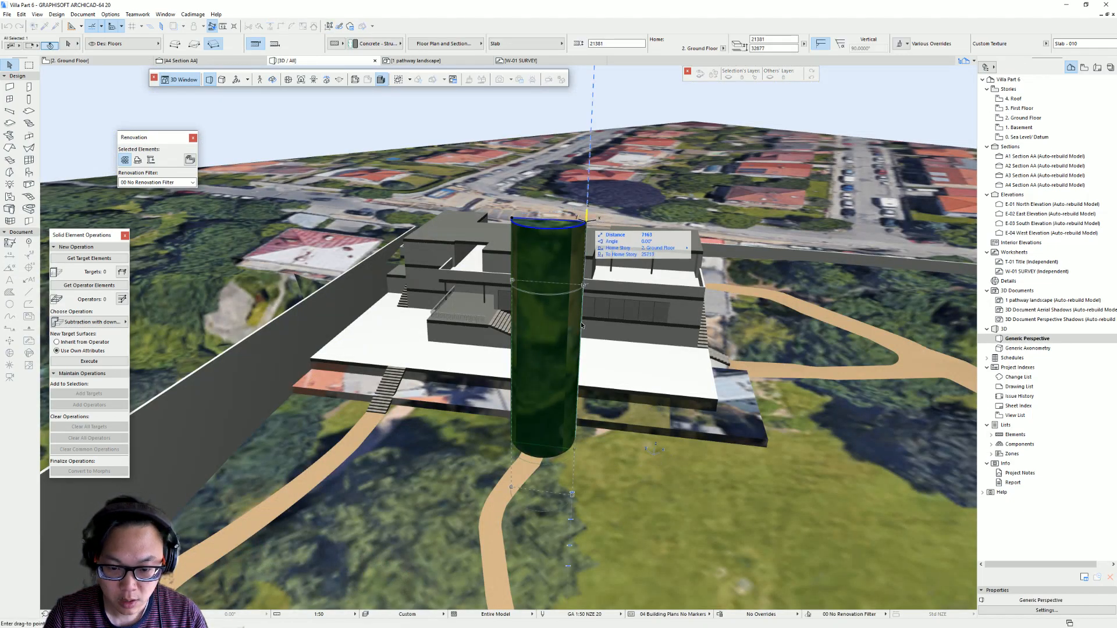
click(474, 429)
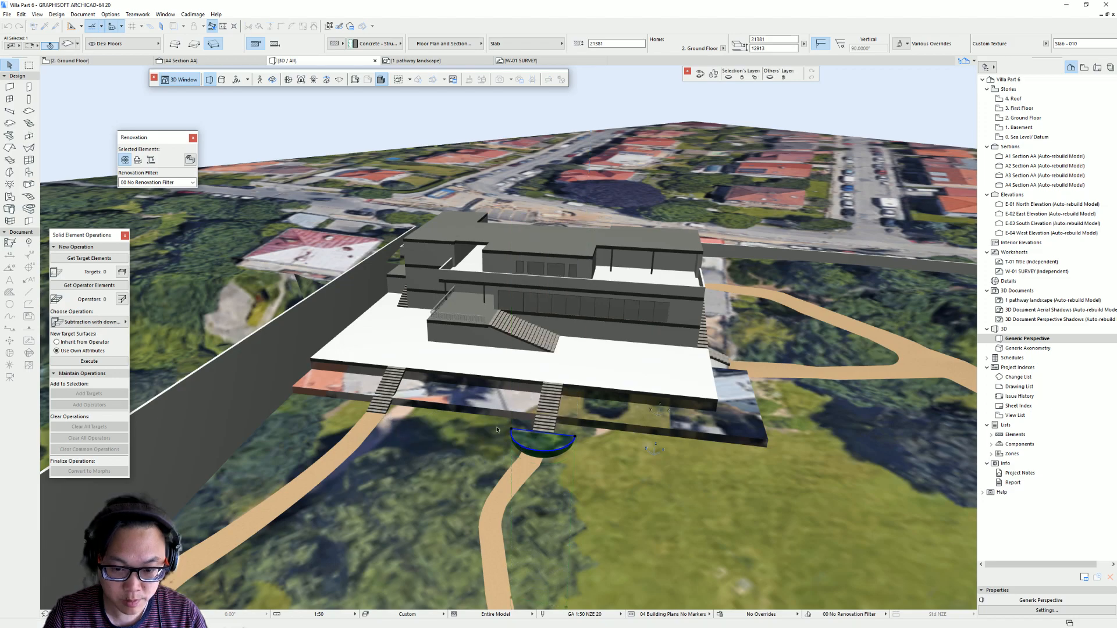
- Examine the semicircular slab below the stair in 3D and compare it with the landing and stone edging in the Google Maps street-level view
scroll(573, 442, up, 4)
shift+middle_drag(572, 442, 531, 415)
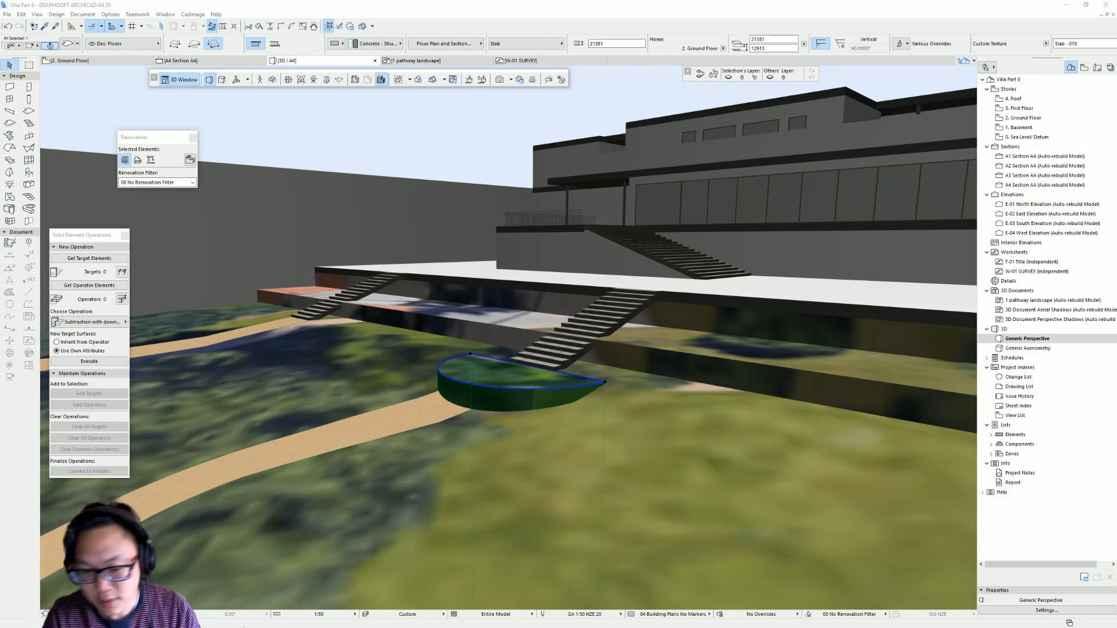
scroll(616, 434, up, 2)
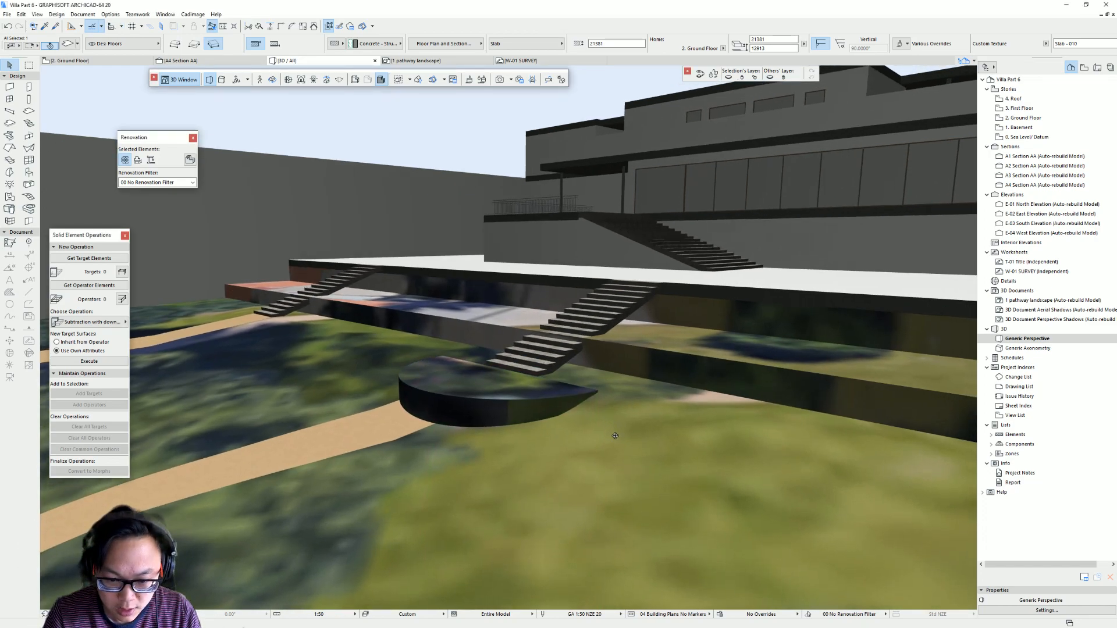
shift+middle_drag(615, 434, 539, 479)
key(alt+Tab)
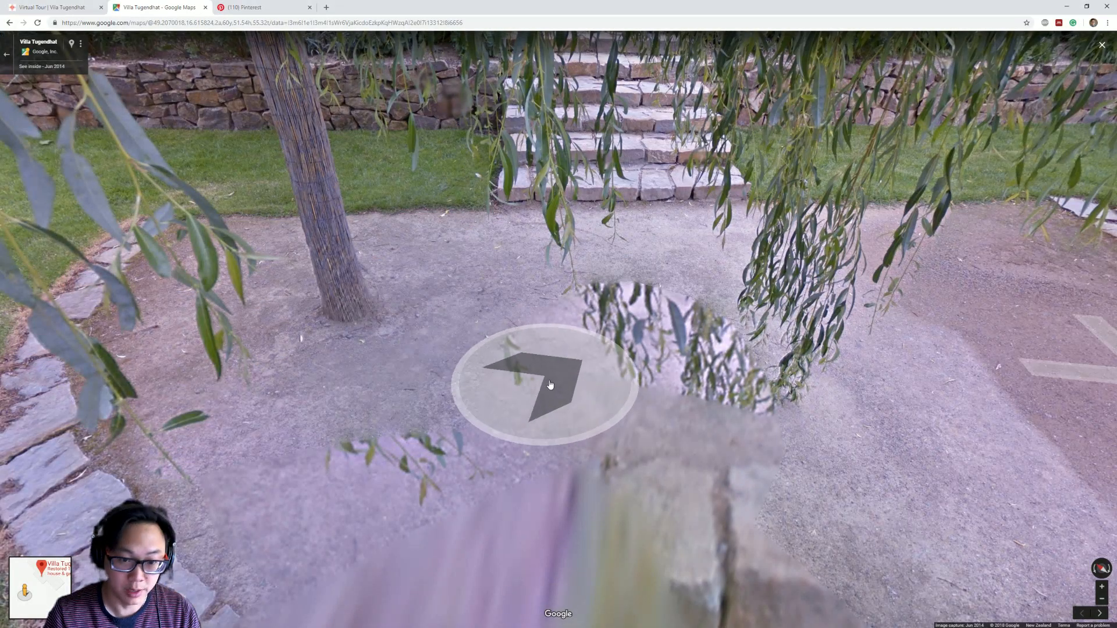
drag(549, 385, 331, 250)
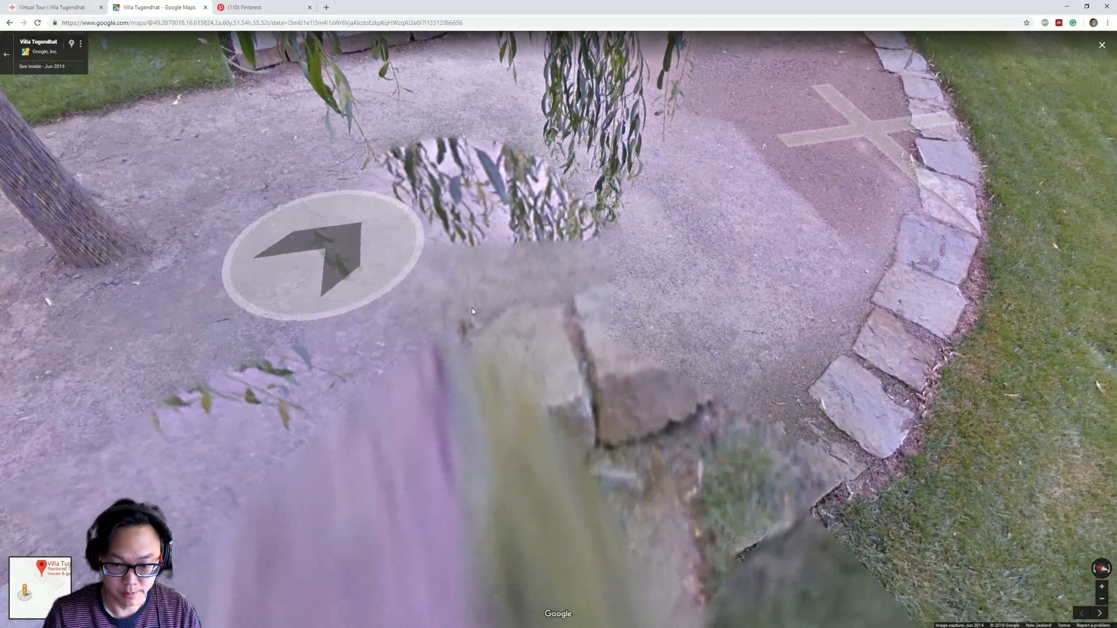
drag(635, 411, 638, 294)
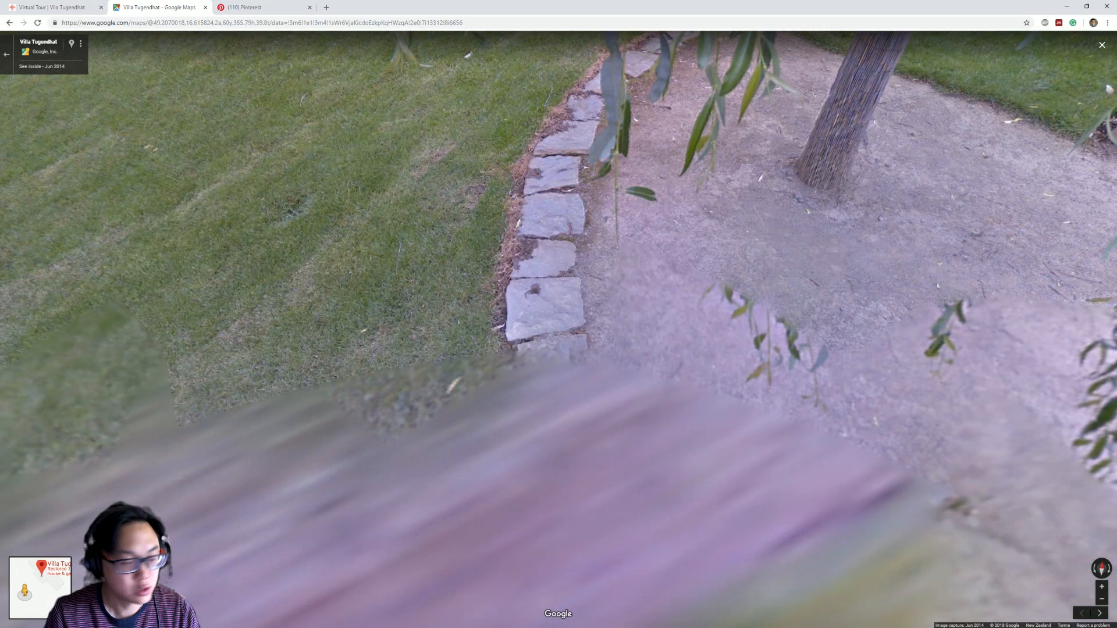
key(alt+Tab)
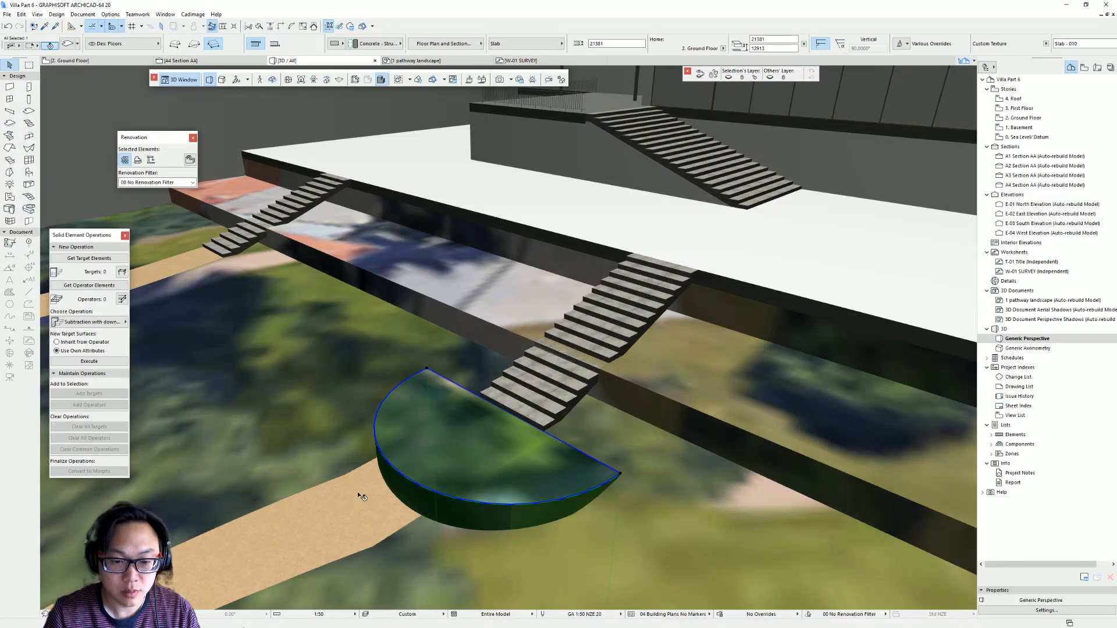
middle_drag(383, 490, 522, 390)
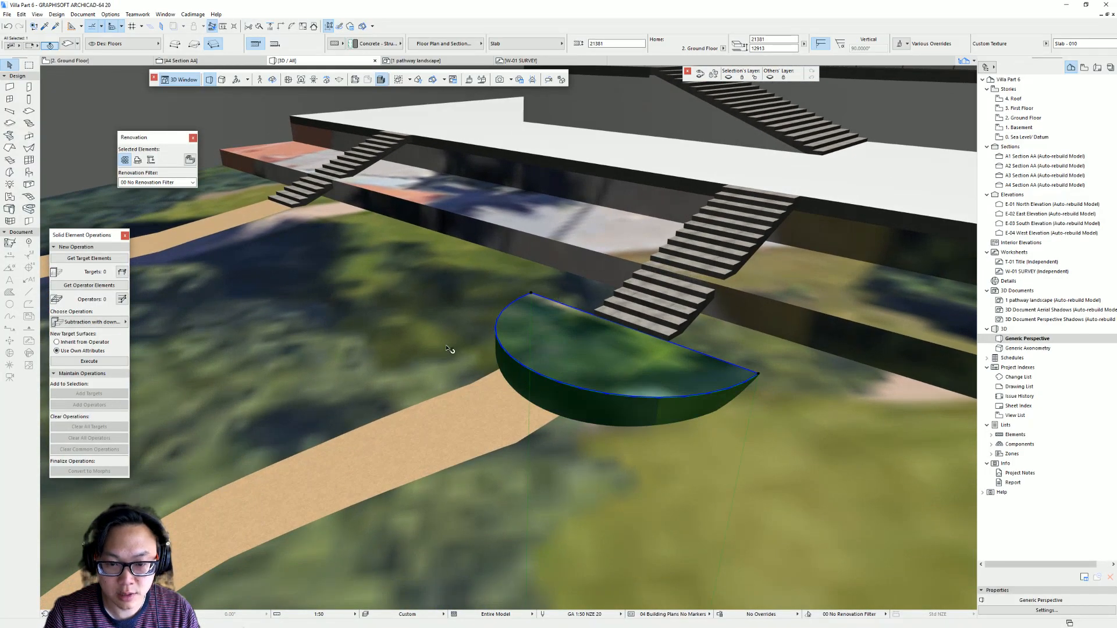
shift+middle_drag(649, 413, 527, 380)
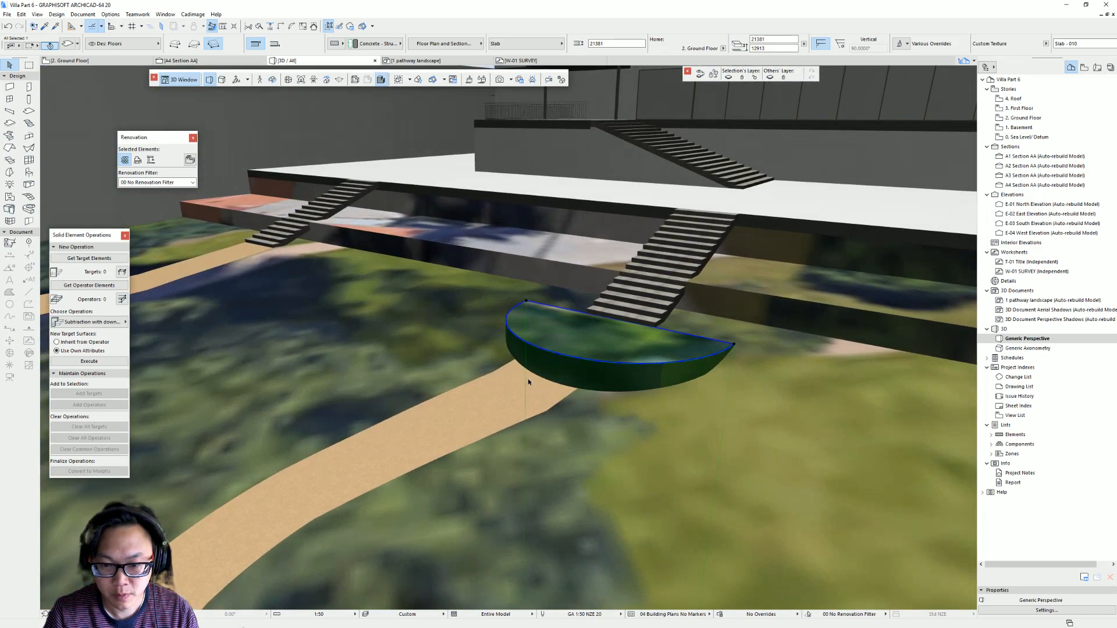
- Check the pathway slab's settings and override the semicircular slab's surfaces with Stone - Sandstone 01
key(ctrl+t)
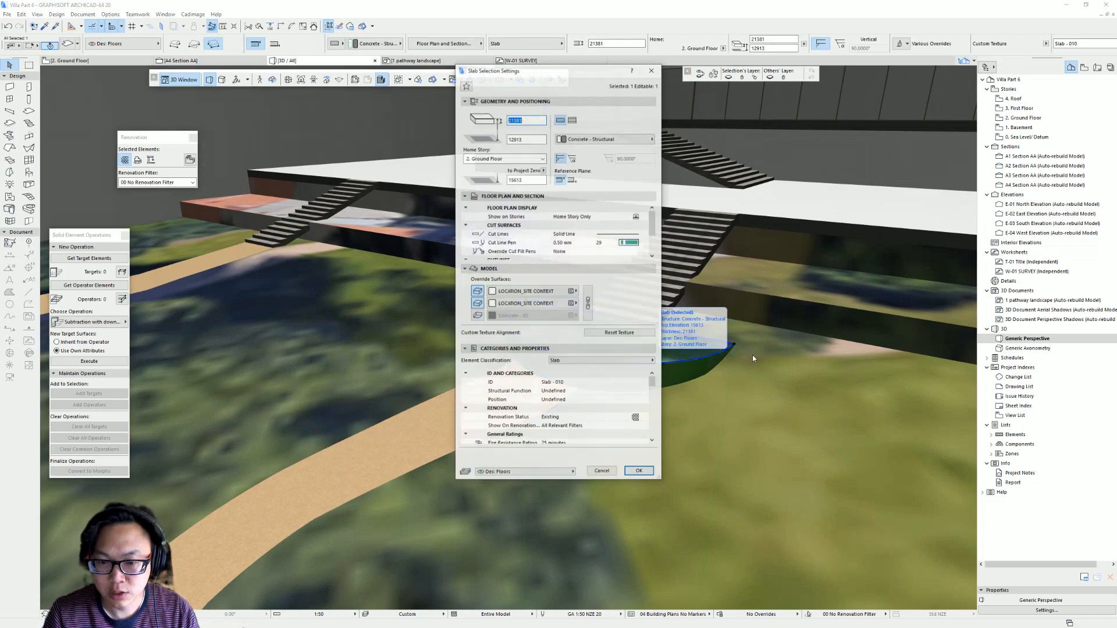
key(Escape)
click(423, 431)
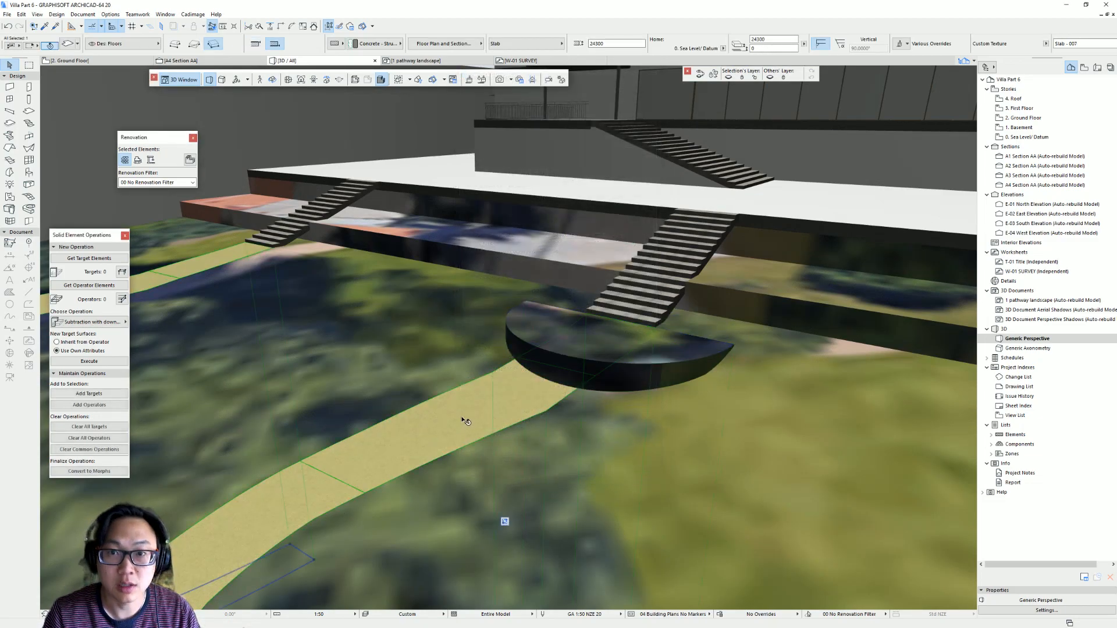
key(ctrl+t)
key(Escape)
click(621, 356)
key(ctrl+t)
click(523, 291)
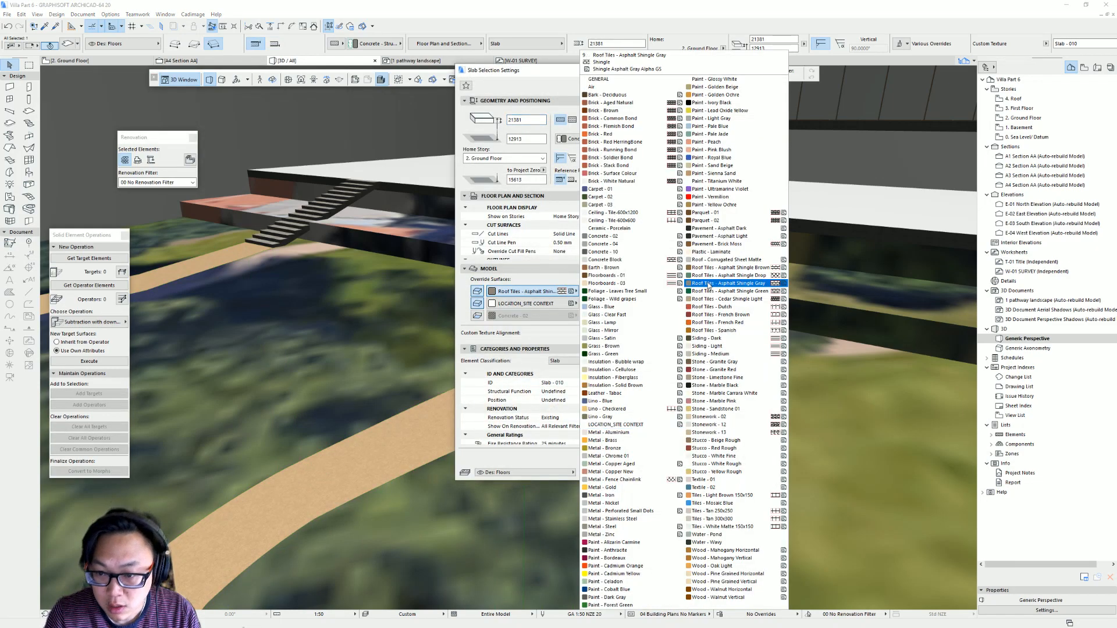
click(718, 409)
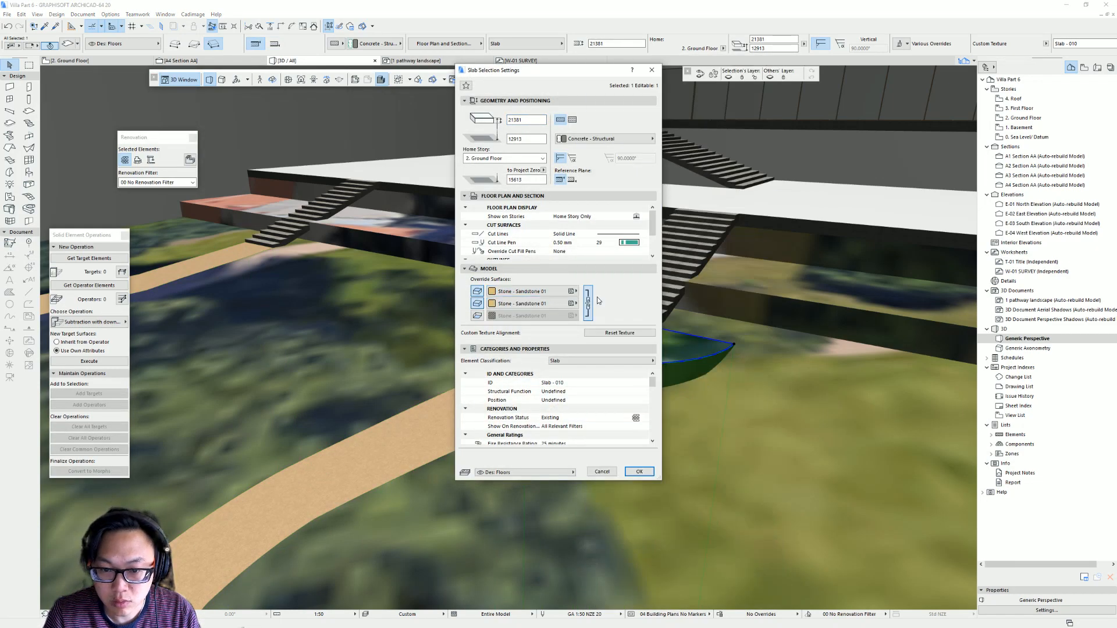
key(Return)
key(Escape)
scroll(614, 381, up, 5)
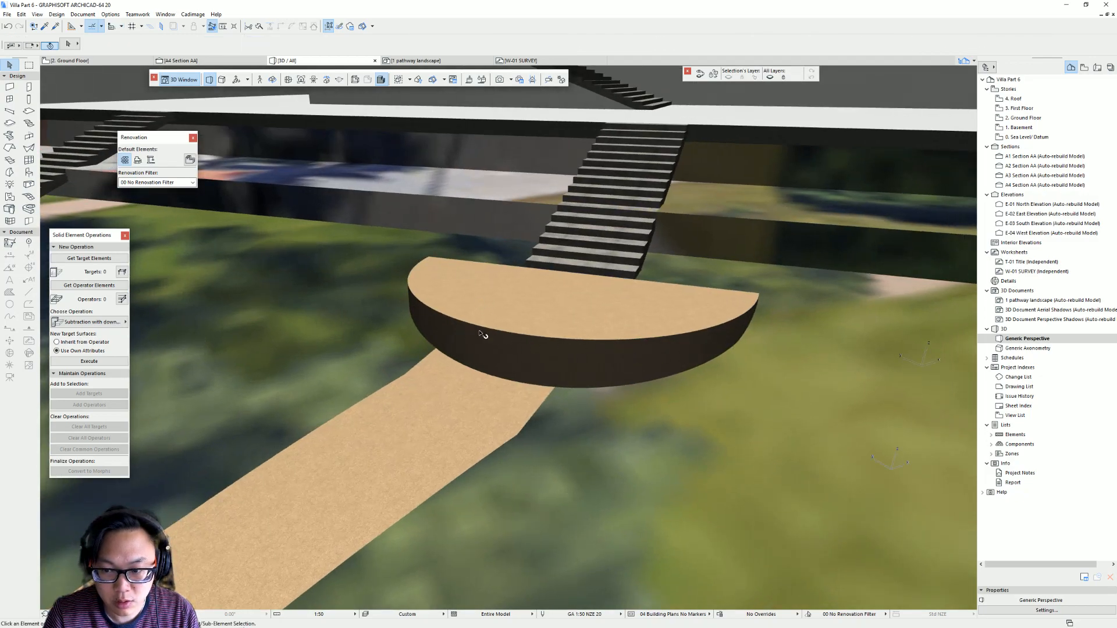
- Add new points to the terrain mesh along the semicircular landing's arc on the ground floor plan, using Fit to User Ridges, and show the model in 3D
key(F2)
middle_drag(299, 394, 465, 349)
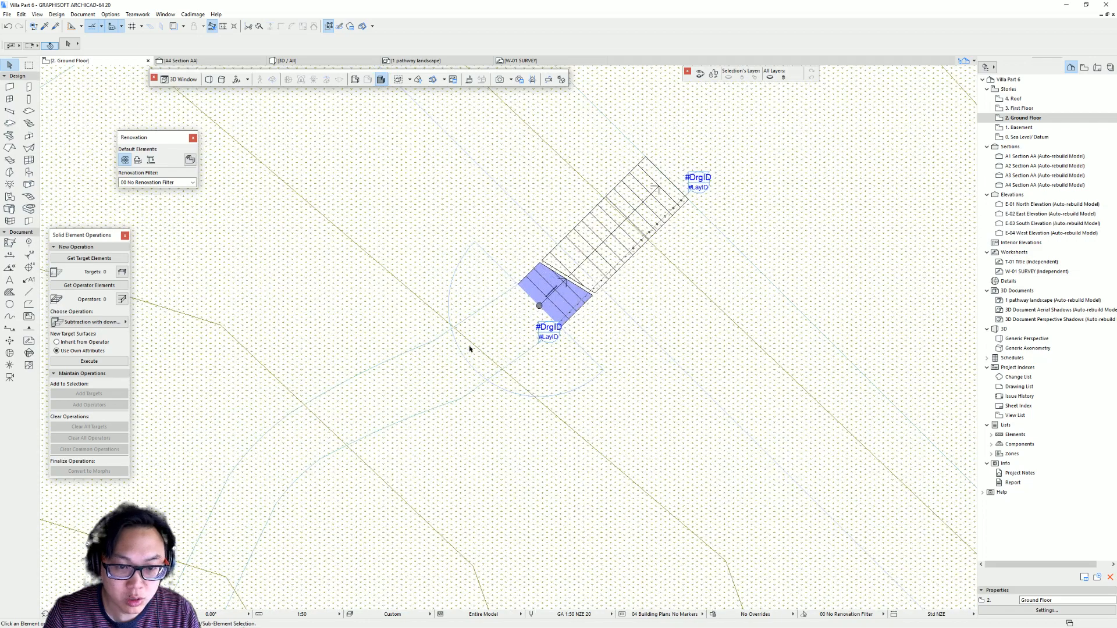
click(492, 284)
key(Escape)
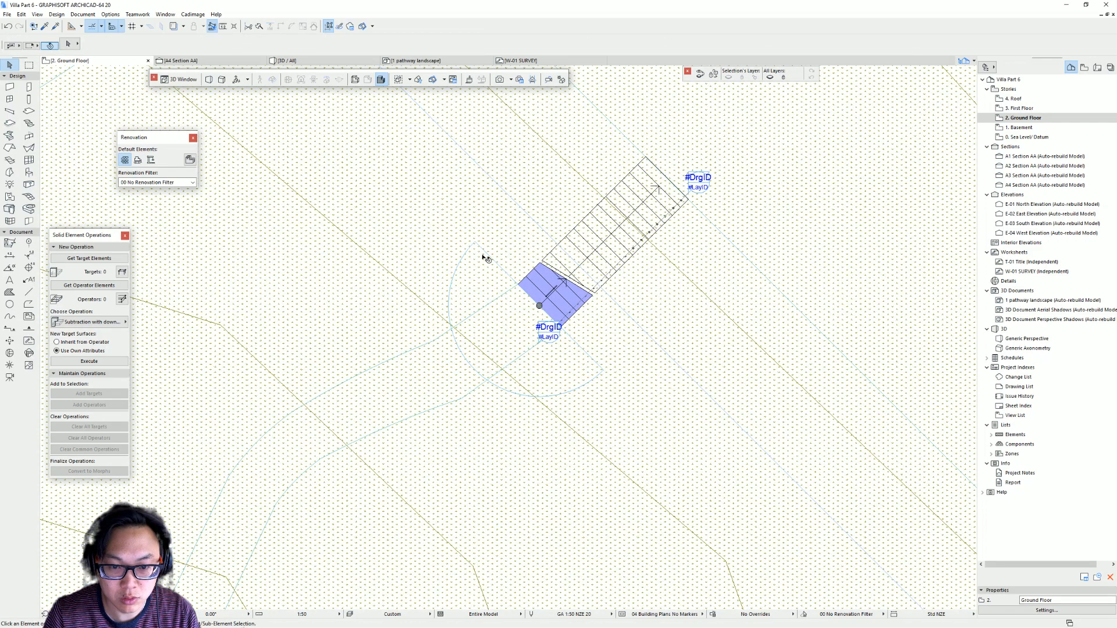
right_click(449, 227)
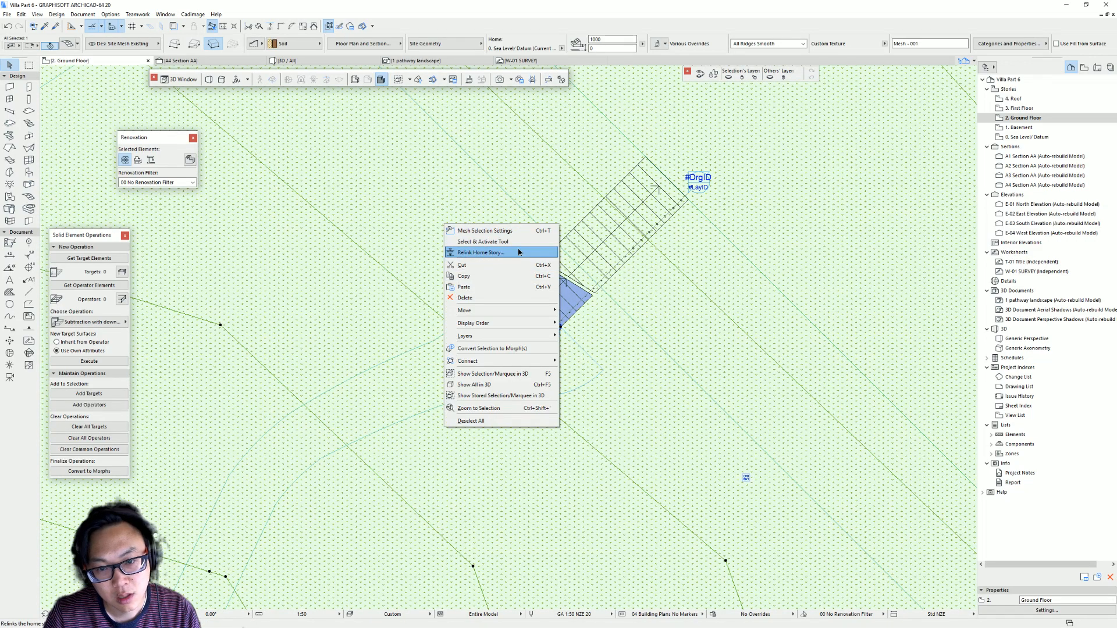
click(483, 241)
click(453, 280)
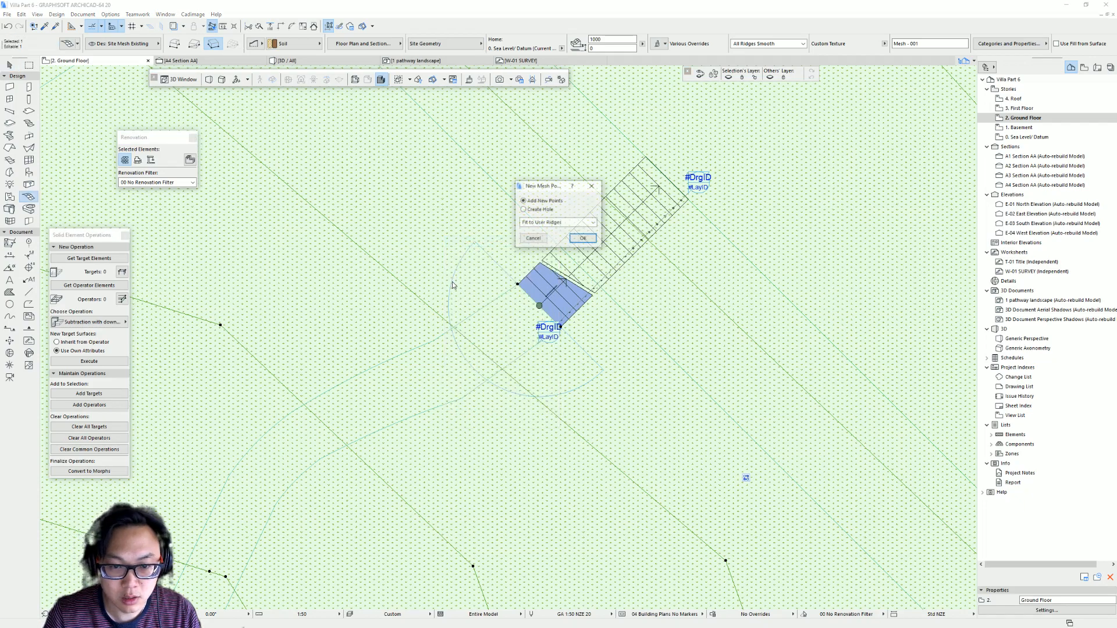
click(582, 238)
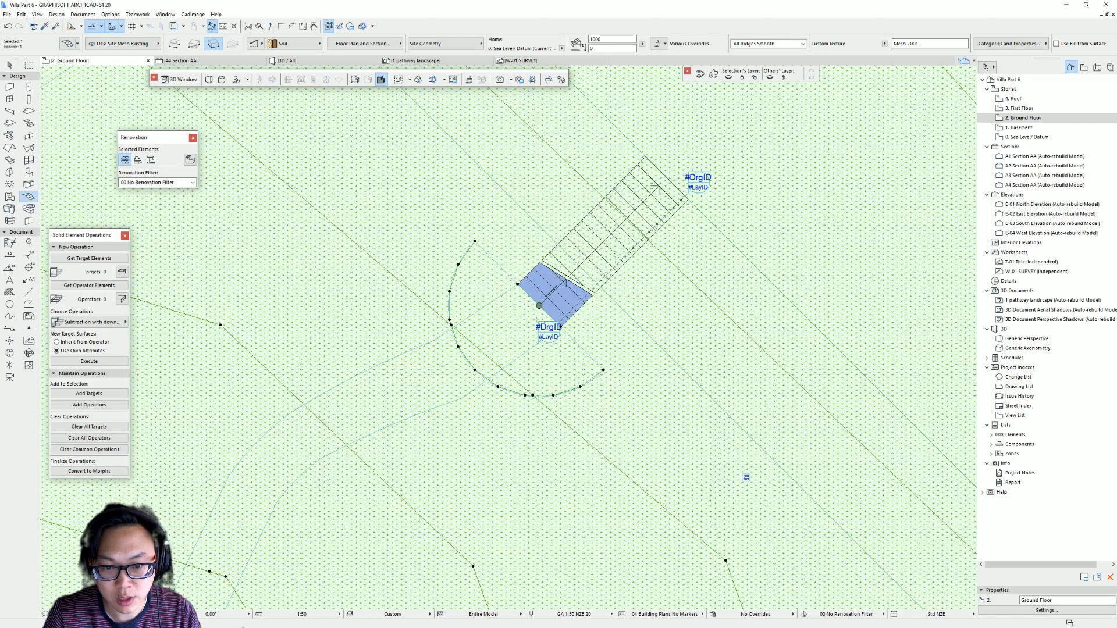
scroll(455, 385, up, 4)
middle_drag(454, 357, 466, 381)
scroll(472, 343, down, 5)
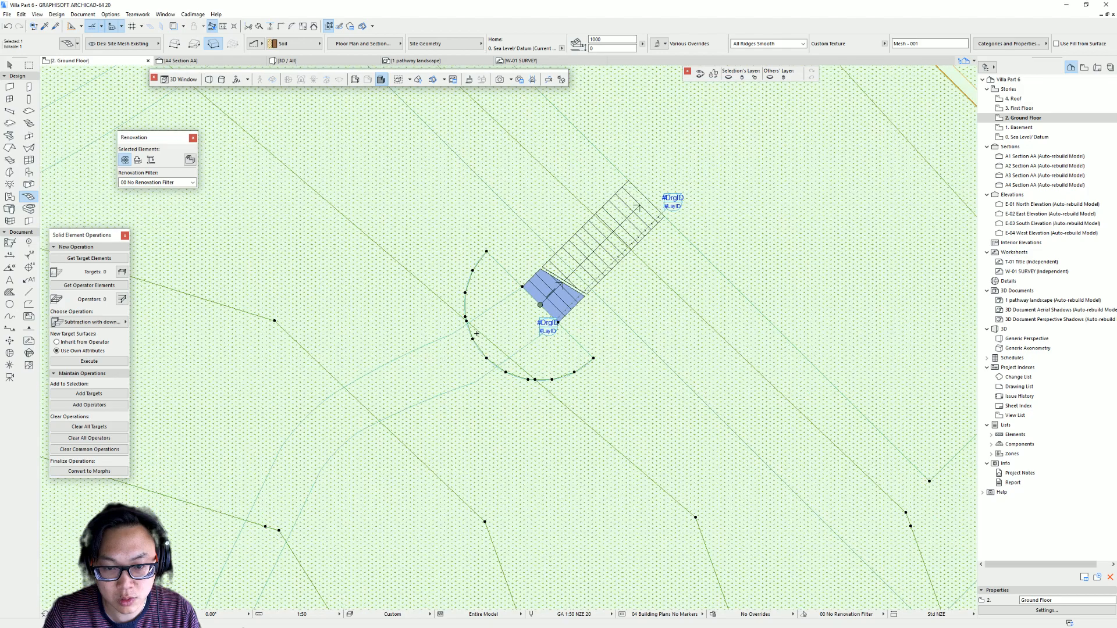
key(Escape)
click(518, 401)
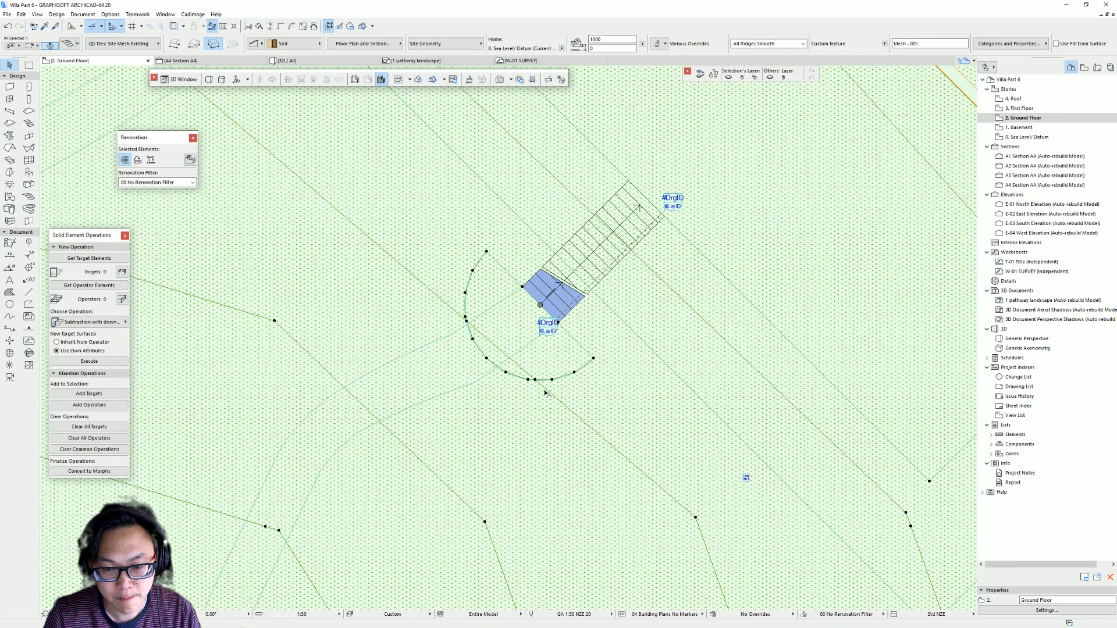
key(F3)
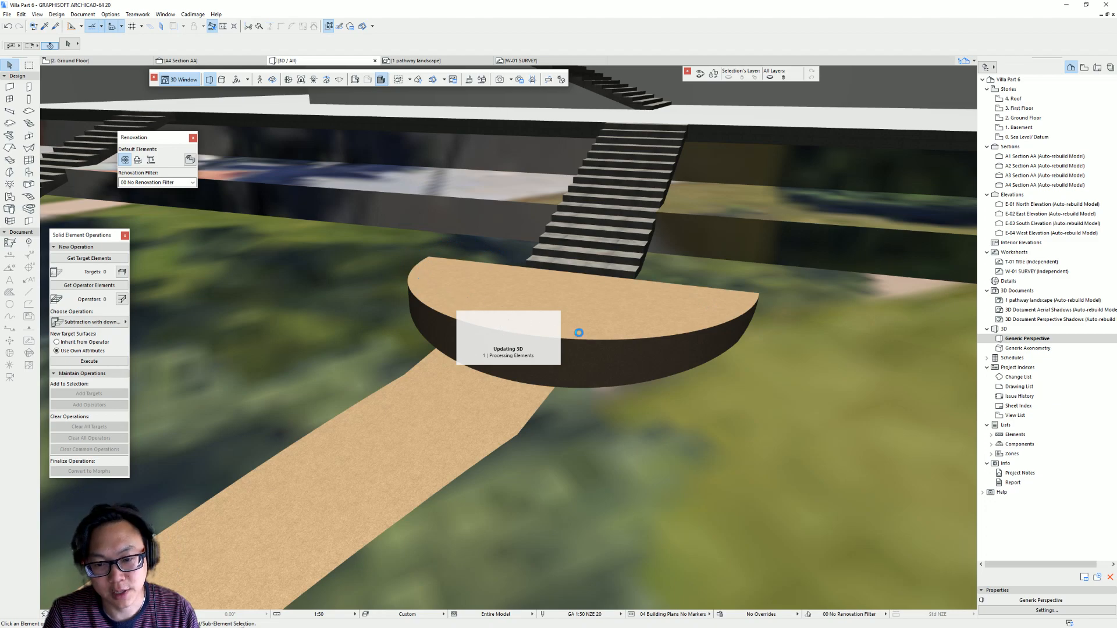
- Raise the terrain mesh's points along the semicircular landing's arc on the ground floor plan, applying the height to all, and show the model in 3D
scroll(663, 407, down, 3)
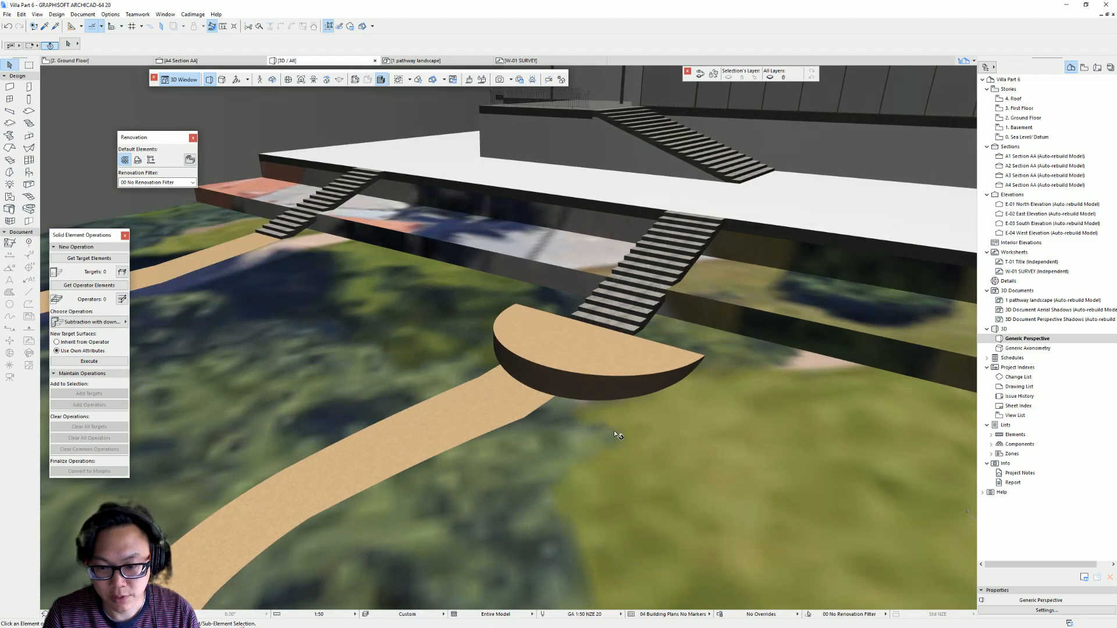
click(616, 433)
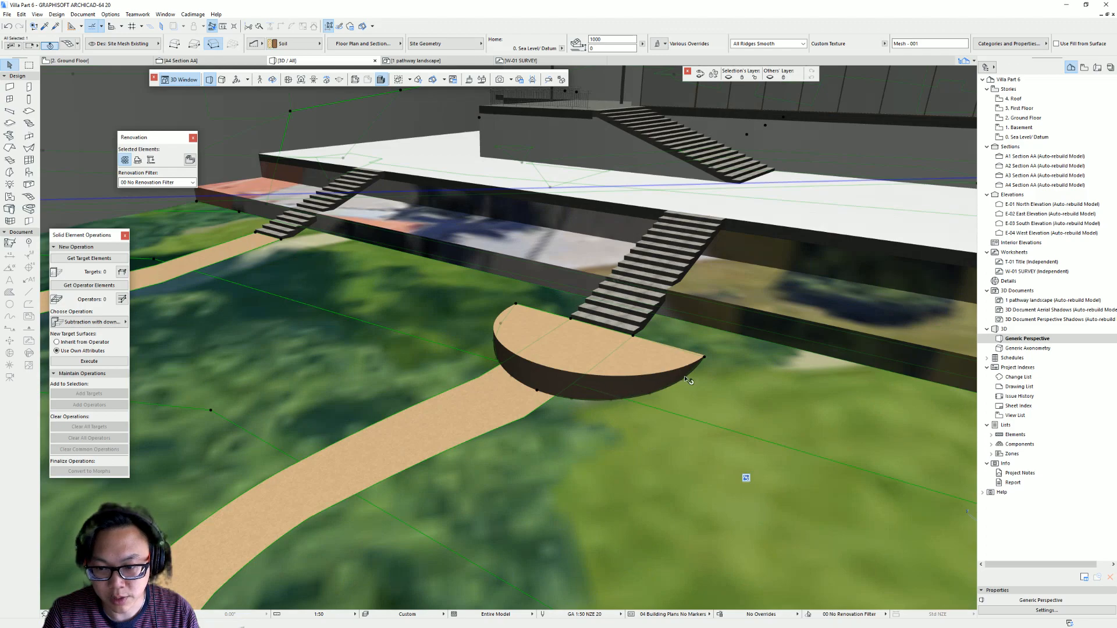
shift+middle_drag(704, 367, 492, 227)
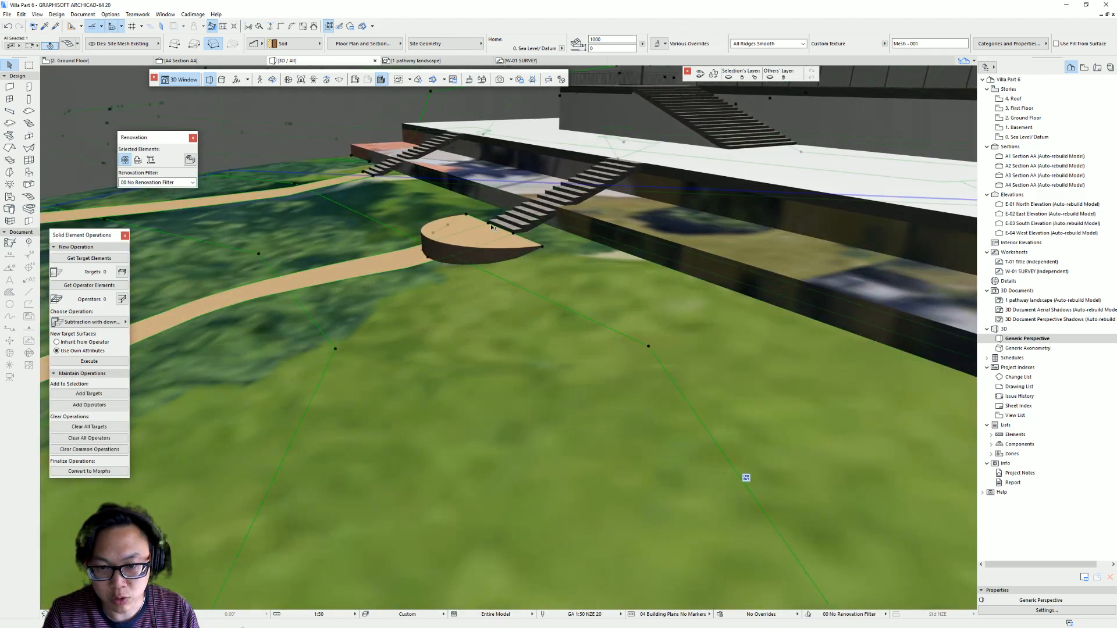
scroll(492, 226, up, 2)
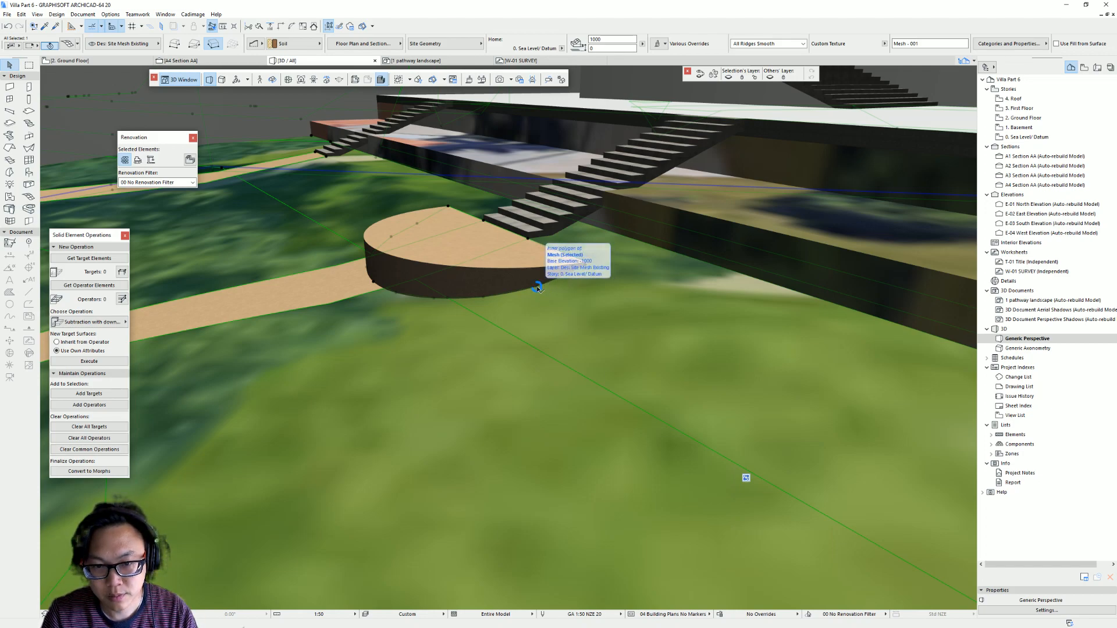
key(F2)
scroll(618, 309, up, 2)
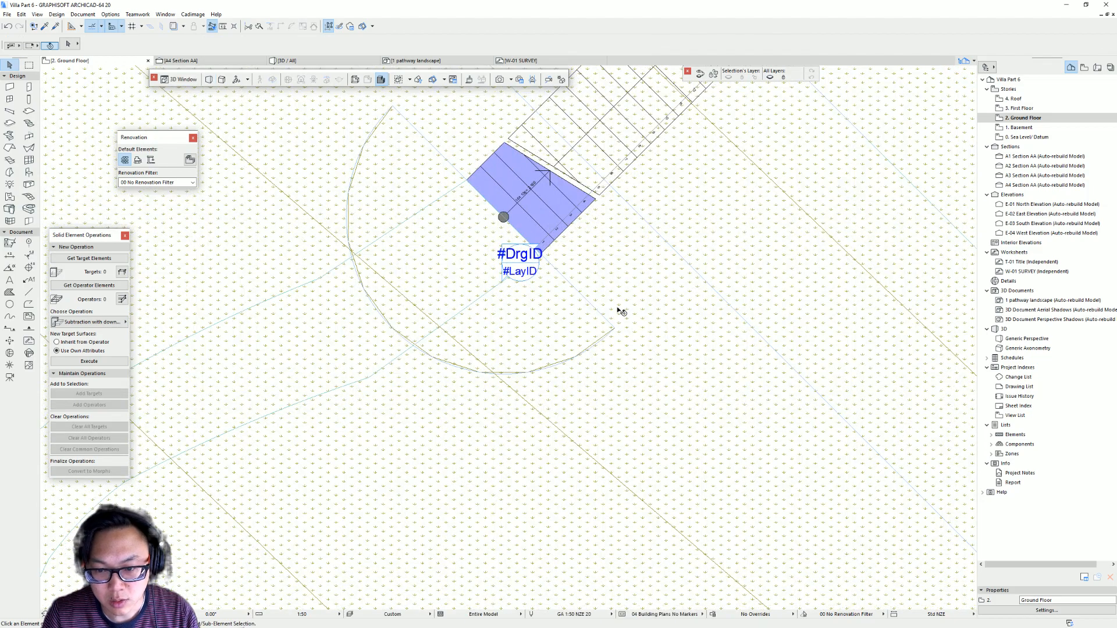
click(616, 330)
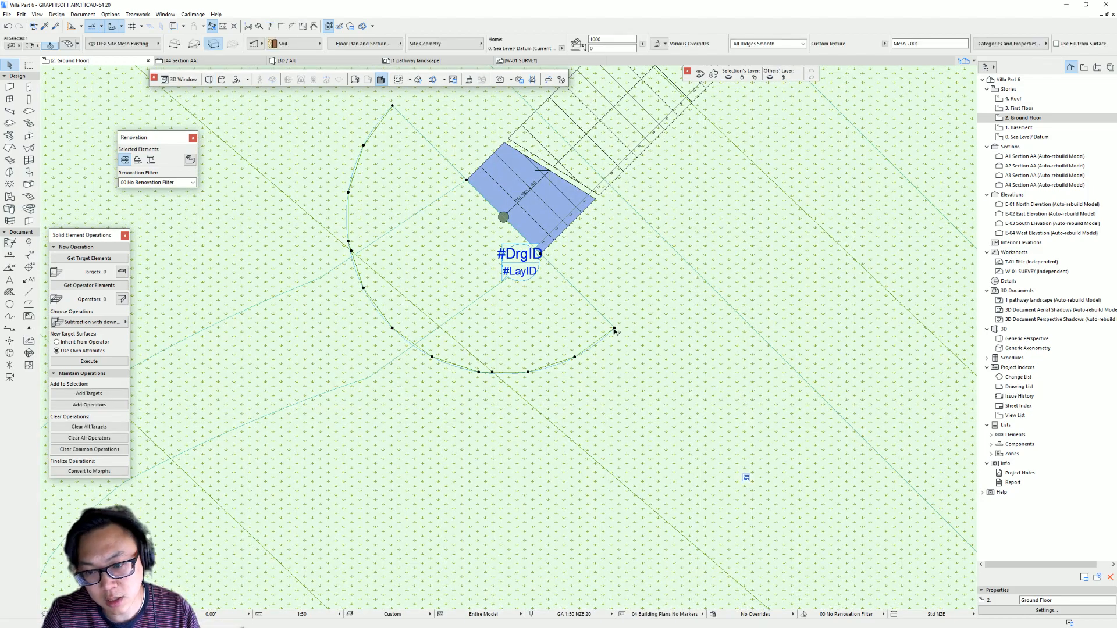
click(614, 330)
click(668, 369)
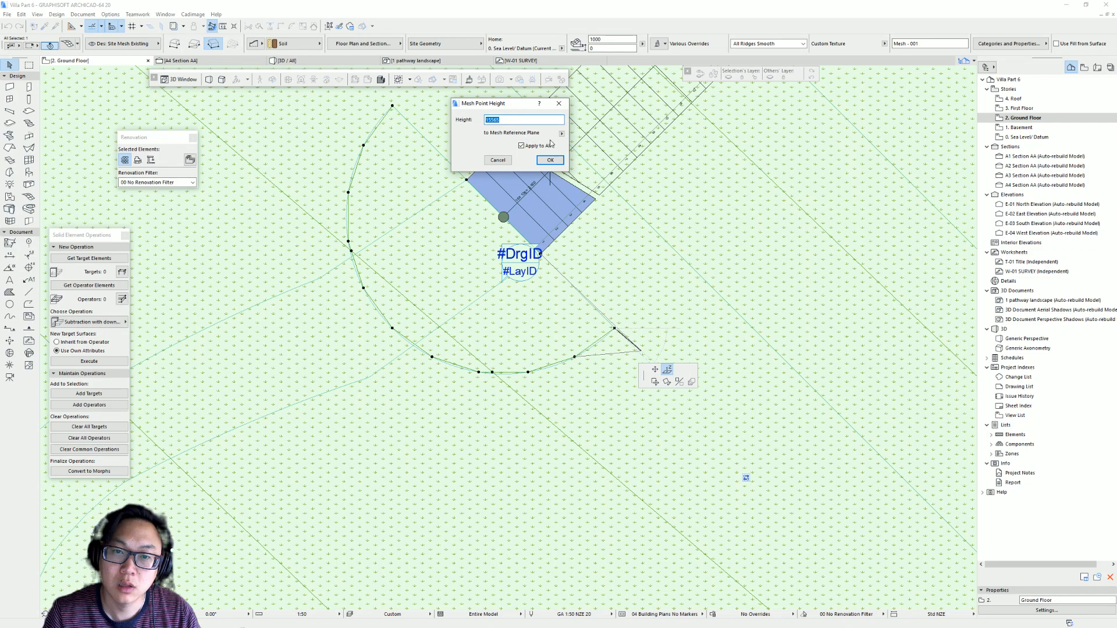
click(550, 160)
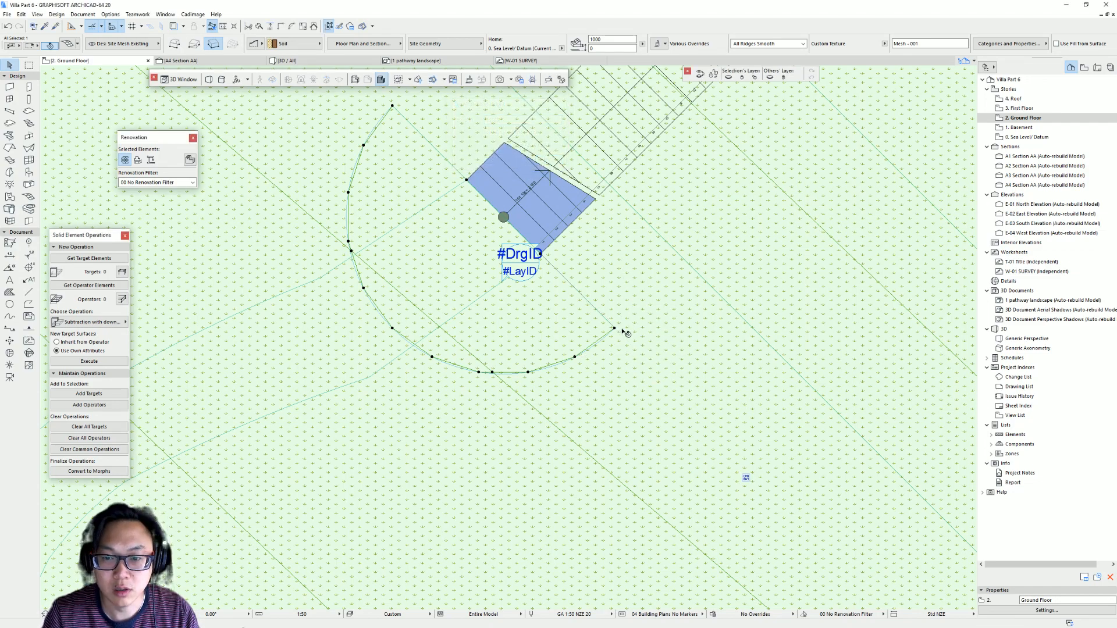
key(F3)
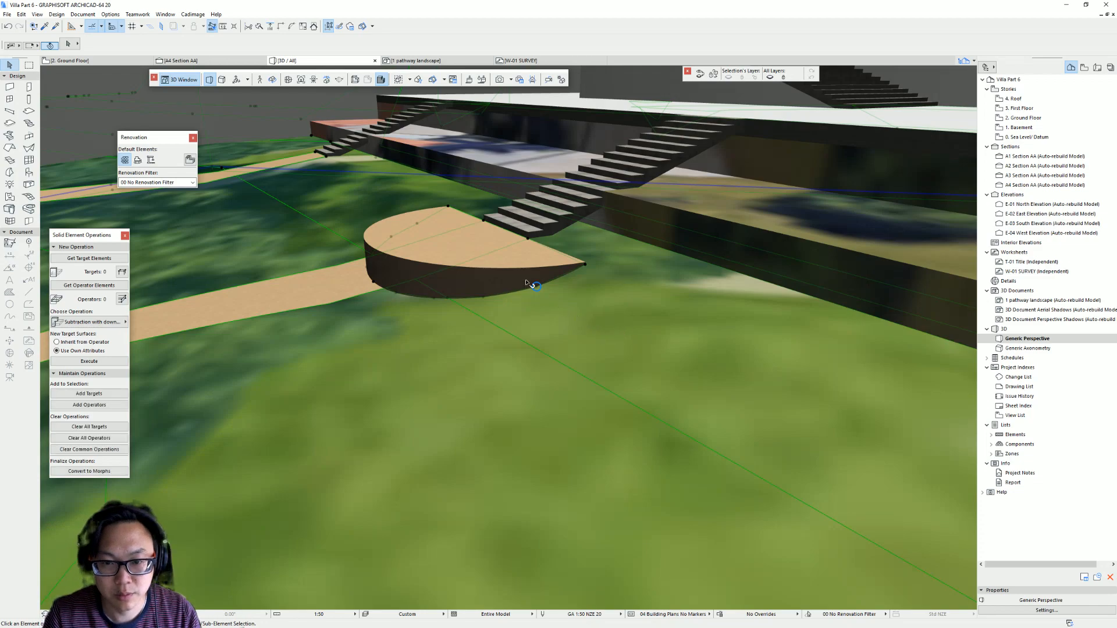
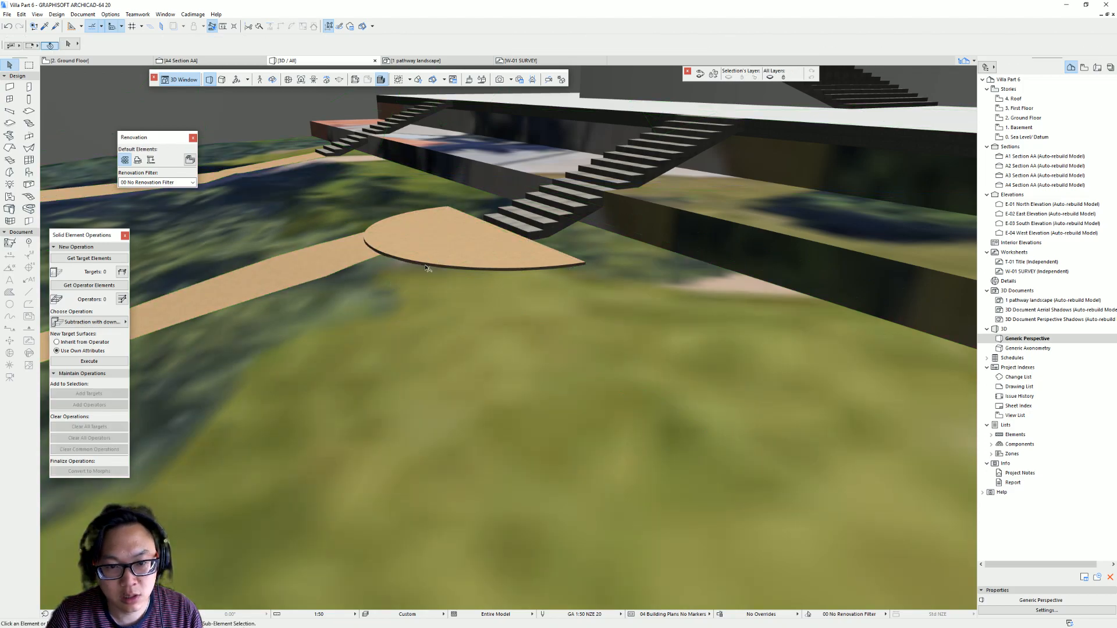
- Try to stretch the semicircular slab's top up to the foot of the garden stair in 3D, and undo the change
scroll(429, 267, down, 3)
shift+middle_drag(429, 267, 513, 306)
click(513, 306)
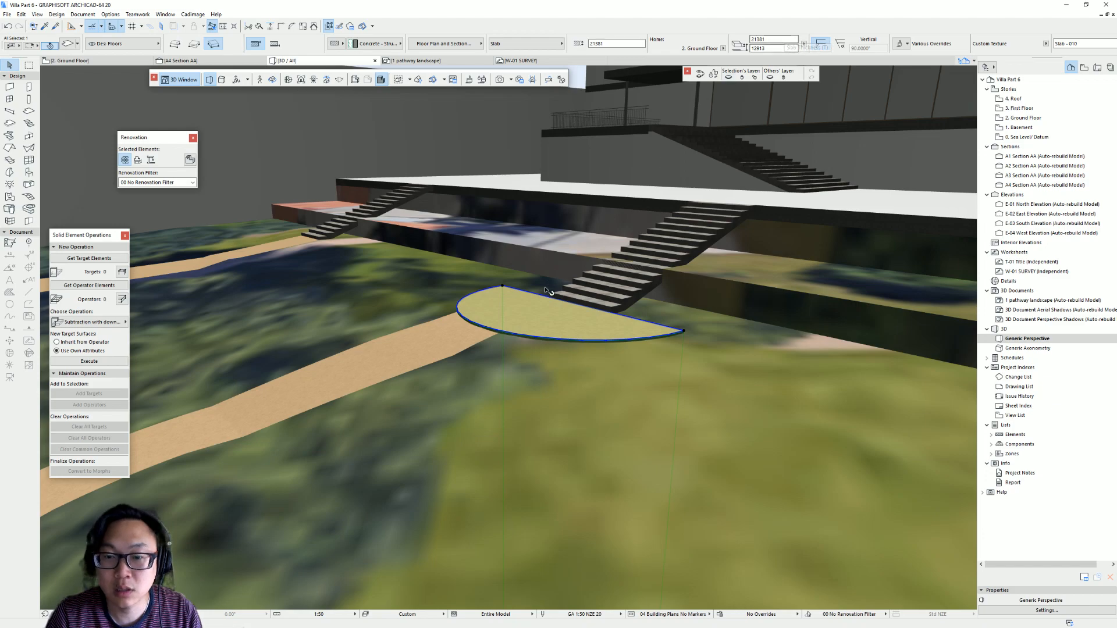
click(685, 334)
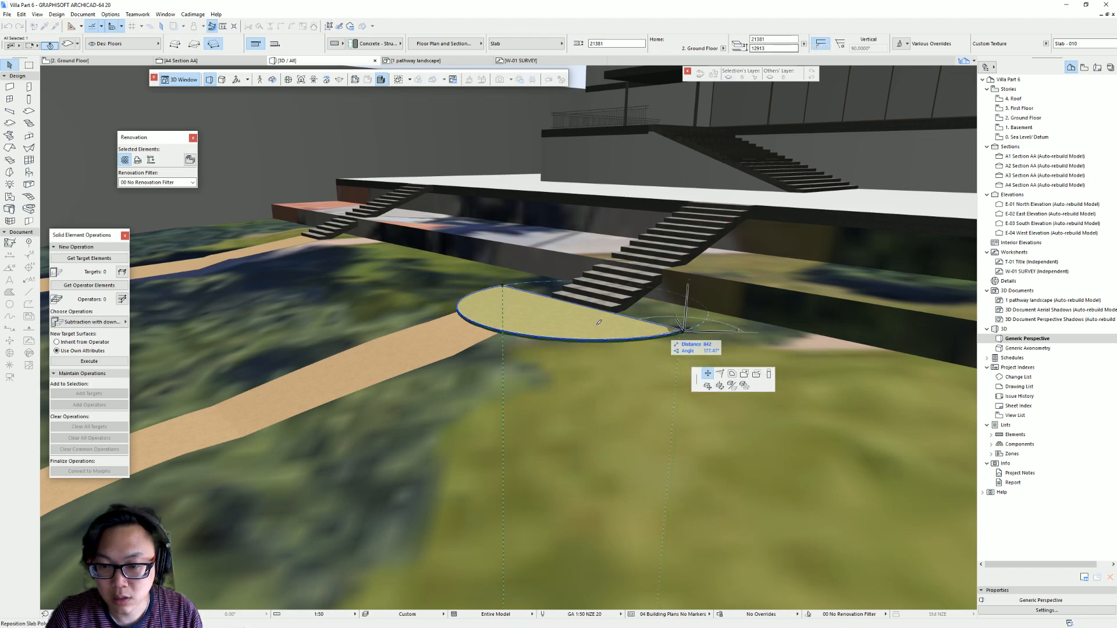
scroll(726, 385, up, 5)
click(723, 374)
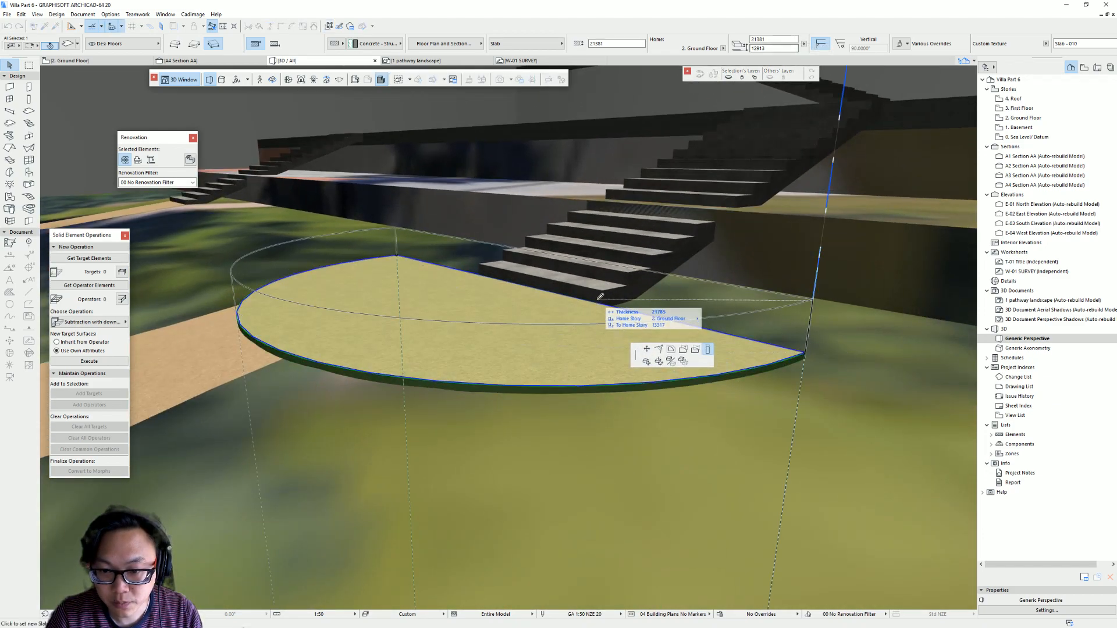
click(605, 295)
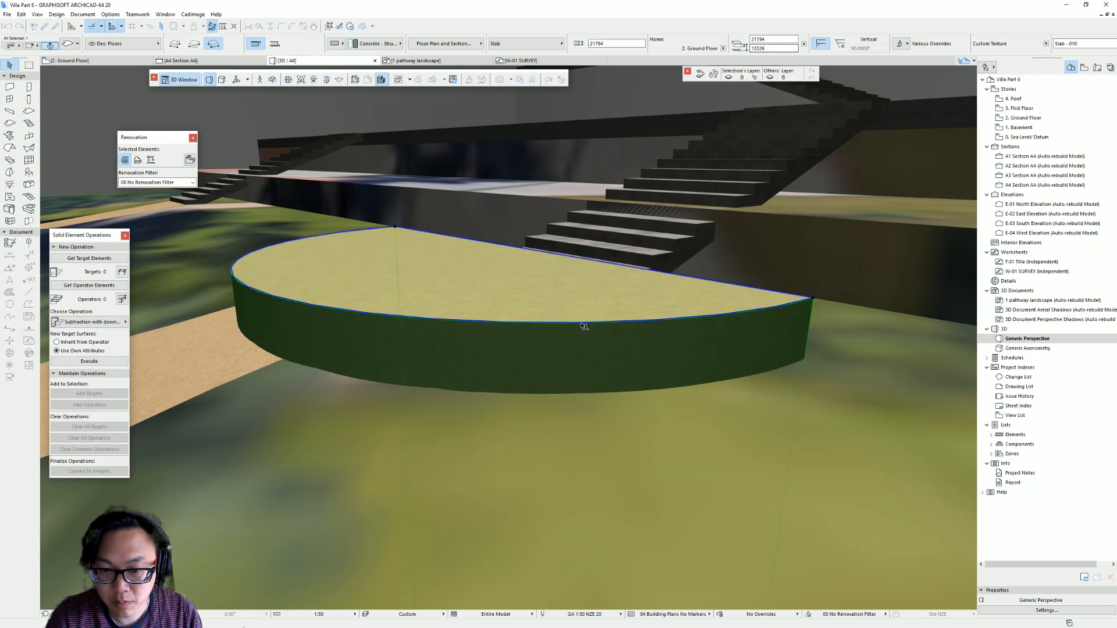
key(ctrl+z)
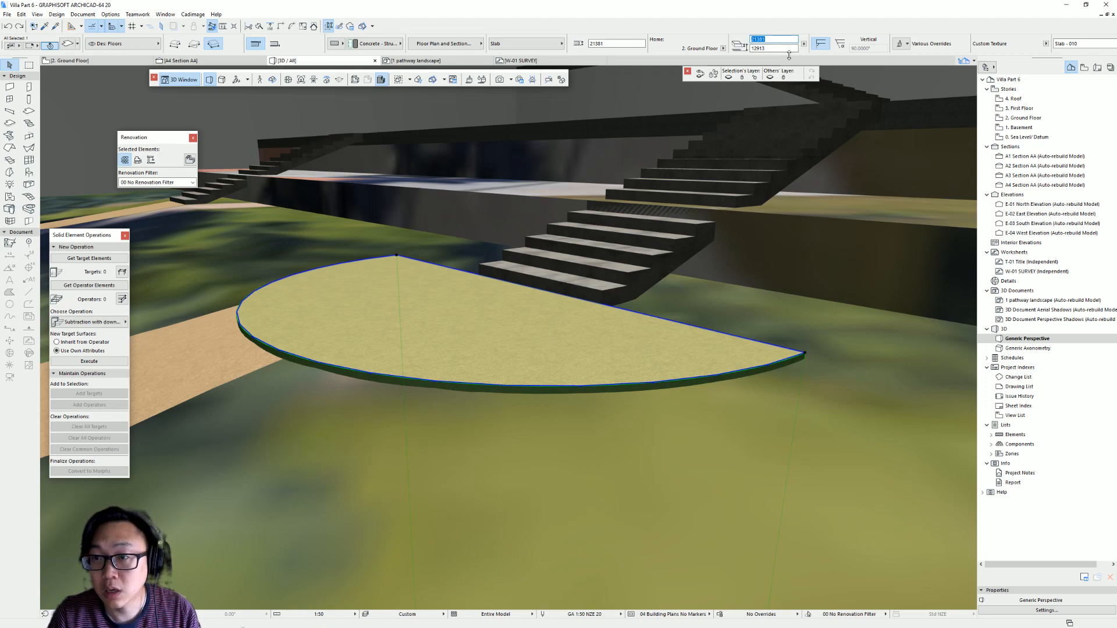
- Set the semicircular slab's thickness to 21400 mm and its reference plane offset to the home story to 13000 mm
text(2)
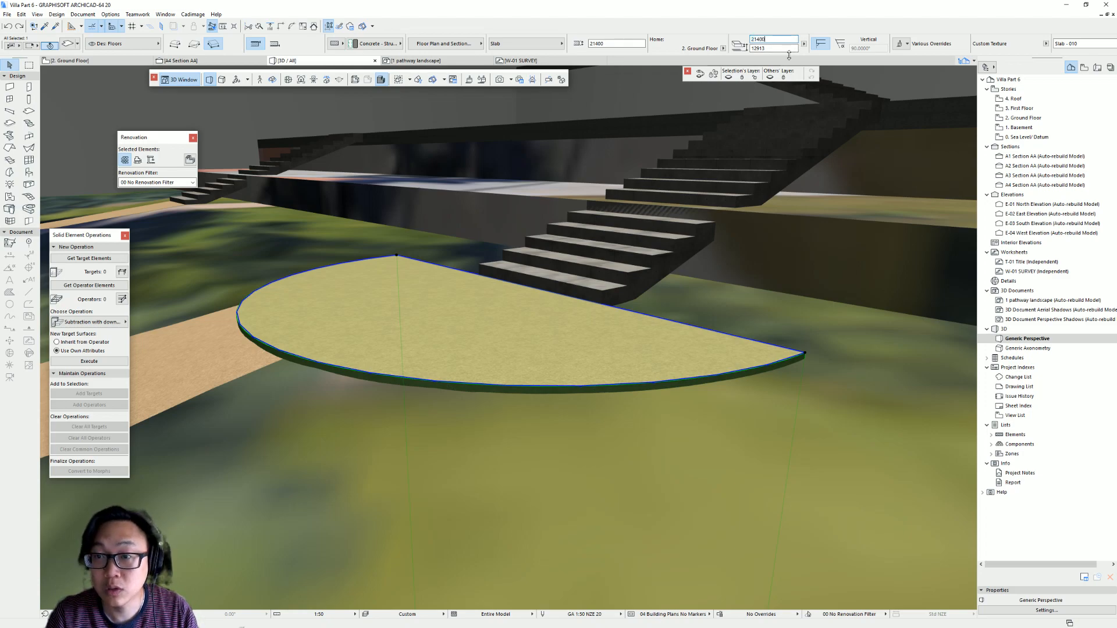
text(1400)
key(Return)
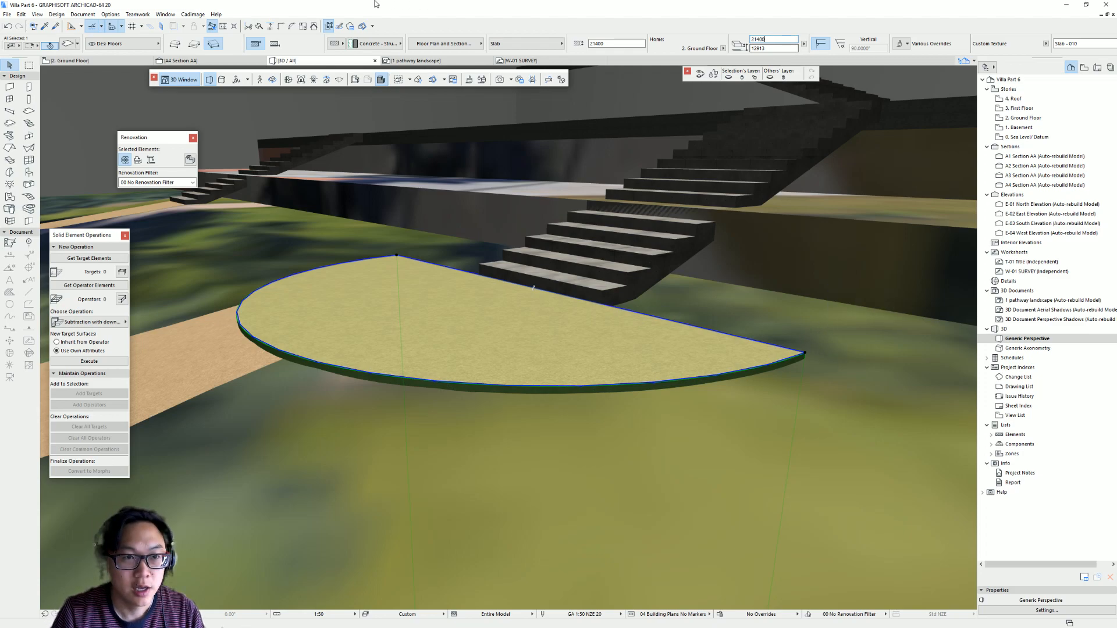
click(774, 48)
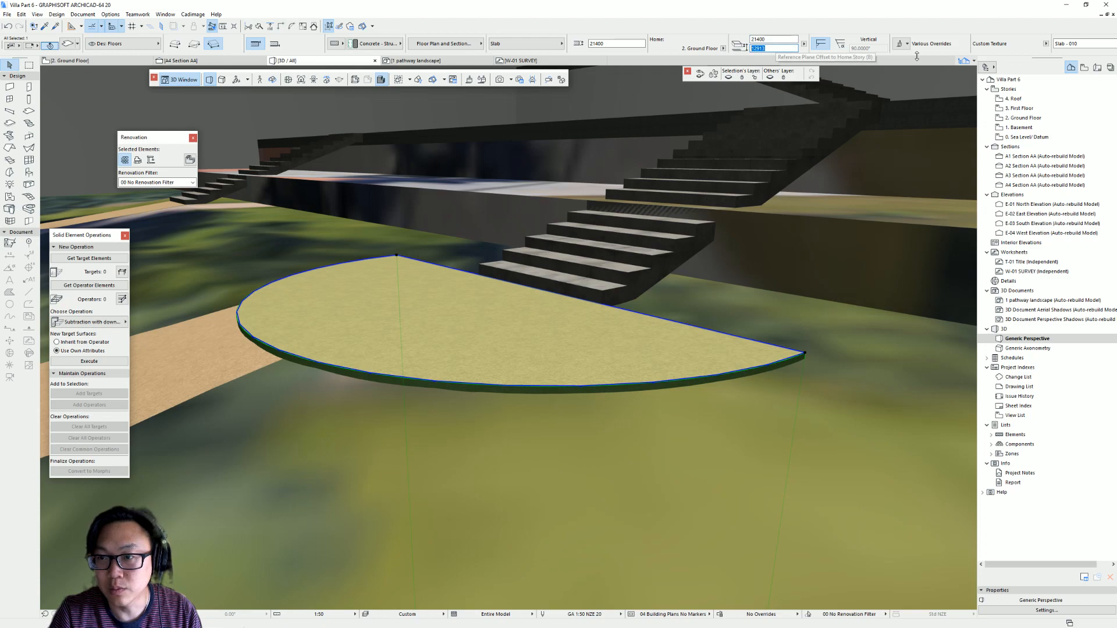
text(13000)
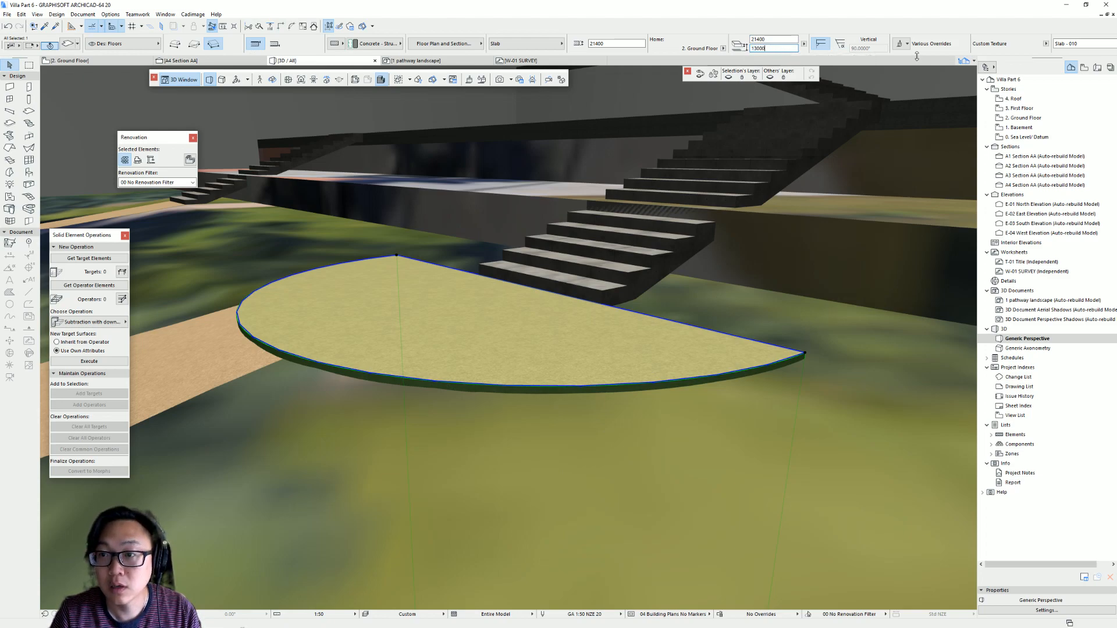
key(Return)
- Check the semicircular slab's height against the lowest stair tread and set its offset to the home story to 12950 mm
shift+middle_drag(678, 265, 791, 340)
click(843, 352)
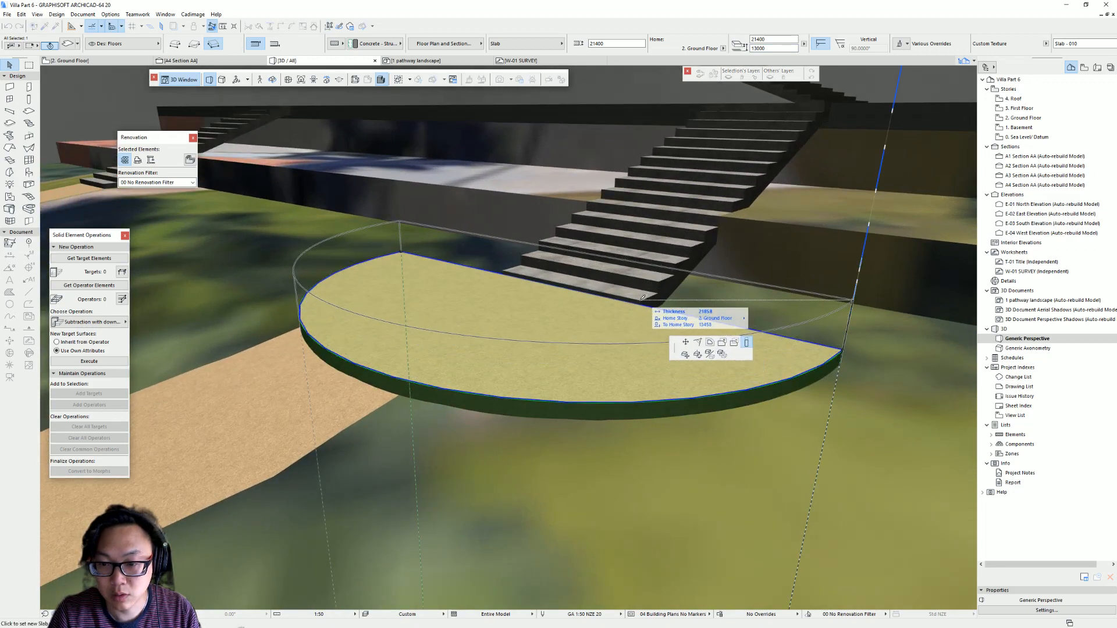
key(Escape)
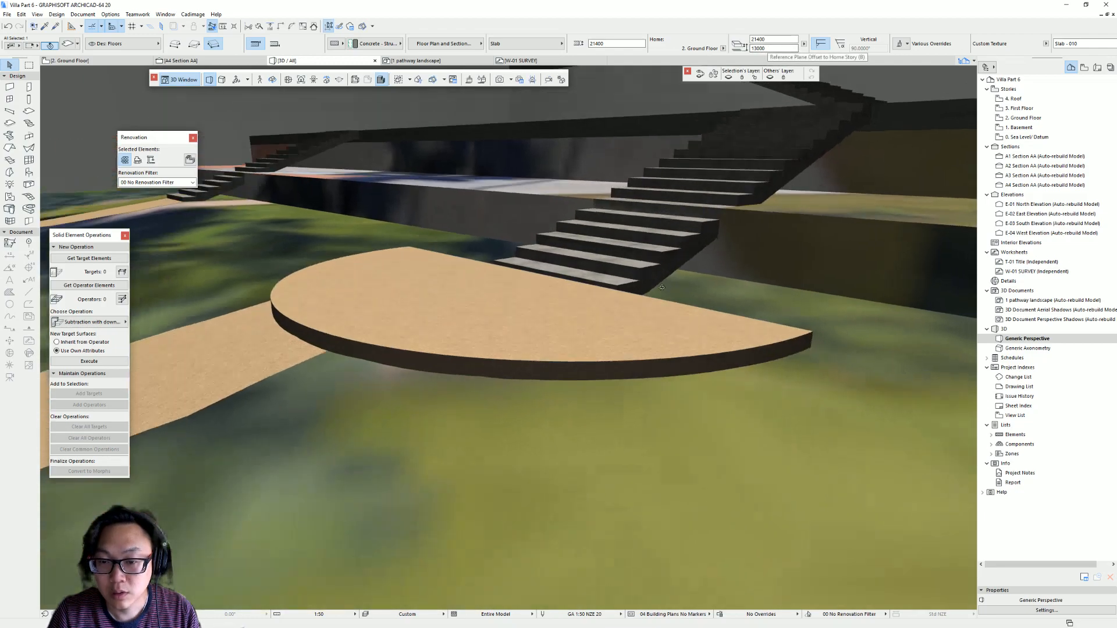
shift+middle_drag(662, 287, 522, 249)
click(768, 48)
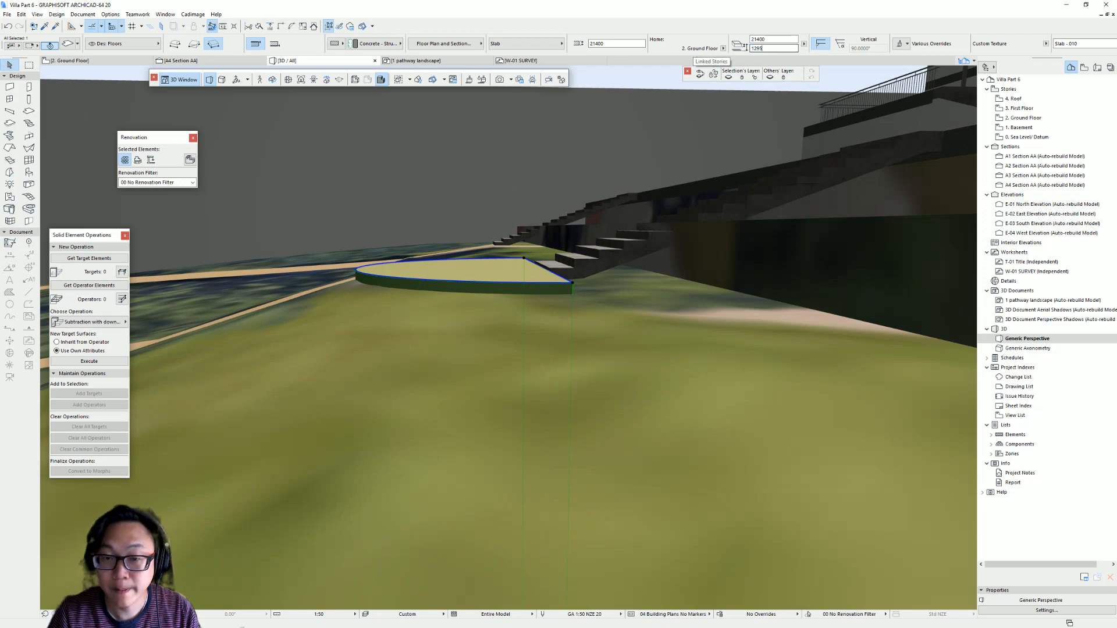
key(Return)
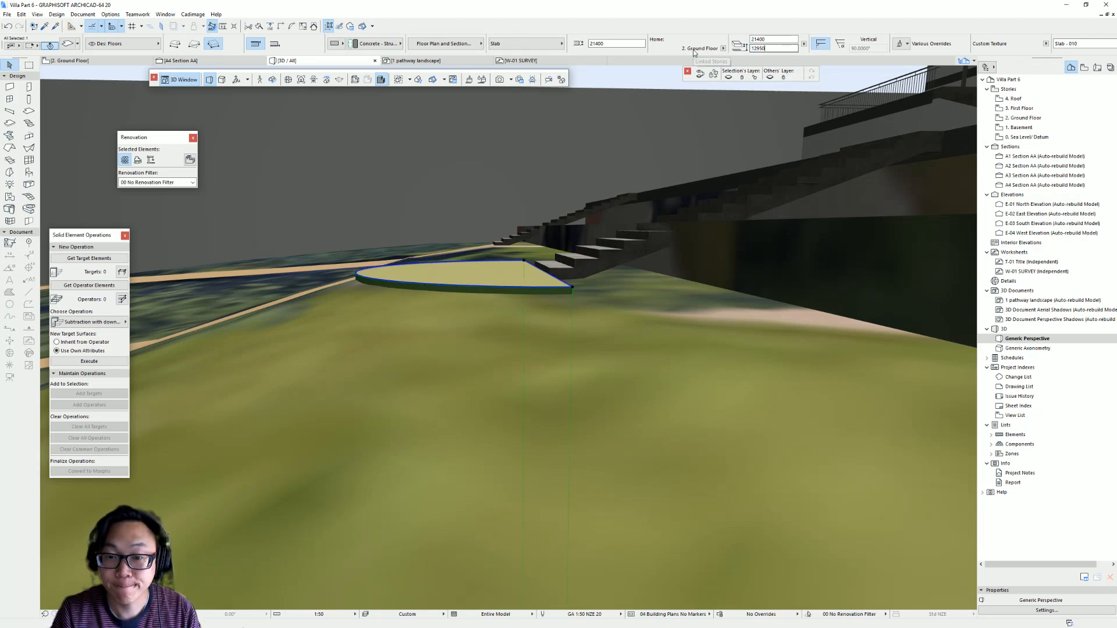
- Override the lower terrace slab's surfaces with Grass - Green on the top and Stonework - 13 on the edges
shift+middle_drag(523, 250, 693, 340)
click(694, 339)
key(ctrl+t)
click(554, 293)
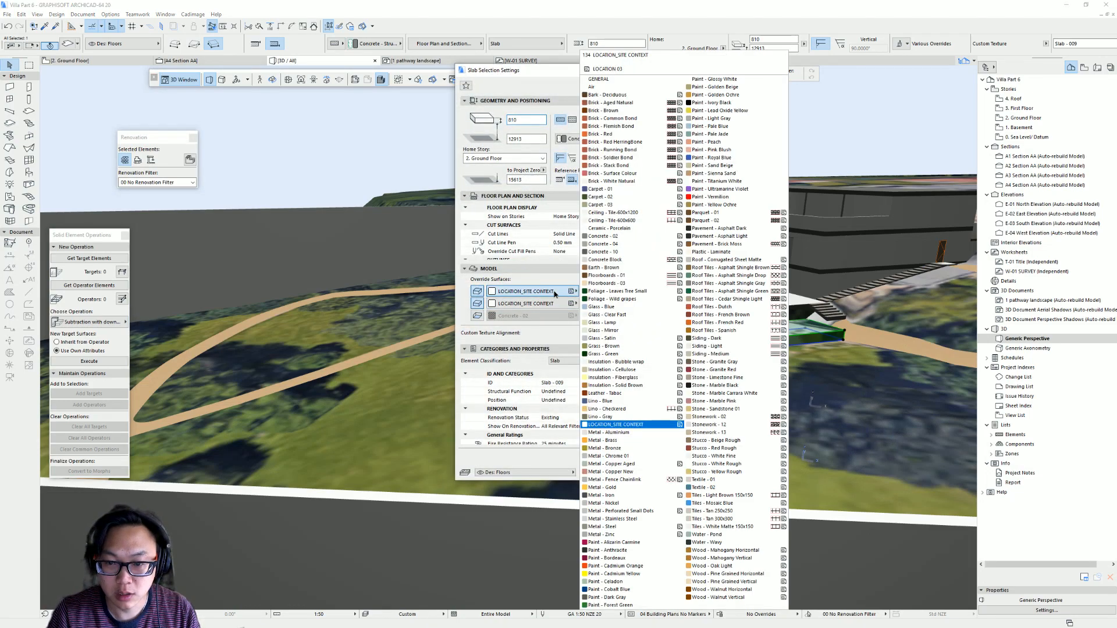
click(535, 310)
click(478, 304)
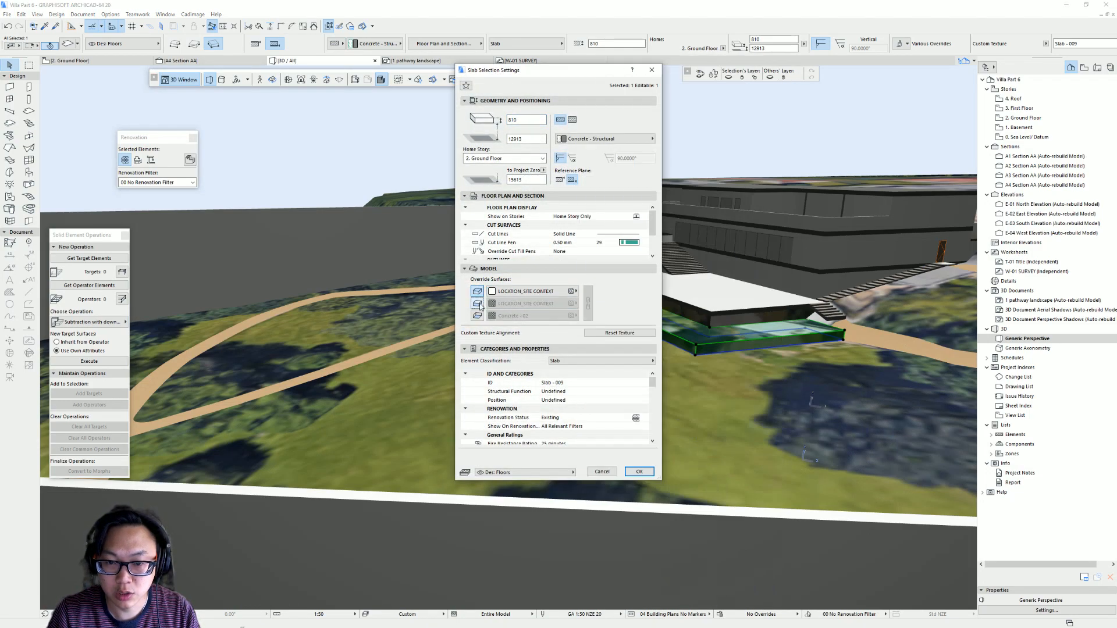
click(478, 303)
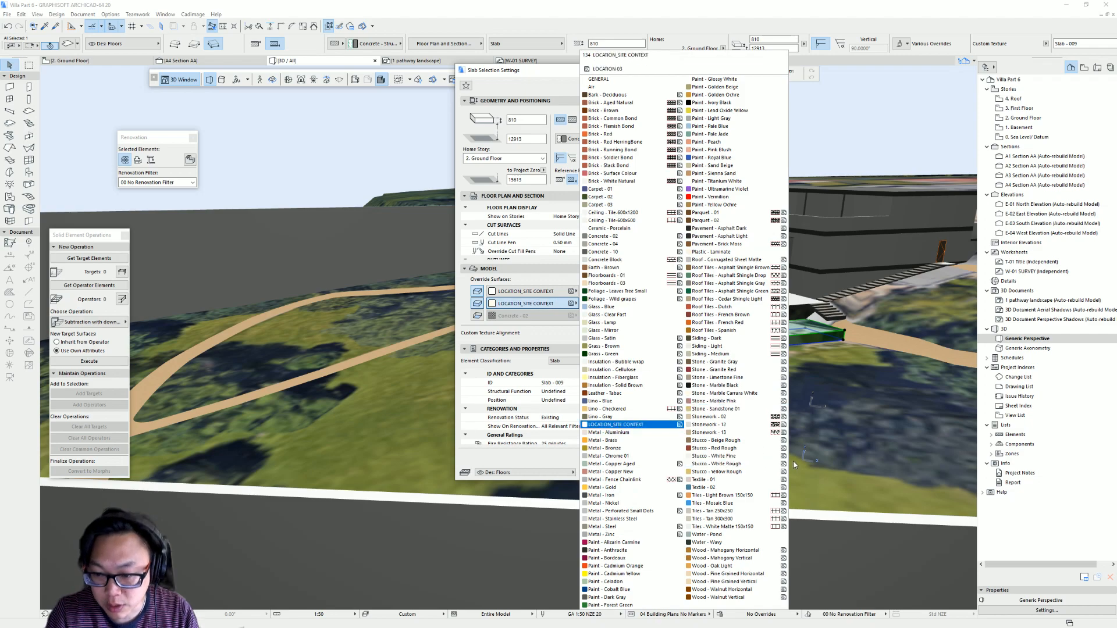
click(761, 433)
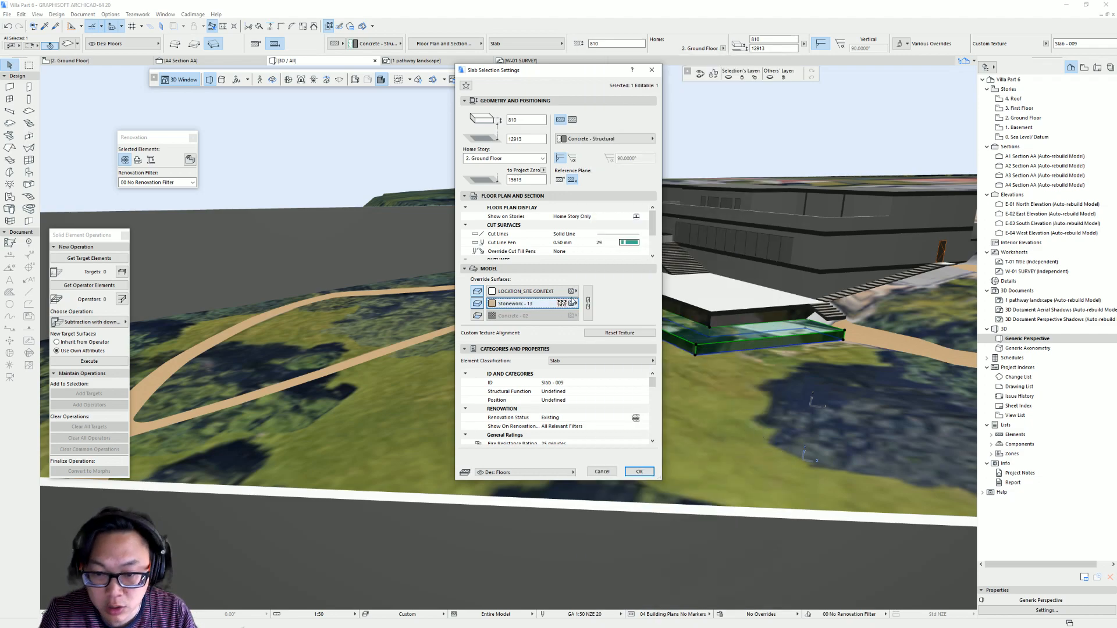
click(563, 295)
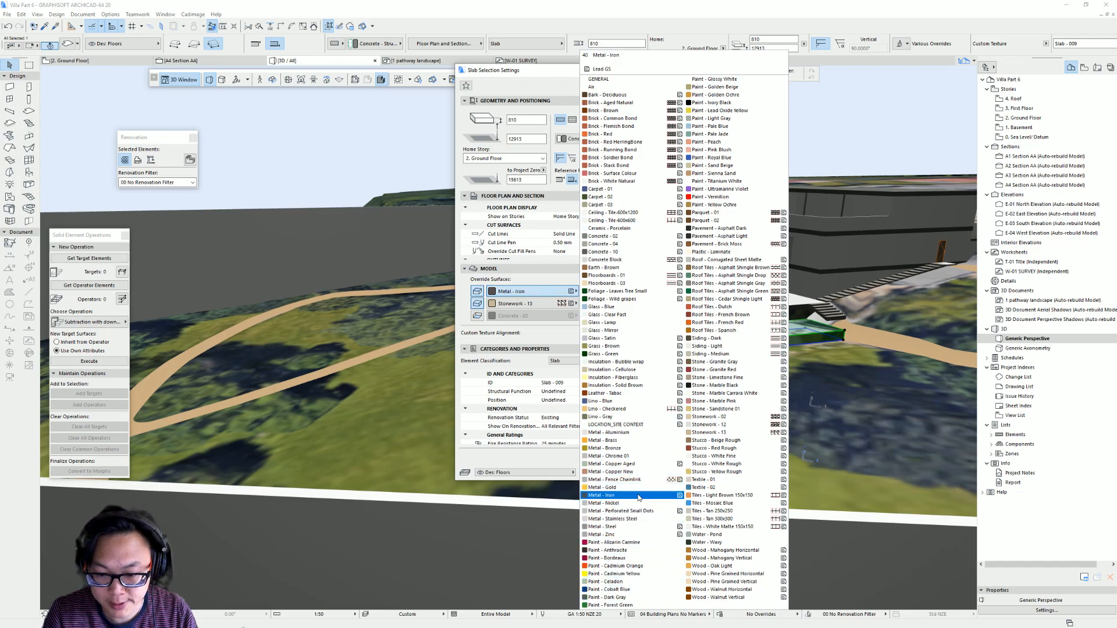
click(636, 354)
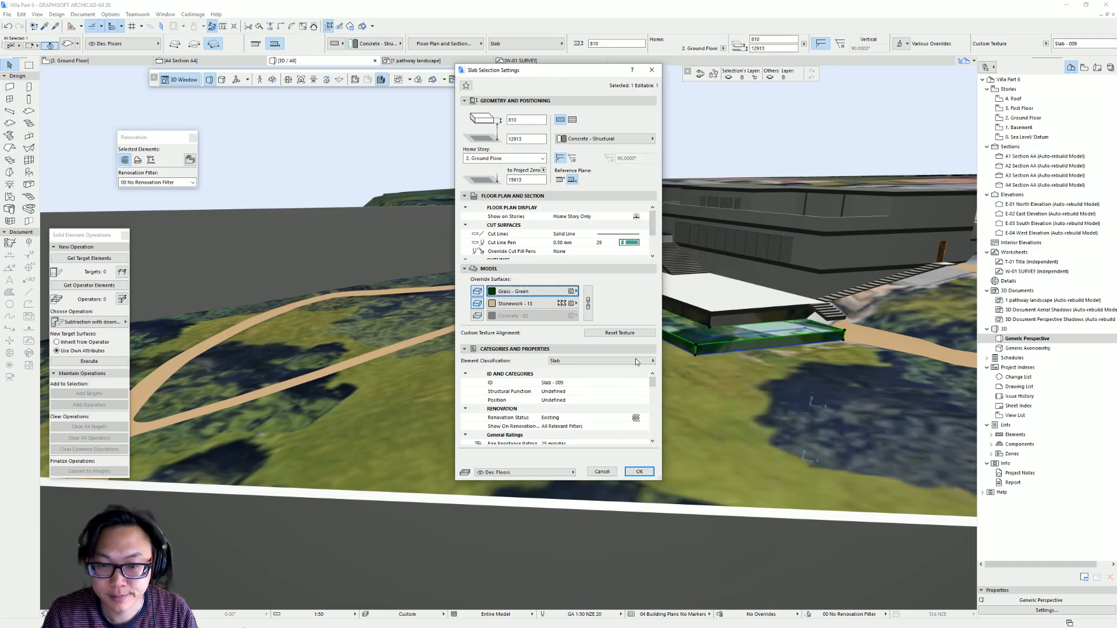
click(639, 471)
- Examine the resurfaced terrace slab in 3D and compare it with the stair and stone retaining wall in the Google Maps street-level view
scroll(697, 346, up, 5)
shift+middle_drag(697, 347, 644, 287)
scroll(567, 262, up, 5)
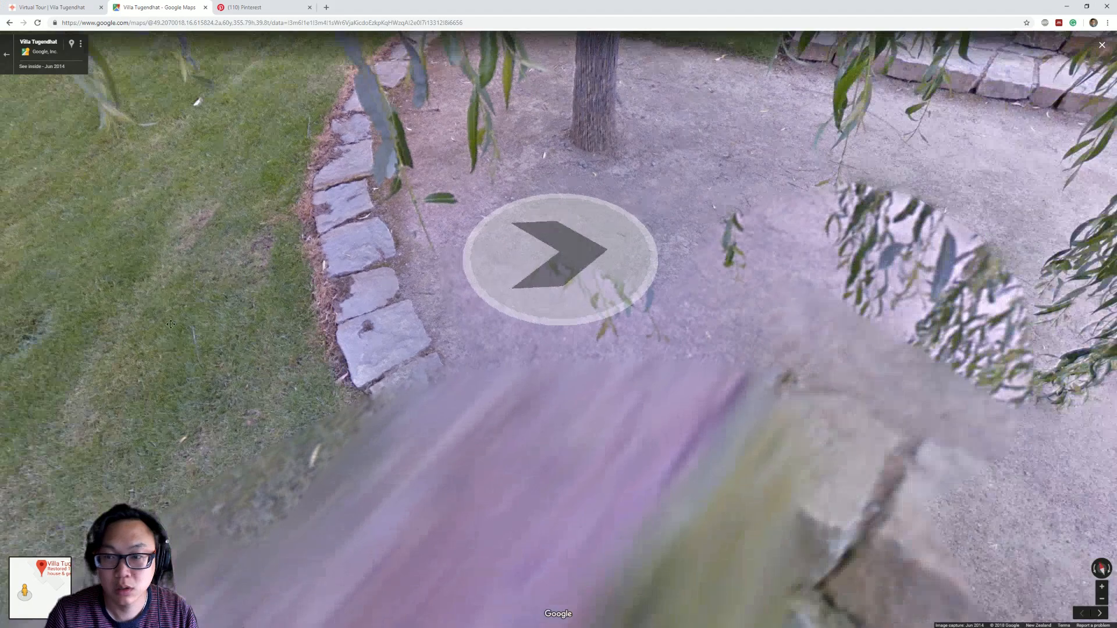
click(558, 252)
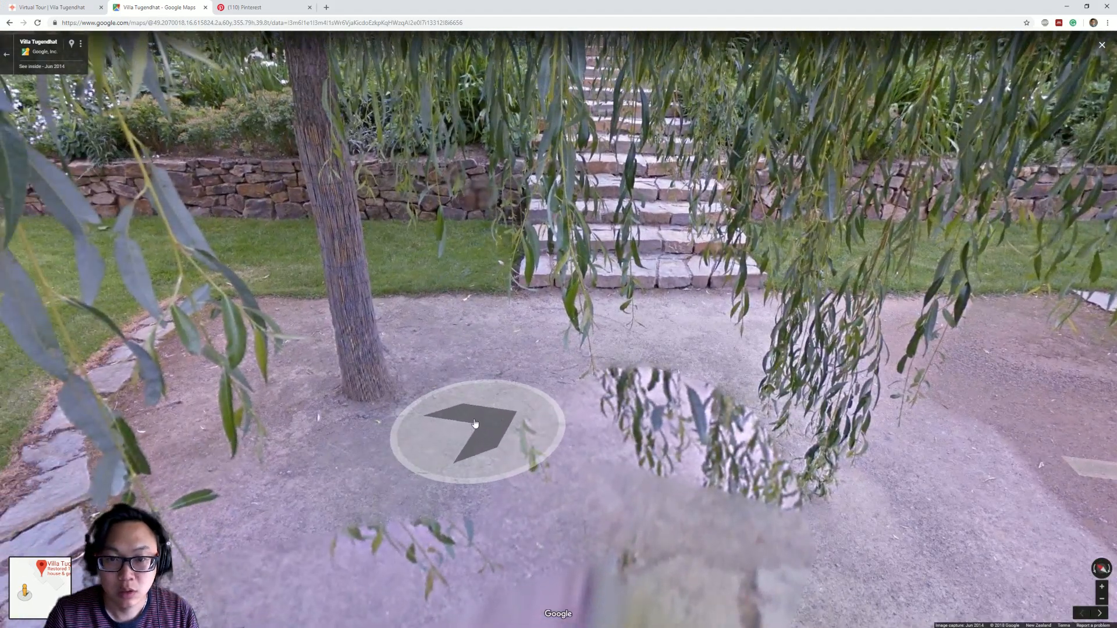
drag(187, 414, 652, 417)
click(349, 191)
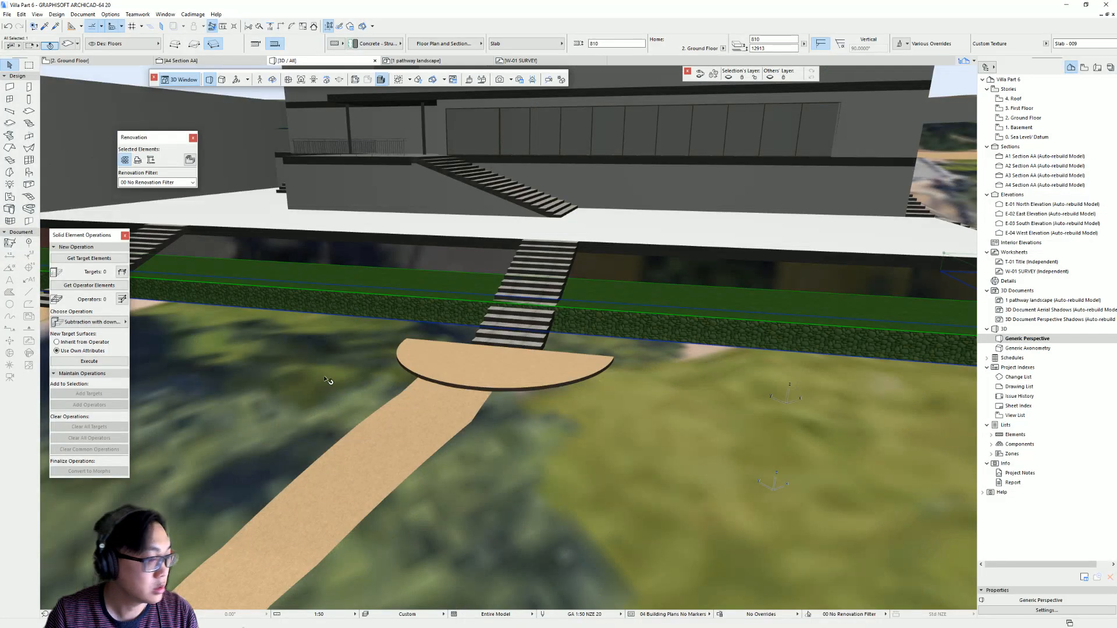
- Extend the lower terrace slab's outline on the Ground Floor plan with a rotated rectangle around the lower steps beside the semicircular landing
key(F2)
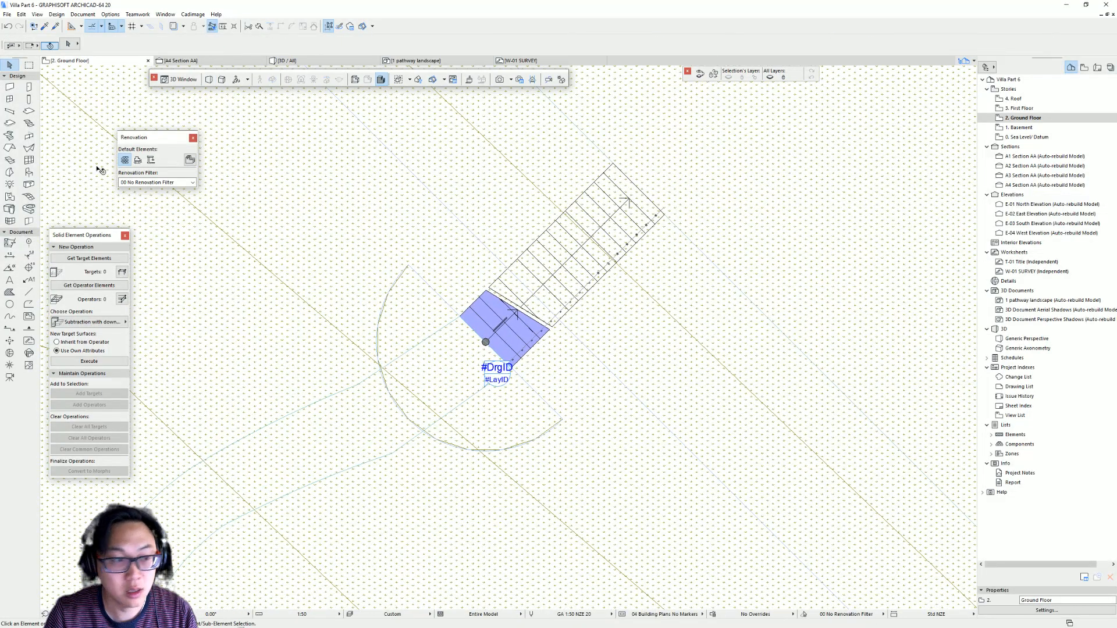
click(10, 86)
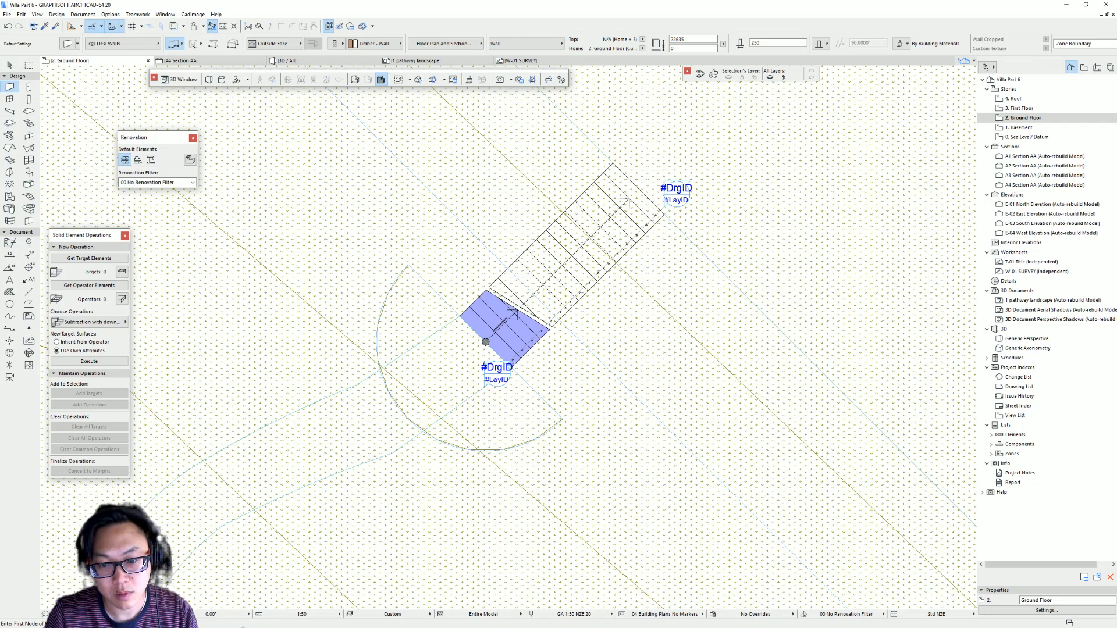
scroll(652, 316, down, 1)
middle_drag(644, 314, 556, 368)
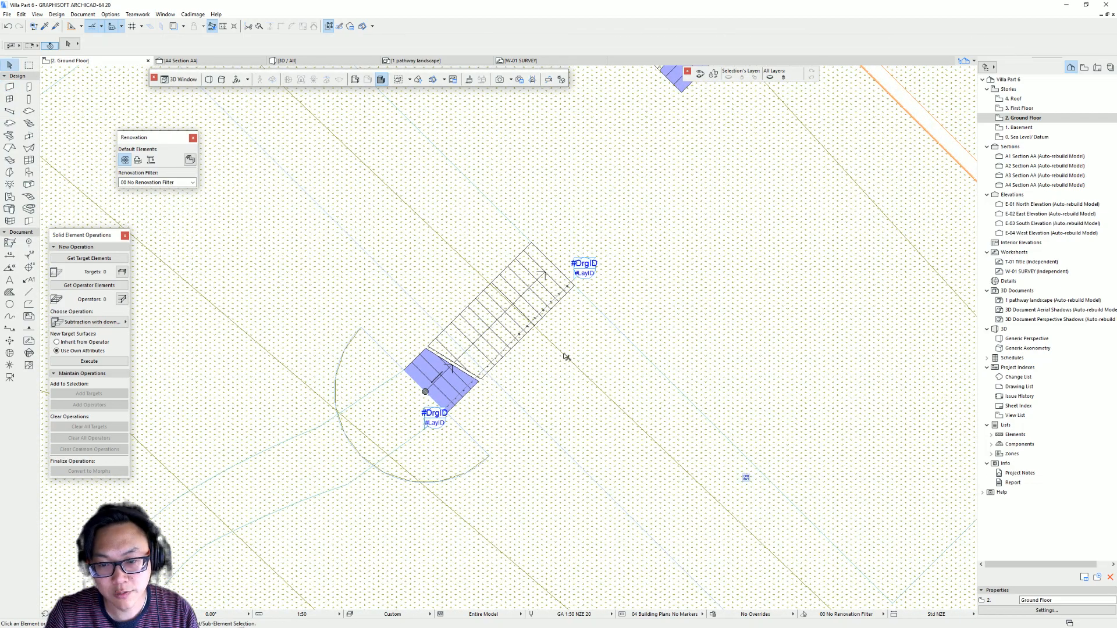
shift+click(557, 349)
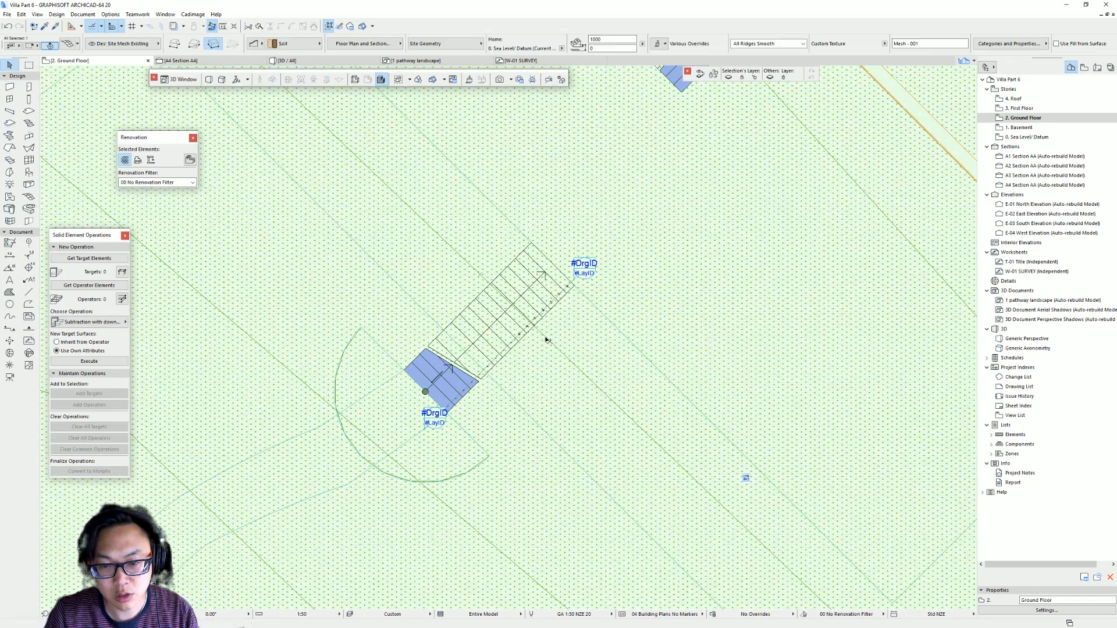
click(505, 391)
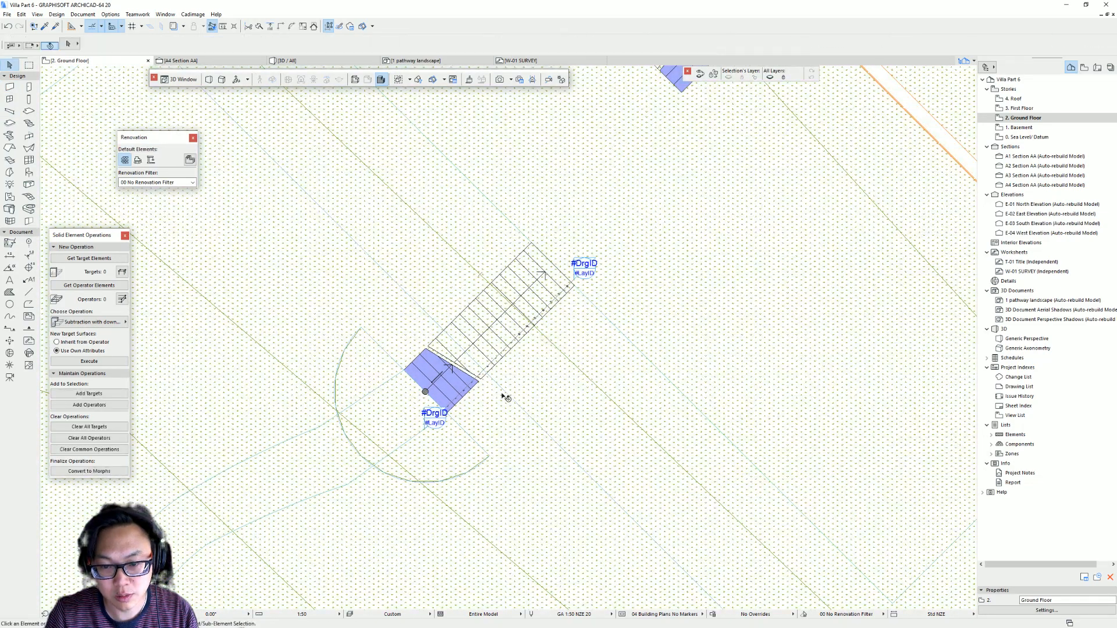
click(511, 386)
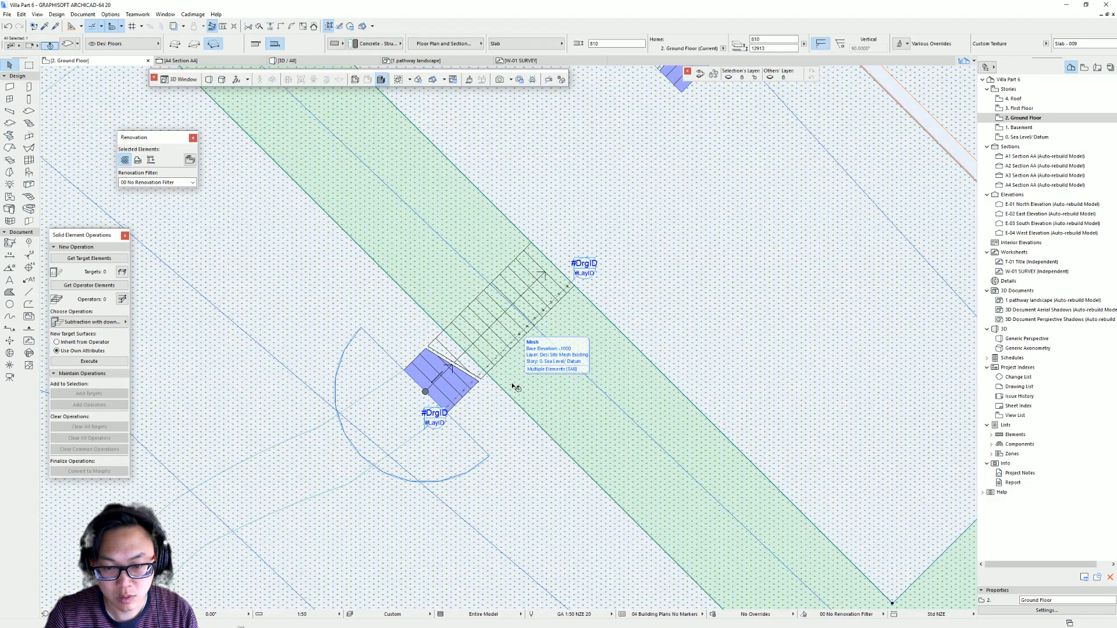
click(494, 384)
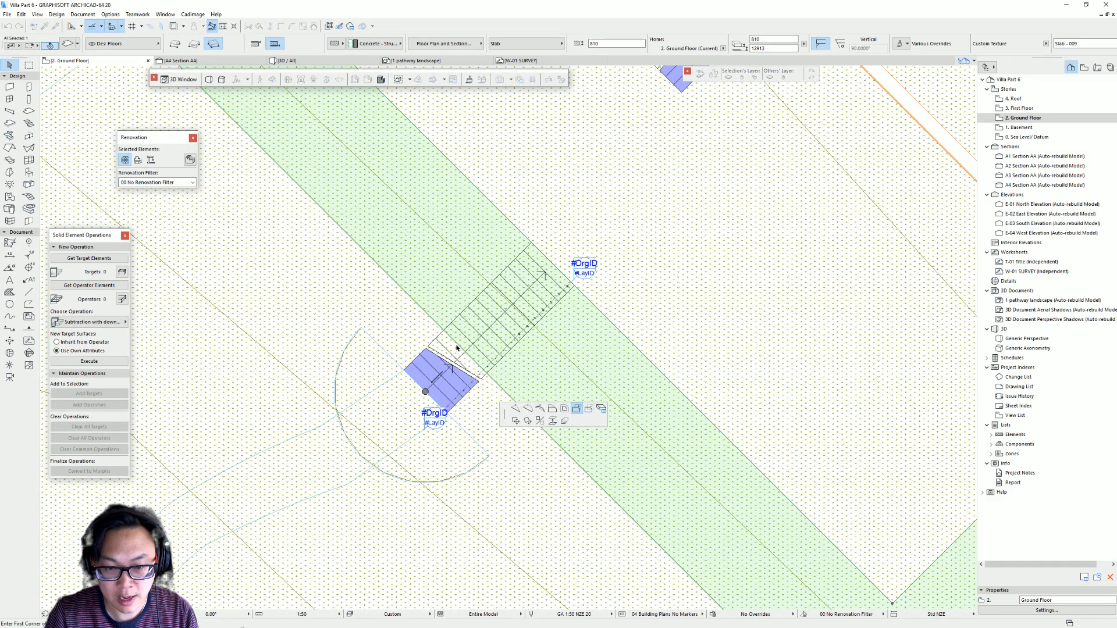
click(443, 332)
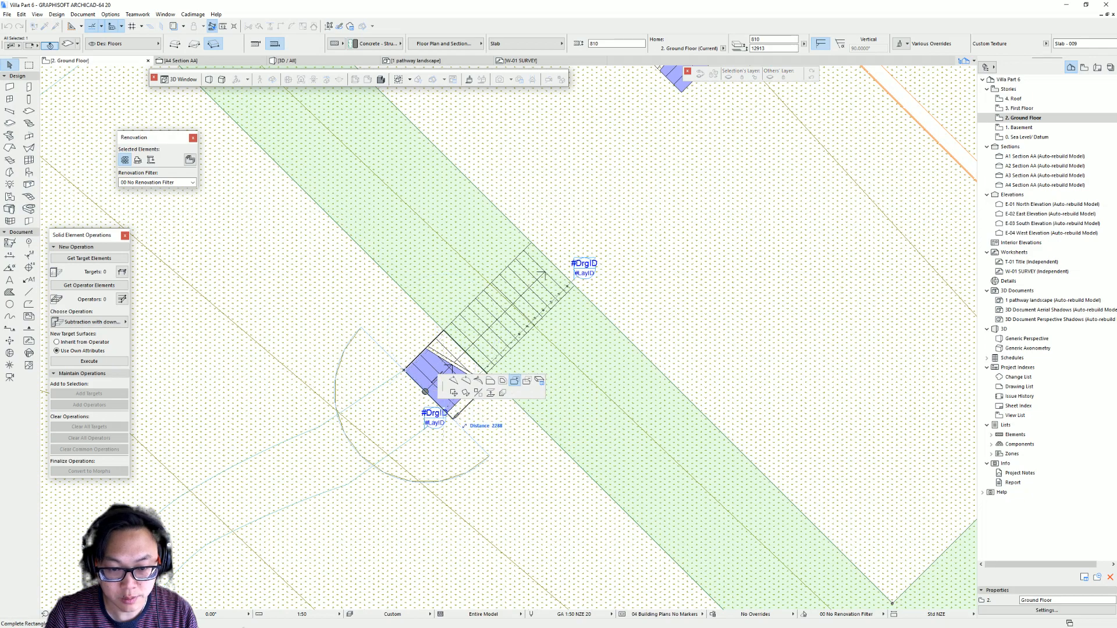
click(449, 412)
- Try to add a rotated rectangle to the terrace slab around the lower steps of the other garden stair
middle_drag(331, 165, 663, 430)
middle_drag(398, 256, 479, 330)
click(474, 306)
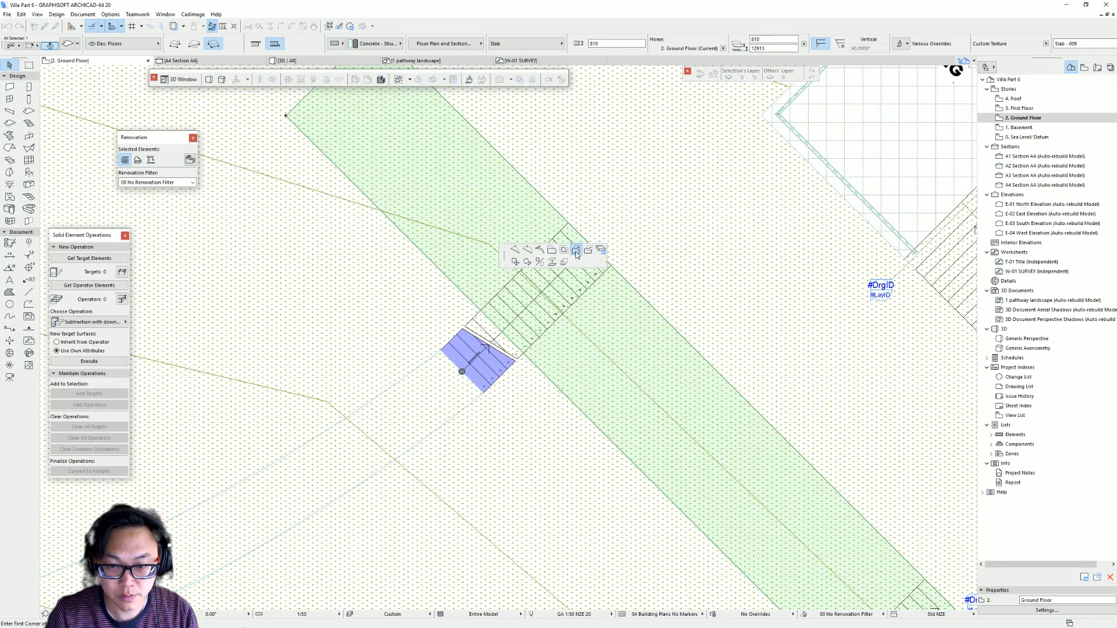
click(479, 313)
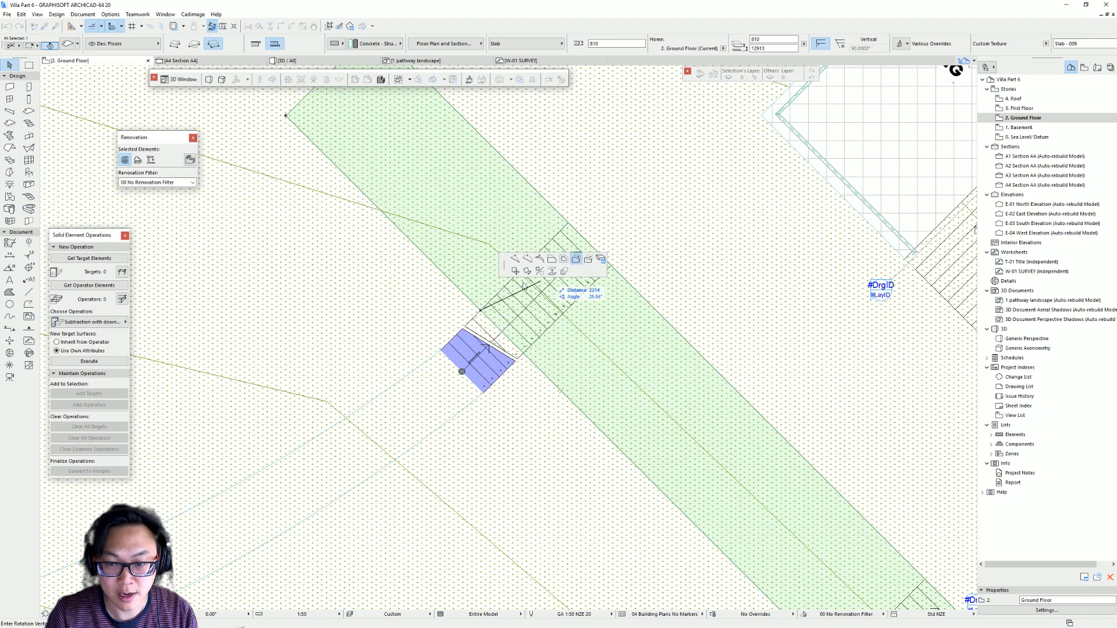
click(541, 281)
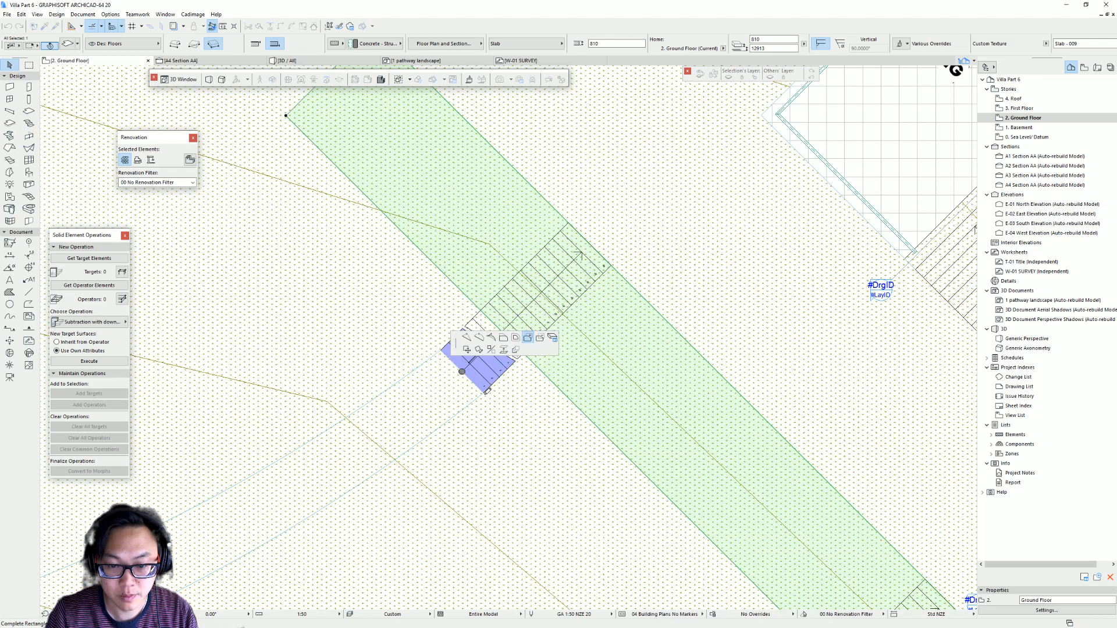
click(487, 390)
click(538, 375)
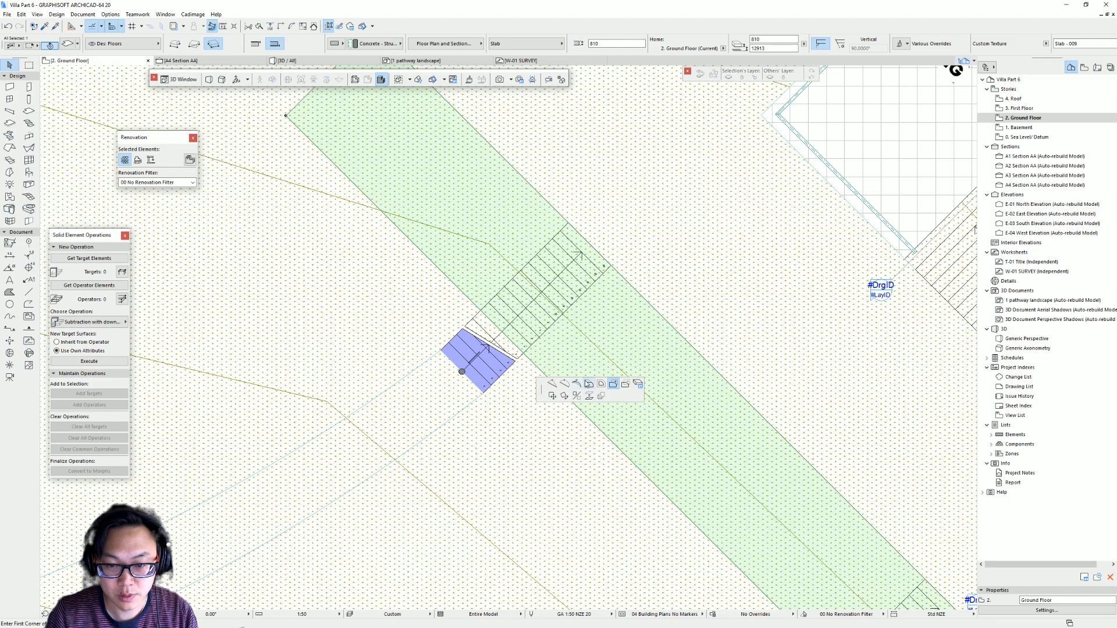
click(616, 386)
click(480, 310)
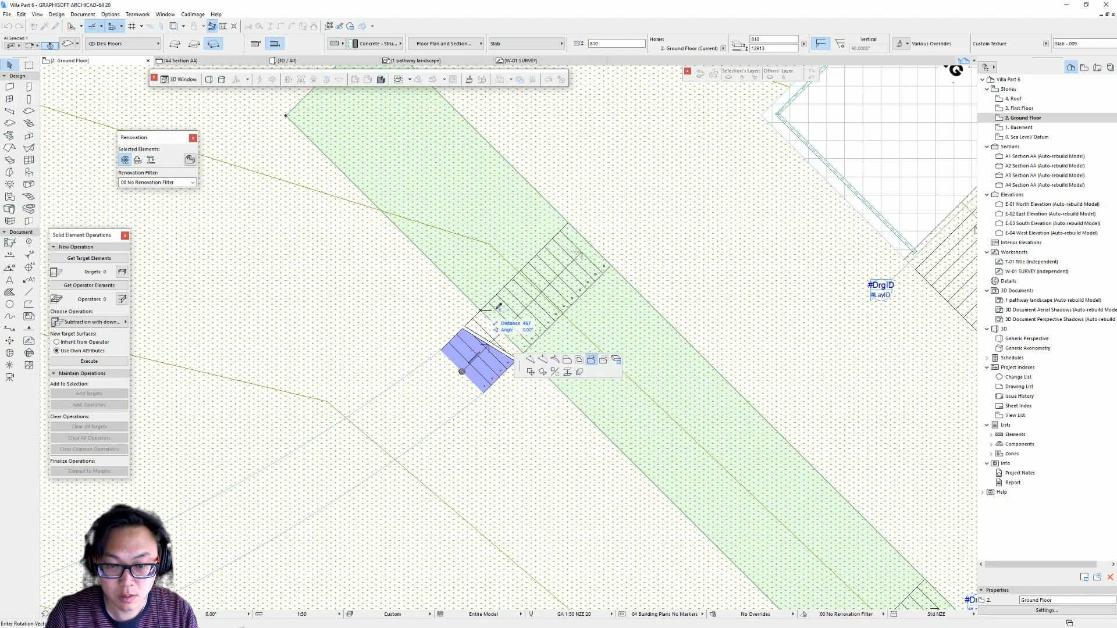
middle_drag(530, 345, 478, 266)
click(470, 274)
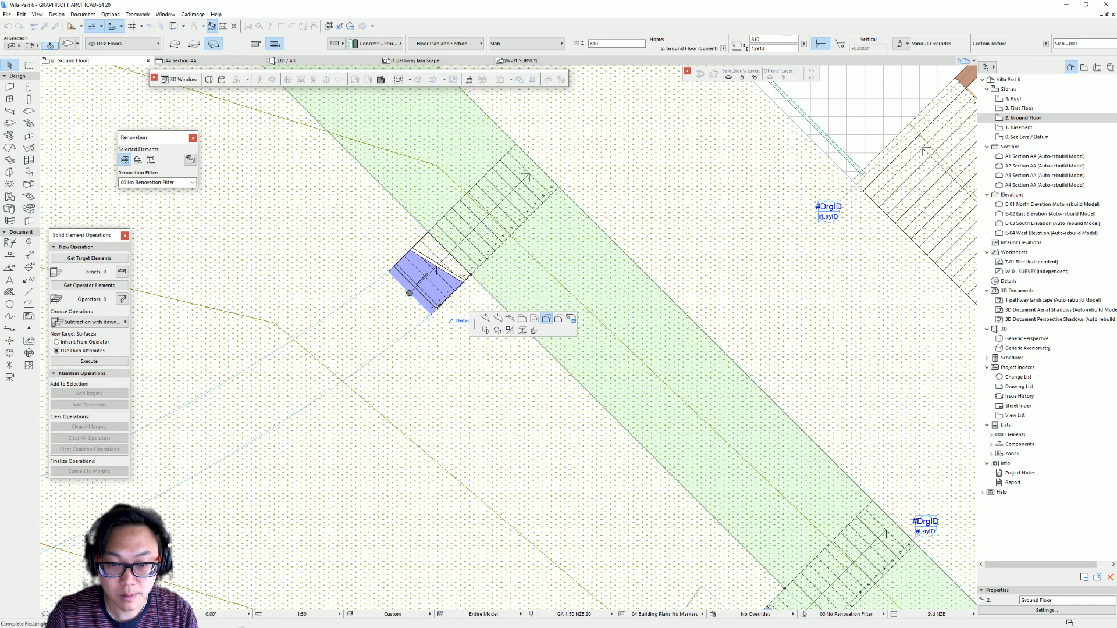
click(433, 313)
- Add a rotated rectangle to the terrace slab around the other stair's lower steps, starting exactly where the stair sides cross the slab edge
scroll(441, 252, up, 6)
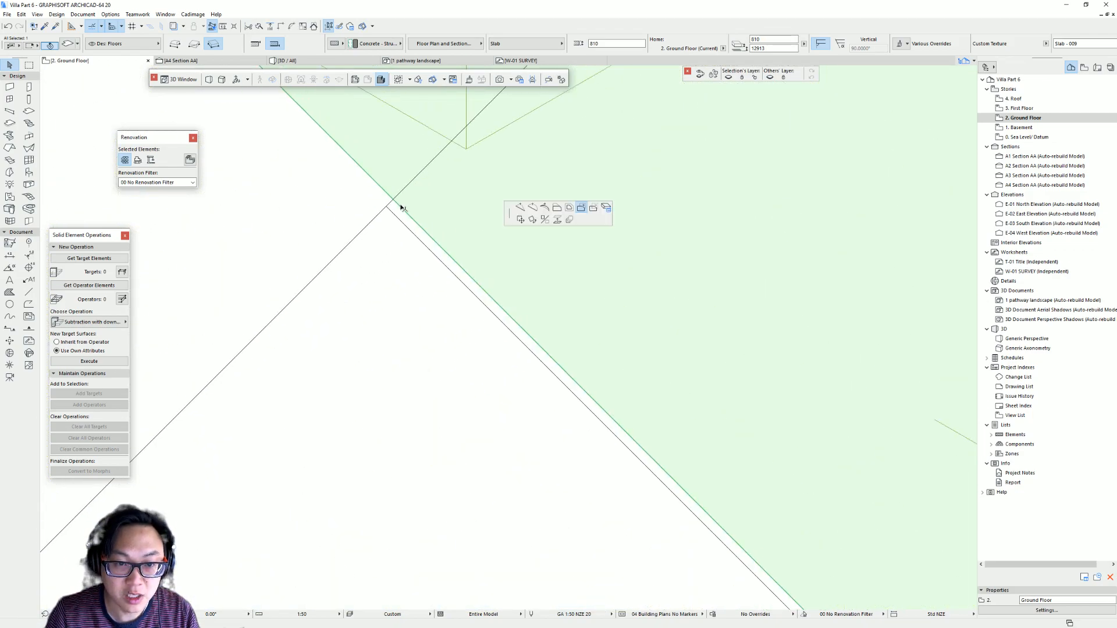
click(403, 208)
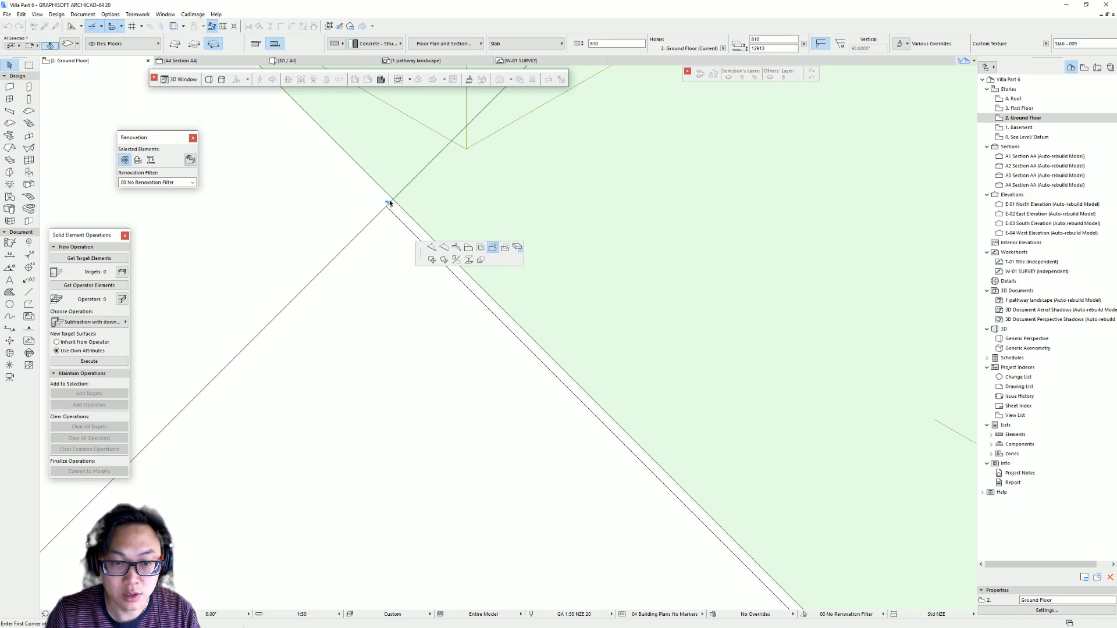
click(395, 200)
scroll(756, 349, down, 5)
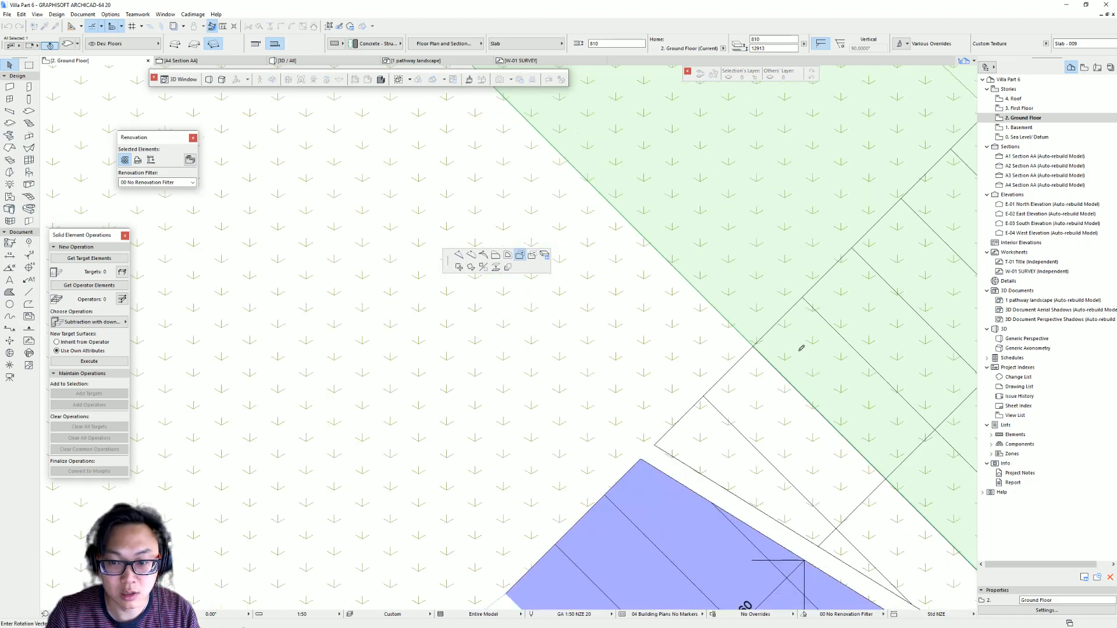
scroll(681, 368, up, 5)
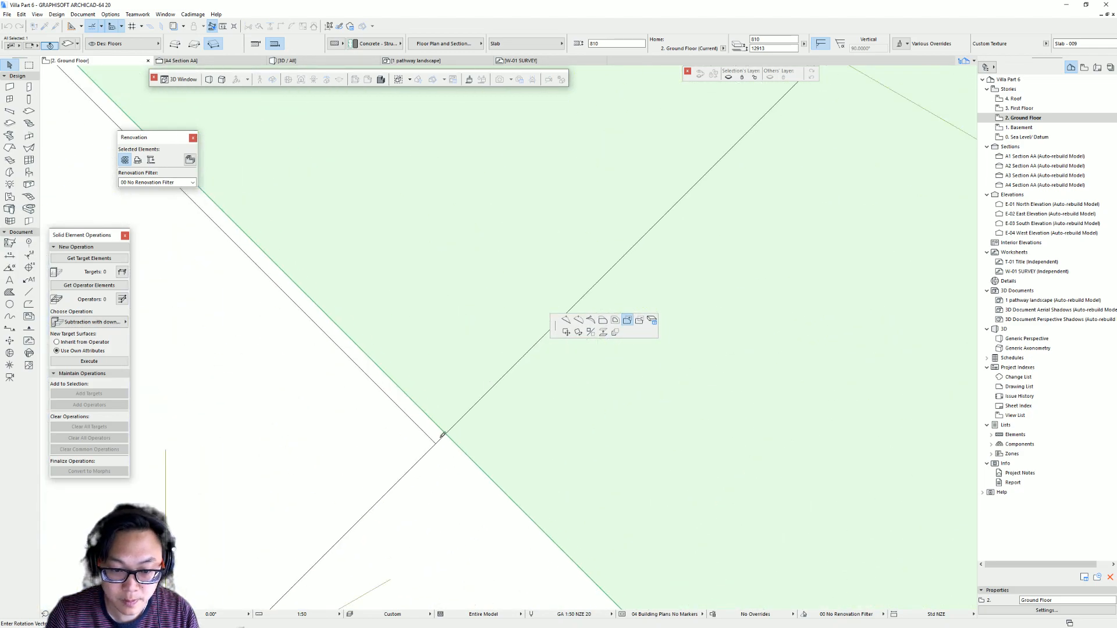
click(448, 432)
scroll(433, 430, down, 5)
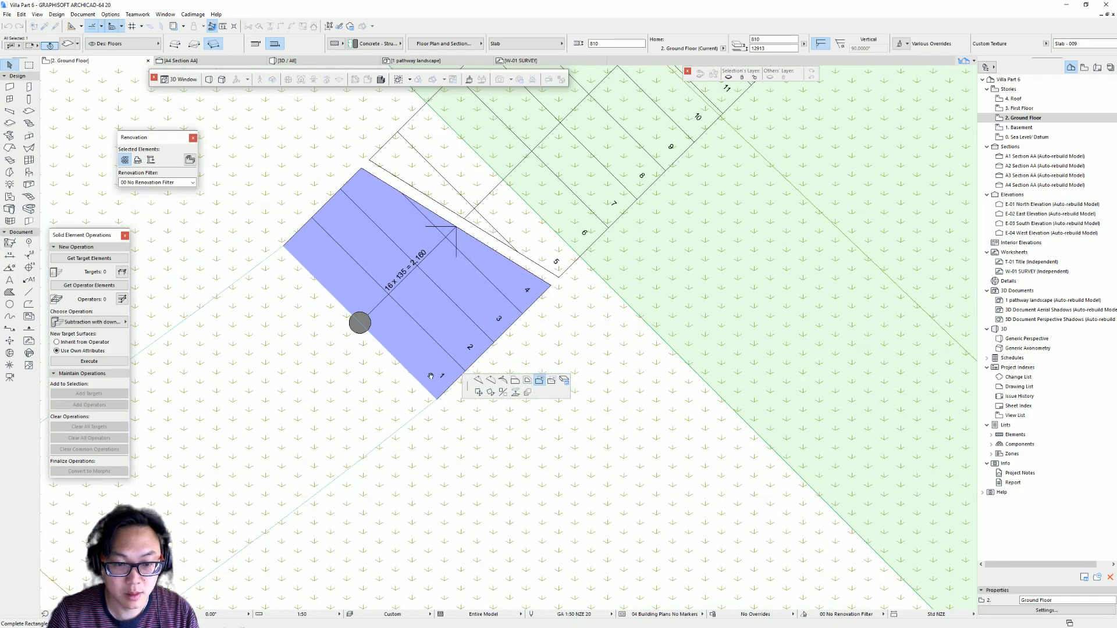
scroll(439, 392, down, 6)
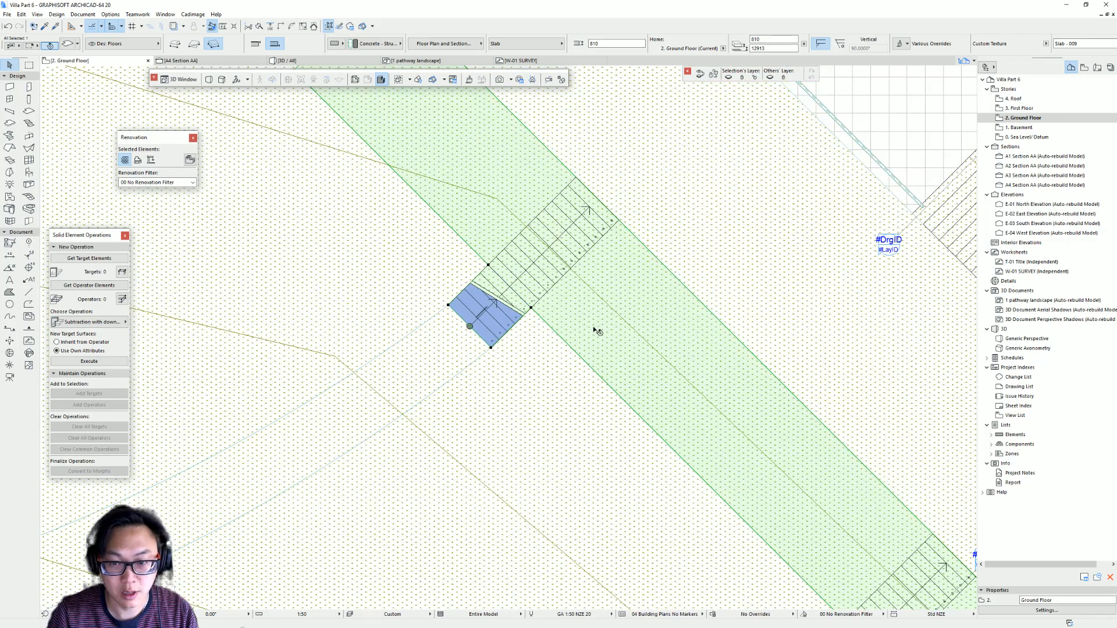
- Cut the two garden stairs out of the lower terrace slab in 3D using Subtraction with upwards extrusion, keeping the slab's own surfaces
key(F3)
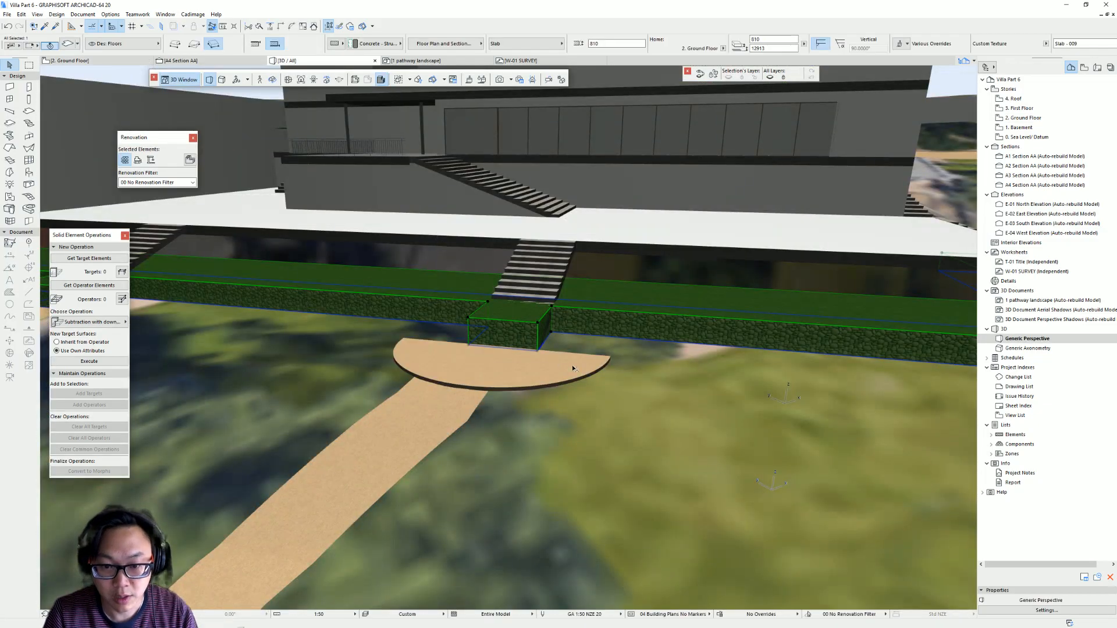
scroll(499, 327, up, 3)
shift+middle_drag(499, 326, 560, 330)
scroll(540, 309, down, 2)
scroll(598, 317, up, 4)
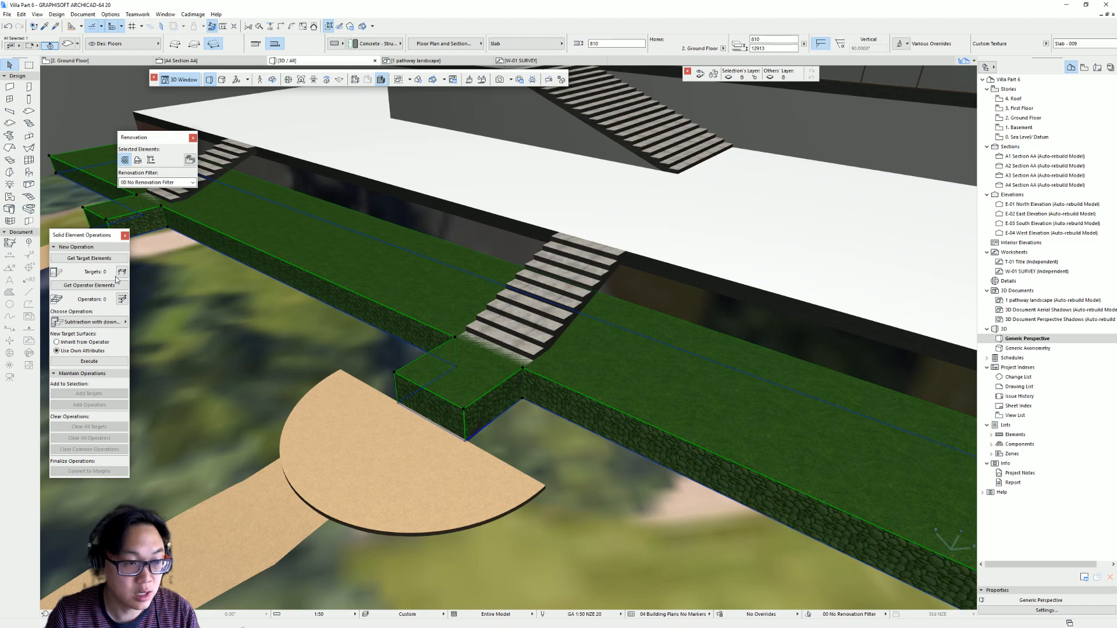
click(113, 260)
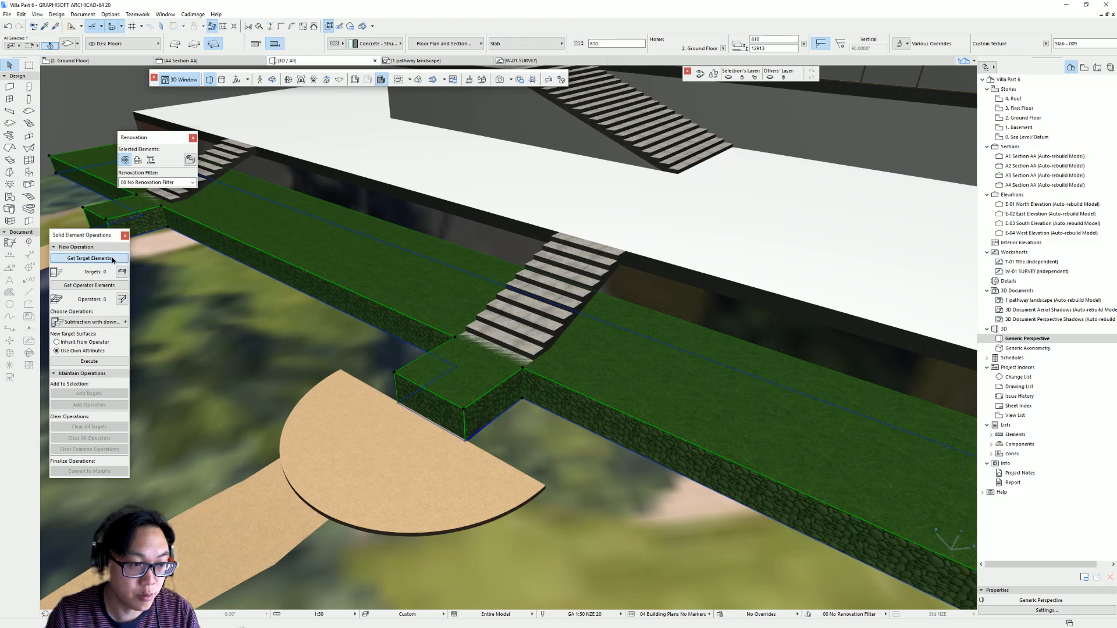
click(544, 322)
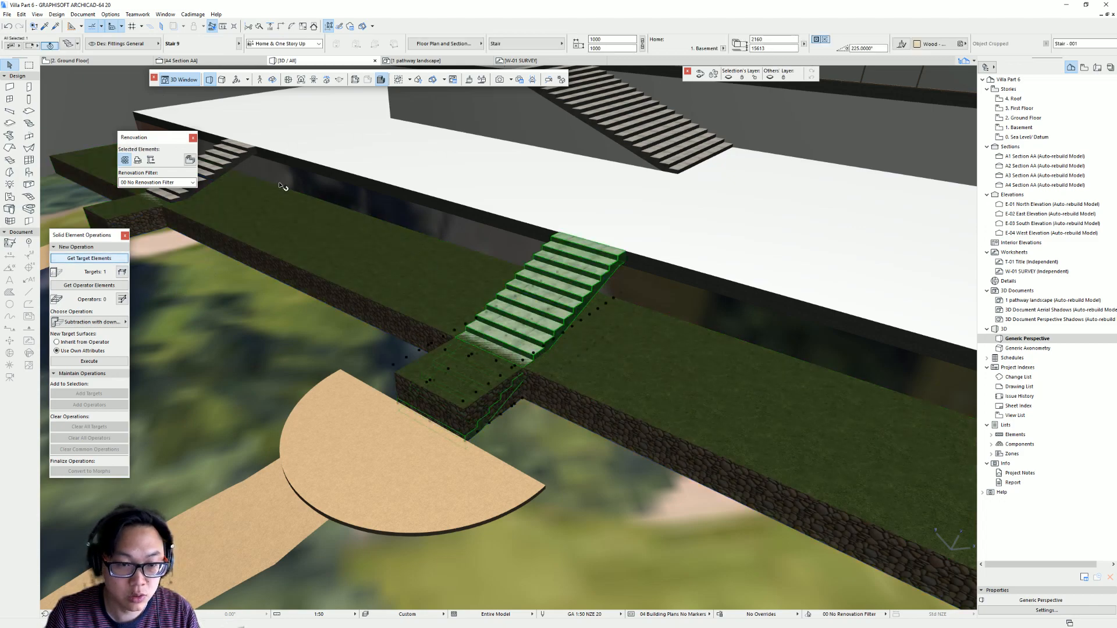
shift+click(237, 157)
click(89, 285)
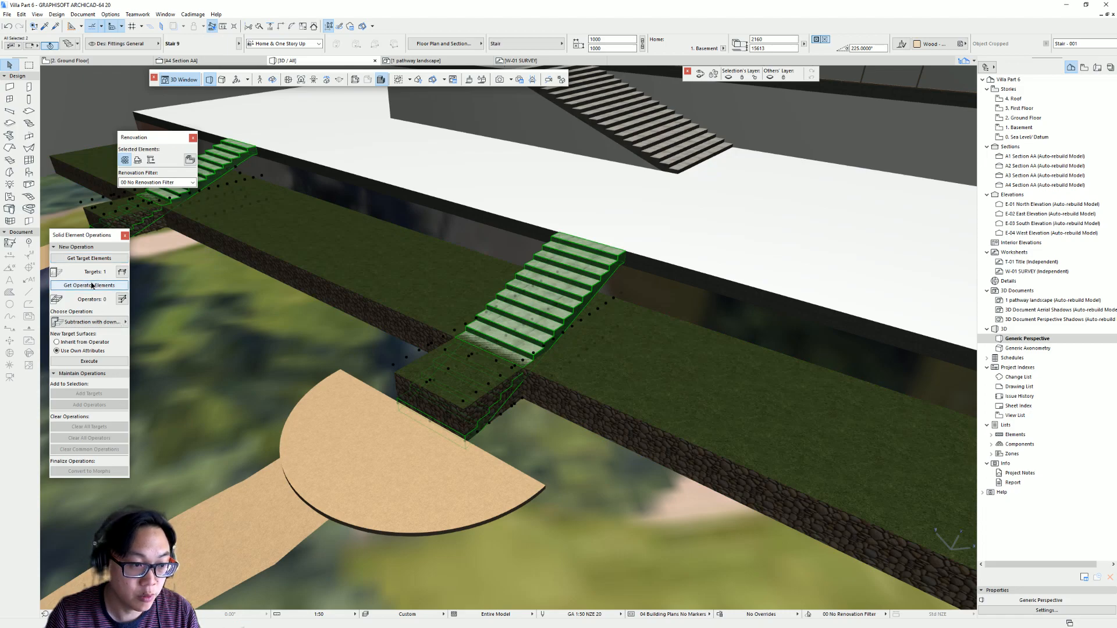
click(89, 322)
click(175, 333)
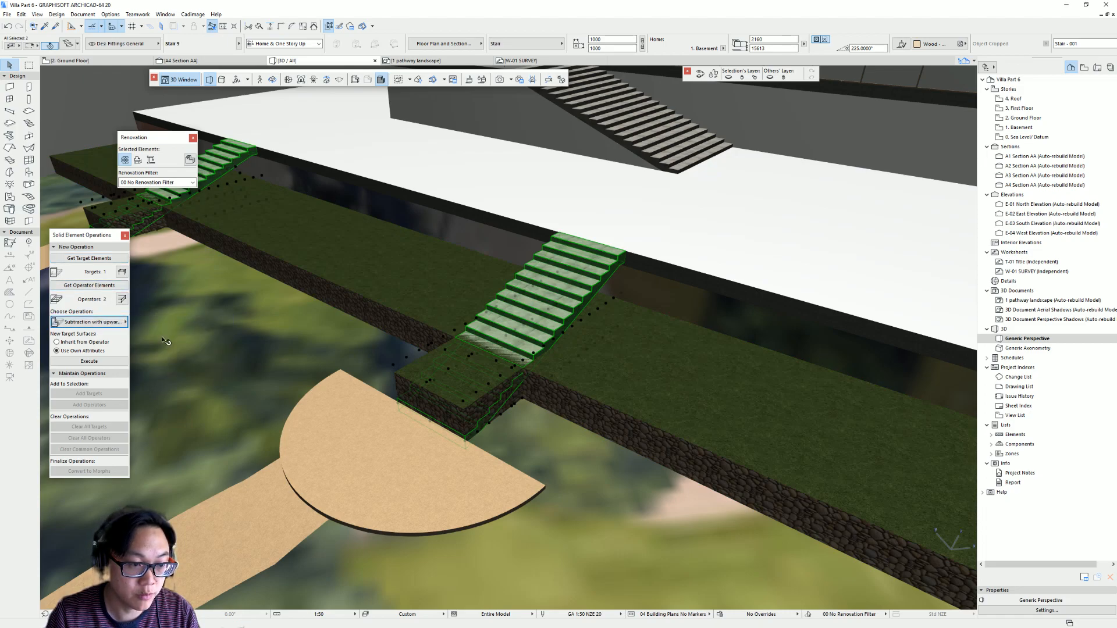
click(89, 361)
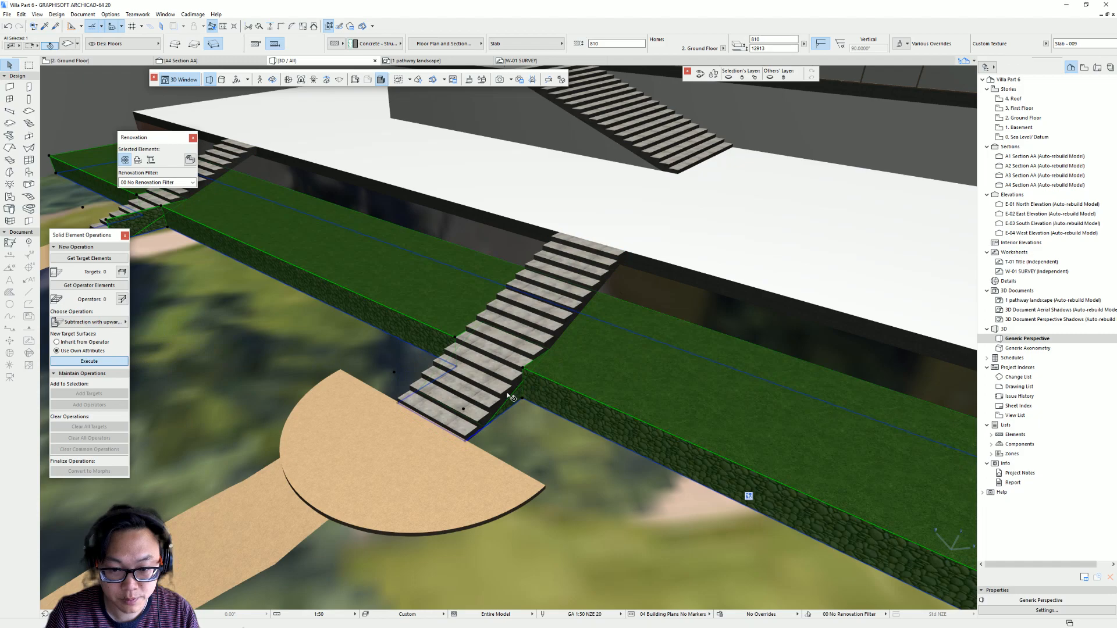
- Select the upper terrace slab and examine its edge beside the garden stairs in 3D
shift+middle_drag(510, 397, 552, 343)
click(667, 312)
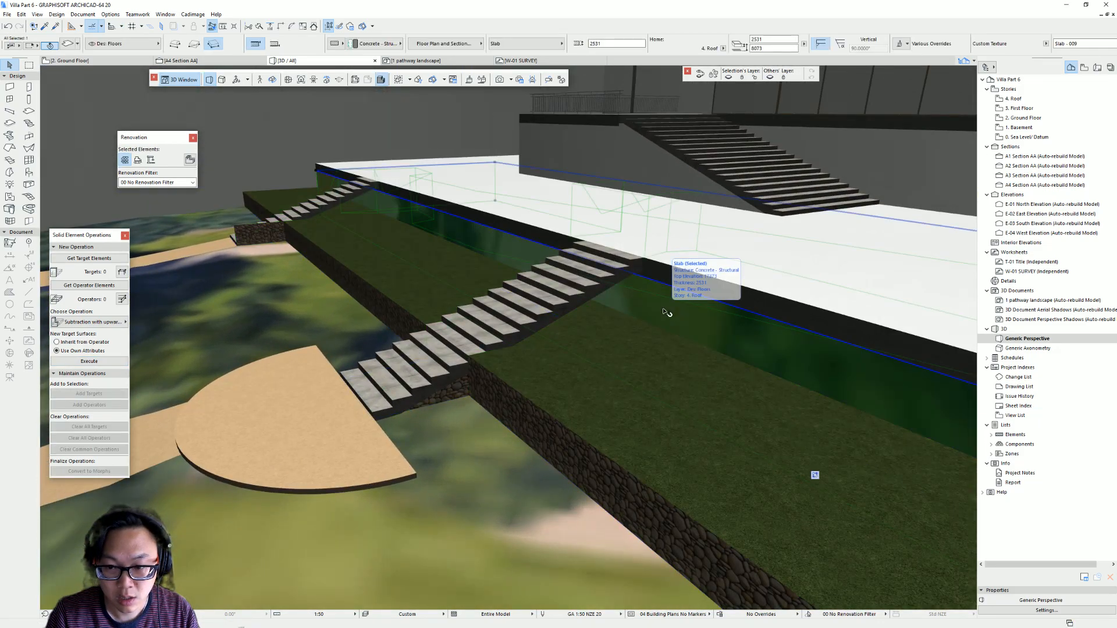
shift+middle_drag(692, 363, 418, 316)
shift+middle_drag(360, 270, 631, 321)
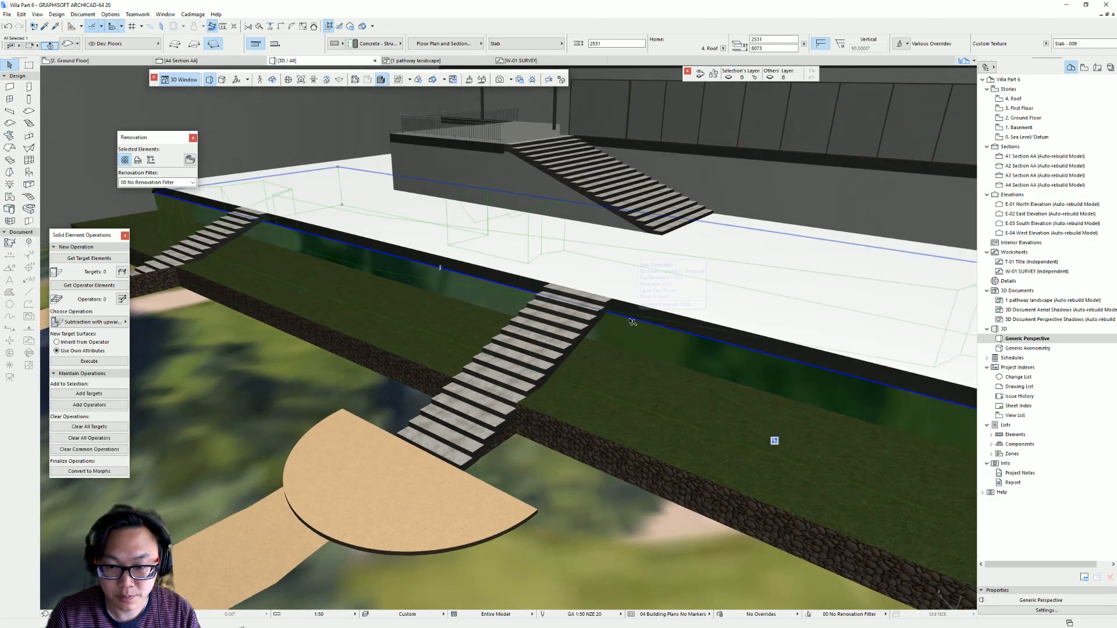
- Look for the upper terrace slab on the Ground Floor and Sea Level/ Datum plans, and return to the 3D view
key(F2)
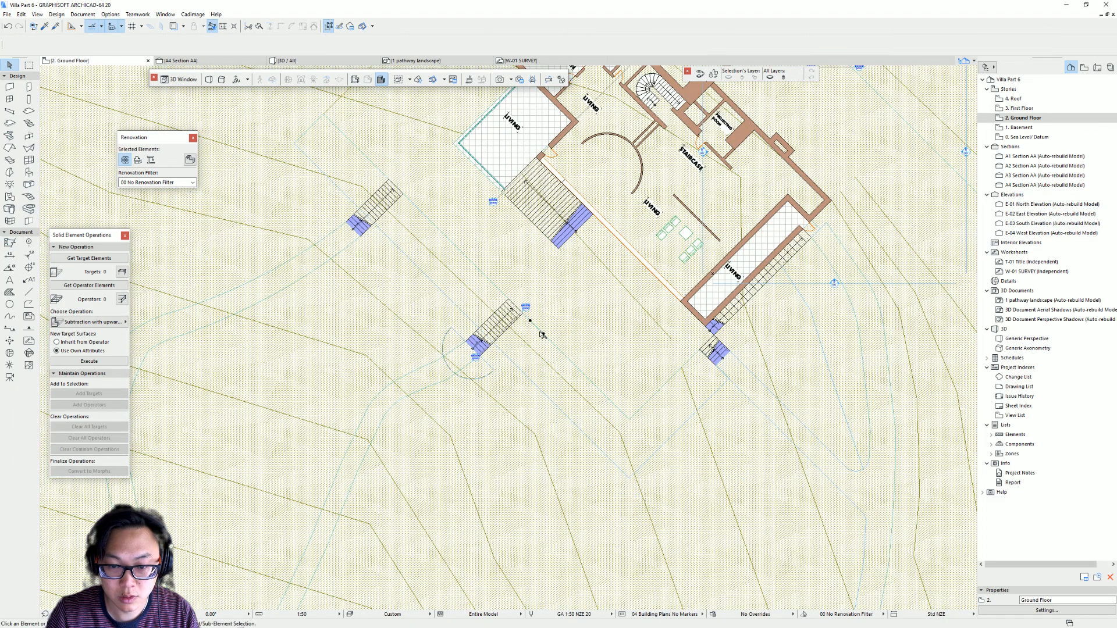
click(562, 348)
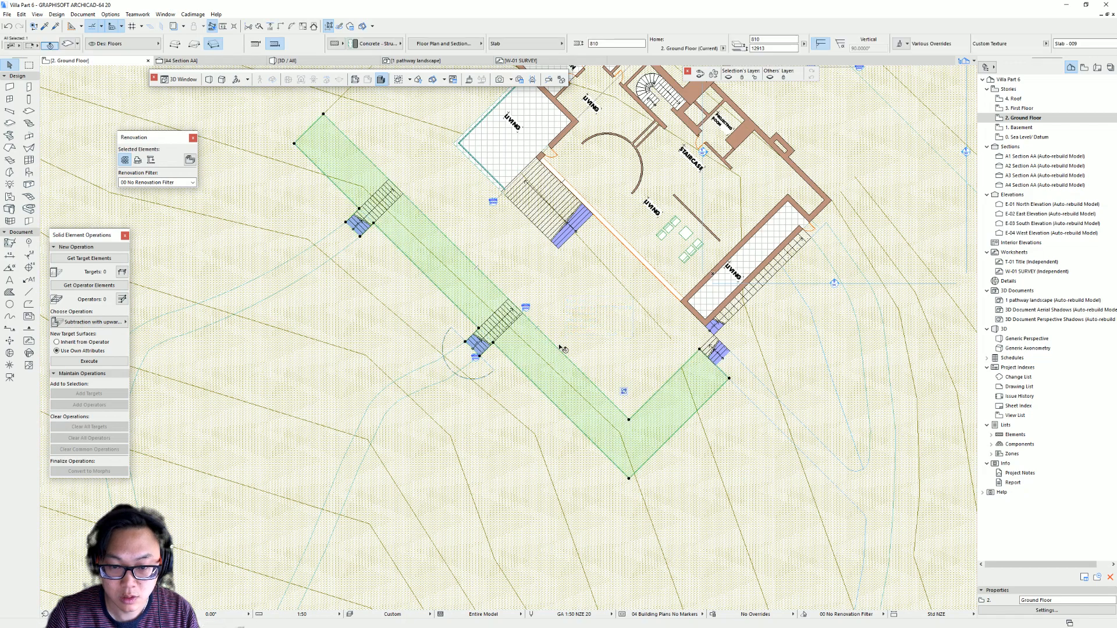
click(572, 341)
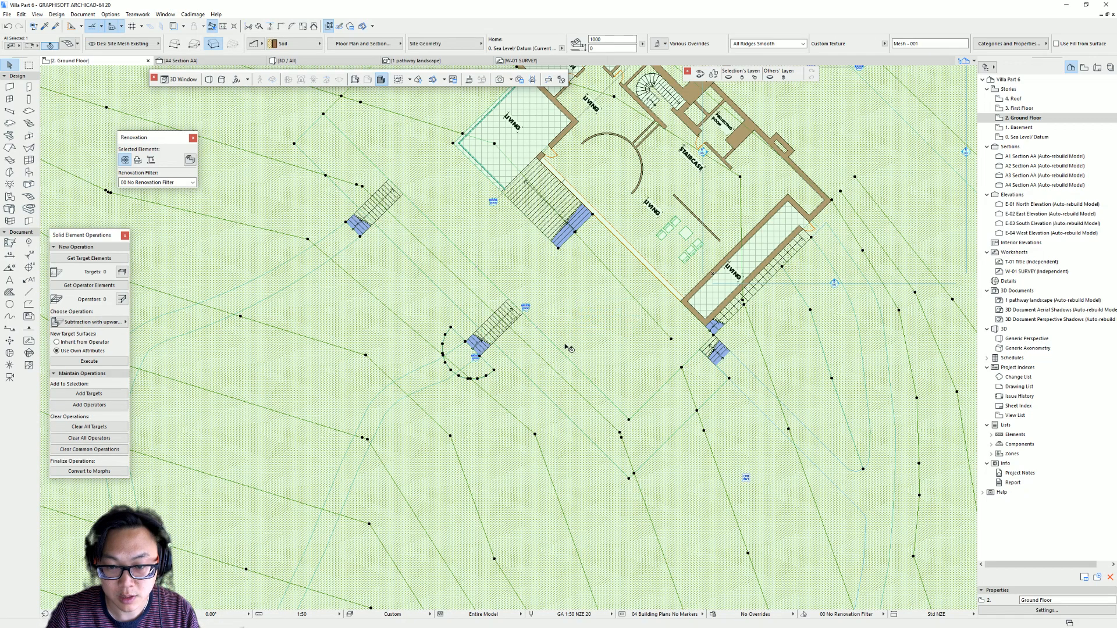
click(568, 350)
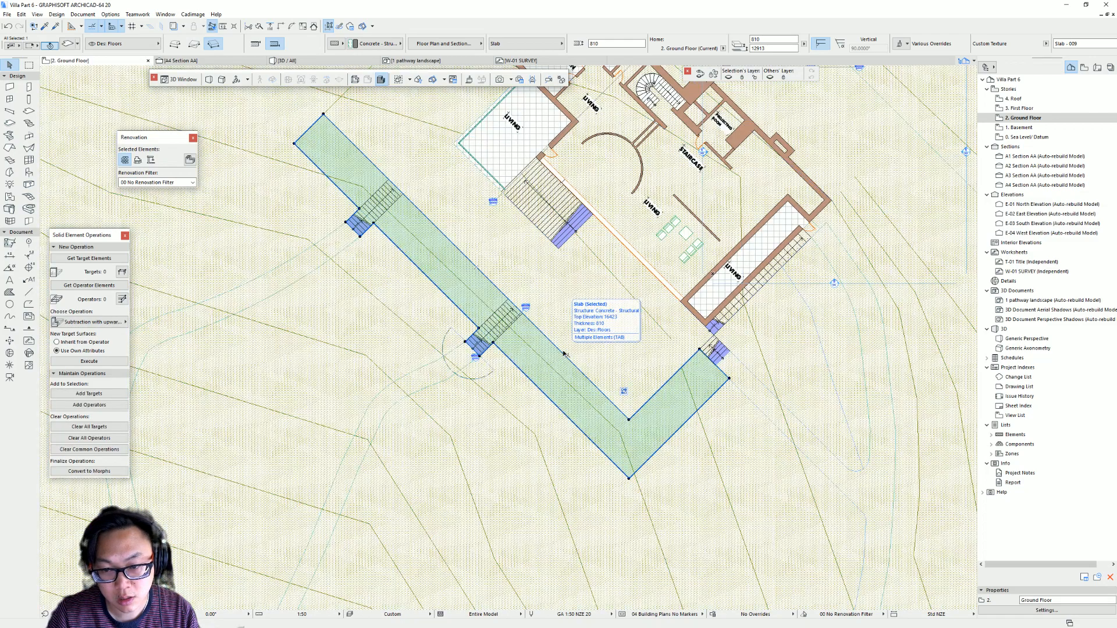
key(Escape)
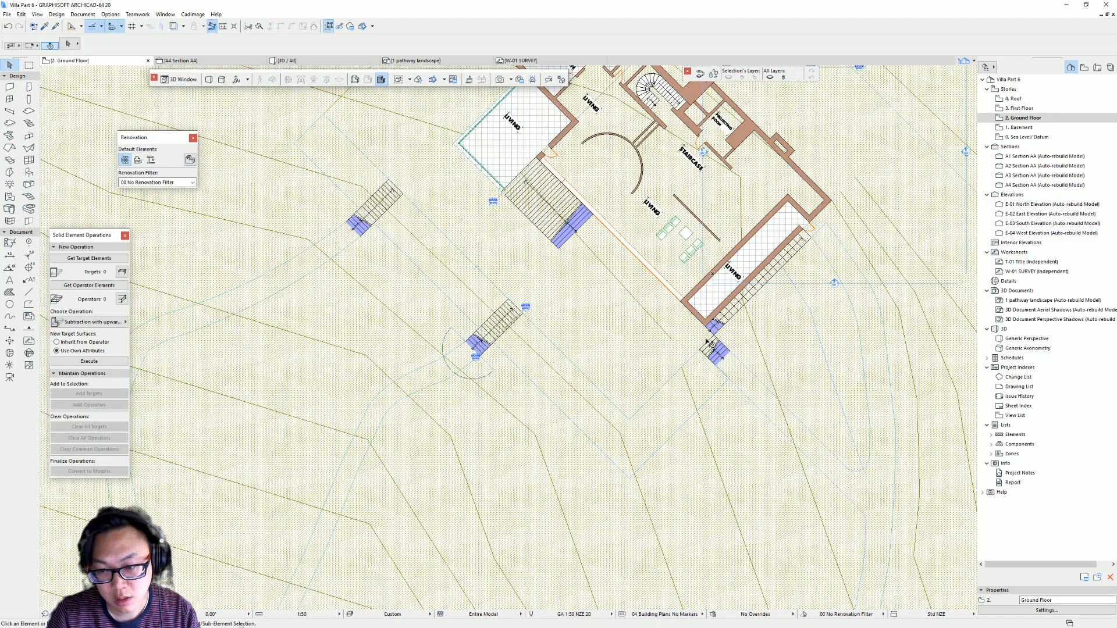
click(706, 341)
key(Escape)
double_click(1026, 136)
click(621, 353)
key(Escape)
key(F3)
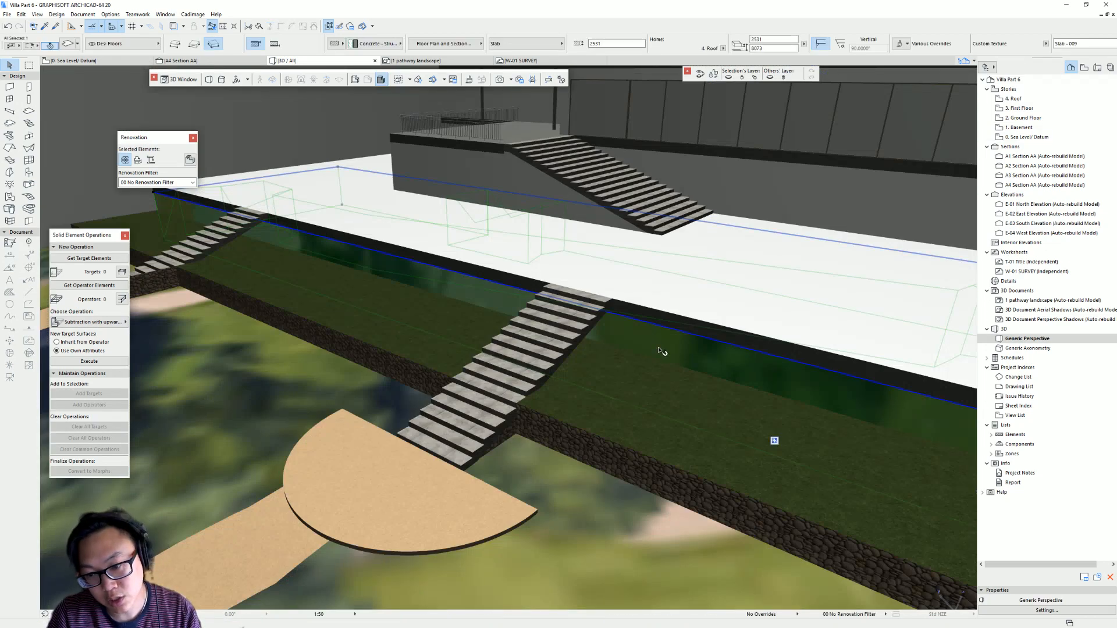
- Change the home story of the selected slab beneath the upper terrace to 1. Basement
click(723, 48)
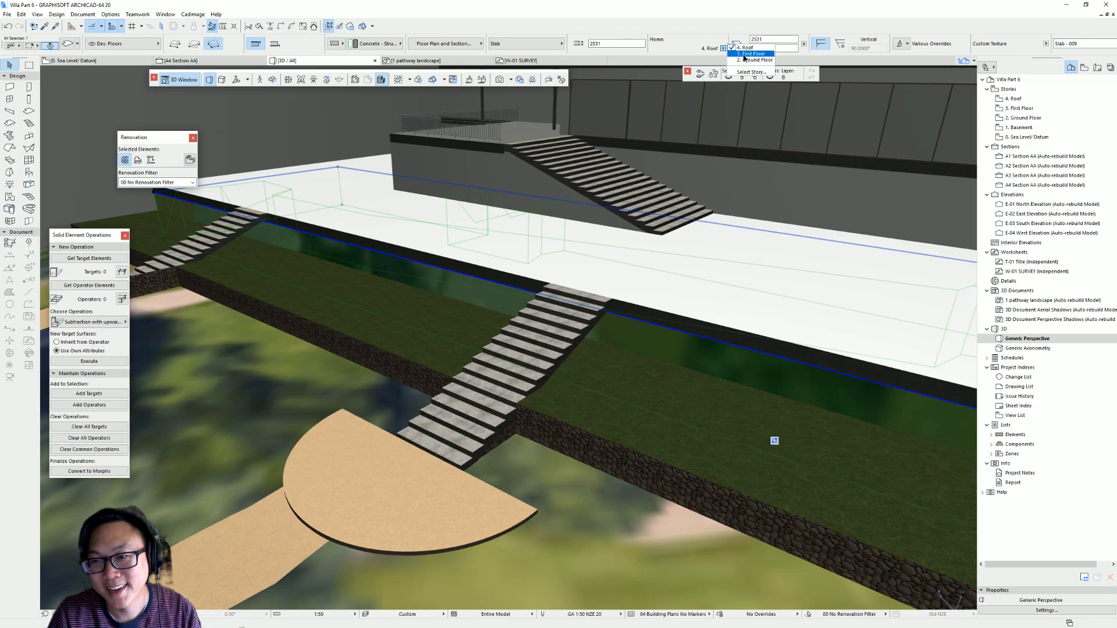
click(750, 60)
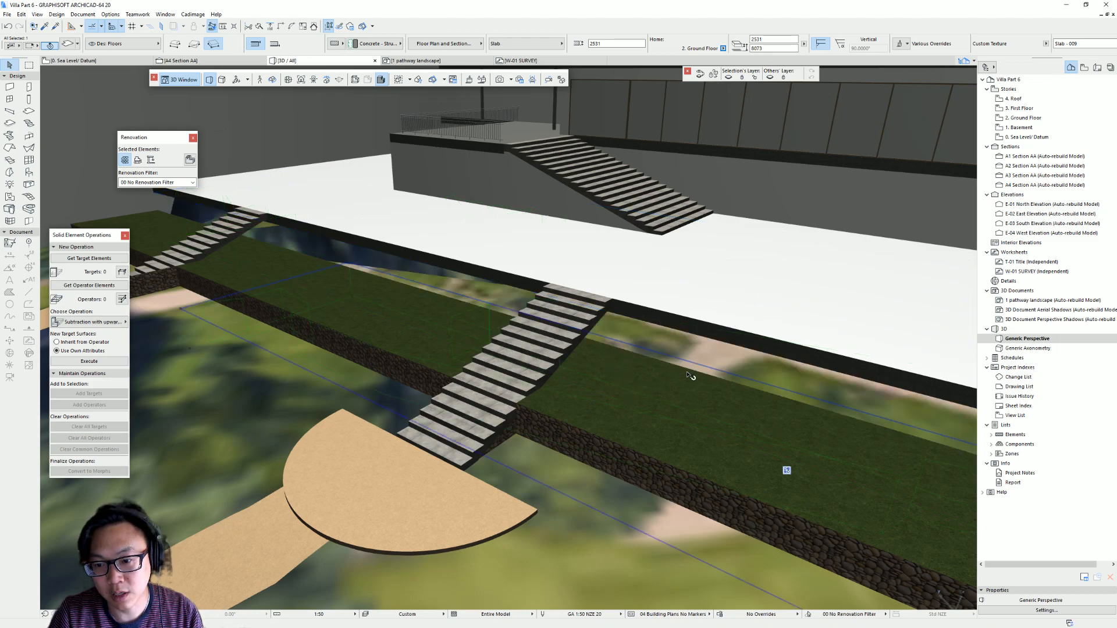
click(723, 49)
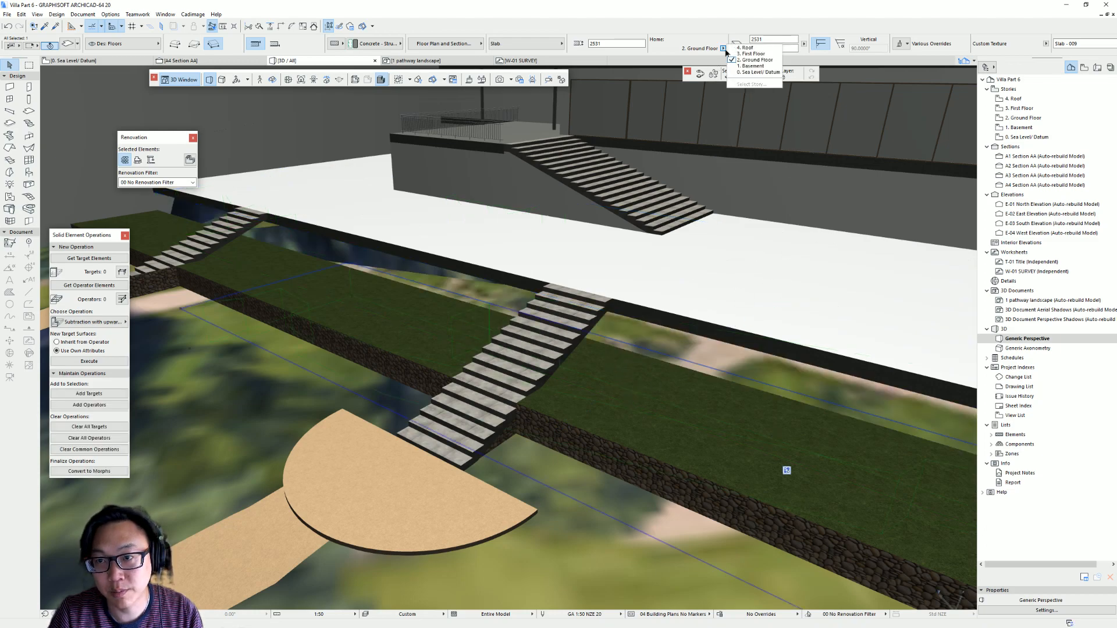
click(750, 66)
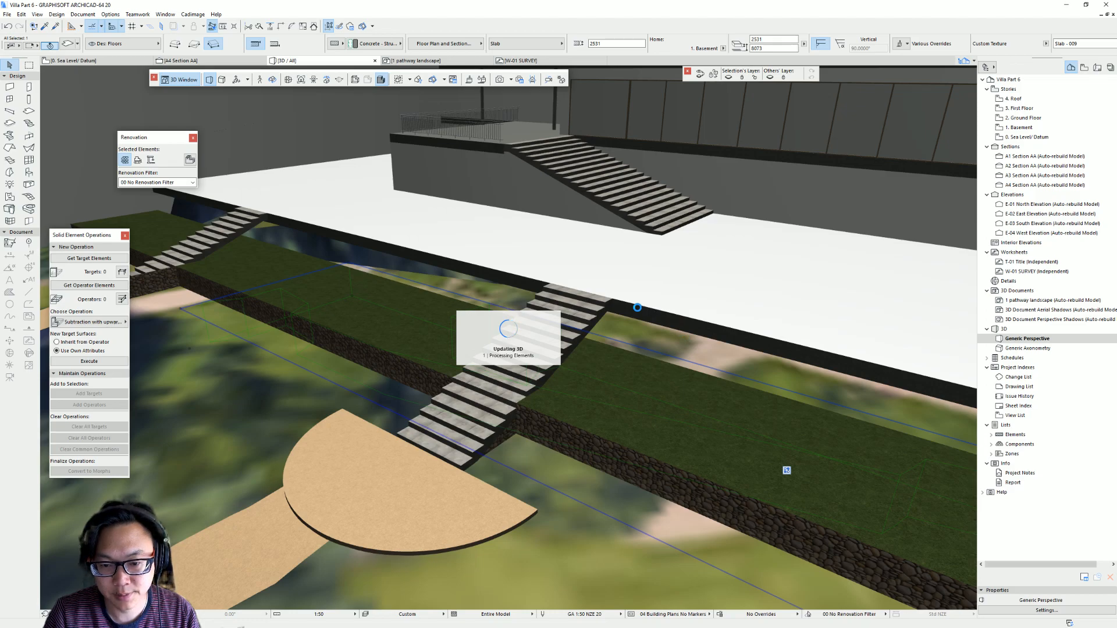
scroll(637, 311, down, 3)
middle_drag(637, 311, 250, 163)
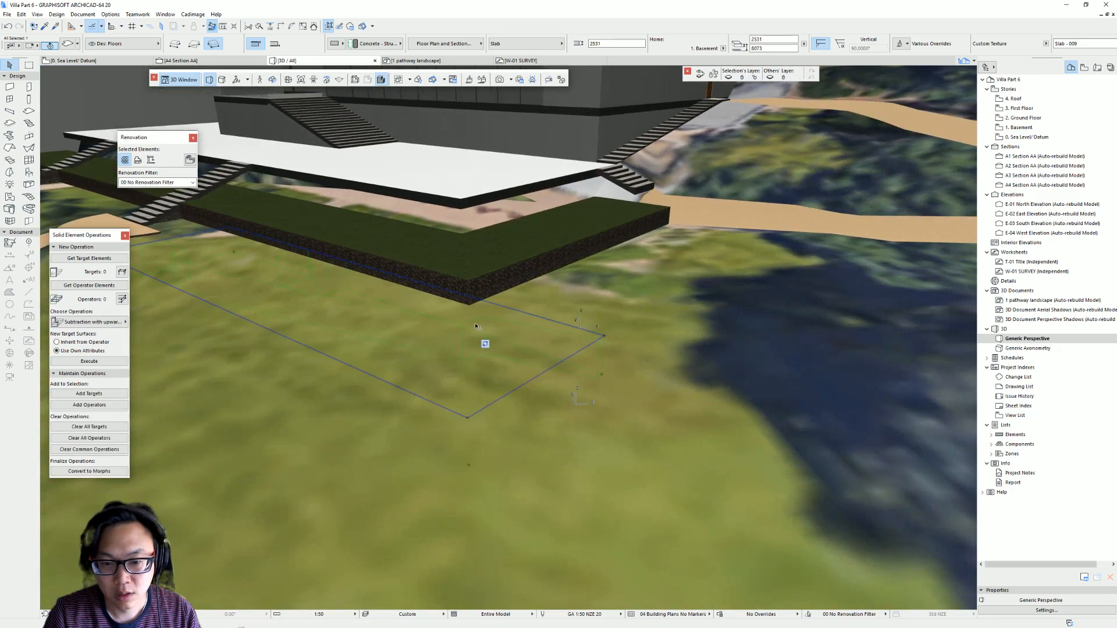
click(607, 334)
click(704, 368)
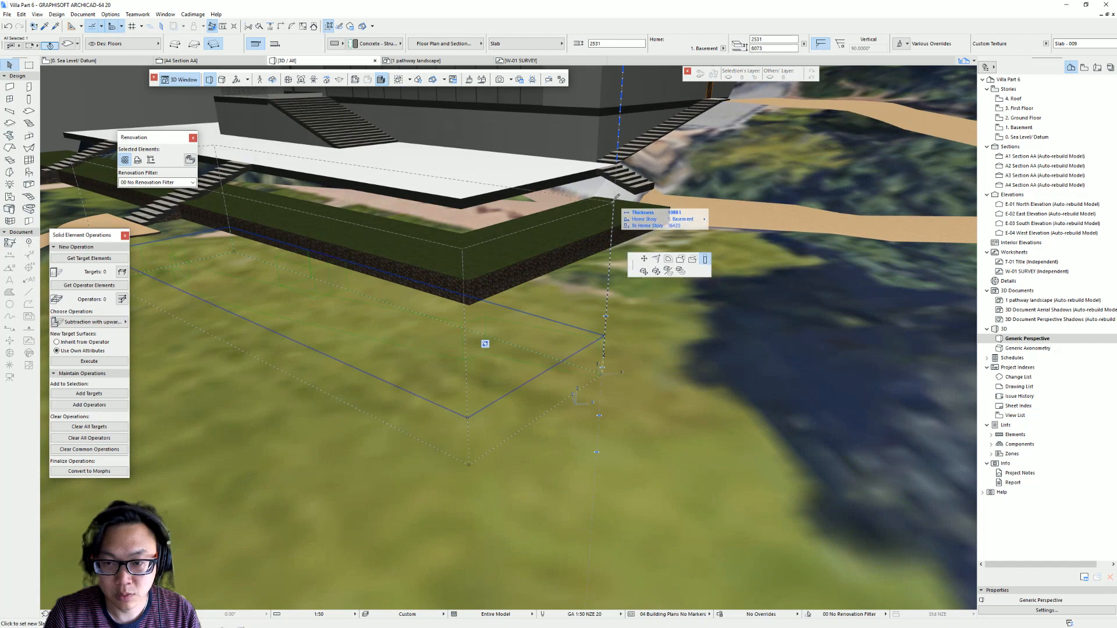
click(654, 265)
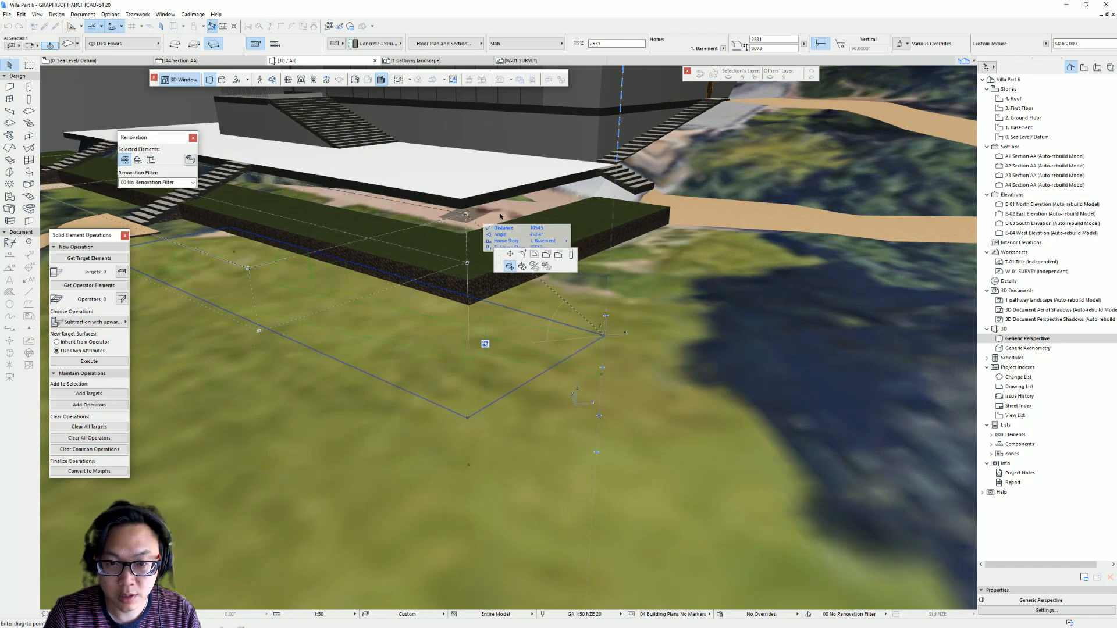
- Hide the layer of the existing site terrain mesh so the lowered slab beneath the terraces can be reached
click(469, 420)
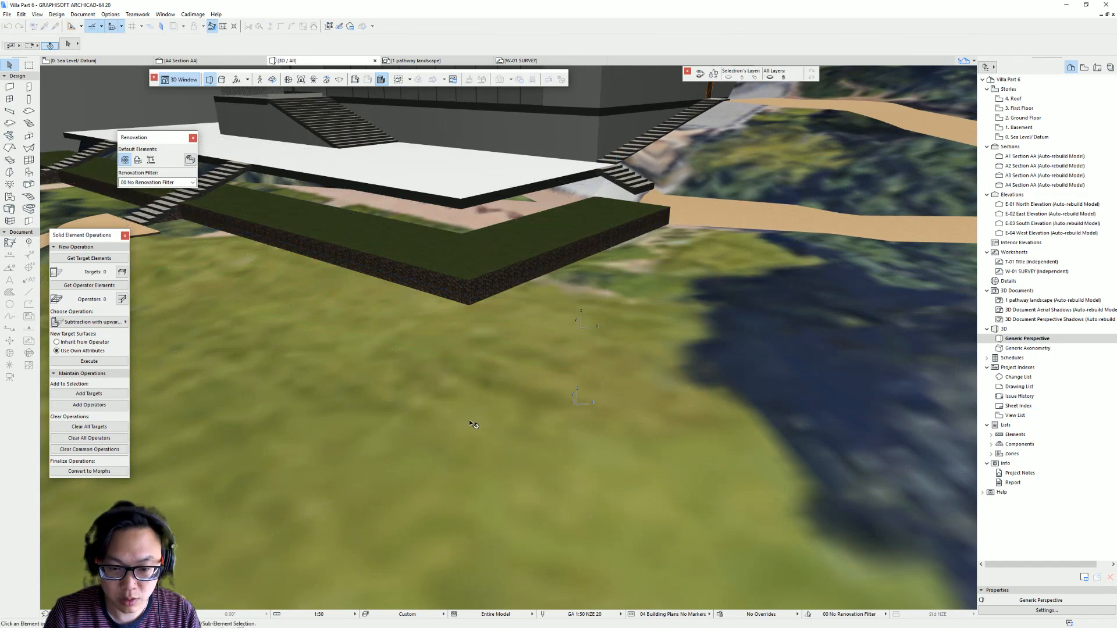
scroll(586, 367, down, 4)
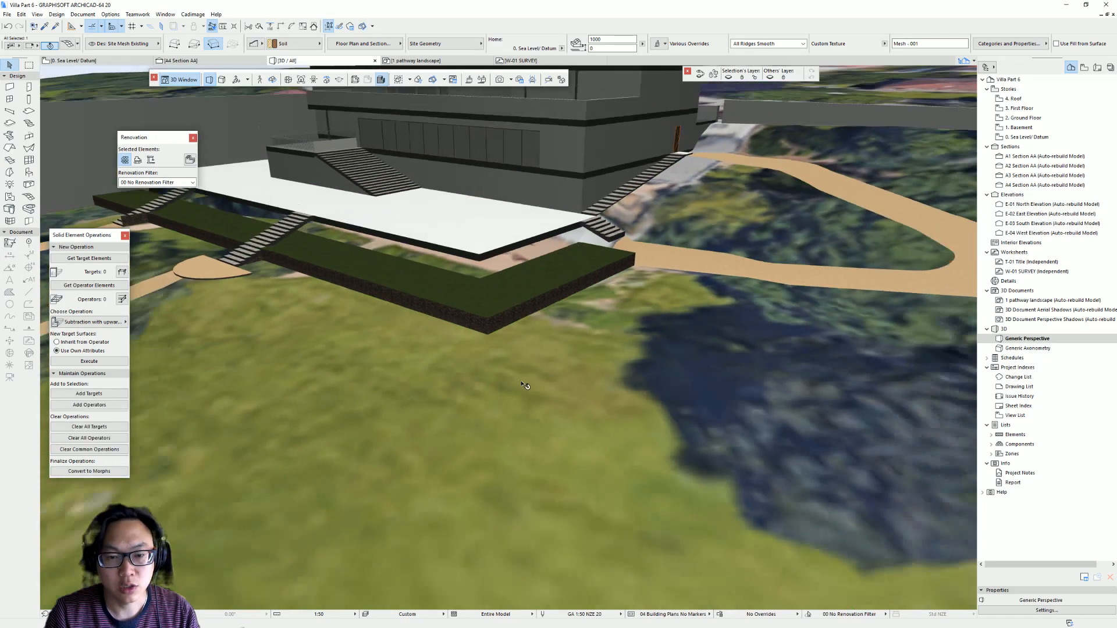
shift+middle_drag(550, 359, 669, 146)
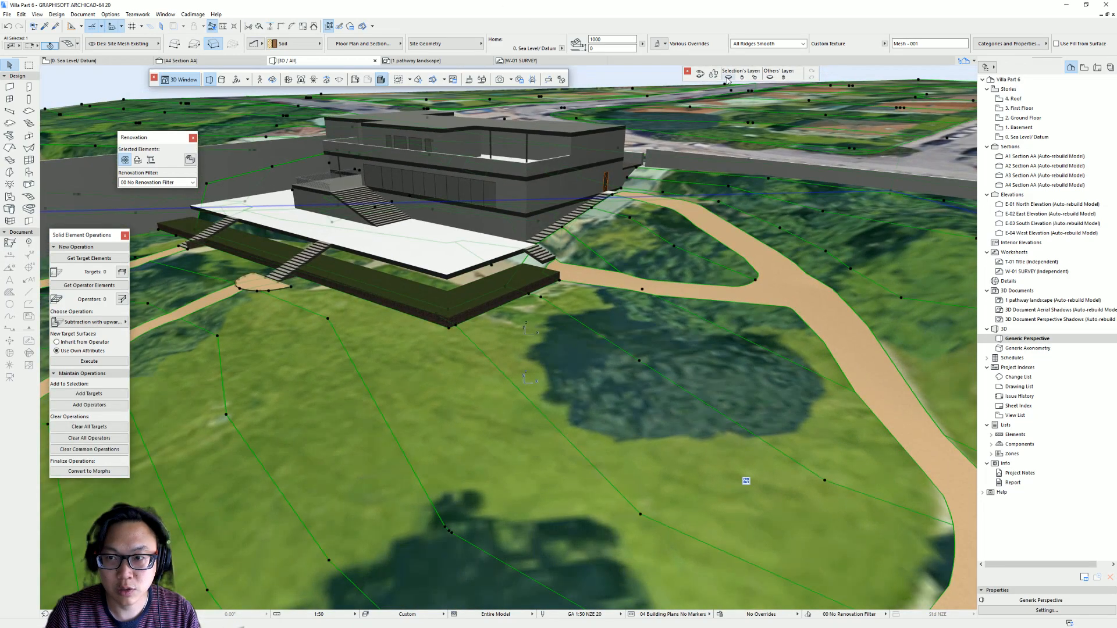
click(669, 141)
scroll(541, 382, up, 5)
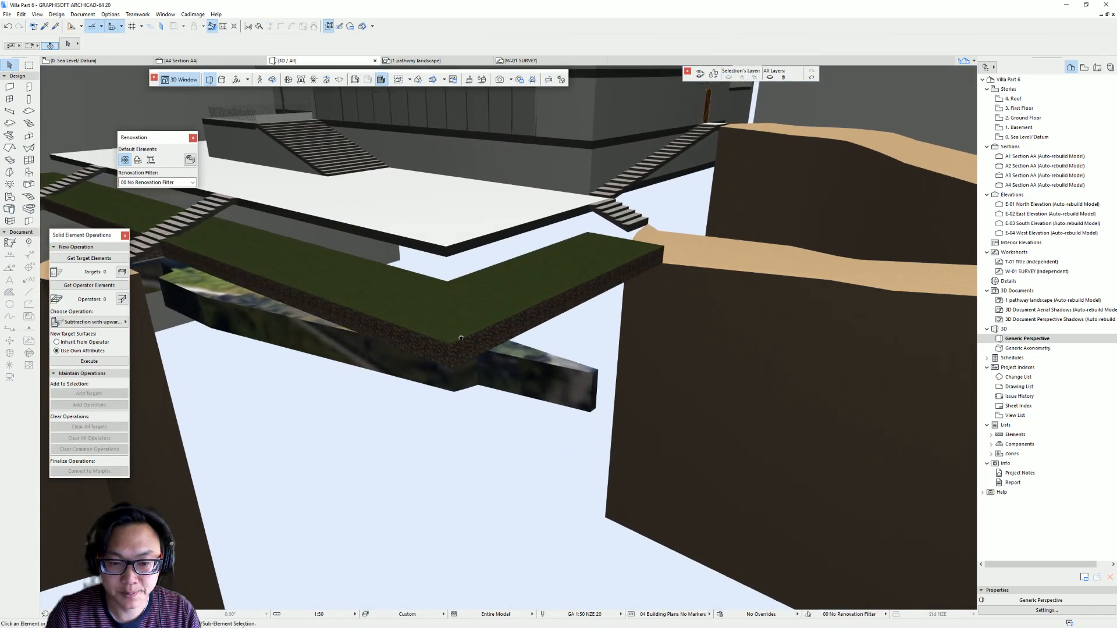
- Raise the lowered slab vertically until its top corner meets the underside of the upper terrace slab
click(526, 375)
click(455, 471)
click(493, 525)
click(447, 256)
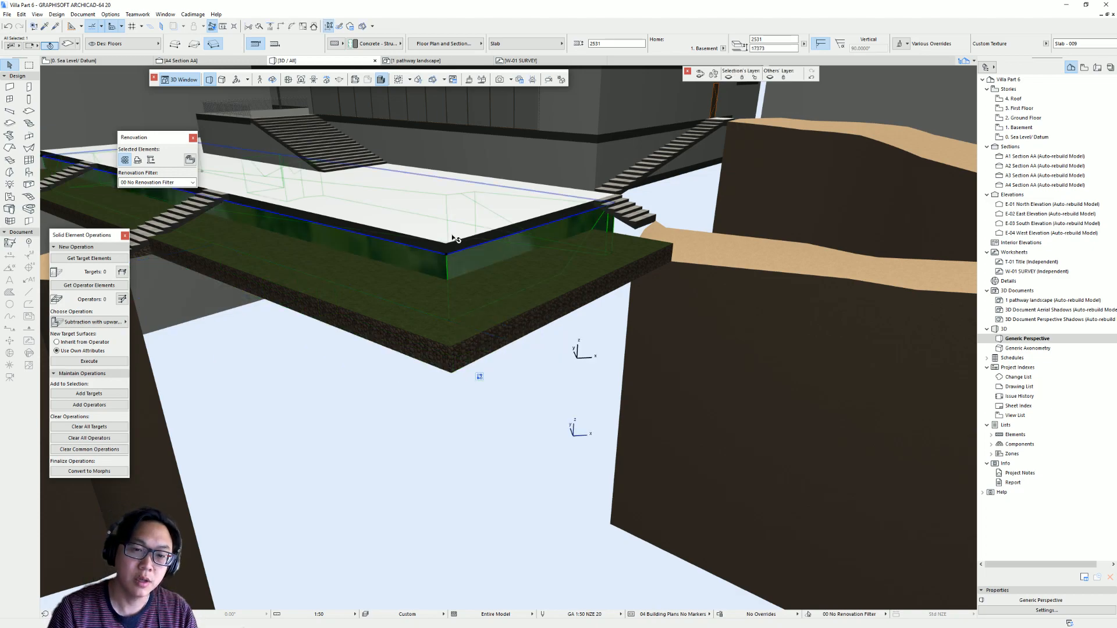
key(Escape)
- Insert a new point on the raised slab's front edge at the left side of the garden stair
scroll(630, 400, down, 5)
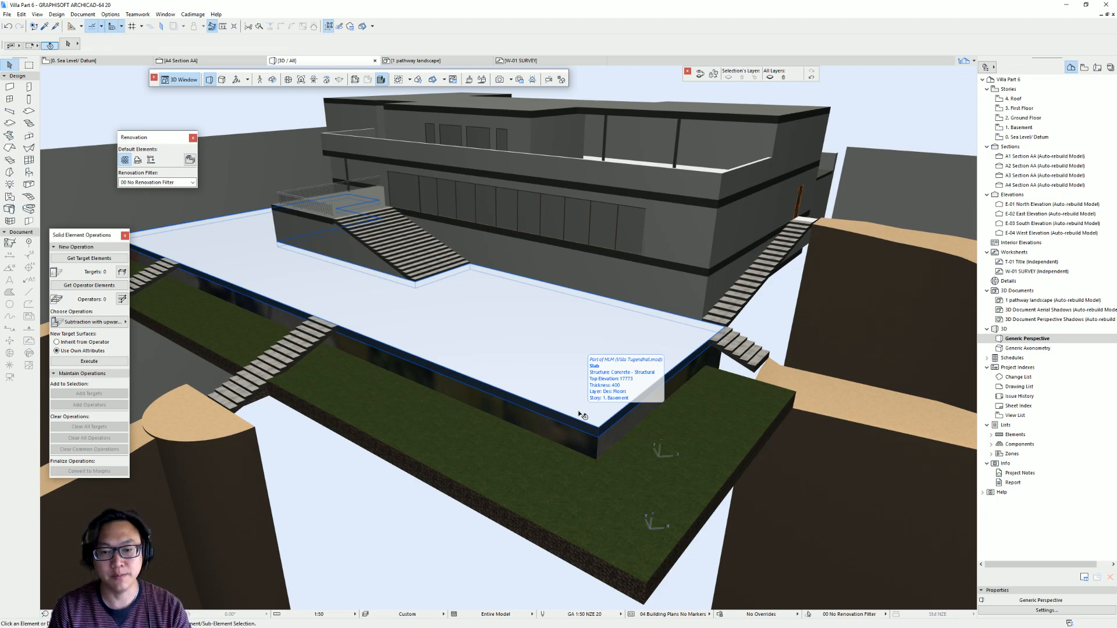
shift+middle_drag(513, 347, 369, 353)
click(382, 346)
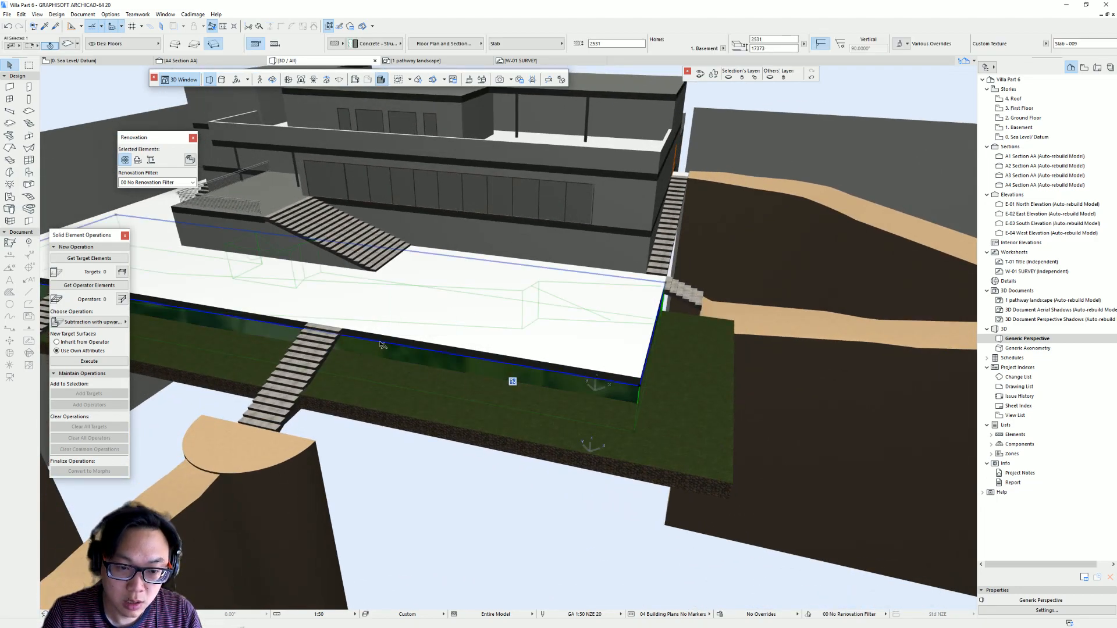
click(378, 339)
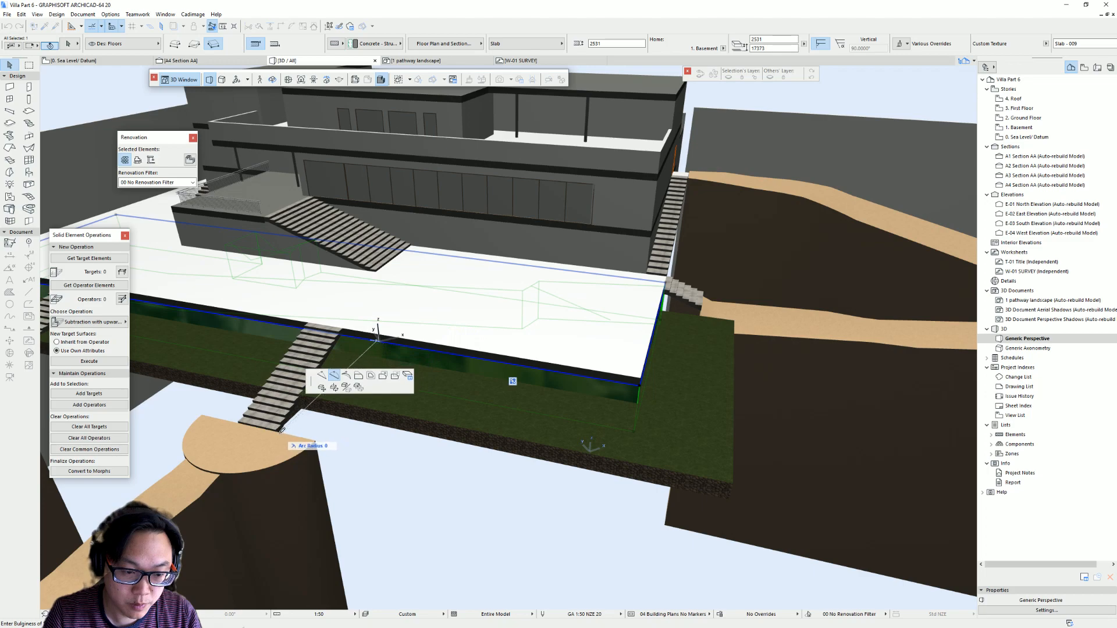
key(Escape)
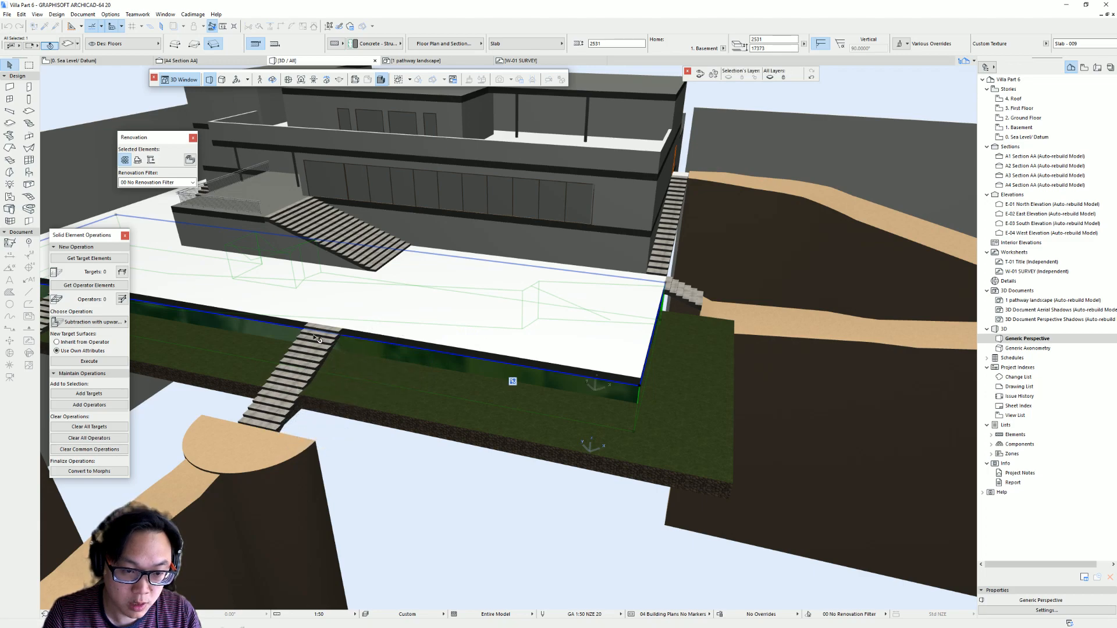
scroll(287, 323, up, 3)
click(372, 312)
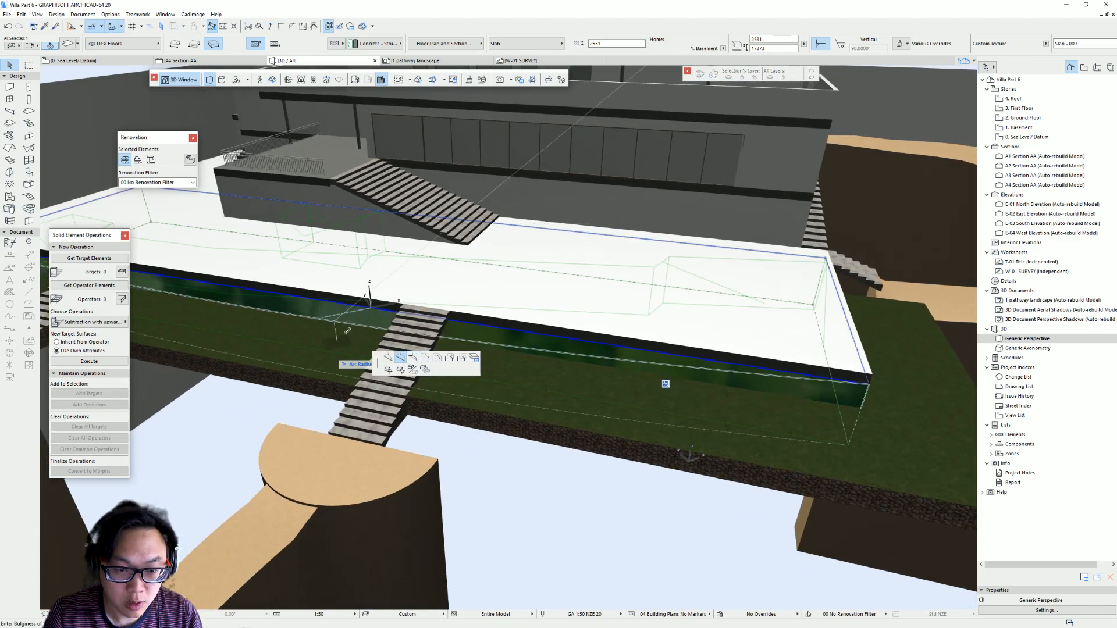
click(389, 358)
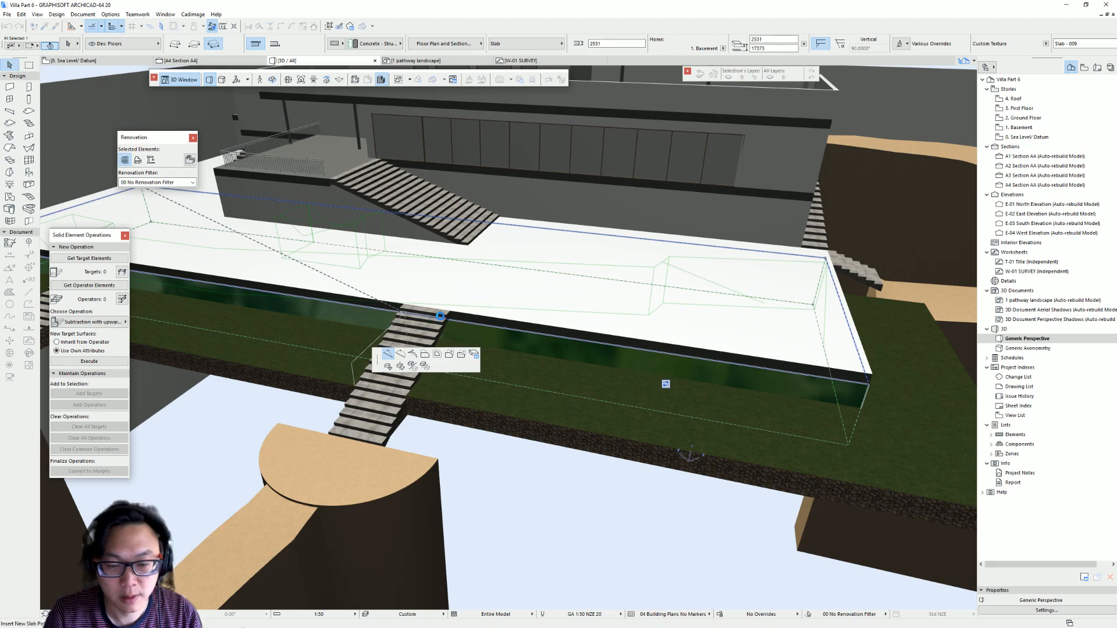
click(440, 315)
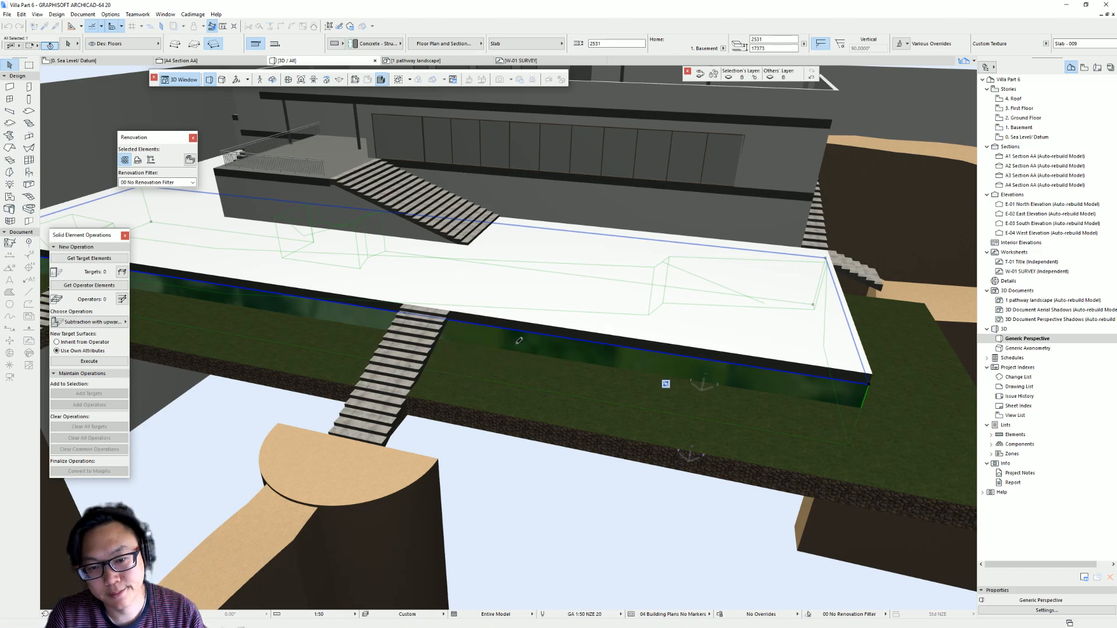
- Offset the slab edge from the new point to the far corner outwards over the stair's middle steps
click(424, 318)
click(500, 358)
click(419, 378)
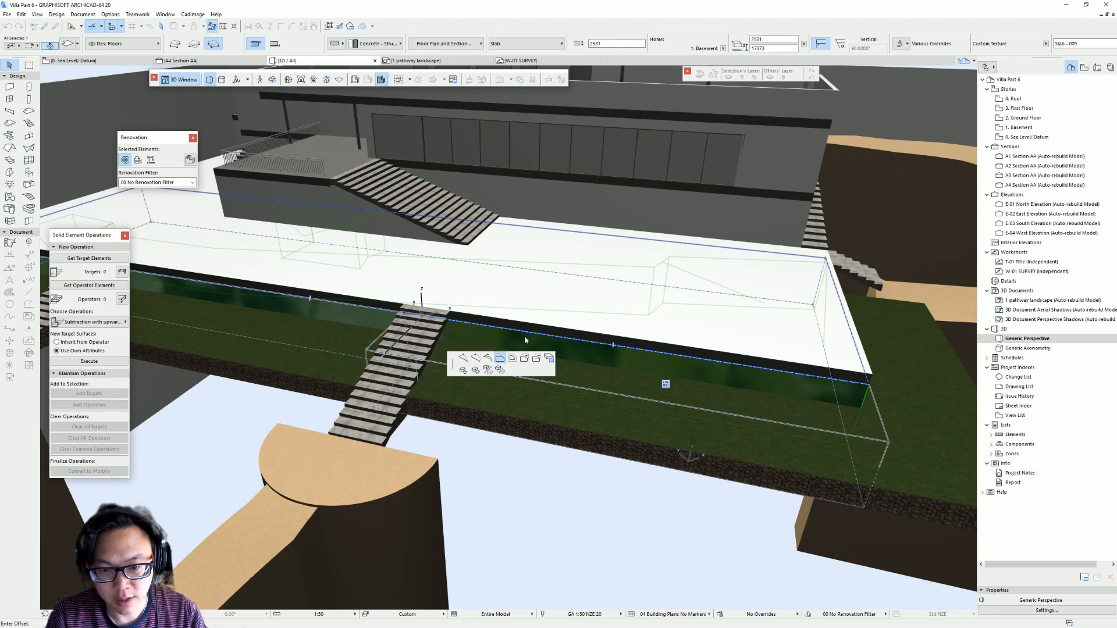
click(454, 324)
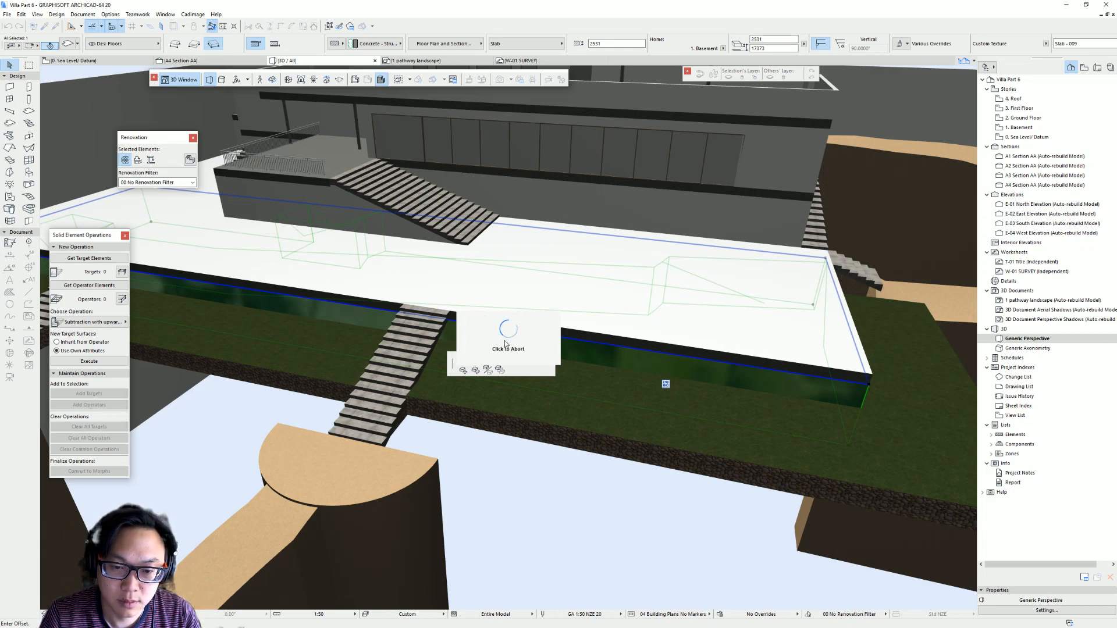
- Insert another point on the offset front edge of the slab, in line with the stair's right side
click(459, 369)
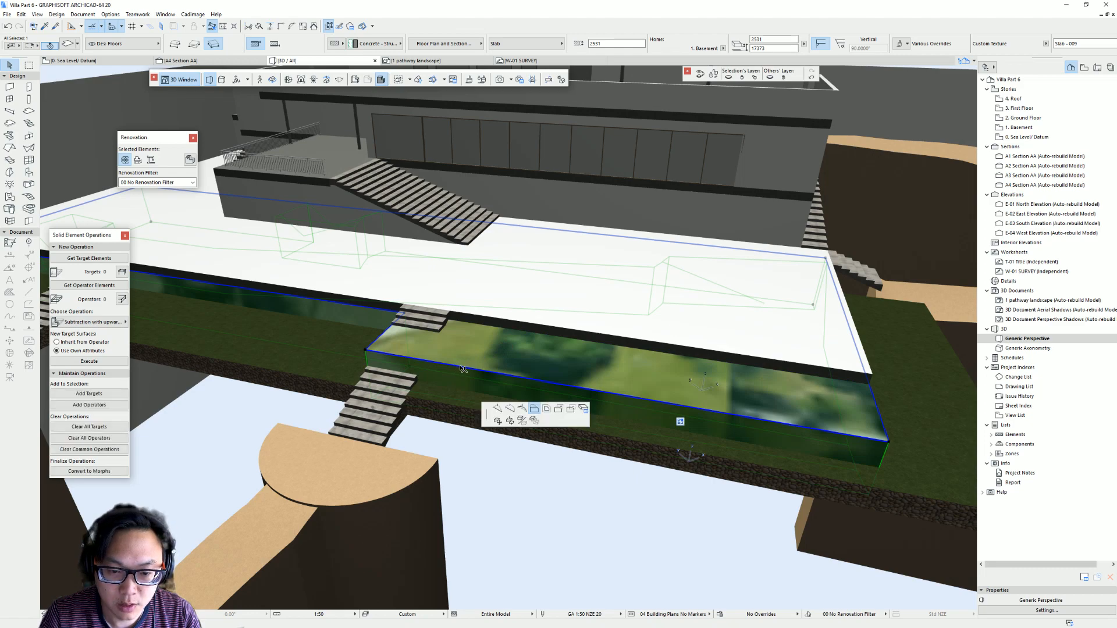
click(498, 408)
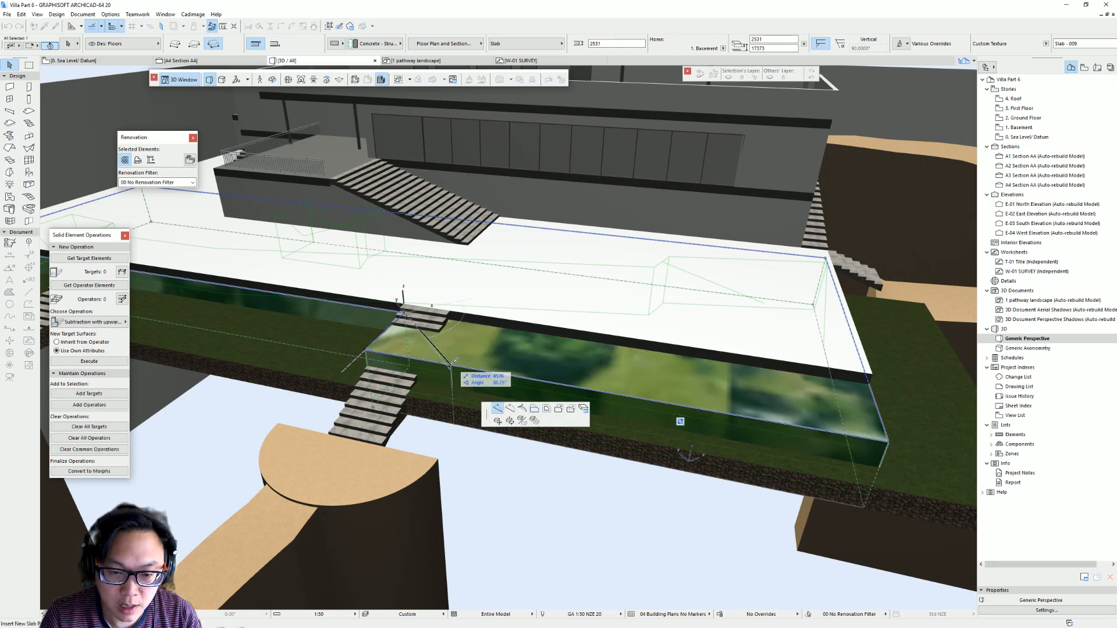
click(416, 380)
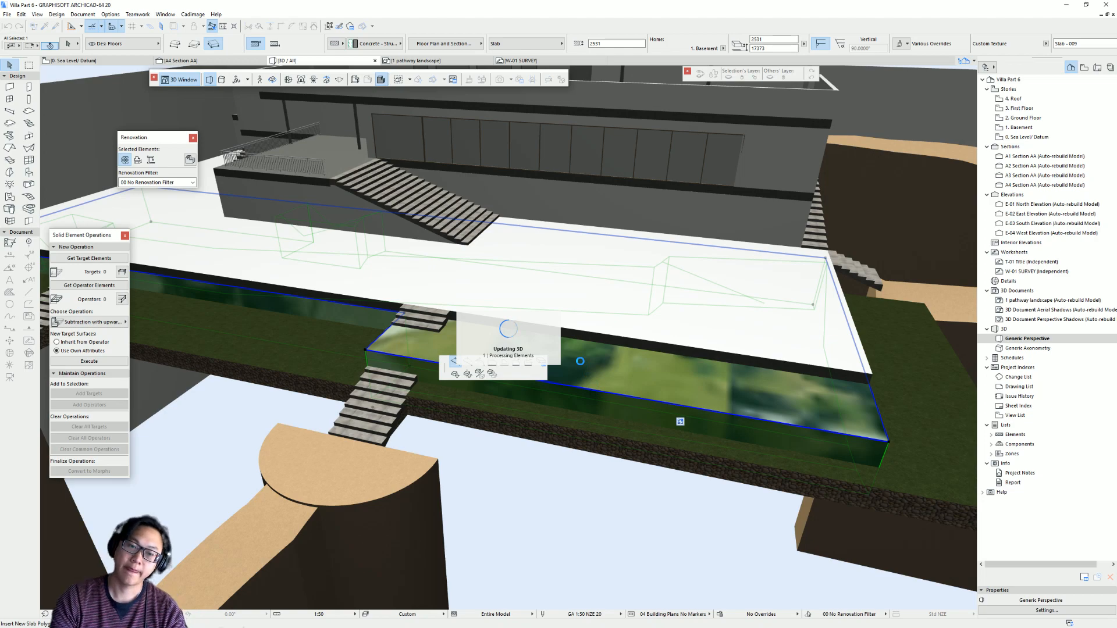
- Offset the edge beyond the stair back to the terrace line, leaving the slab projecting only under the stair
click(524, 379)
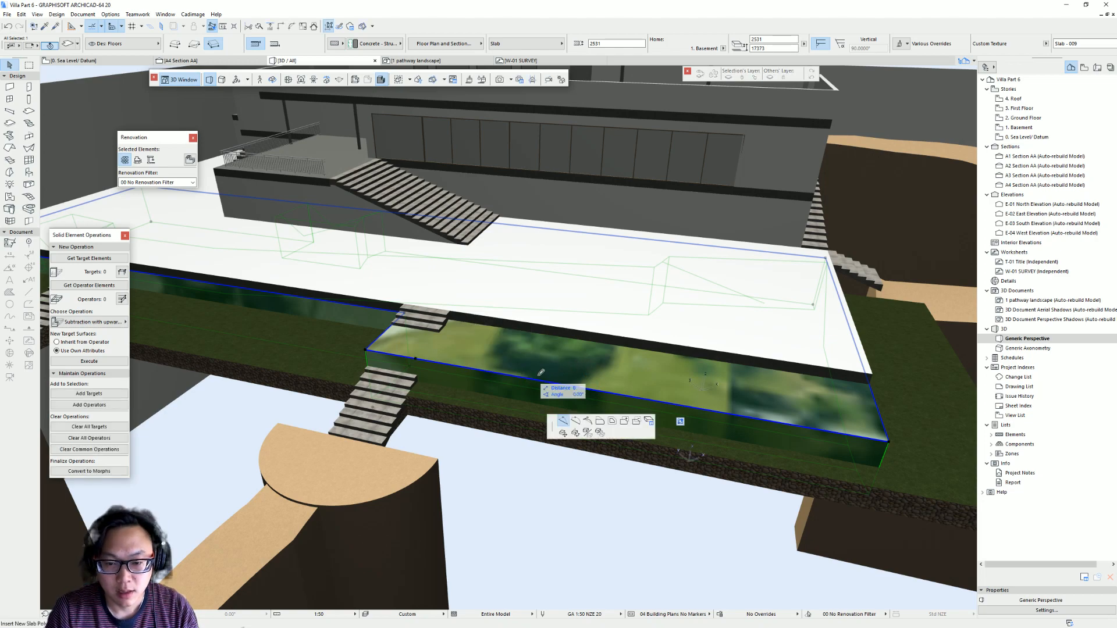
click(671, 421)
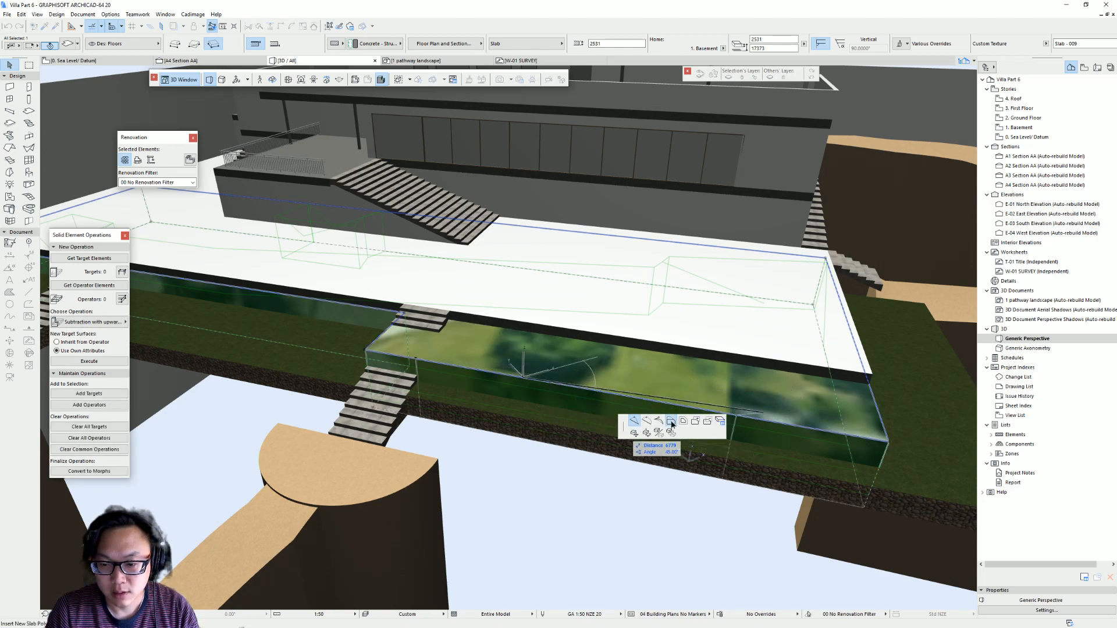
click(858, 384)
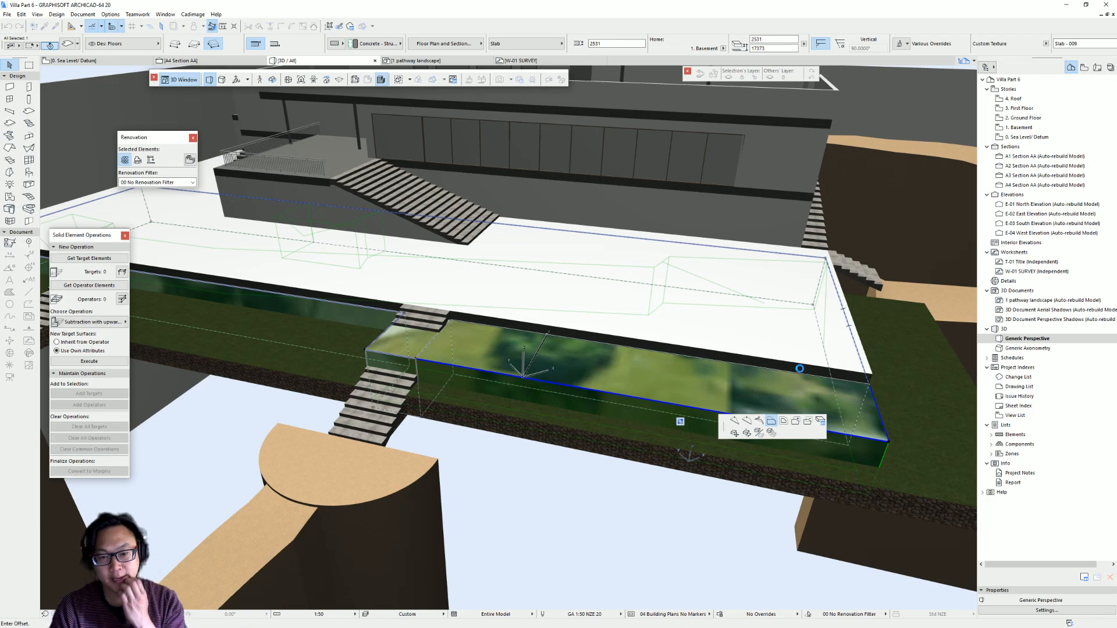
click(440, 353)
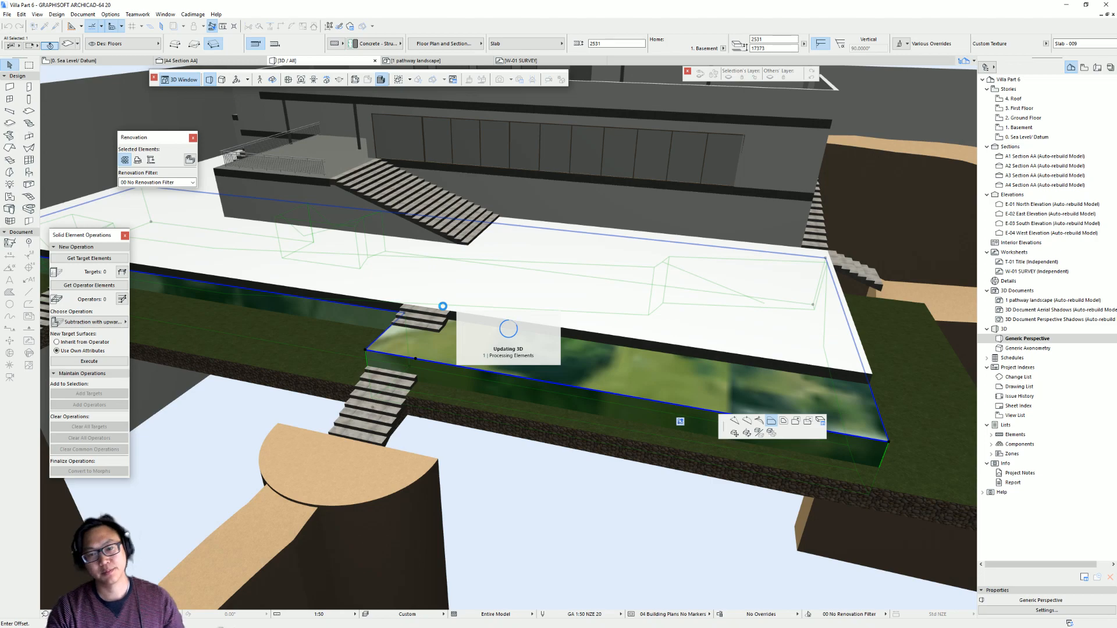
- Subtract the garden stair from the projecting slab with upwards extrusion, keeping the slab's own surface attributes
click(97, 259)
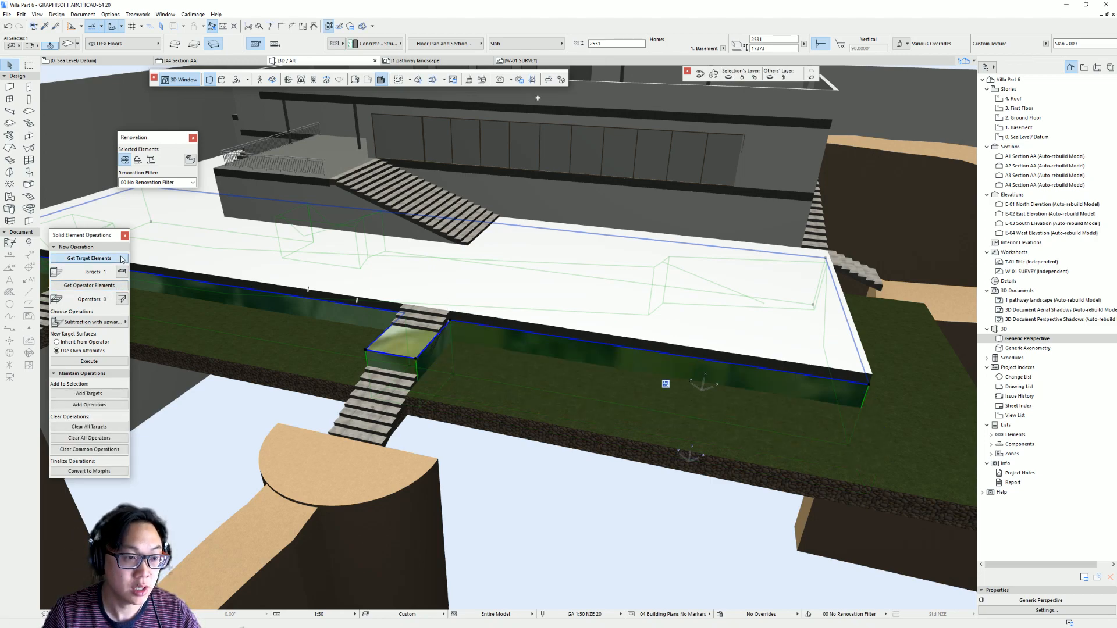
click(377, 402)
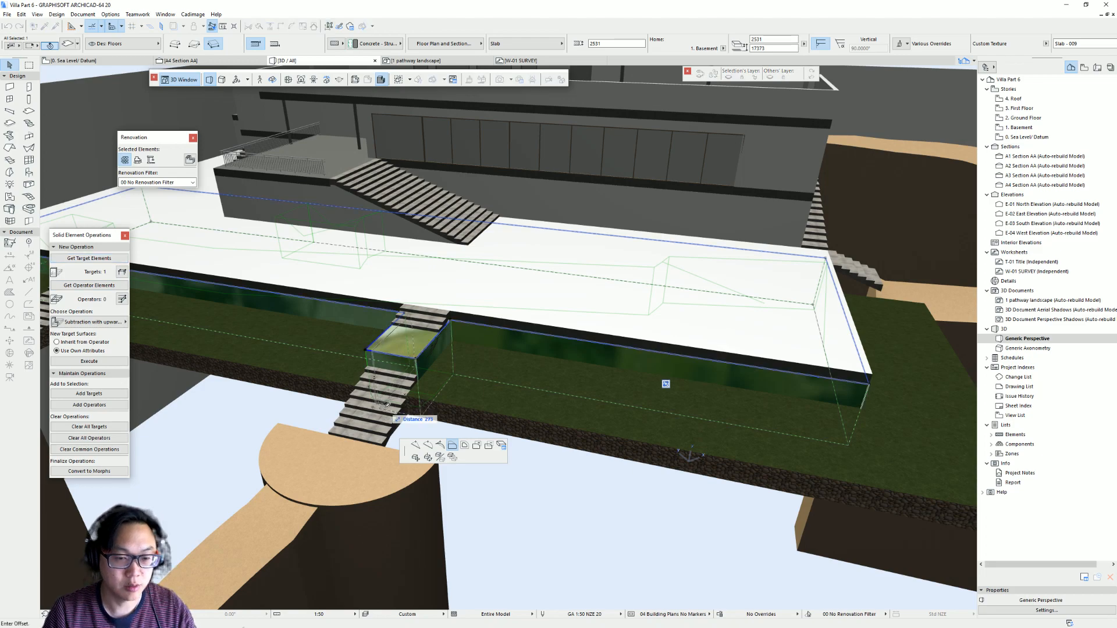
key(Escape)
click(380, 415)
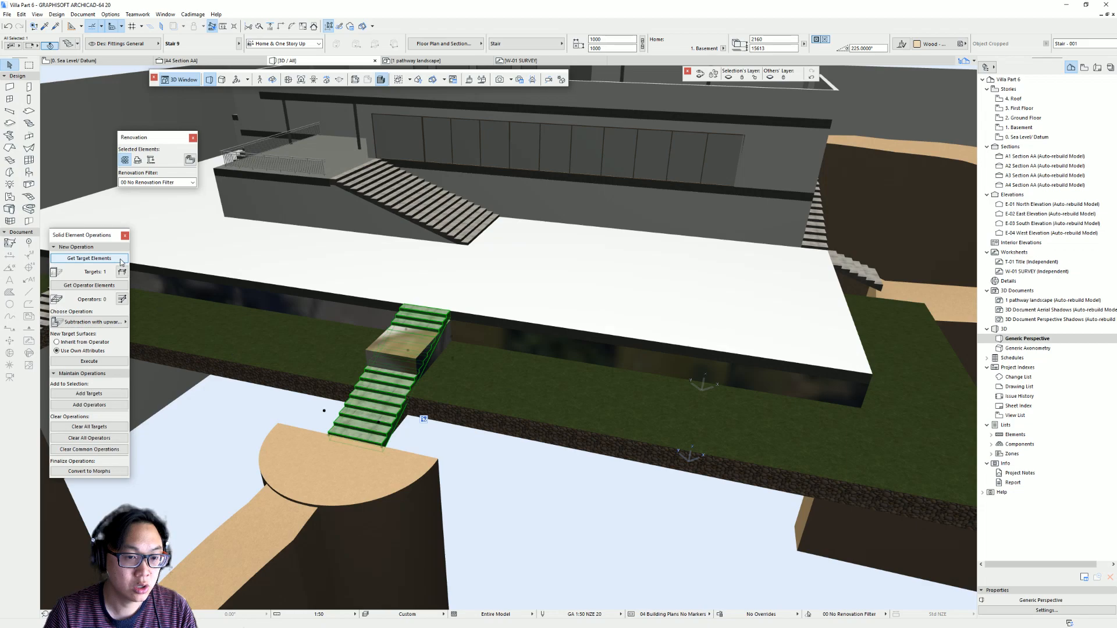
click(117, 287)
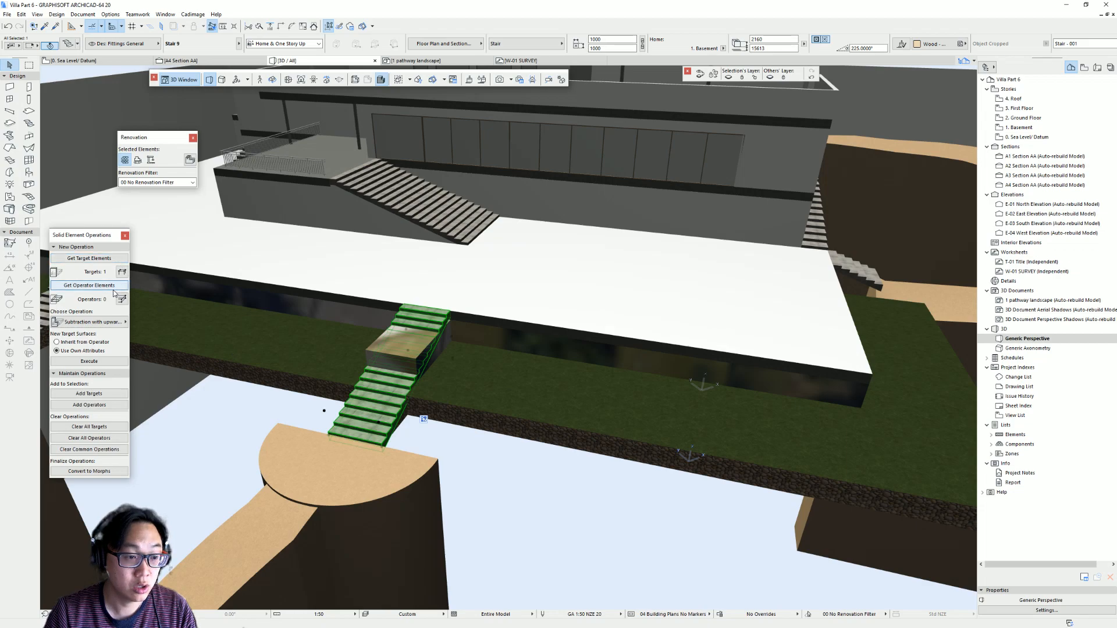
click(114, 361)
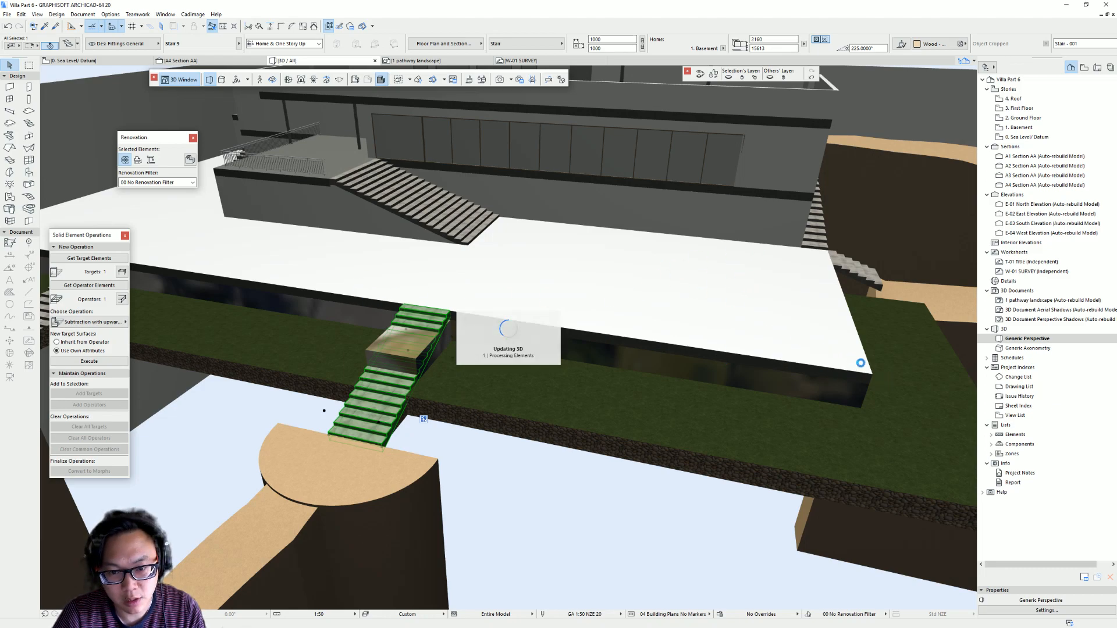
- Examine the joint between the garden stair's side, the cut slab and the terrace edge, and select the stair
click(497, 360)
scroll(473, 354, up, 5)
shift+middle_drag(473, 354, 508, 262)
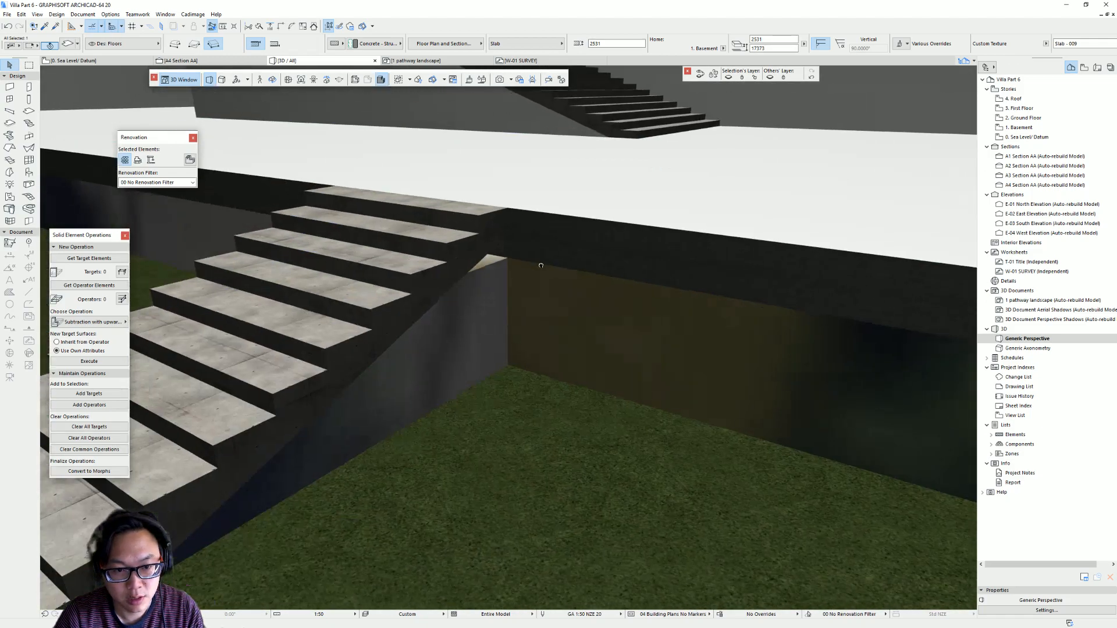
click(476, 243)
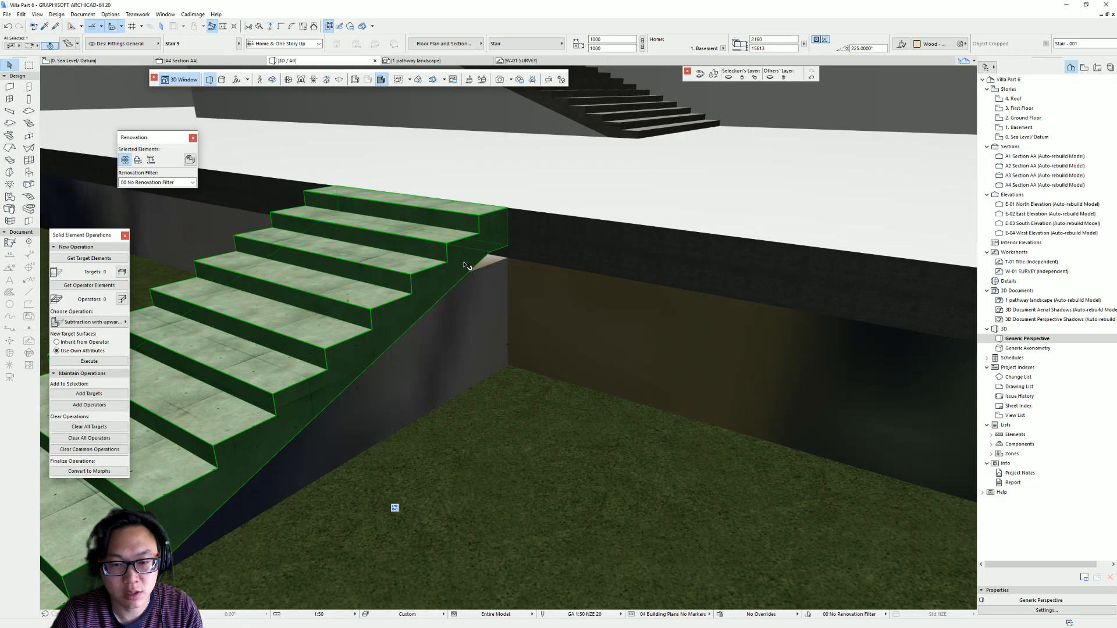
- Select both garden stairs leading up to the terrace and open the structure page of their stair editor
key(ctrl+t)
key(Escape)
scroll(350, 294, down, 4)
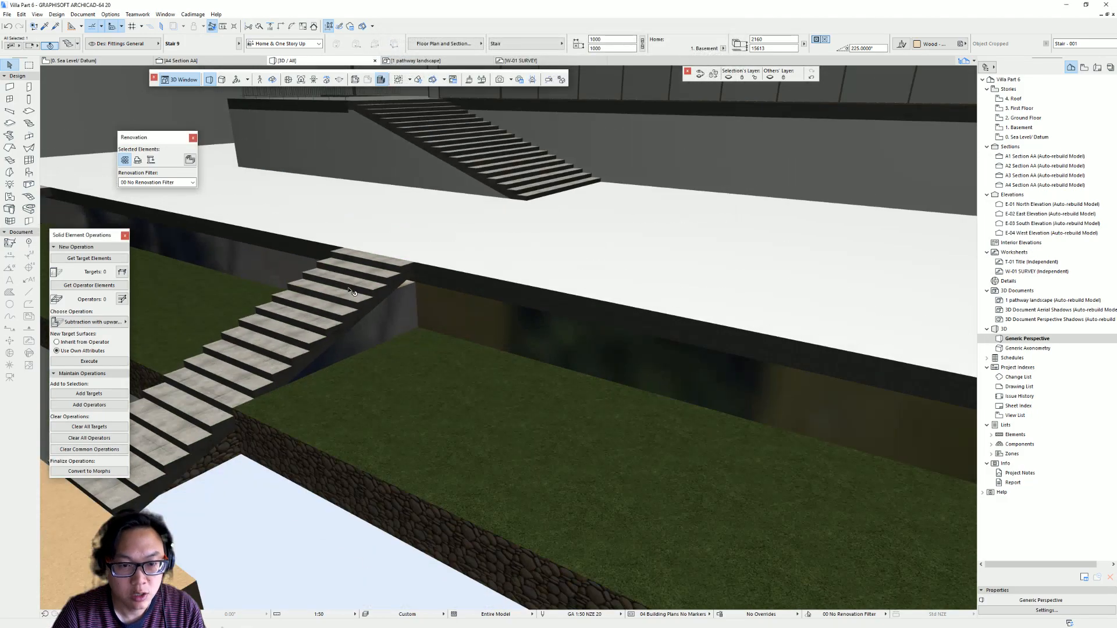
middle_drag(350, 293, 588, 291)
shift+click(302, 233)
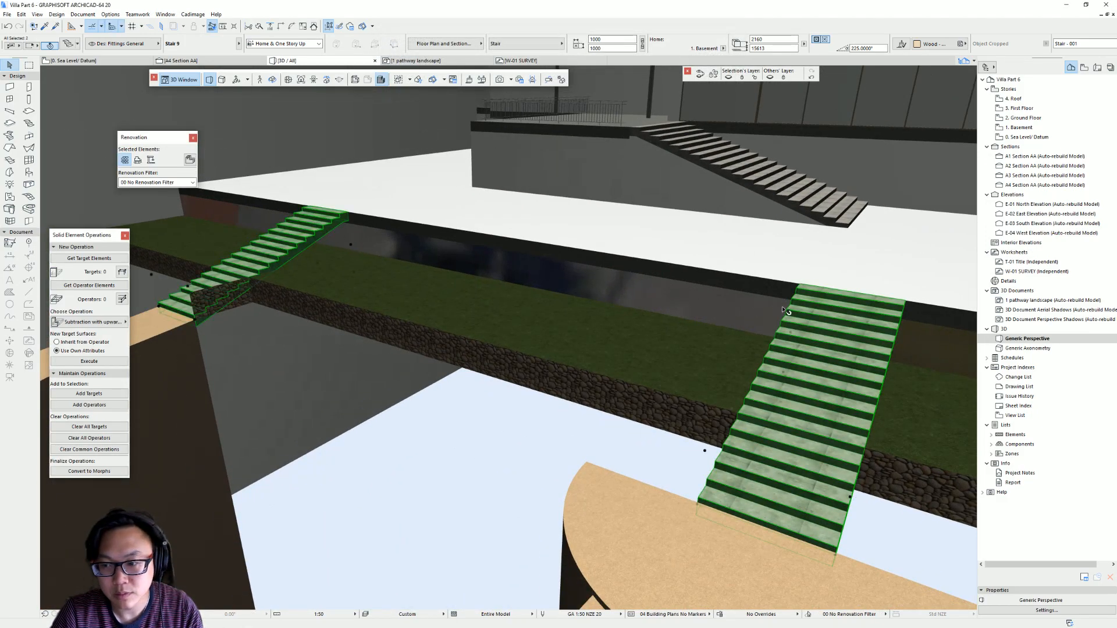
key(ctrl+t)
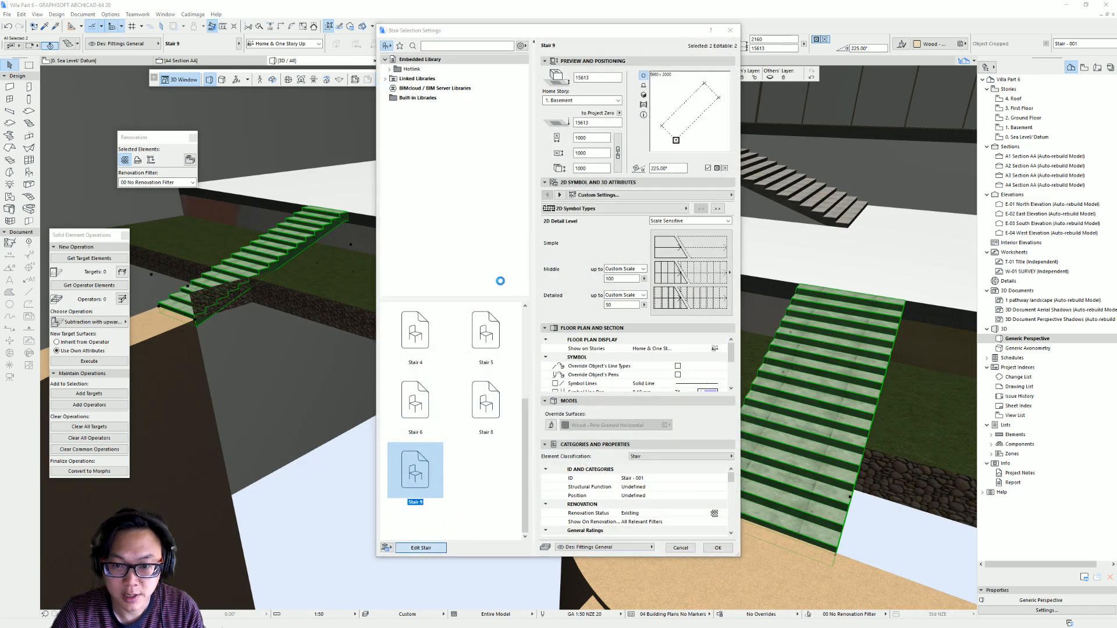
click(619, 288)
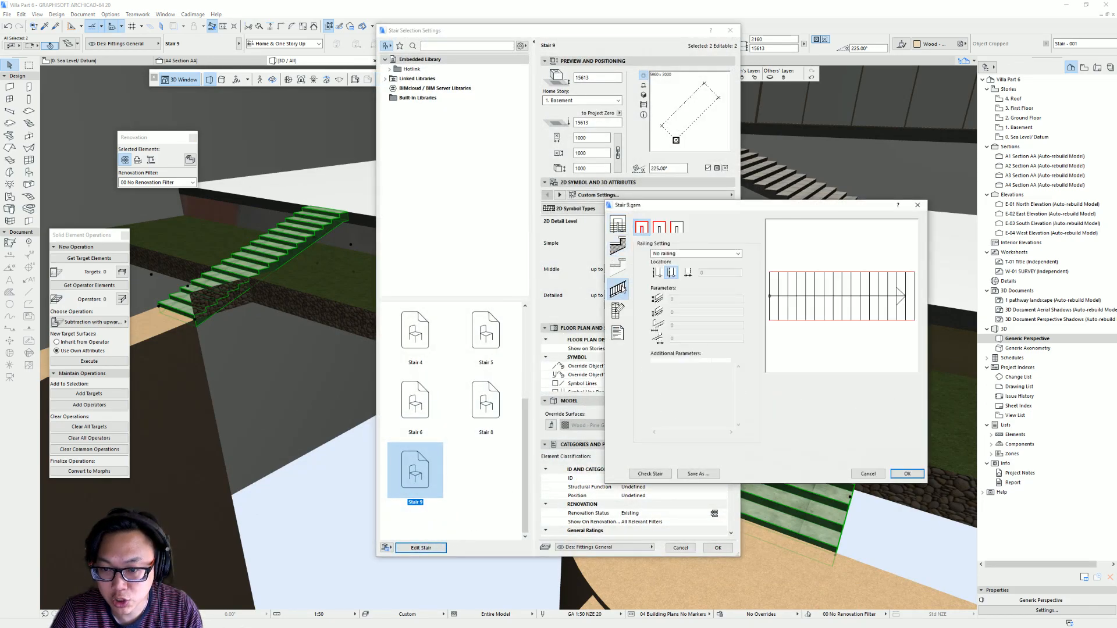
click(617, 245)
click(713, 288)
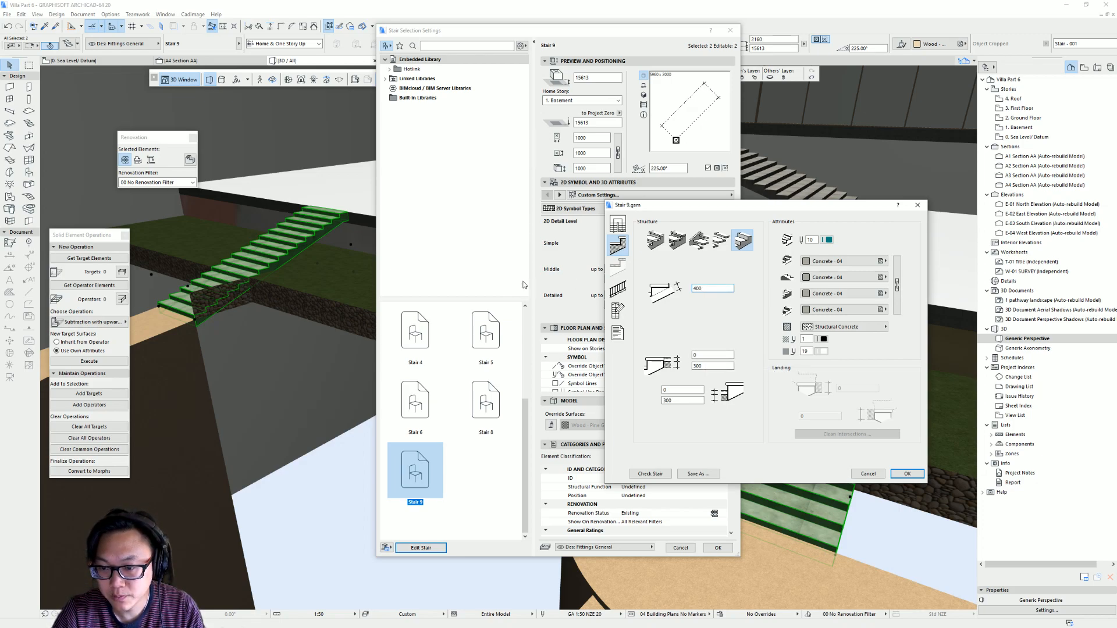
- Set the thickness of the upper and lower connecting structures of both garden stairs to 400
click(726, 365)
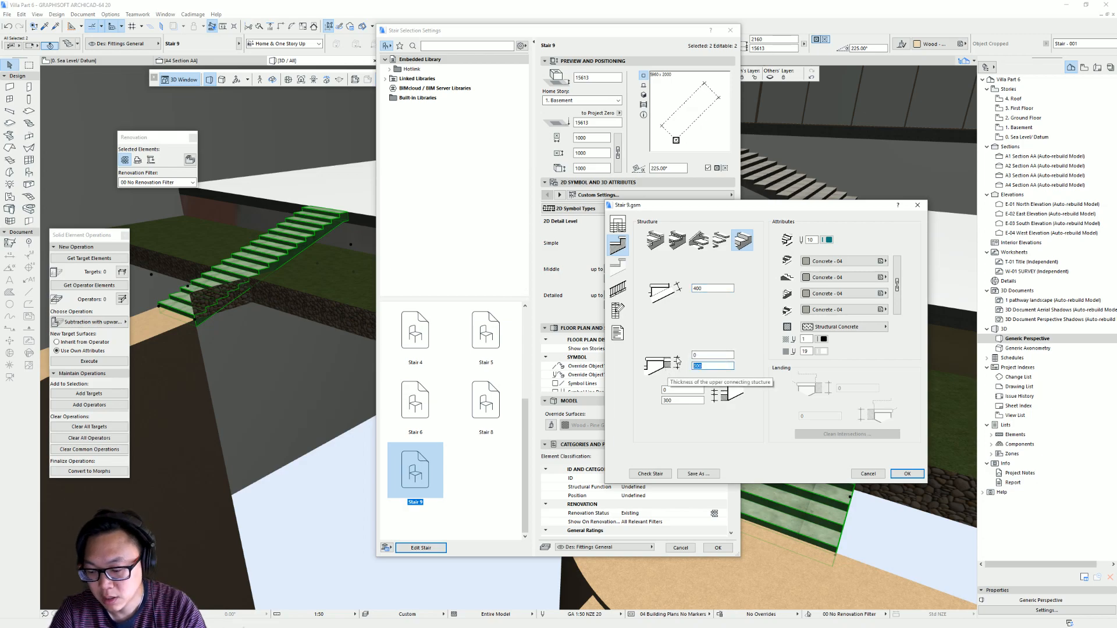
text(400)
double_click(689, 400)
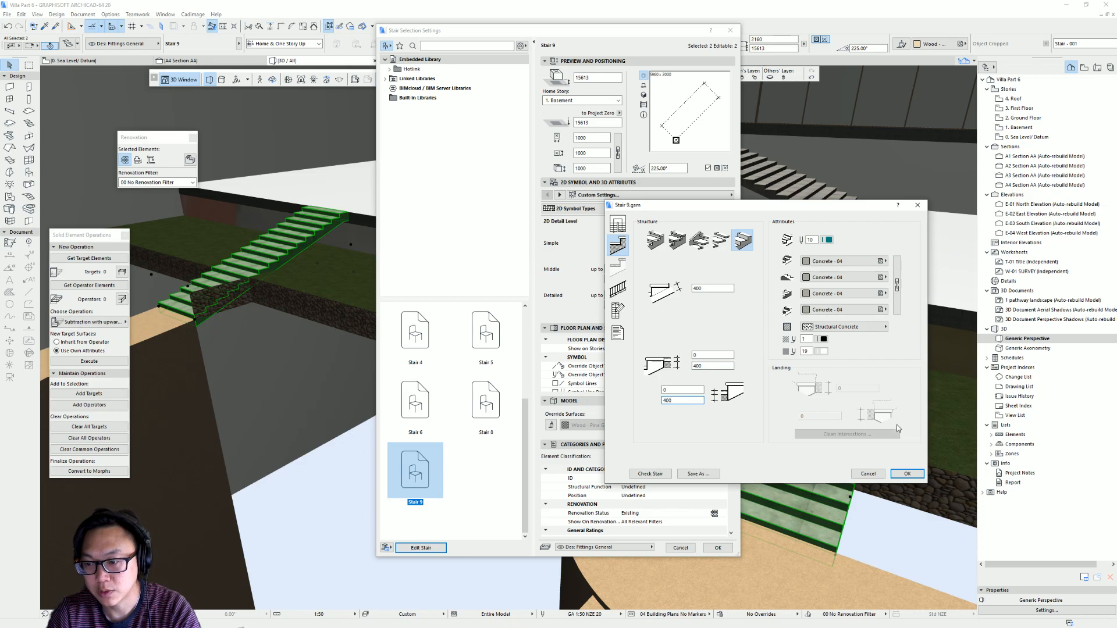
text(400)
click(904, 473)
click(717, 547)
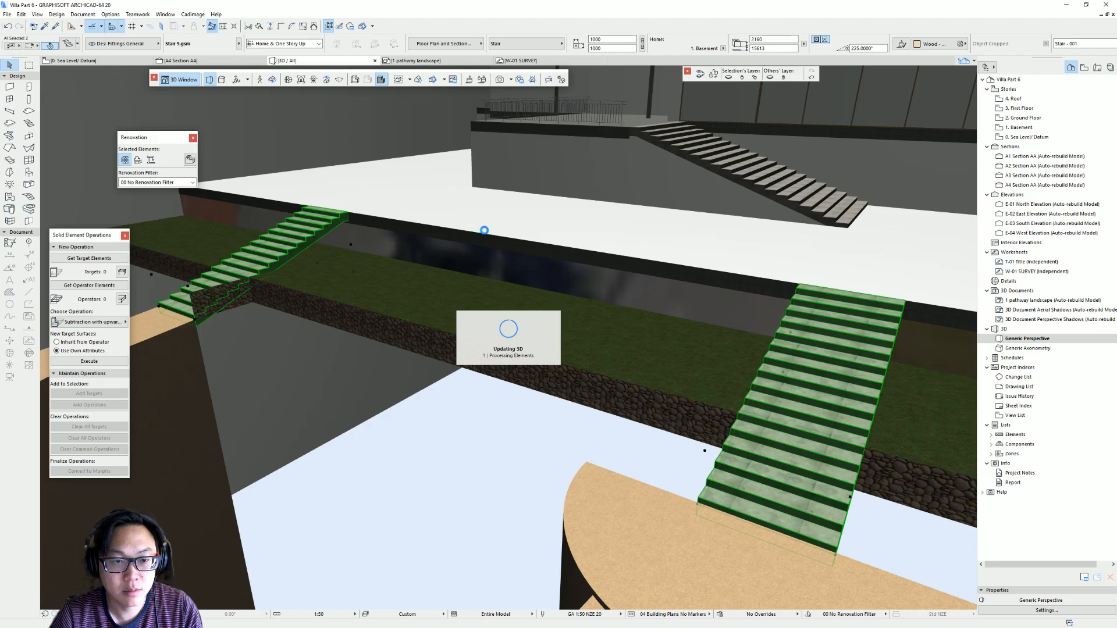
- Examine how both garden stairs meet the terrace edge, the stone retaining wall and the path
scroll(642, 274, up, 1)
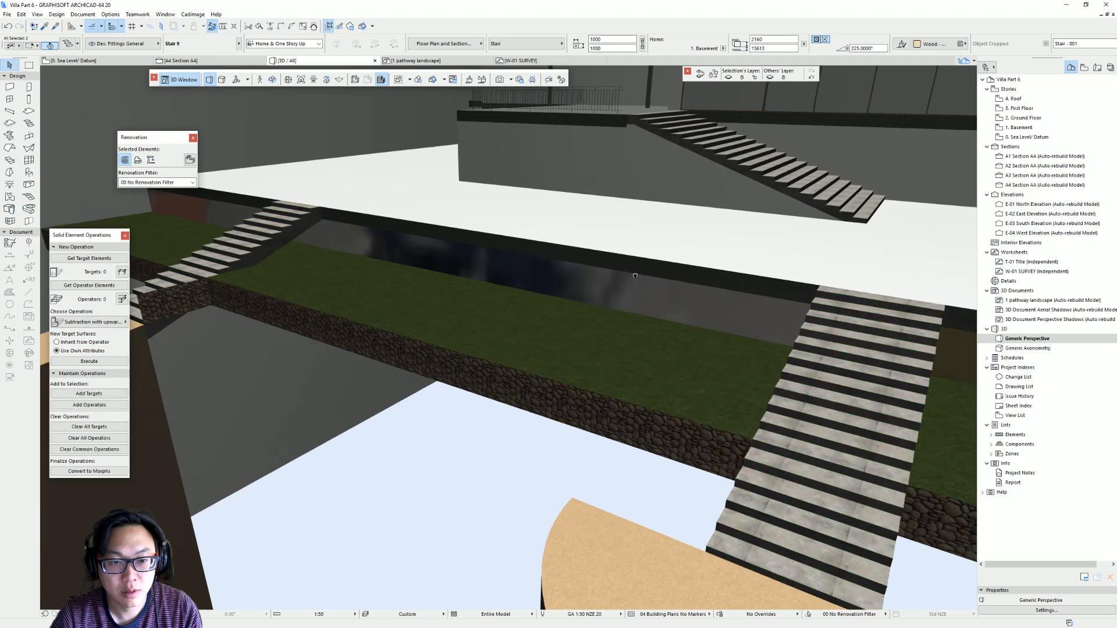
scroll(642, 274, down, 2)
scroll(562, 352, up, 1)
shift+middle_drag(561, 353, 698, 351)
middle_drag(439, 351, 780, 373)
scroll(440, 386, up, 1)
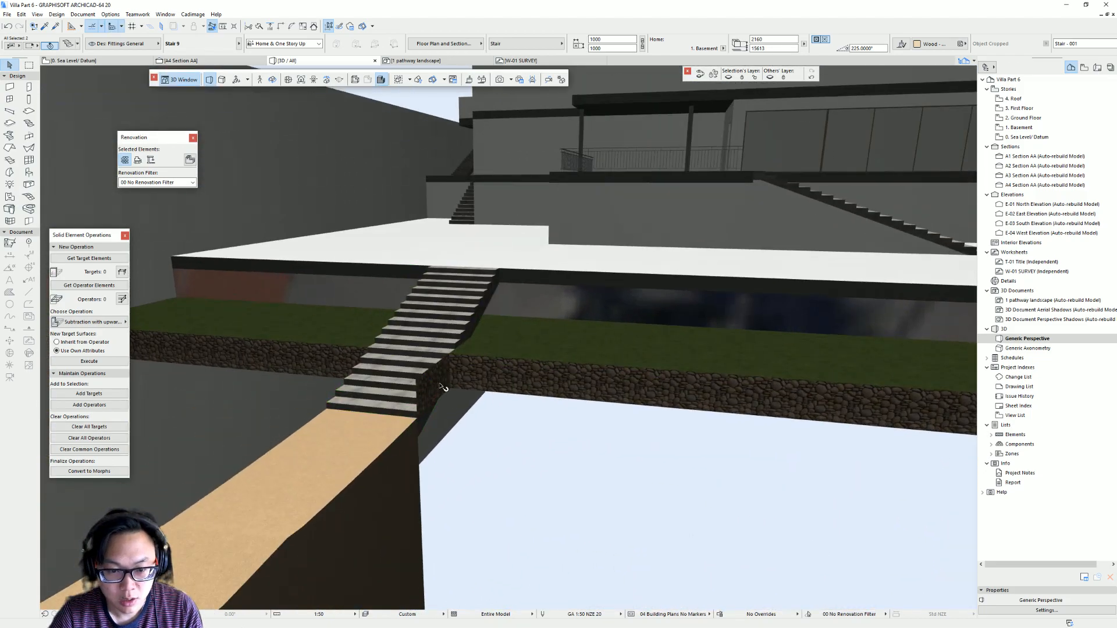
scroll(440, 386, up, 4)
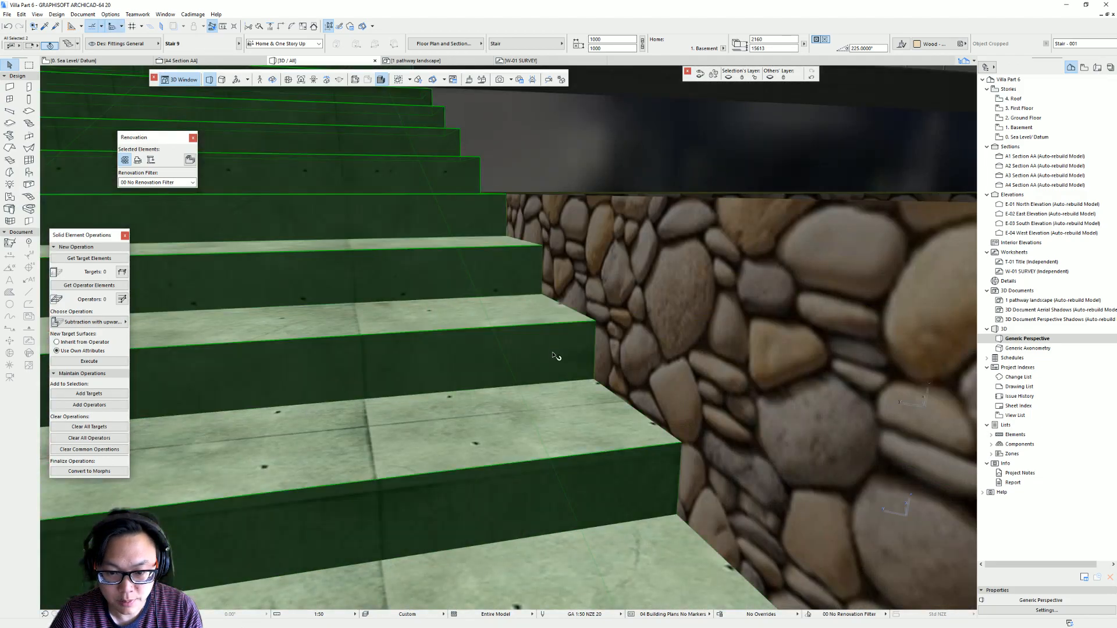
scroll(553, 356, down, 3)
scroll(533, 282, up, 3)
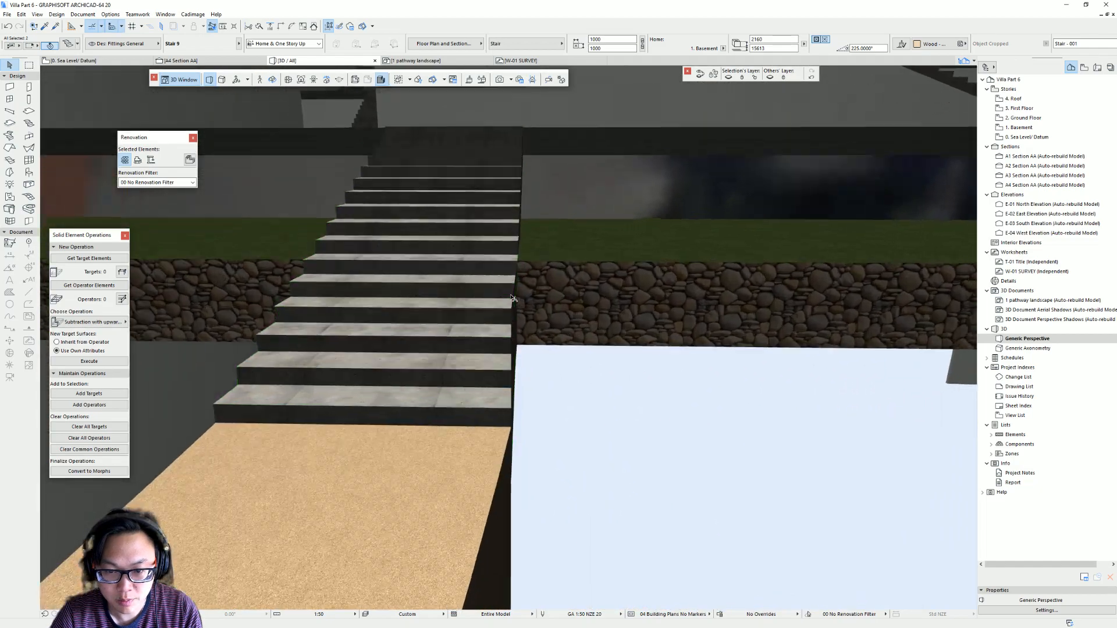
scroll(512, 298, up, 2)
- Open the 2. Ground Floor plan and select the slab that projects under the garden stair
key(F2)
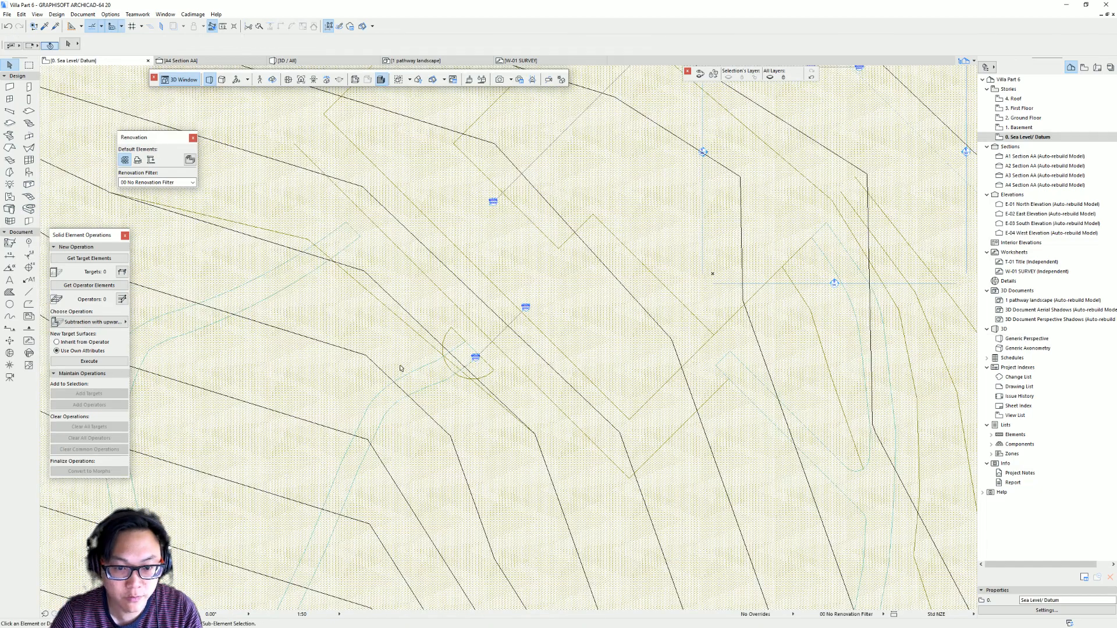
scroll(434, 260, up, 3)
click(1025, 128)
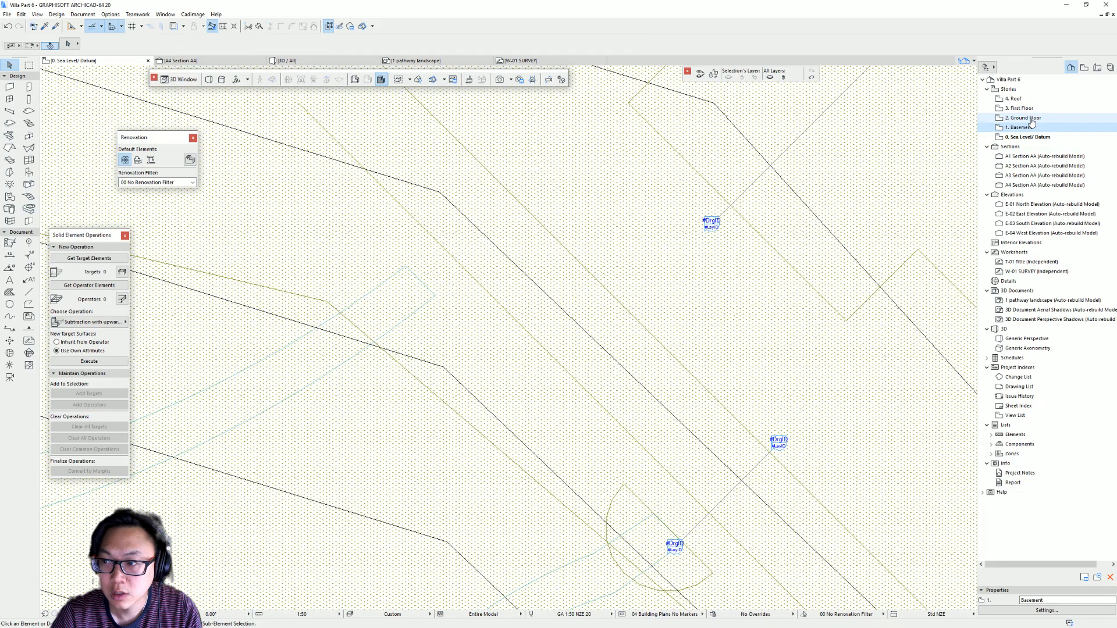
double_click(1031, 118)
scroll(430, 285, up, 4)
middle_drag(448, 257, 603, 237)
click(611, 229)
- Offset the side edge of the slab's projecting part onto the garden stair's side line, and deselect the slab
scroll(606, 232, up, 5)
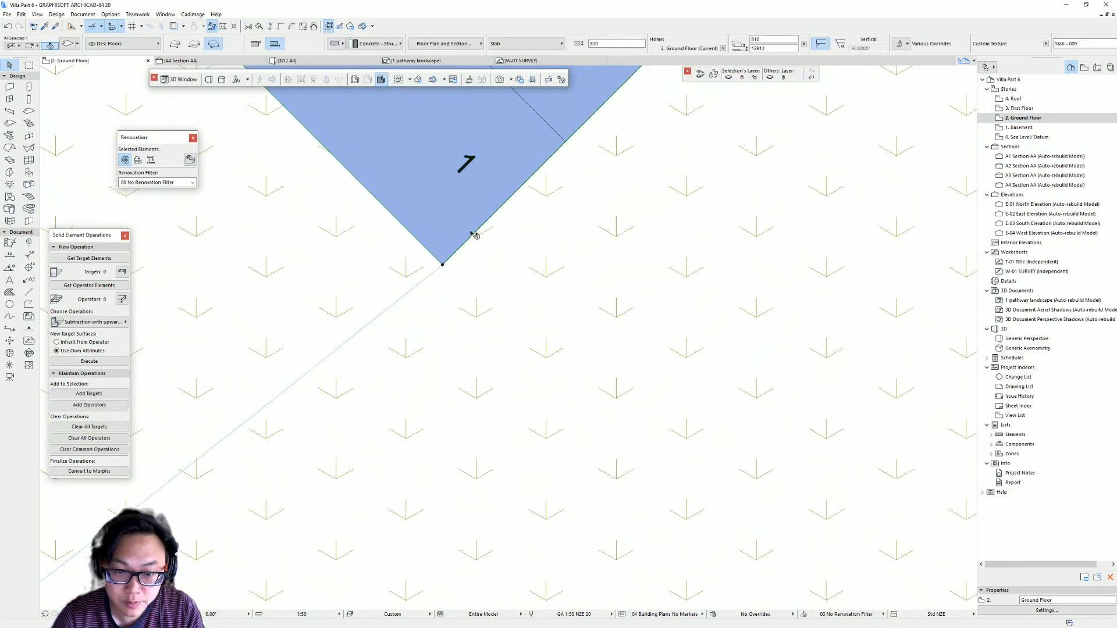
scroll(468, 236, up, 5)
middle_drag(434, 289, 309, 448)
scroll(309, 448, up, 3)
middle_drag(334, 409, 429, 448)
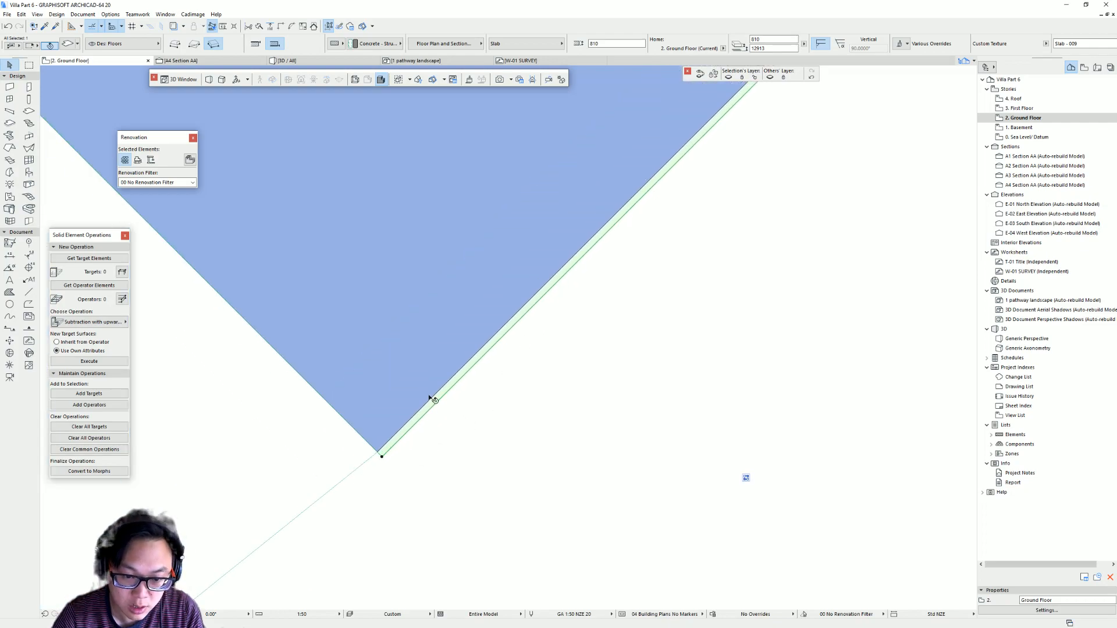
scroll(738, 270, down, 5)
middle_drag(776, 247, 375, 563)
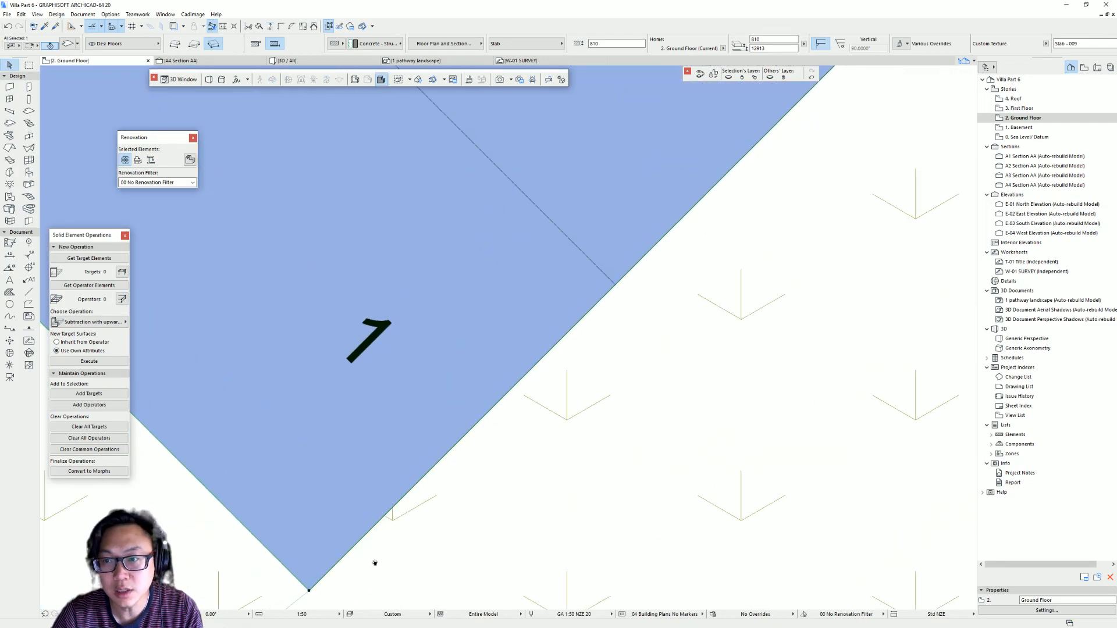
middle_drag(749, 199, 334, 548)
scroll(535, 425, down, 2)
middle_drag(816, 153, 556, 421)
scroll(588, 366, down, 4)
scroll(711, 221, up, 5)
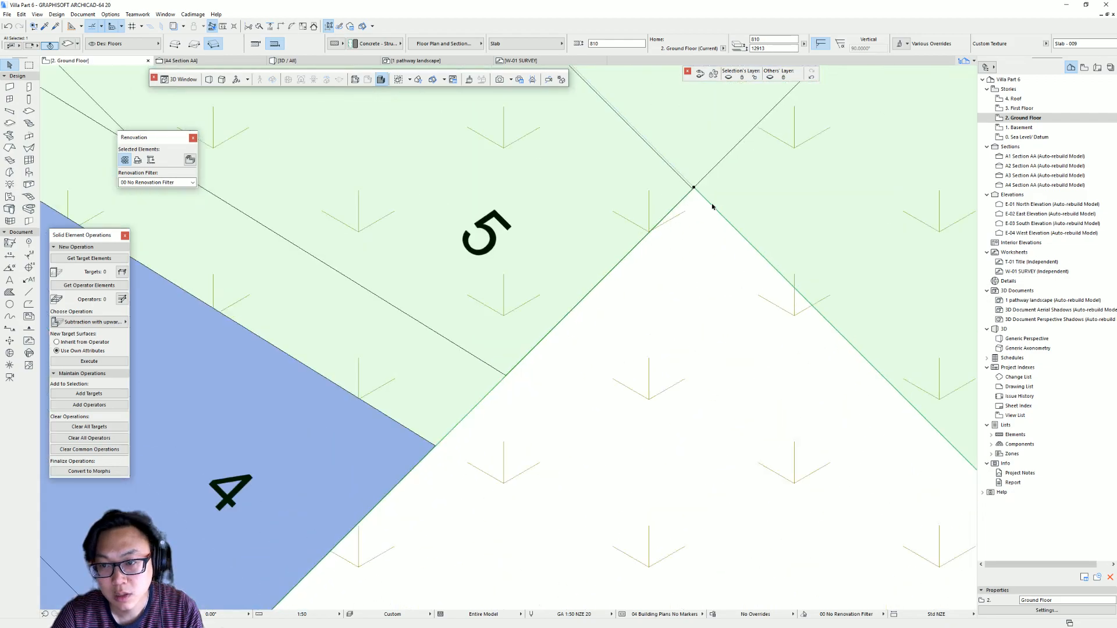
scroll(712, 207, up, 4)
click(720, 128)
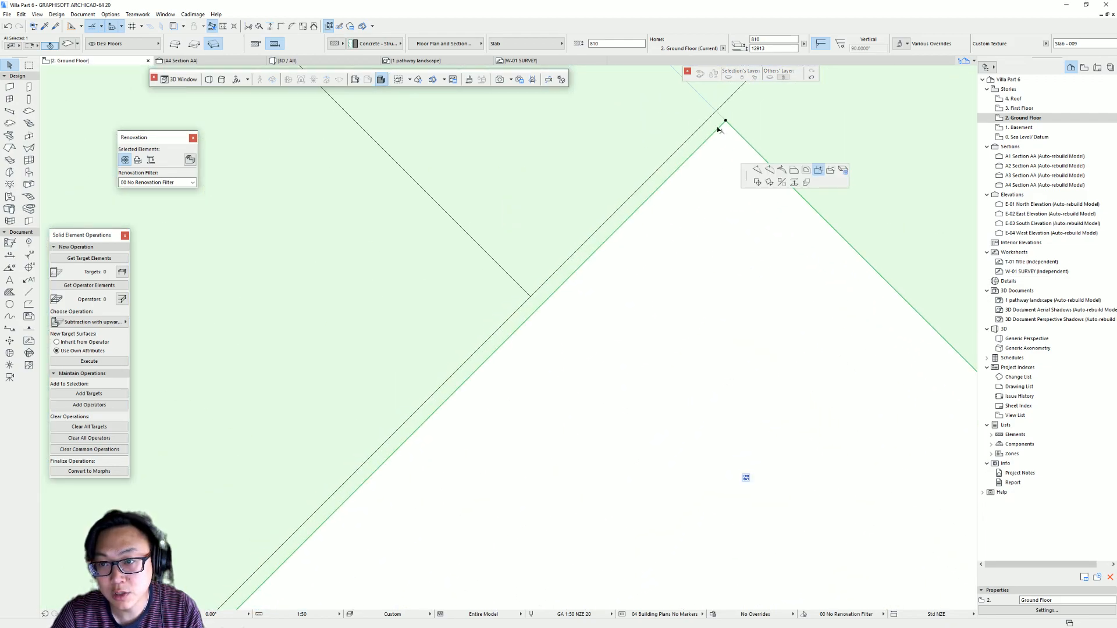
click(793, 169)
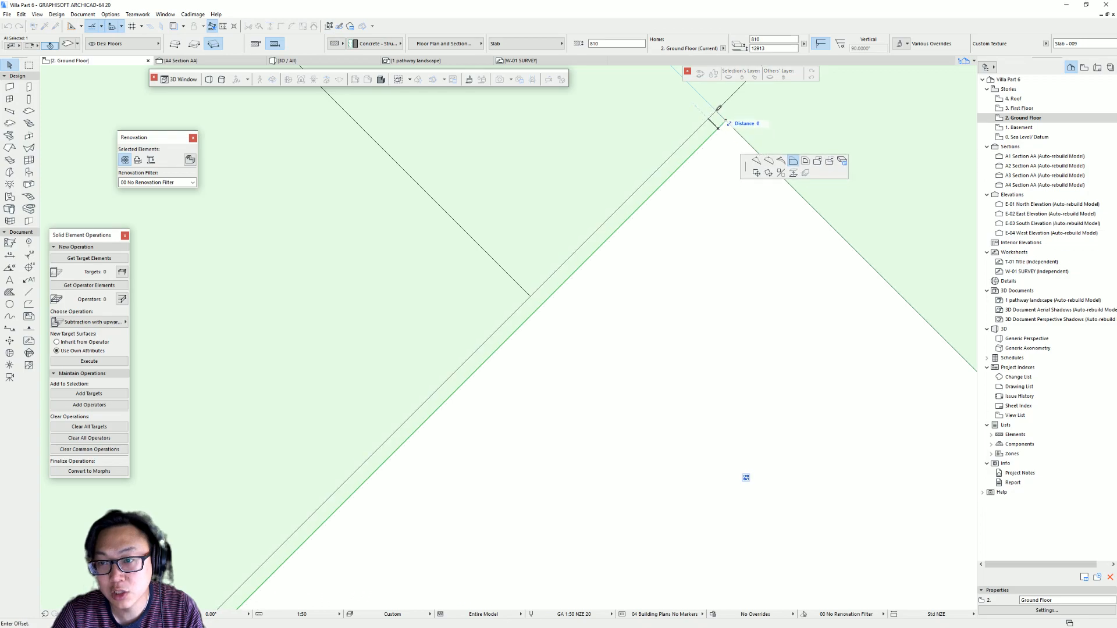
click(531, 296)
key(Escape)
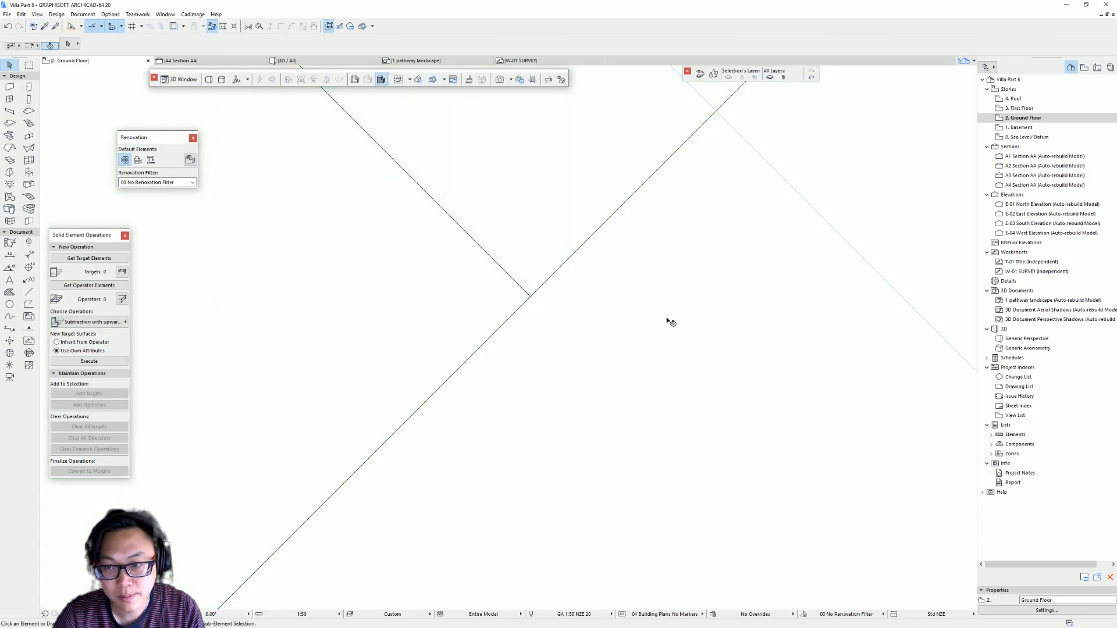
- In 3D, override the top and edge surfaces of the thick base slab under the white terrace with Stonework - 13, linking the surfaces
key(F3)
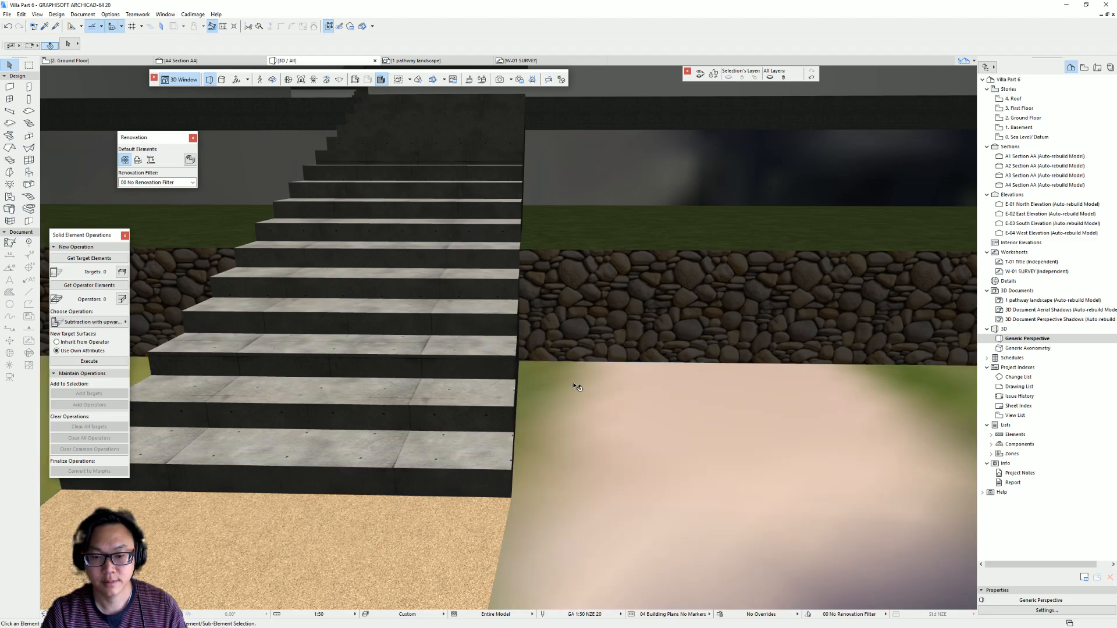
scroll(577, 387, down, 5)
mouse_move(577, 387)
shift+middle_down()
mouse_move(611, 373)
mouse_move(682, 374)
mouse_move(698, 302)
mouse_move(686, 291)
mouse_move(460, 292)
mouse_move(576, 372)
shift+middle_up()
scroll(682, 374, down, 3)
click(516, 351)
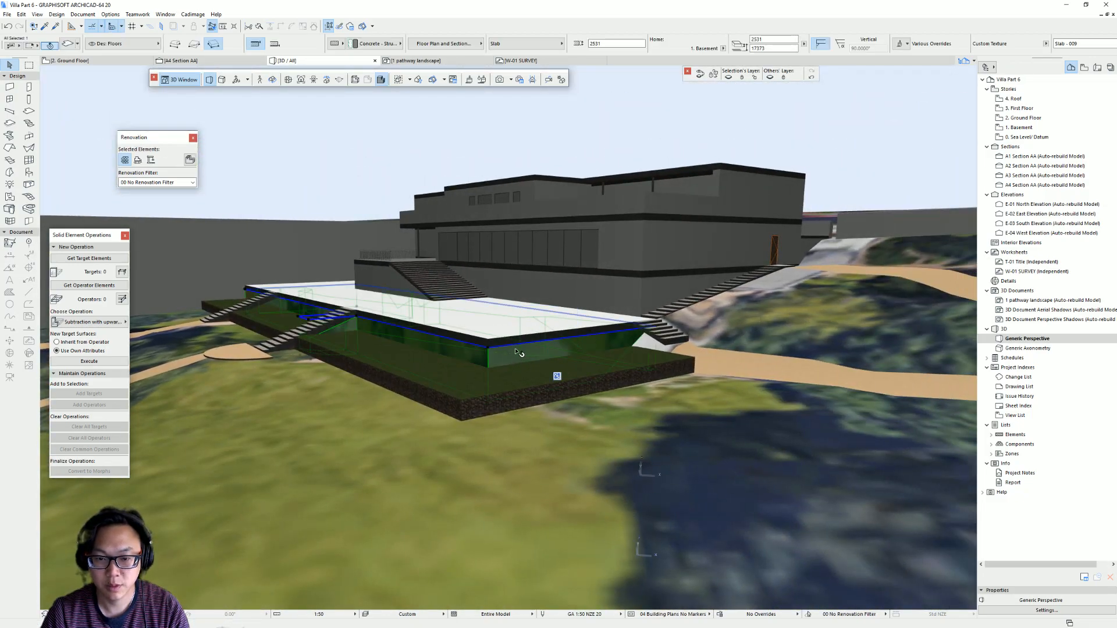
double_click(516, 352)
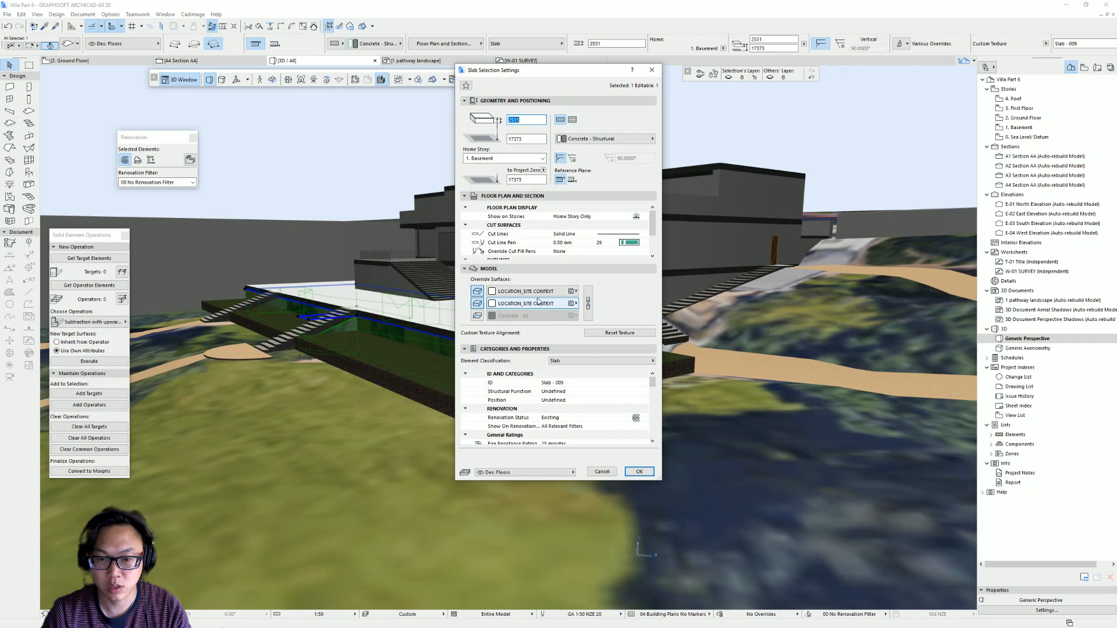
click(538, 303)
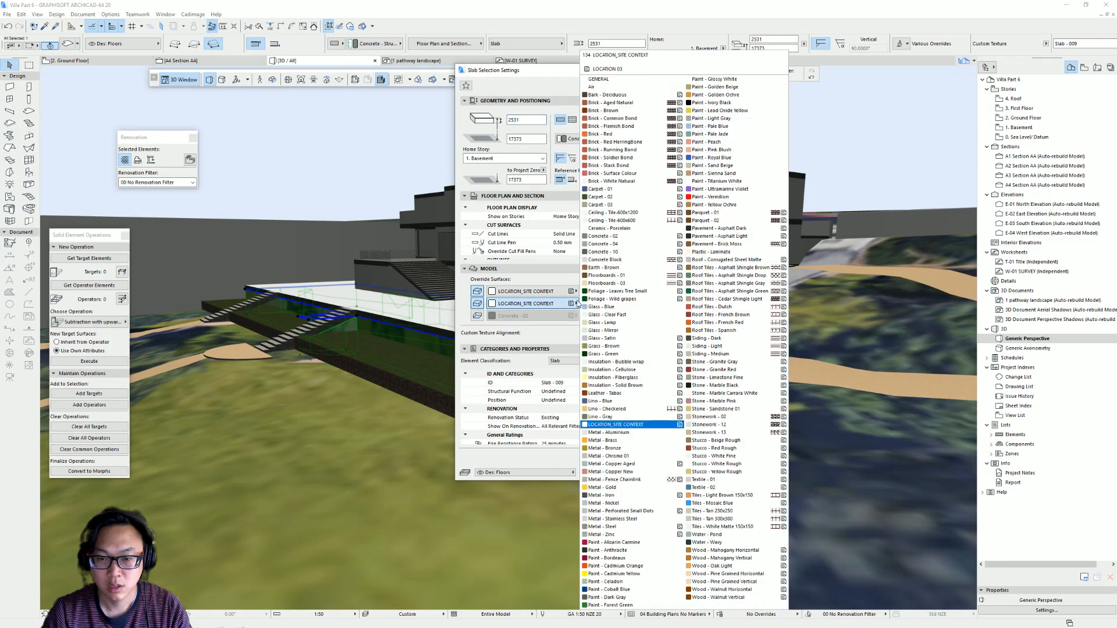
click(773, 434)
click(589, 297)
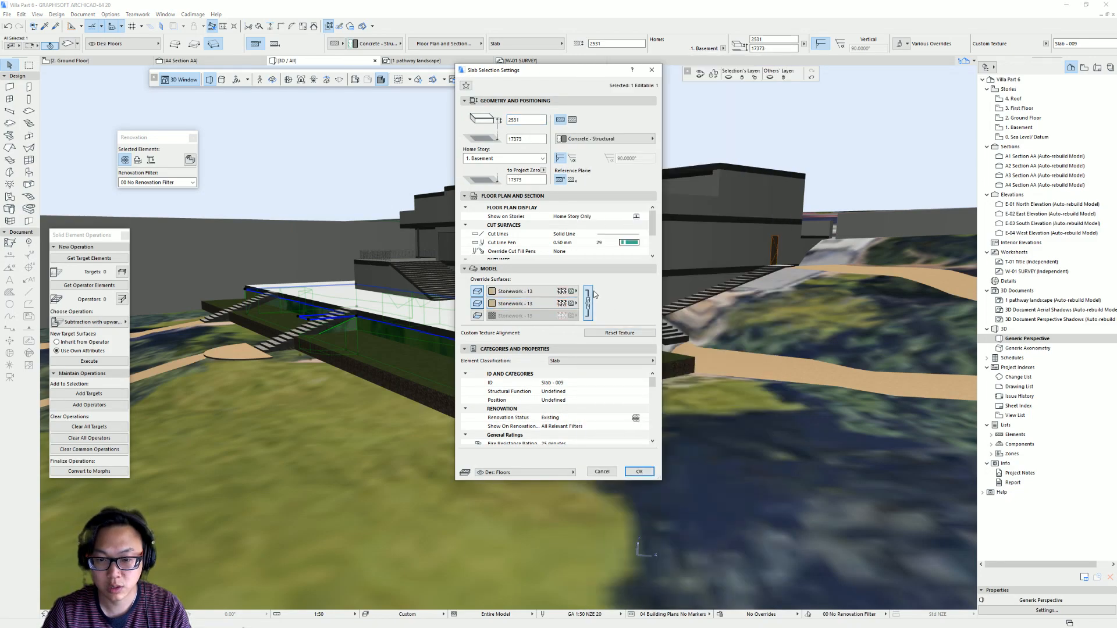
key(Return)
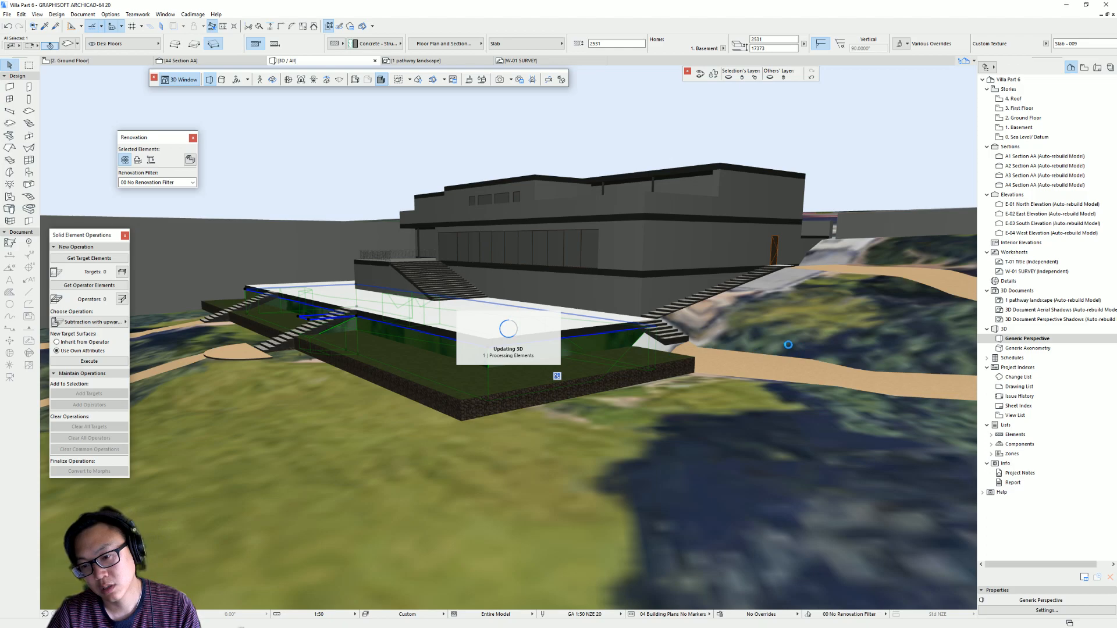
- Deselect the slab and examine the terrace's stone sides, garden stairs and paths from around the front corner
shift+middle_drag(656, 353, 500, 349)
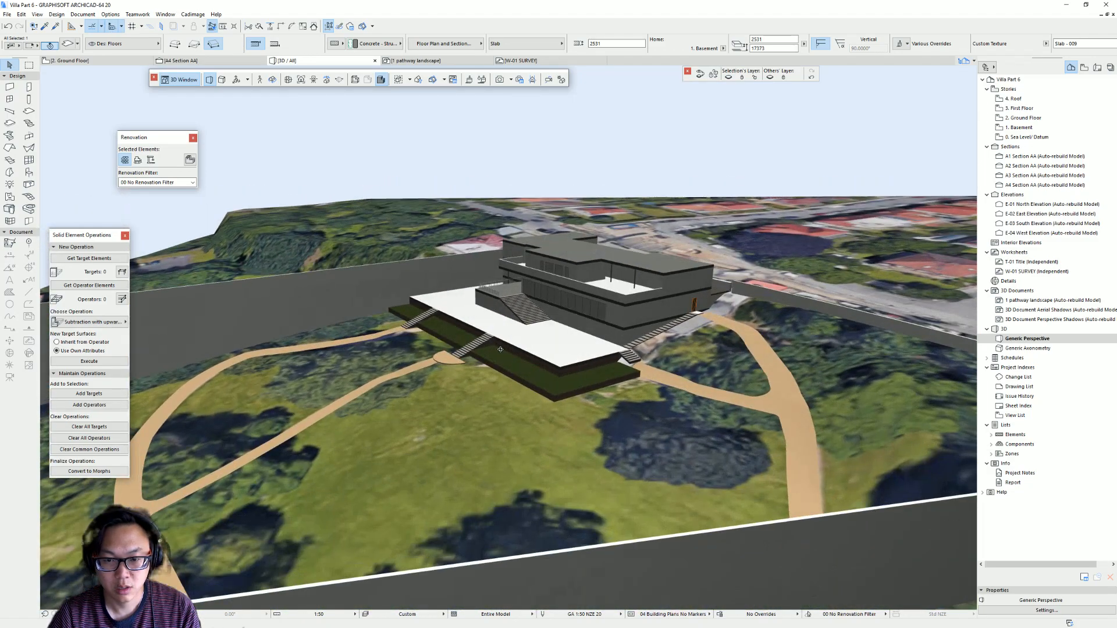
click(695, 177)
shift+middle_drag(696, 189, 632, 442)
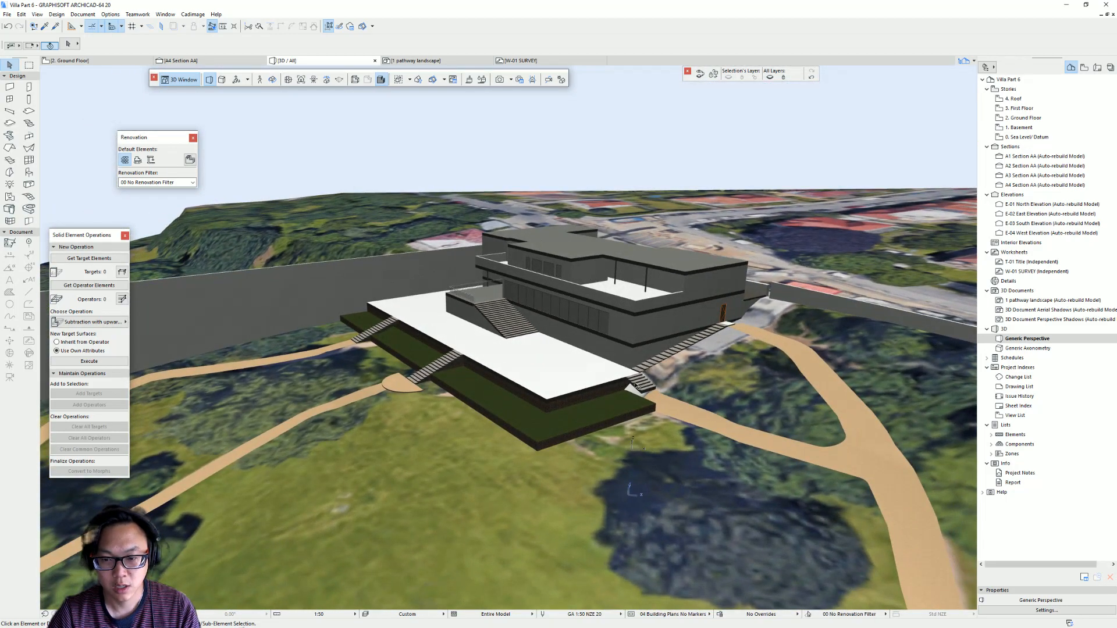
shift+middle_drag(620, 393, 579, 370)
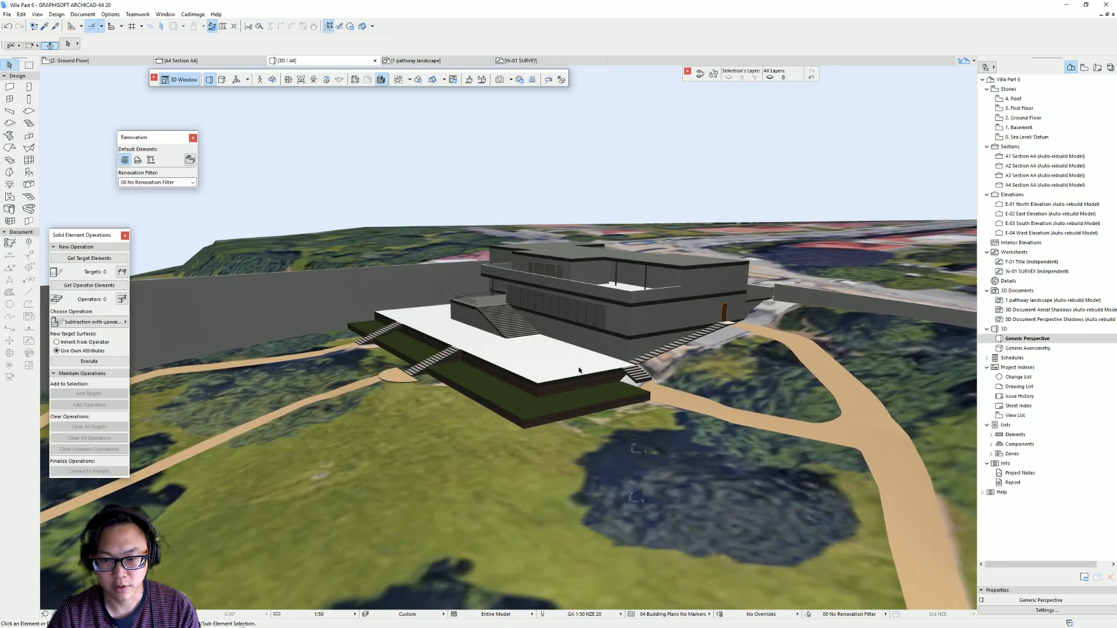
shift+middle_drag(508, 360, 512, 331)
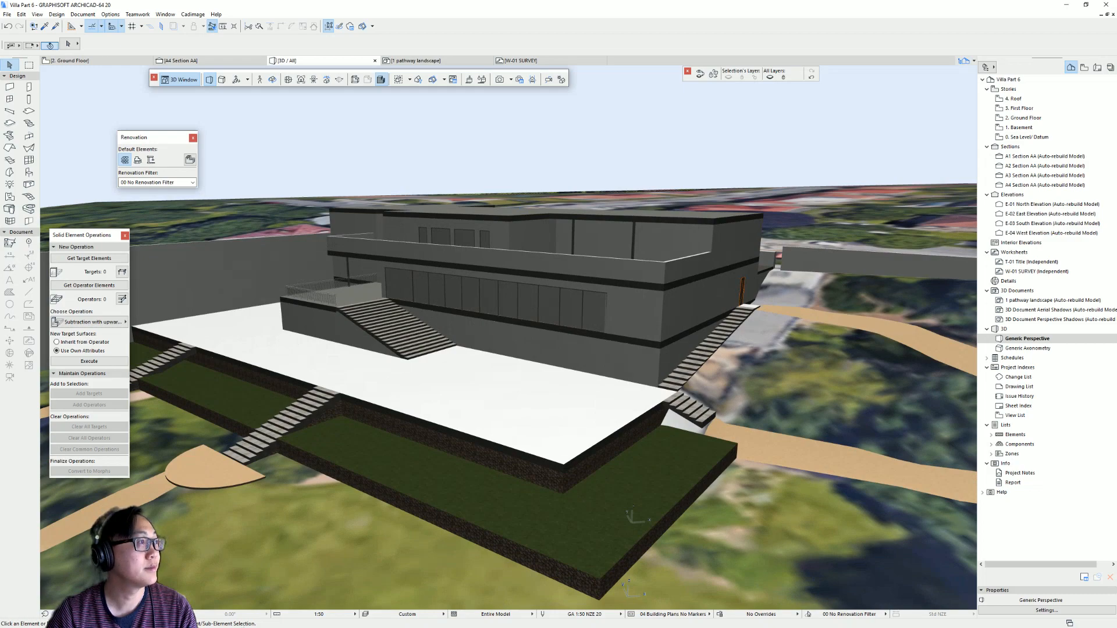